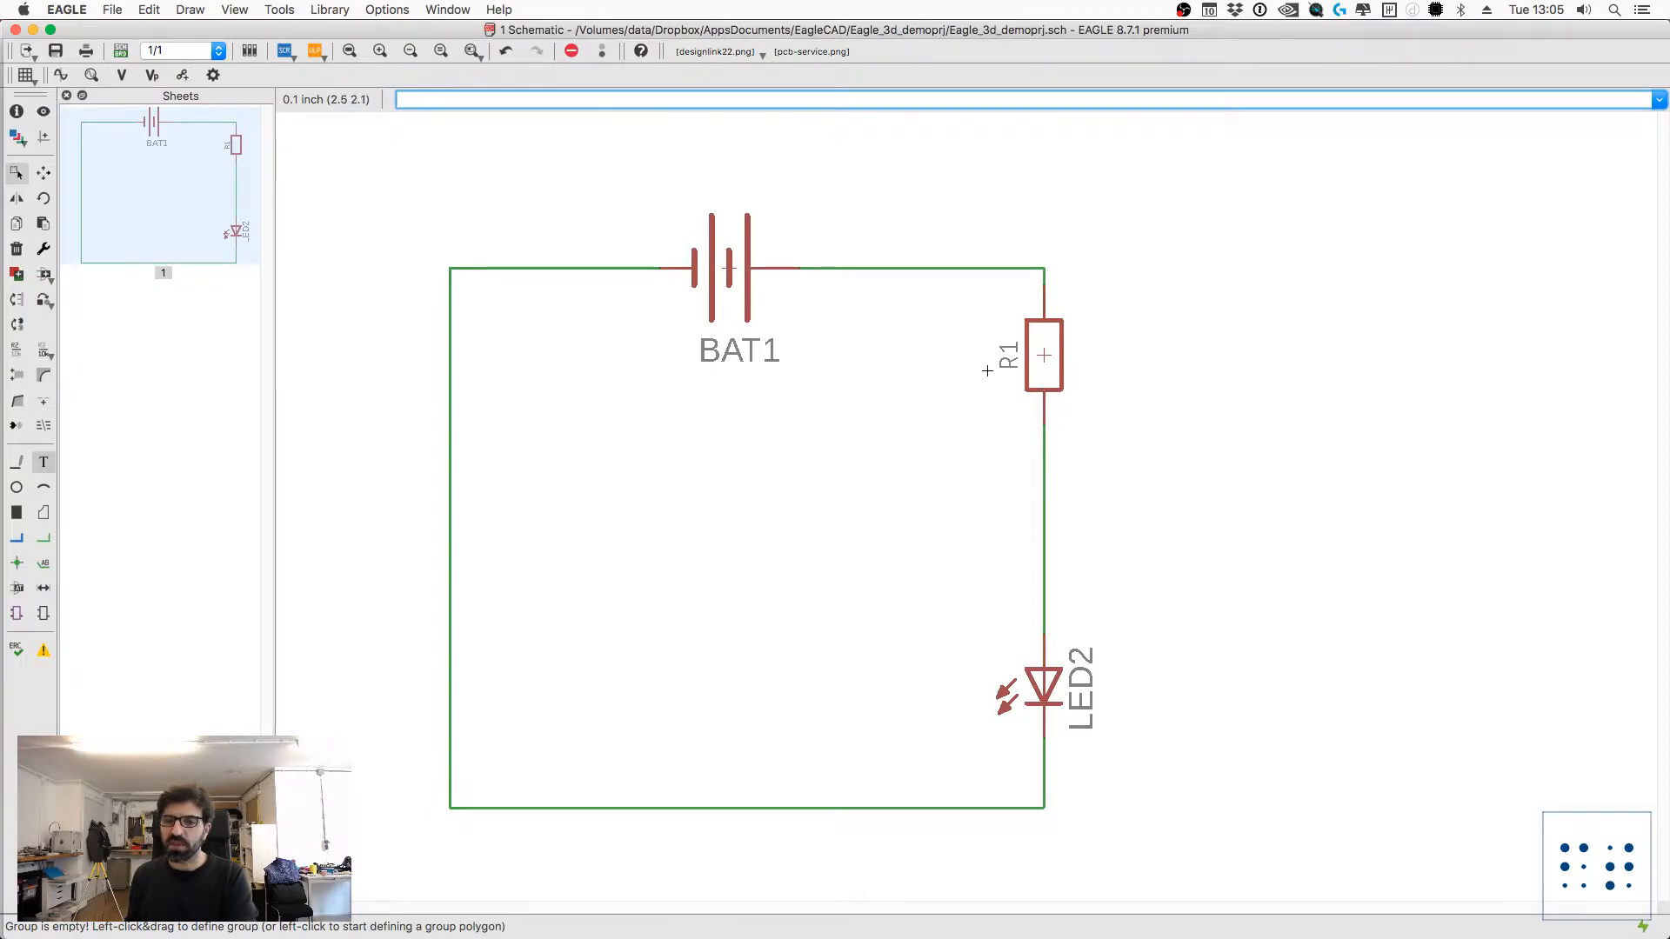
Step: Check which library battery BAT1 comes from in its part properties, then close them without changes
text(info)
key(Return)
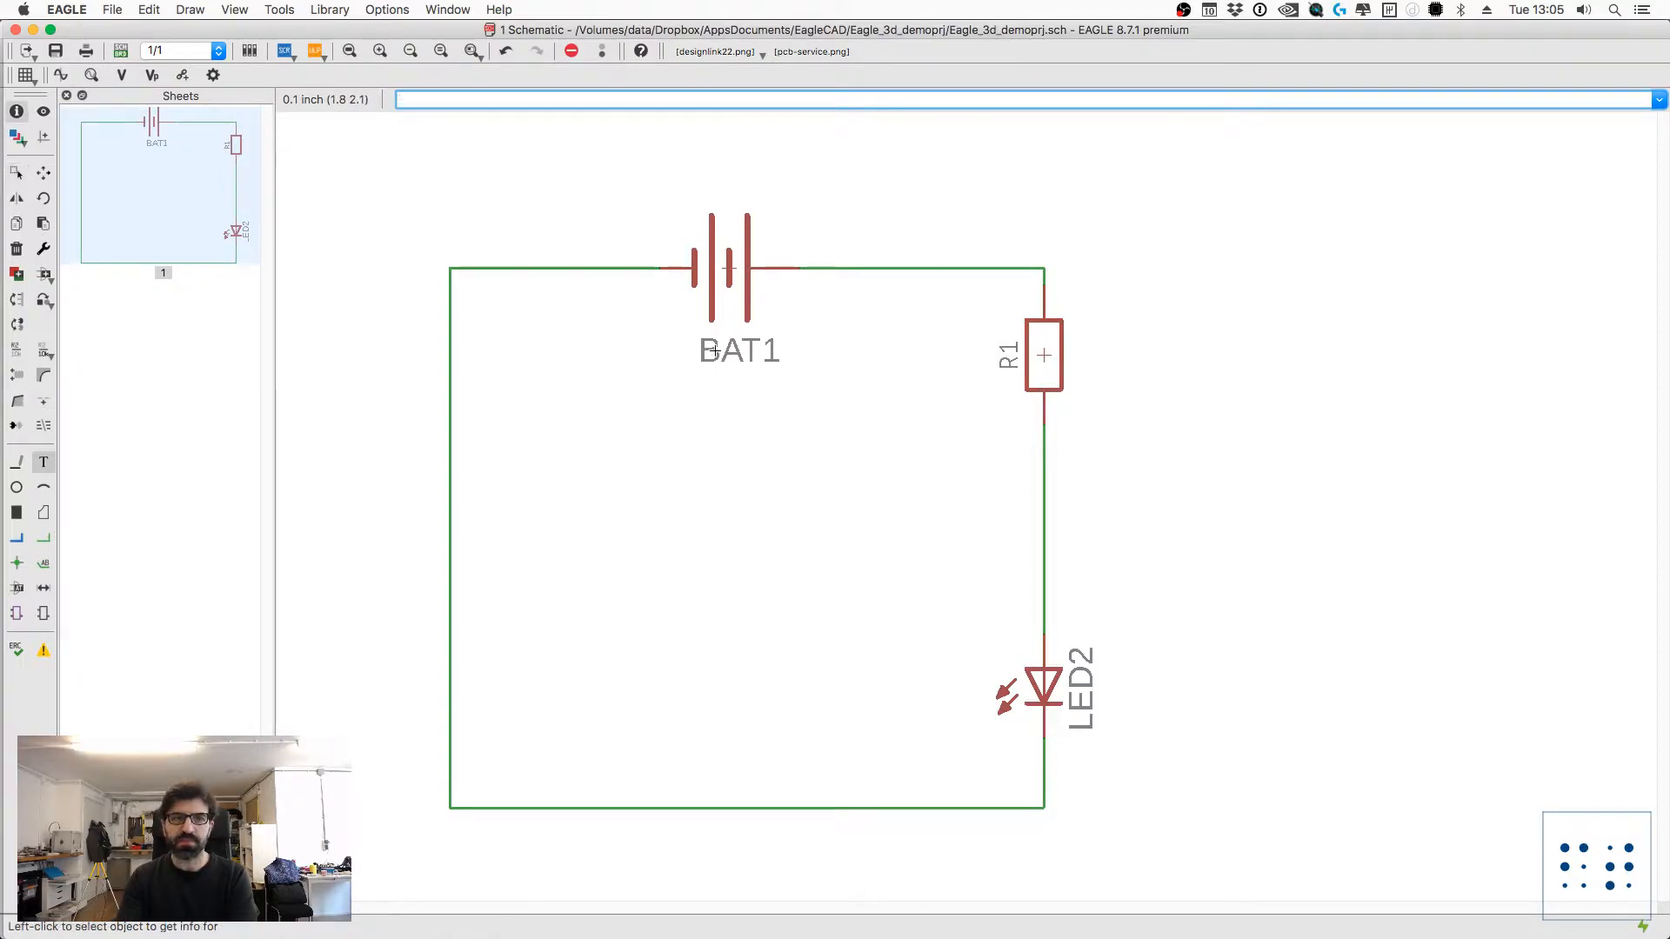
click(728, 270)
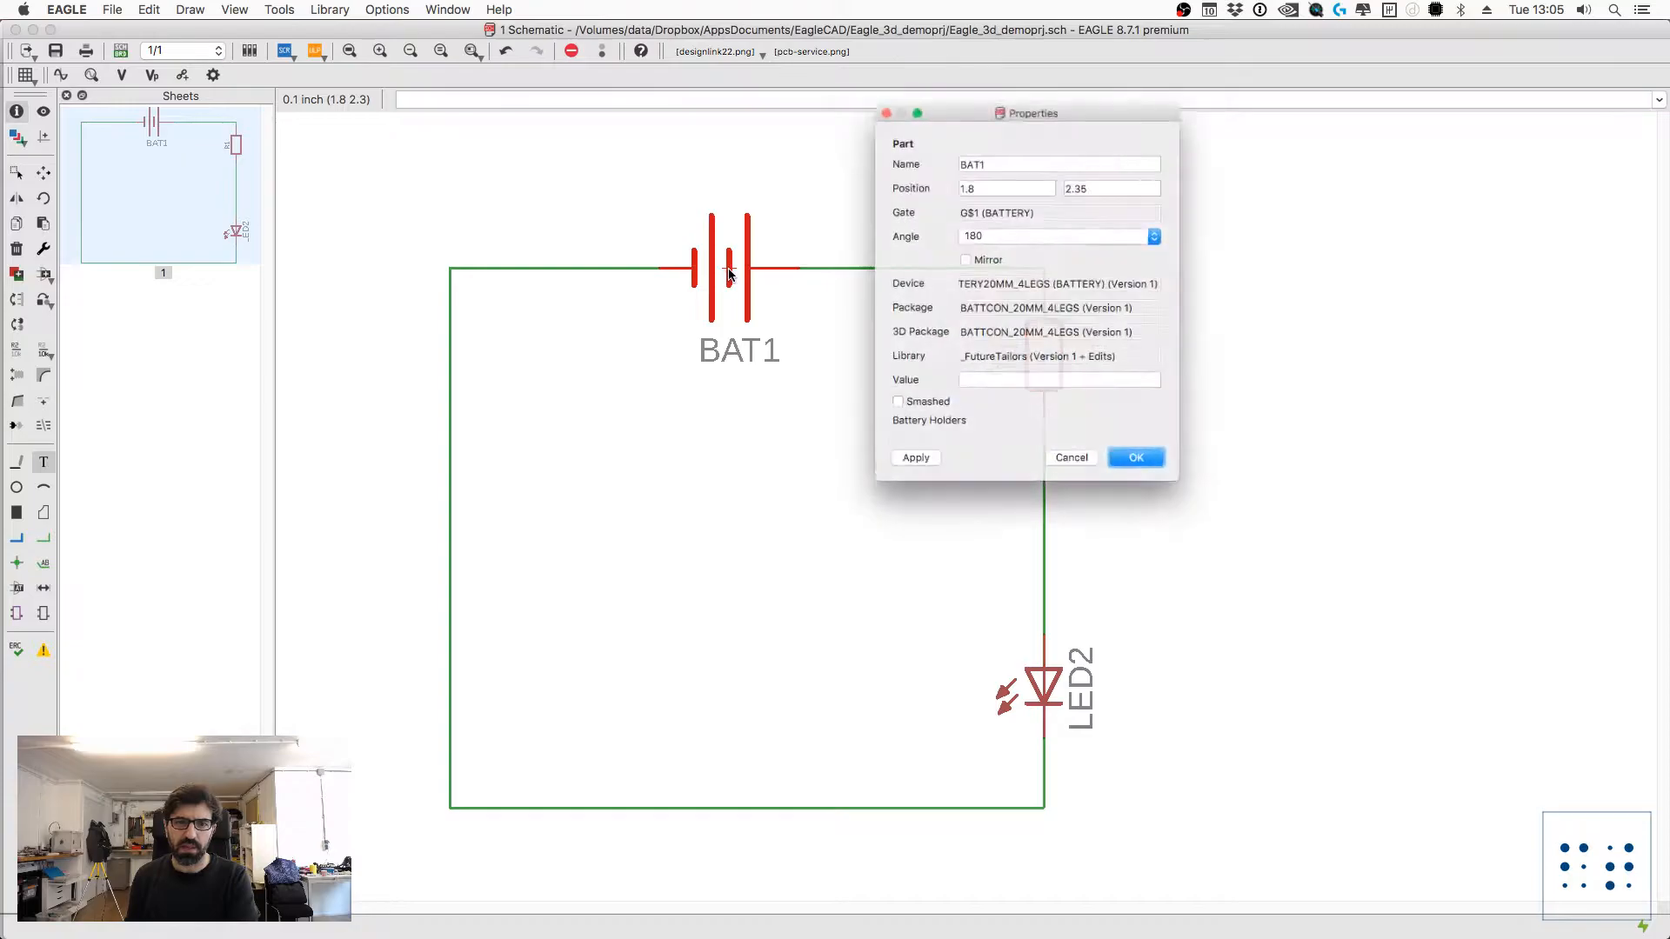
triple_click(1068, 364)
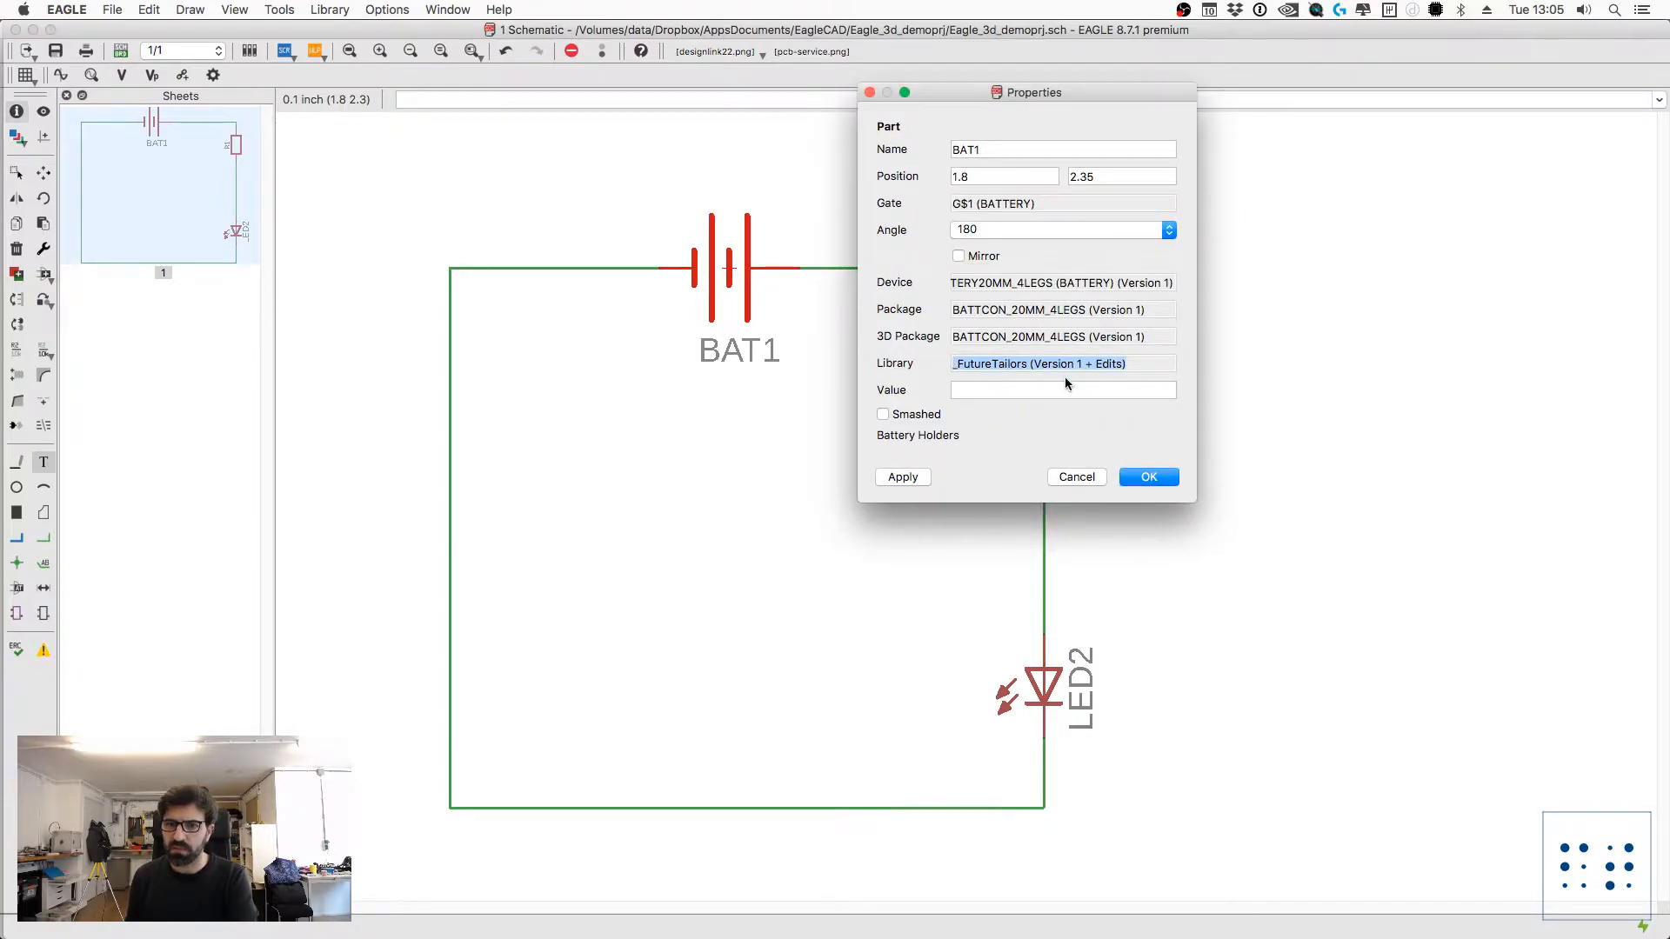
click(1067, 476)
Step: Replace battery BAT1 with the BATTERY20MM_4LEGS variant from the FutureTailors library
text(replace)
key(Return)
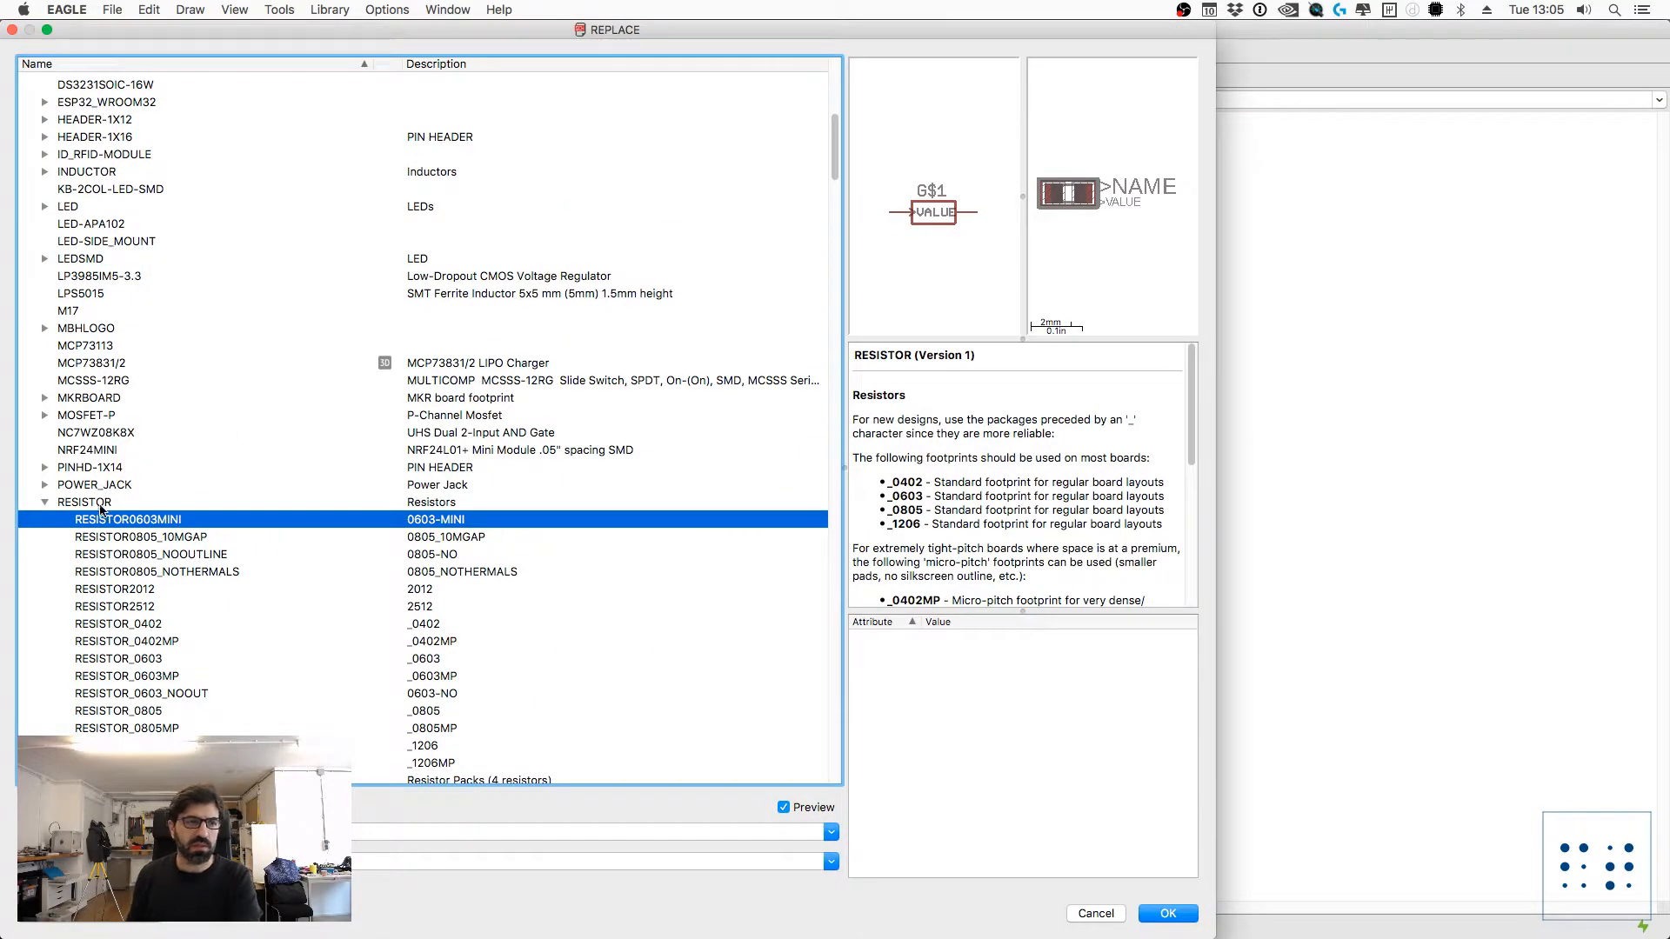
scroll(96, 487, up, 10)
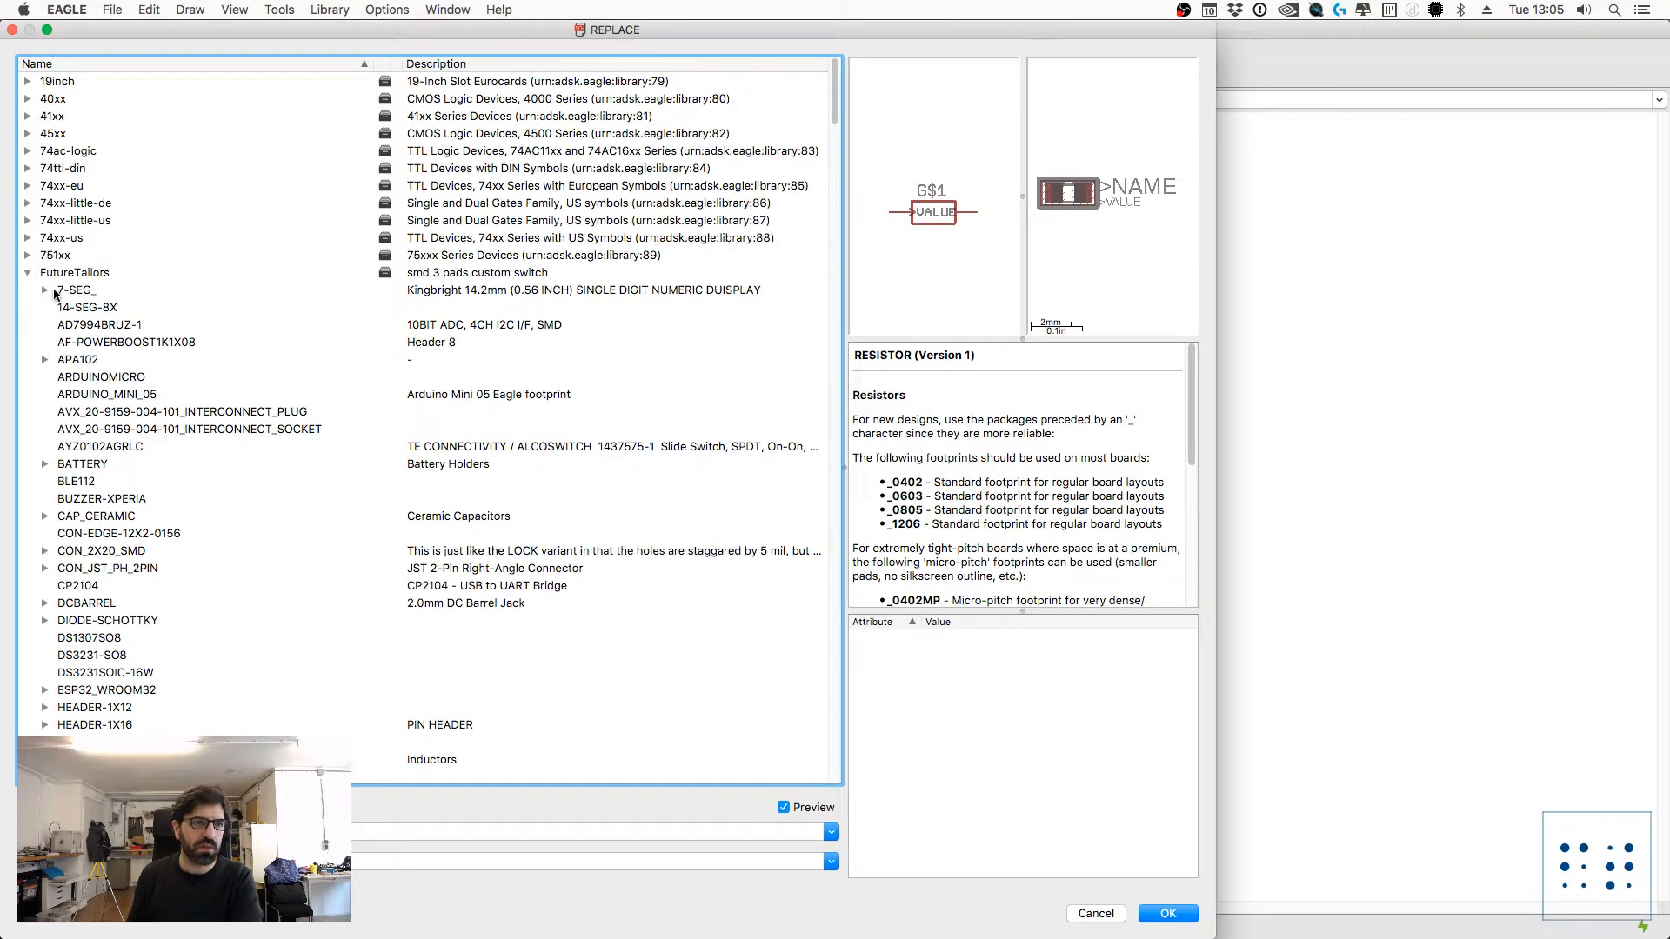
scroll(113, 357, down, 10)
scroll(174, 417, up, 10)
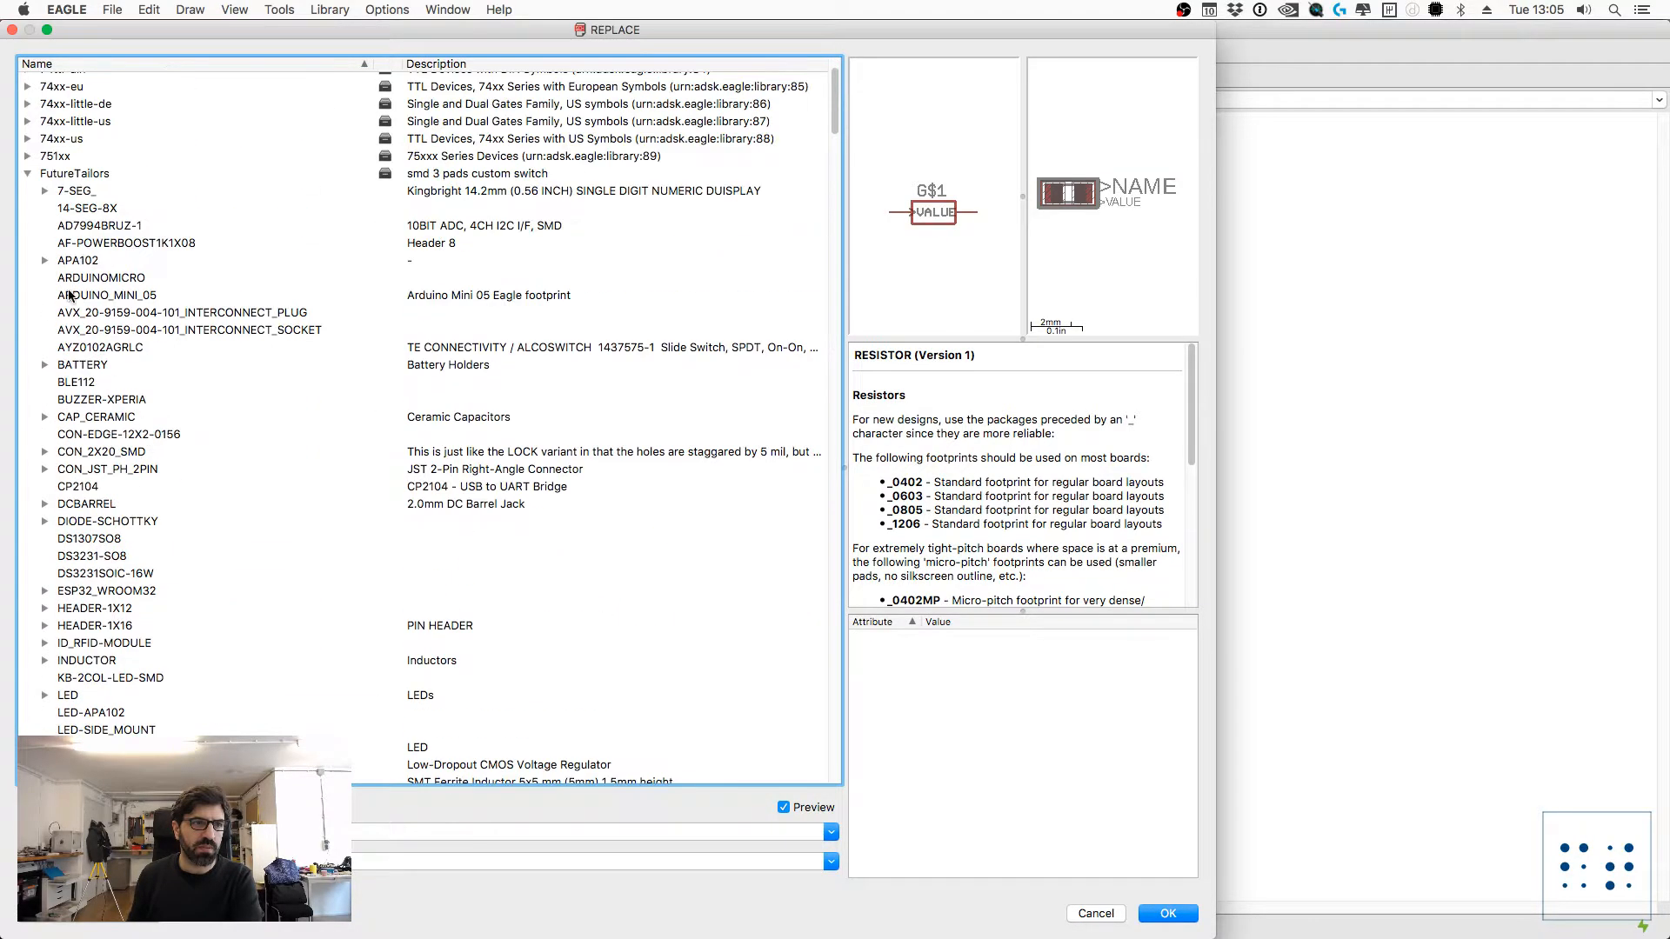
click(70, 364)
click(45, 365)
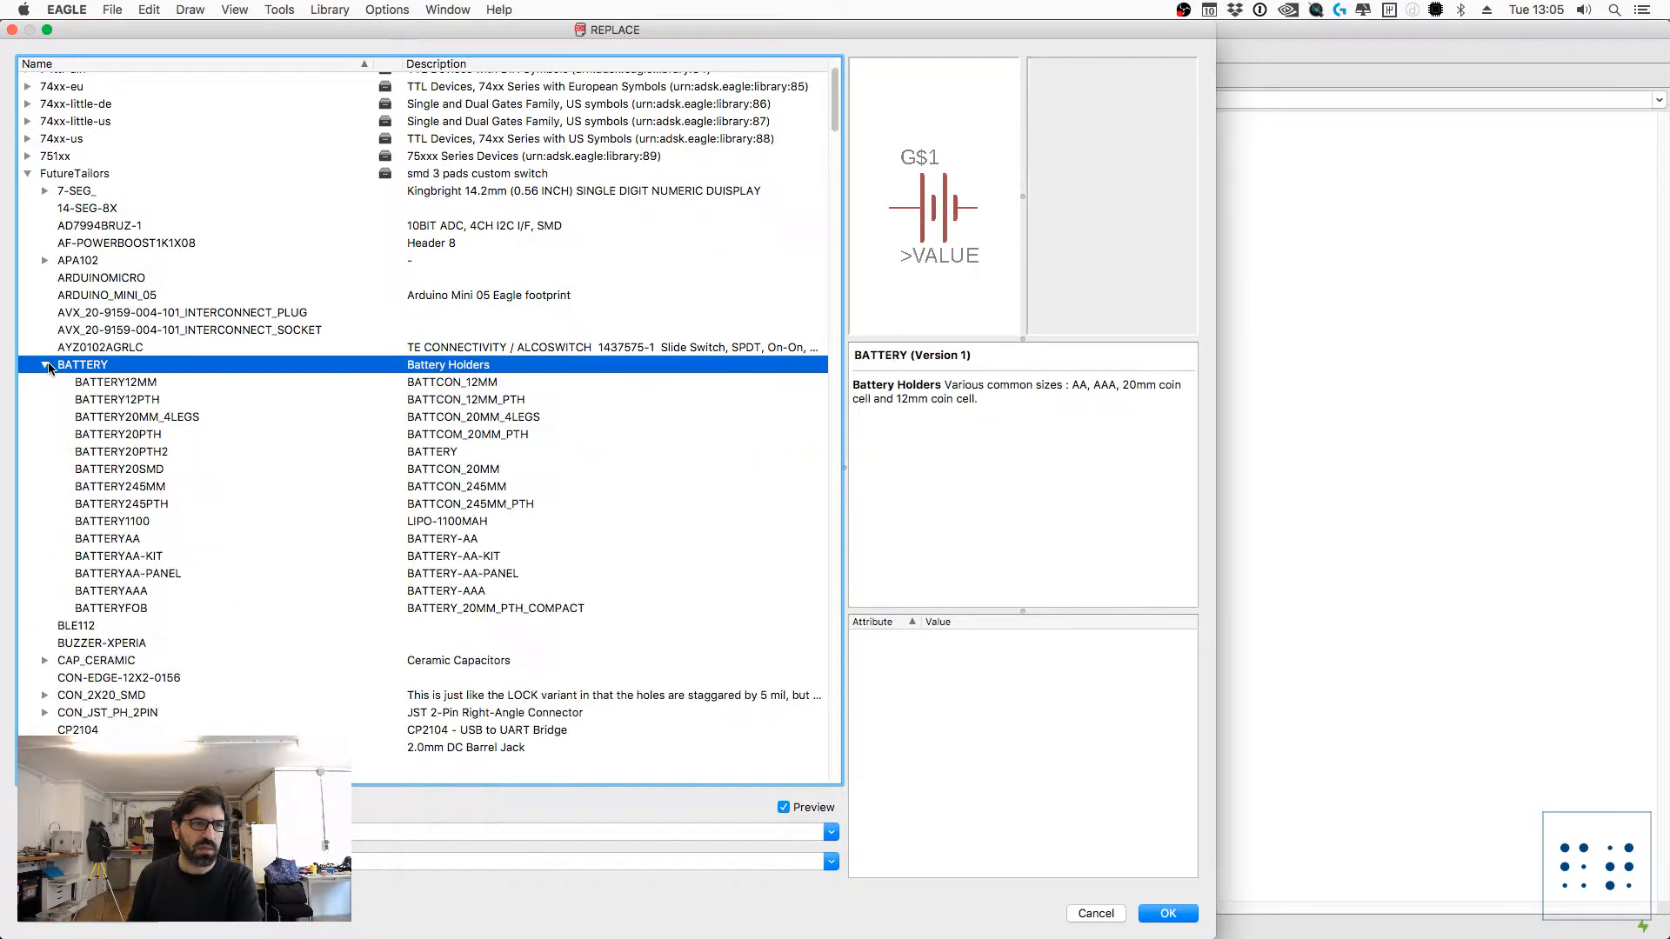
click(150, 421)
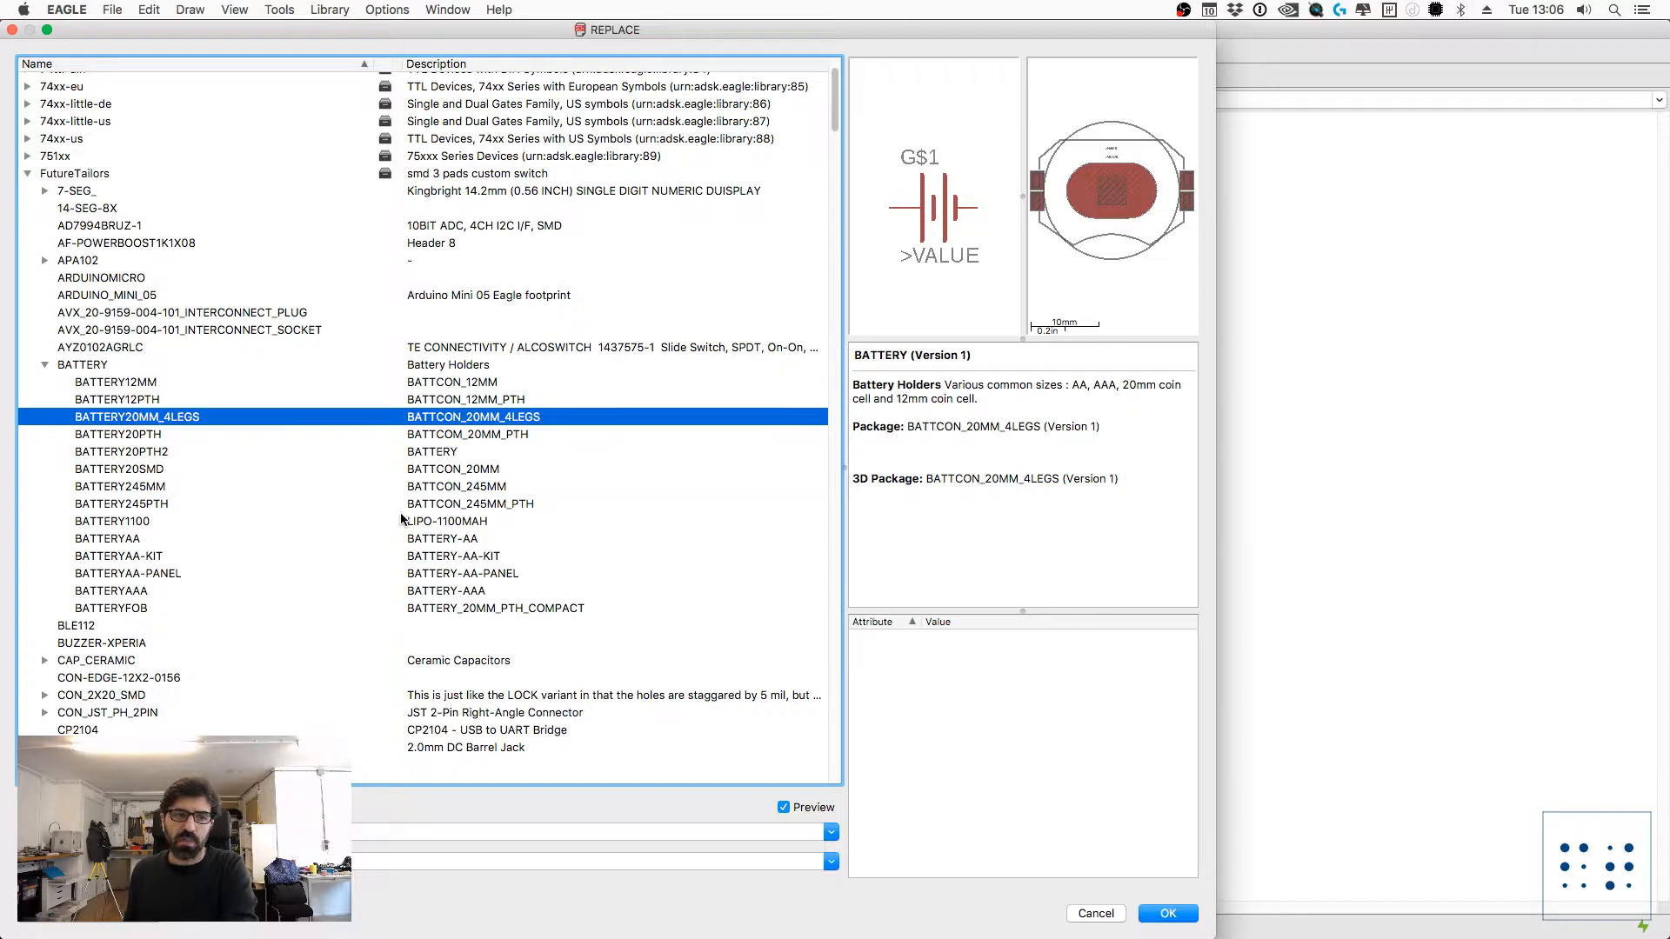
click(1166, 915)
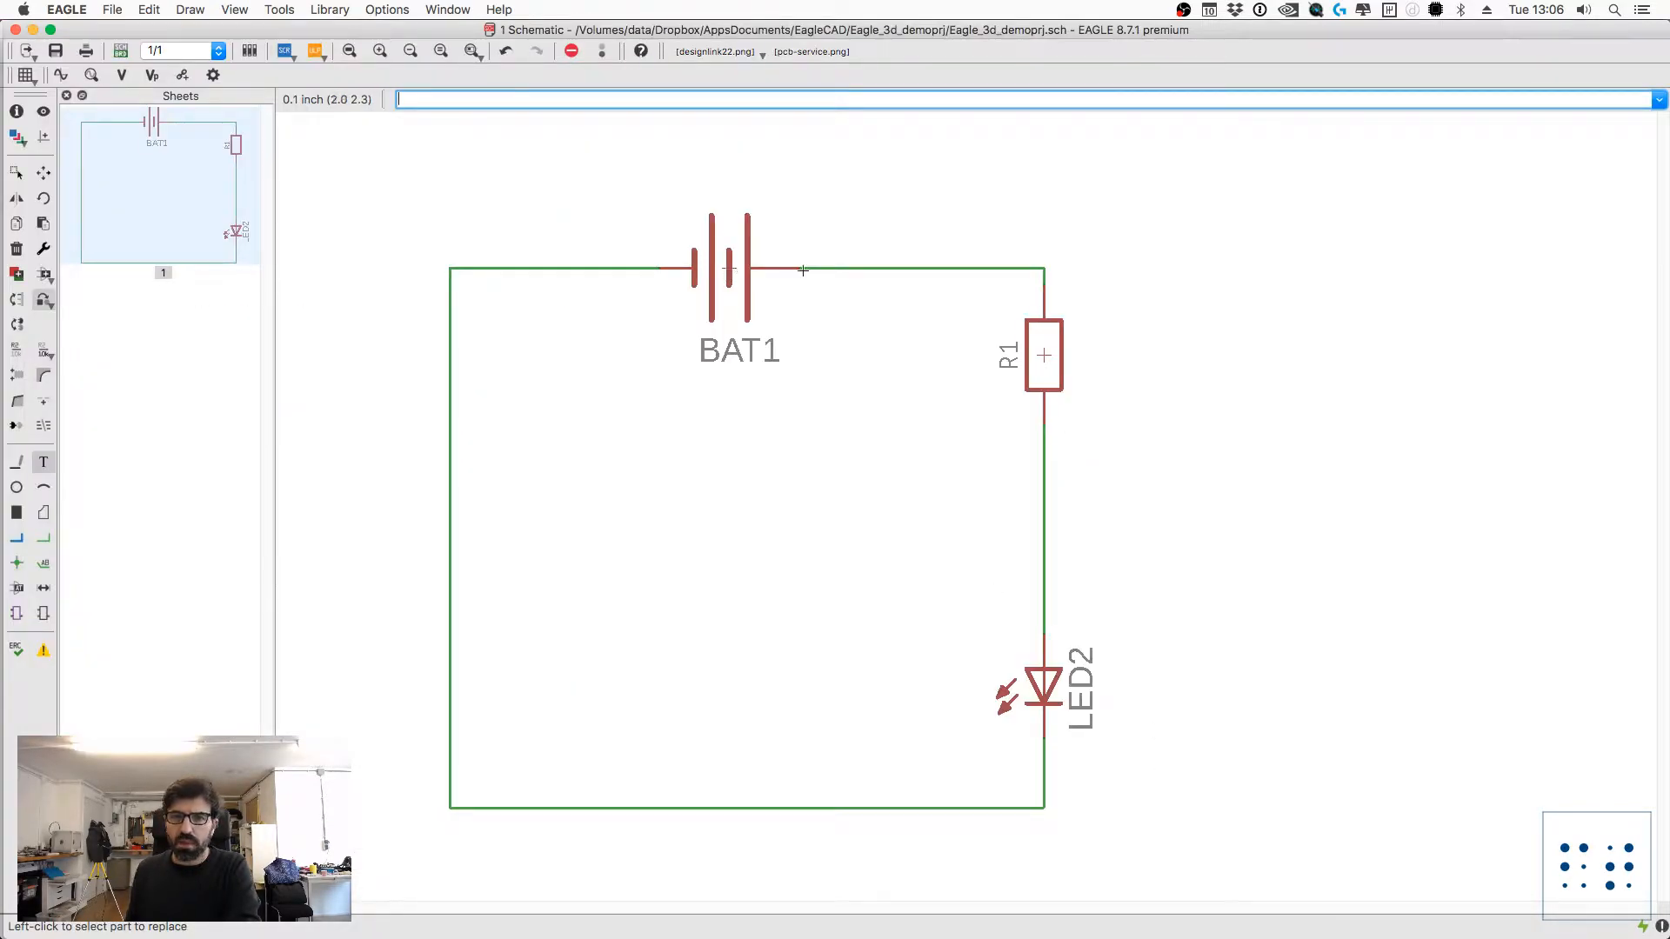
key(Escape)
Step: Check the package and library details in the properties of resistor R1 and LED2
click(1043, 355)
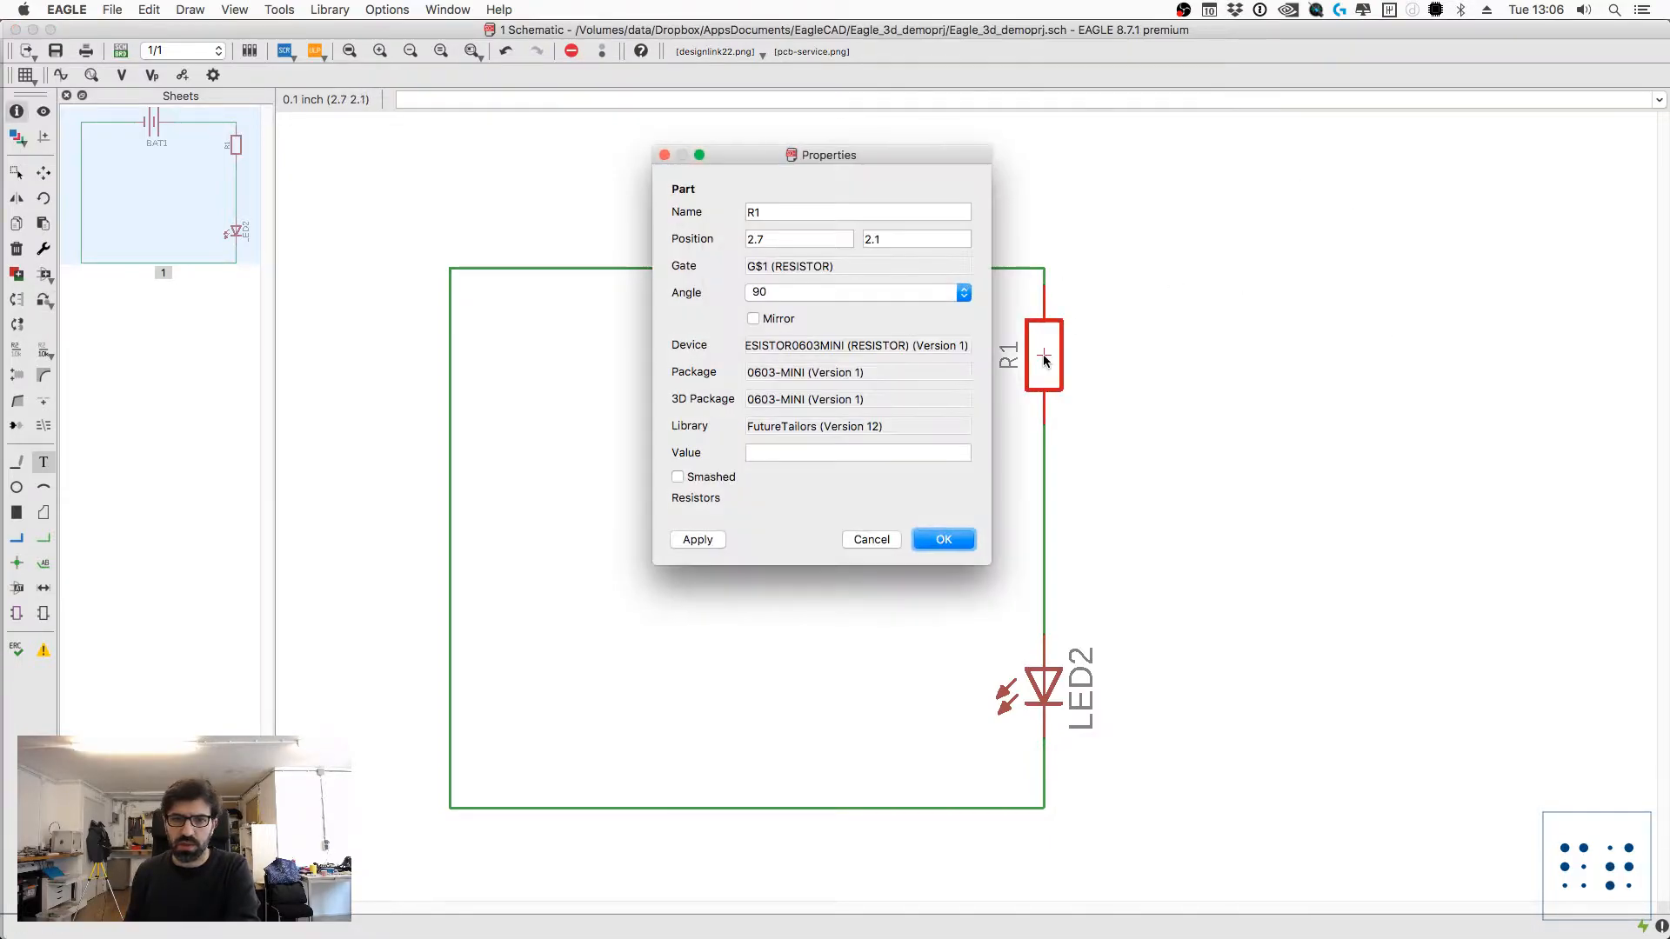
key(Escape)
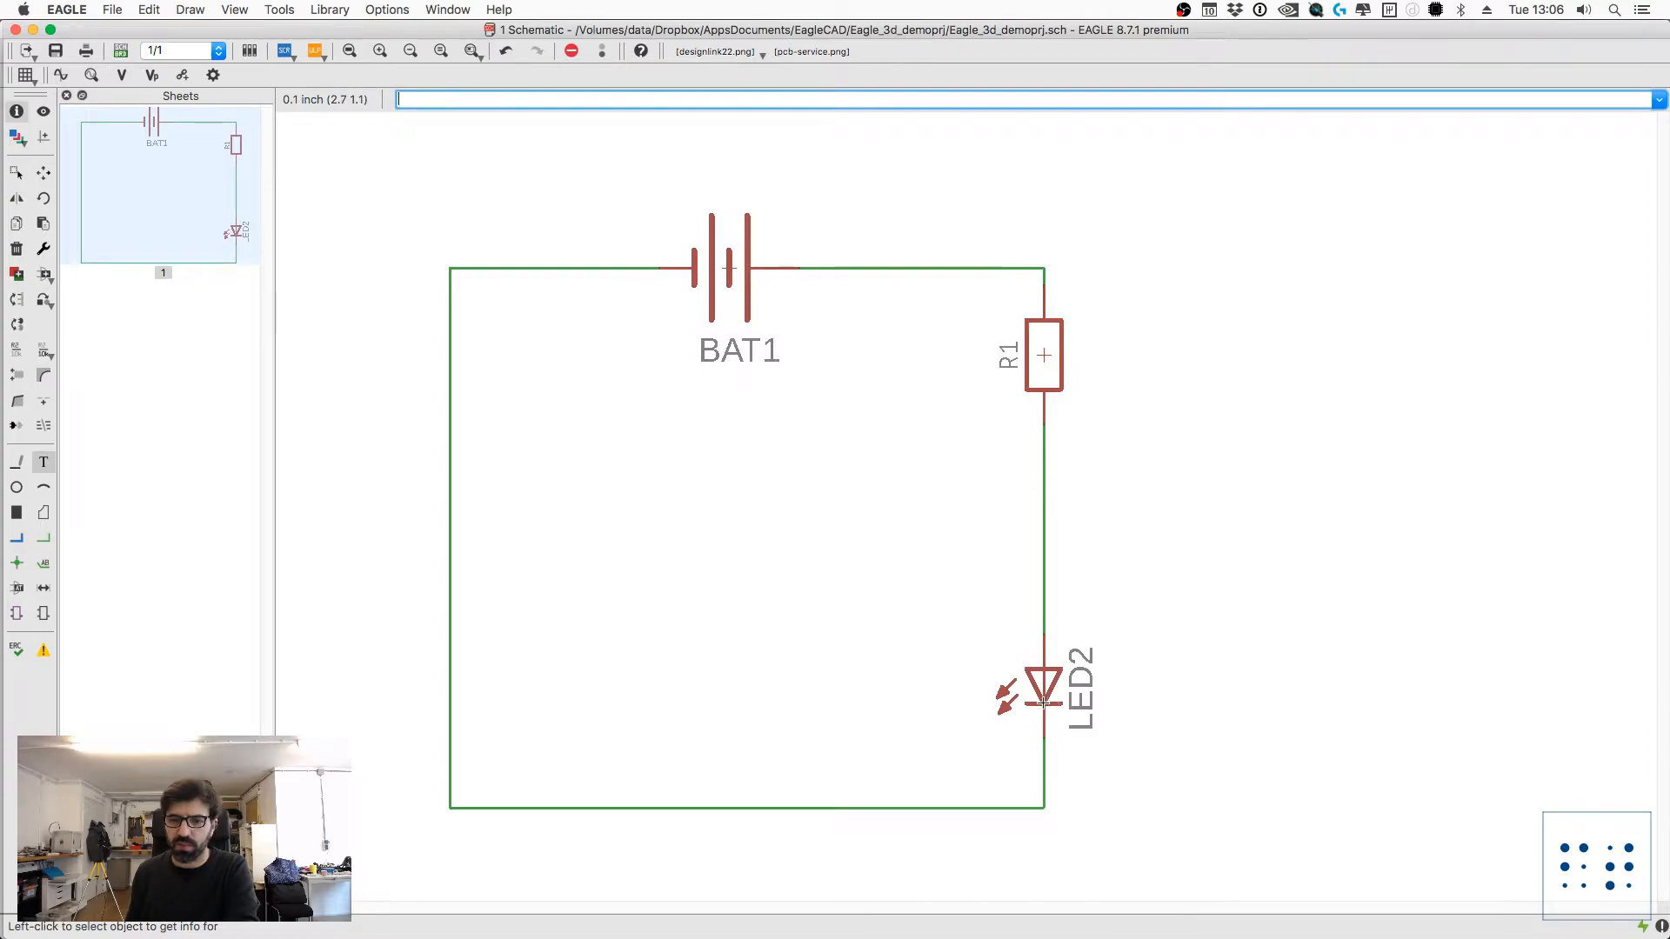
click(1045, 672)
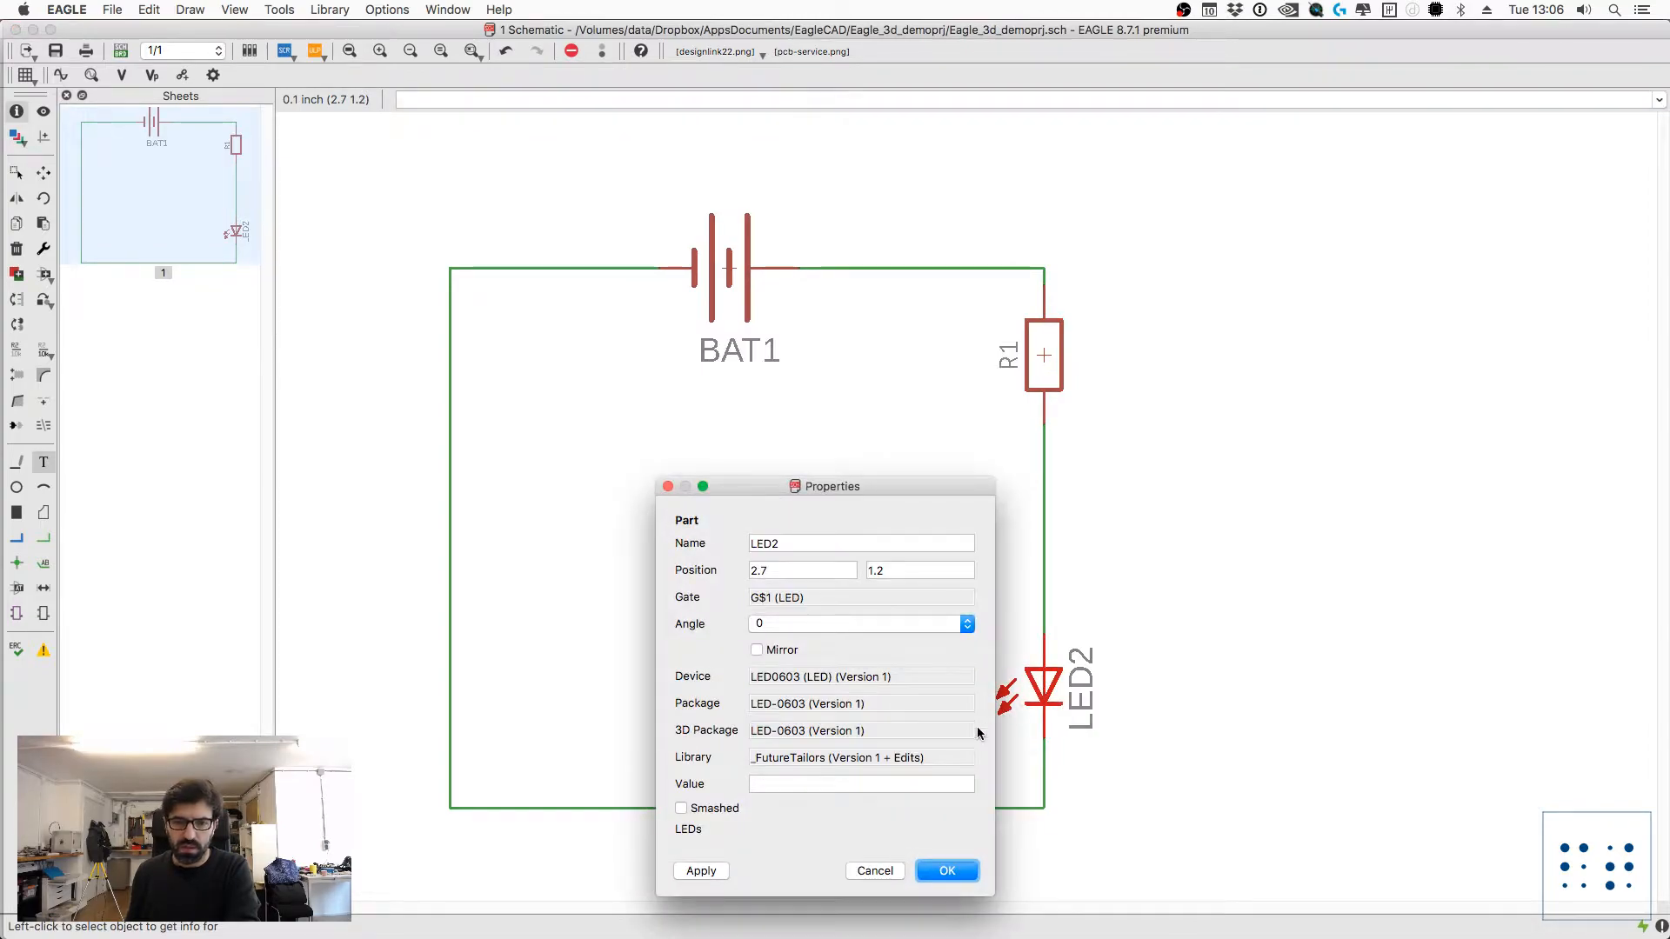
key(Escape)
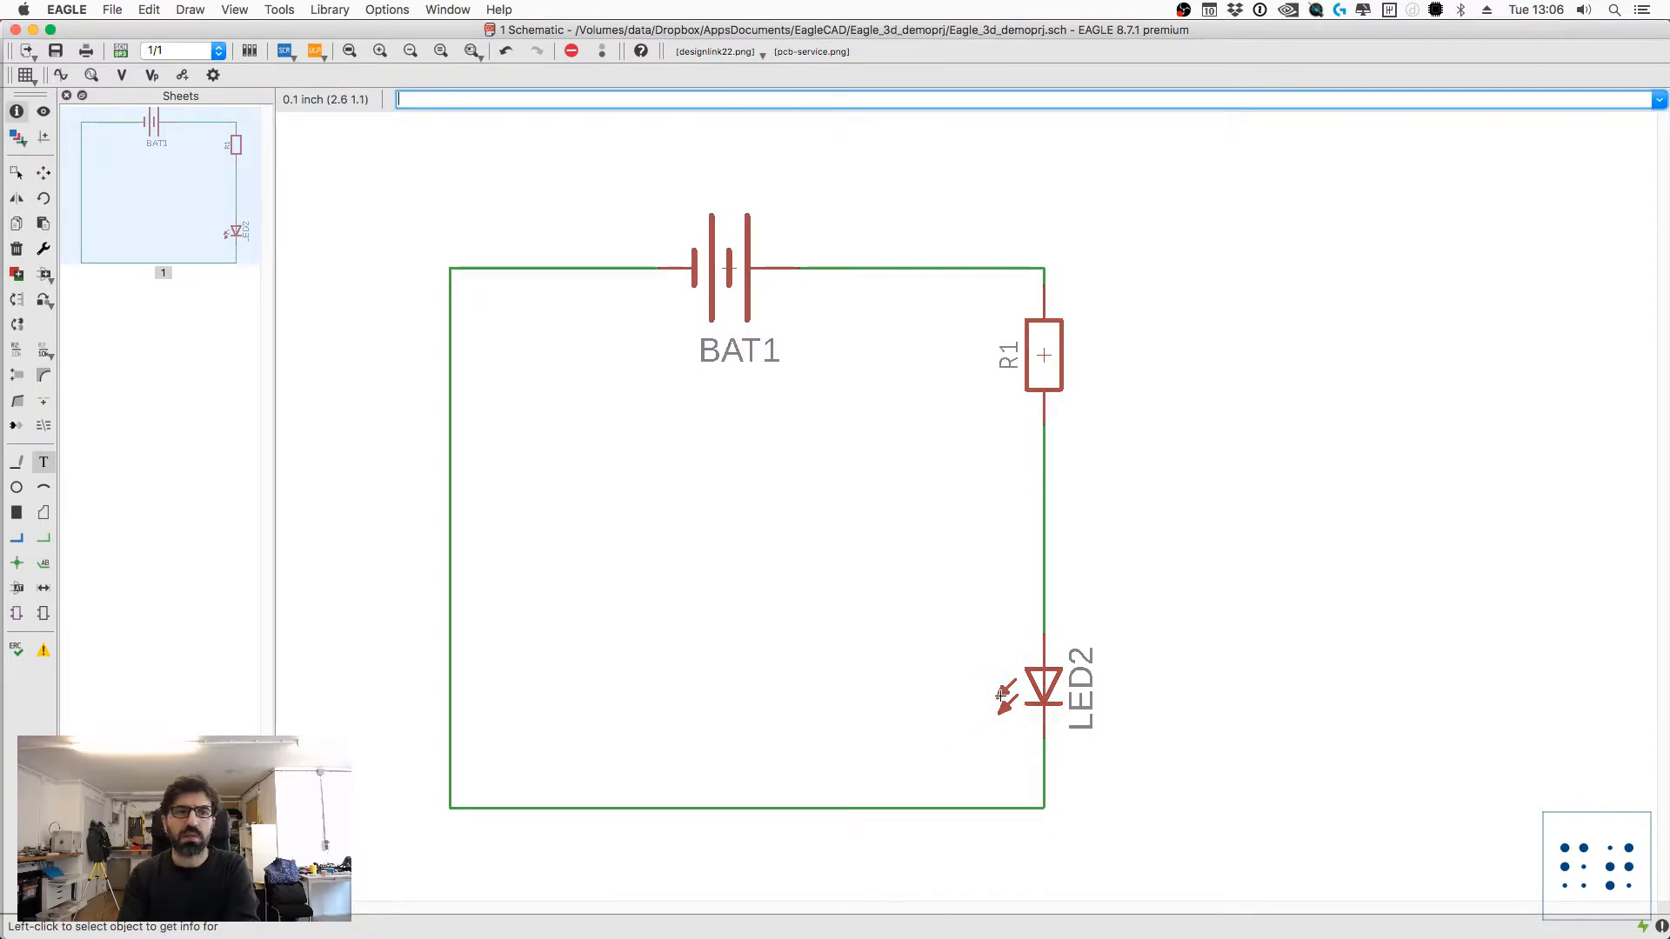
Step: Replace LED2 with the LED0603 variant from the FutureTailors library
text(replace)
key(Return)
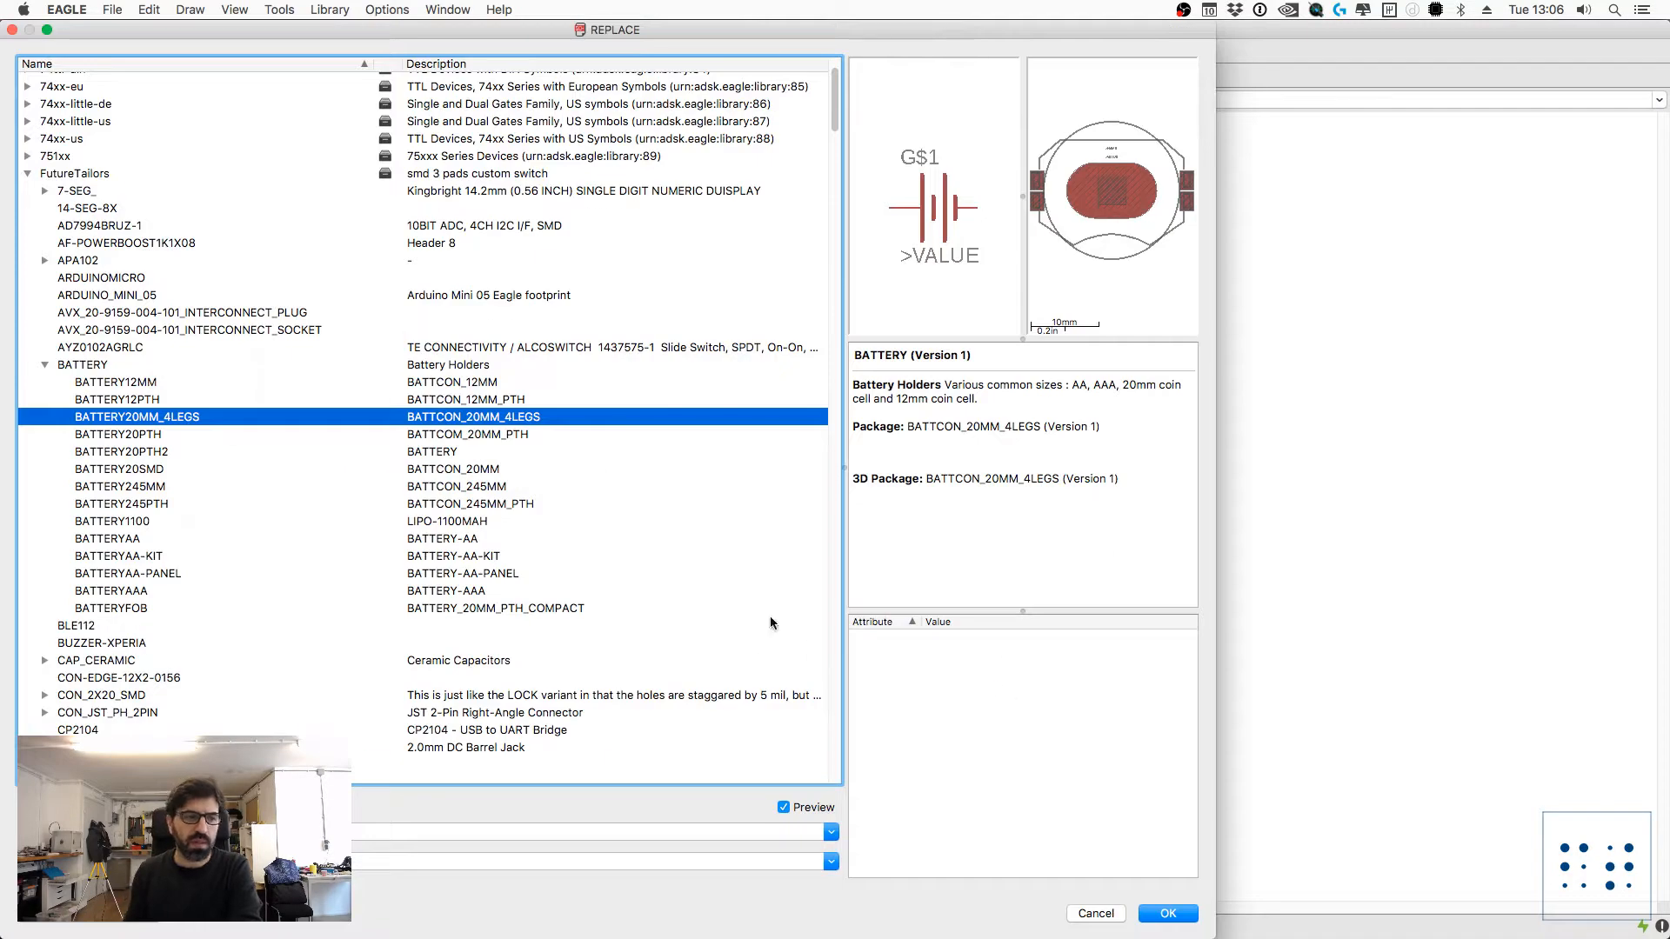
scroll(72, 564, down, 10)
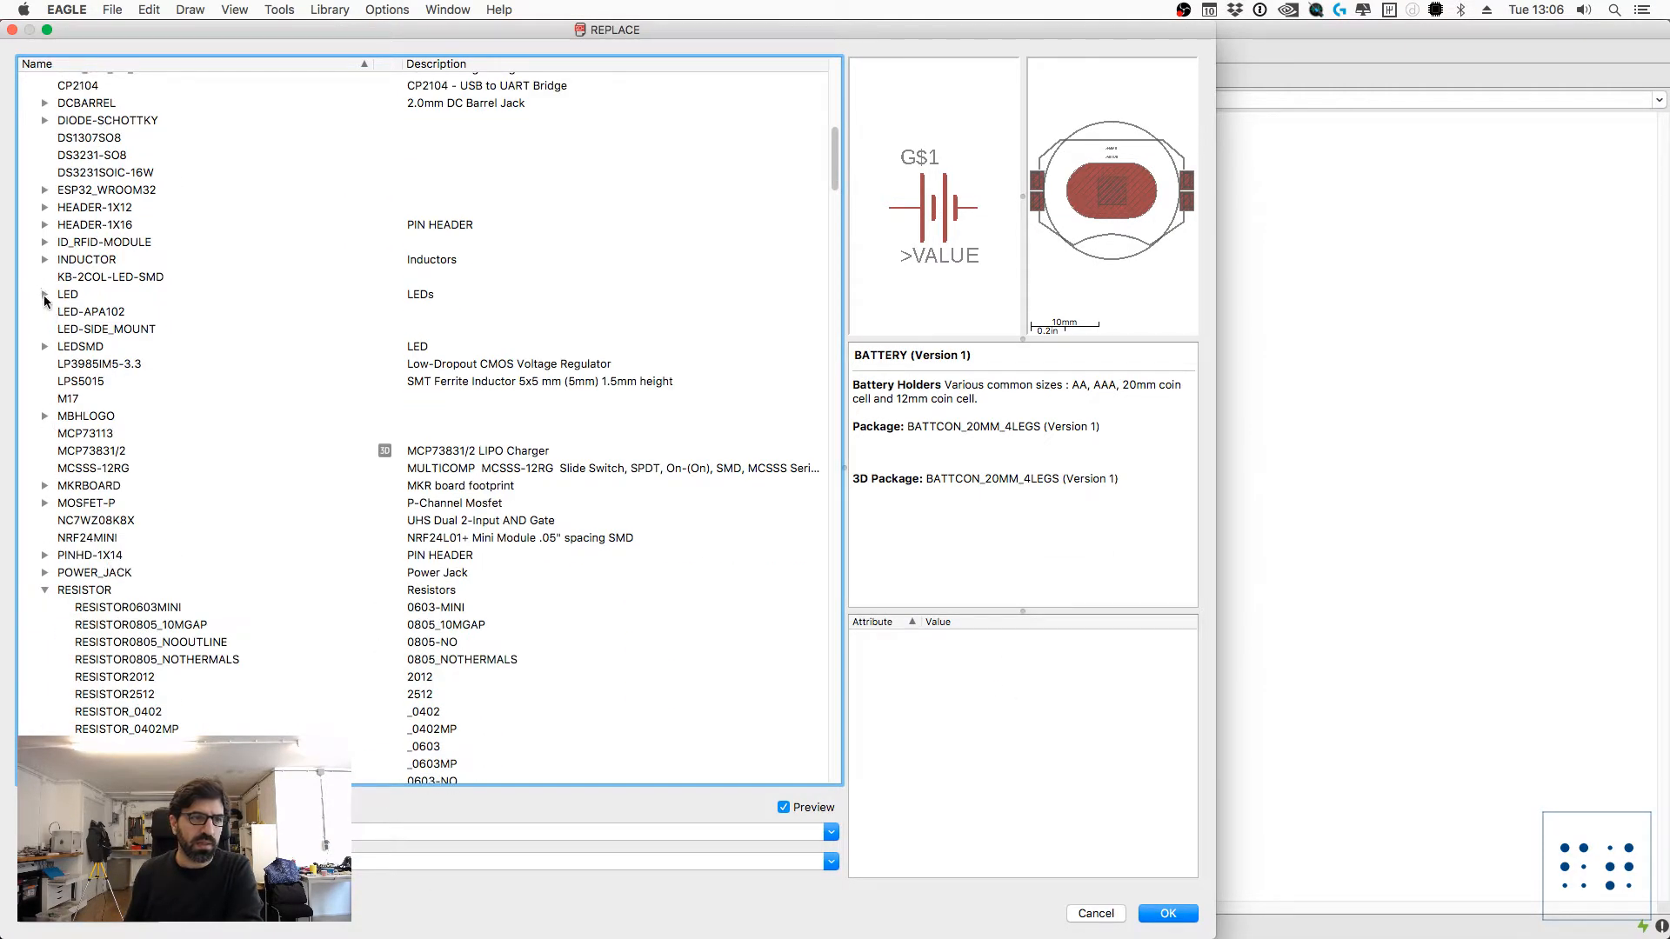
click(67, 295)
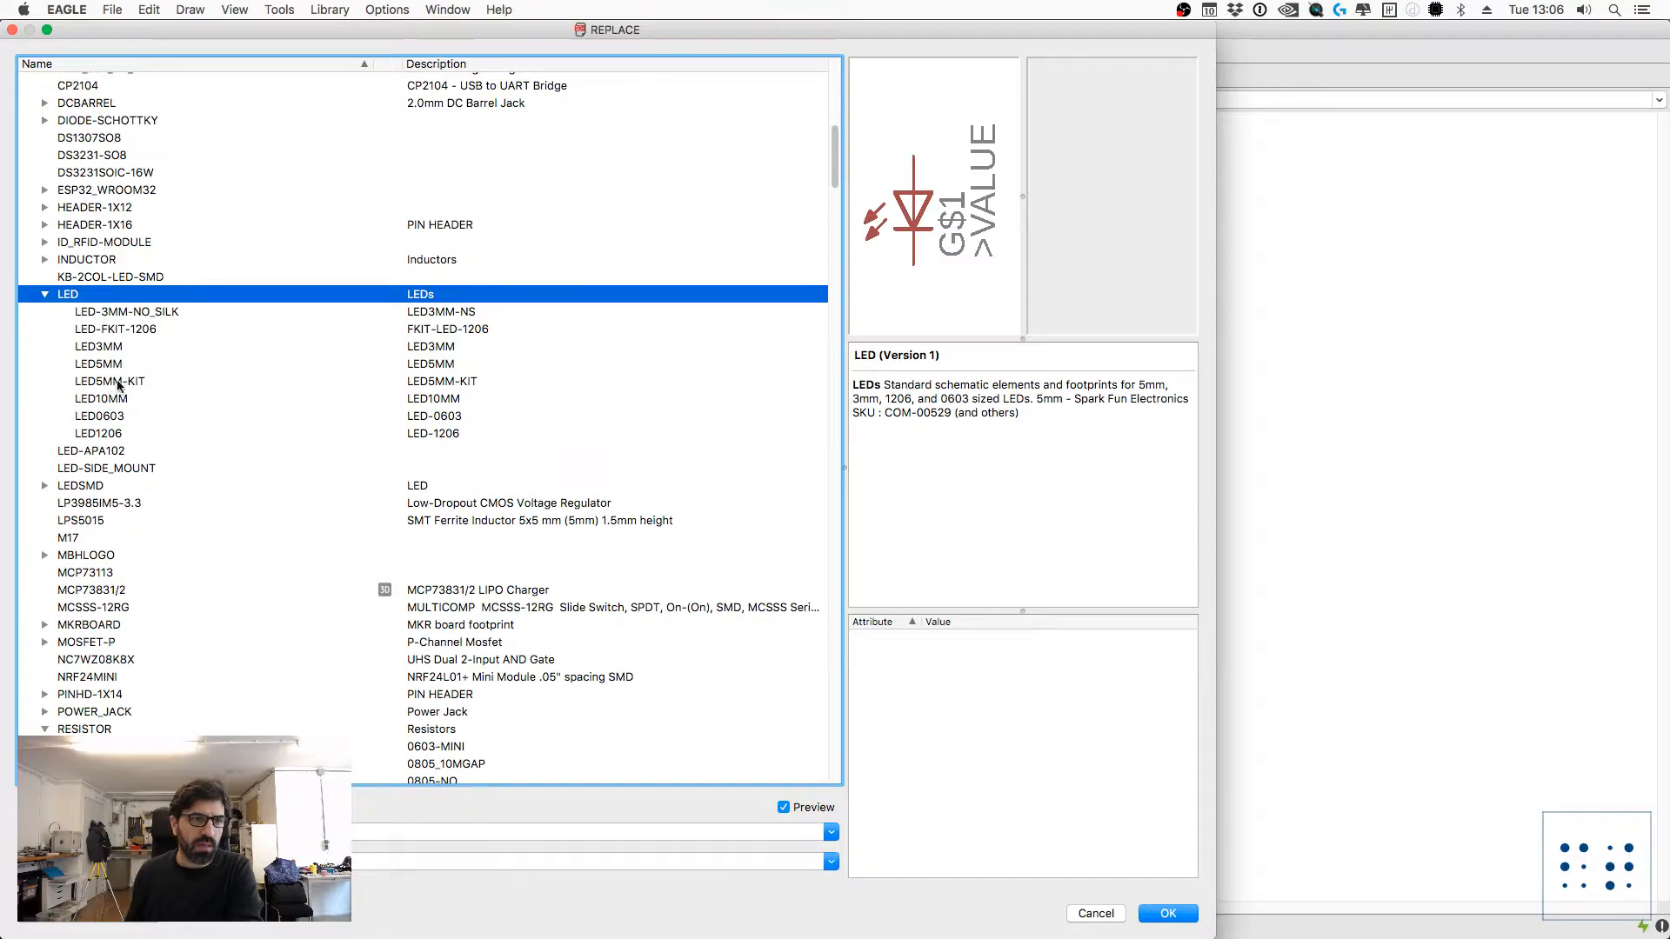
click(100, 416)
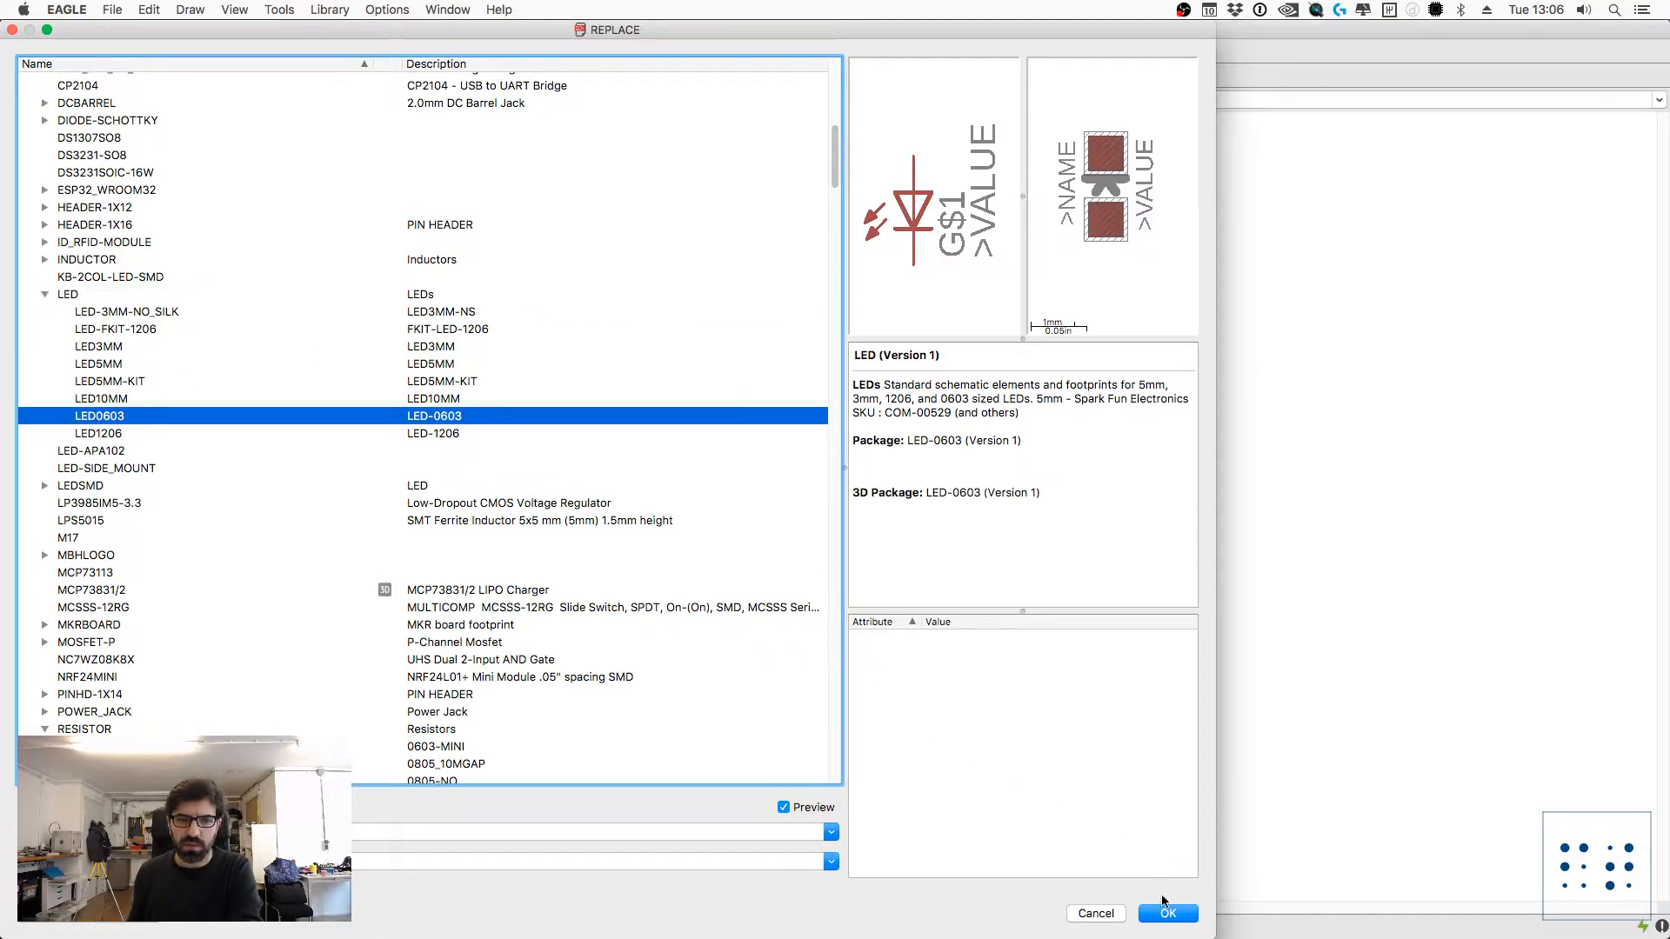
click(1167, 914)
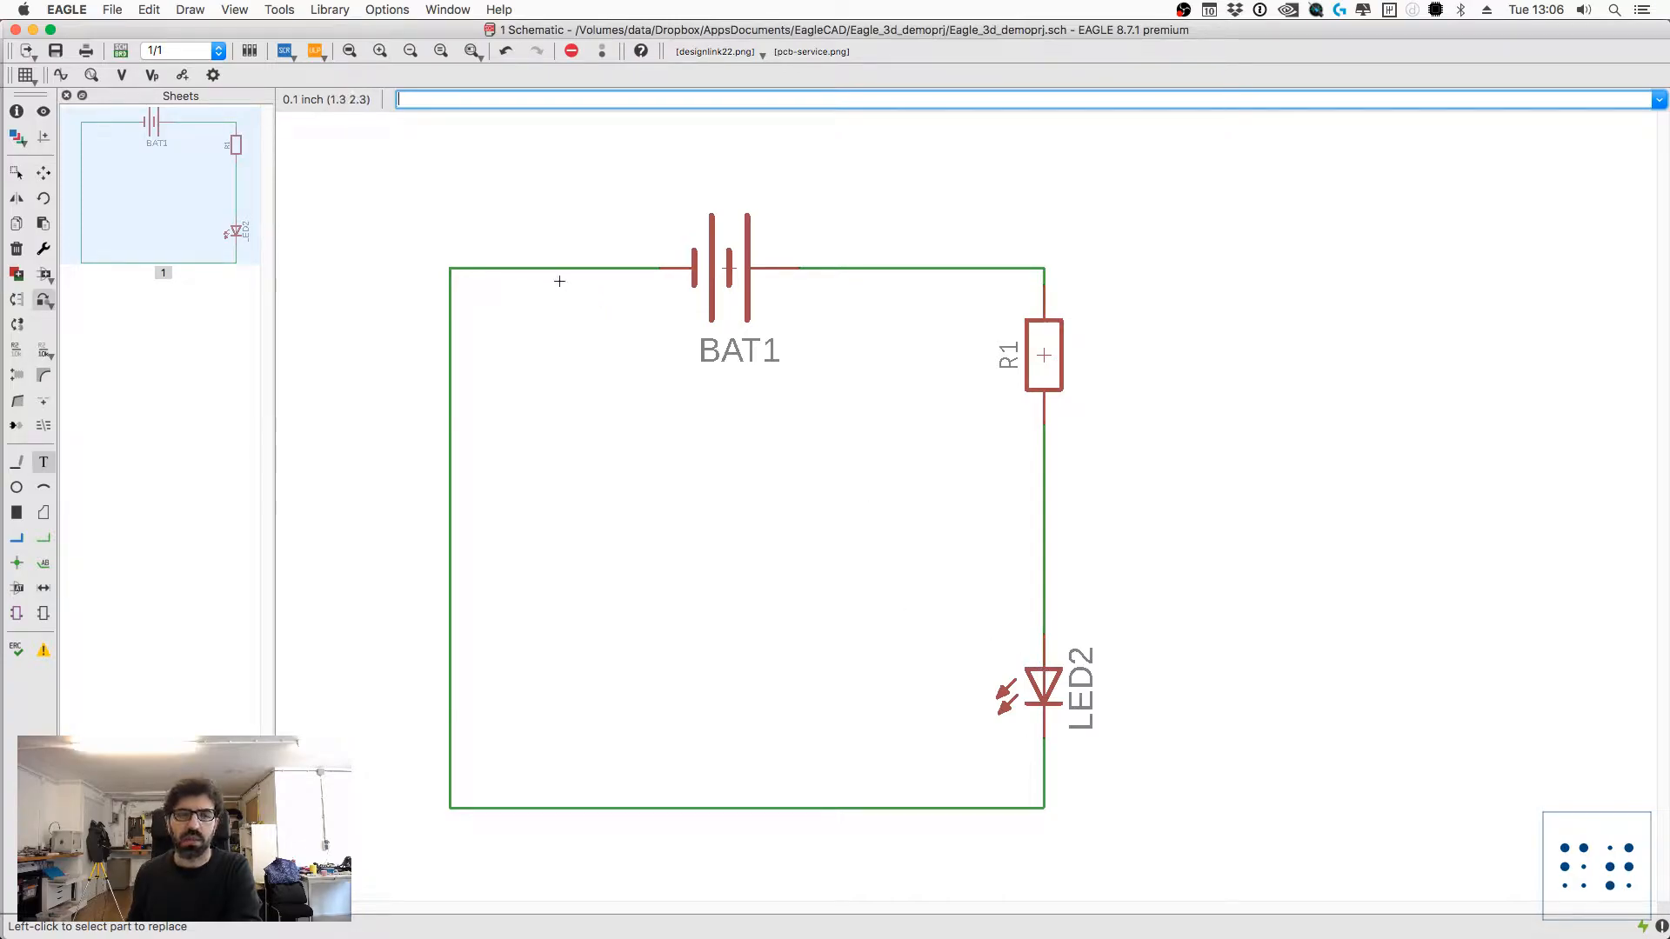
Step: Switch to the board layout, examine the component placement inside the round outline, and save the board
click(121, 52)
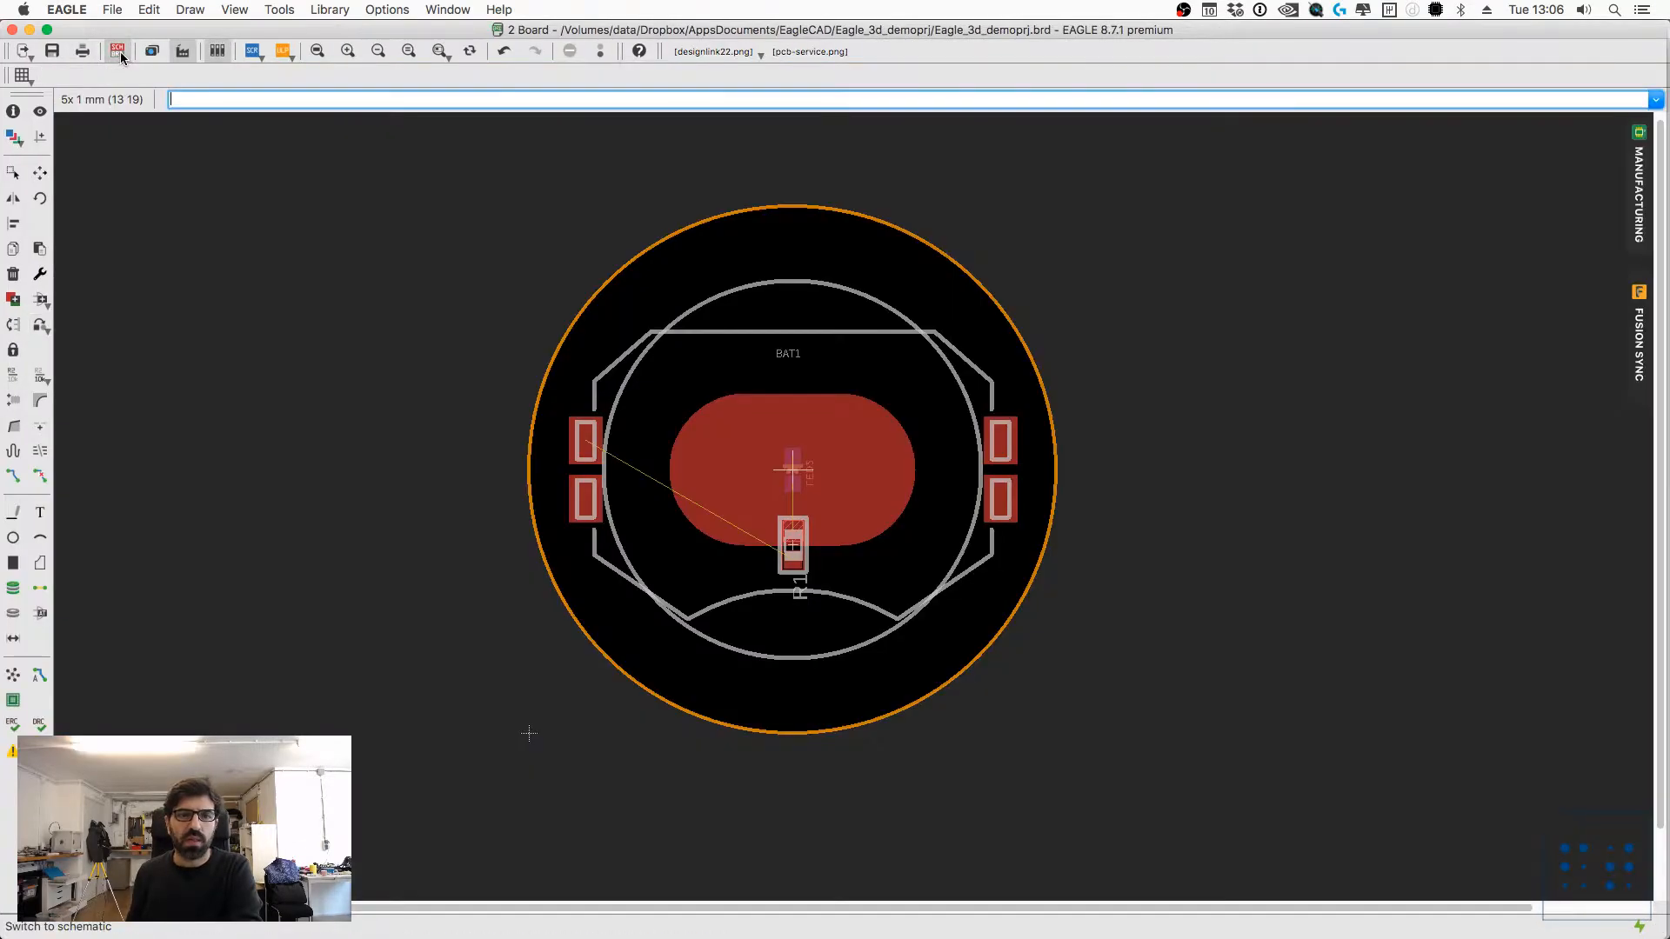
scroll(836, 546, up, 3)
scroll(835, 546, down, 2)
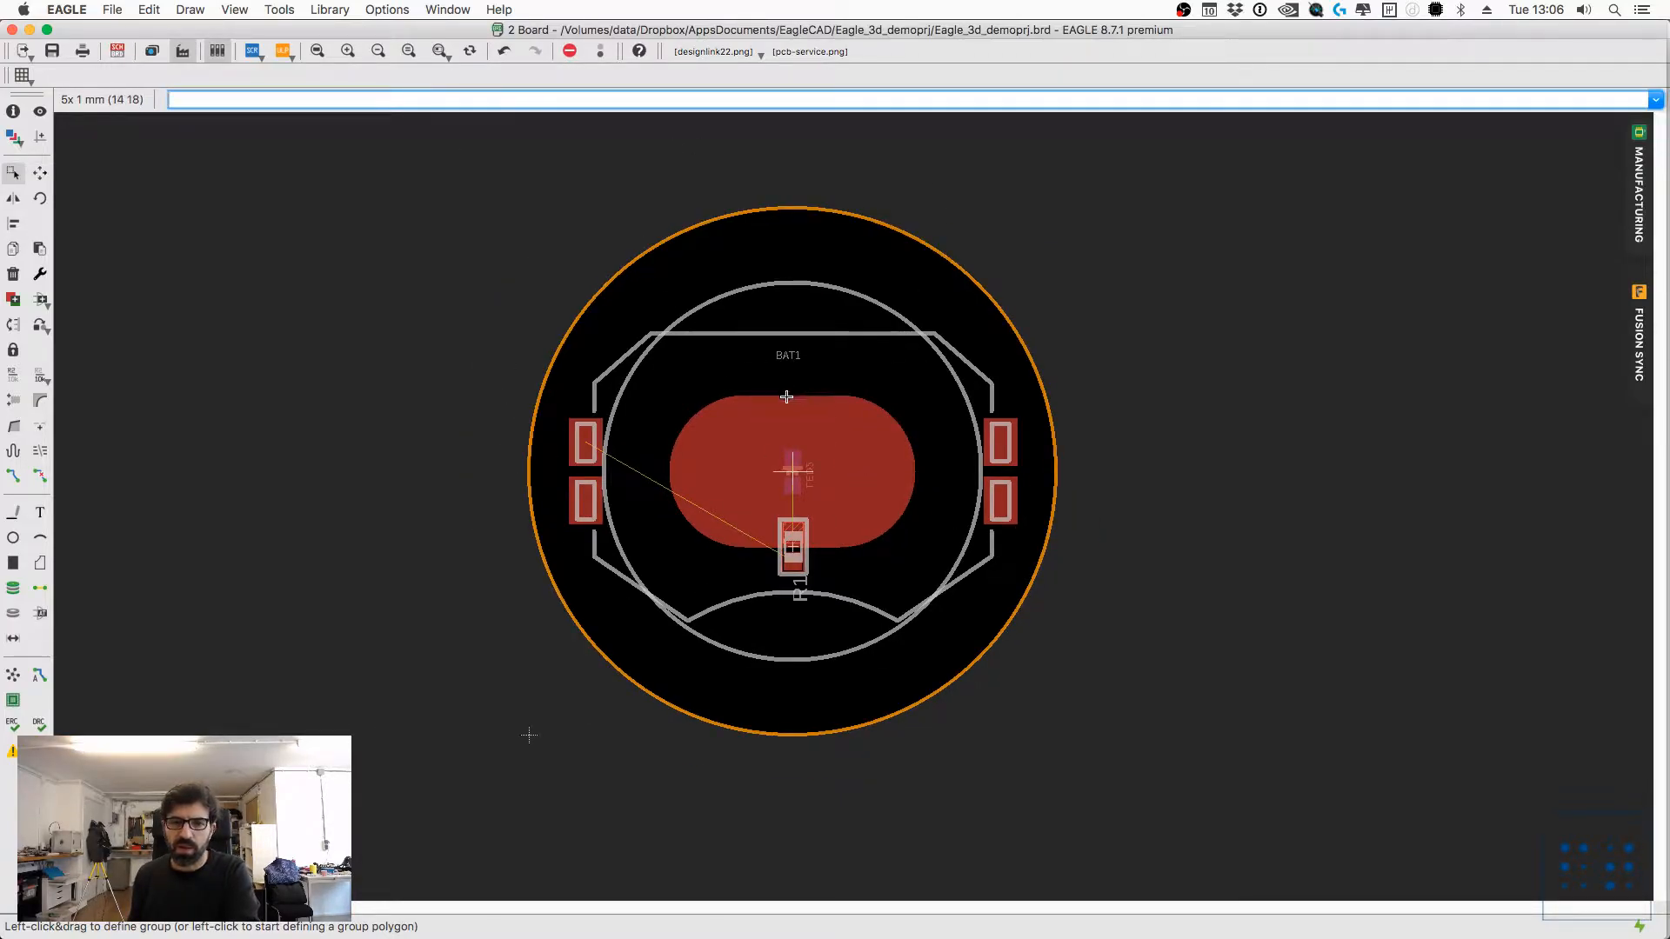
scroll(793, 472, up, 1)
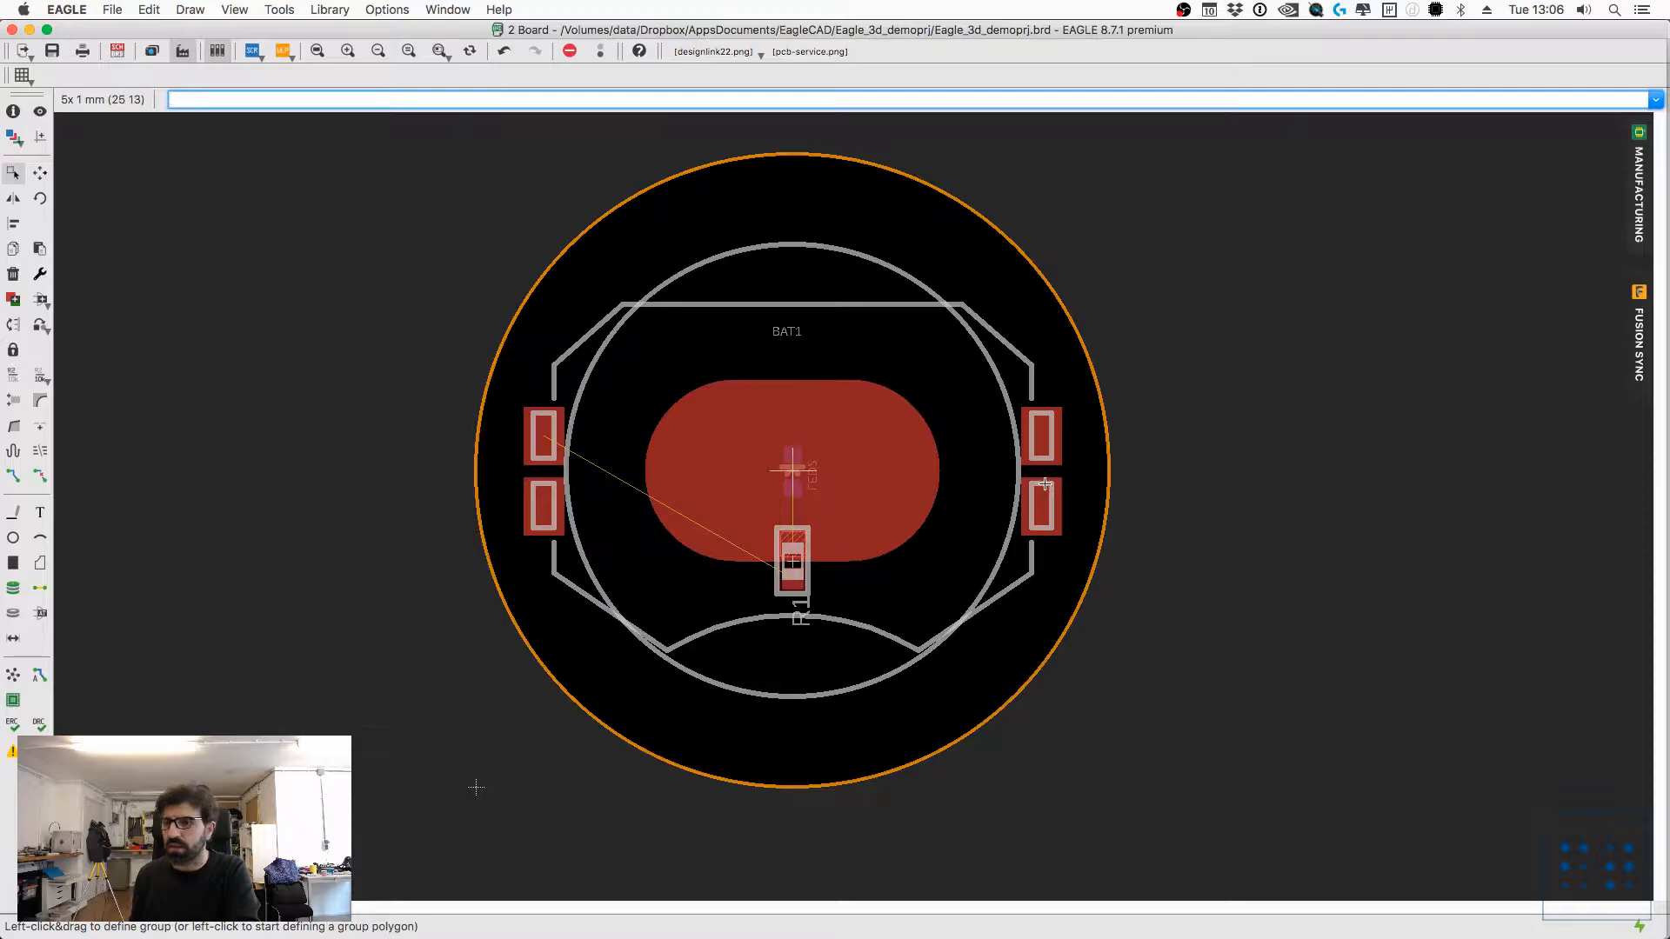
scroll(948, 471, down, 1)
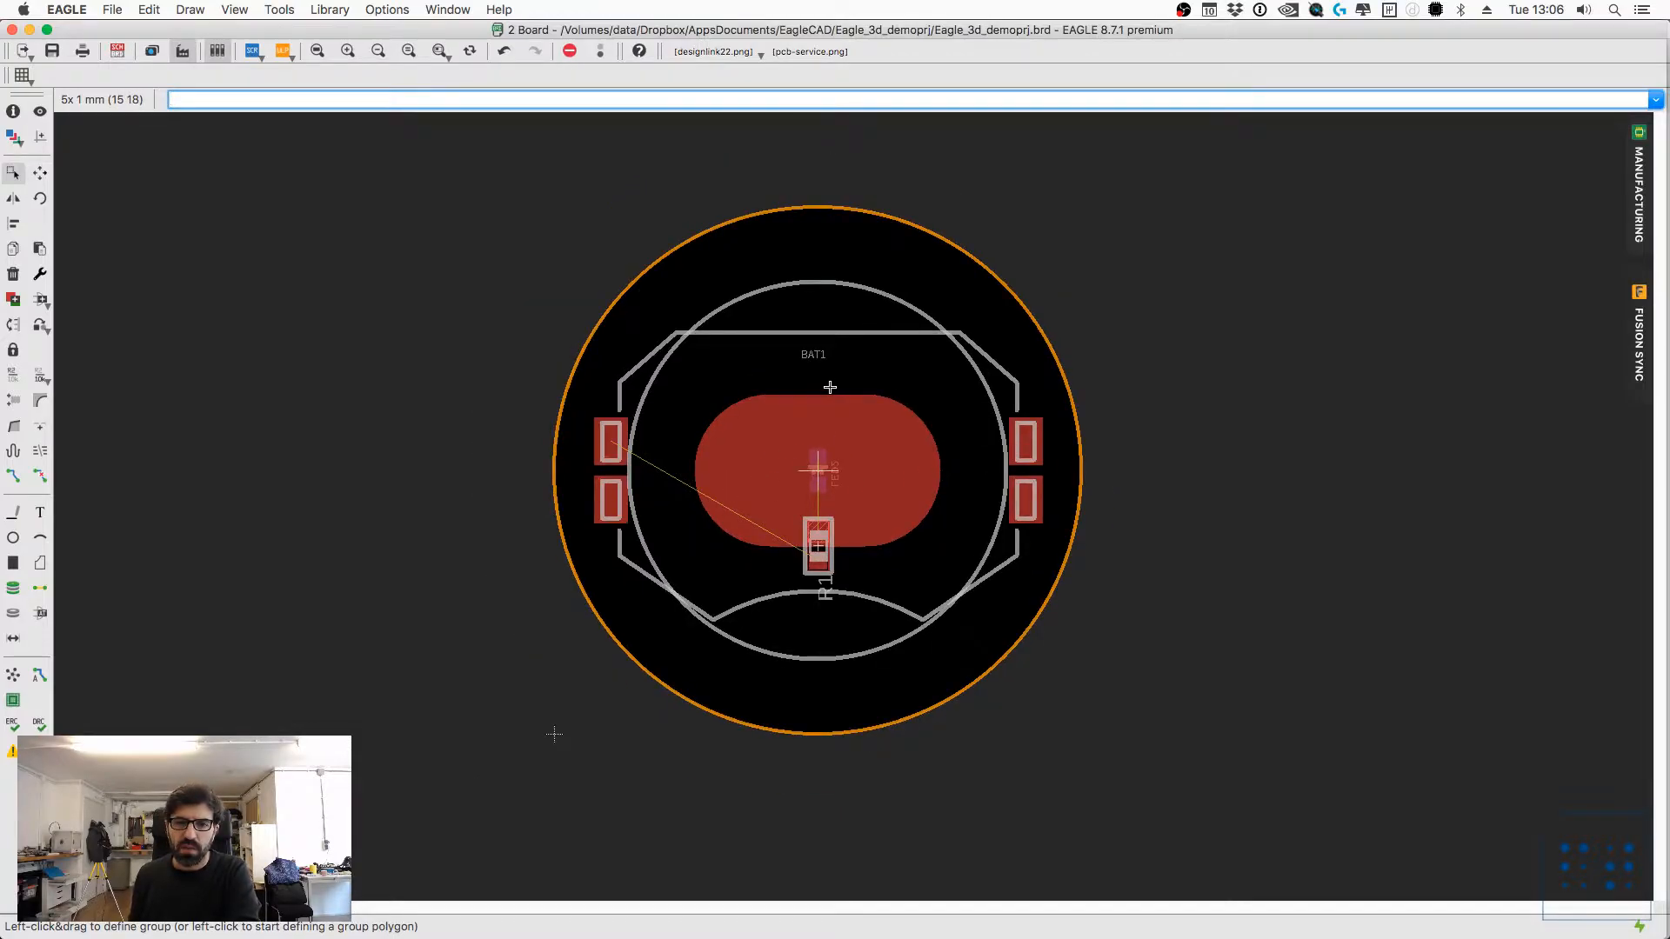
scroll(816, 395, up, 1)
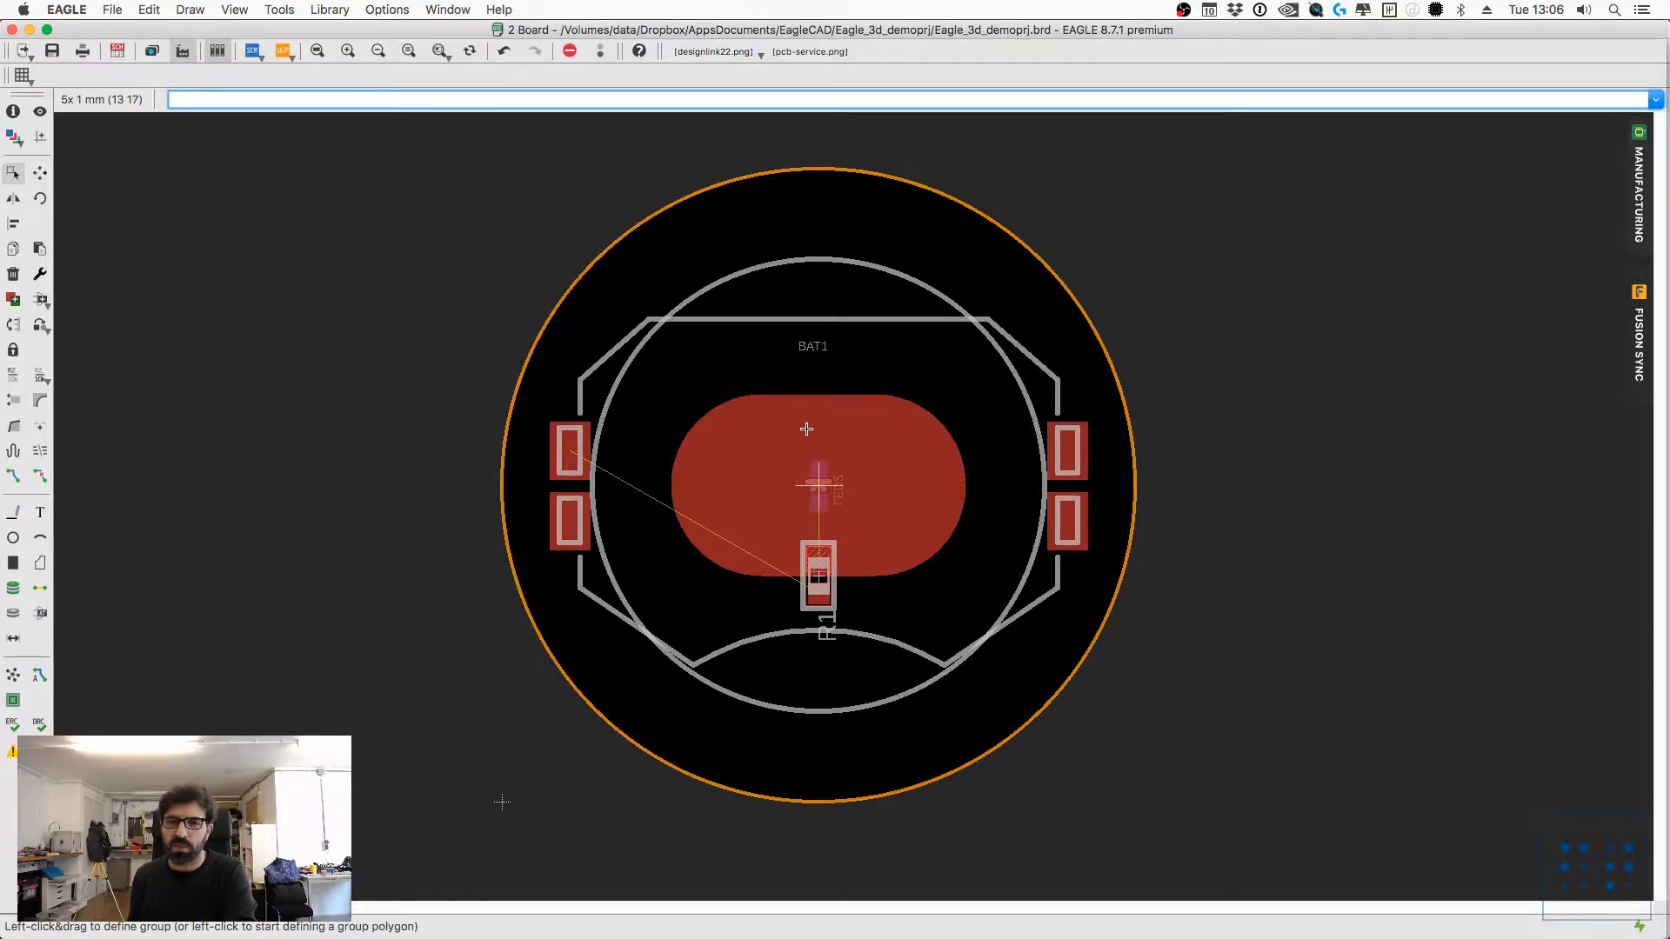
key(super+s)
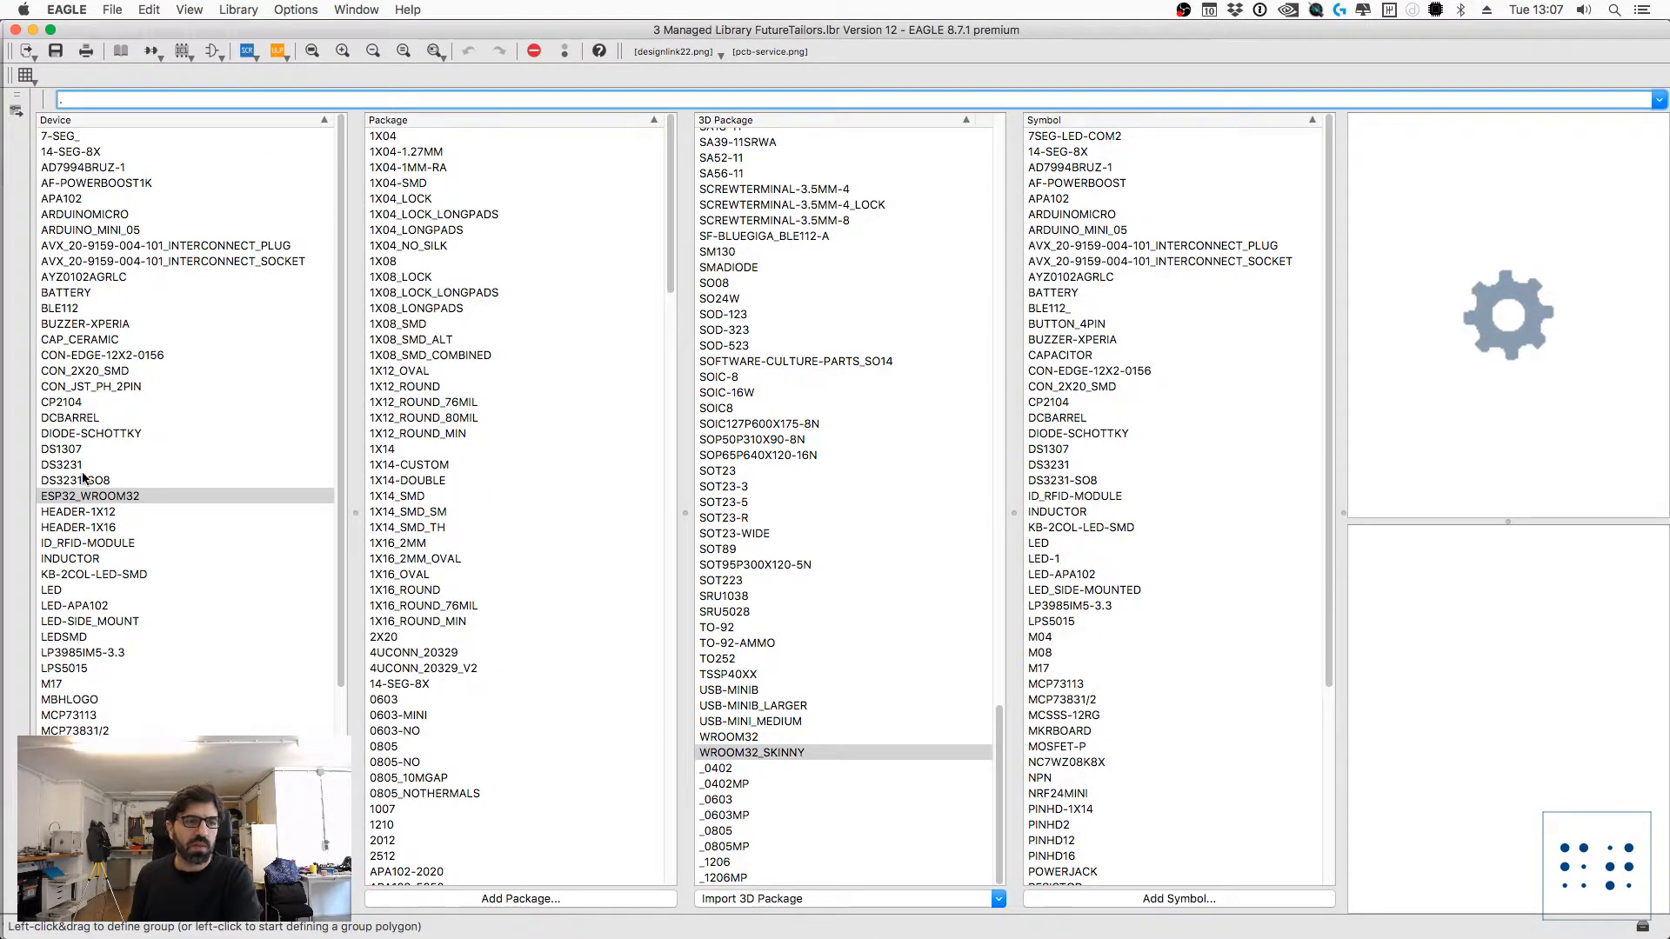
Step: In the FutureTailors library, show the BATTERY device and preview its packages as far as BATTCON_20MM_4LEGS
click(67, 293)
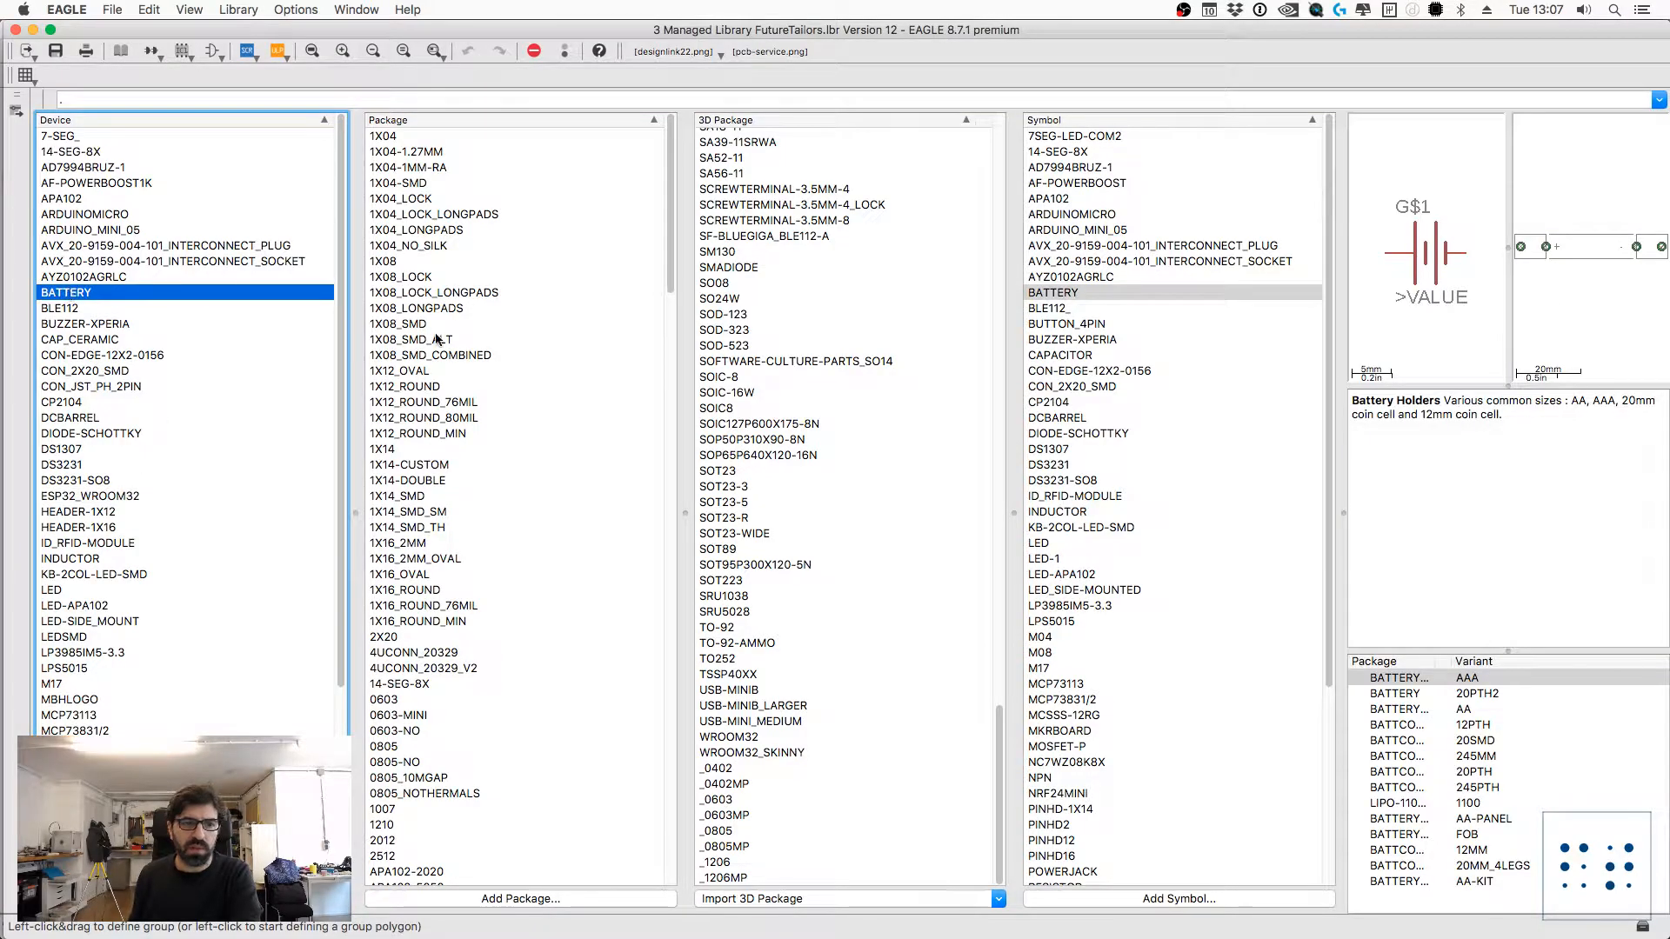
scroll(439, 320, down, 10)
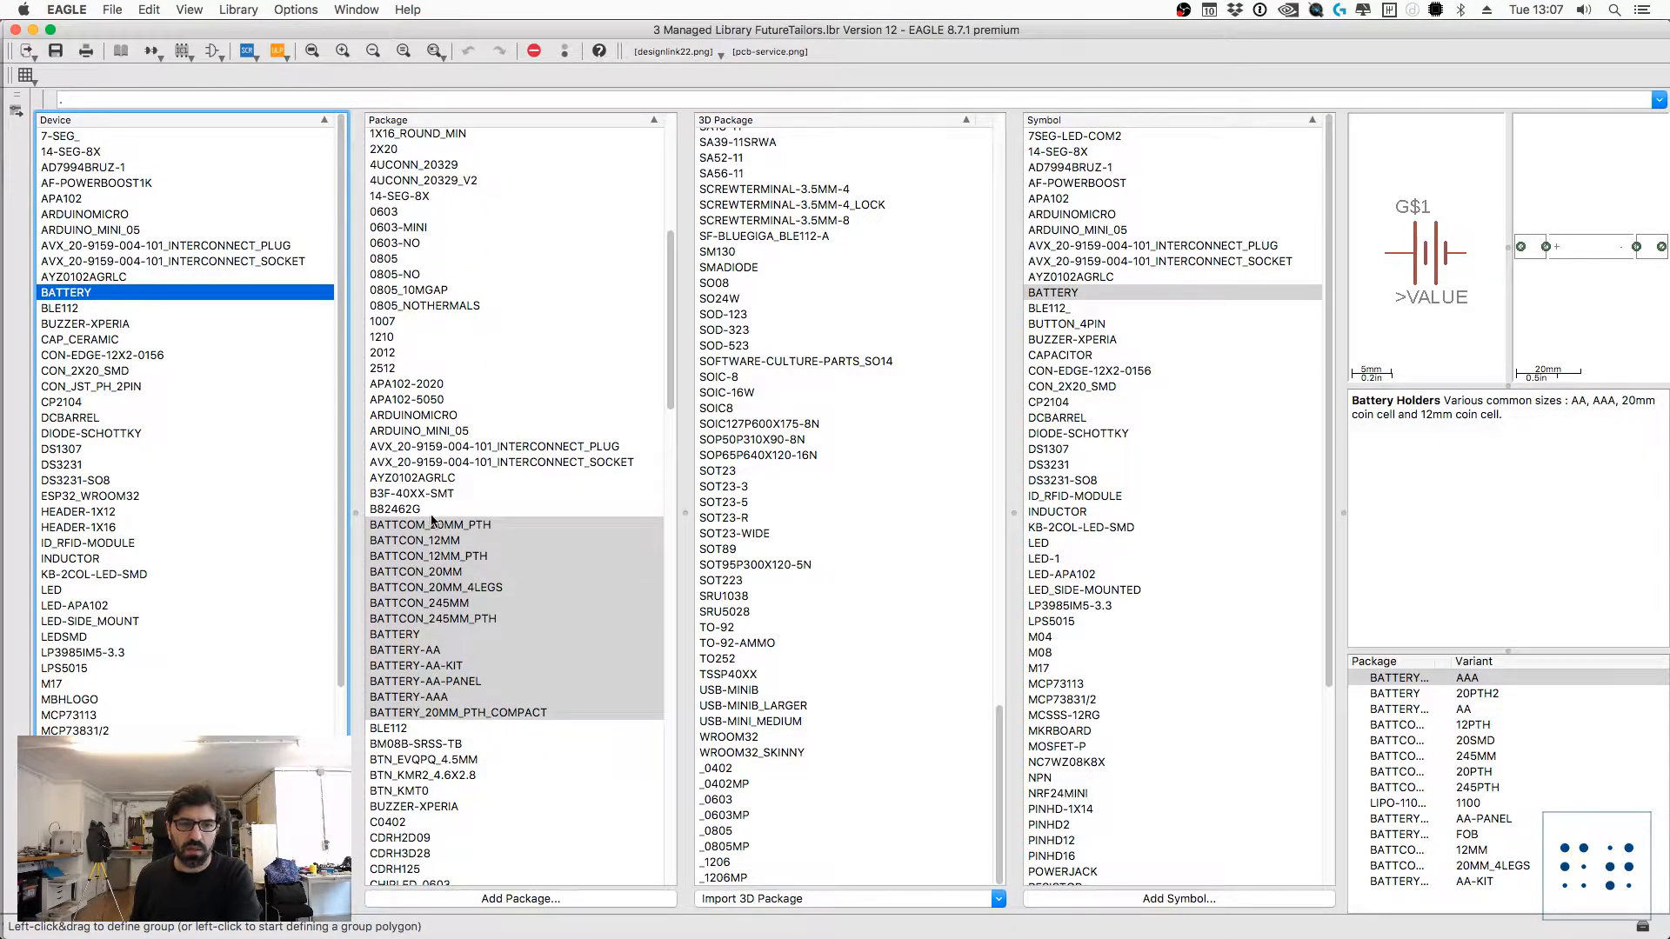
click(414, 526)
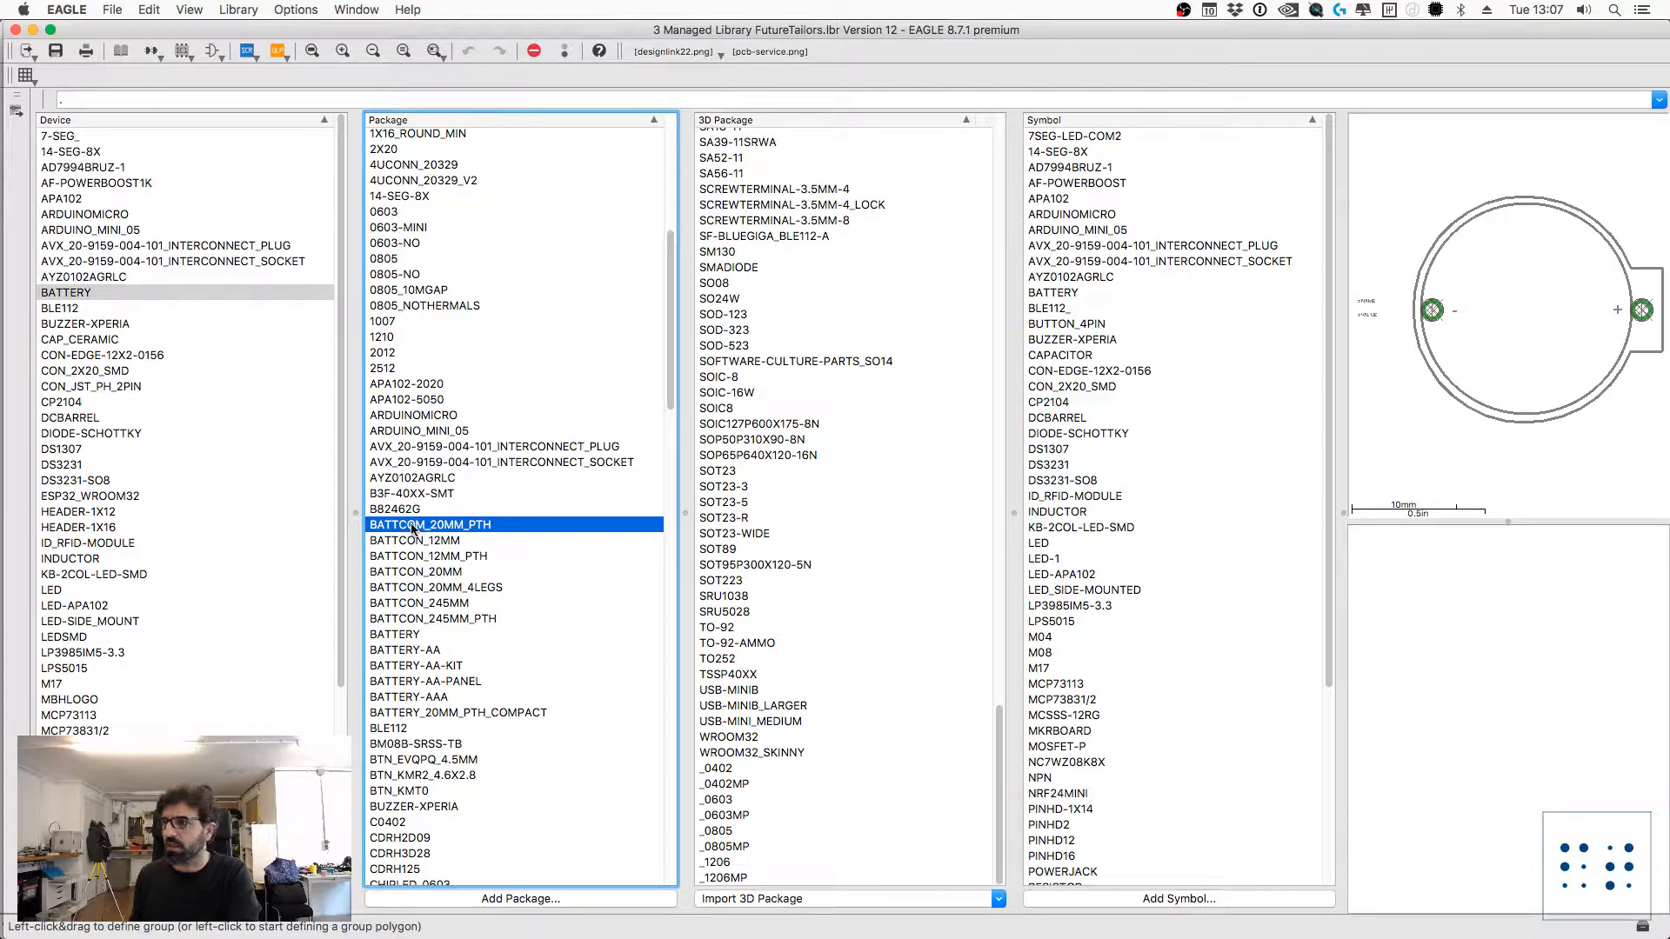
click(412, 540)
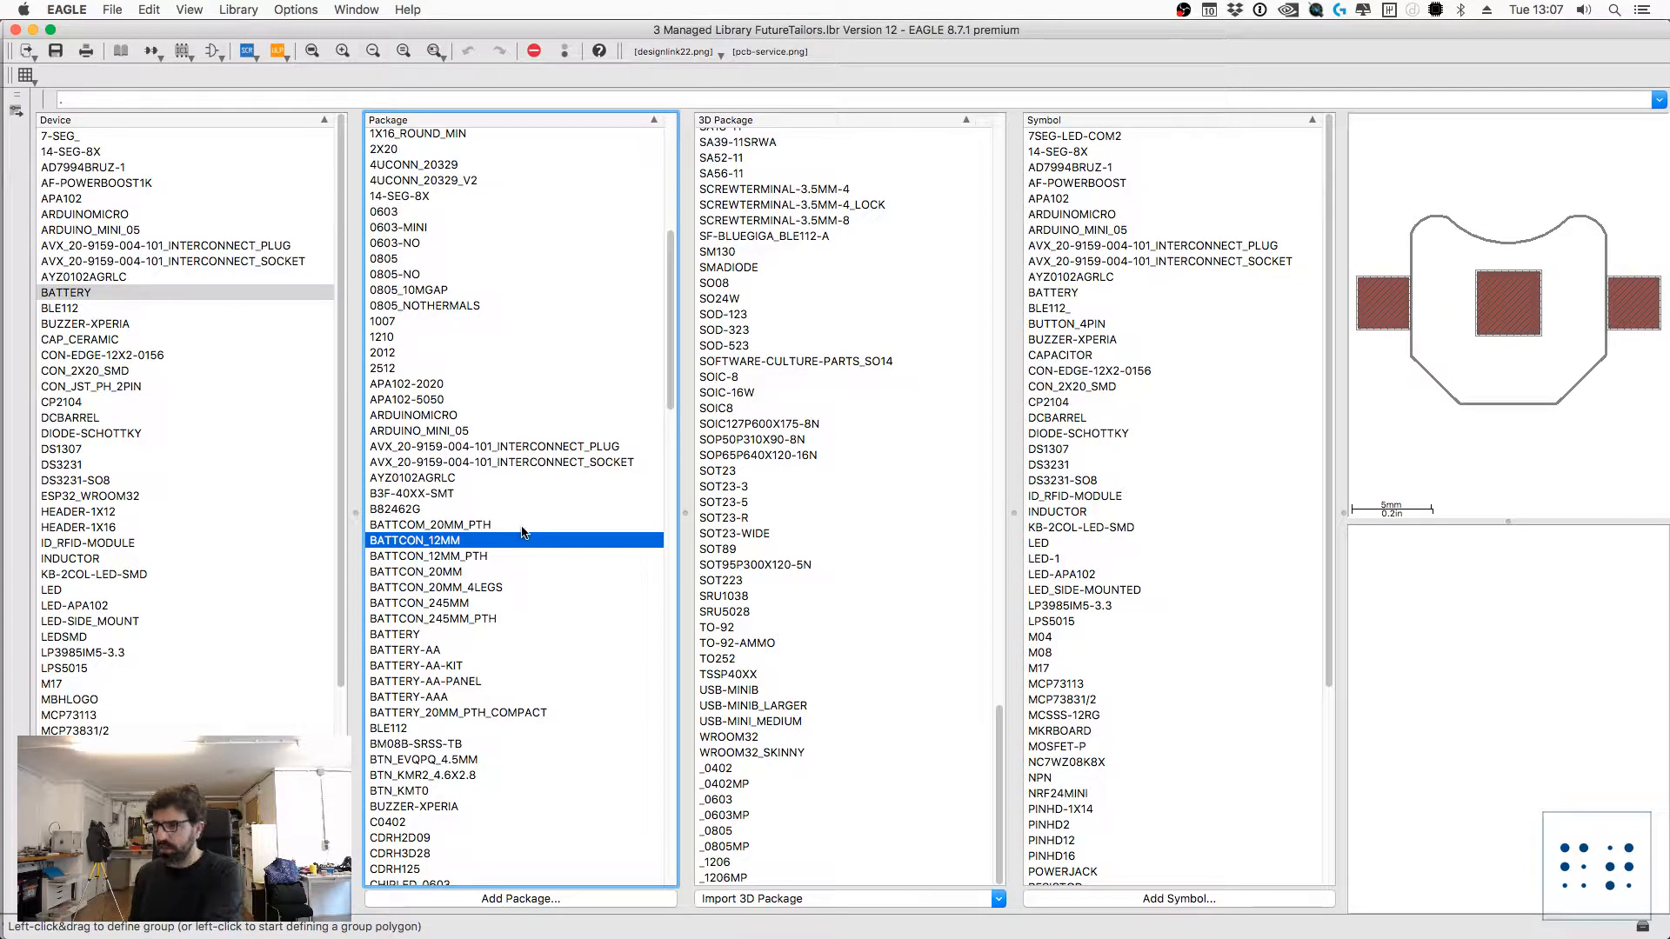
key(Down)
key(Down)
key(Down)
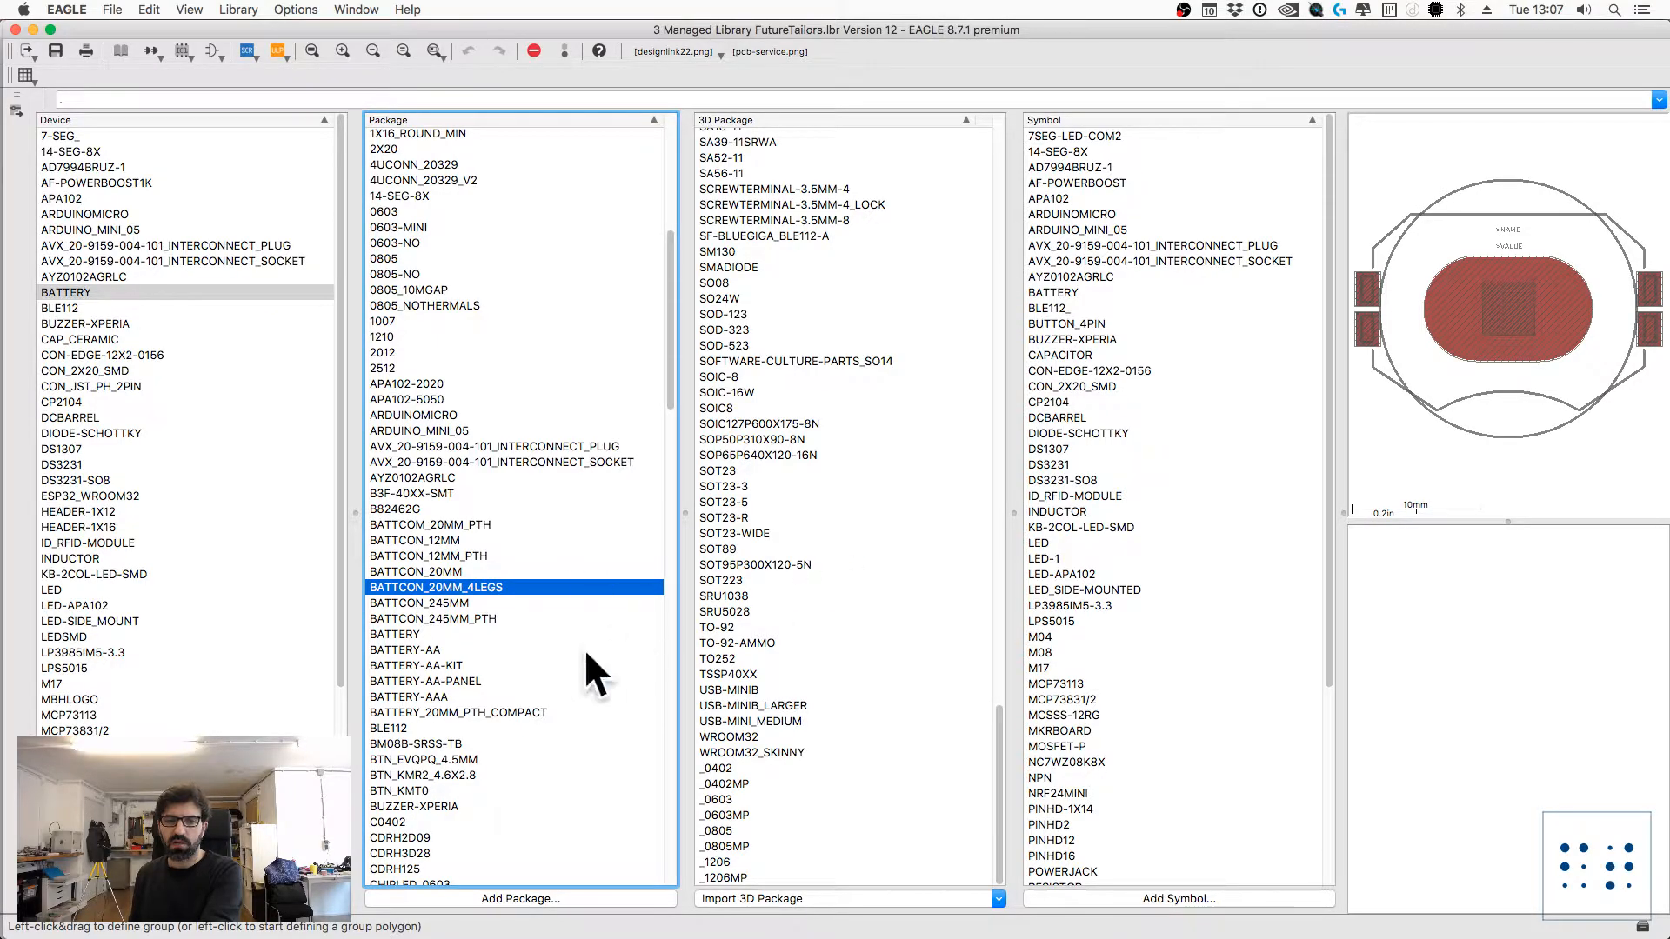
Step: Find and select the BATTCON_20MM_4LEGS entry among the library's 3D packages
scroll(864, 471, up, 15)
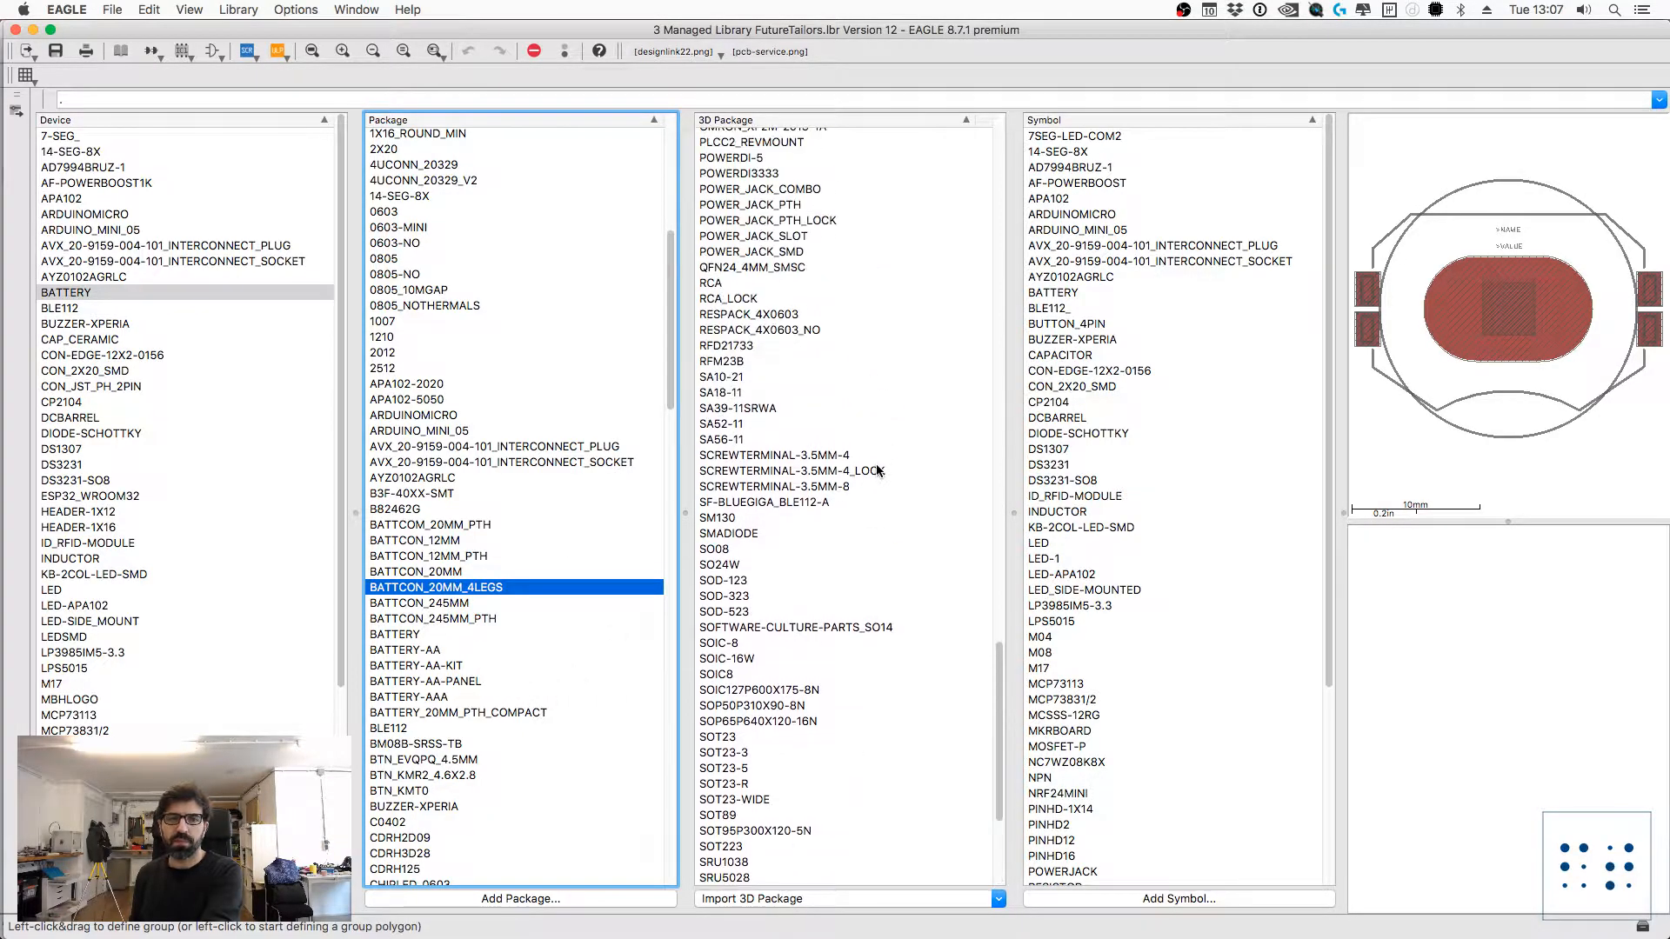
scroll(861, 480, up, 15)
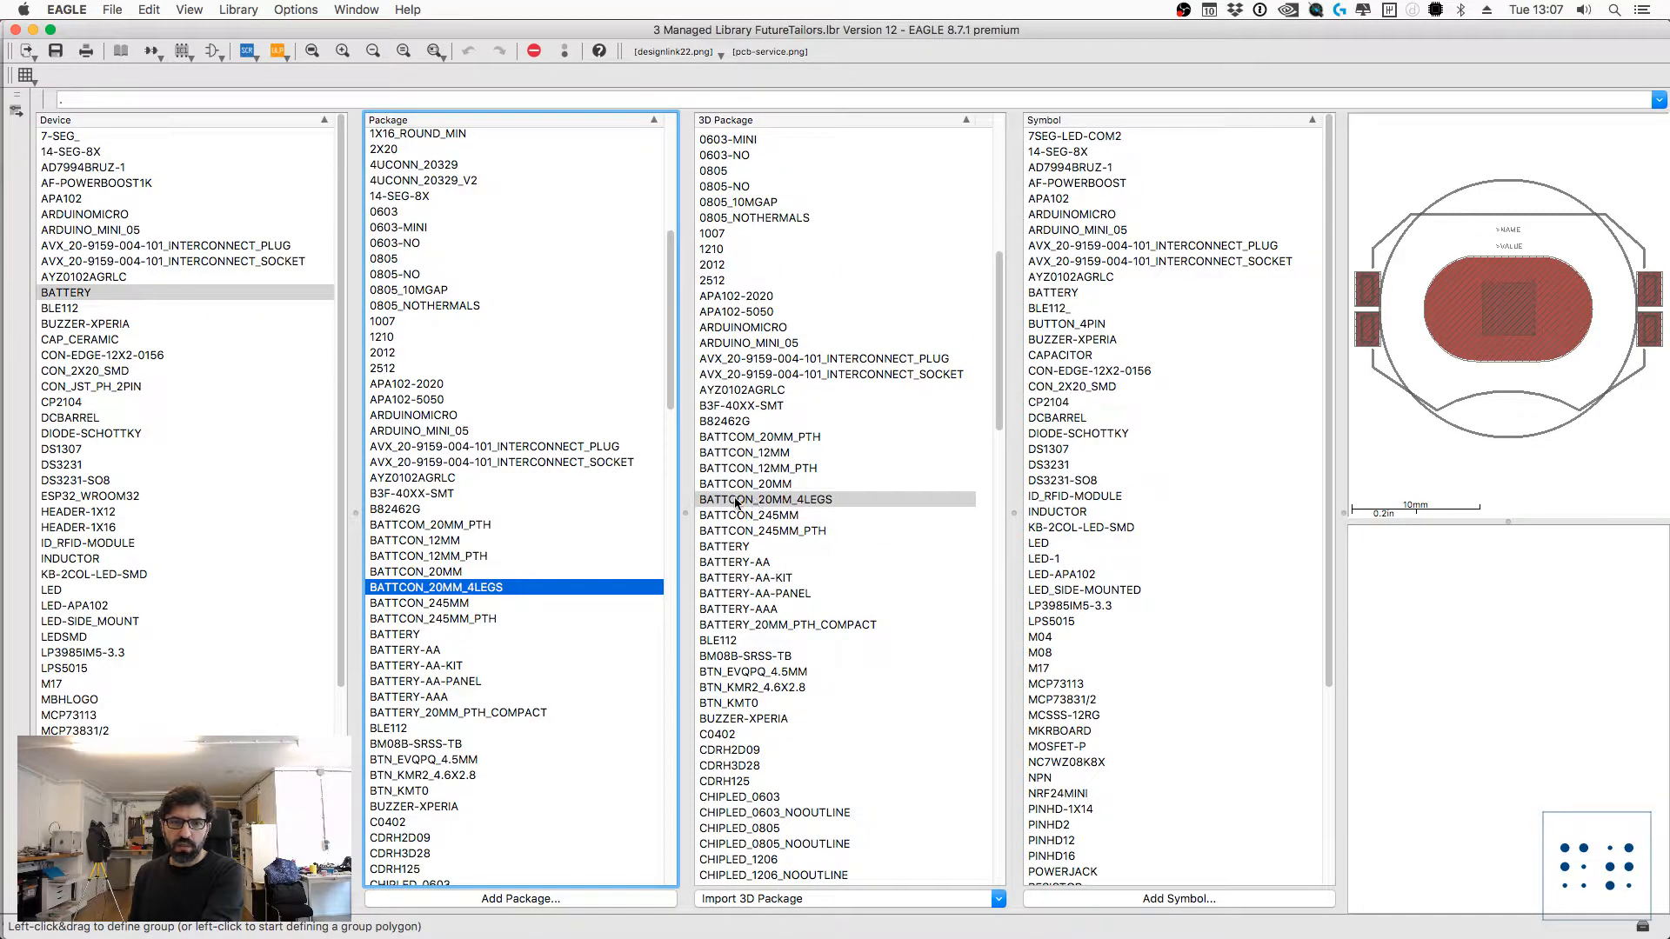
click(748, 500)
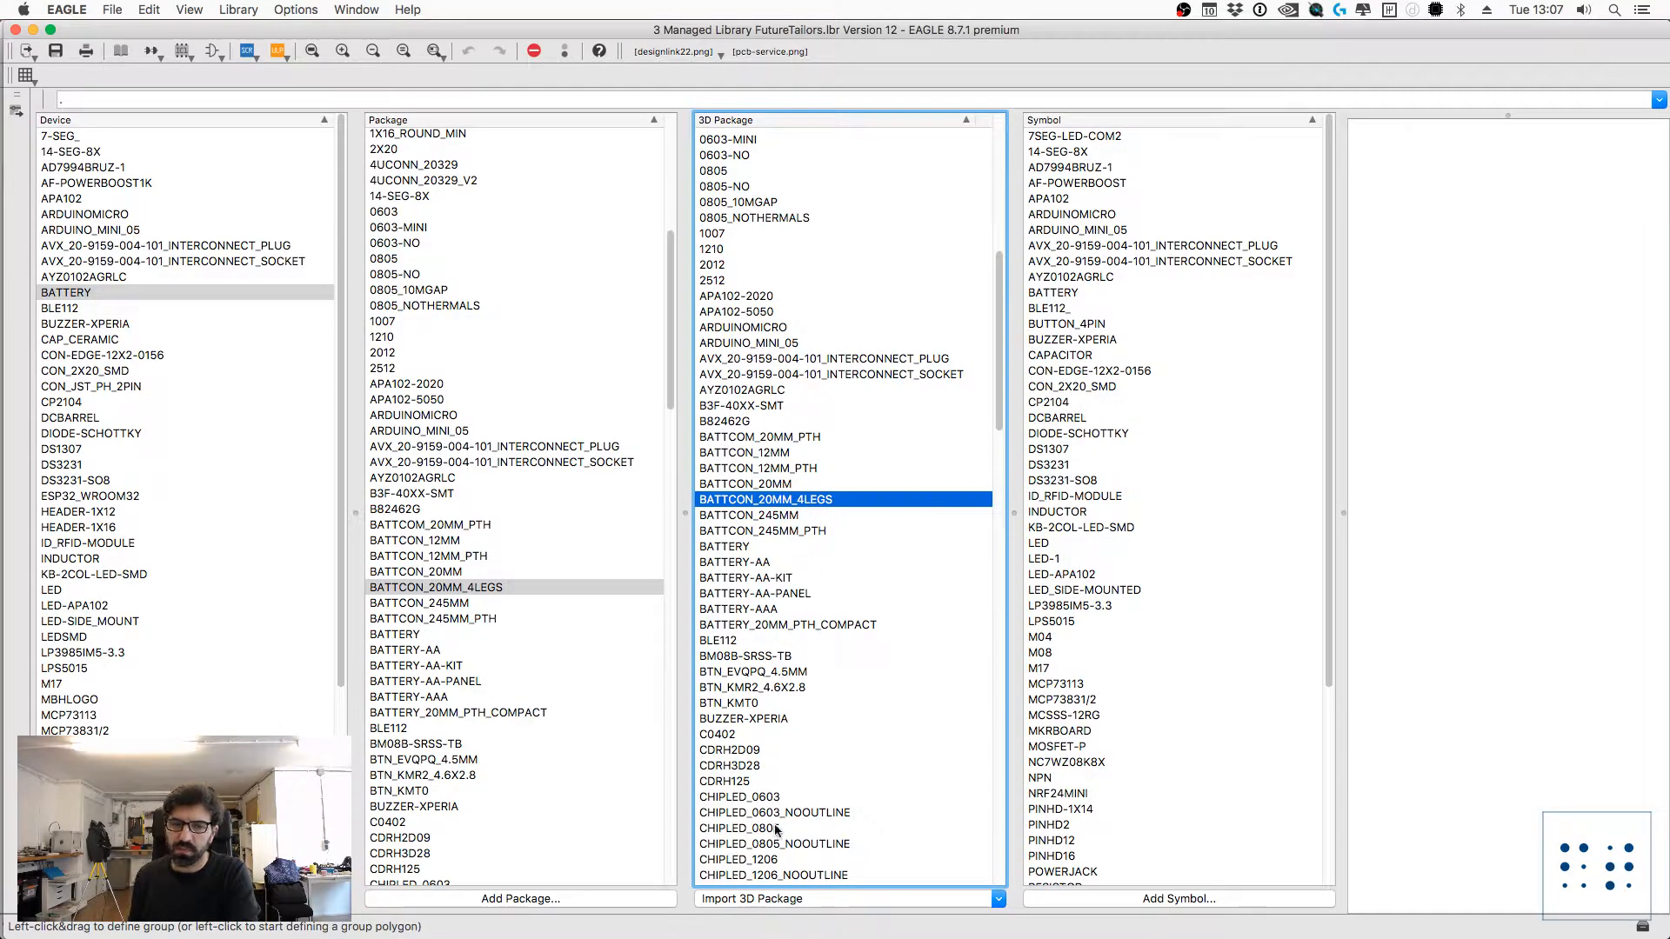
Step: Look up "coin cell" among the web packages offered for 3D import and browse the matching entries
click(787, 899)
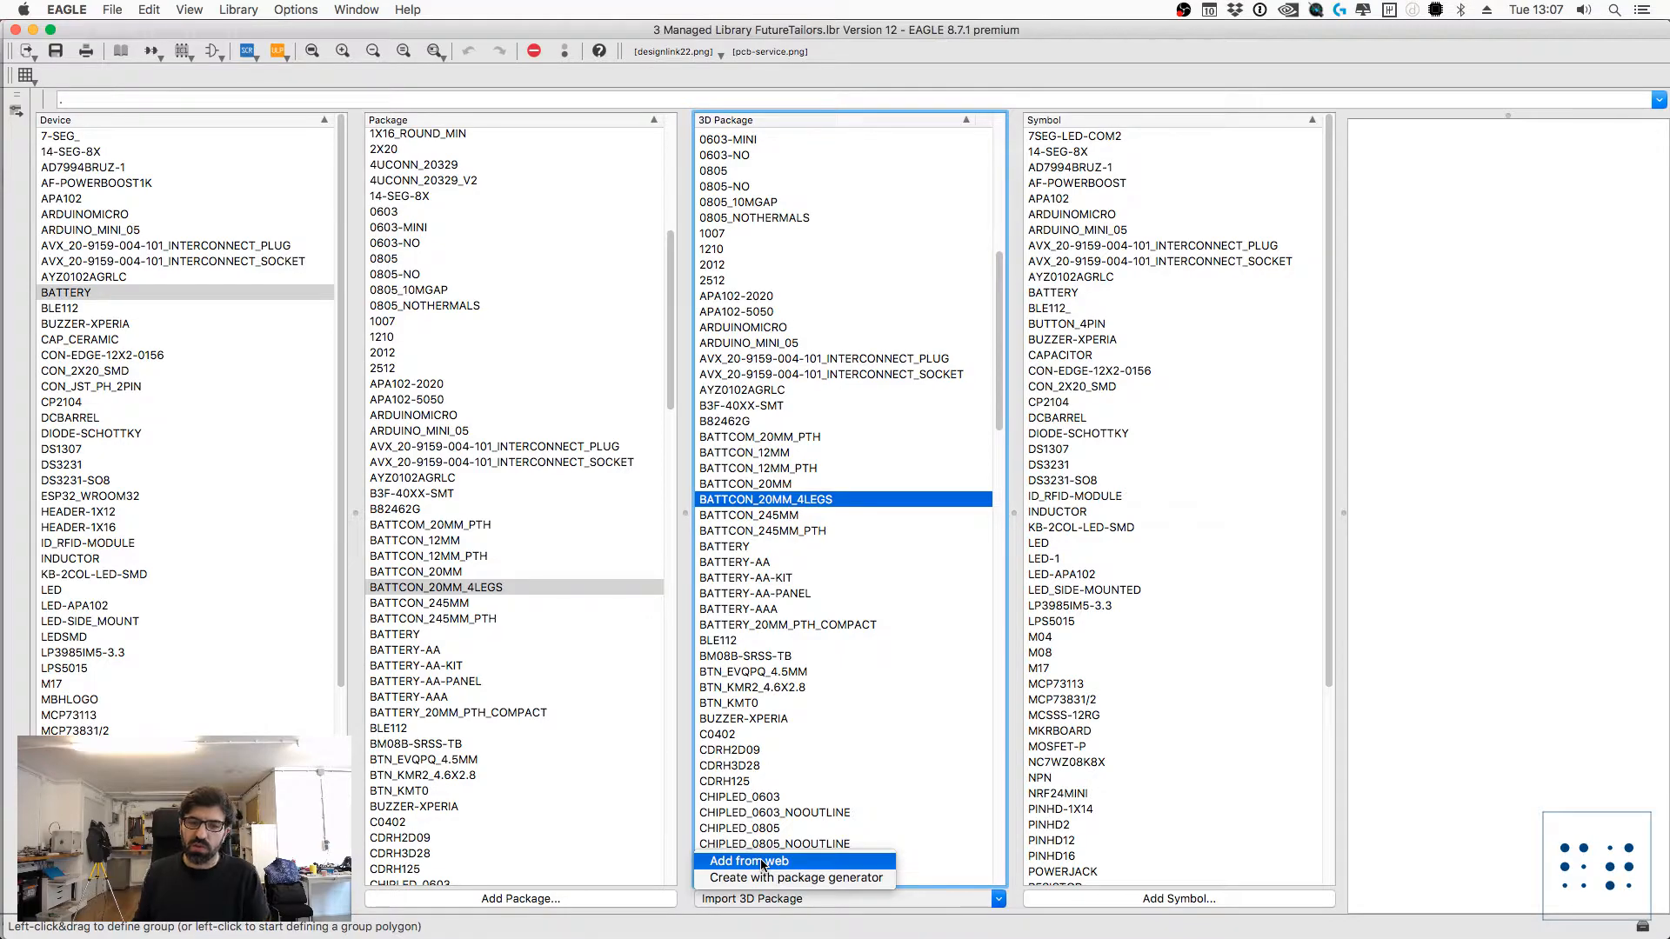
click(763, 864)
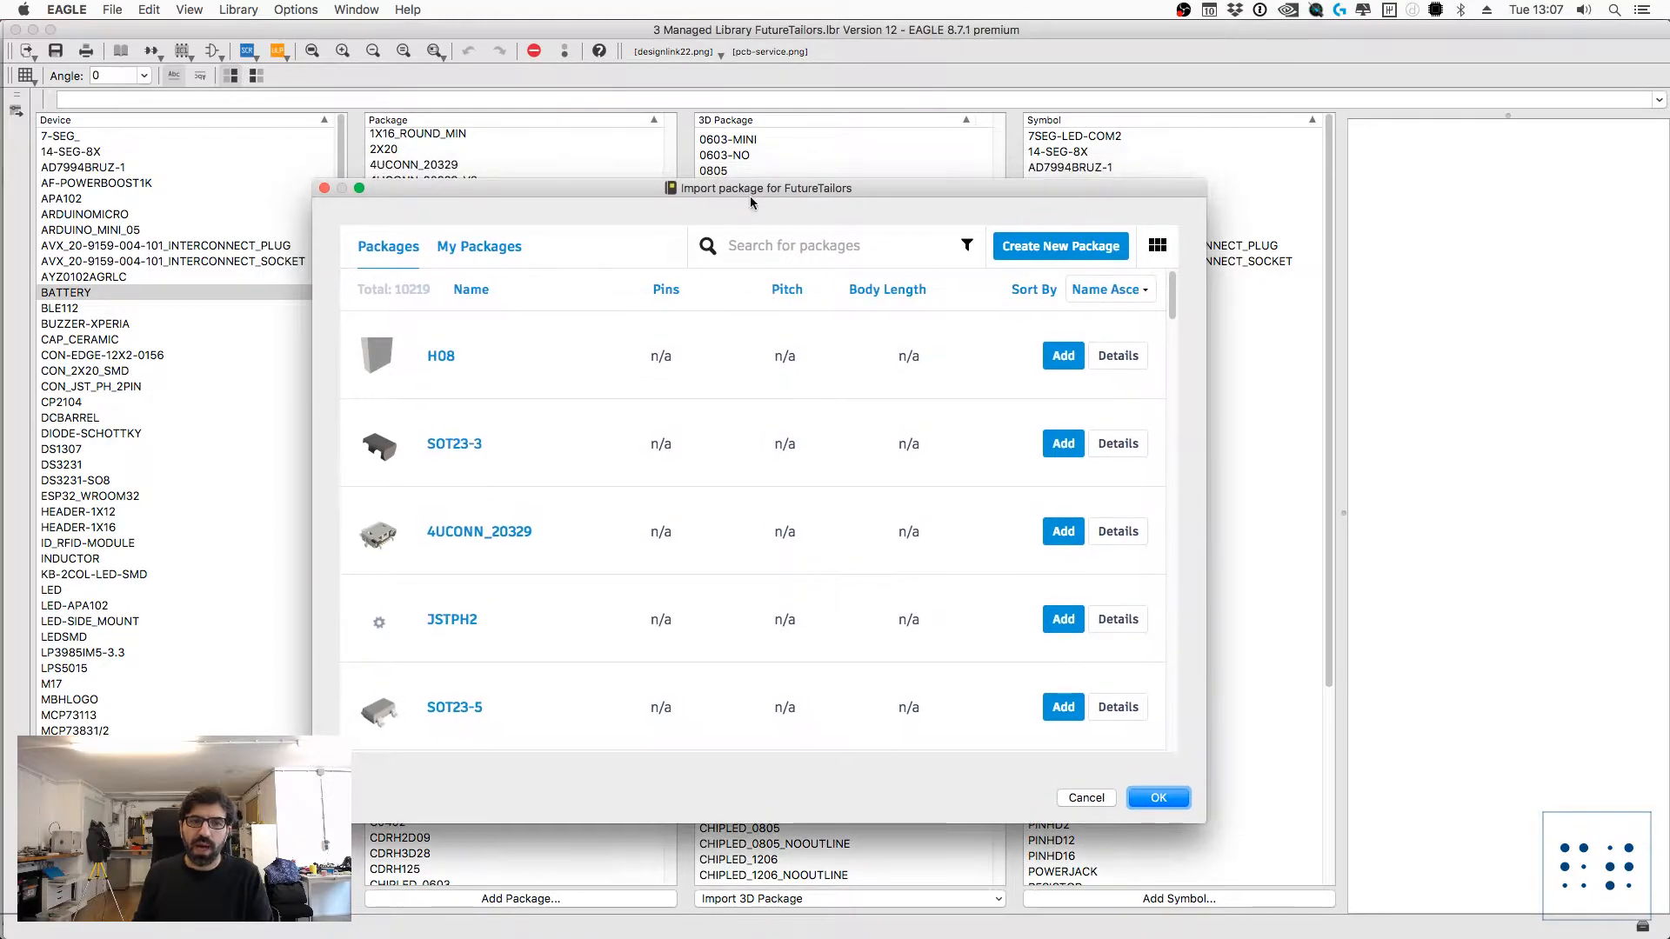
click(842, 254)
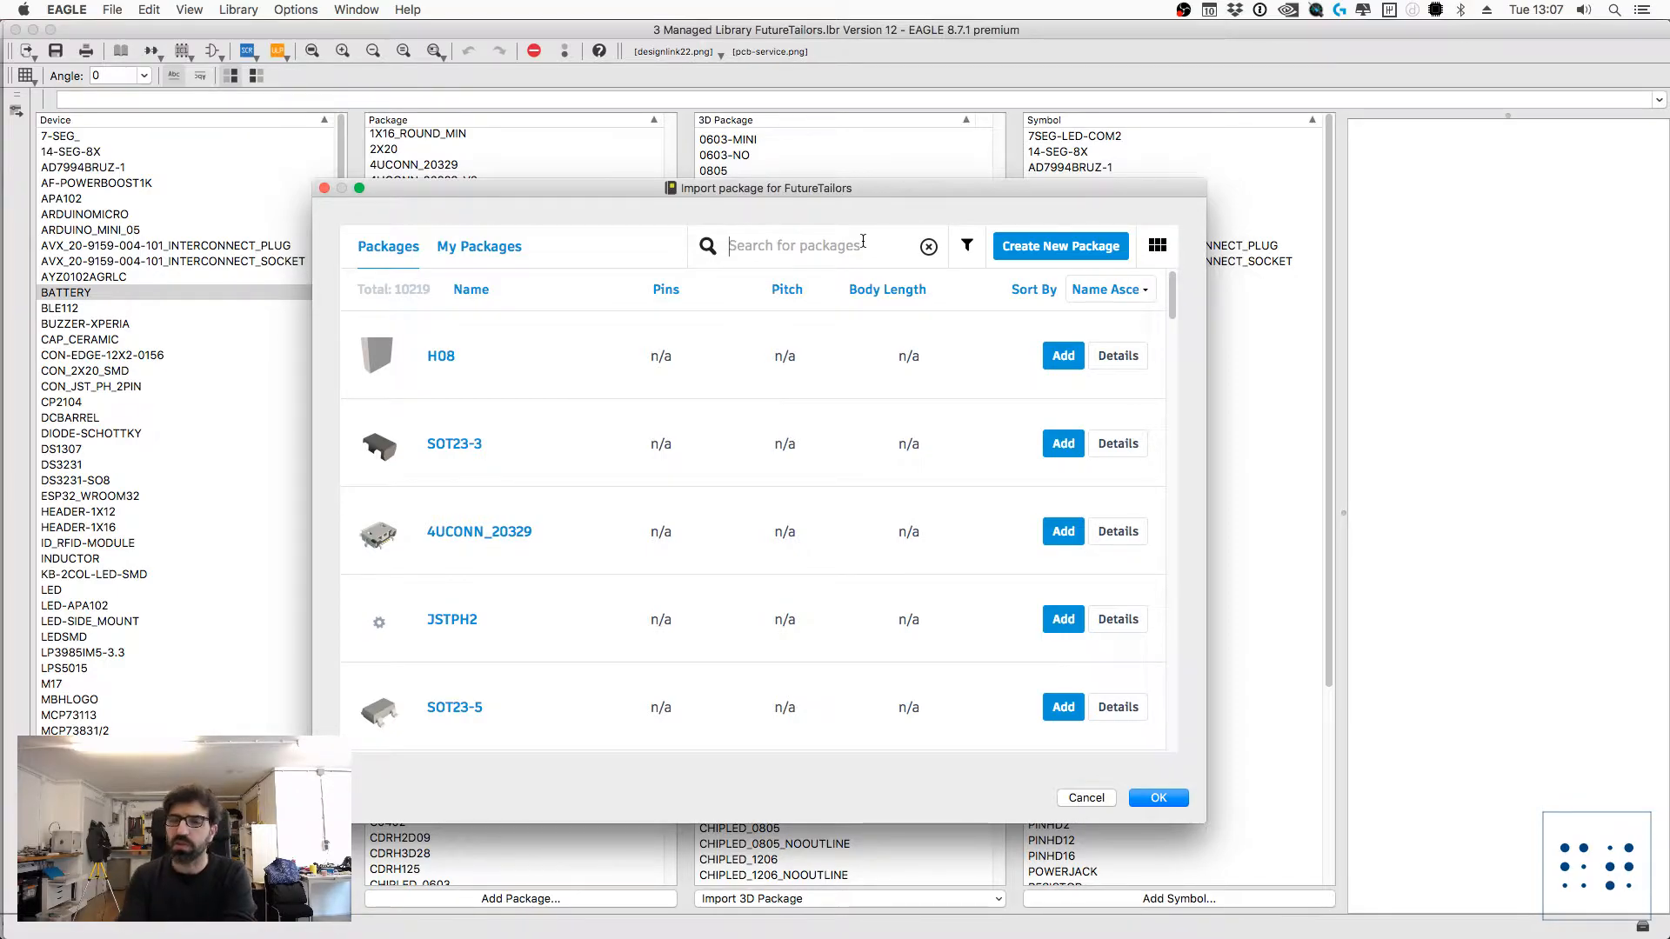
click(863, 241)
text(coin cell)
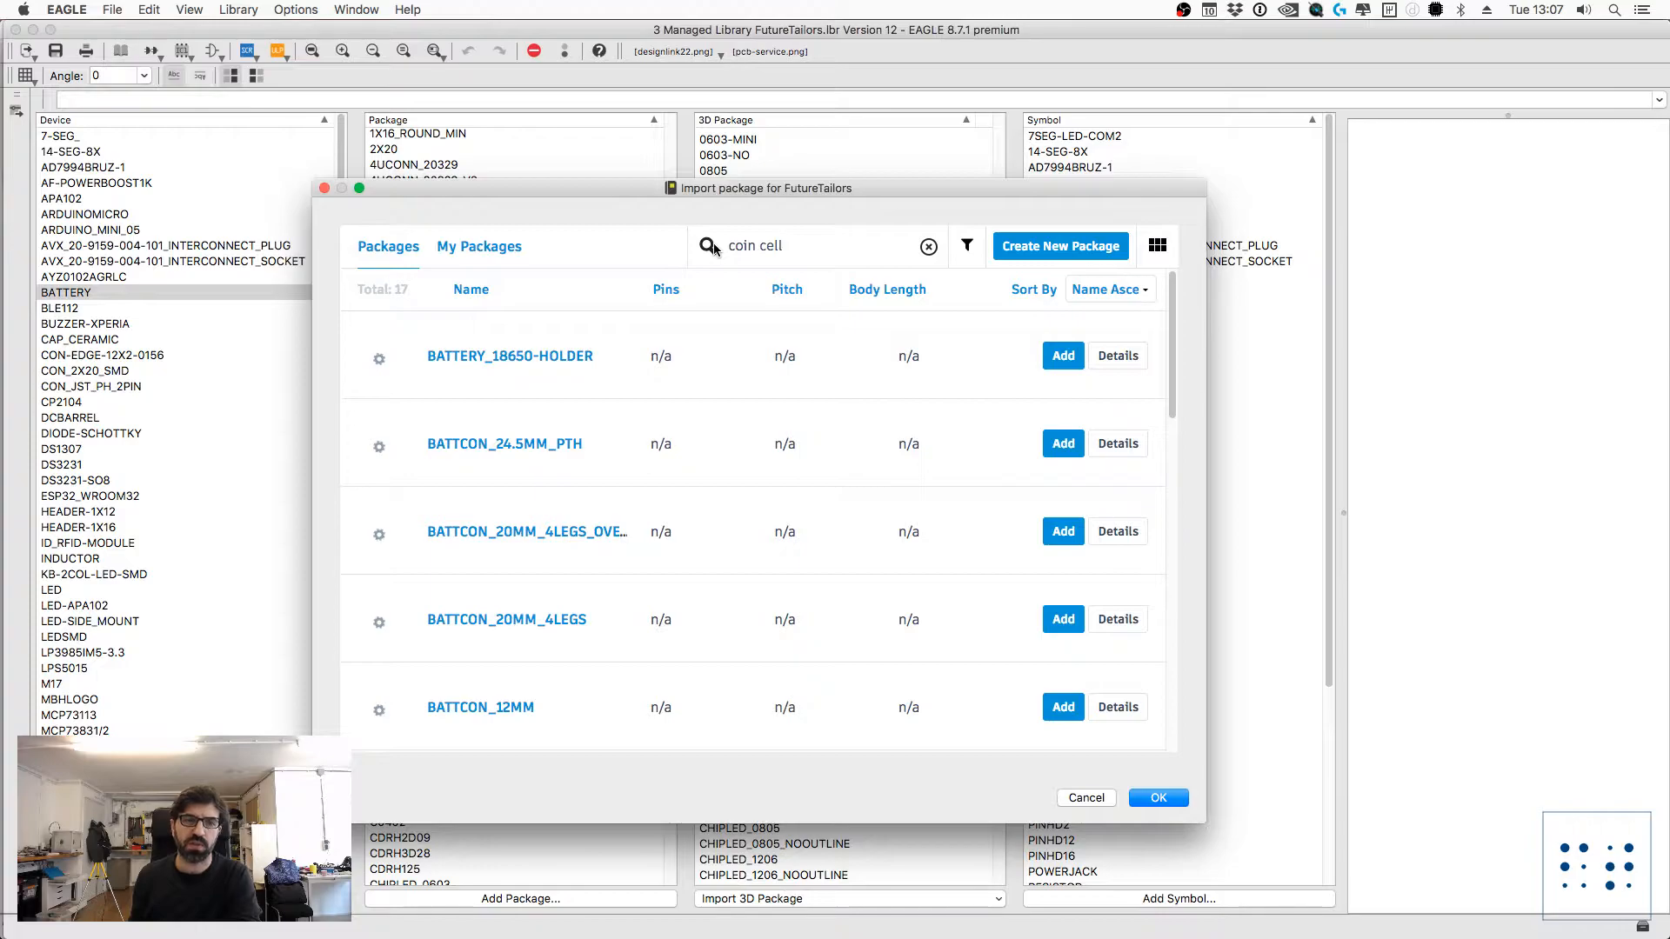
drag(623, 187, 639, 188)
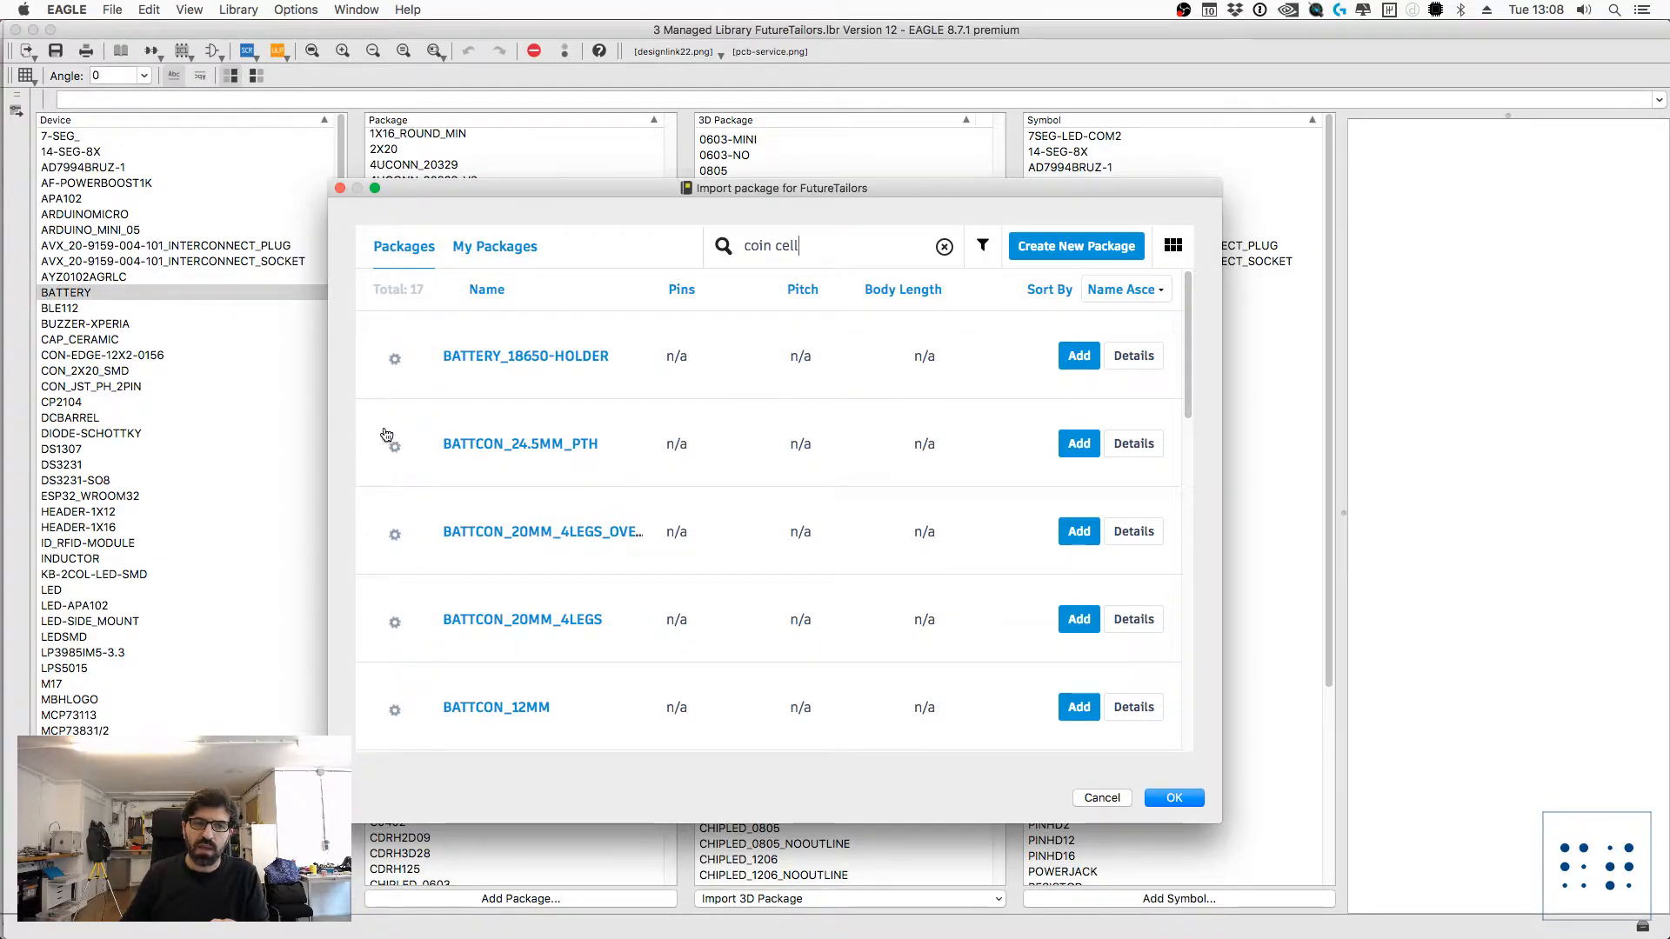
scroll(400, 539, down, 3)
scroll(400, 540, down, 4)
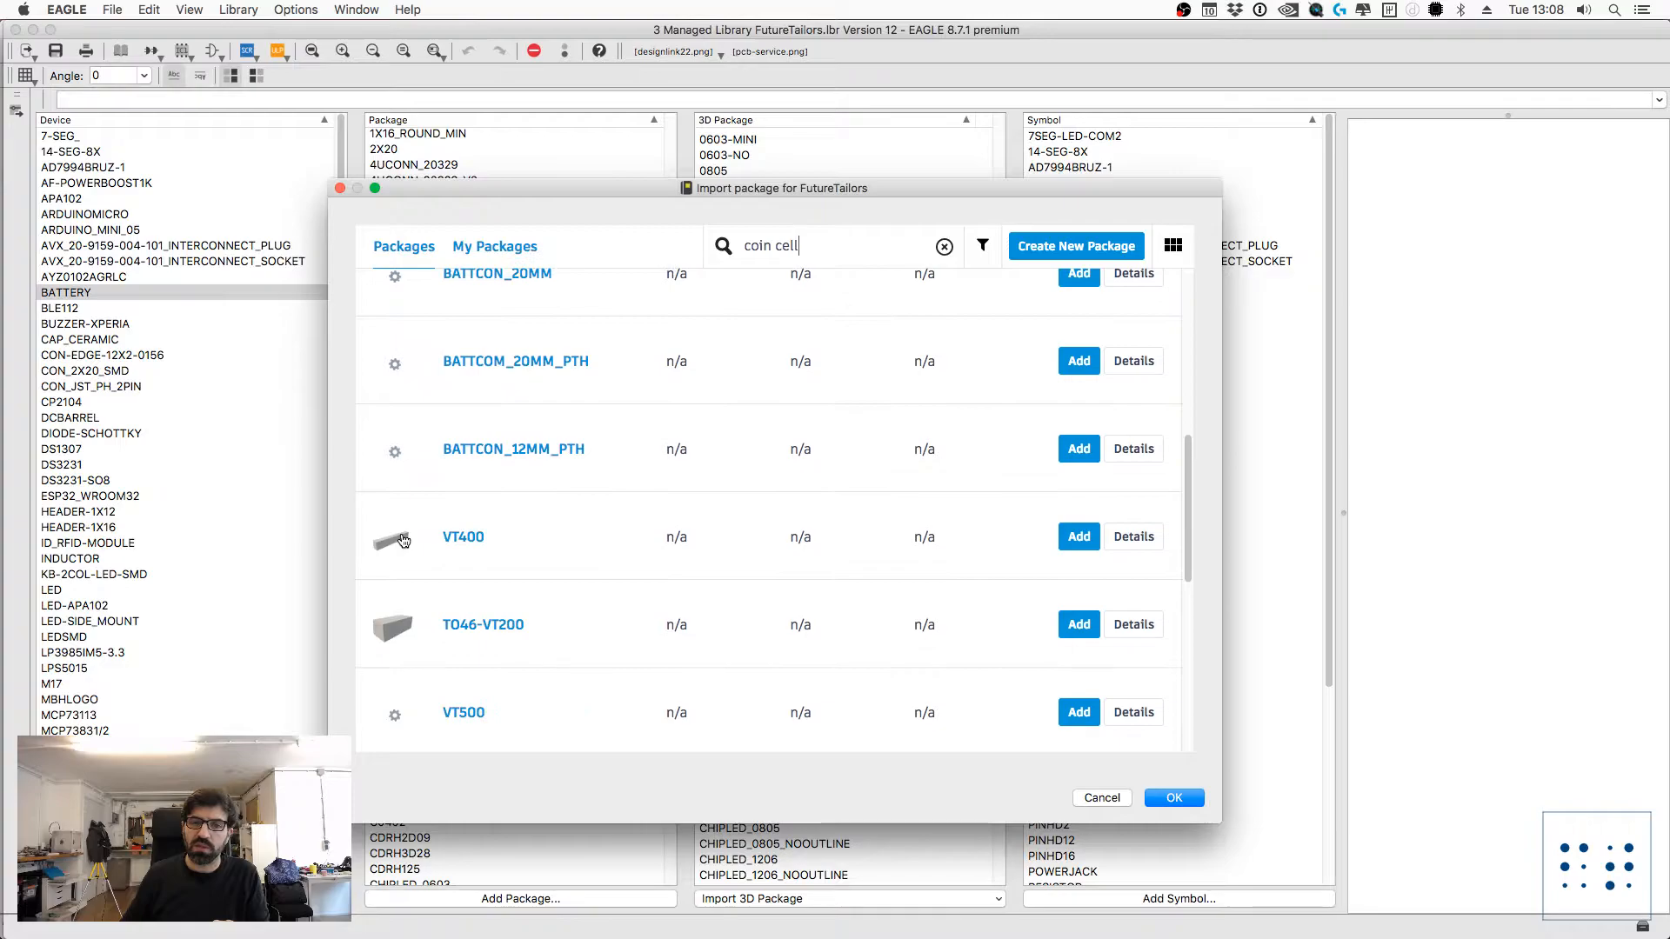
scroll(400, 535, up, 7)
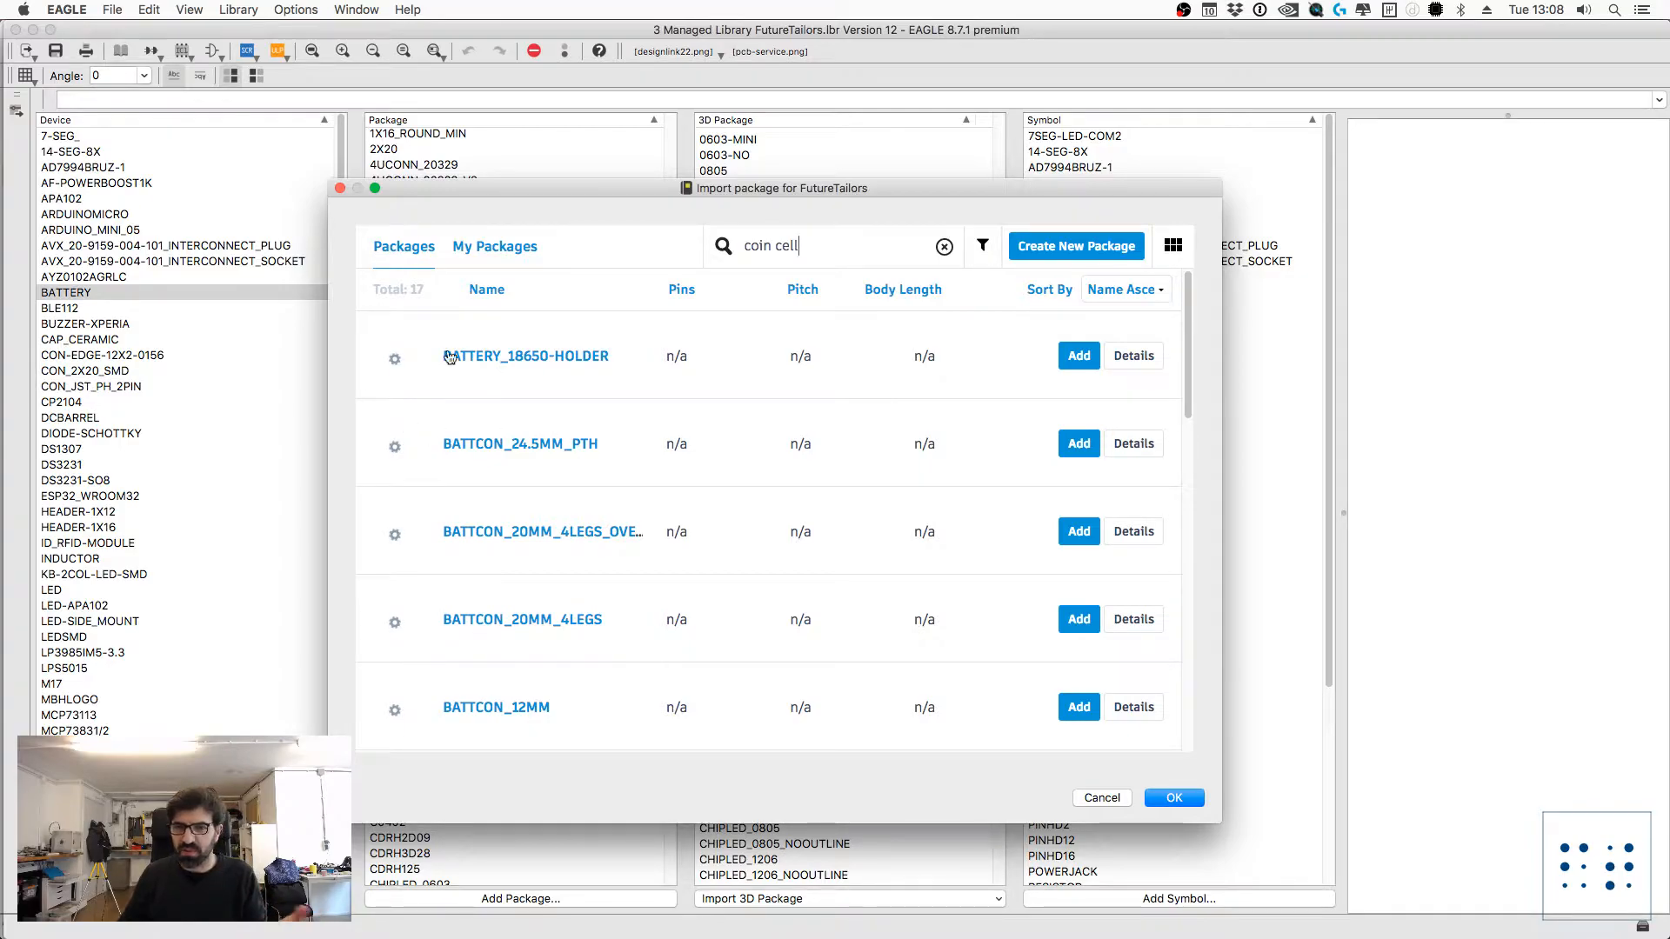
Step: Import the web package BATTCON_20MM_4LEGS_OVERPASTE into the FutureTailors library
drag(581, 186, 570, 186)
click(379, 251)
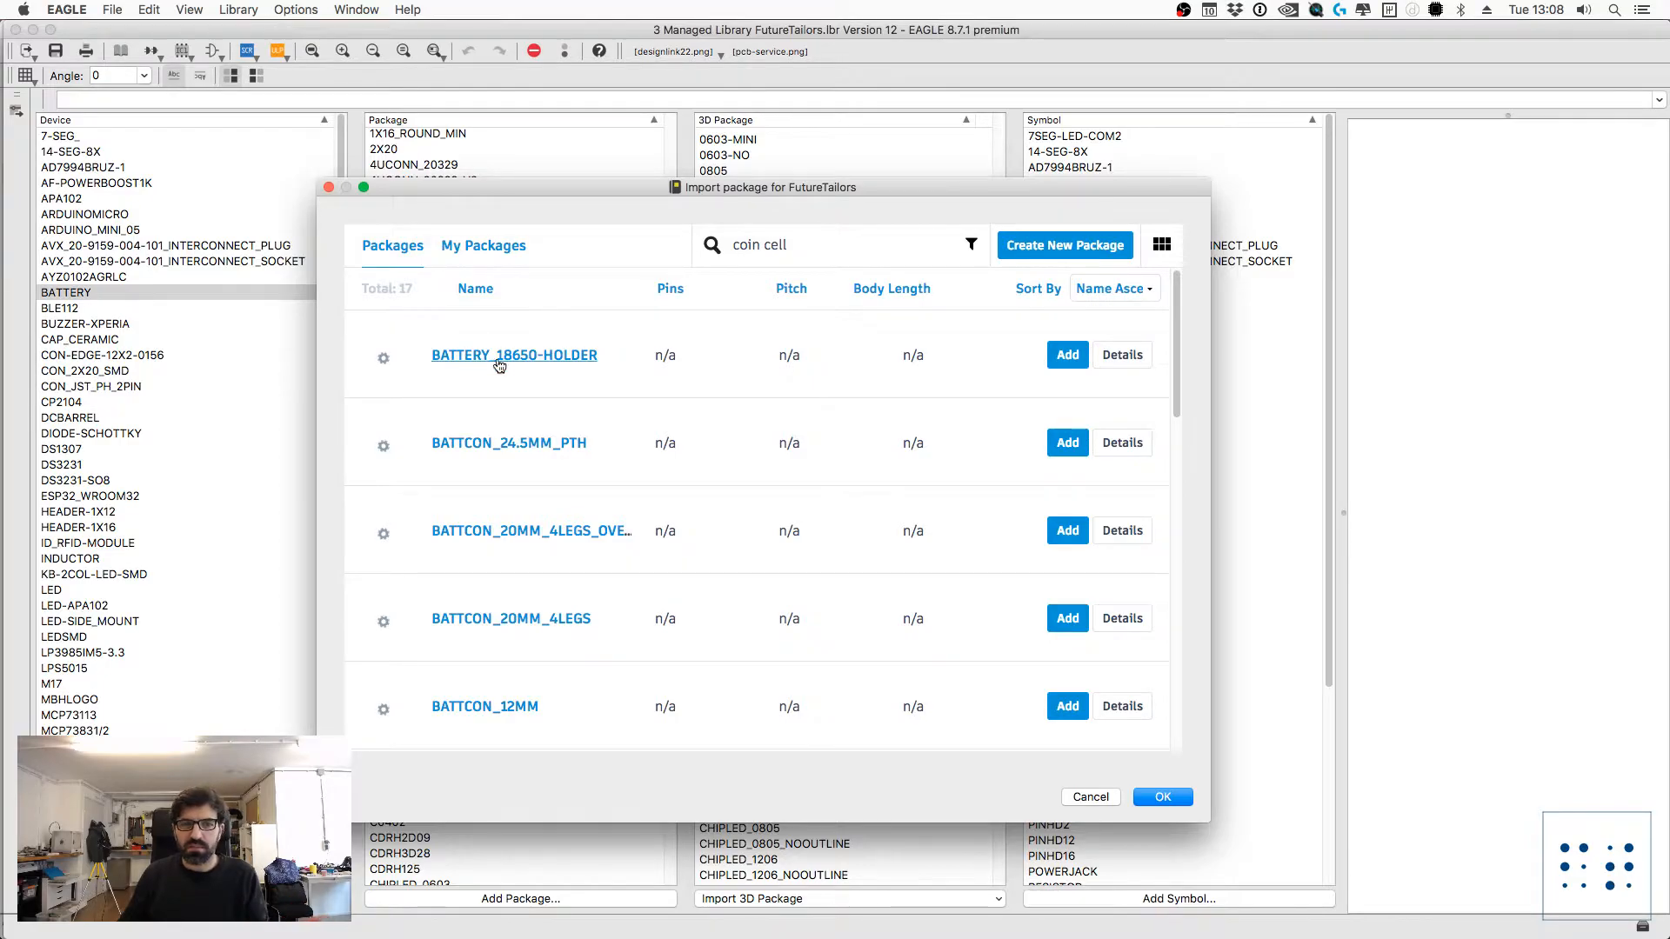
scroll(513, 467, down, 2)
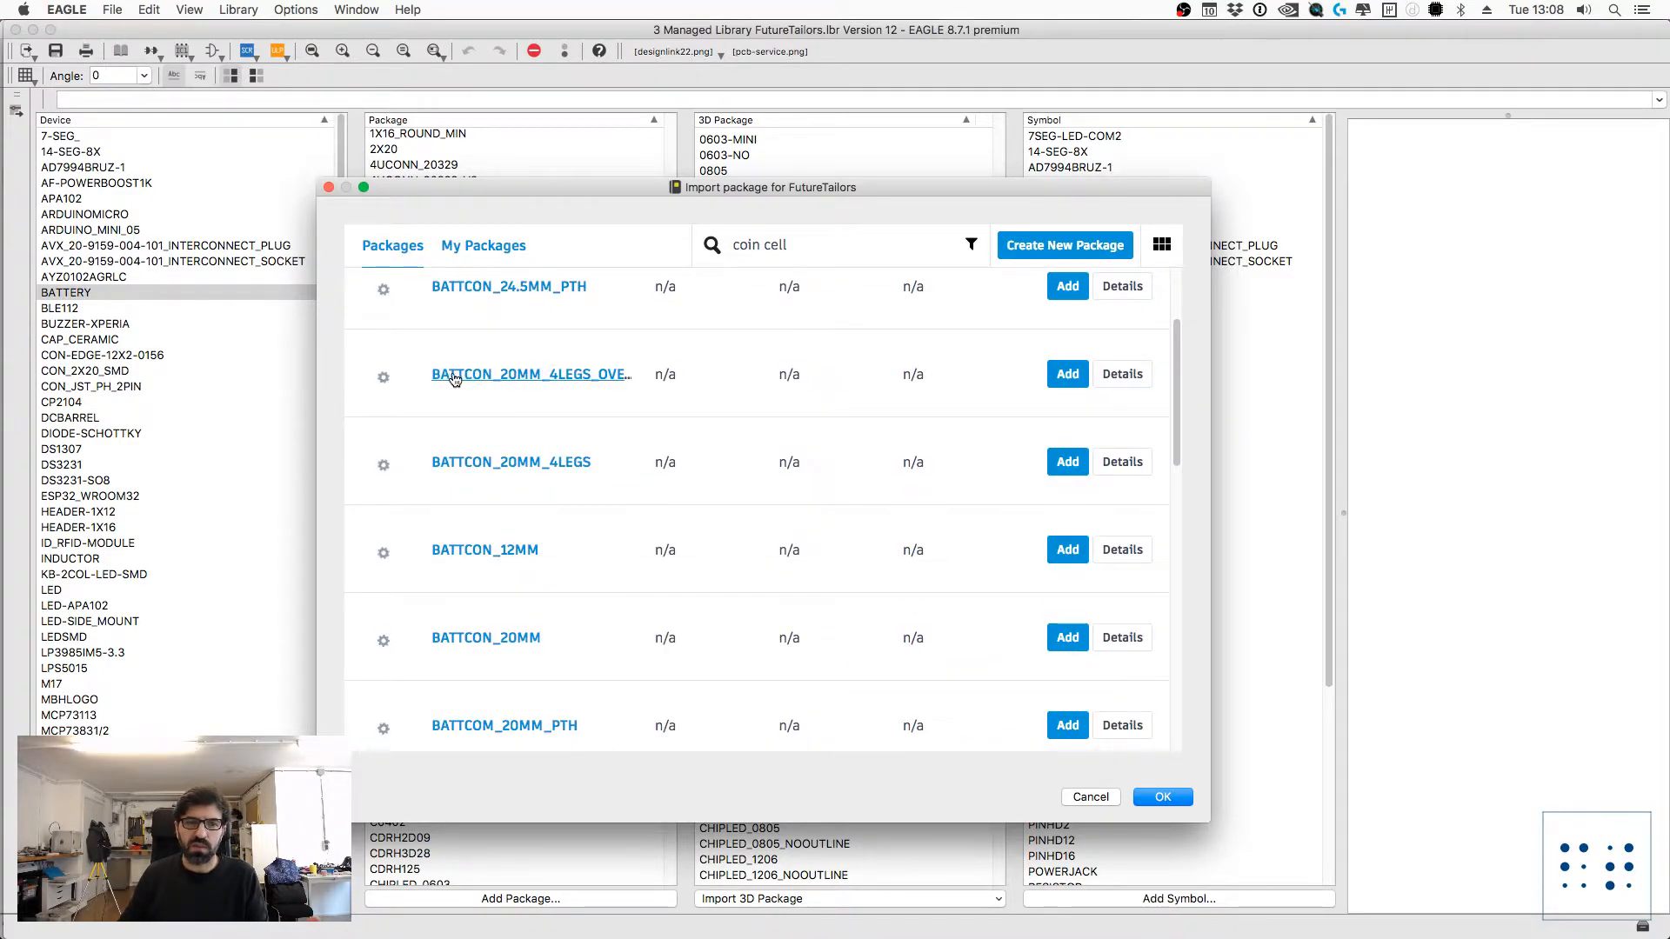
click(467, 377)
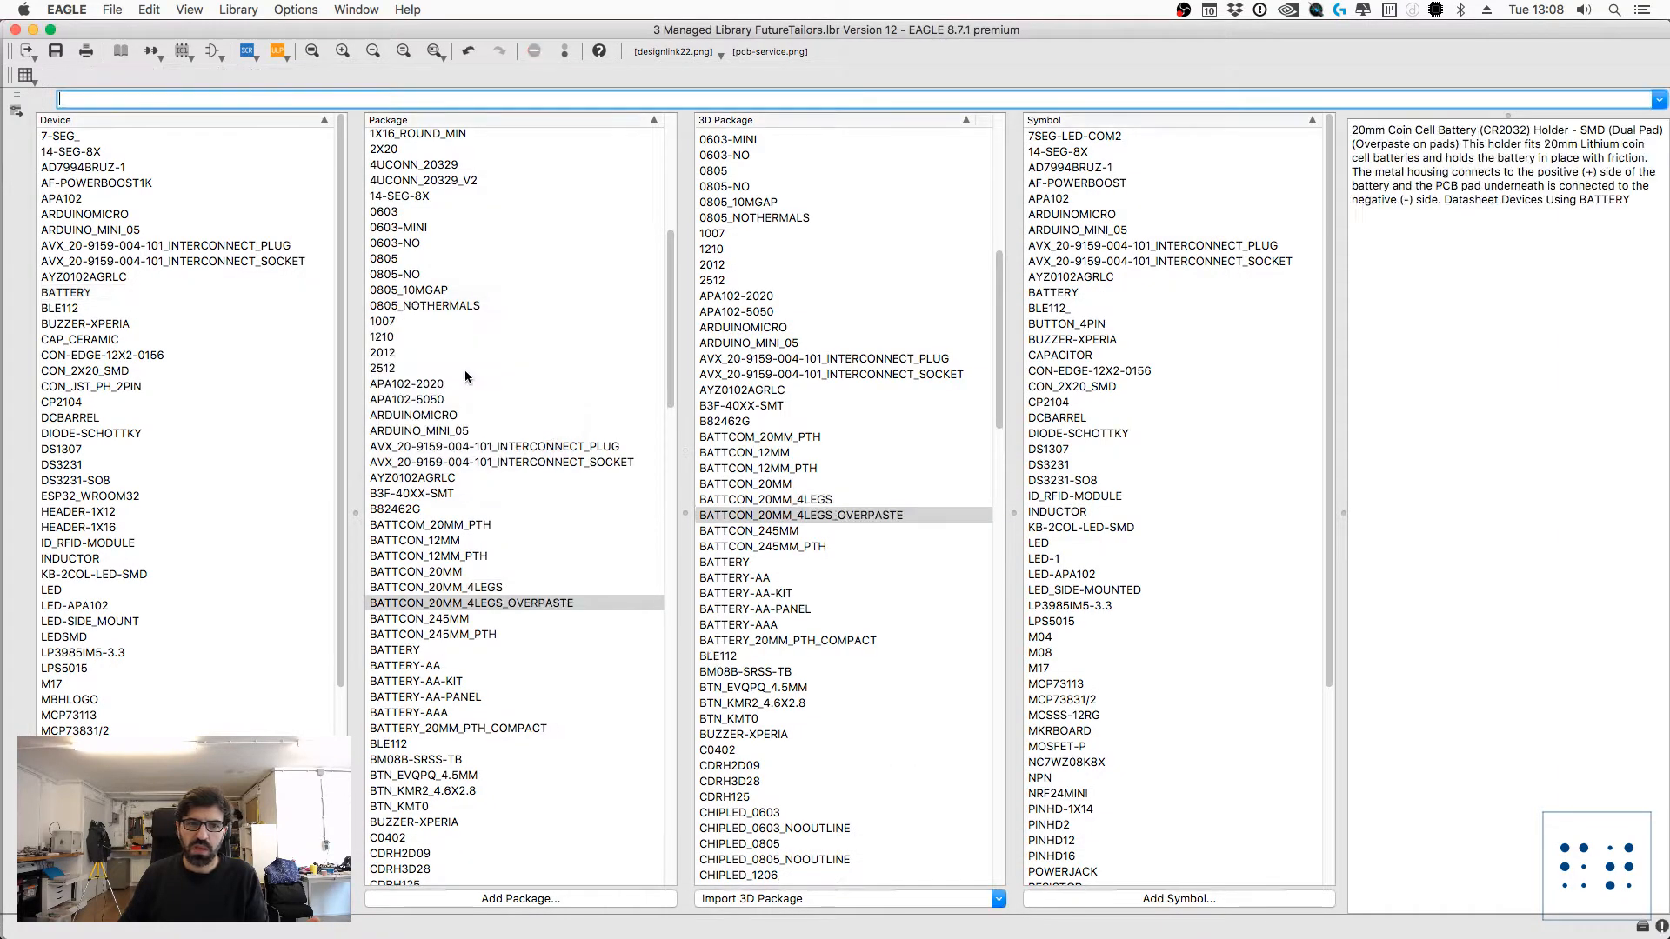
Step: Compare the BATTCON_20MM_4LEGS and BATTCON_20MM_4LEGS_OVERPASTE 3D packages and remove the OVERPASTE one from the library
click(747, 518)
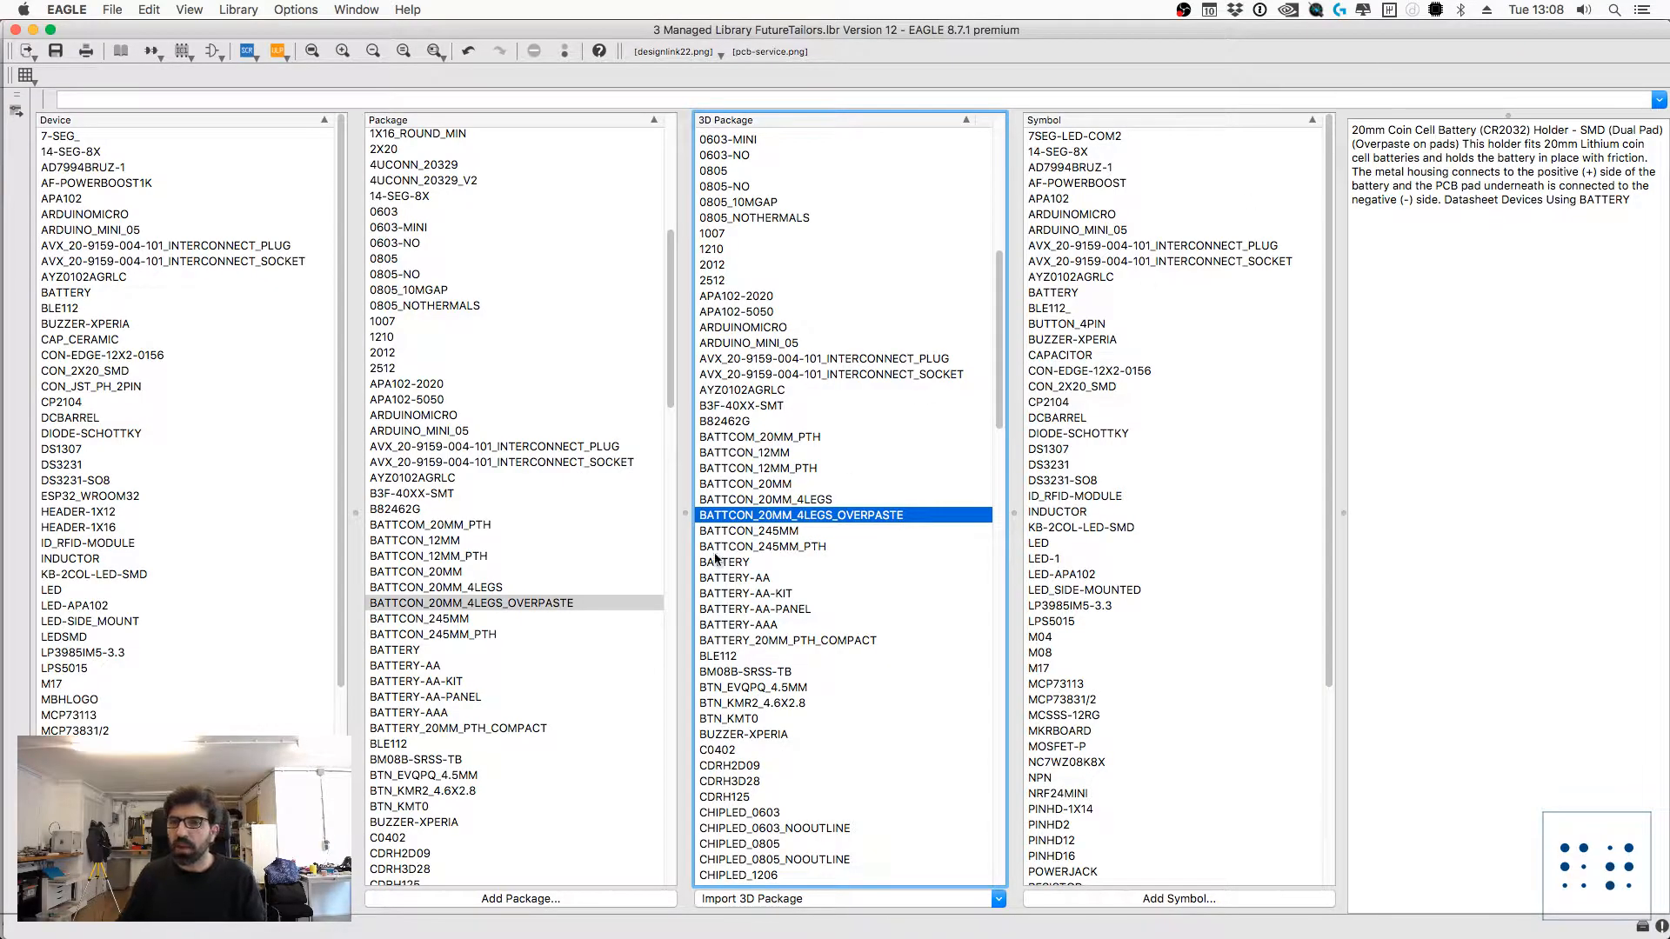
click(770, 505)
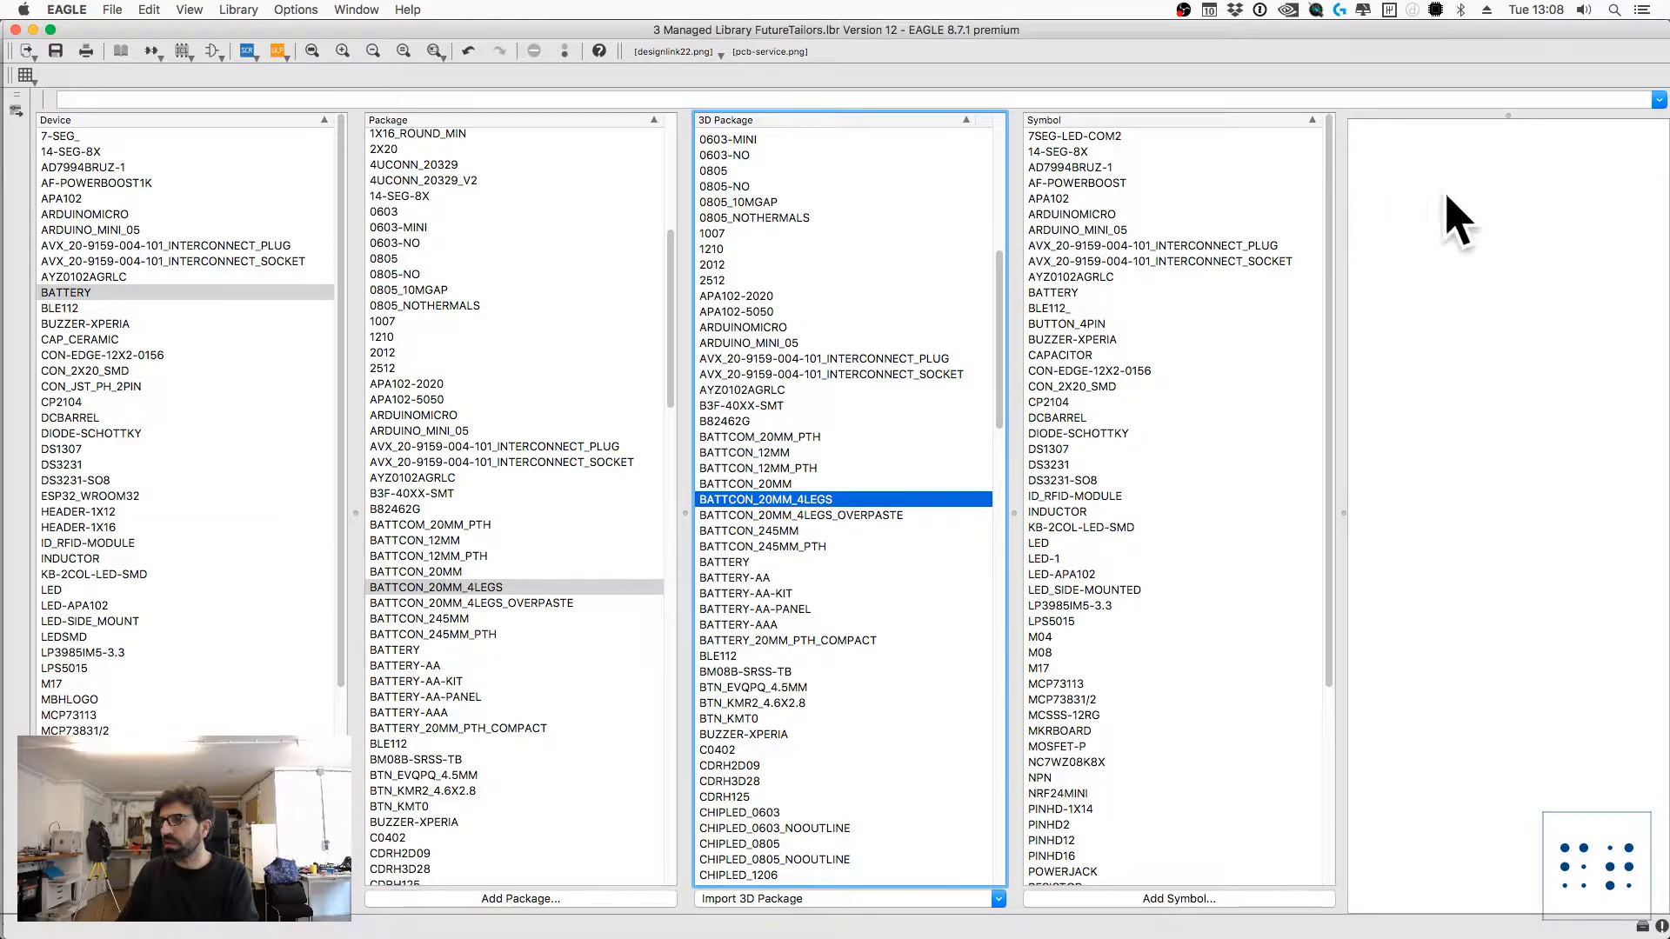
click(774, 516)
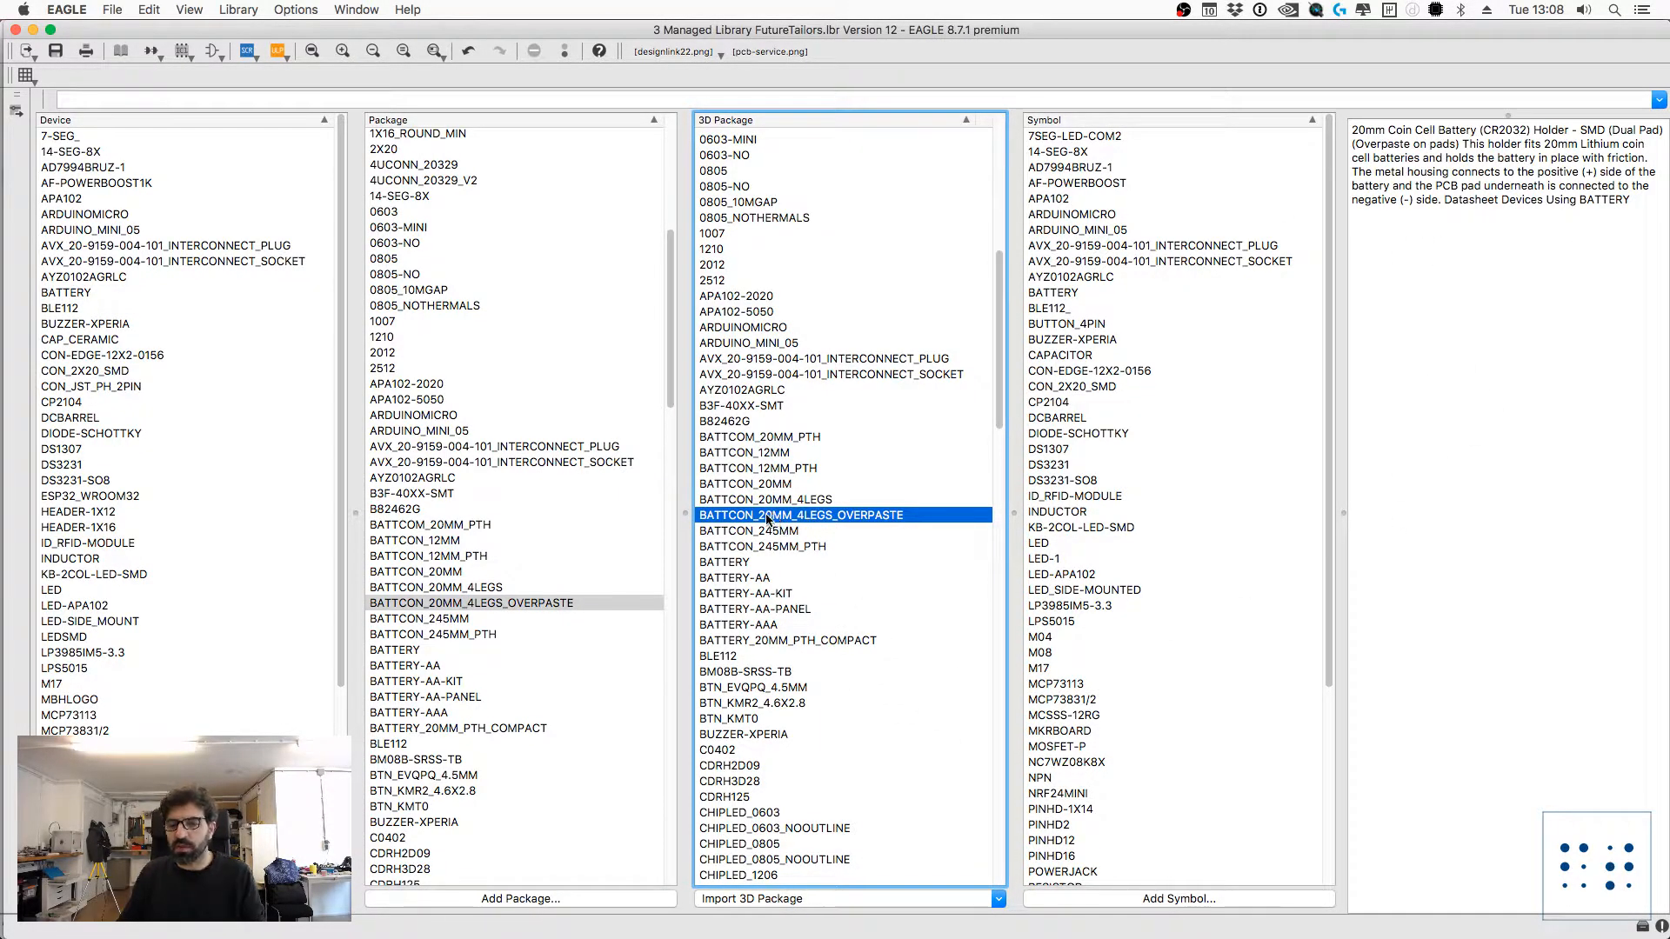
click(771, 503)
right_click(770, 517)
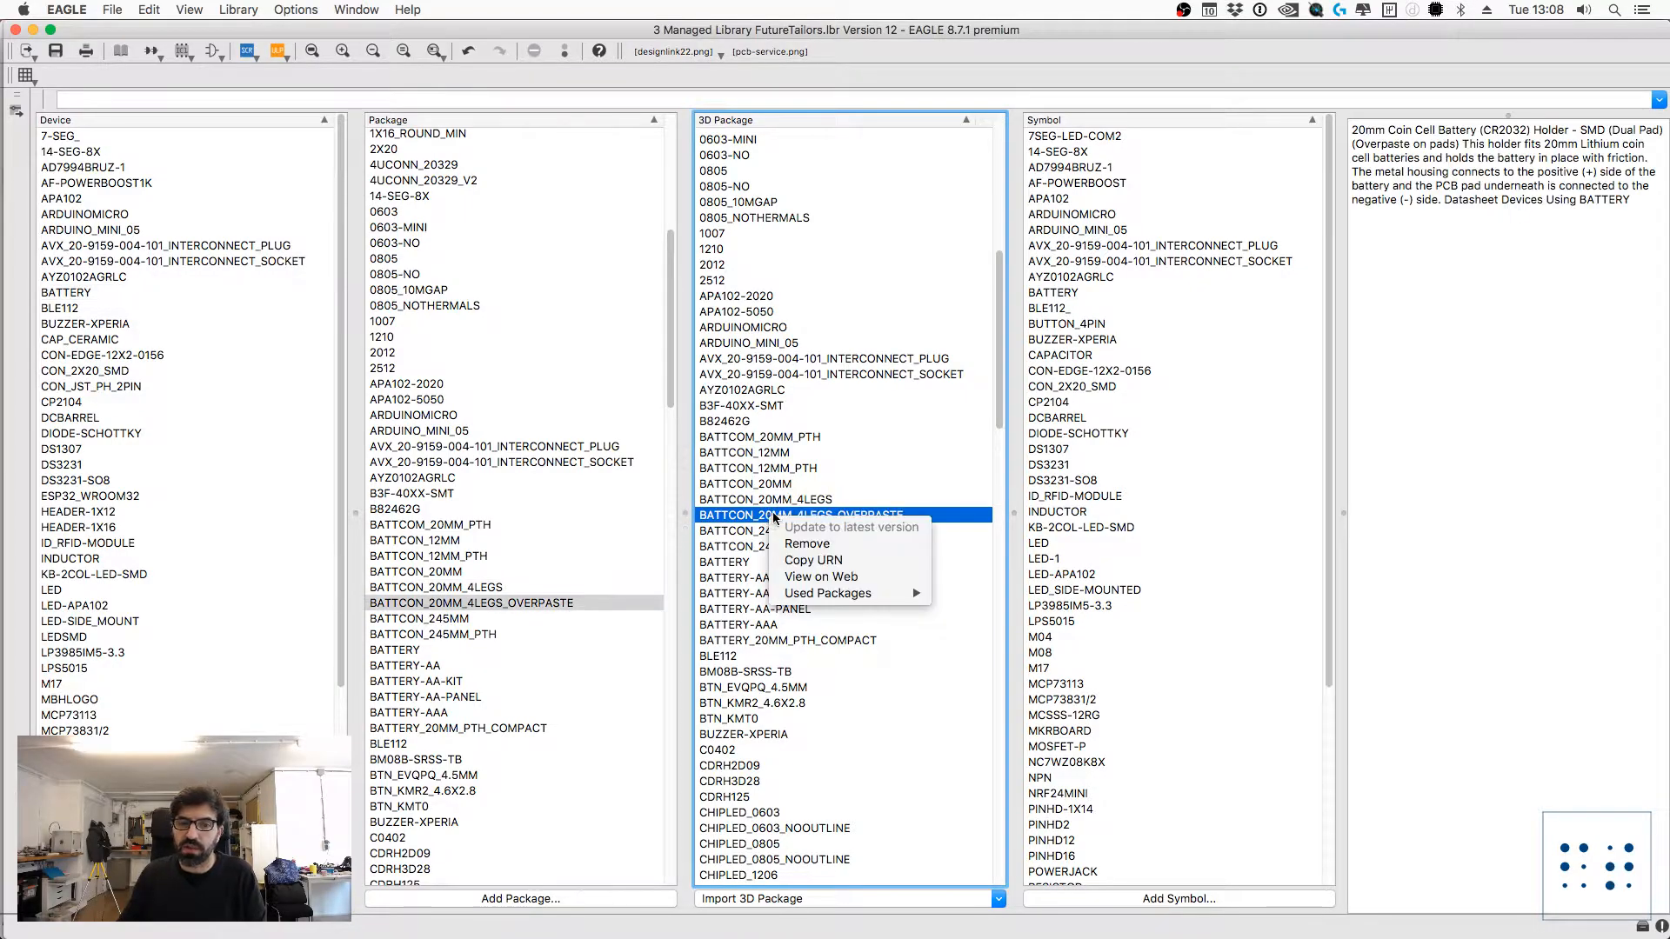
click(827, 545)
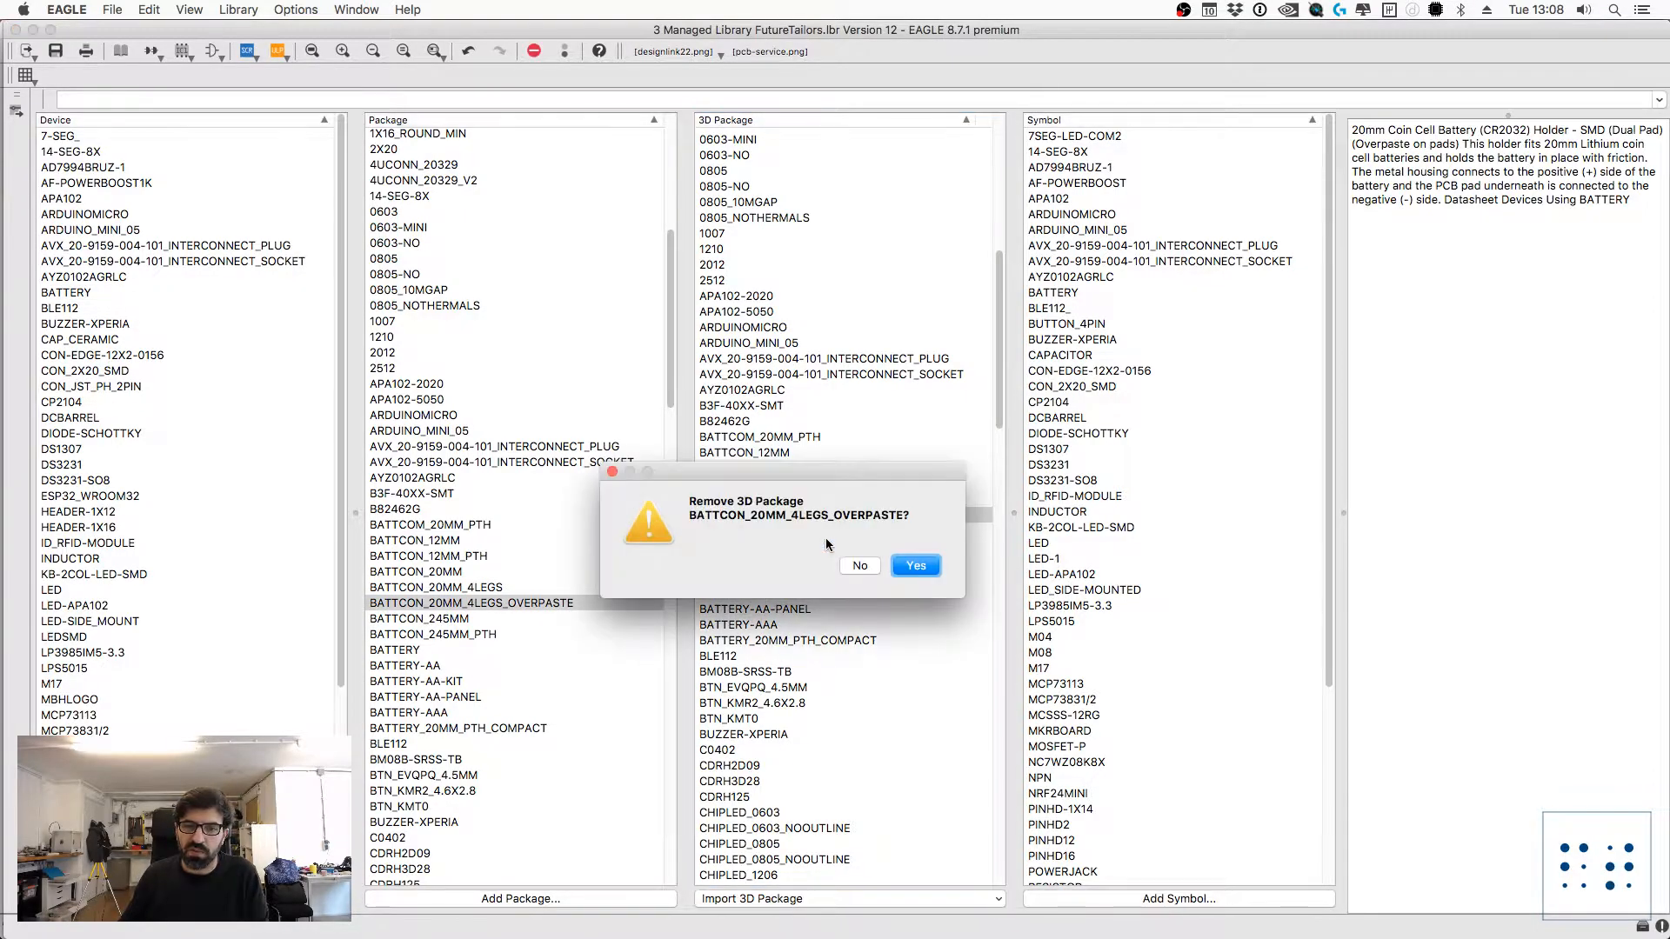
click(910, 565)
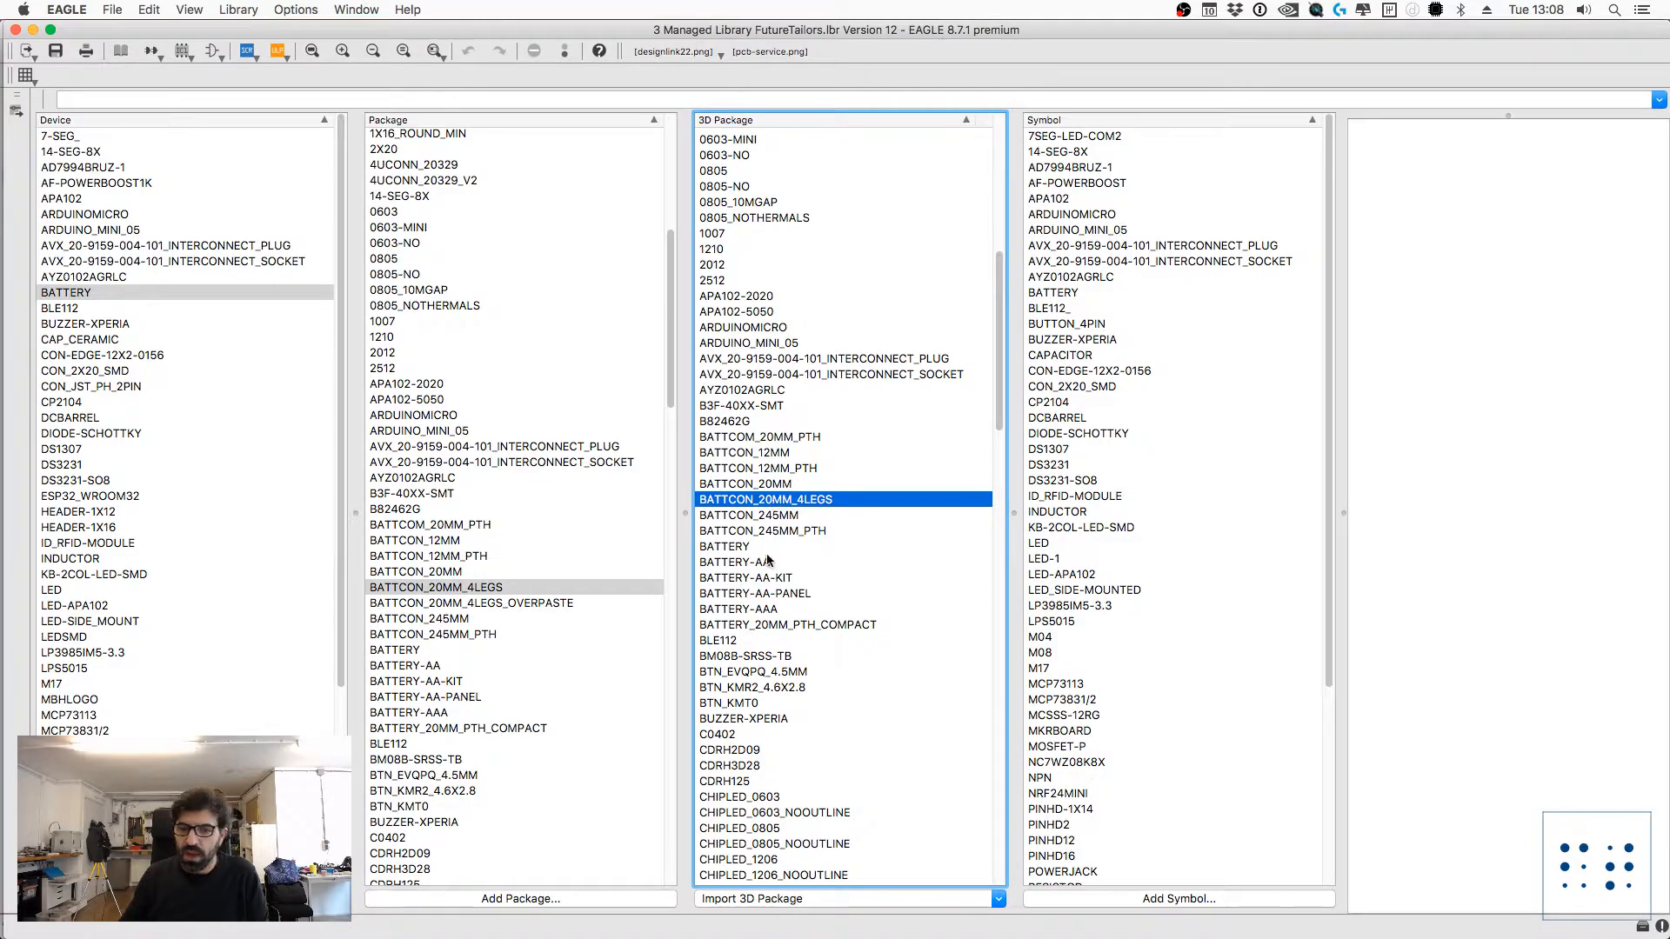
Step: Save the FutureTailors library locally, leaving the 3D package import options unused
click(807, 901)
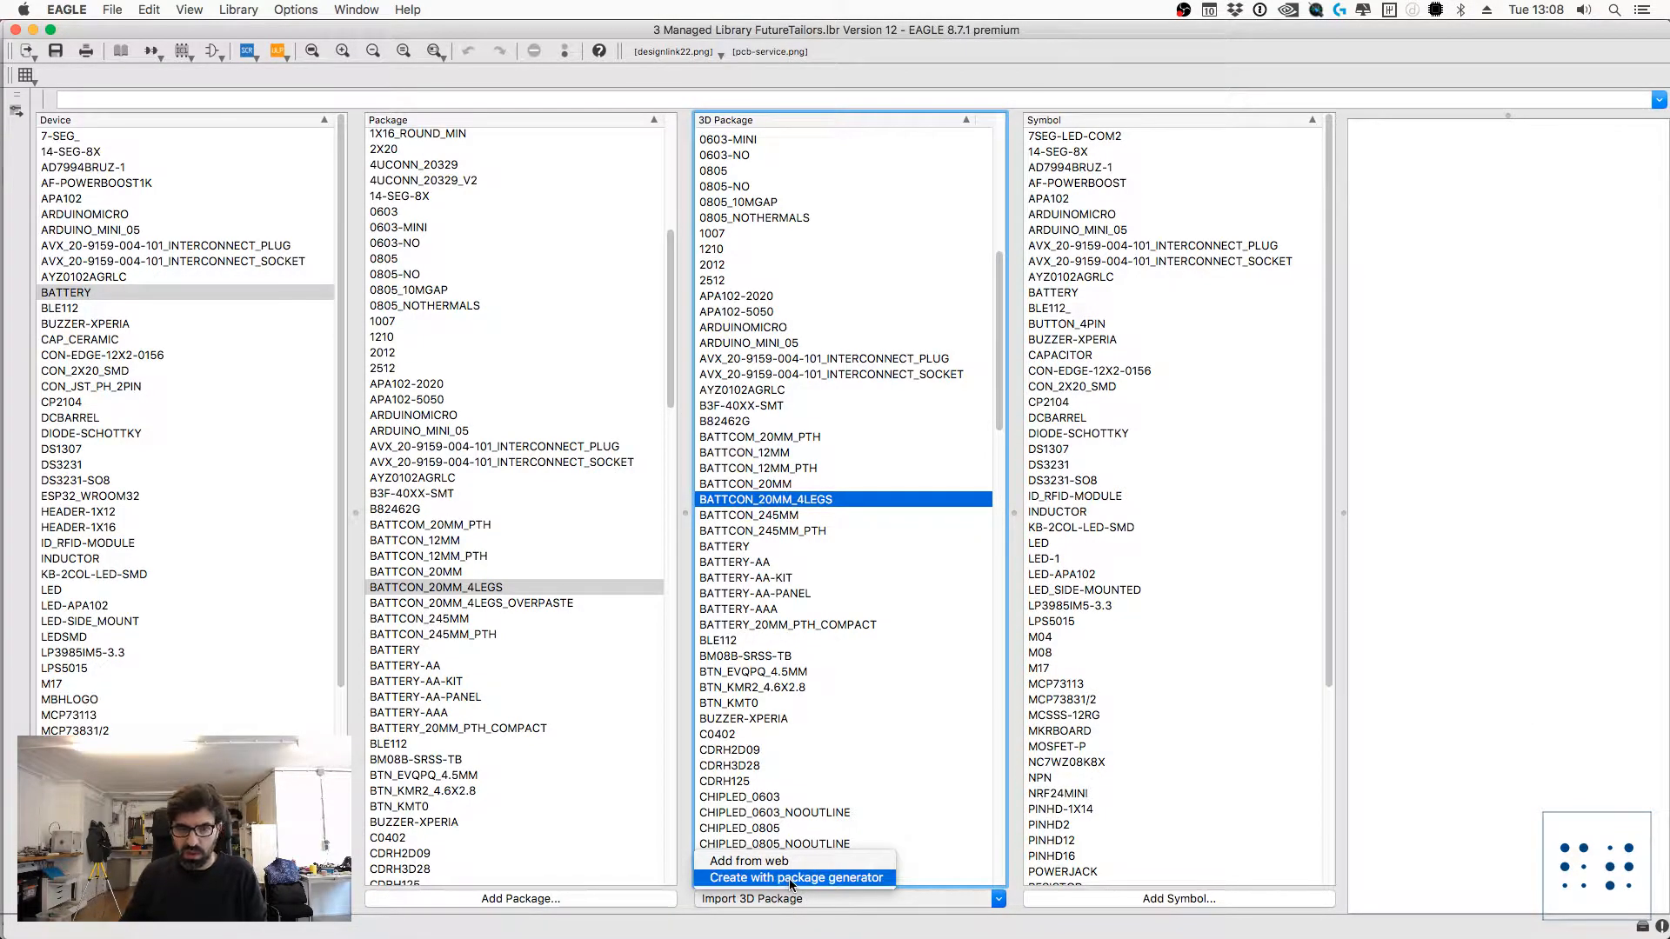
click(708, 925)
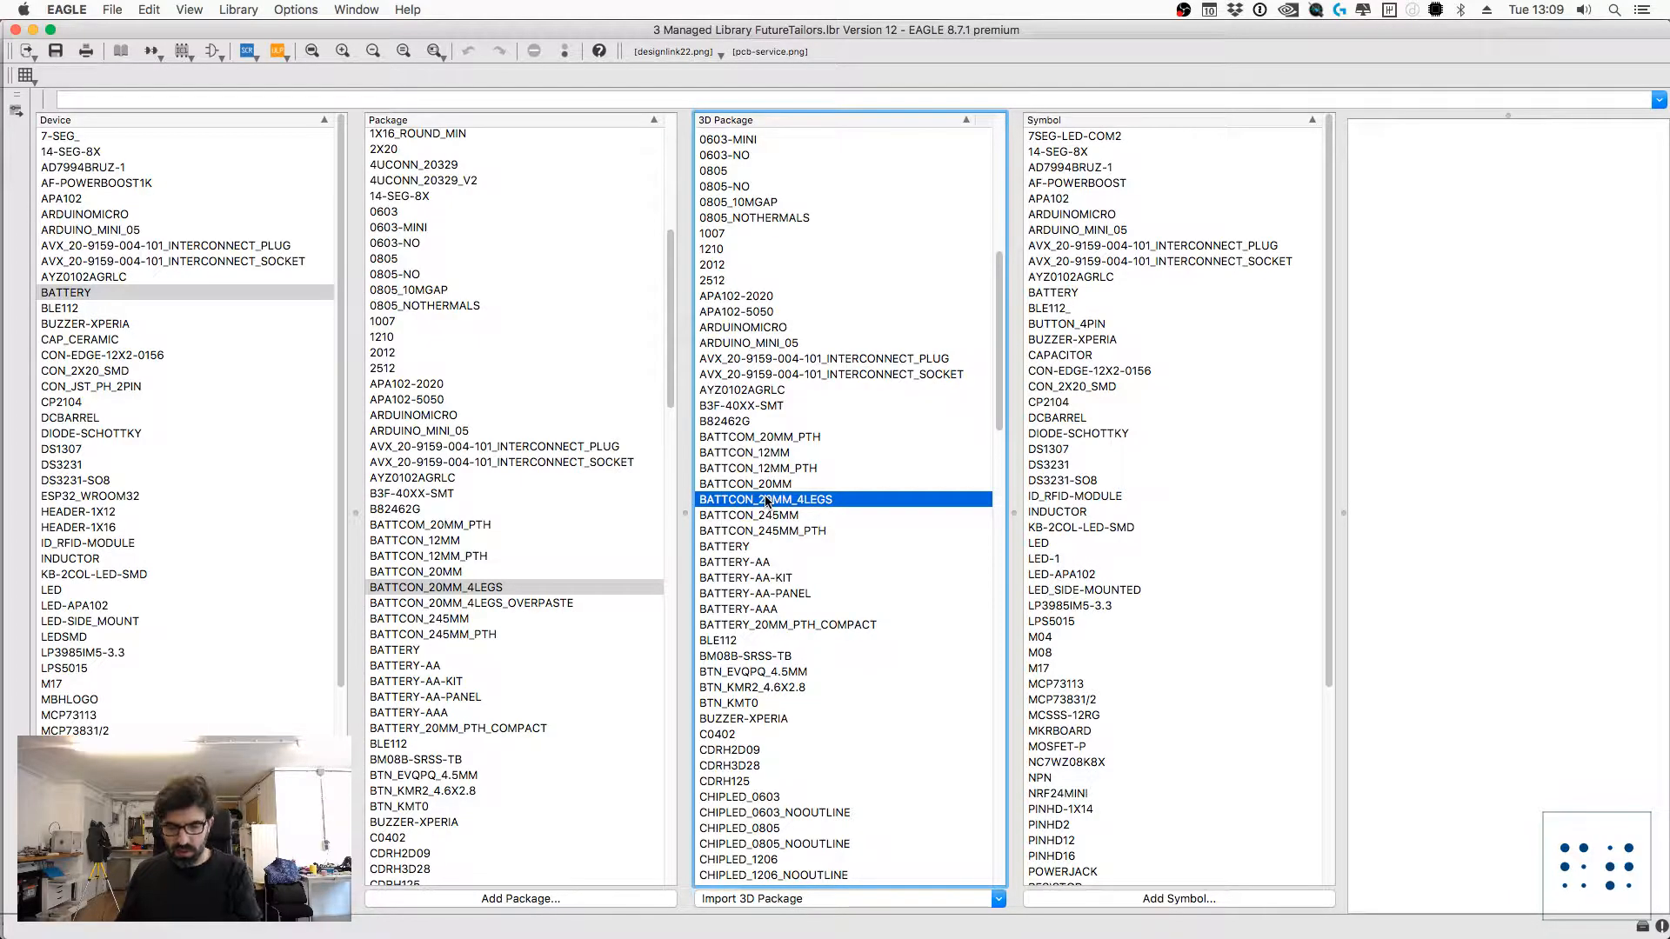
key(super+s)
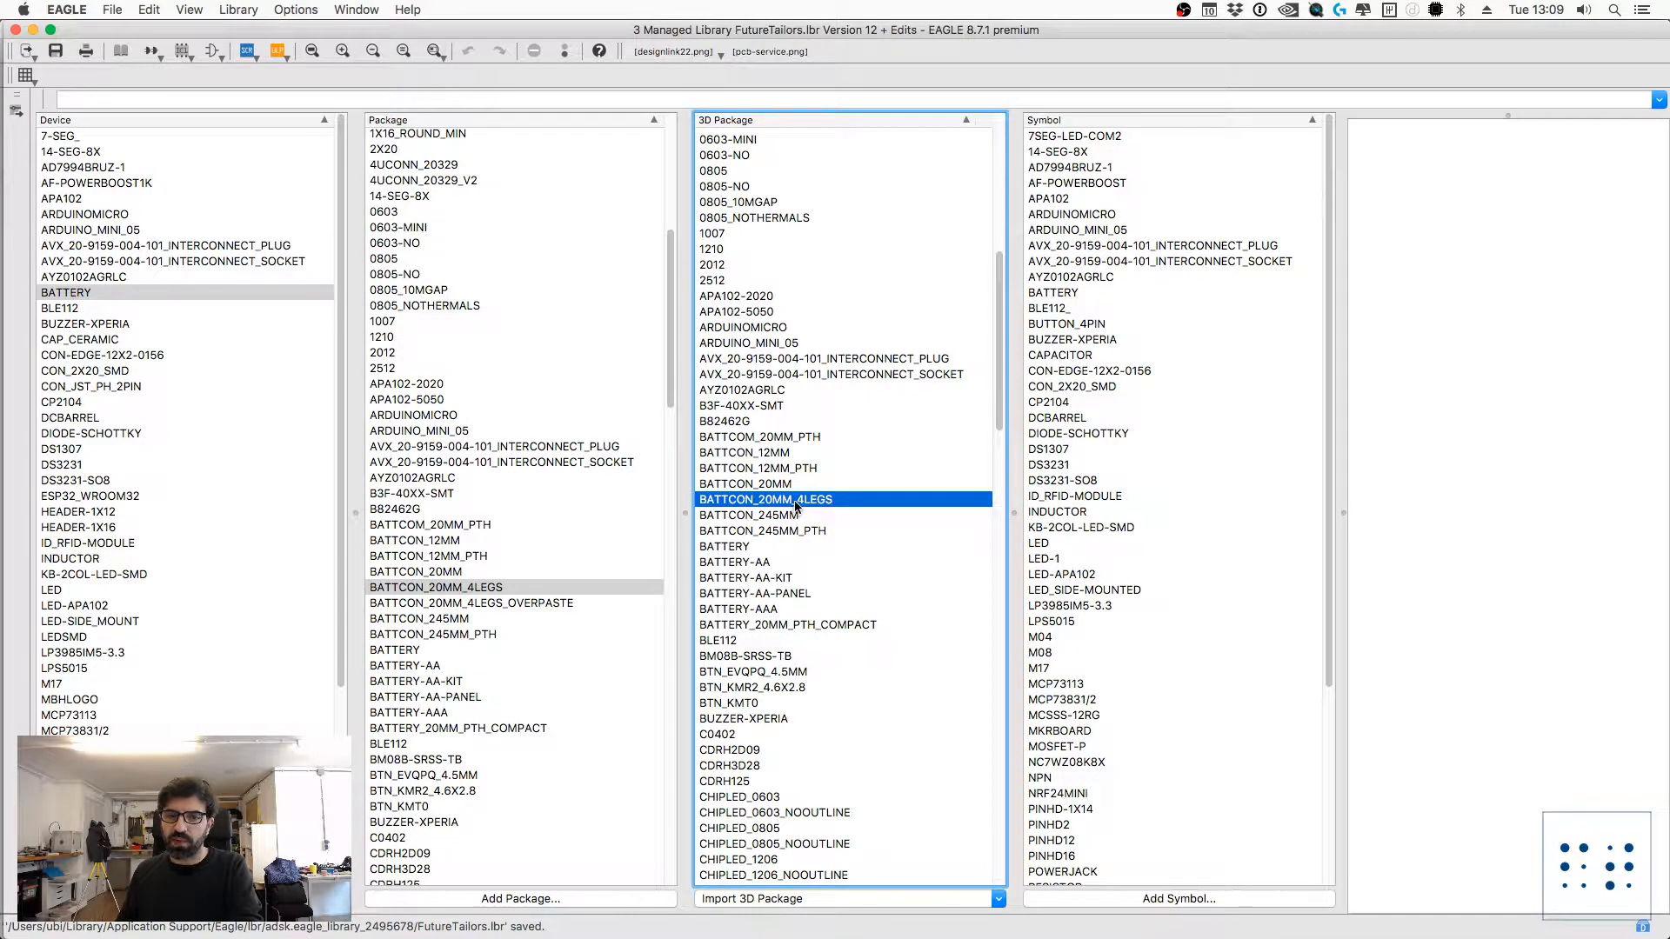
Step: Switch to Fusion 360 and examine the coin cell holder model in the BAT-HID-001 design
key(ctrl+Right)
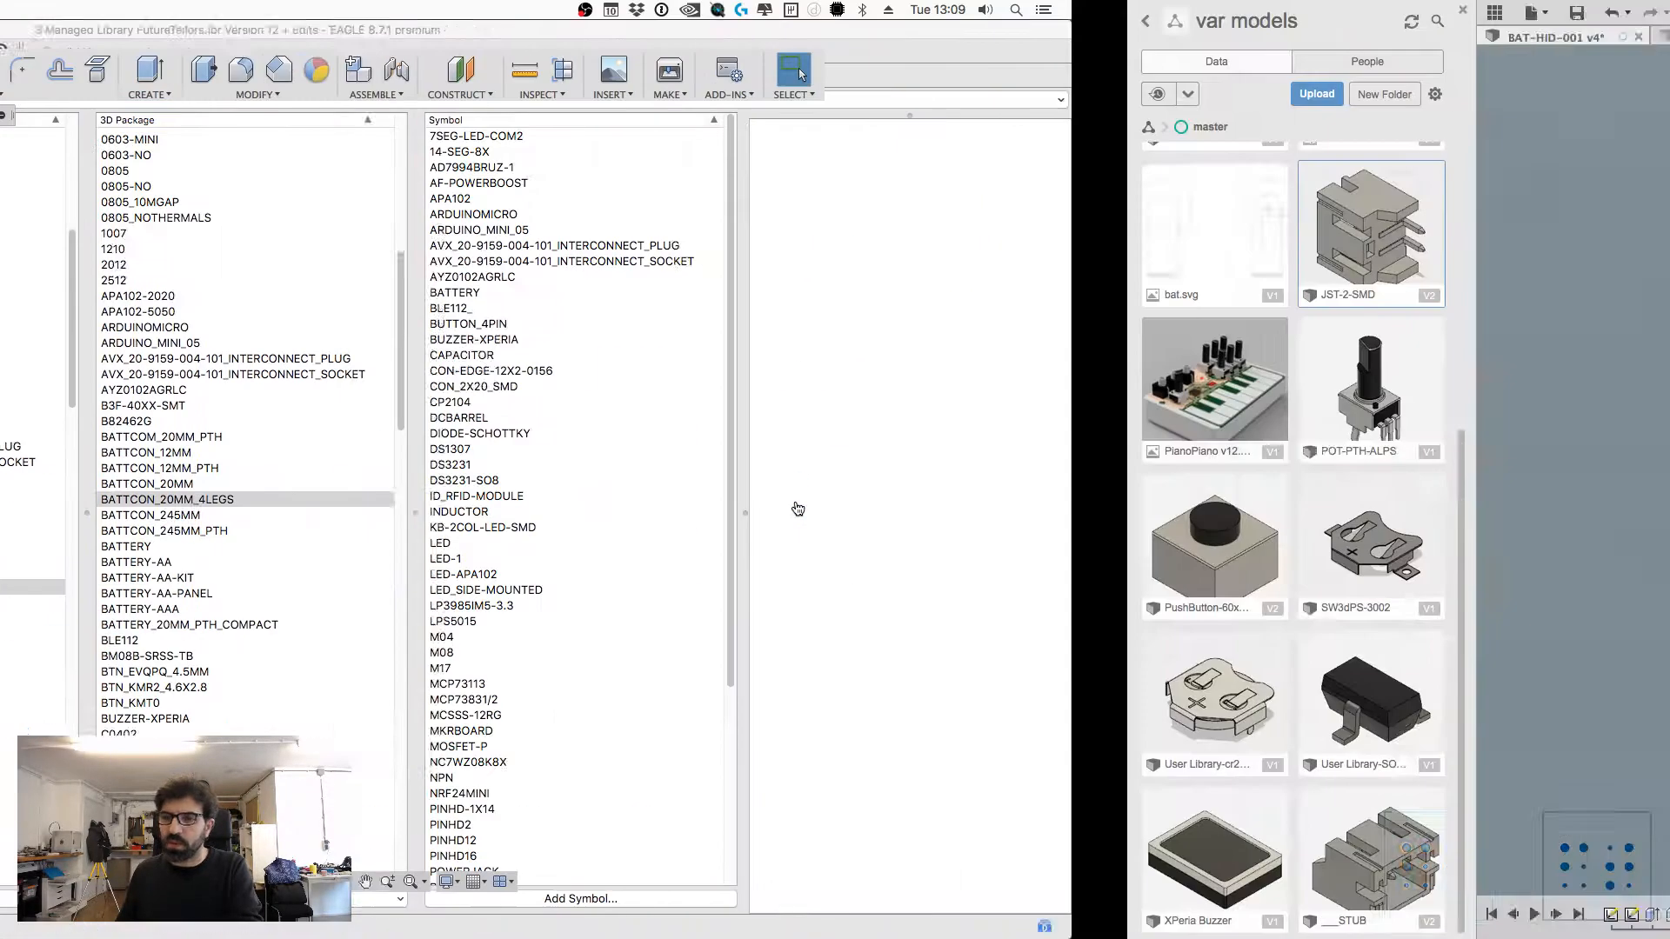
shift+middle_drag(1009, 487, 1148, 391)
shift+drag(1148, 391, 1218, 443)
shift+middle_drag(1217, 444, 1435, 487)
key(l)
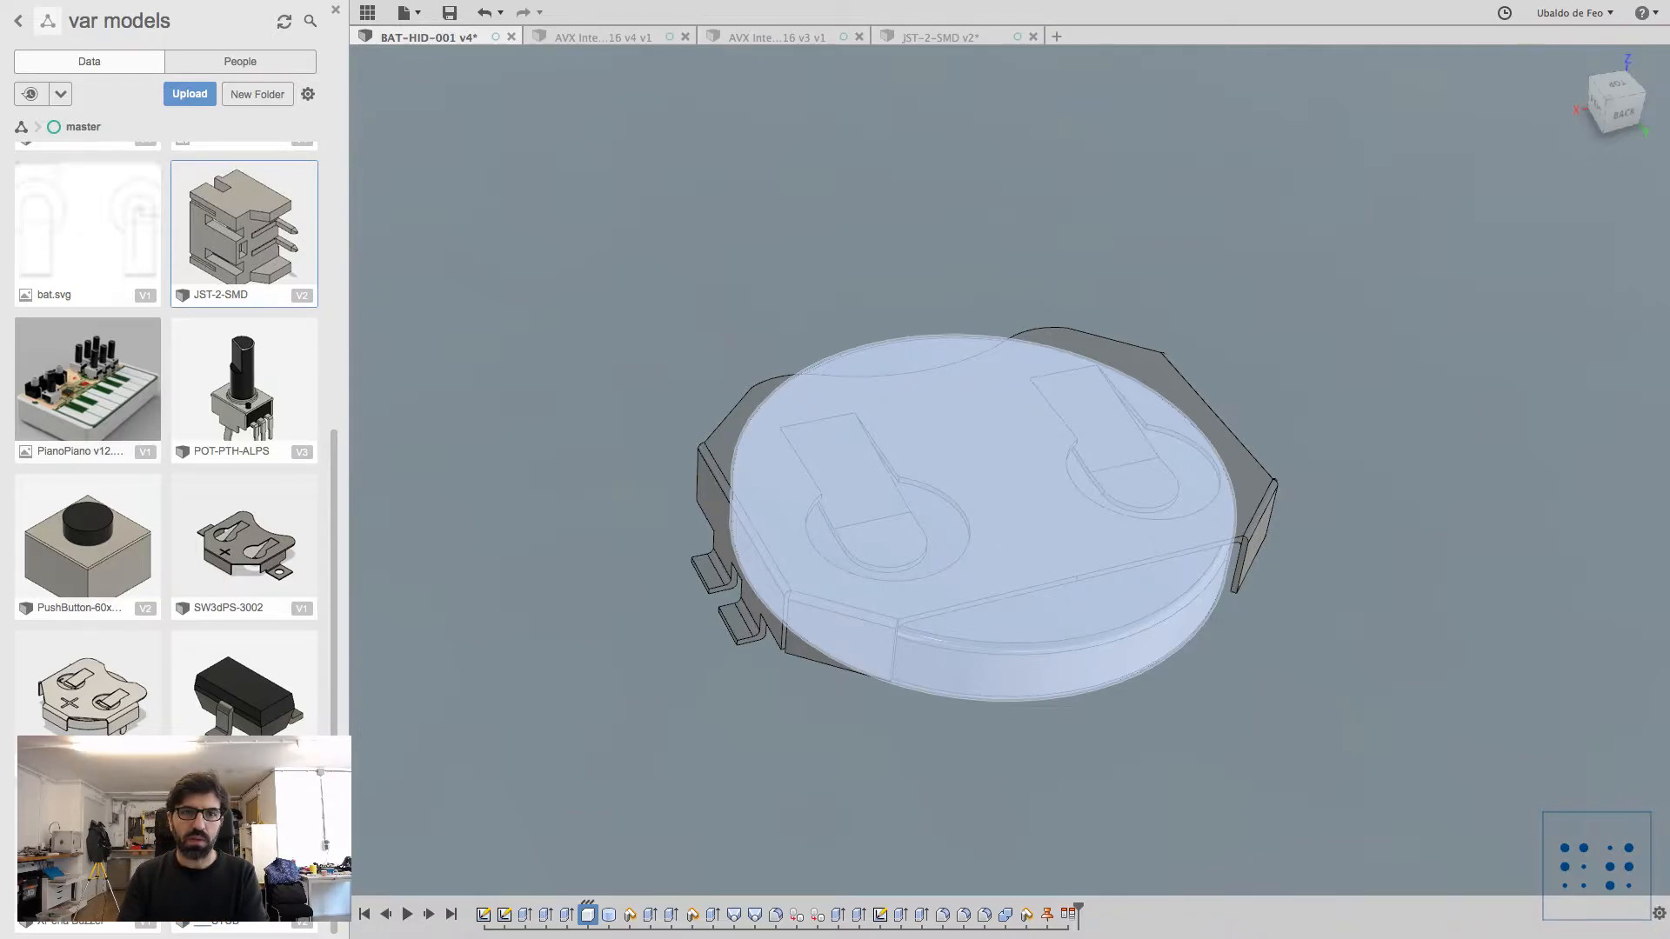
key(super+Tab)
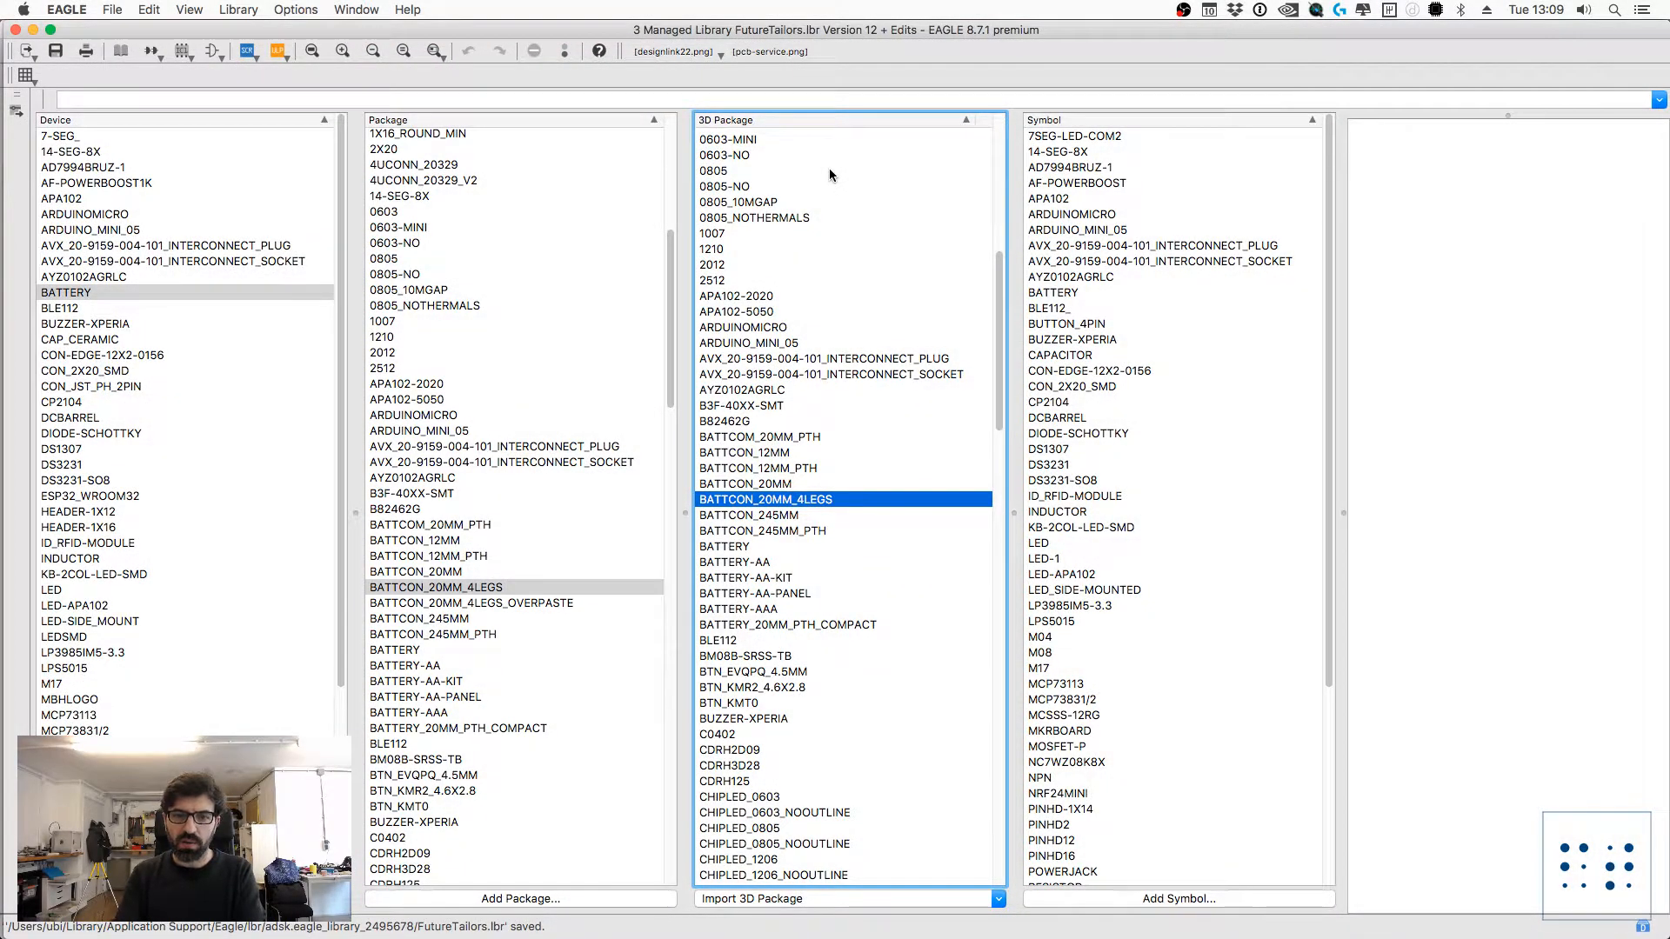
key(super+Tab)
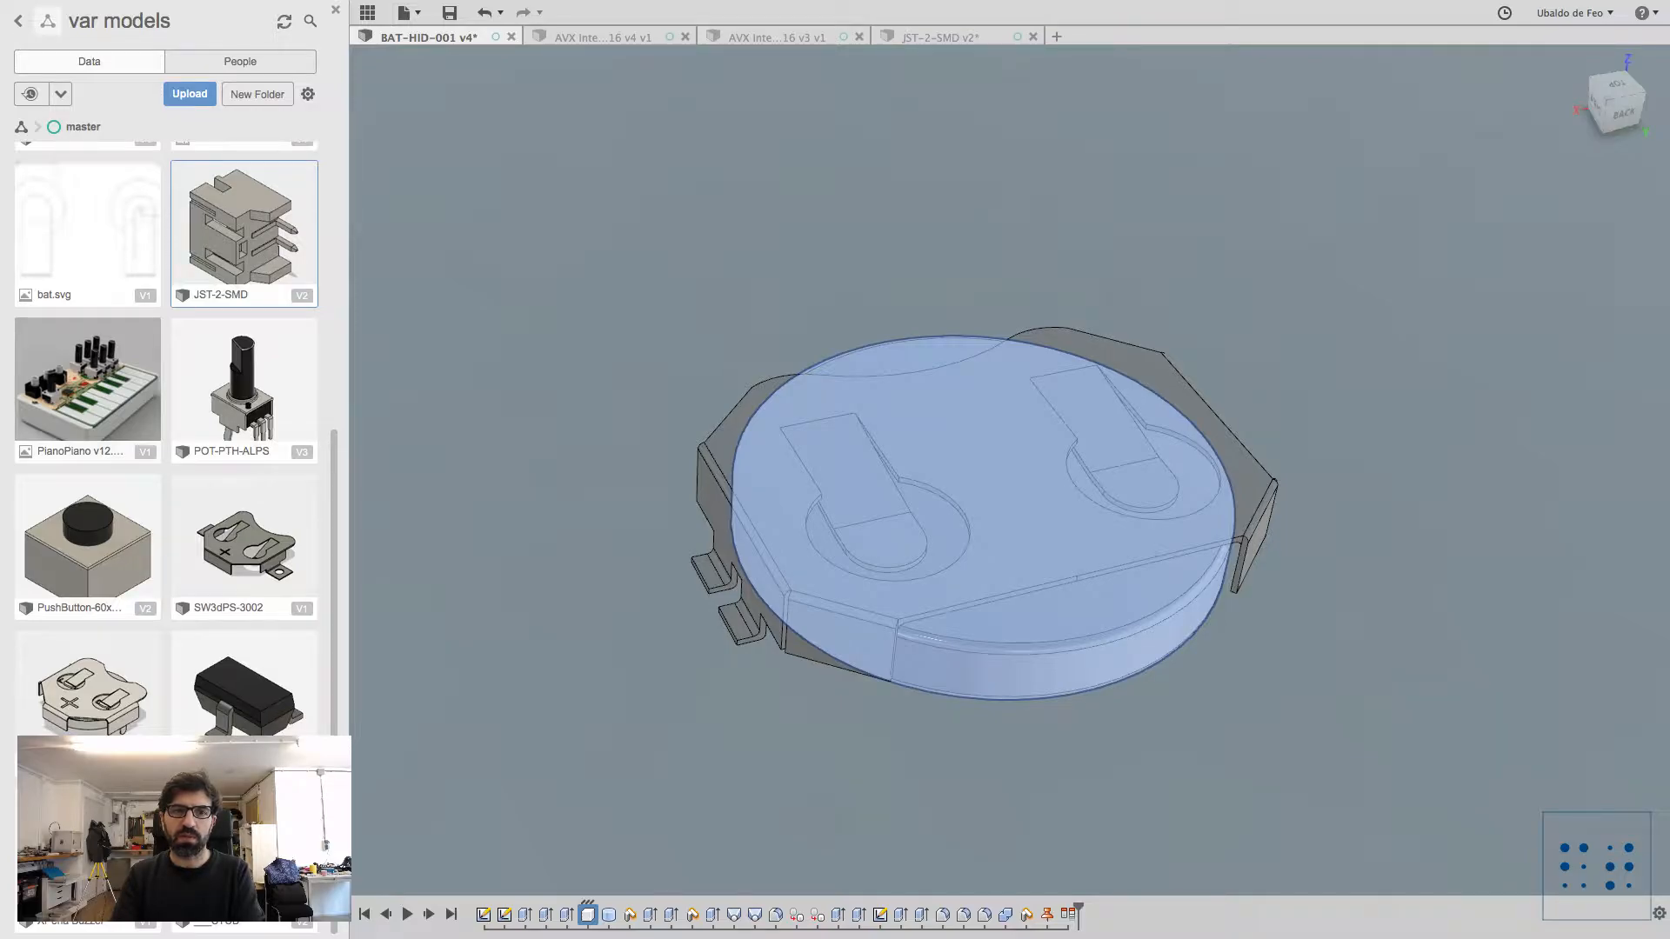
key(super+Tab)
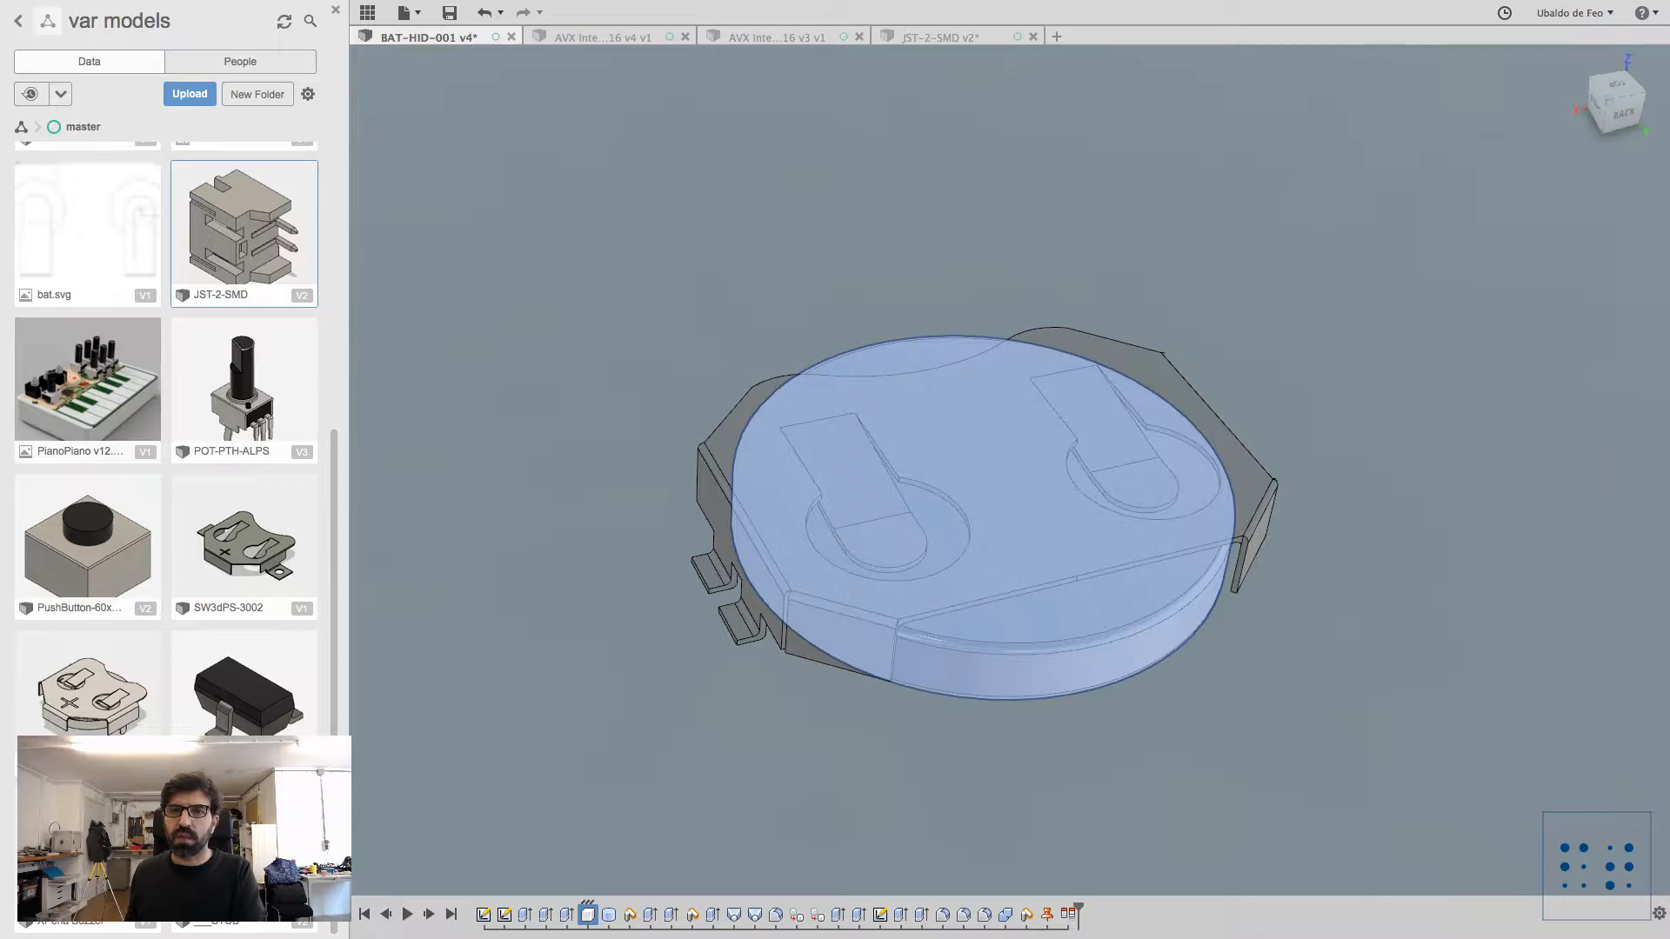
Step: Examine the JST-2-SMD connector model and its position relative to the origin, and return to the BAT-HID-001 battery holder design
key(ctrl+shift+Tab)
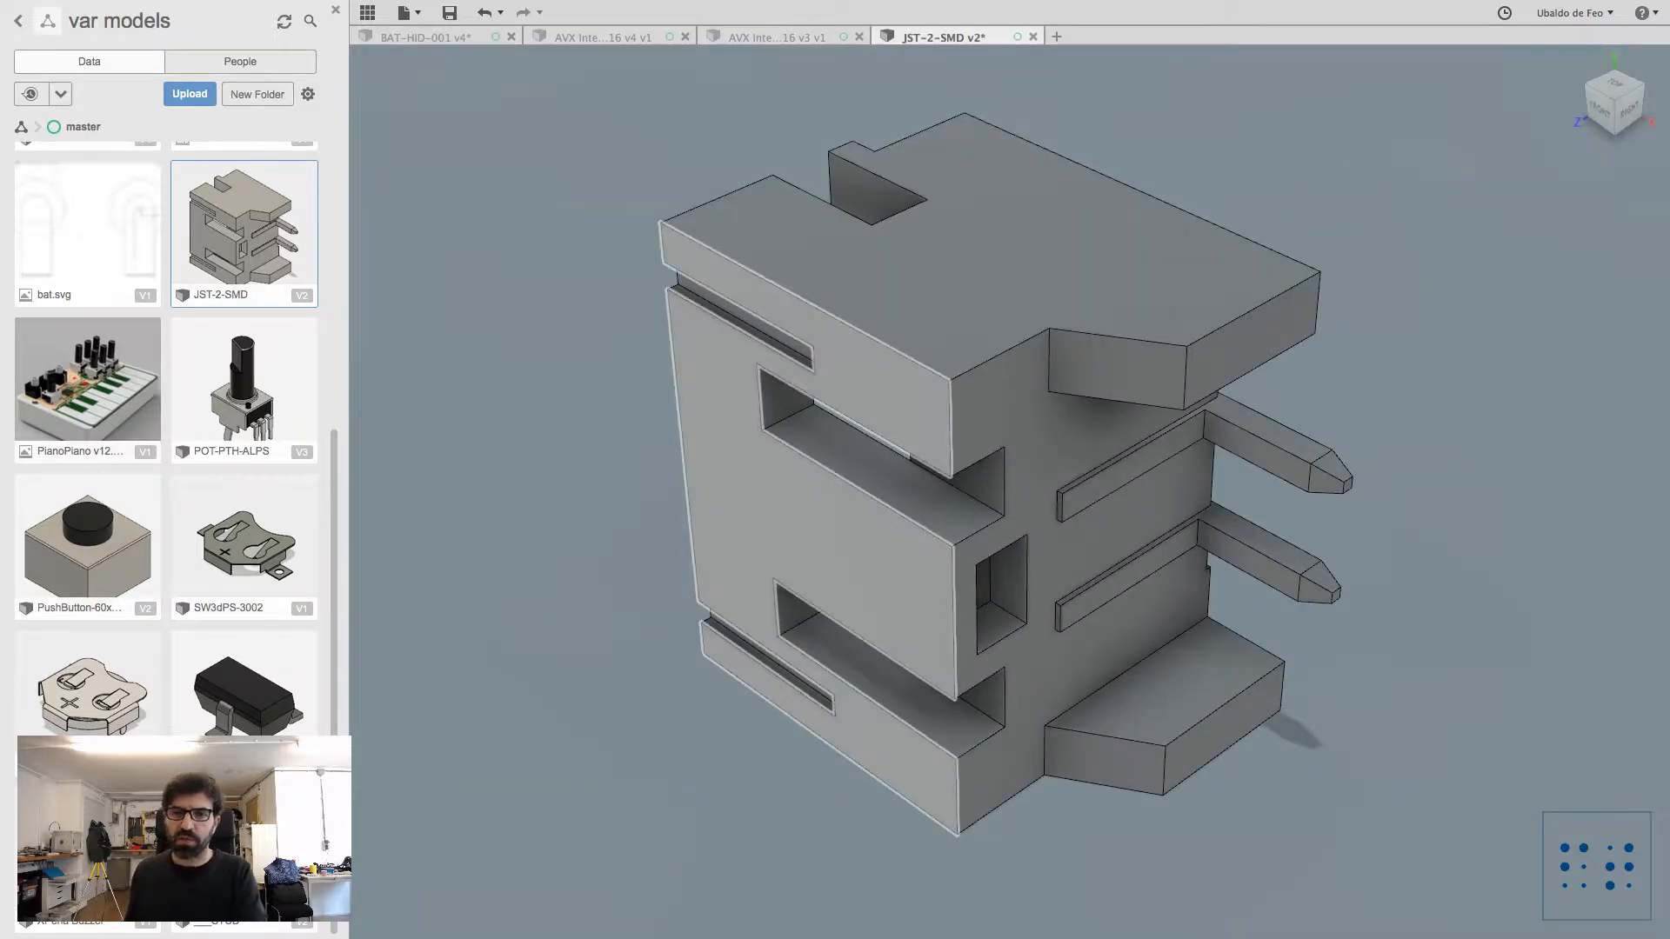
scroll(787, 496, down, 5)
scroll(772, 506, up, 3)
scroll(772, 506, down, 3)
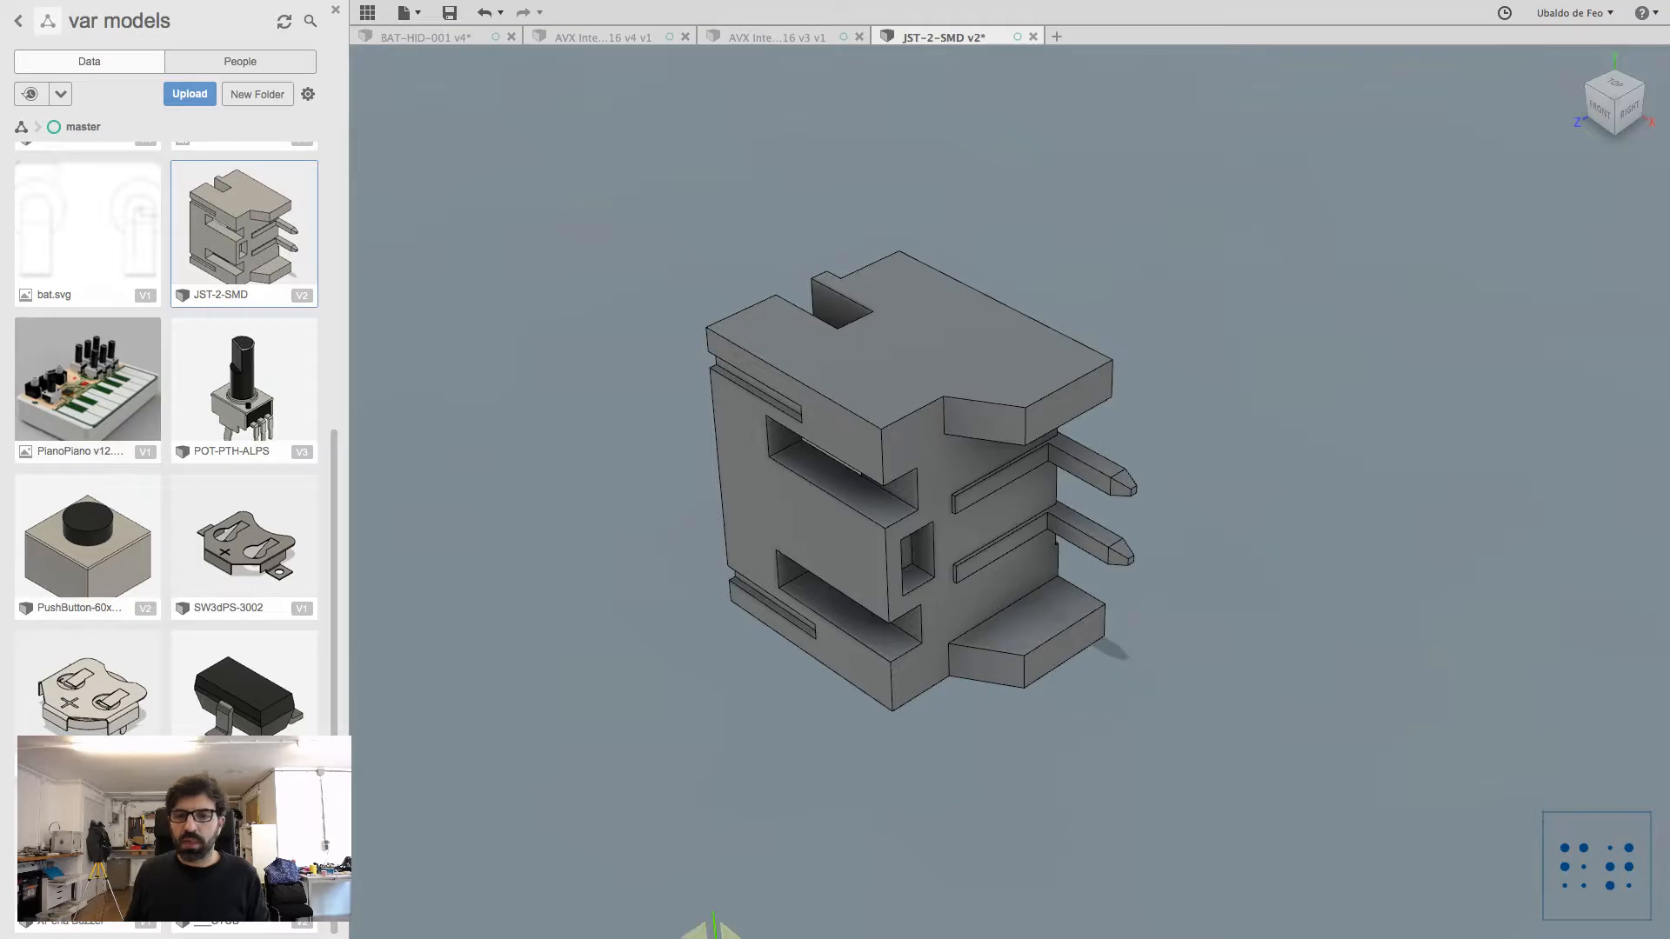
scroll(600, 435, down, 5)
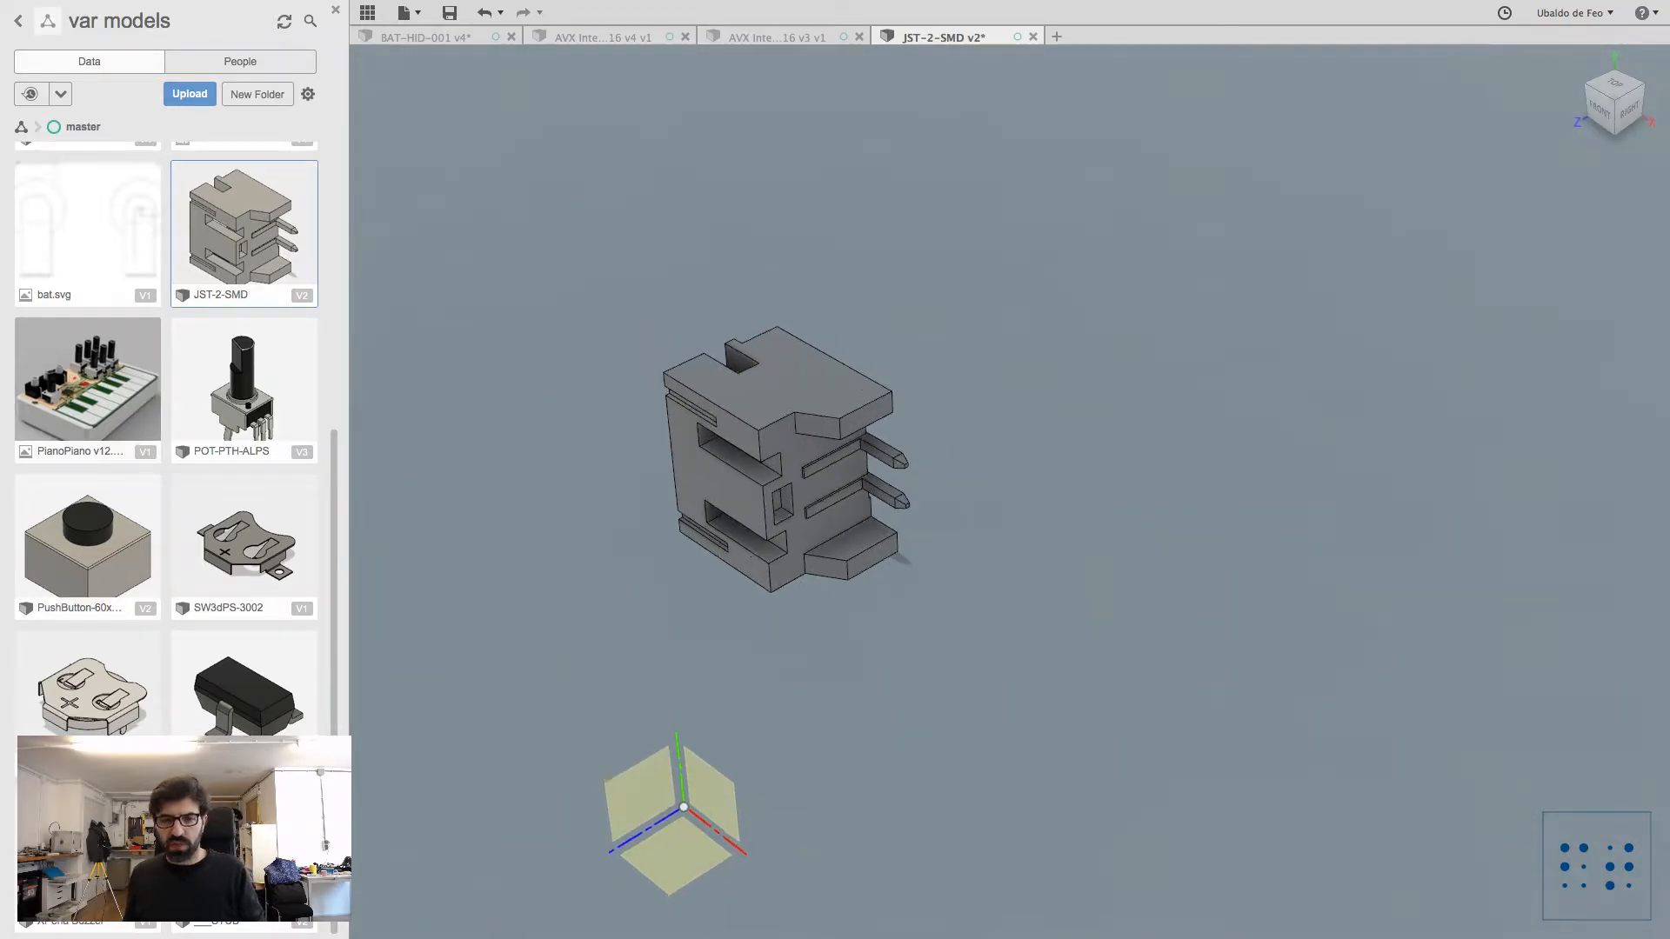
scroll(605, 453, up, 2)
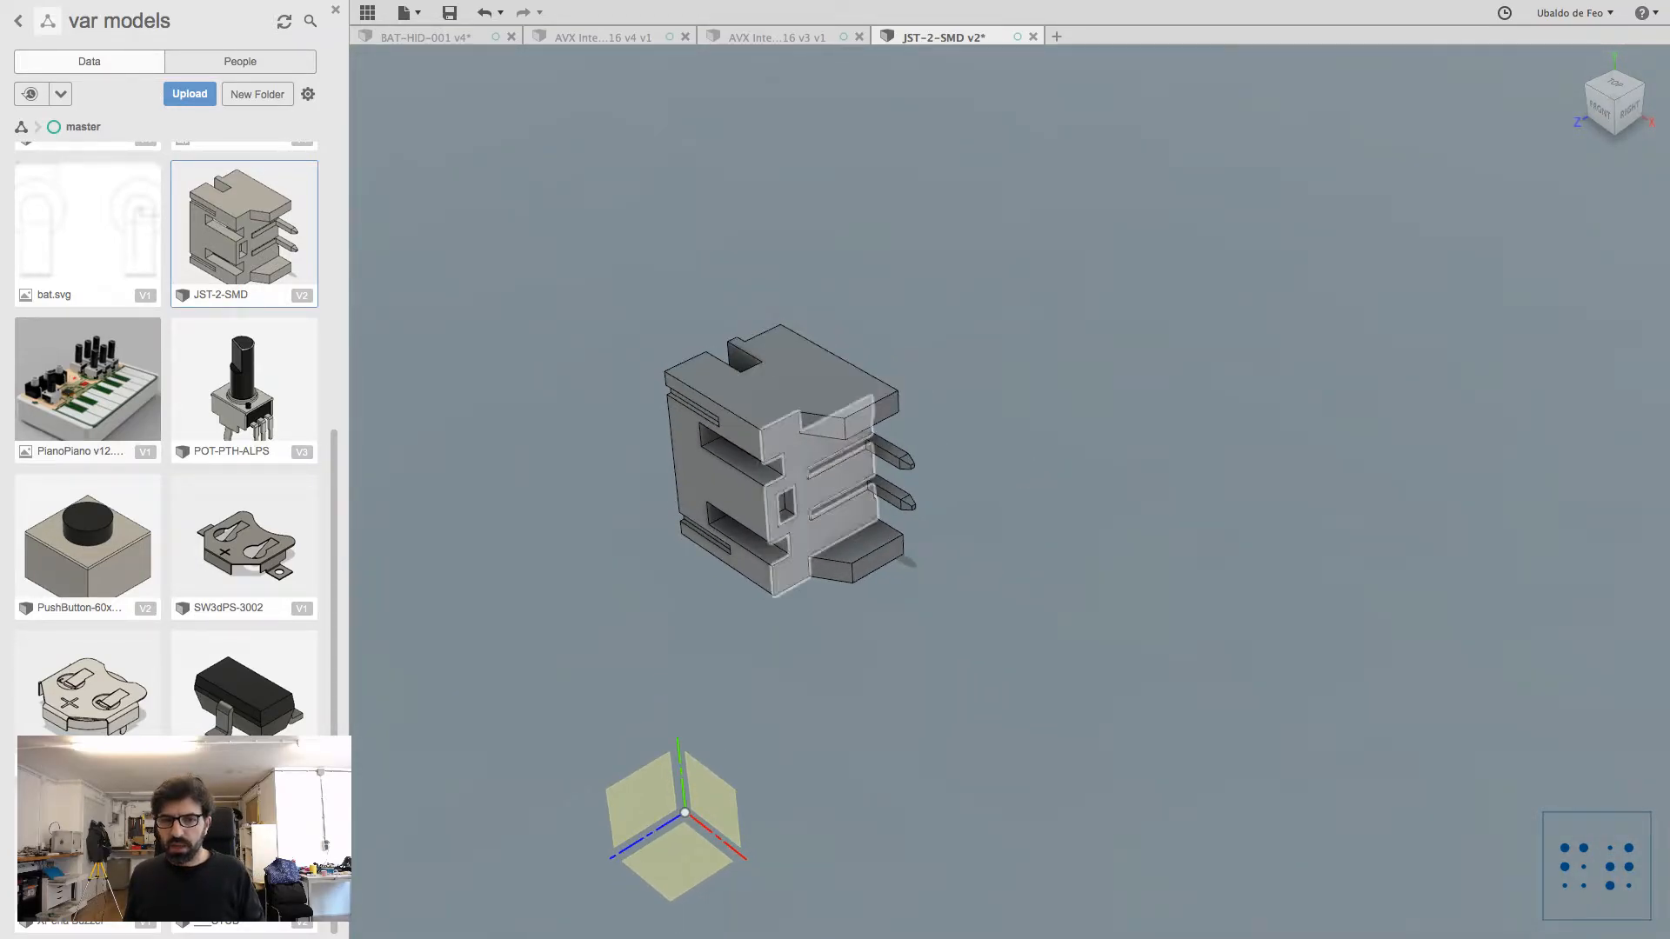
shift+middle_drag(782, 487, 827, 348)
click(435, 37)
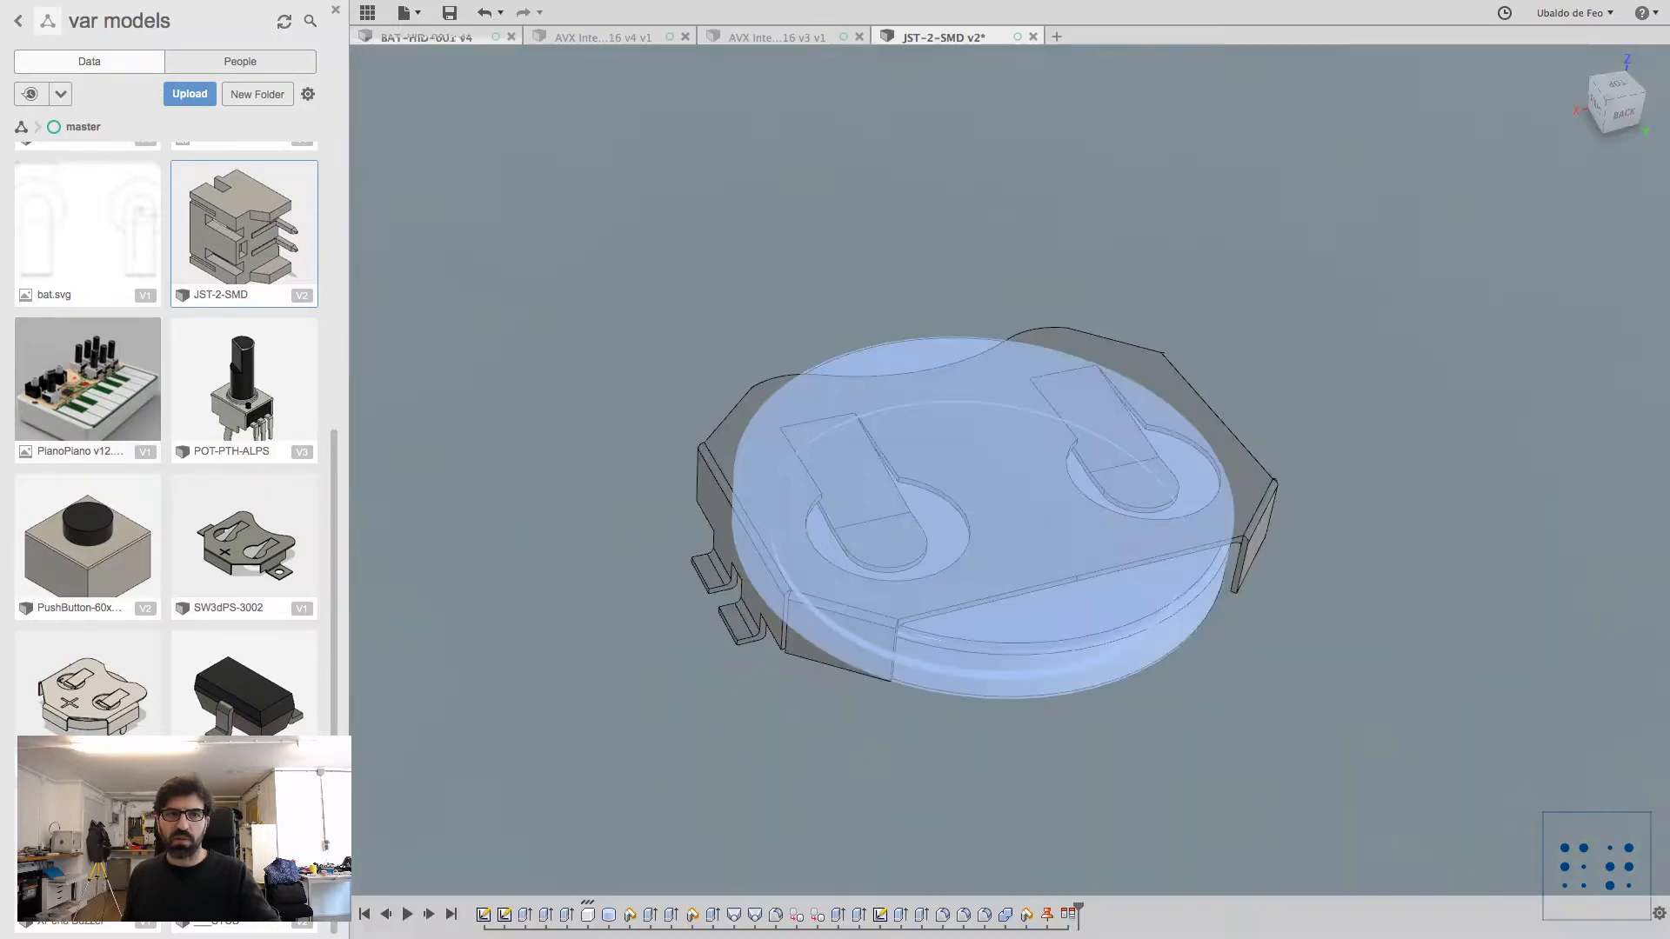
shift+middle_drag(992, 539, 656, 505)
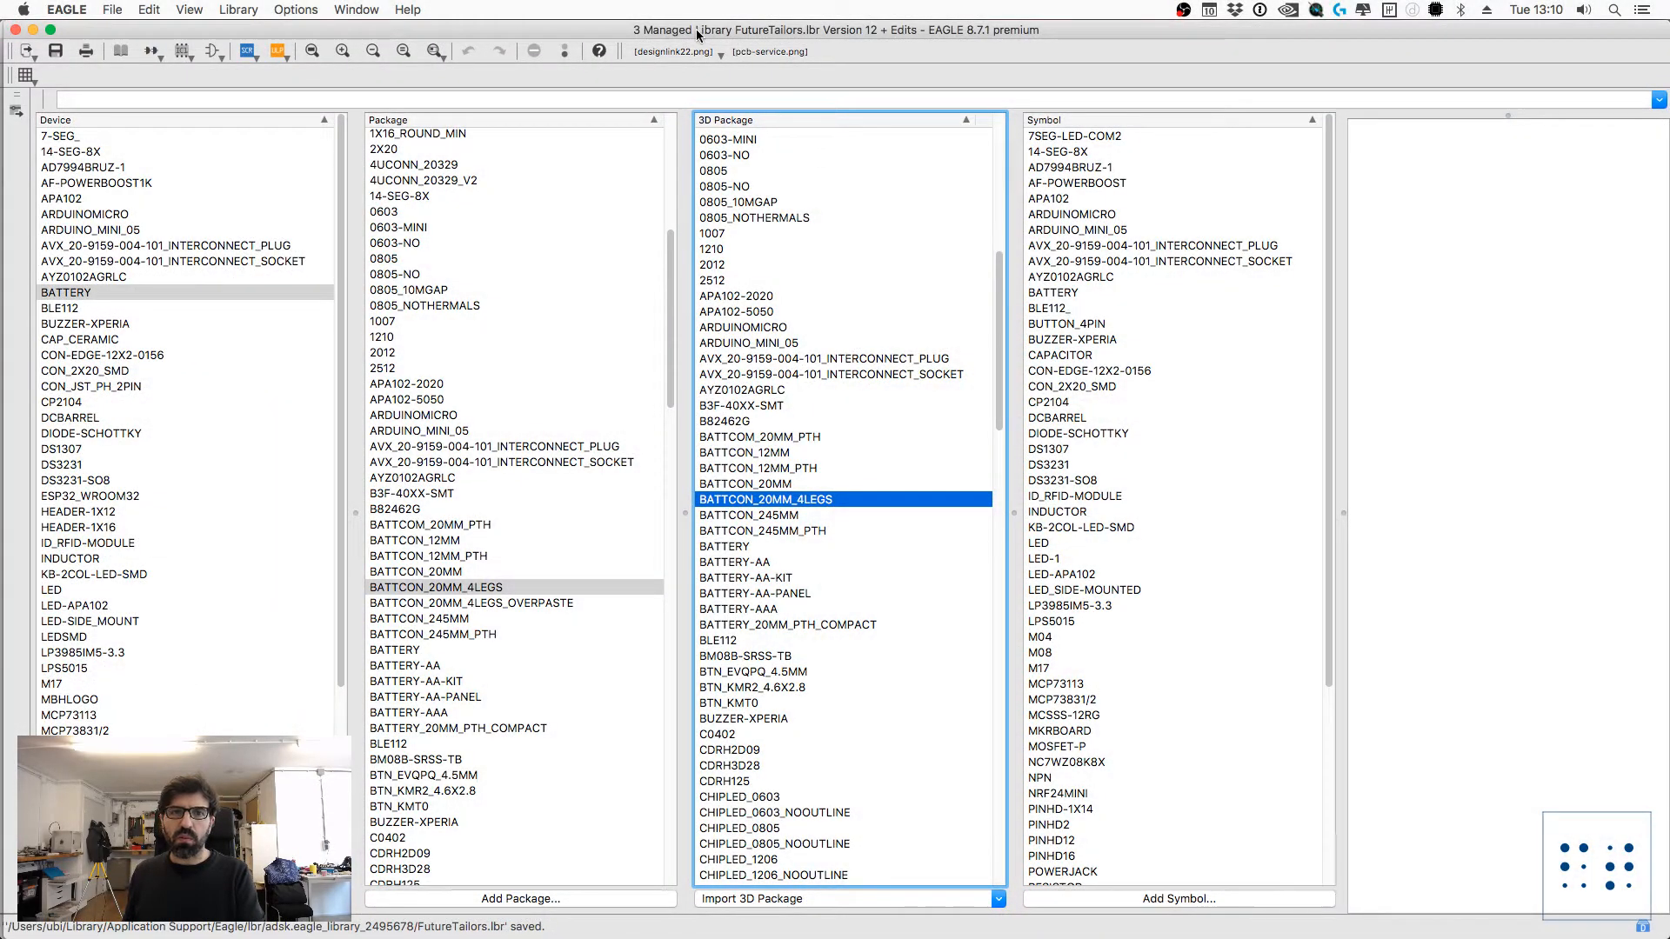
Step: From EAGLE, open the FutureTailors library on the web and expand its BATTERY component to show the contained packages
click(252, 9)
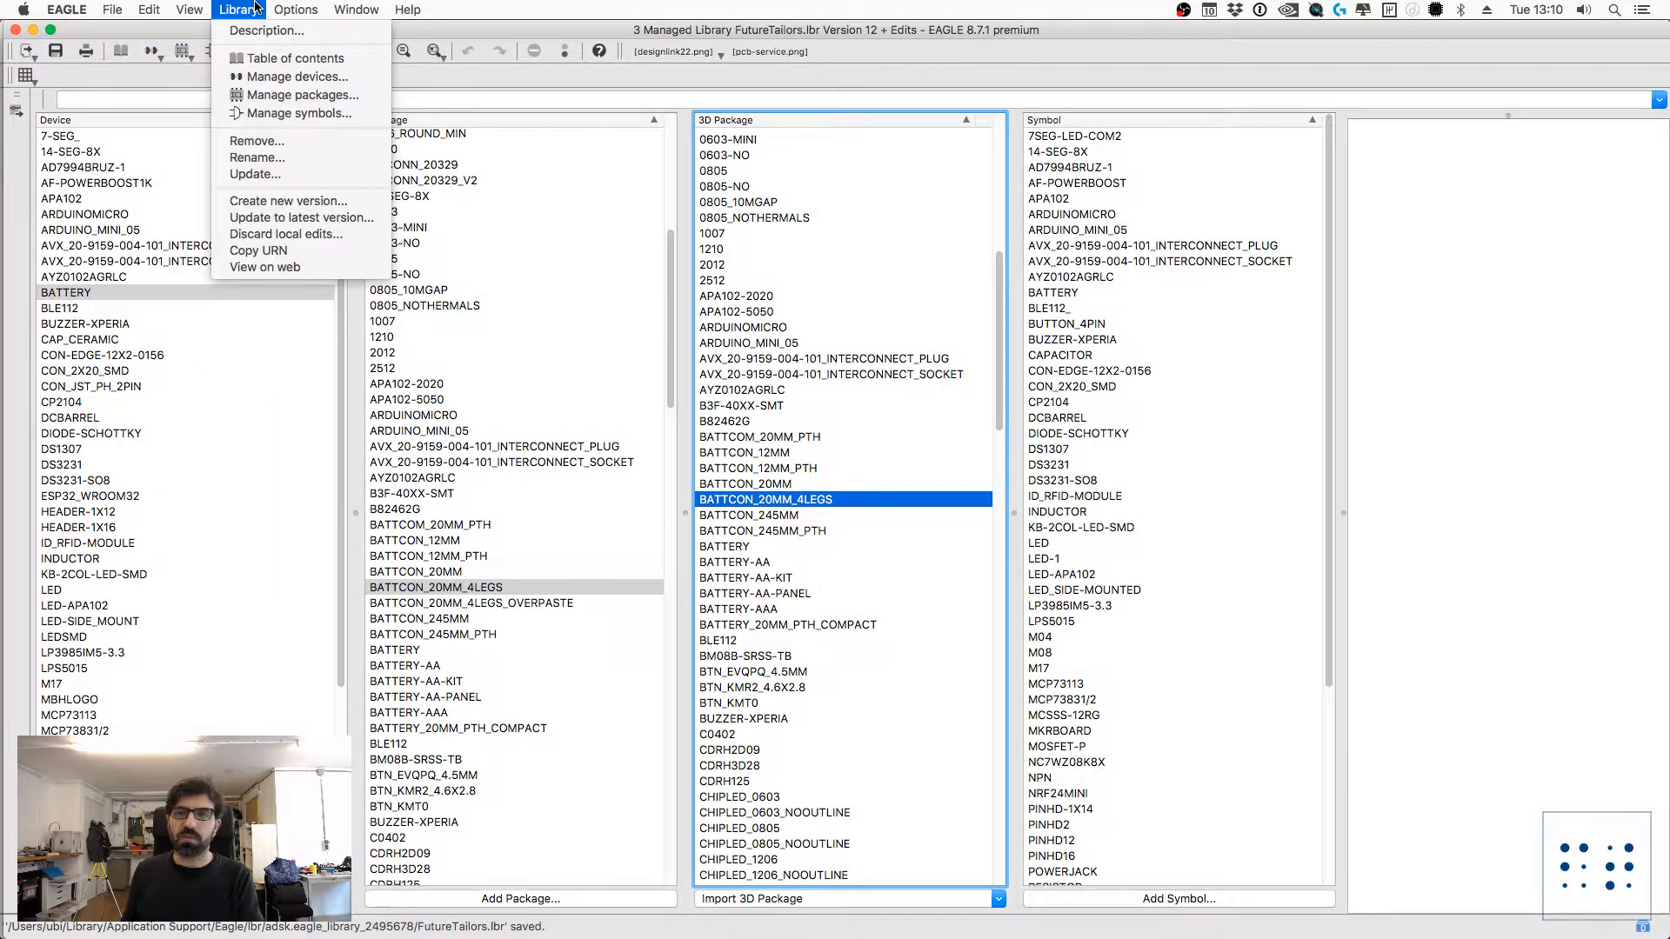
click(270, 268)
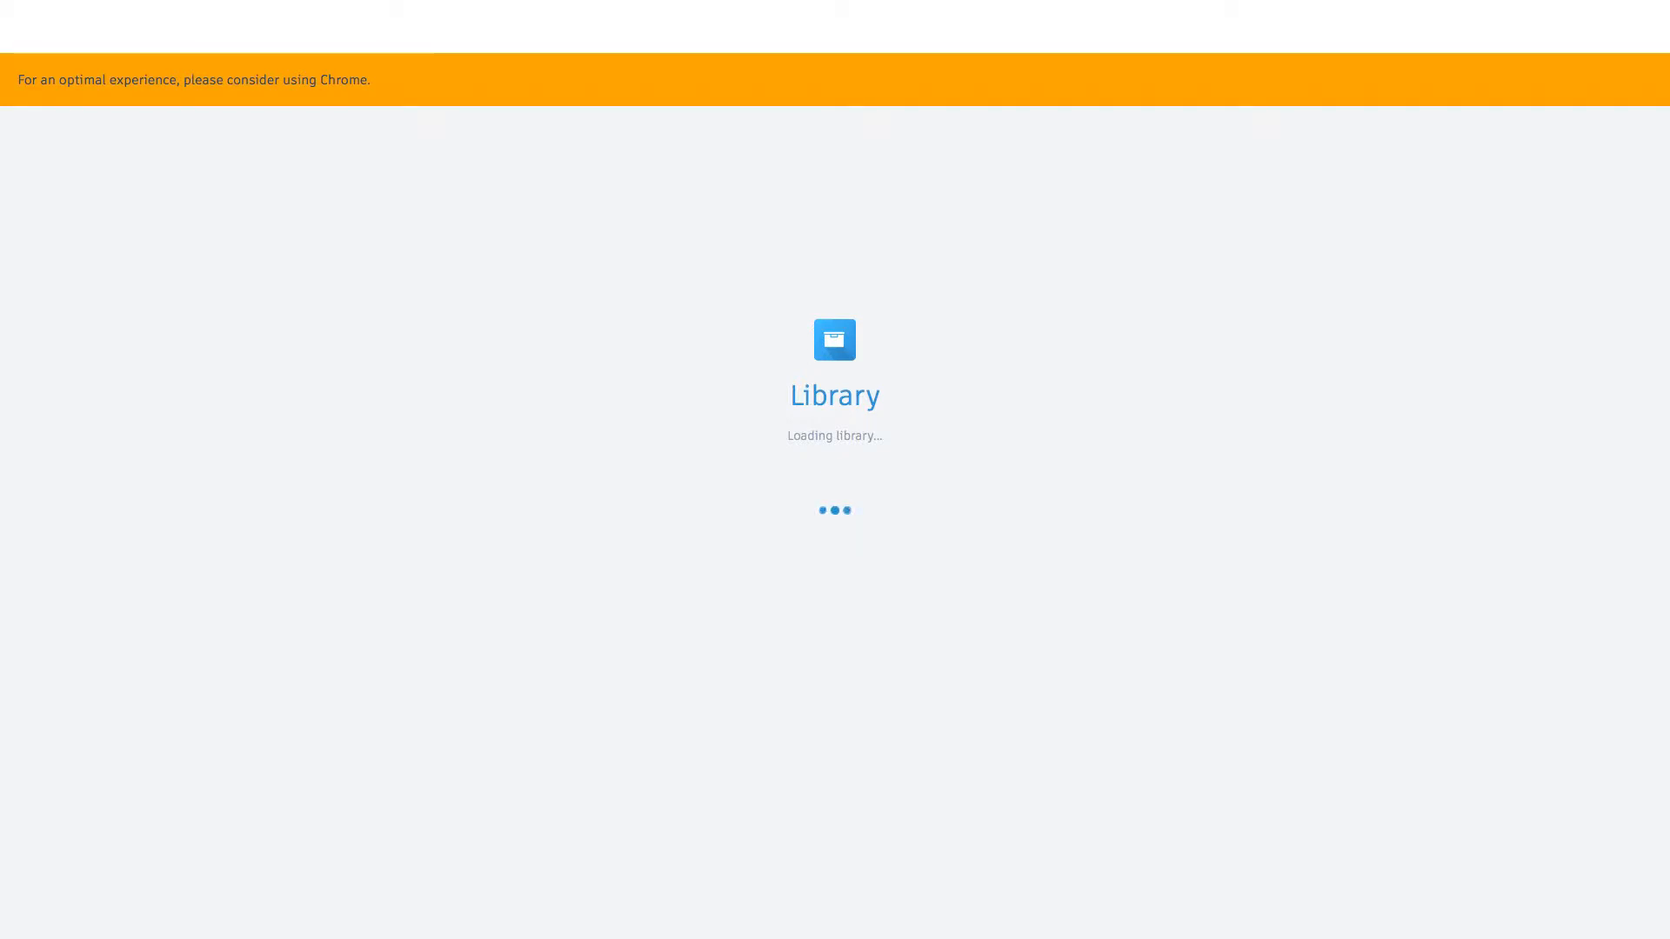
click(233, 80)
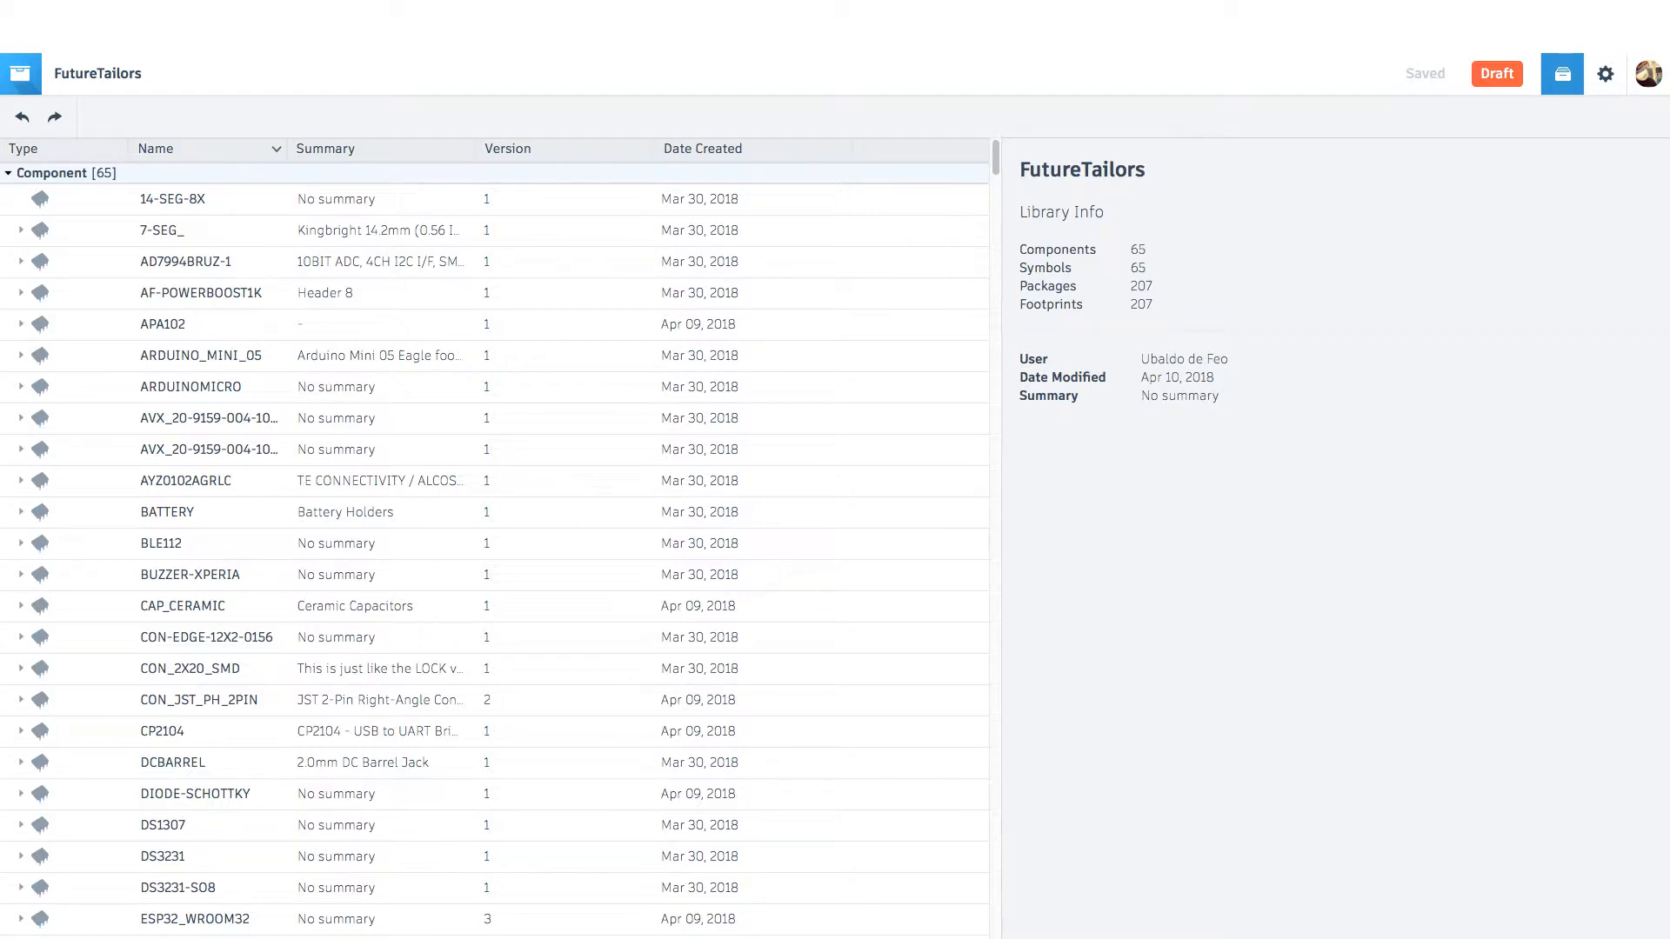
scroll(494, 539, down, 2)
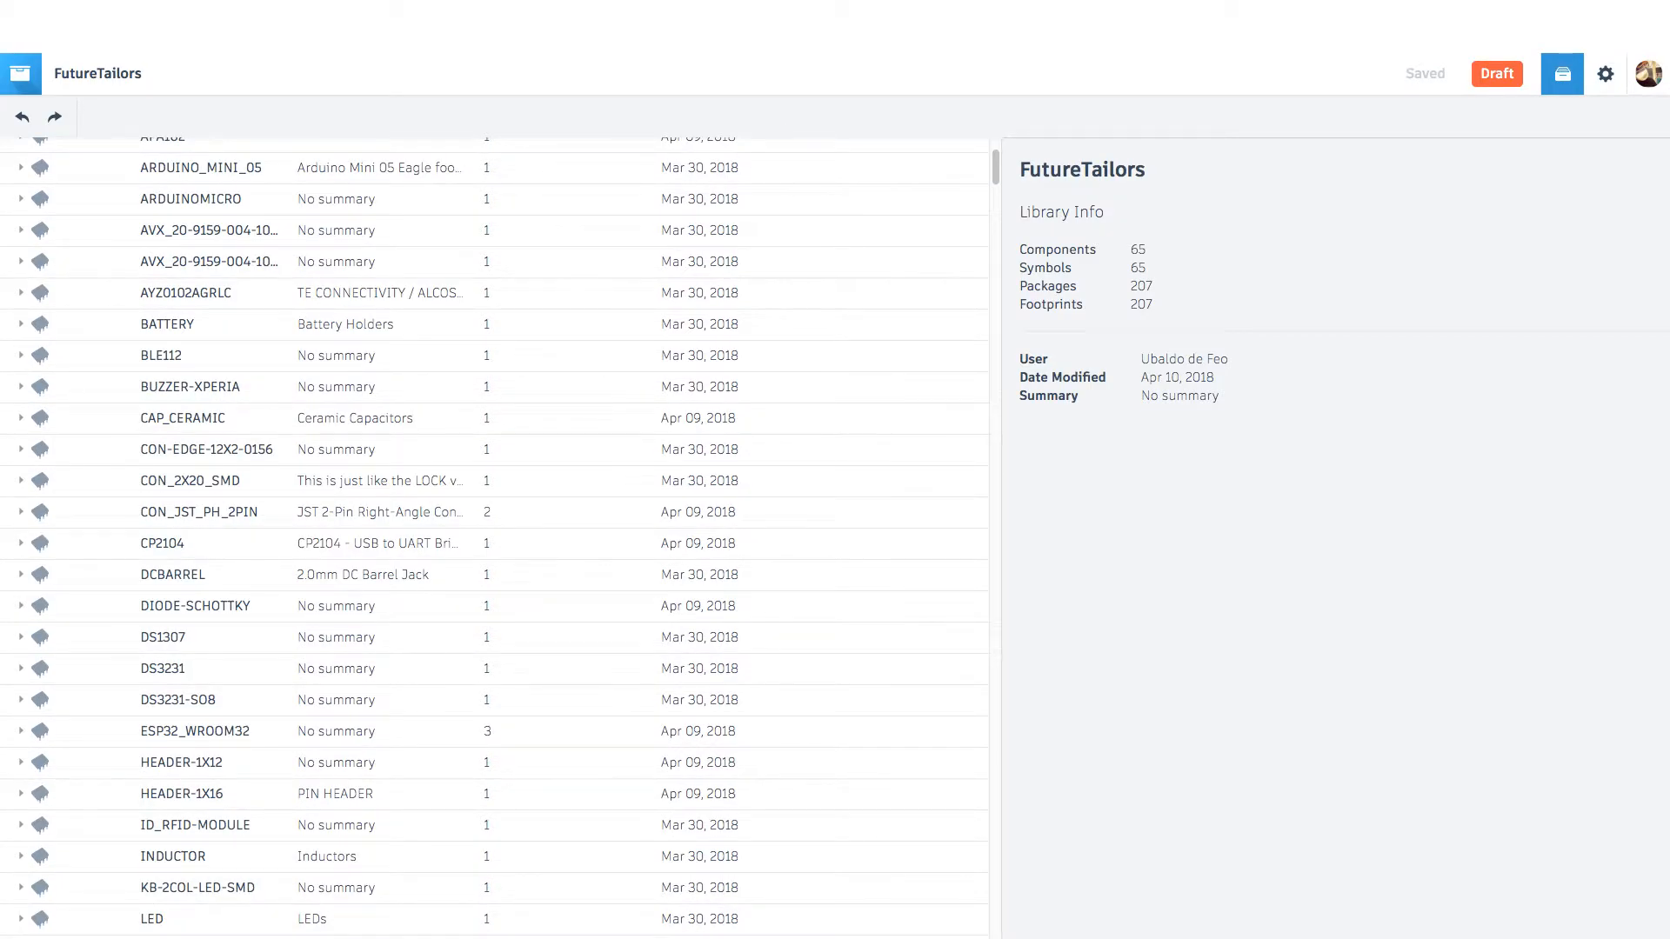
click(167, 325)
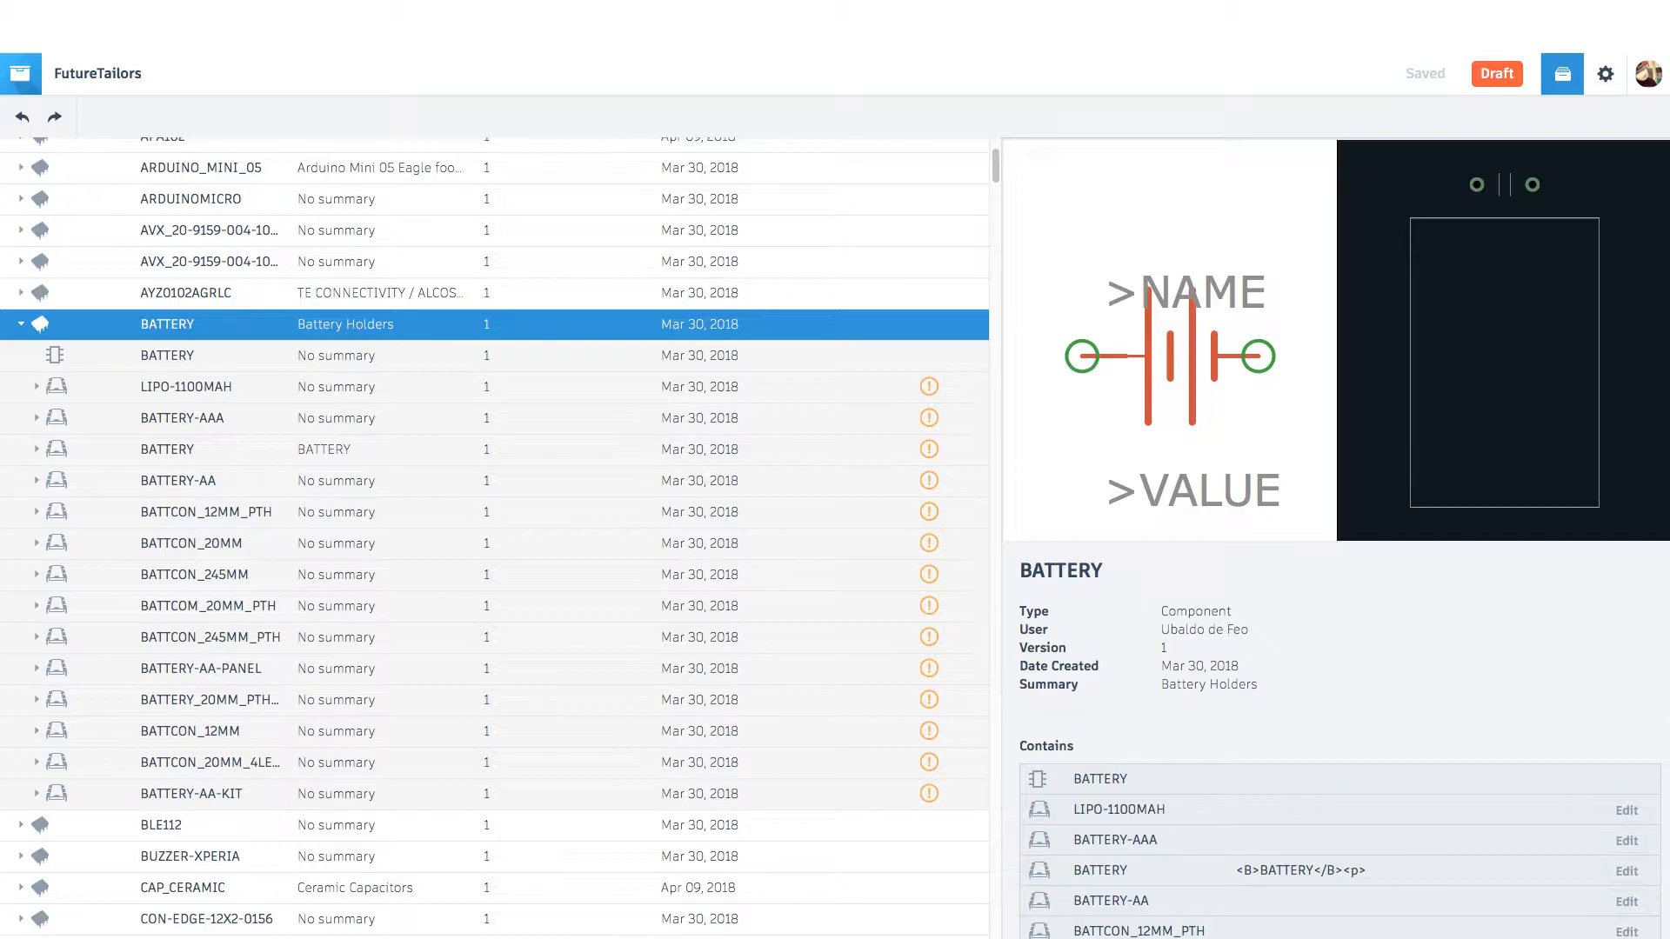
Step: Expand the LIPO-1100MAH package of the BATTERY component and check its footprint and 3D status
click(186, 387)
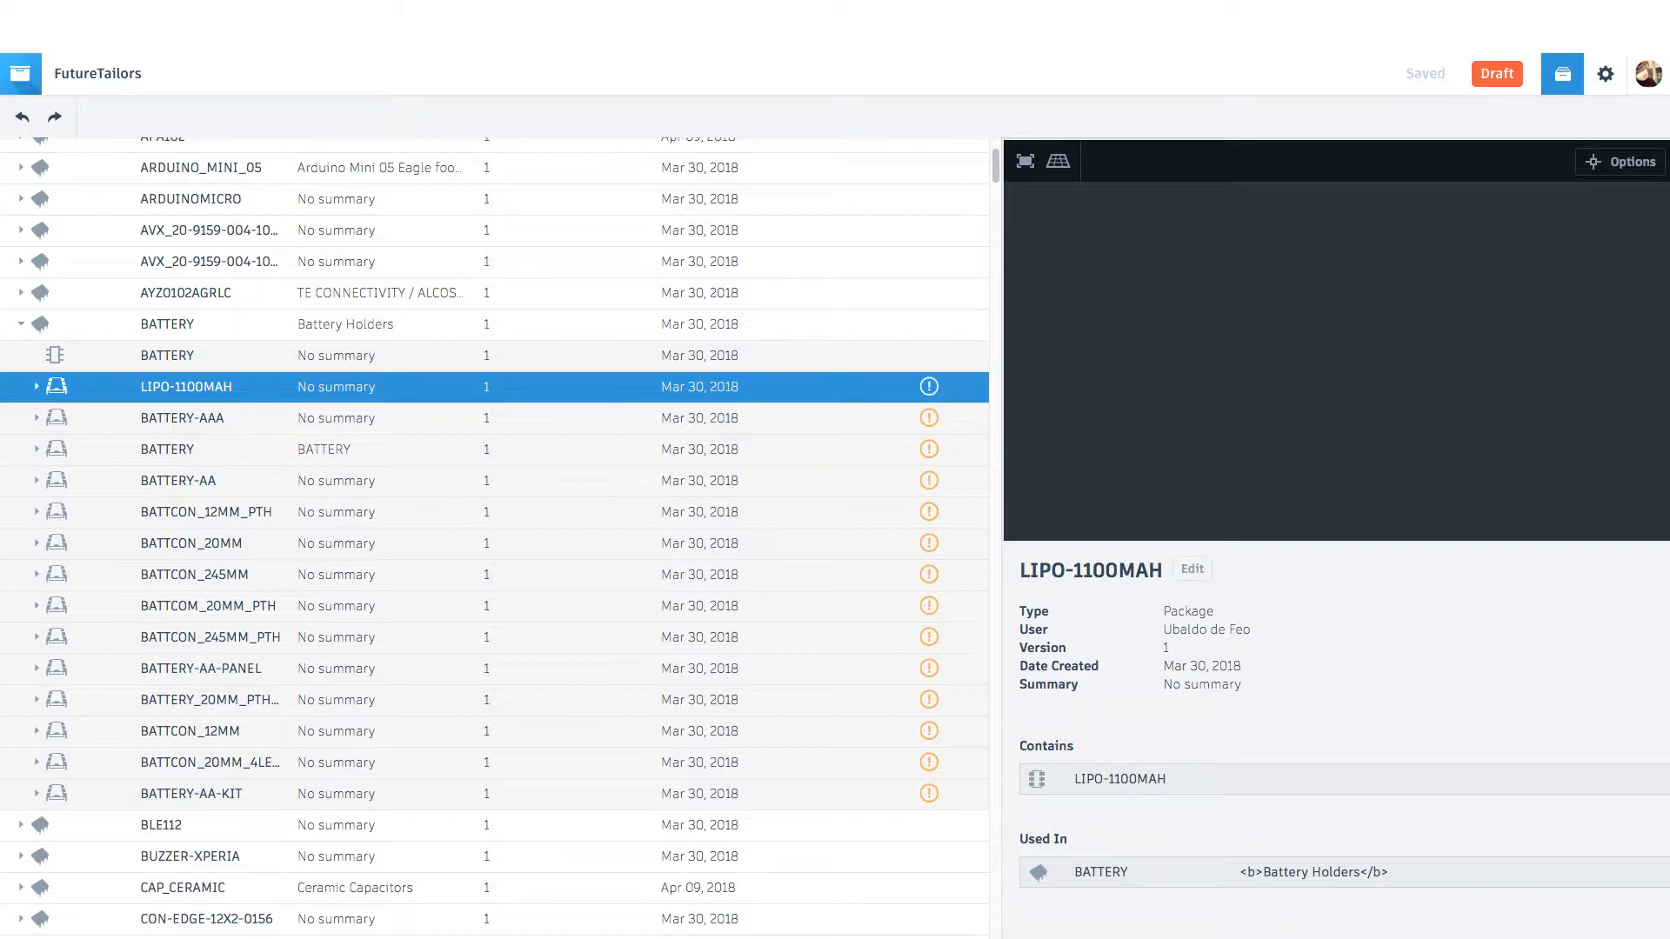
key(Right)
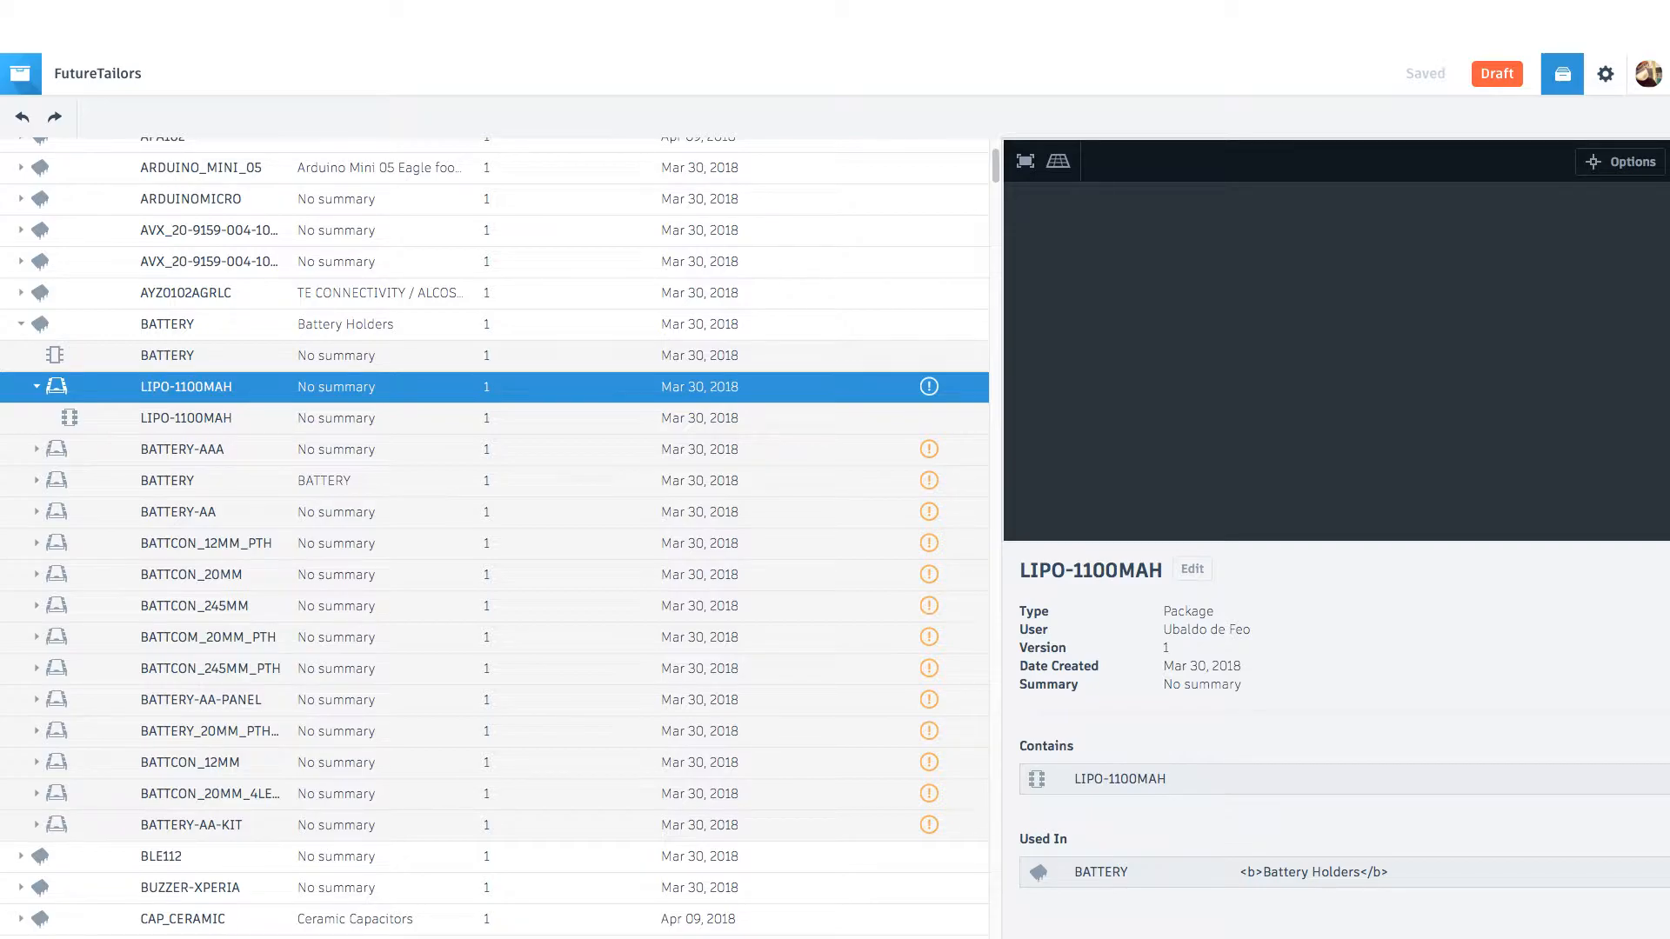
mouse_move(929, 386)
Step: Expand the BATTCON_20MM_4LEGS package, inspect its footprint, and open the package in the 3D package editor
click(209, 794)
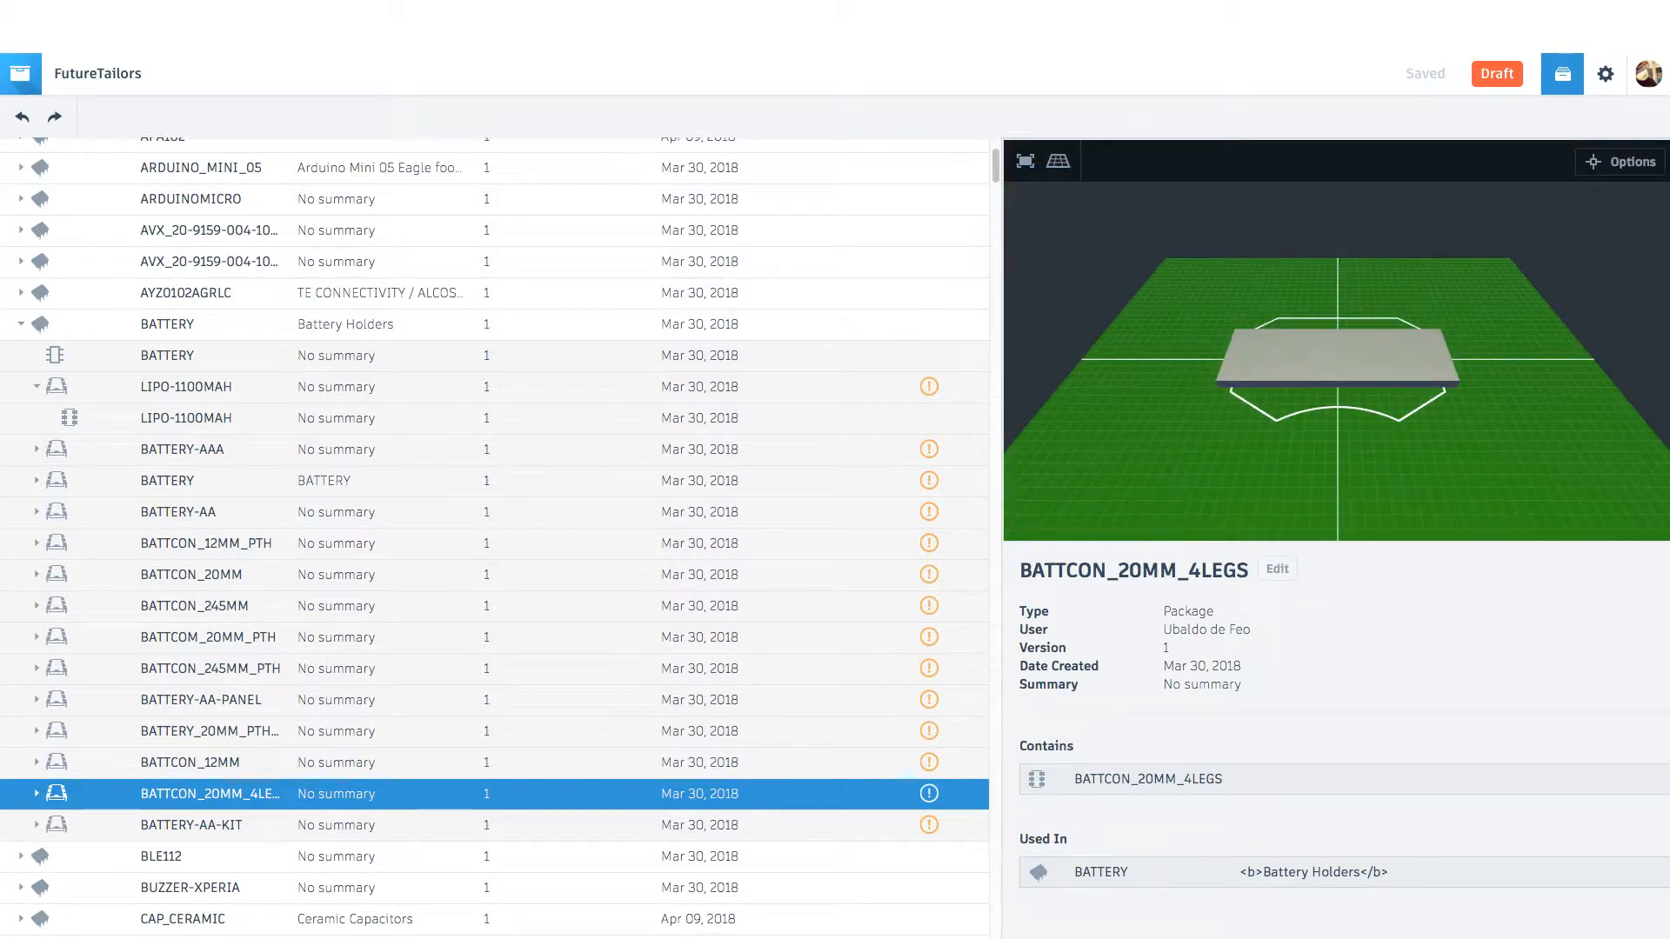
click(36, 794)
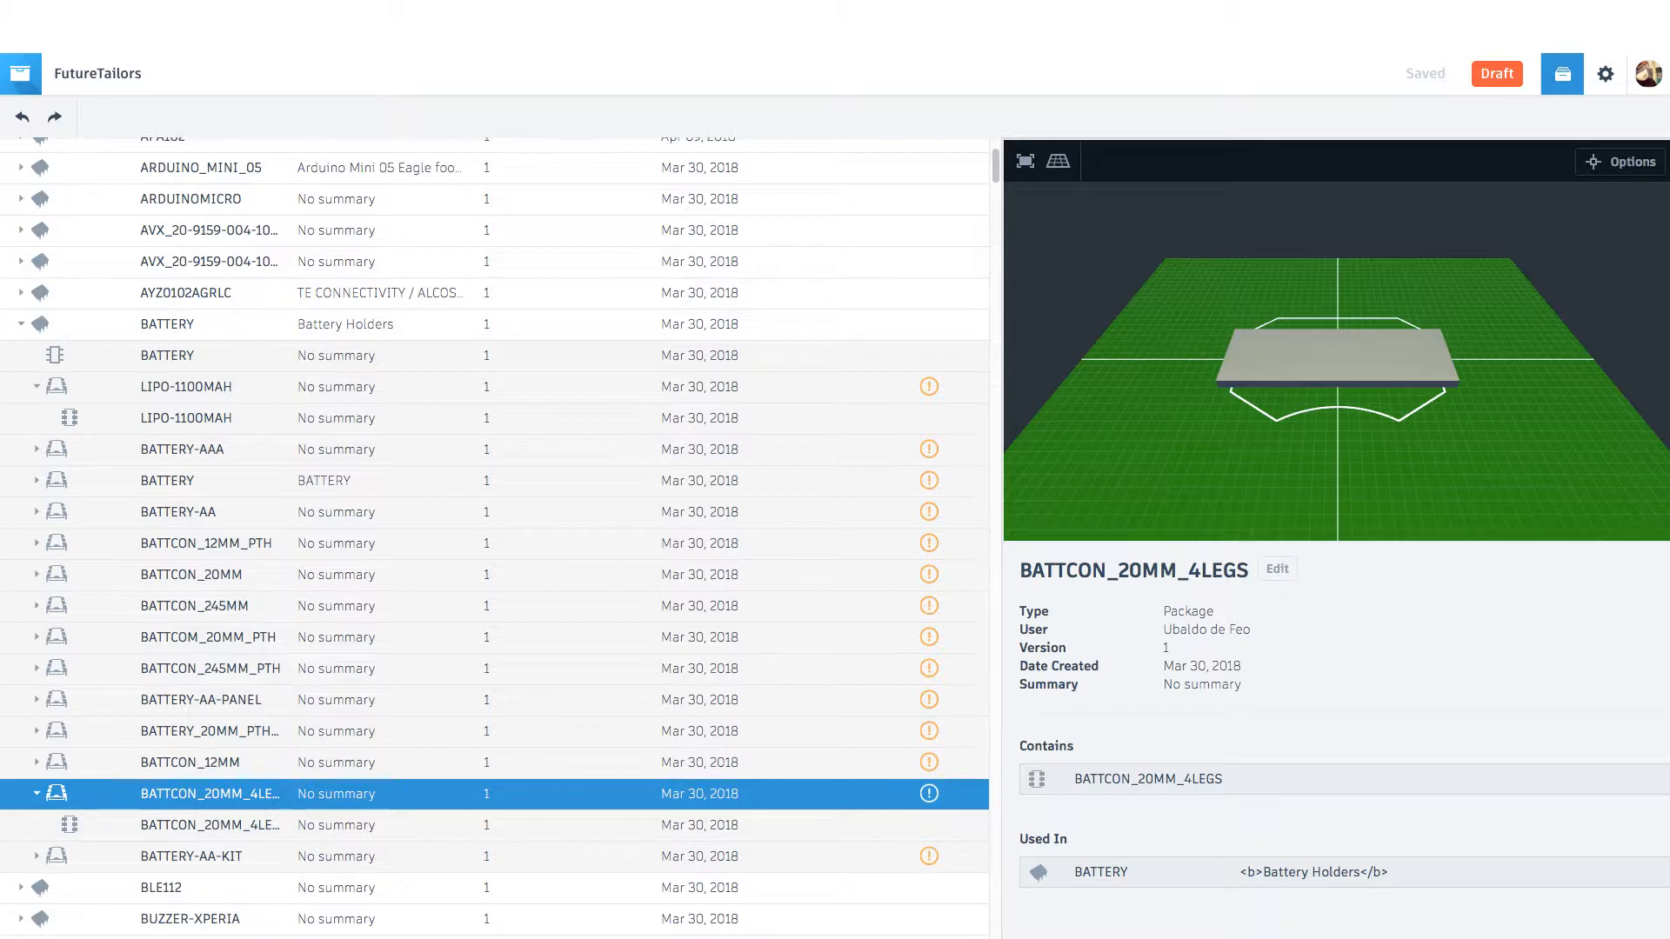
drag(1184, 780, 1192, 779)
click(1185, 779)
click(209, 826)
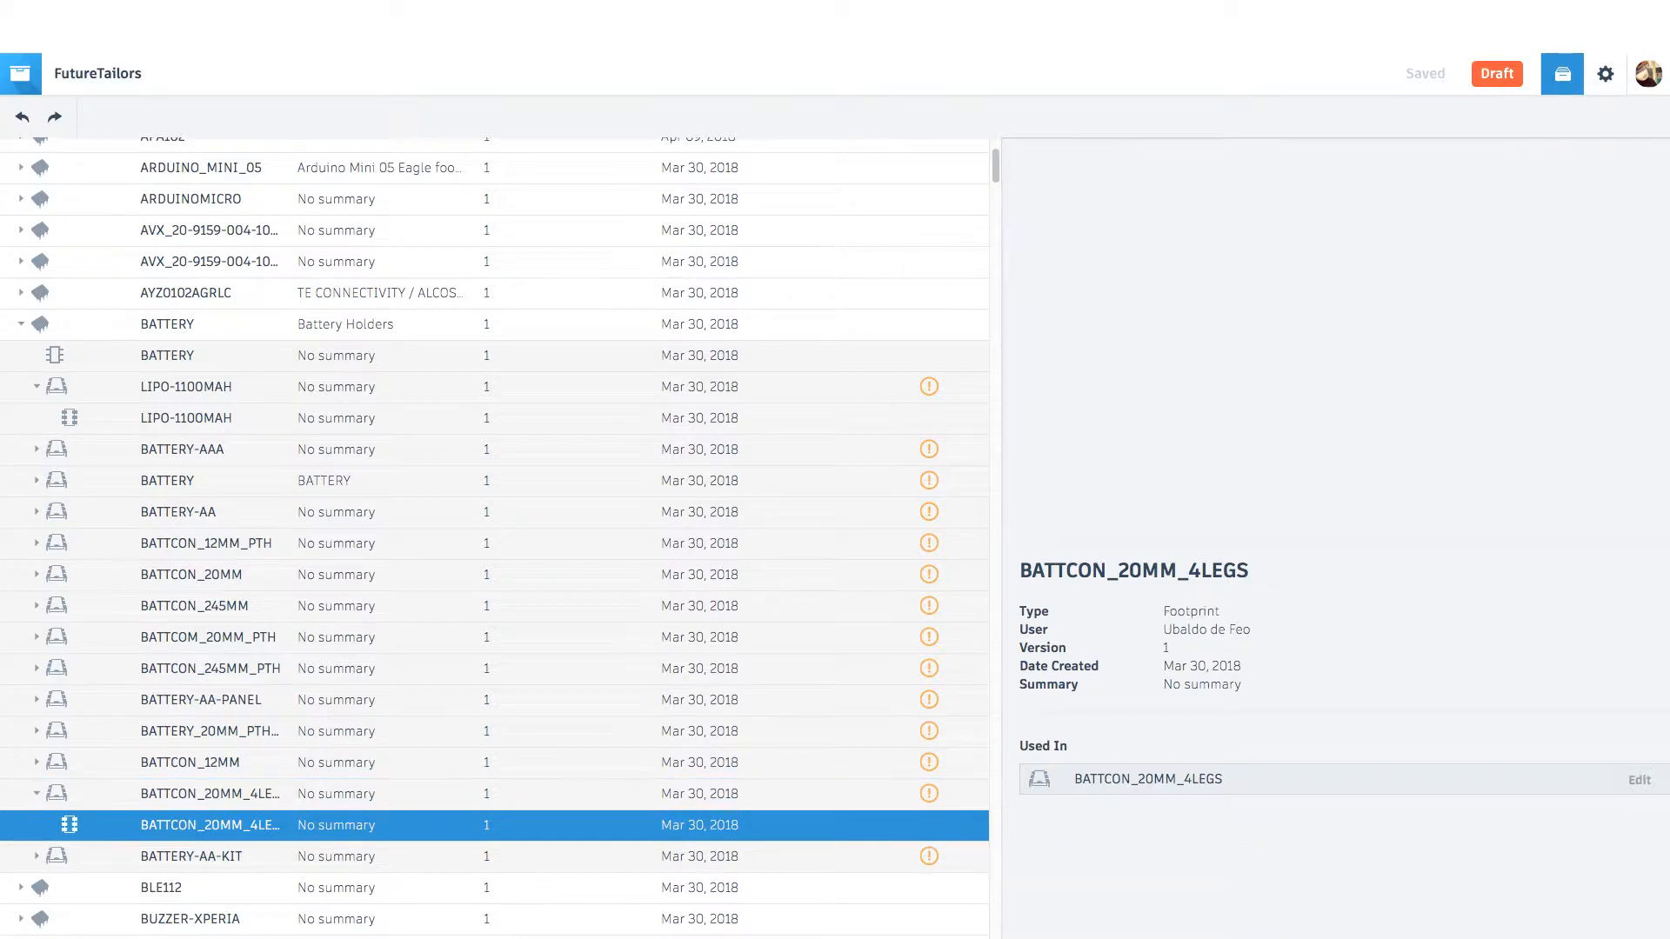
click(209, 794)
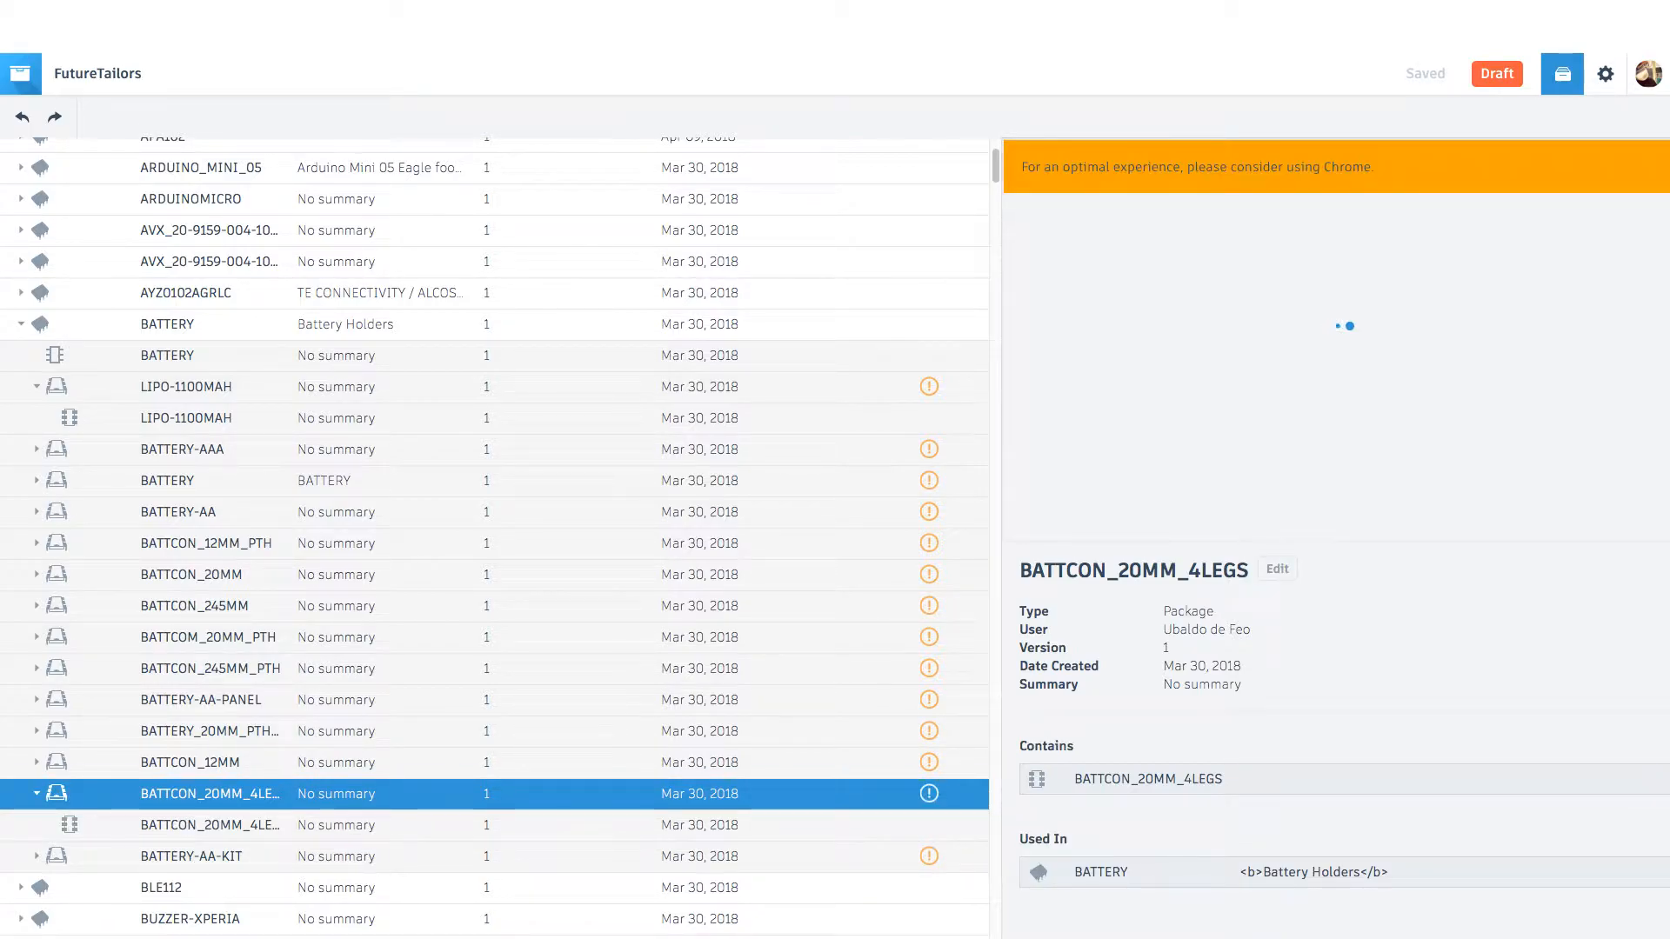
mouse_move(929, 793)
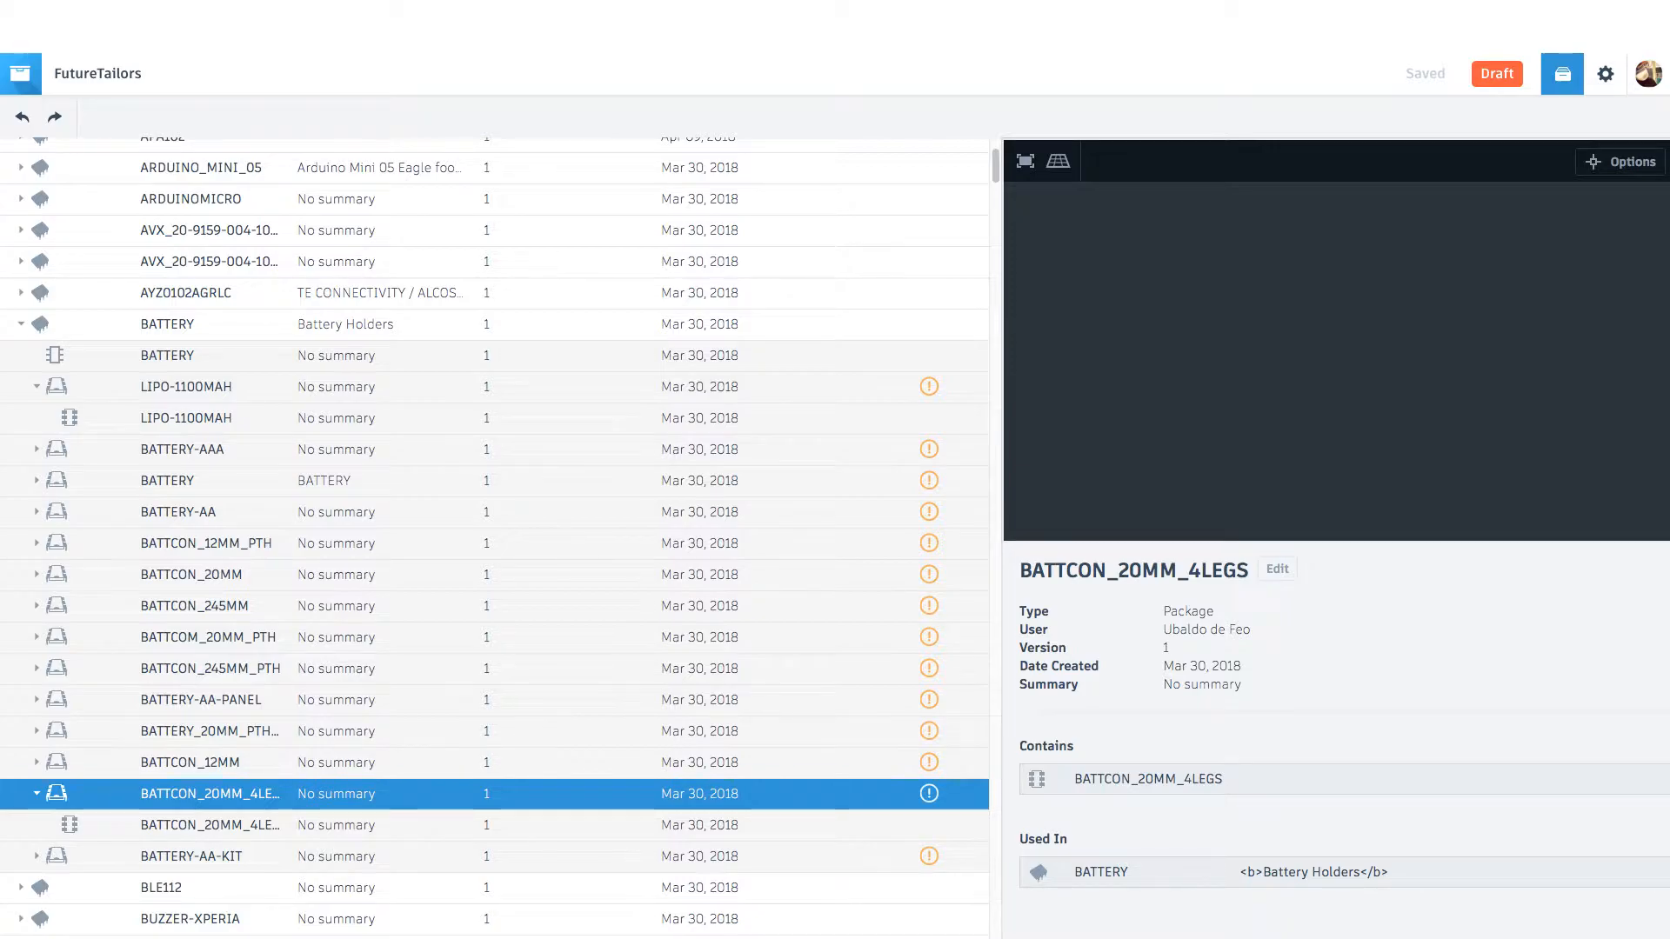
click(210, 826)
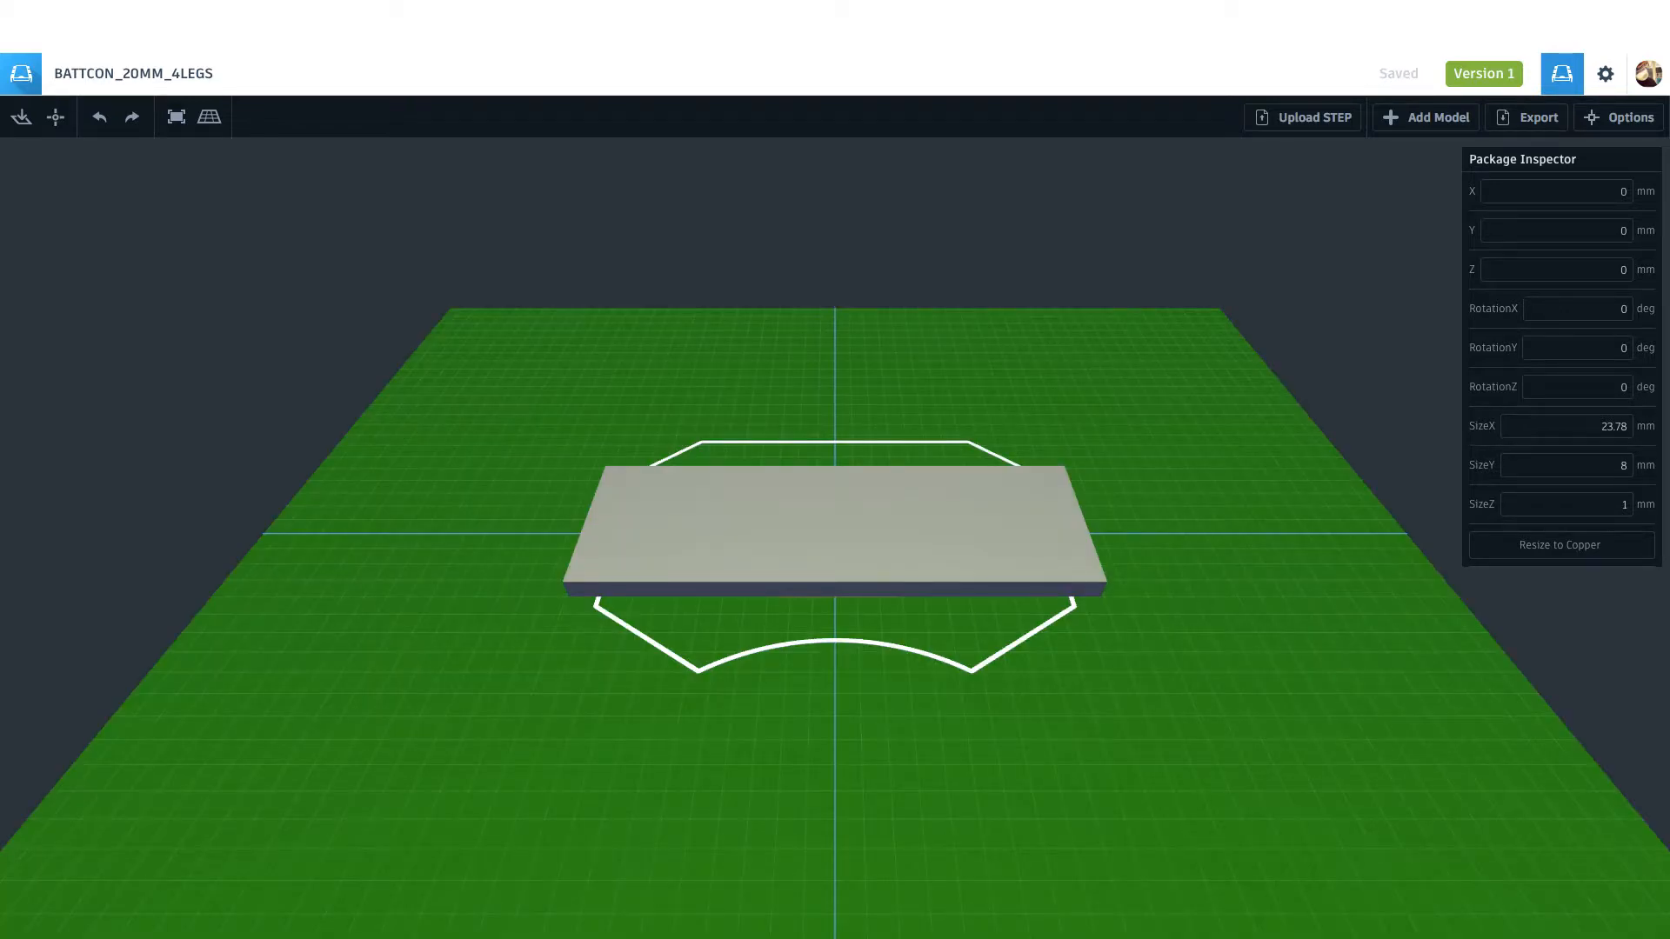
Step: Turn off the board display in the view options of the BATTCON_20MM_4LEGS package
right_drag(835, 556, 896, 604)
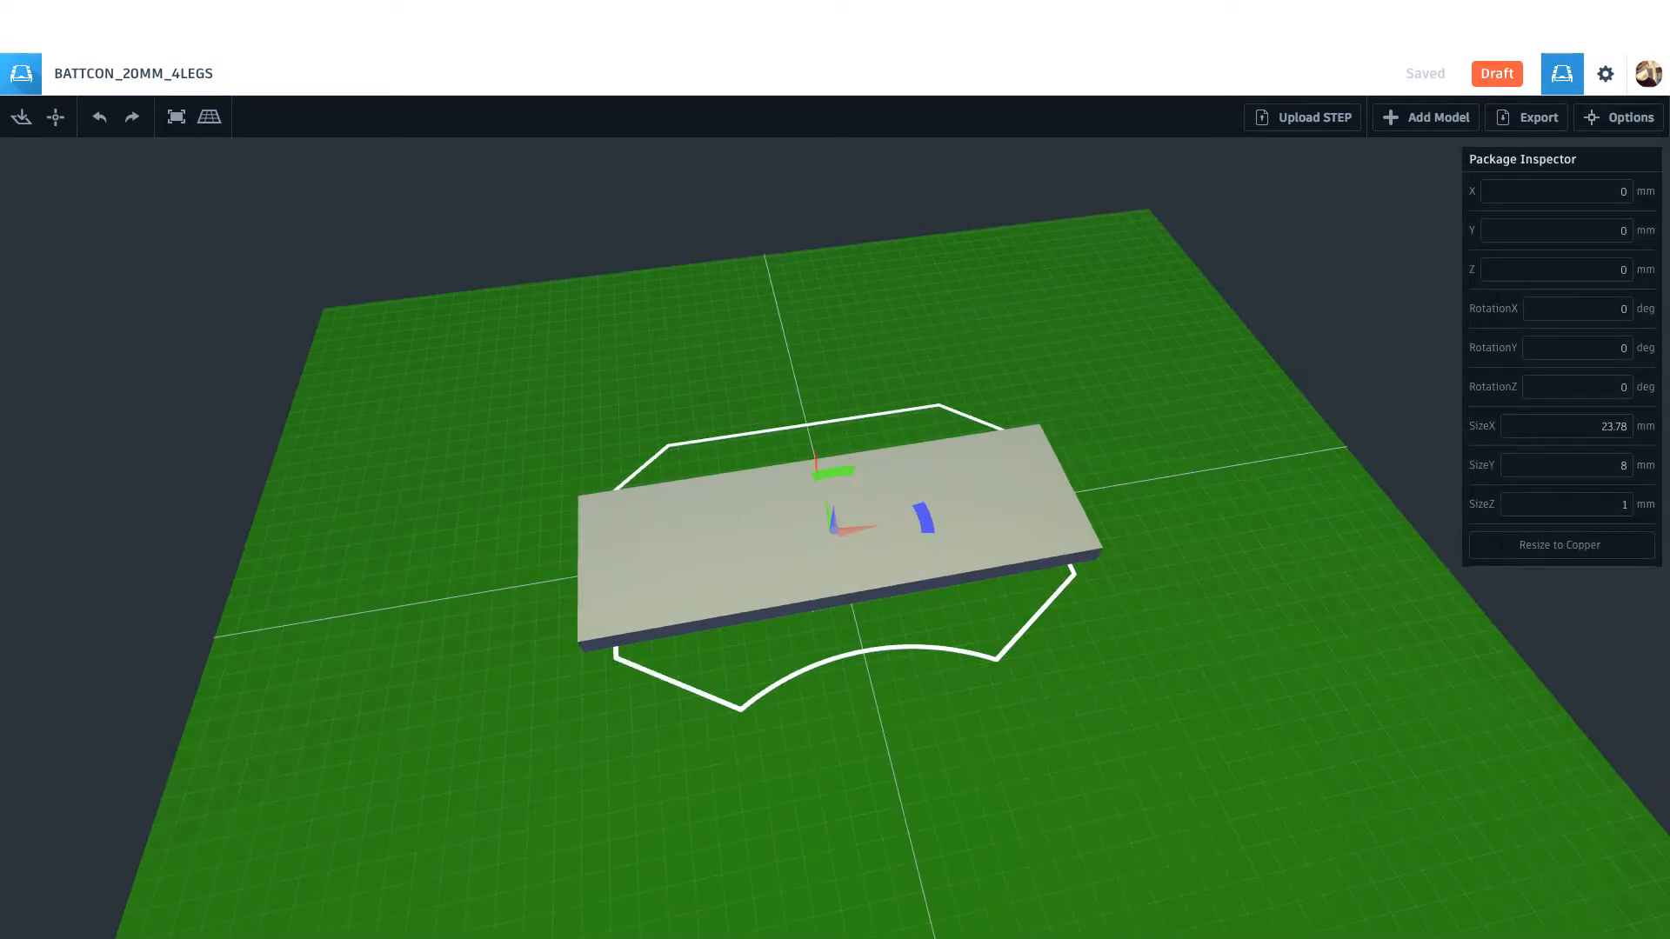
right_drag(835, 556, 839, 513)
click(839, 521)
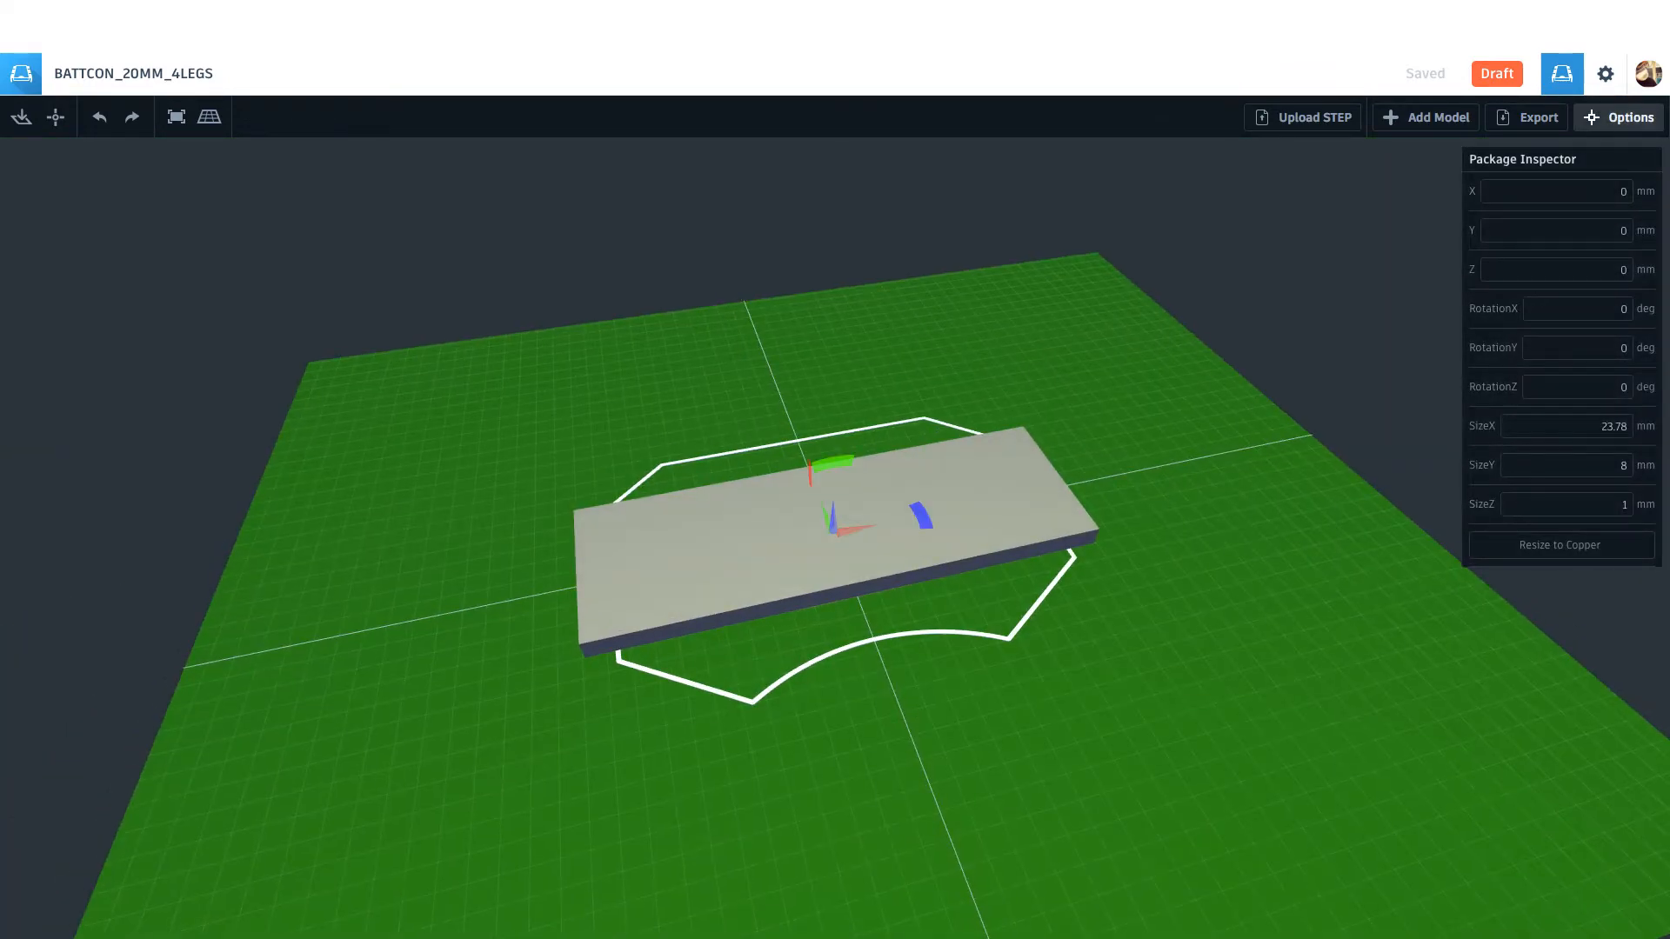
click(1619, 117)
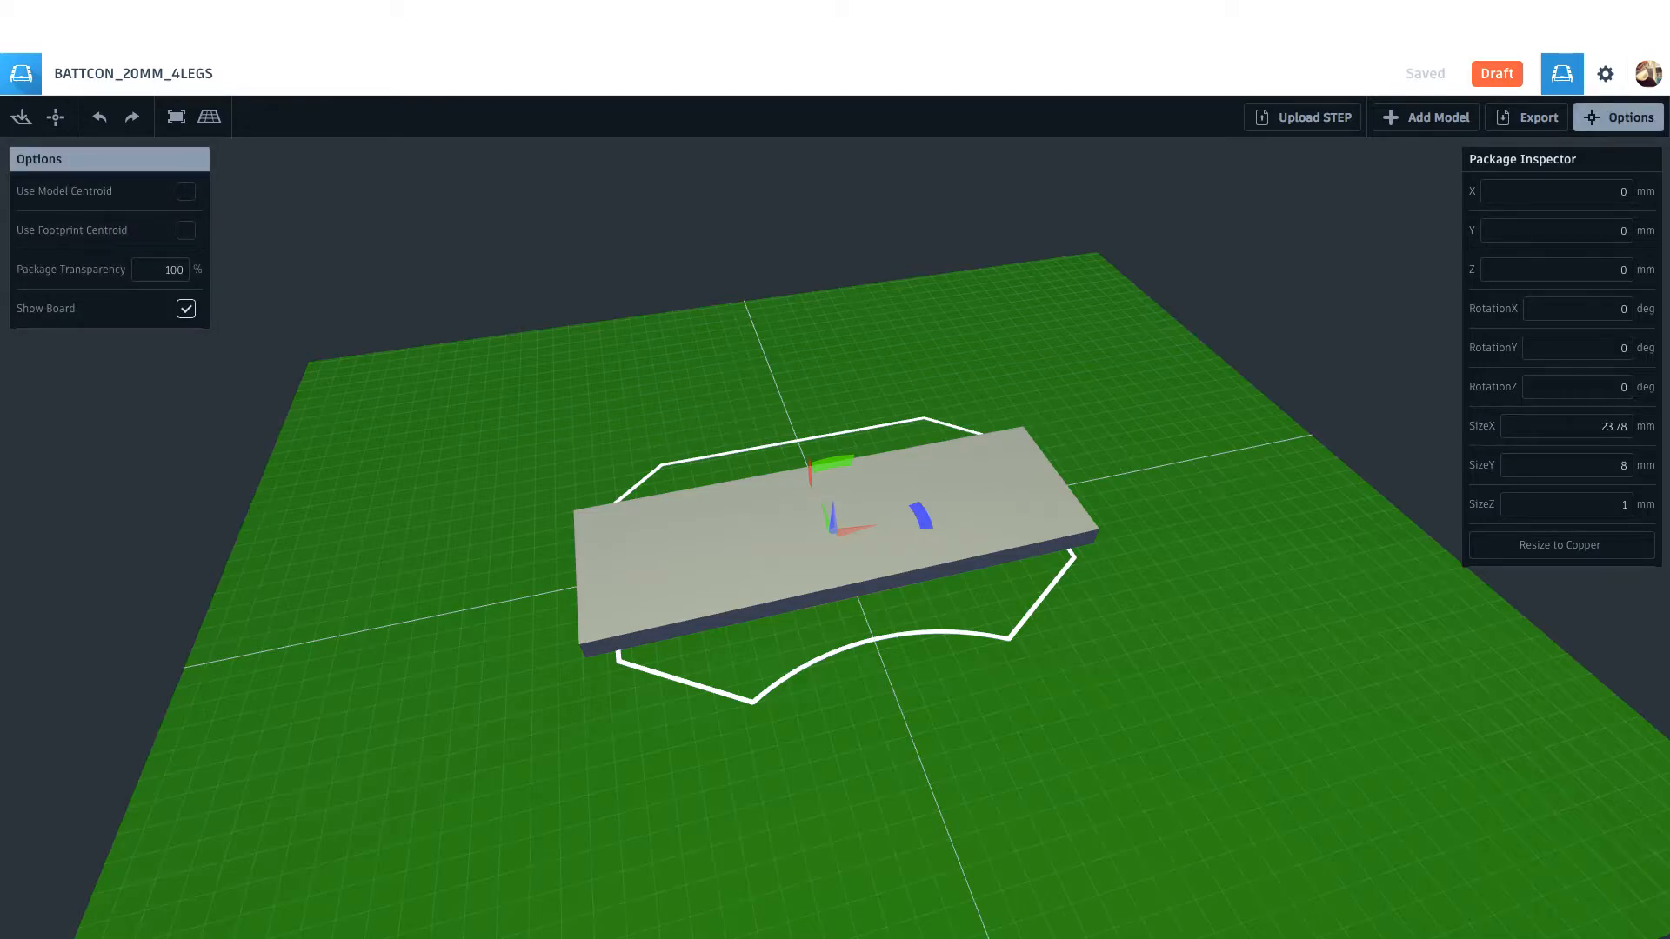
click(185, 308)
right_drag(539, 678, 621, 661)
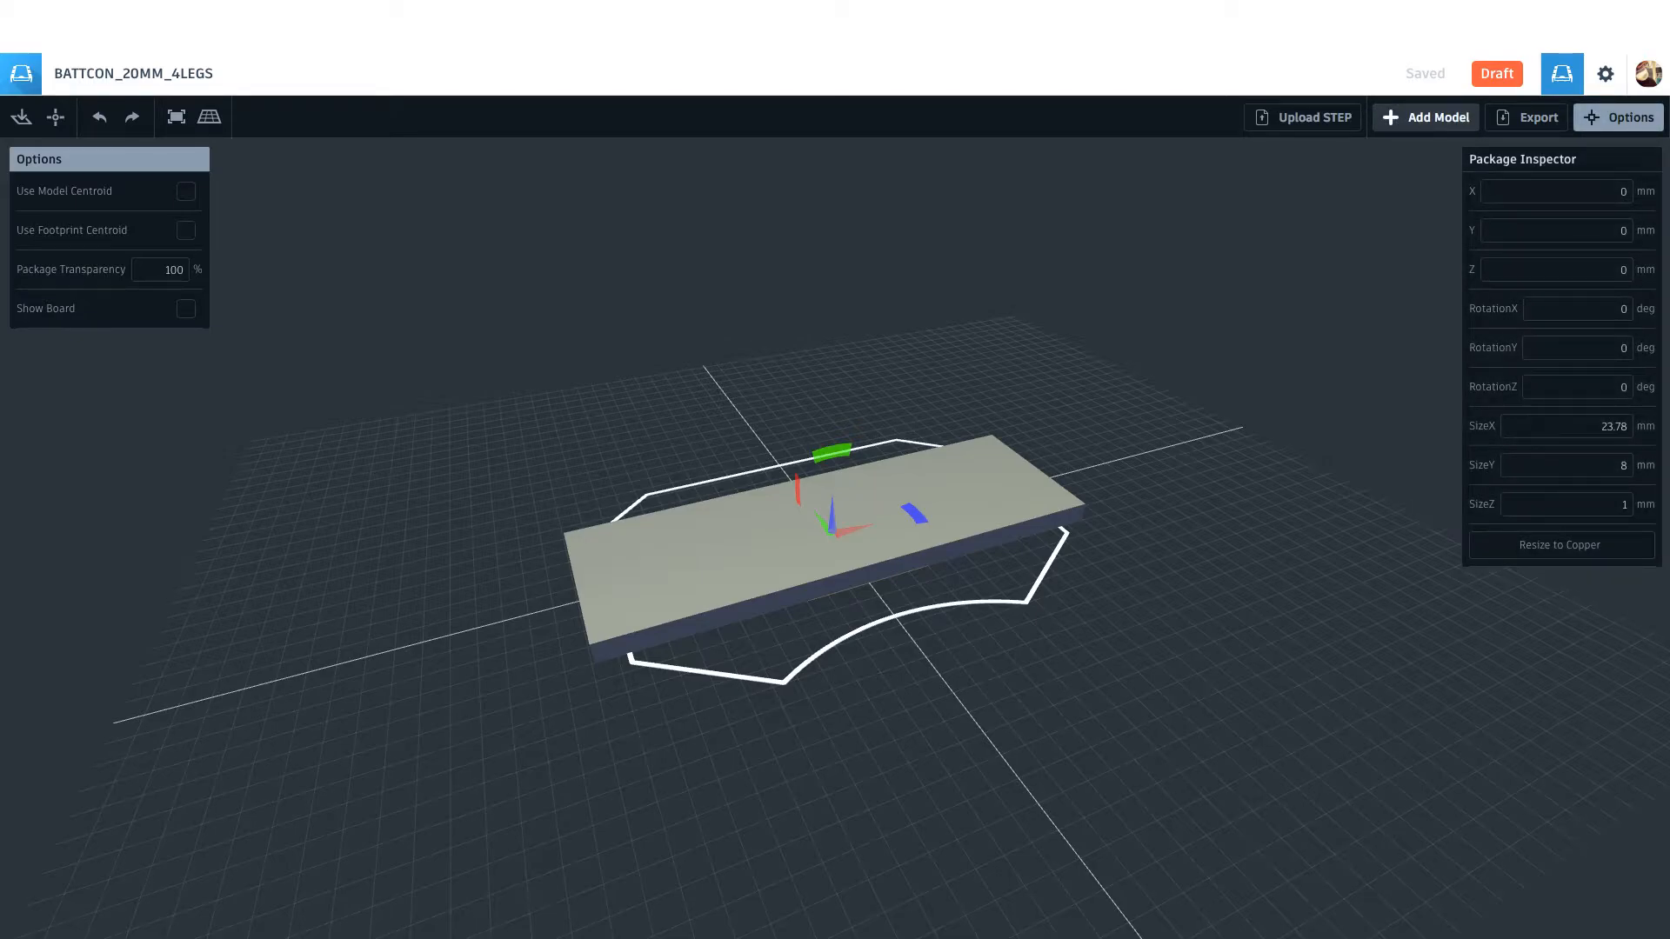
Step: Search the 3D model collections for COIN and replace the placeholder block with a custom coin cell model
click(1426, 117)
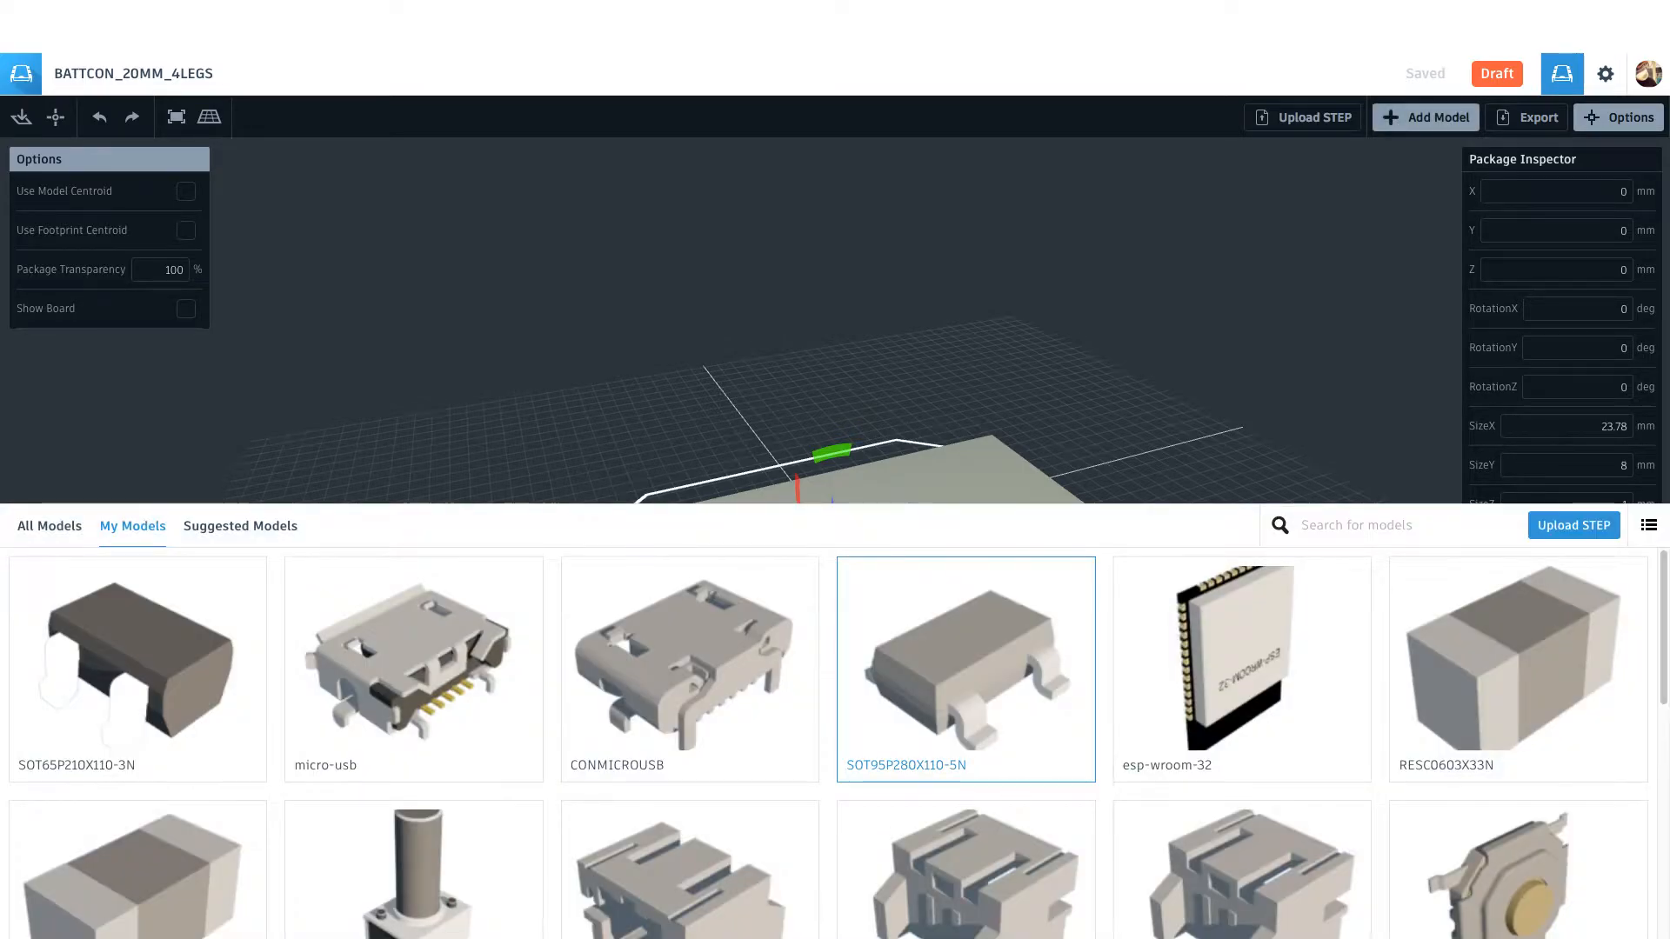
click(1356, 525)
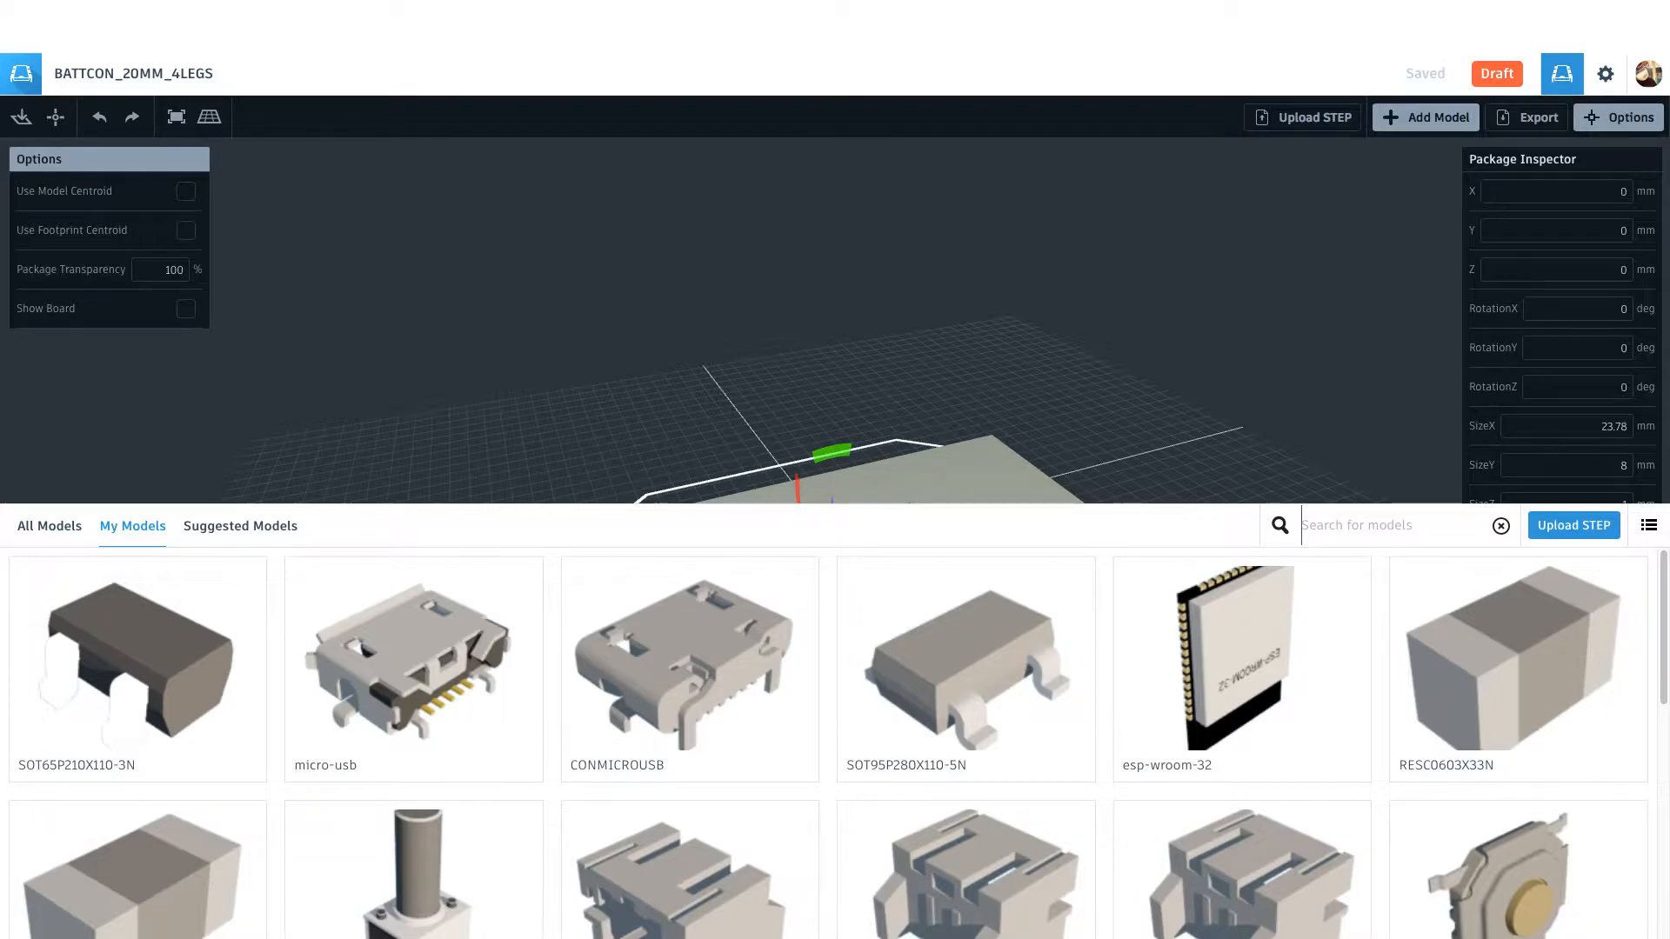
text(COIN)
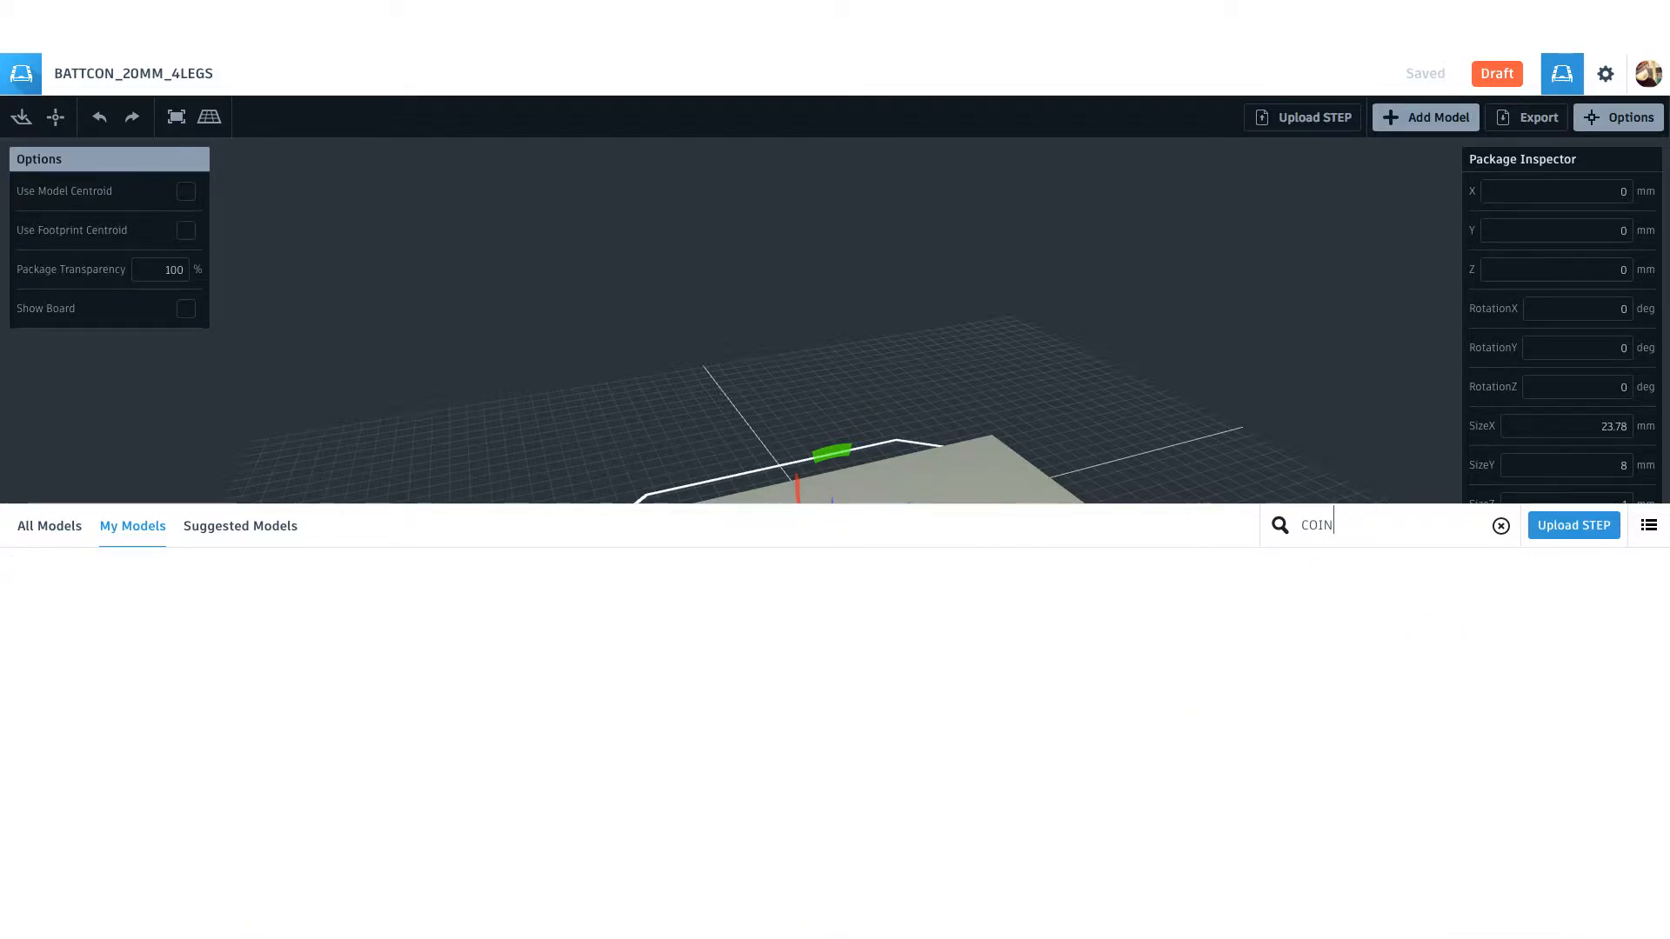
click(240, 526)
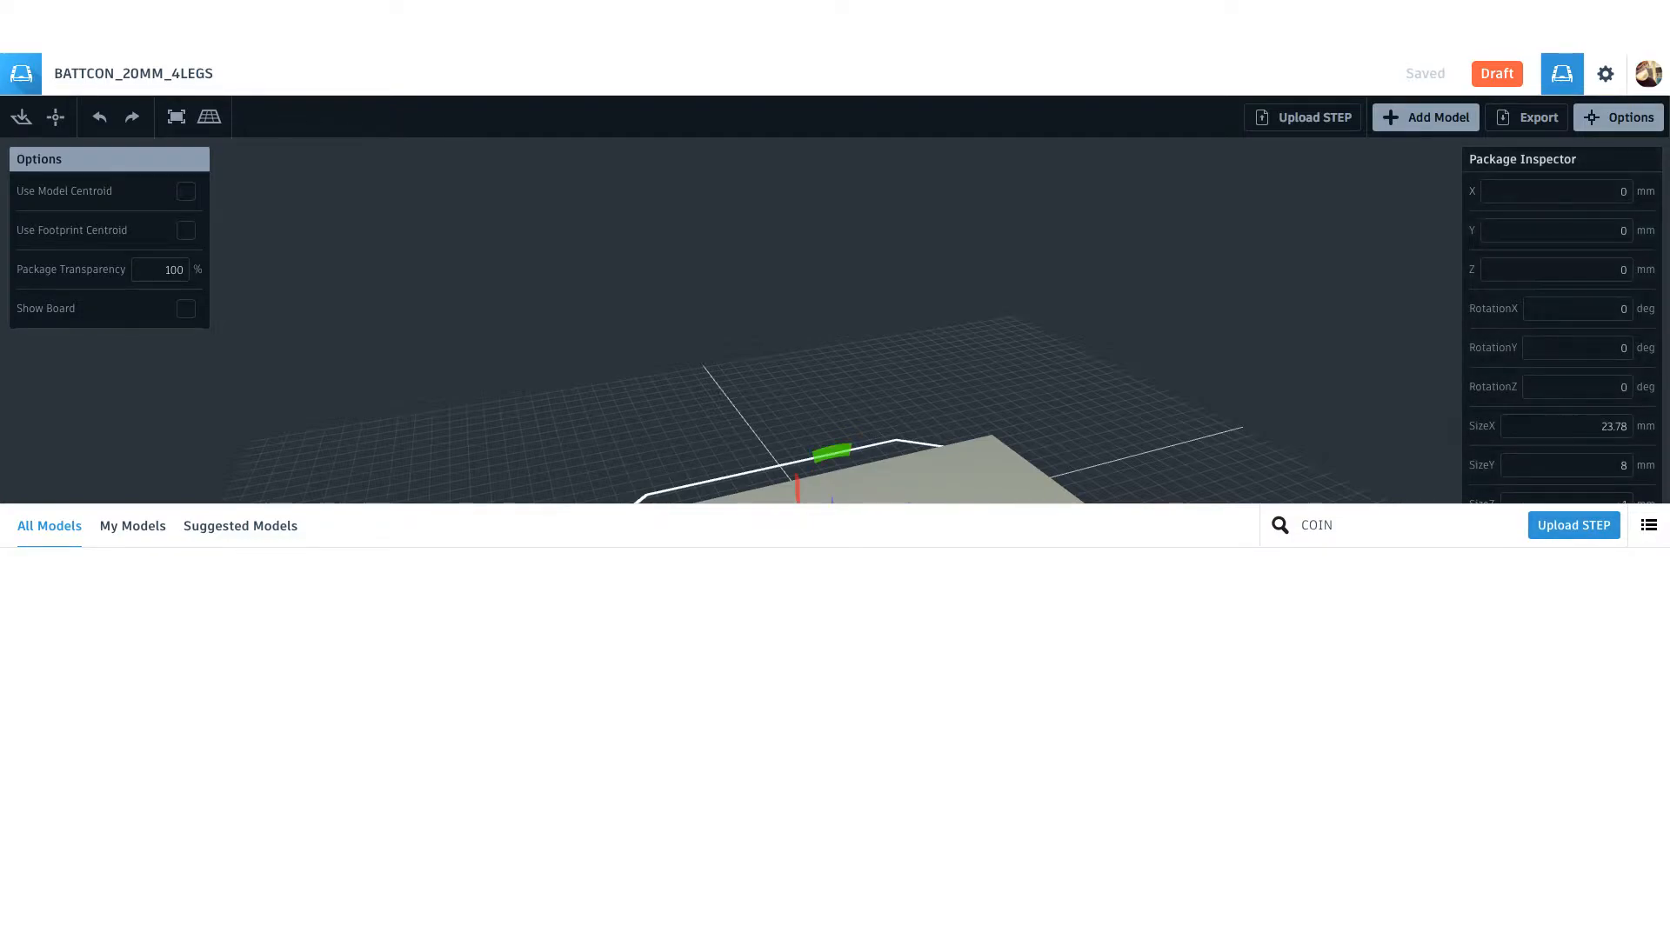
click(1425, 118)
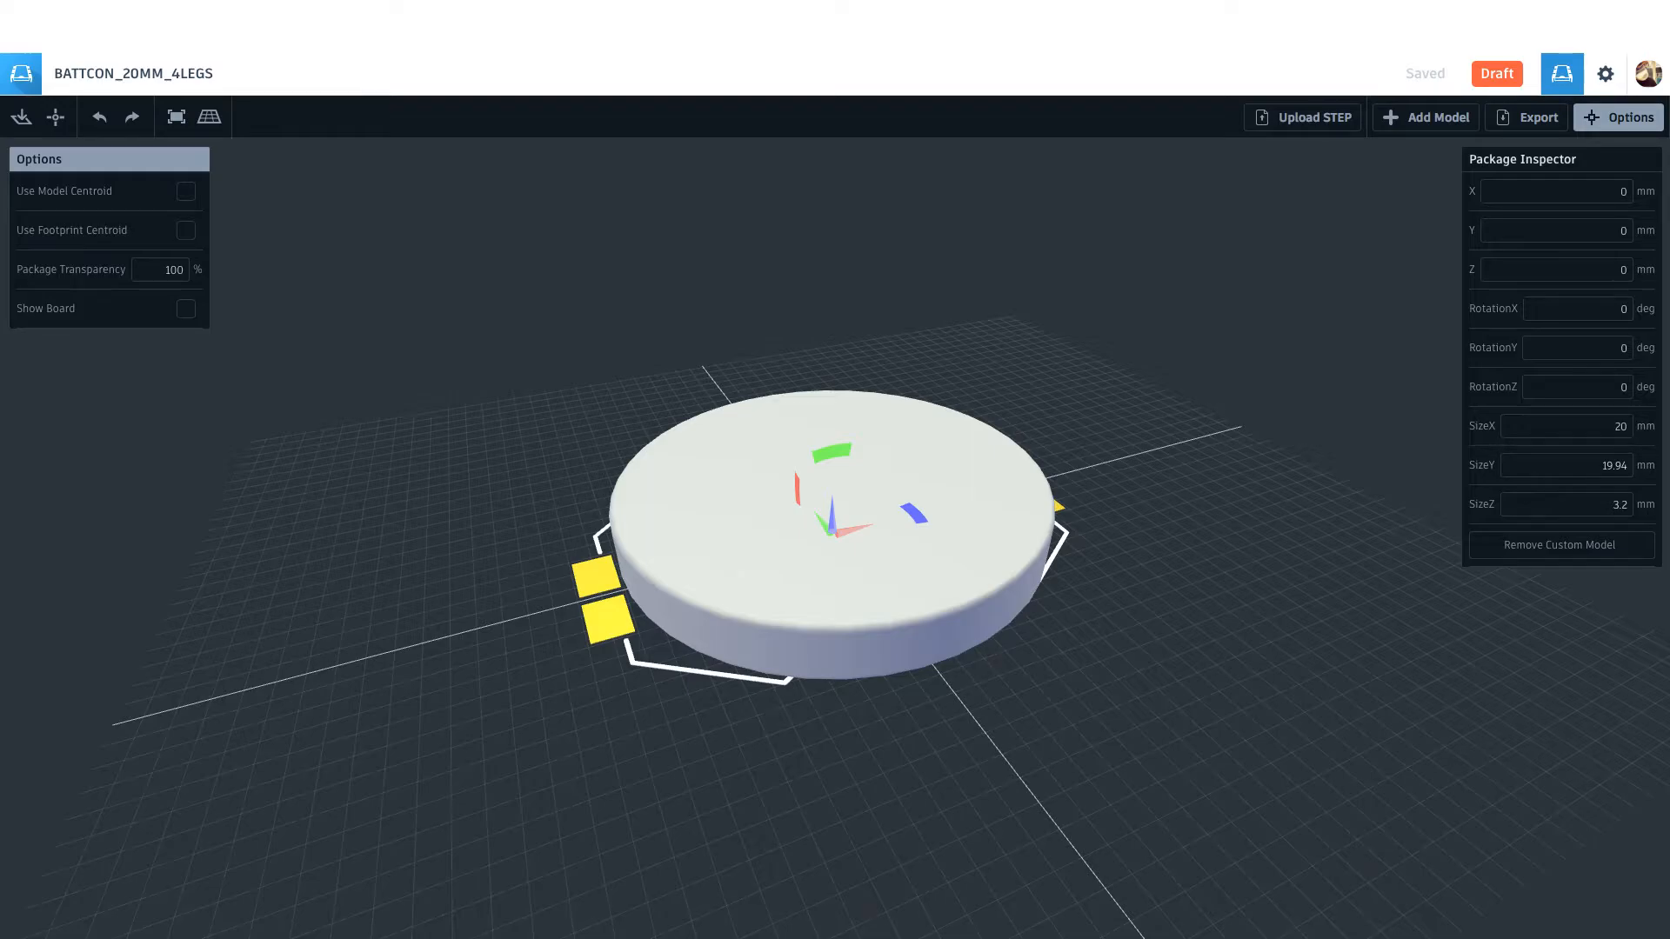
drag(835, 540, 832, 544)
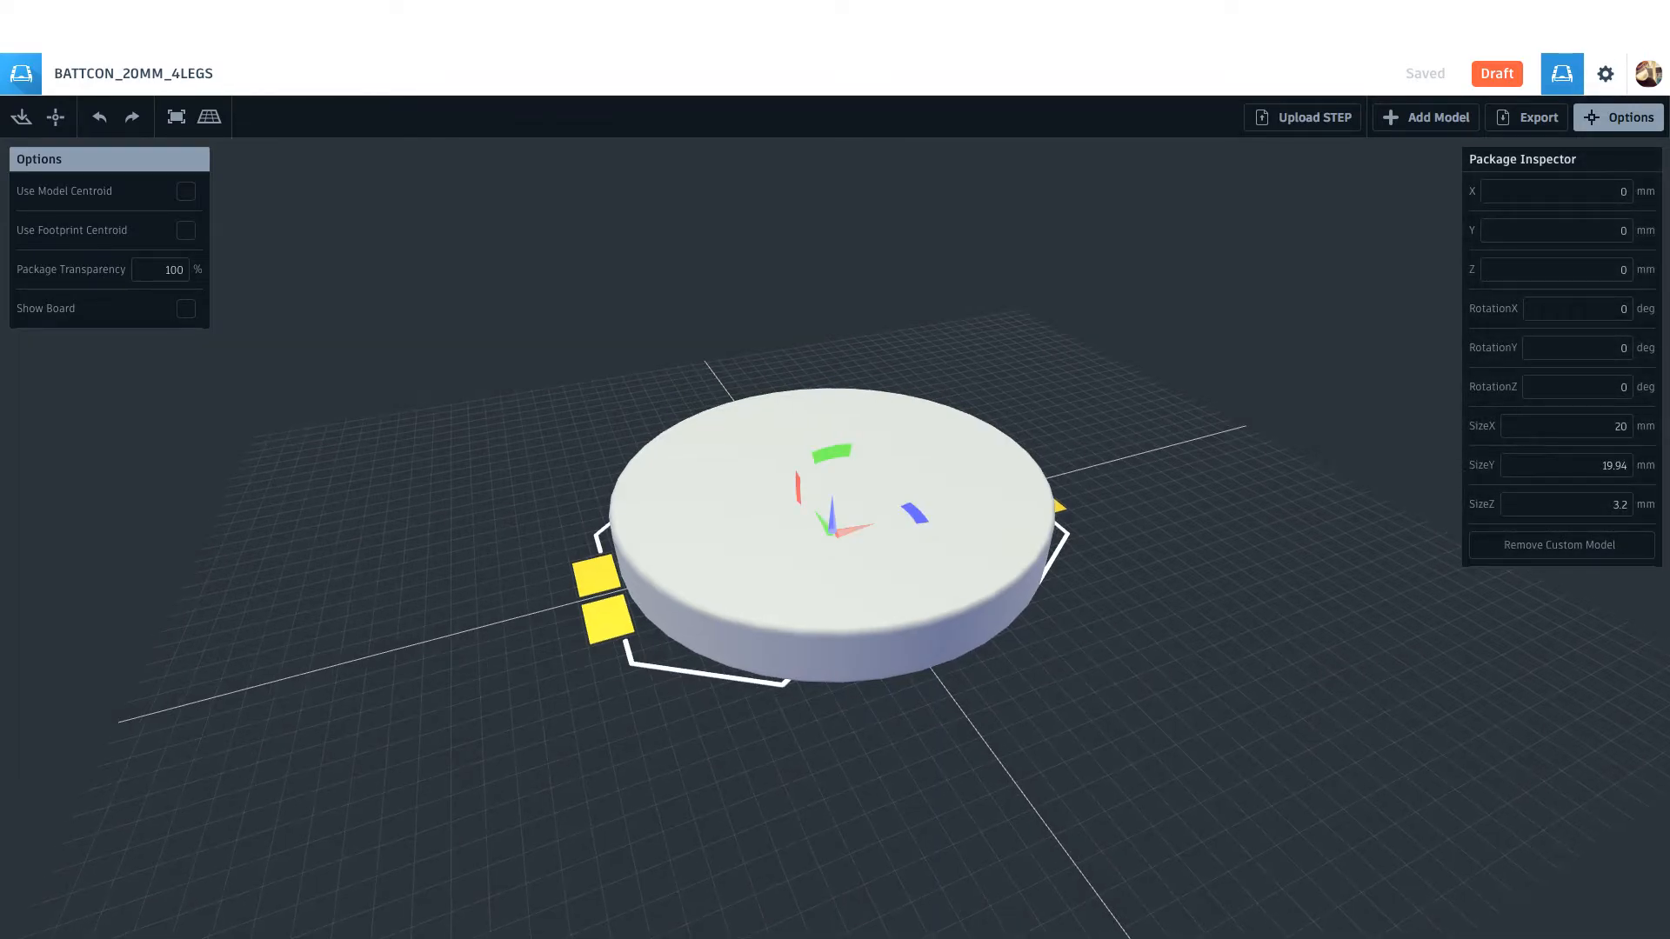
mouse_move(1087, 696)
mouse_down()
mouse_move(1125, 564)
mouse_move(1118, 679)
mouse_move(1132, 697)
mouse_move(1181, 632)
mouse_move(1269, 658)
mouse_move(1287, 631)
mouse_move(1100, 689)
mouse_move(1033, 633)
mouse_move(1031, 675)
mouse_move(1070, 711)
mouse_up()
Step: Switch to Fusion 360 and hide the coin cell body in the BAT-HID-001 design
click(904, 539)
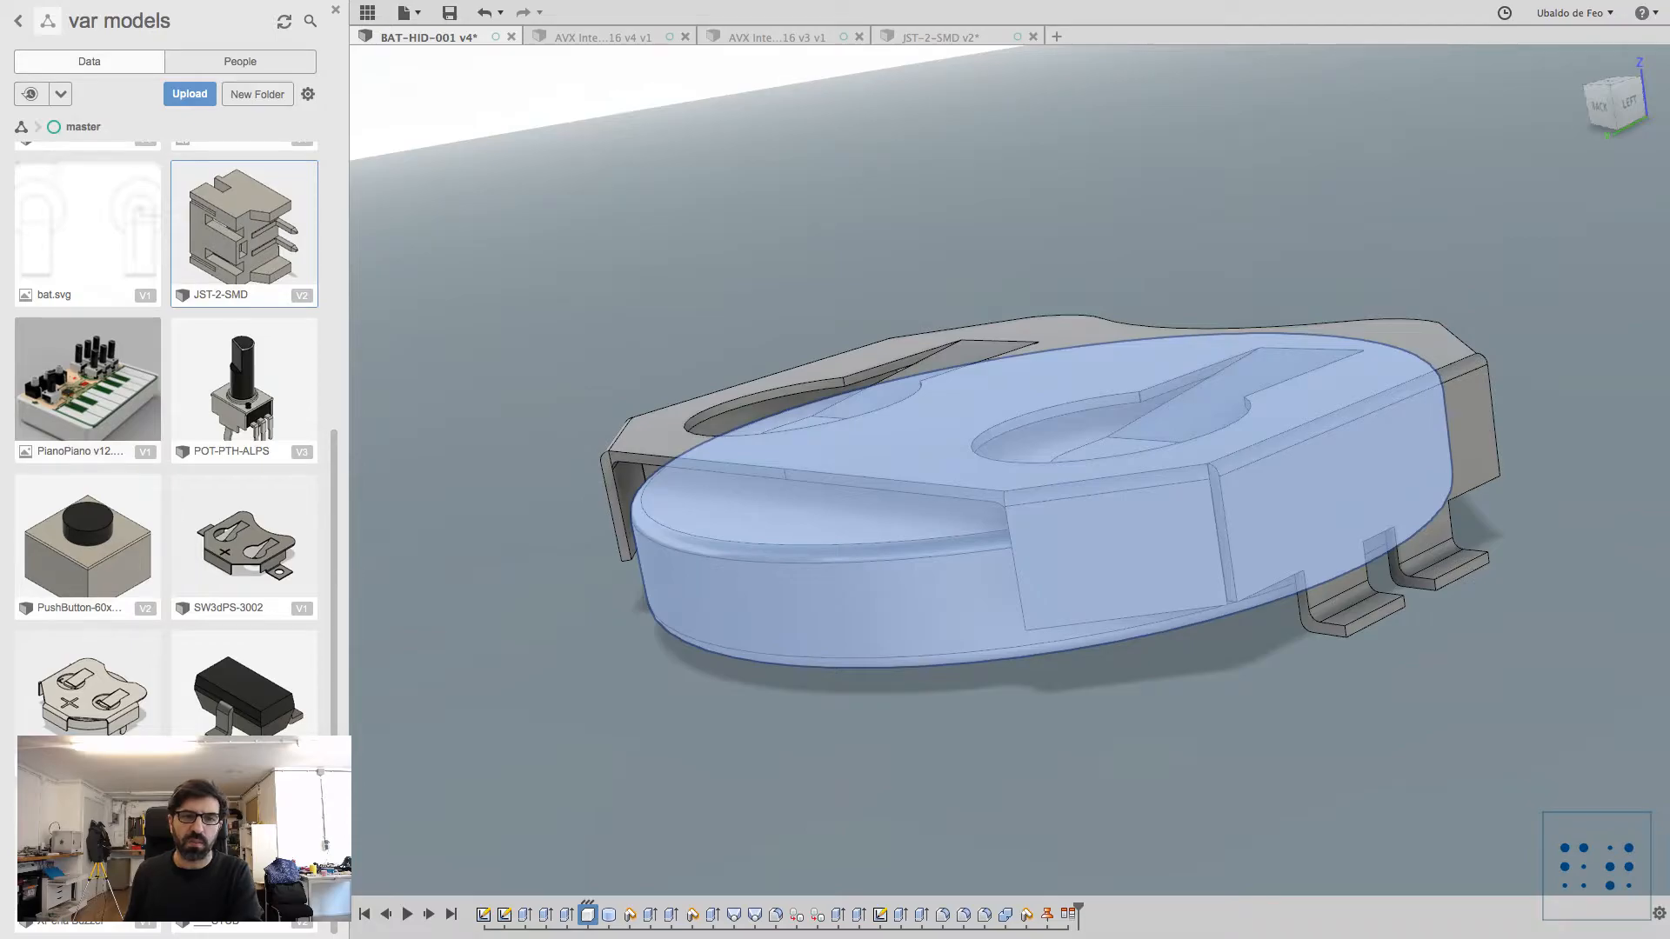
key(v)
key(Escape)
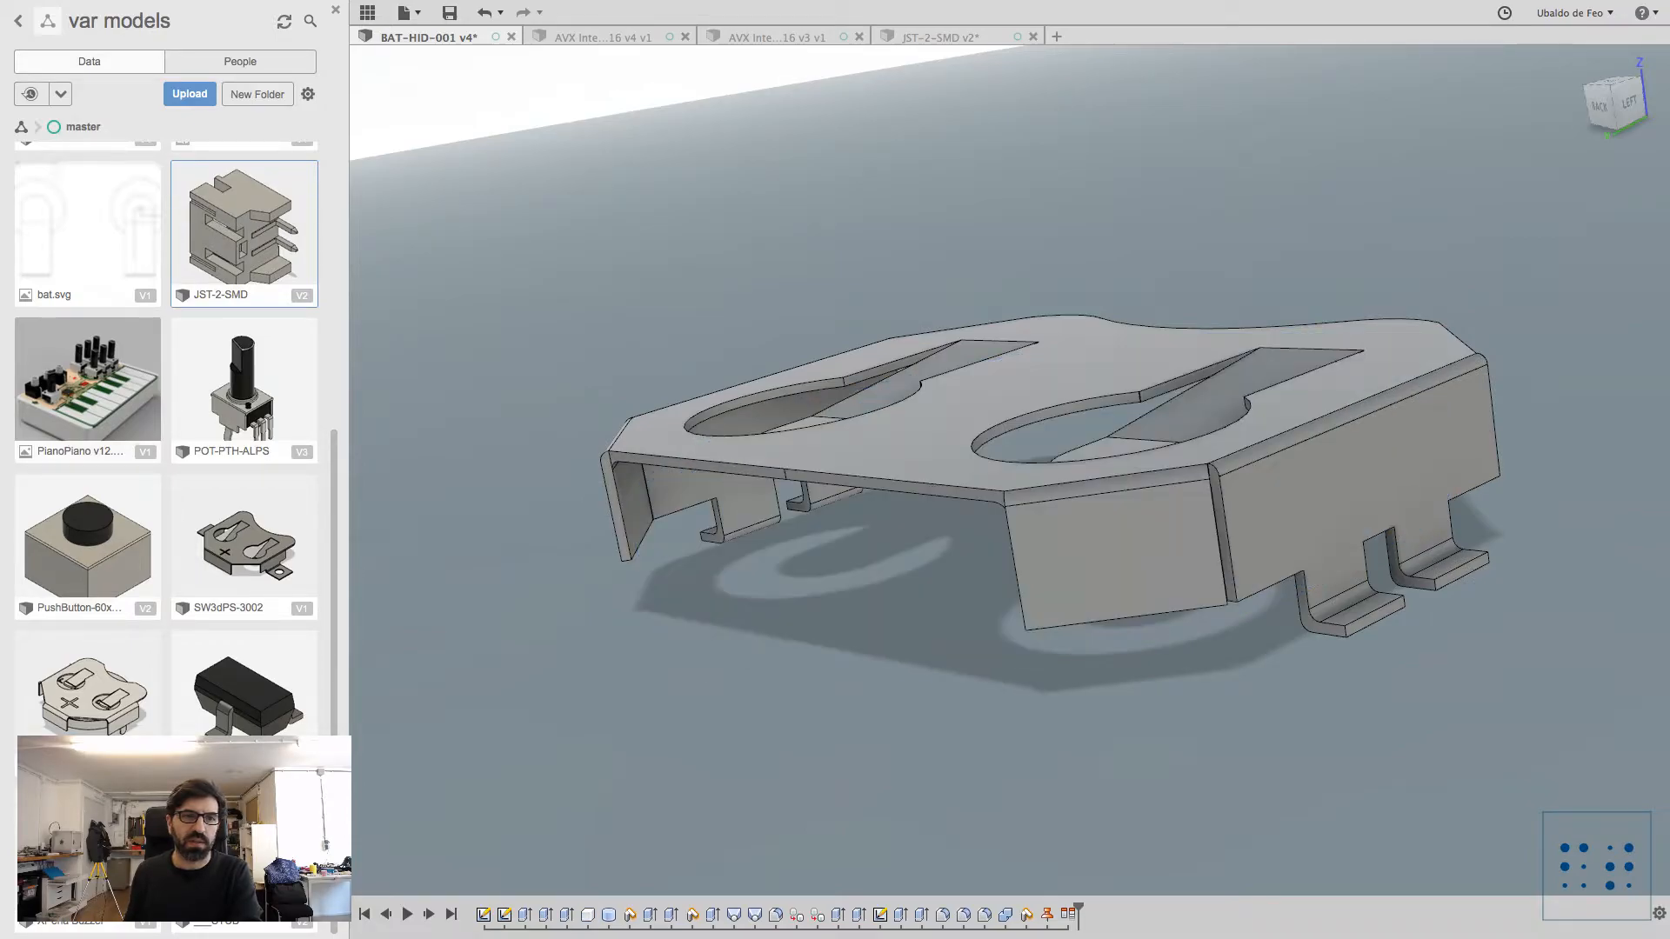
Step: Complete the operation on the metal holder body and toggle its visibility off and on to check its geometry
double_click(1105, 547)
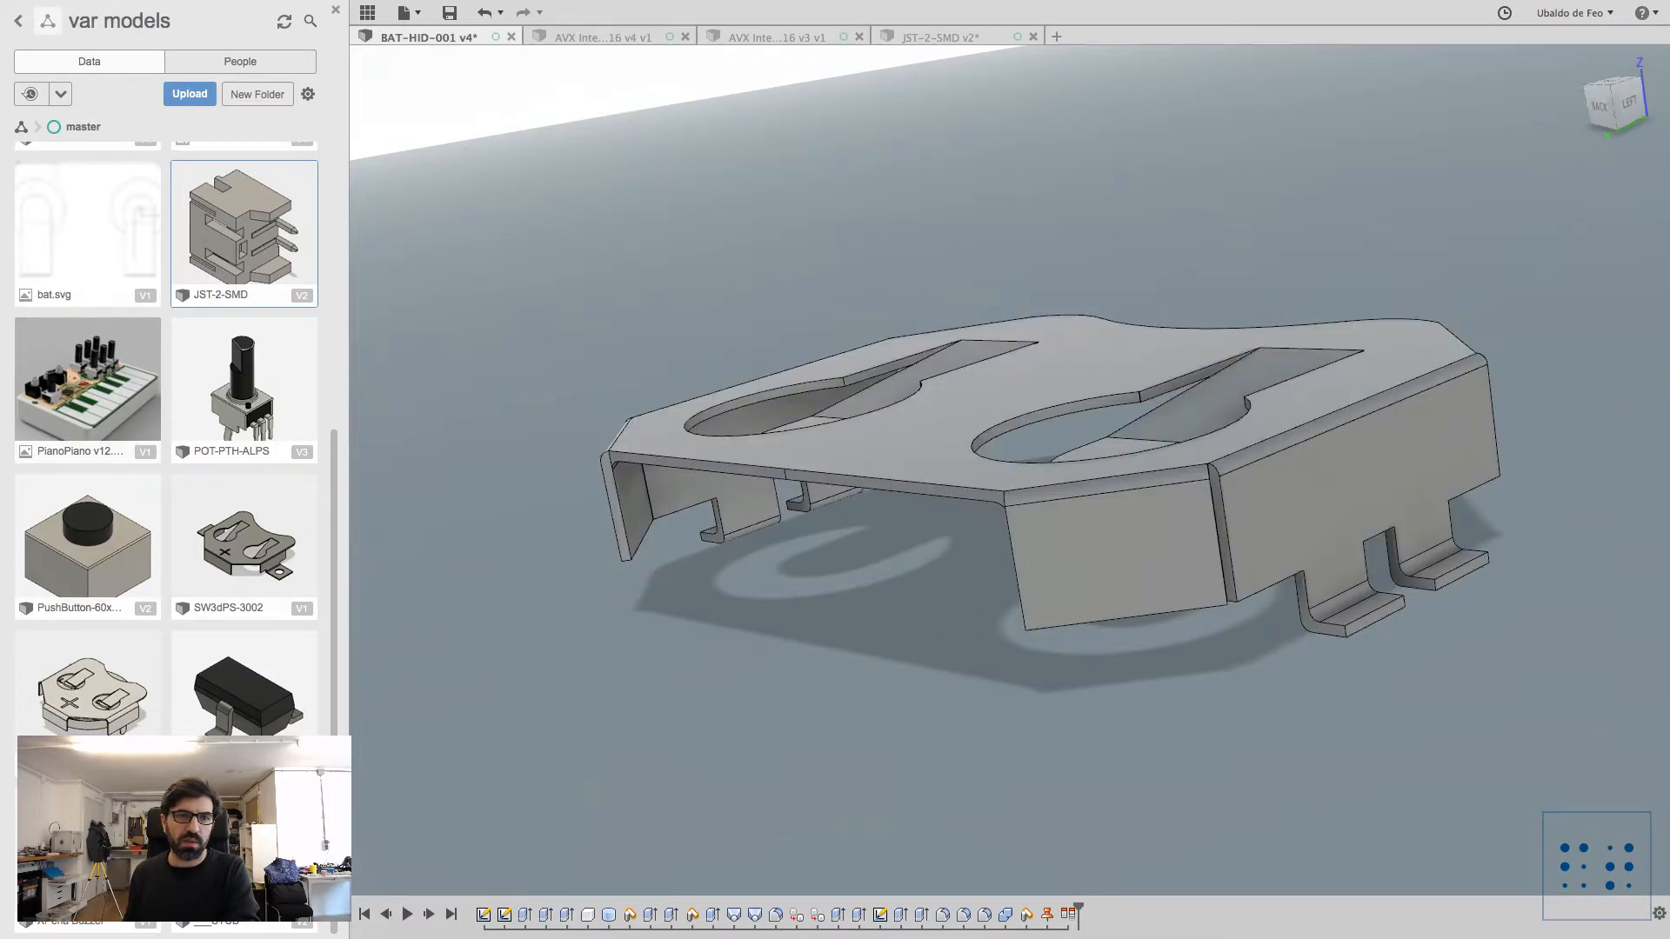
key(Return)
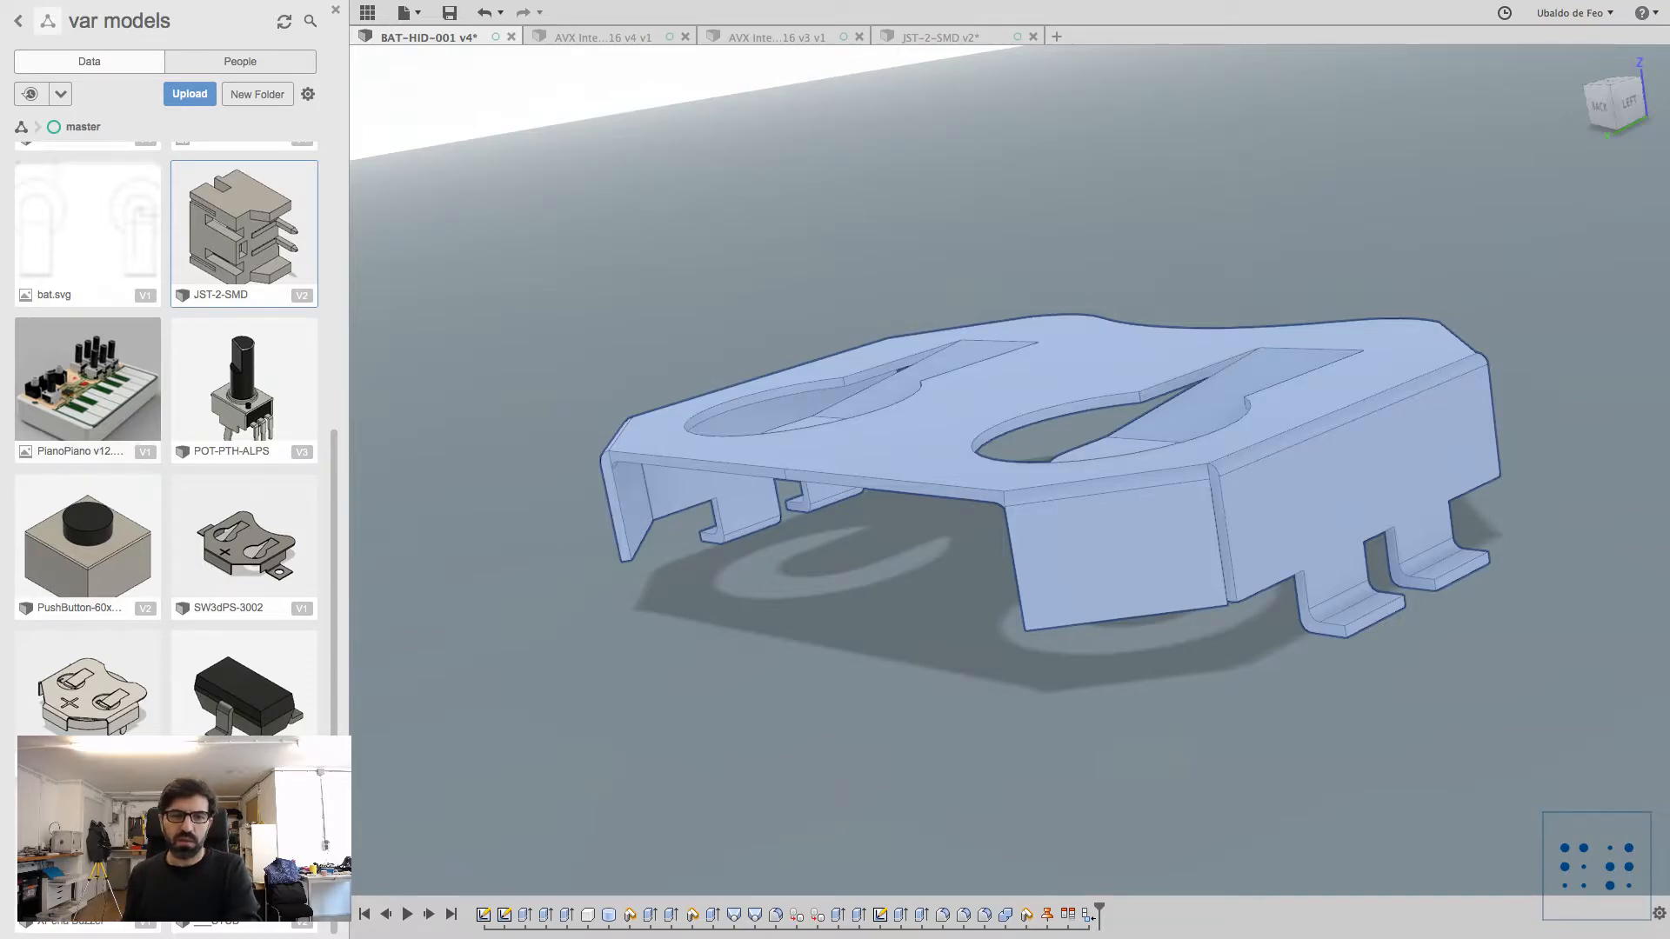
key(v)
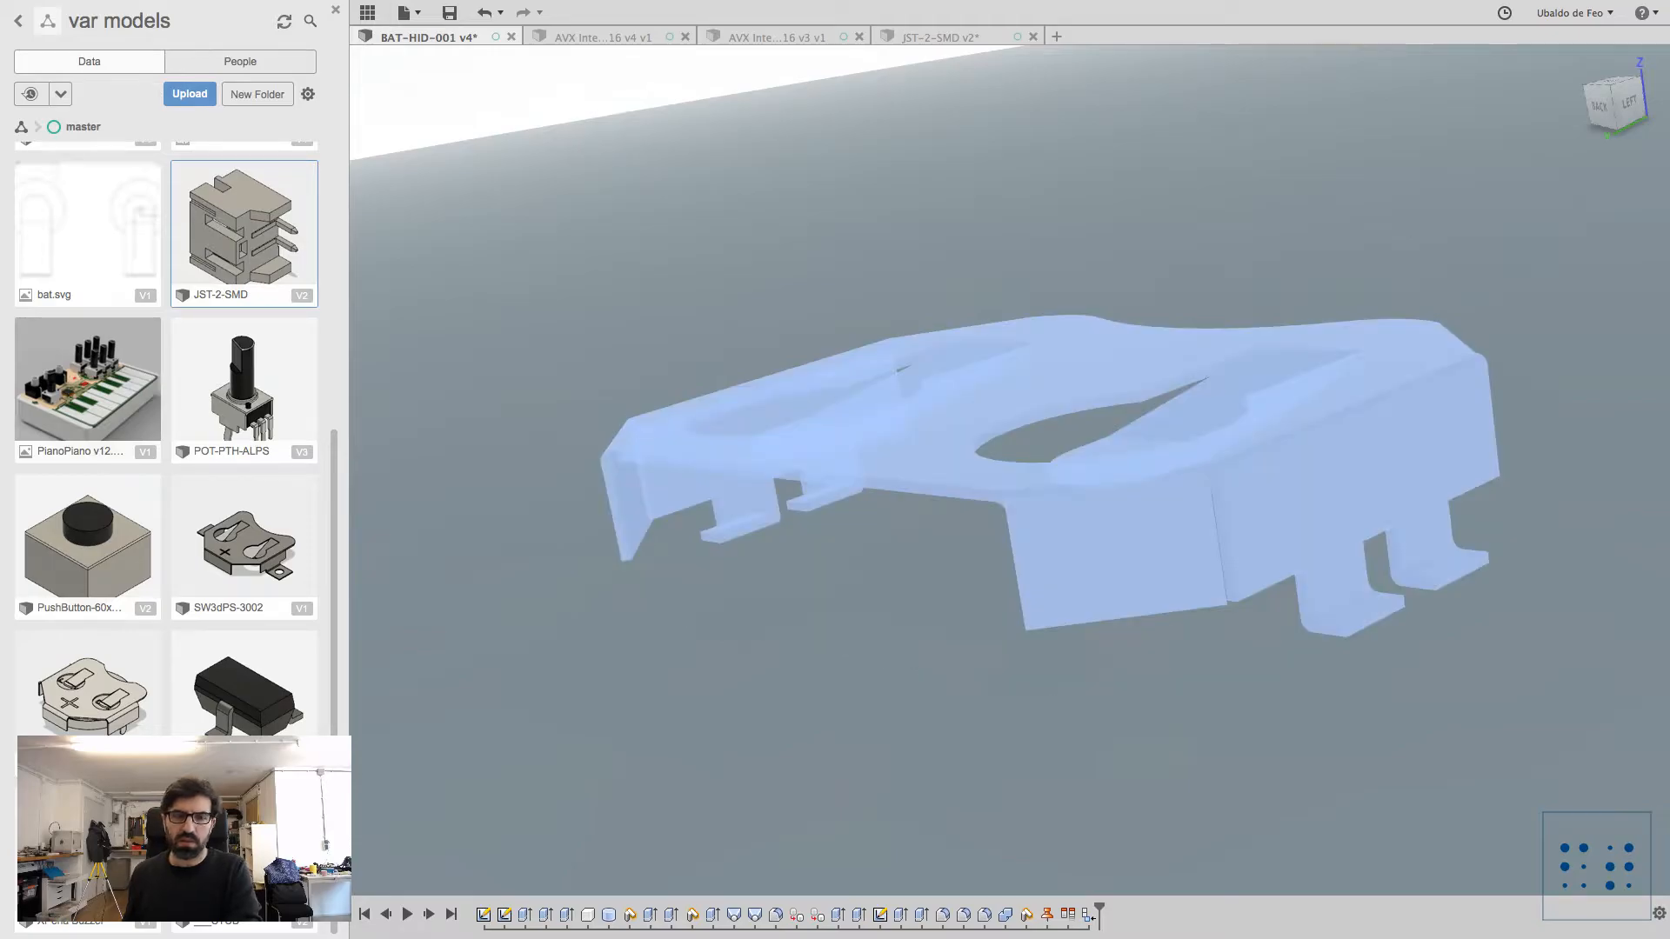
key(v)
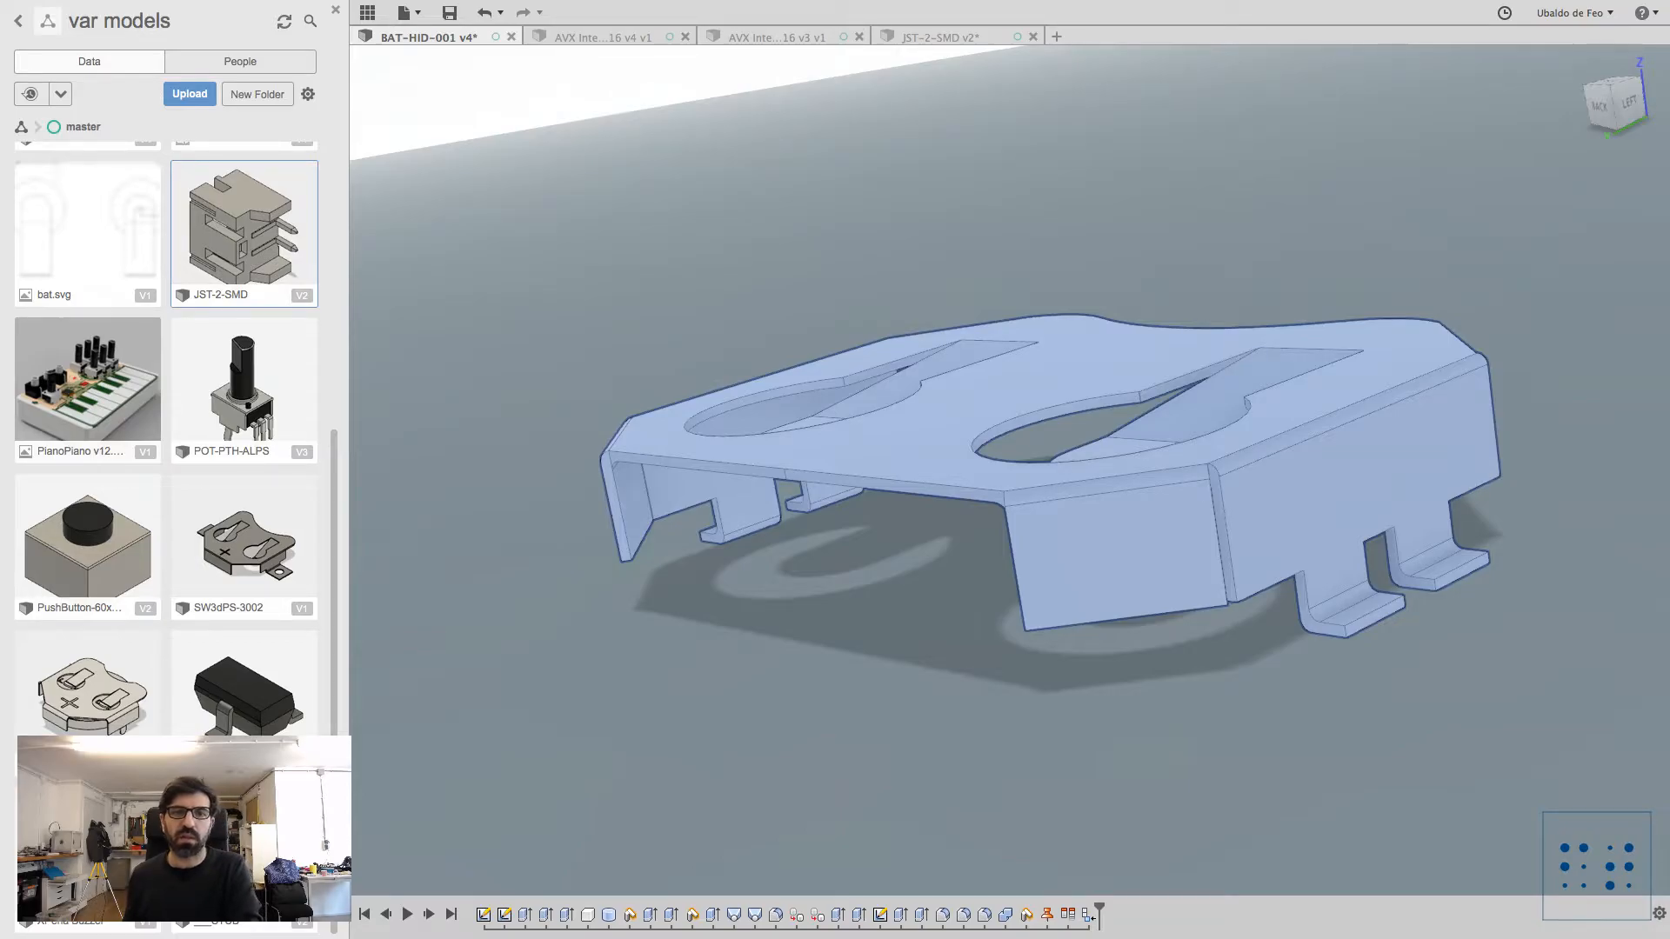
key(Escape)
key(super+a)
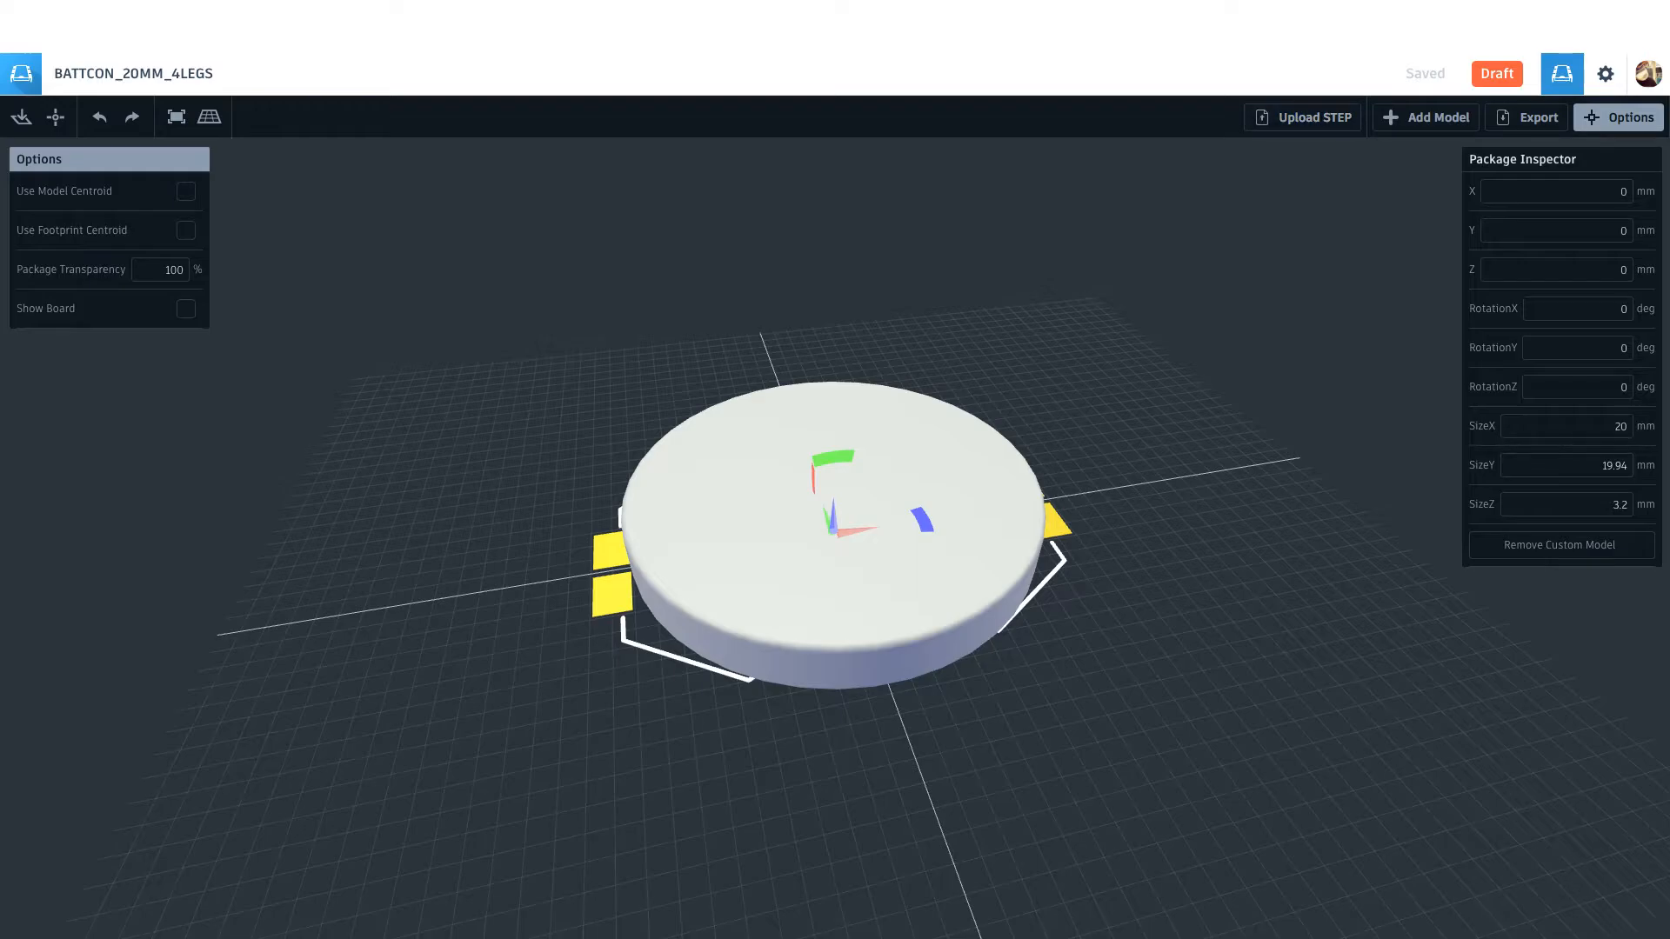
Step: Return to the package editor and examine how the coin cell model sits over the footprint's pads and outline
drag(696, 765, 1448, 717)
drag(1273, 814, 1250, 872)
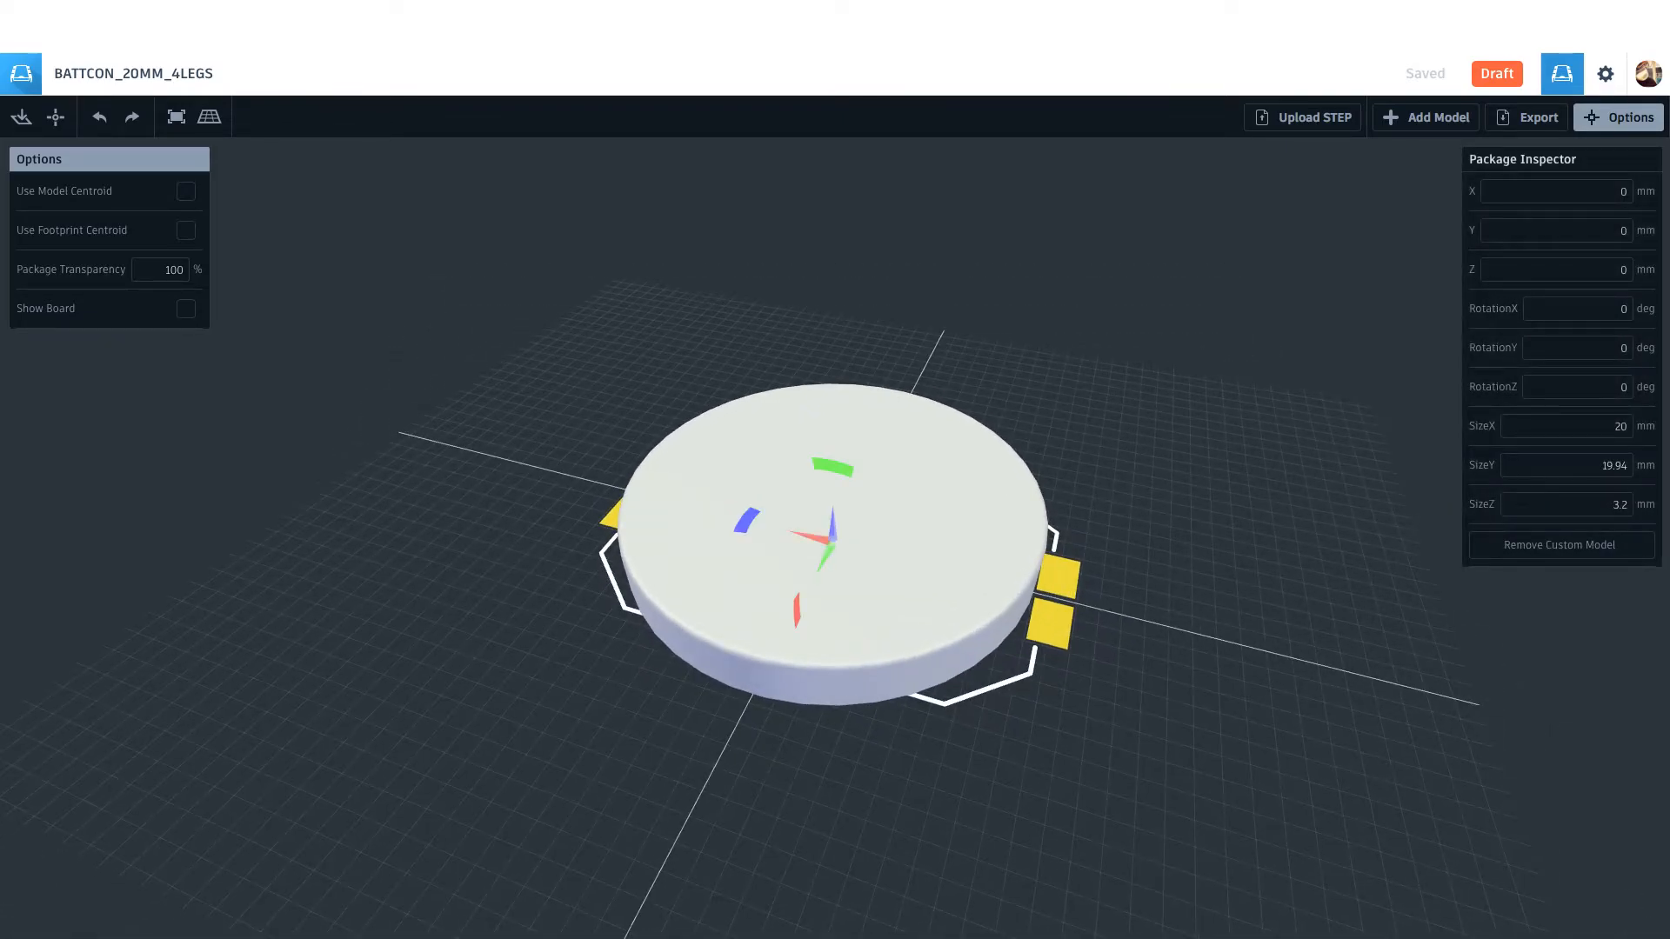
drag(1249, 872, 1268, 843)
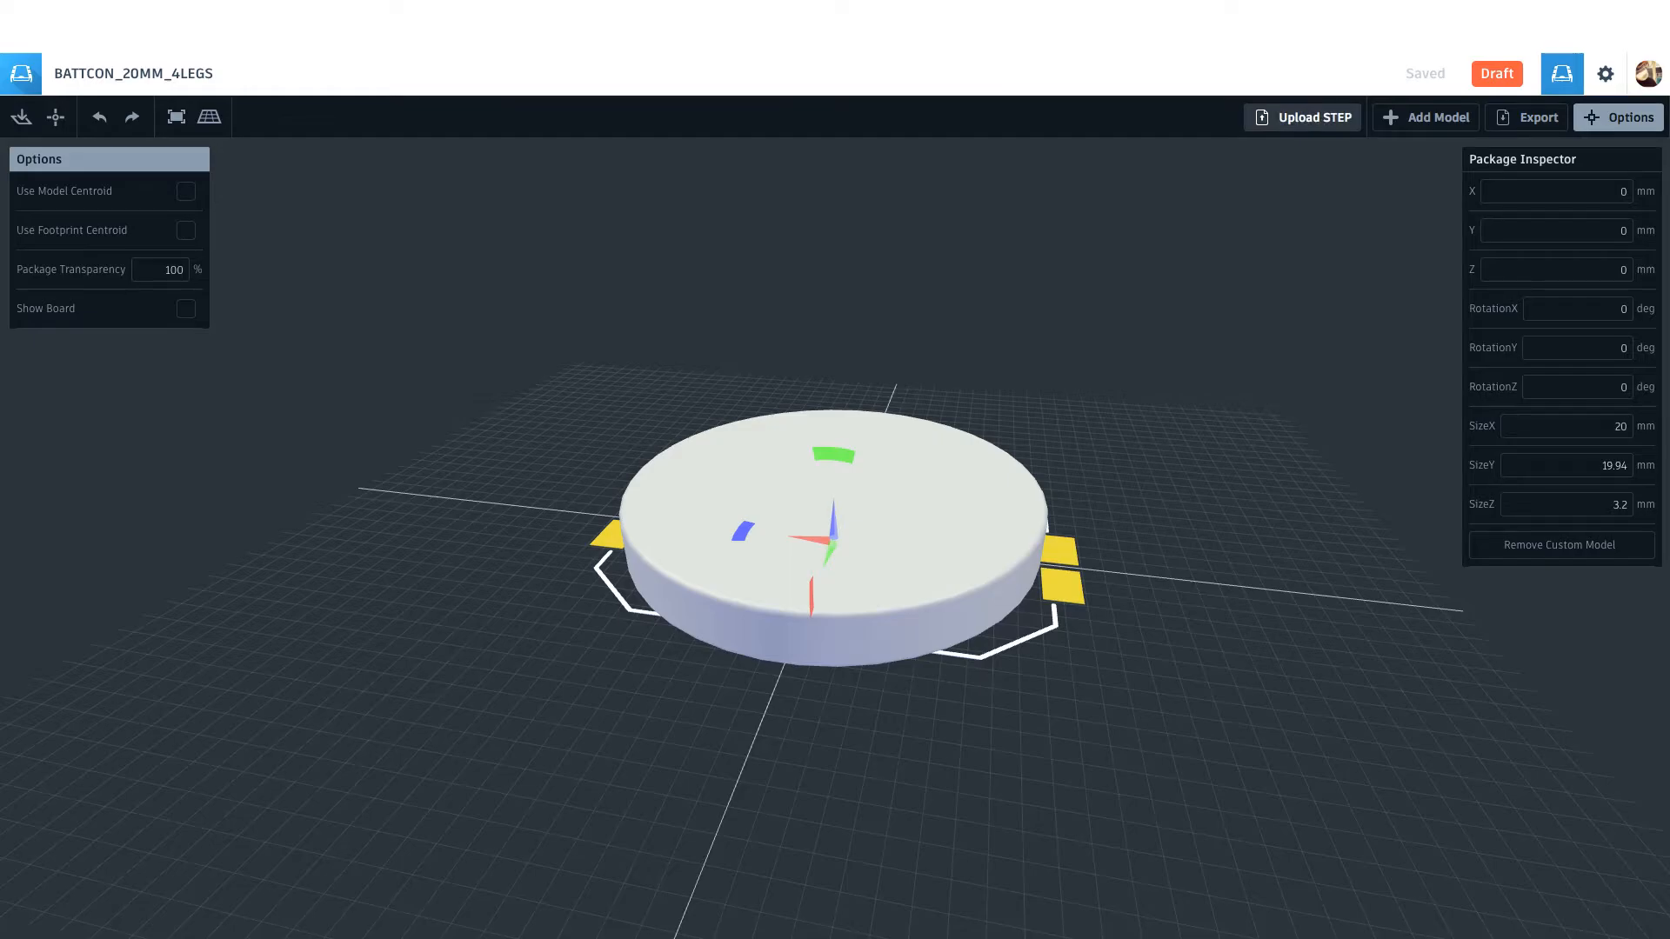
drag(1252, 435, 1294, 470)
drag(878, 644, 835, 539)
click(835, 540)
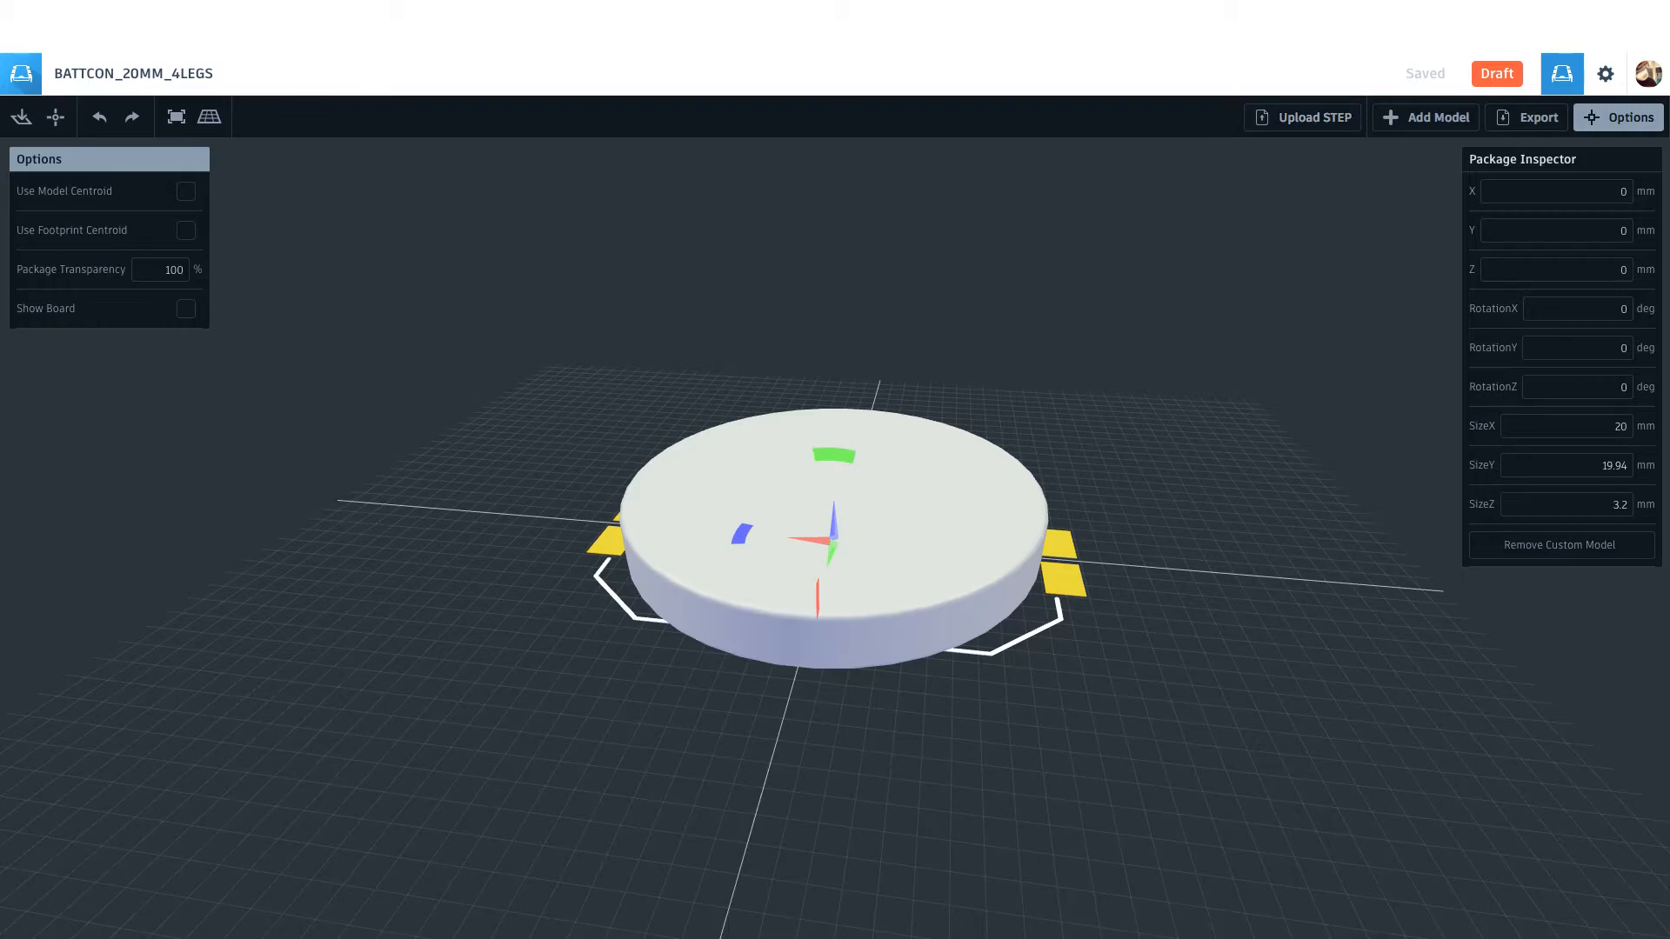
drag(922, 557, 937, 555)
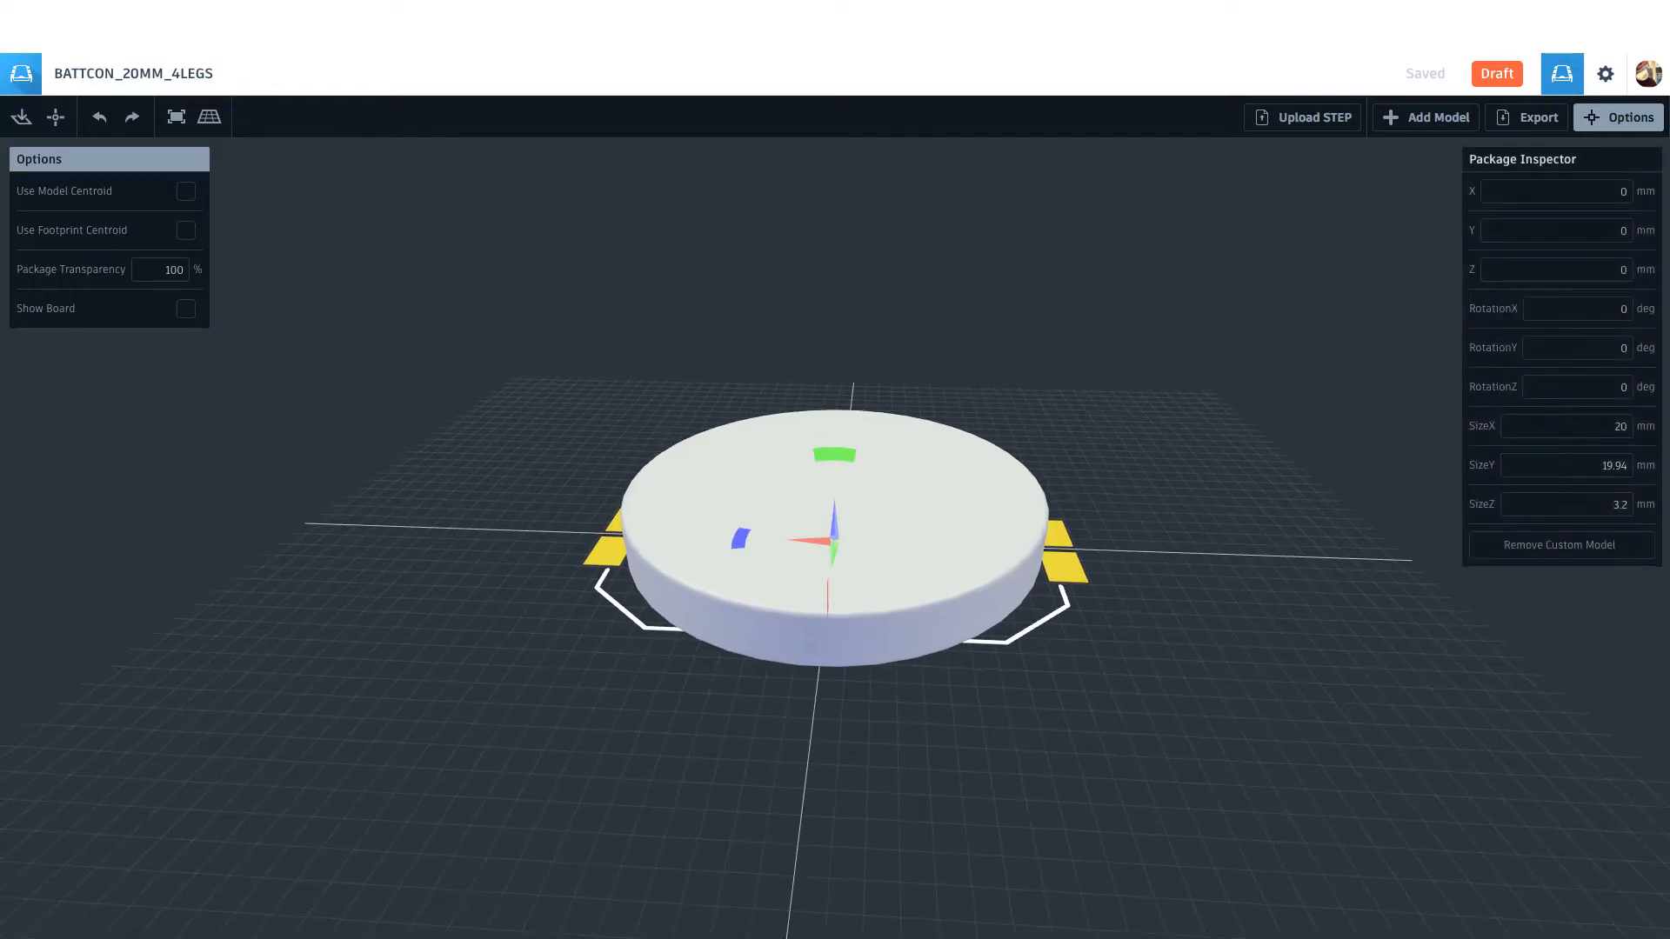
Step: Undo the assignment of the custom coin cell model to the package
key(ctrl+z)
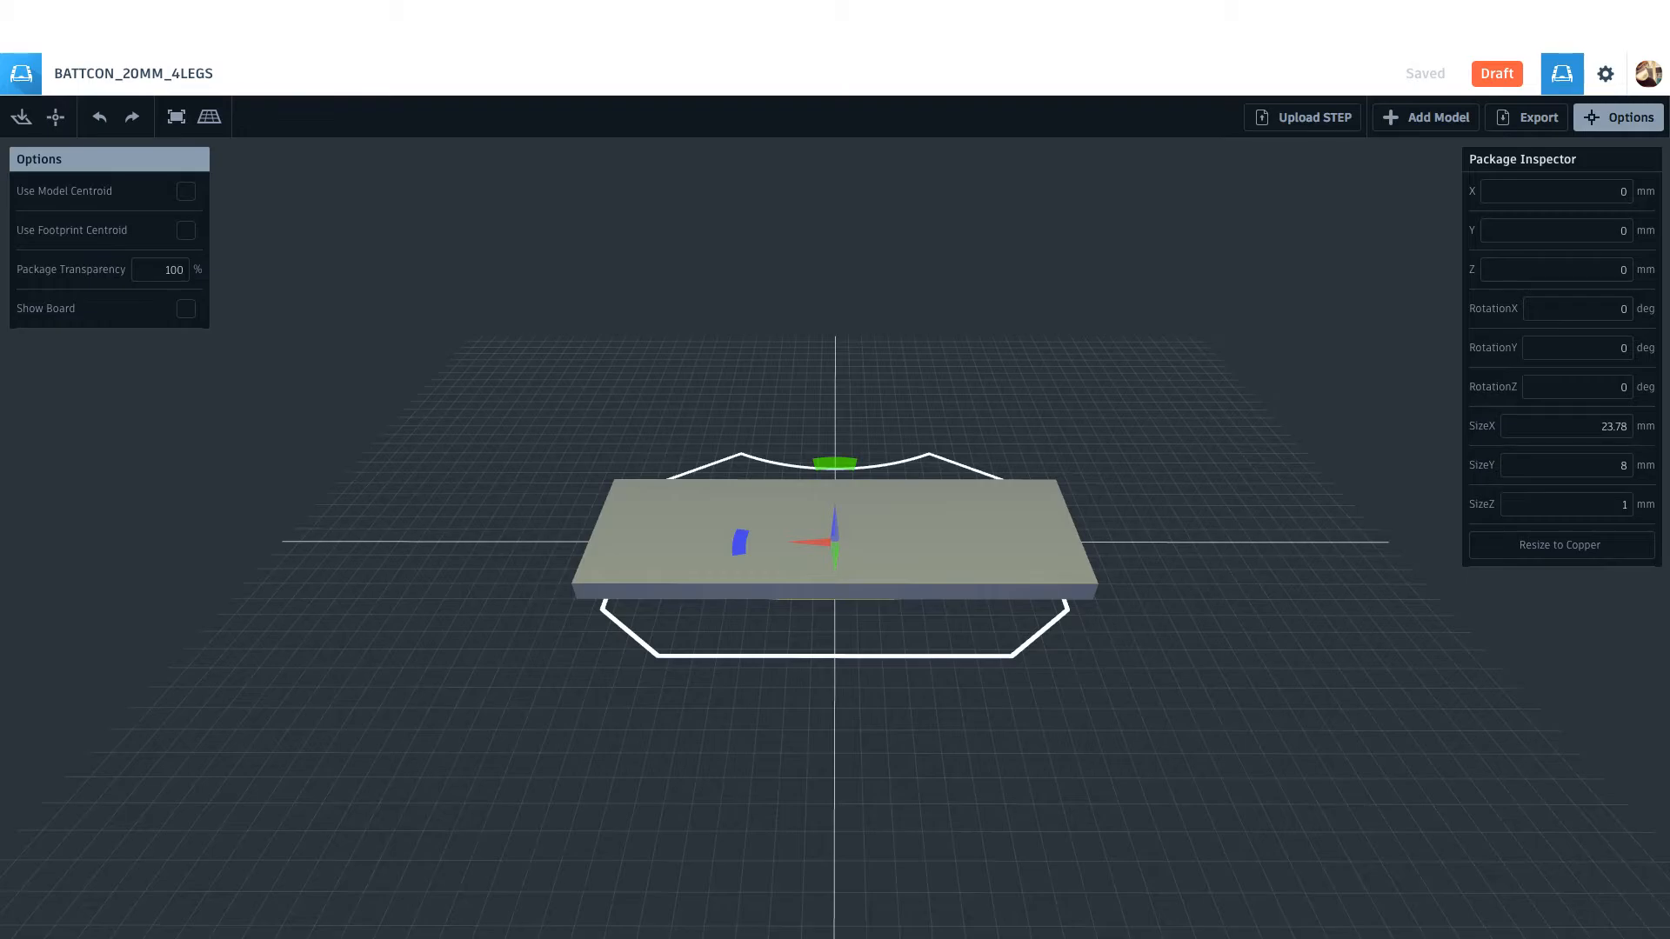
drag(1174, 348, 1200, 319)
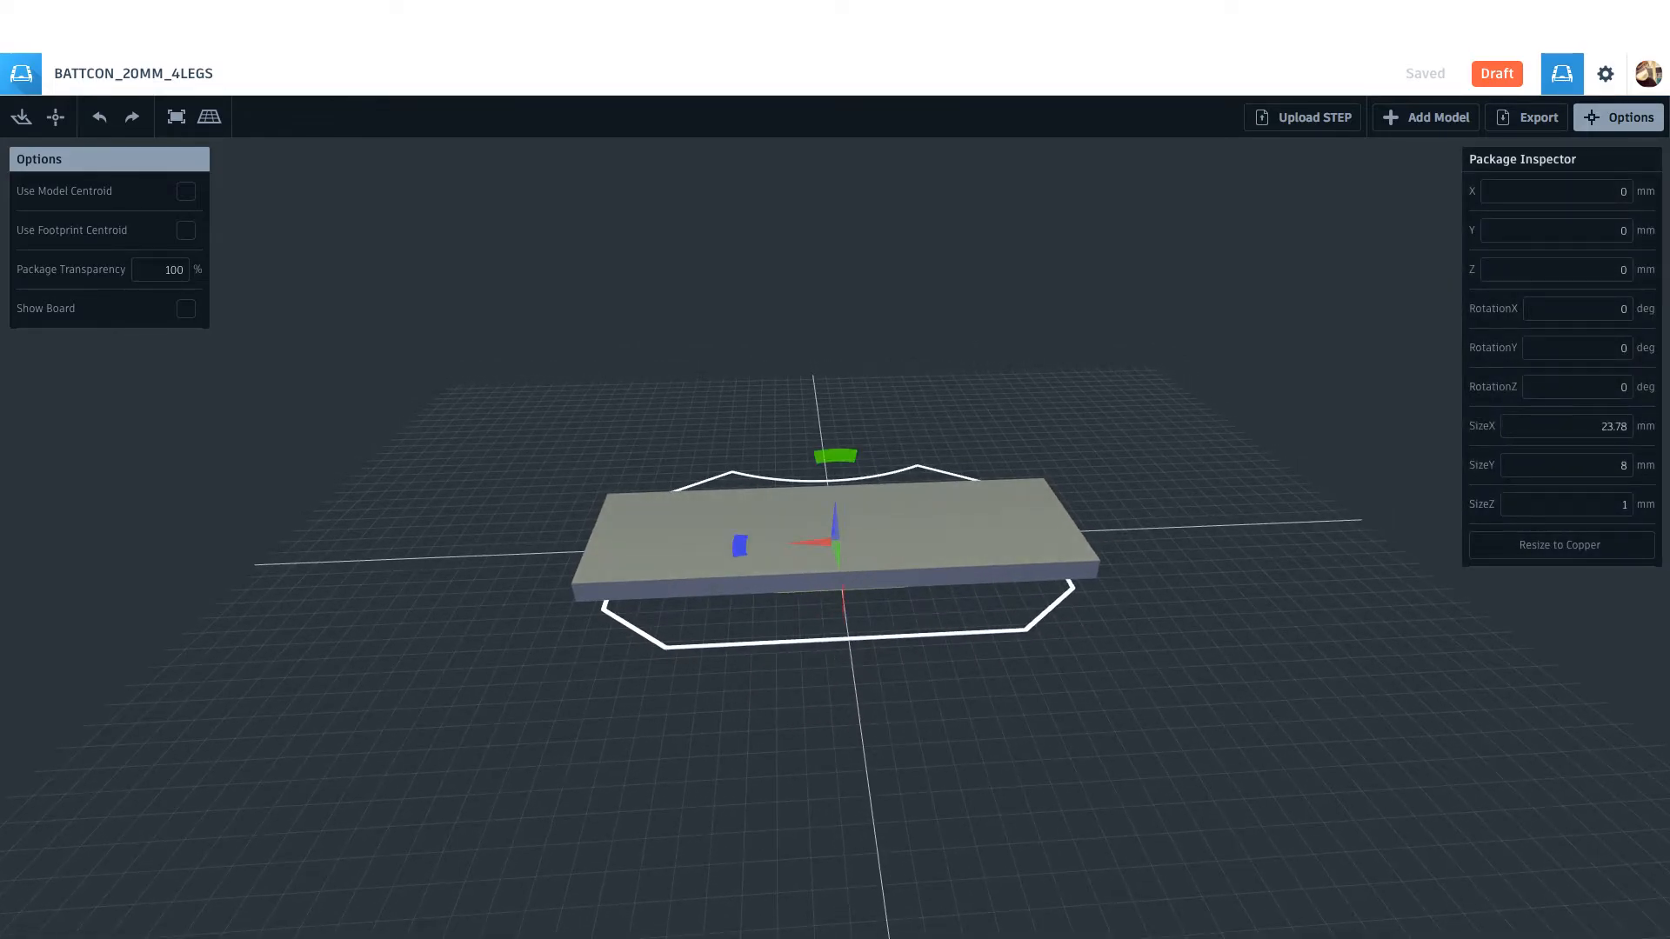
mouse_move(1200, 319)
mouse_down()
mouse_move(1200, 301)
mouse_move(1200, 319)
mouse_up()
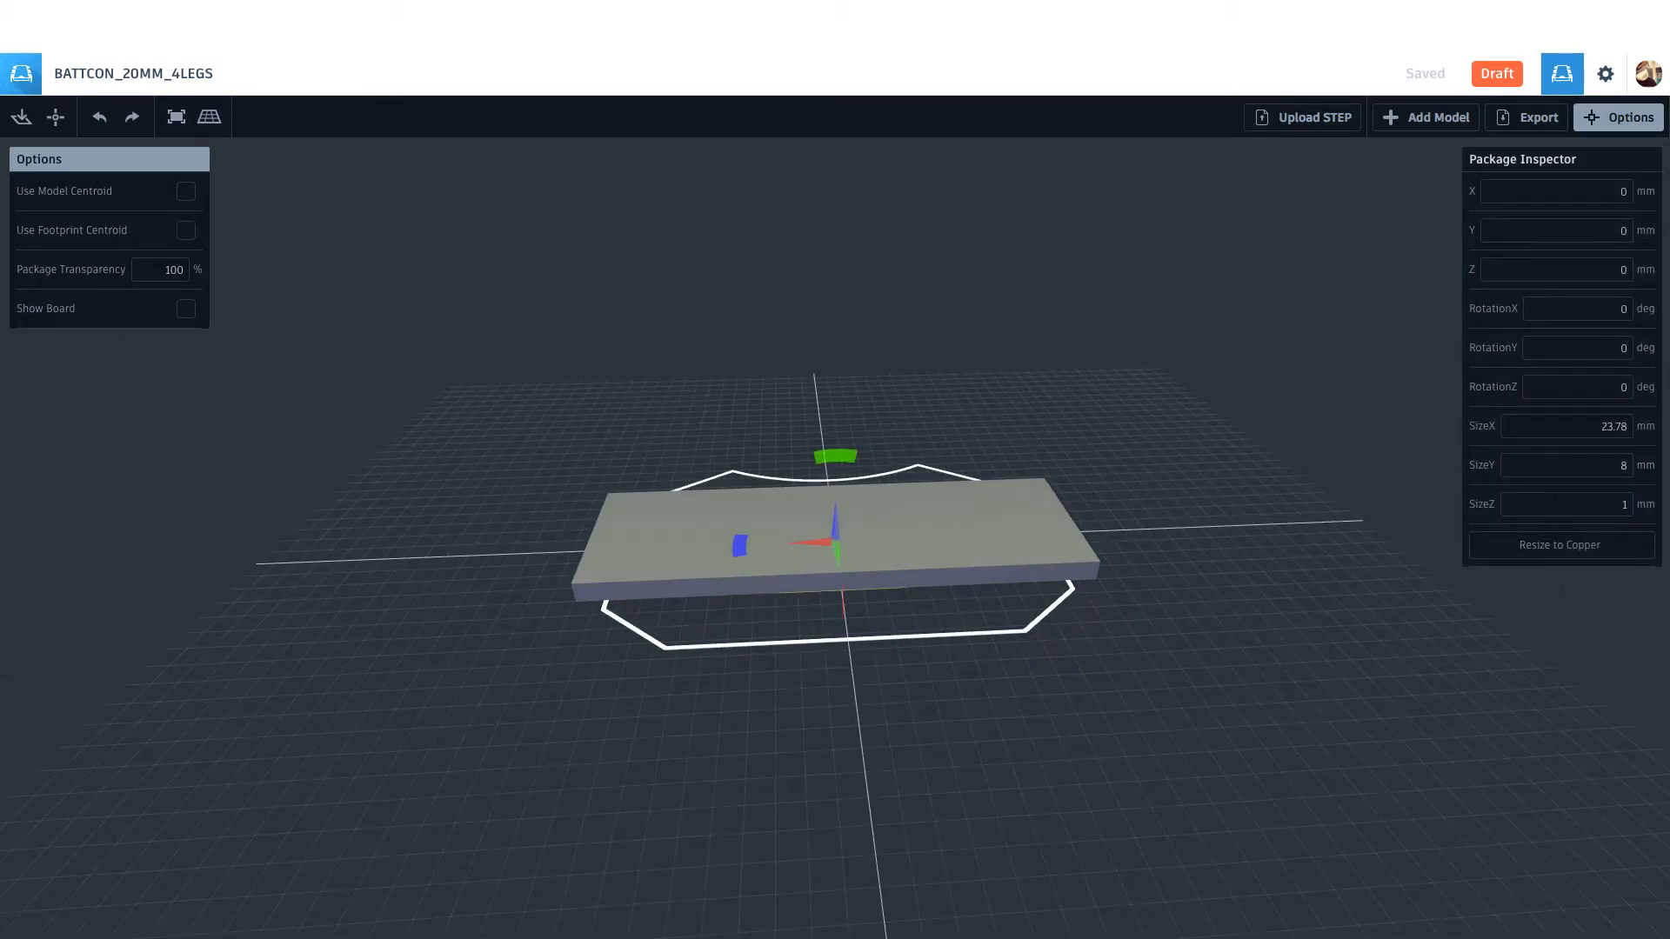
Step: Check the package editor page's errors in the browser's web inspector console and close the inspector
key(super+alt+u)
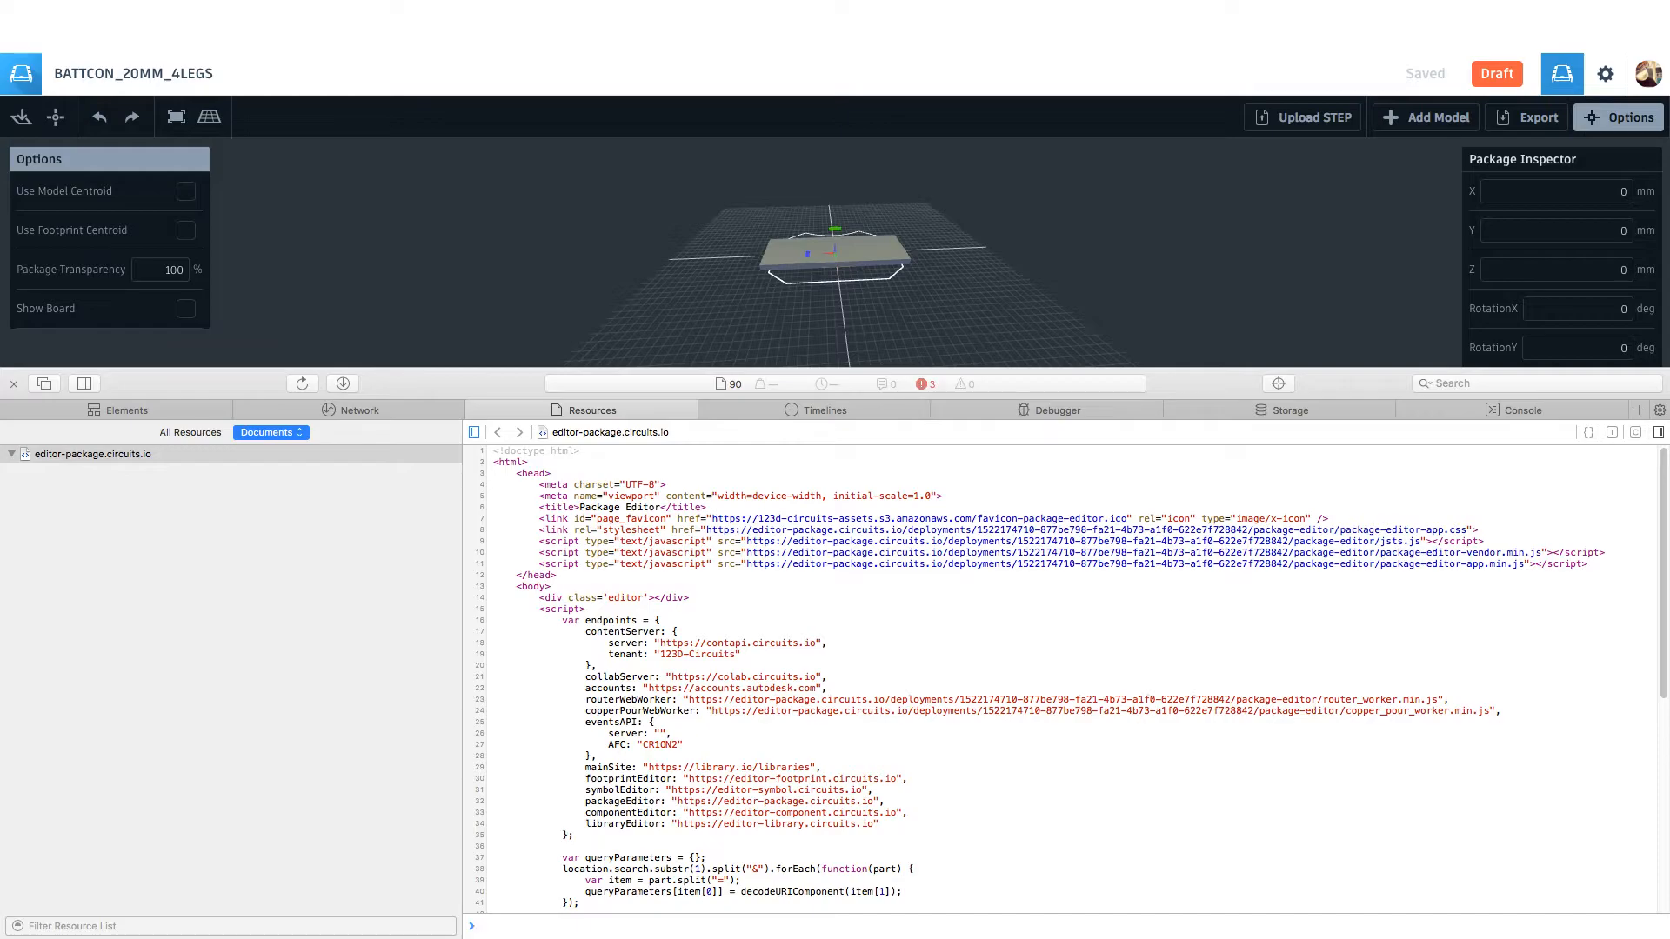
click(923, 383)
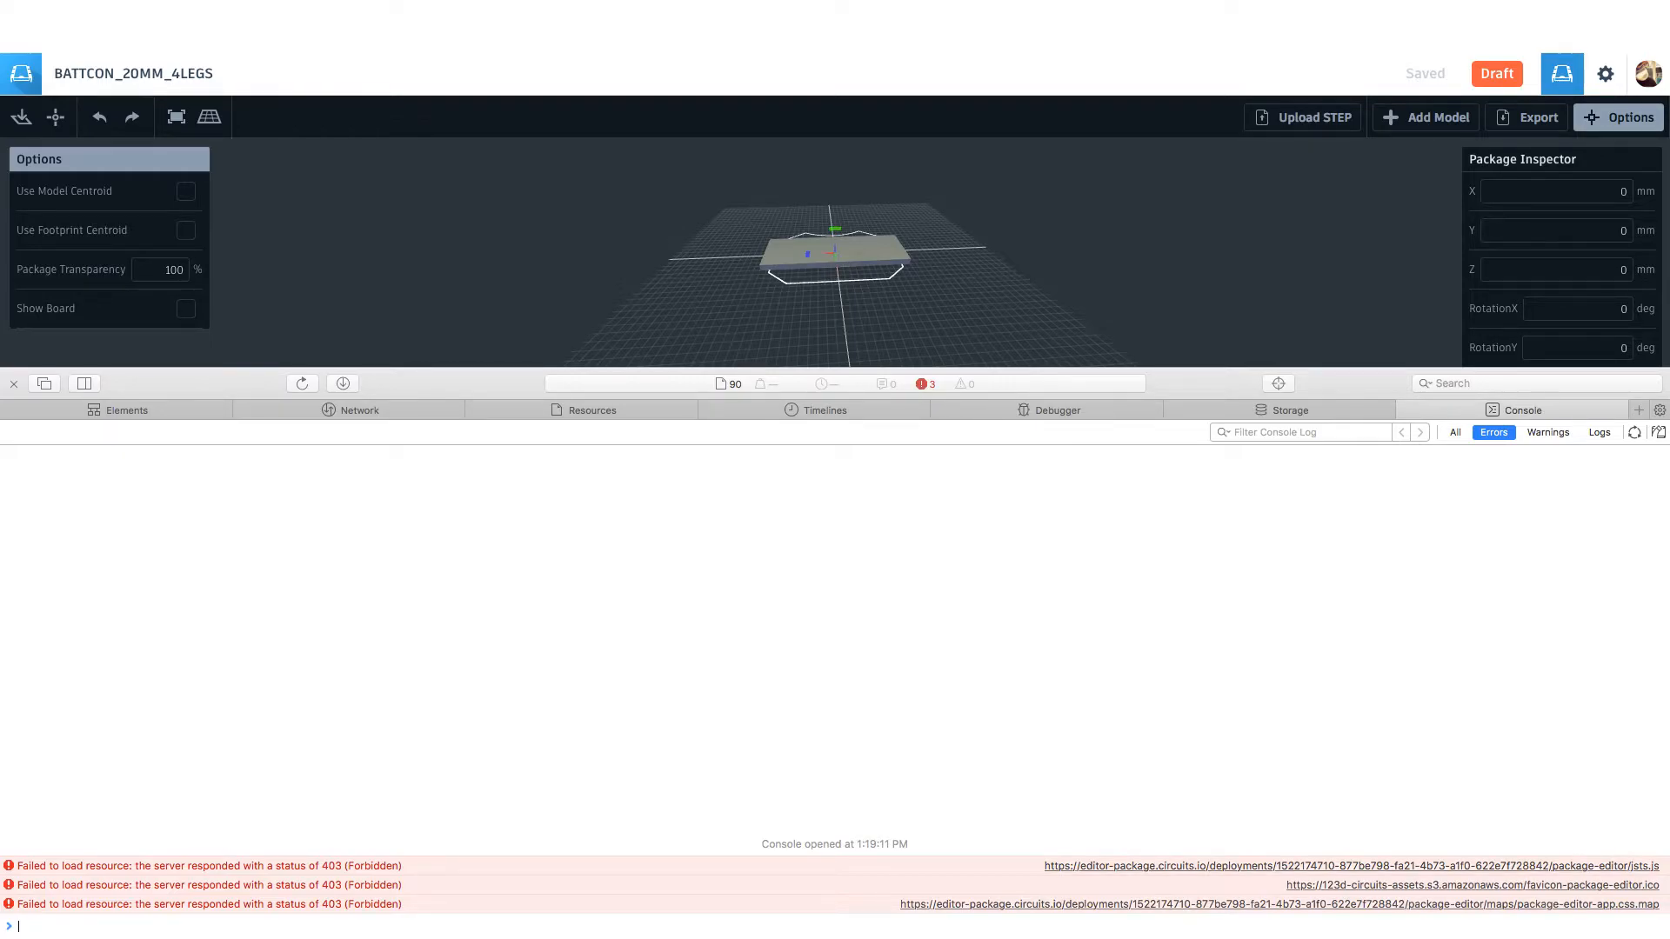
key(alt+super+i)
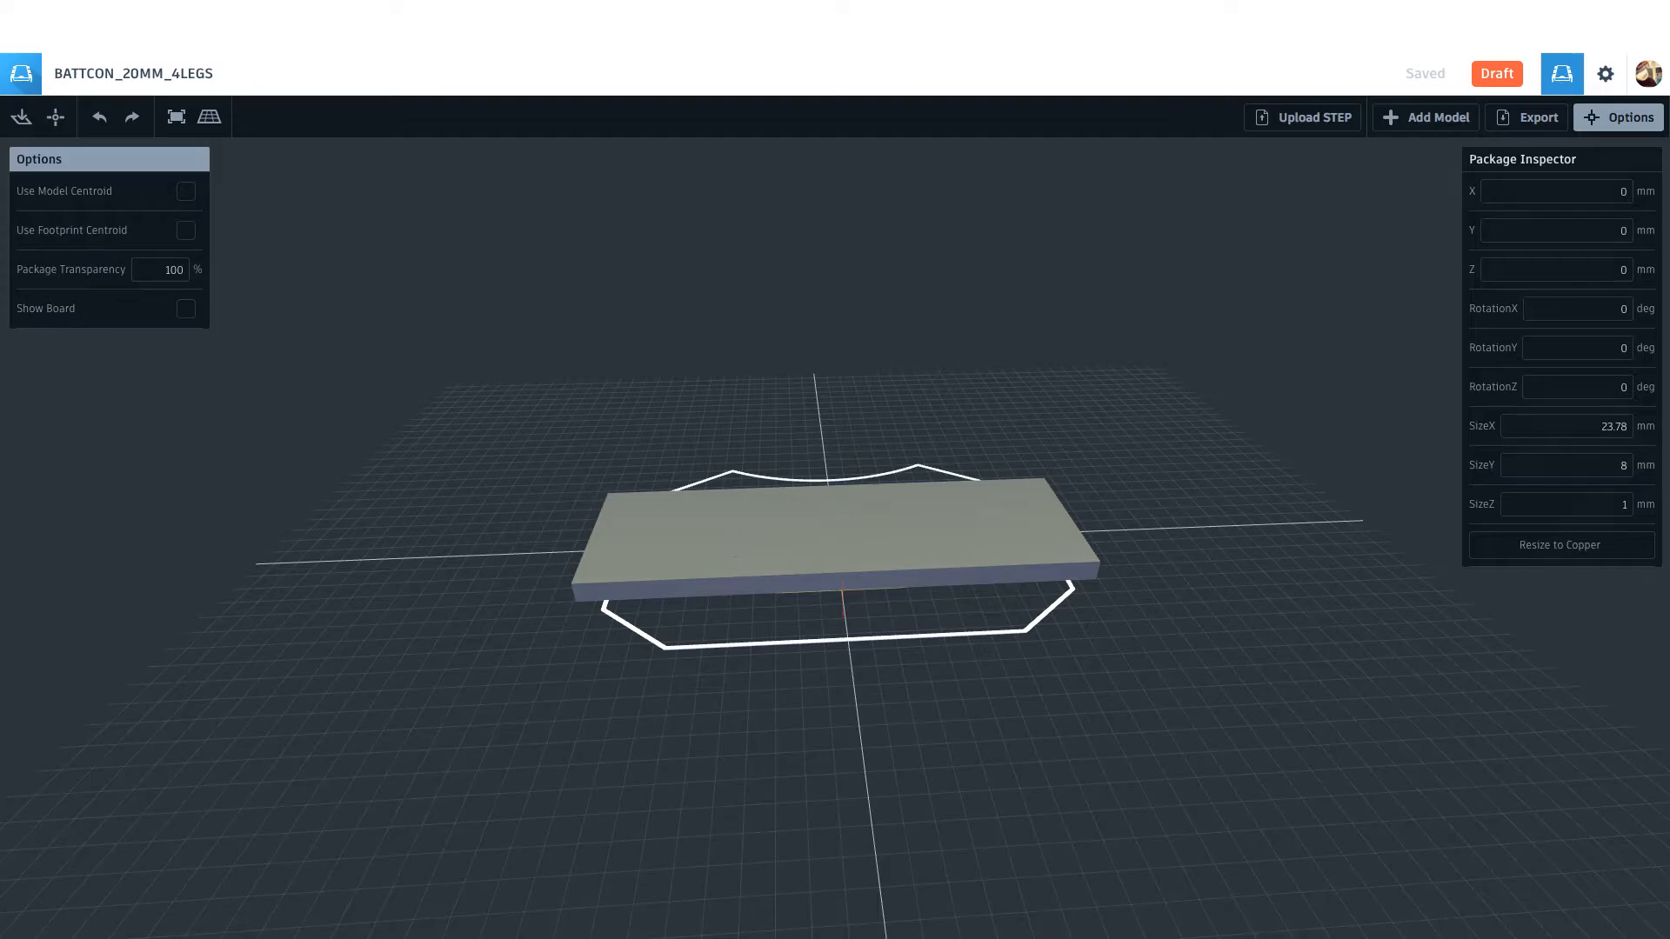
Step: Switch to Google Chrome and load the editor-package.circuits.io address of the BATTCON_20MM_4LEGS package
mouse_move(870, 739)
mouse_down()
mouse_move(896, 700)
mouse_move(885, 733)
mouse_move(853, 729)
mouse_move(899, 703)
mouse_move(883, 734)
mouse_up()
click(834, 543)
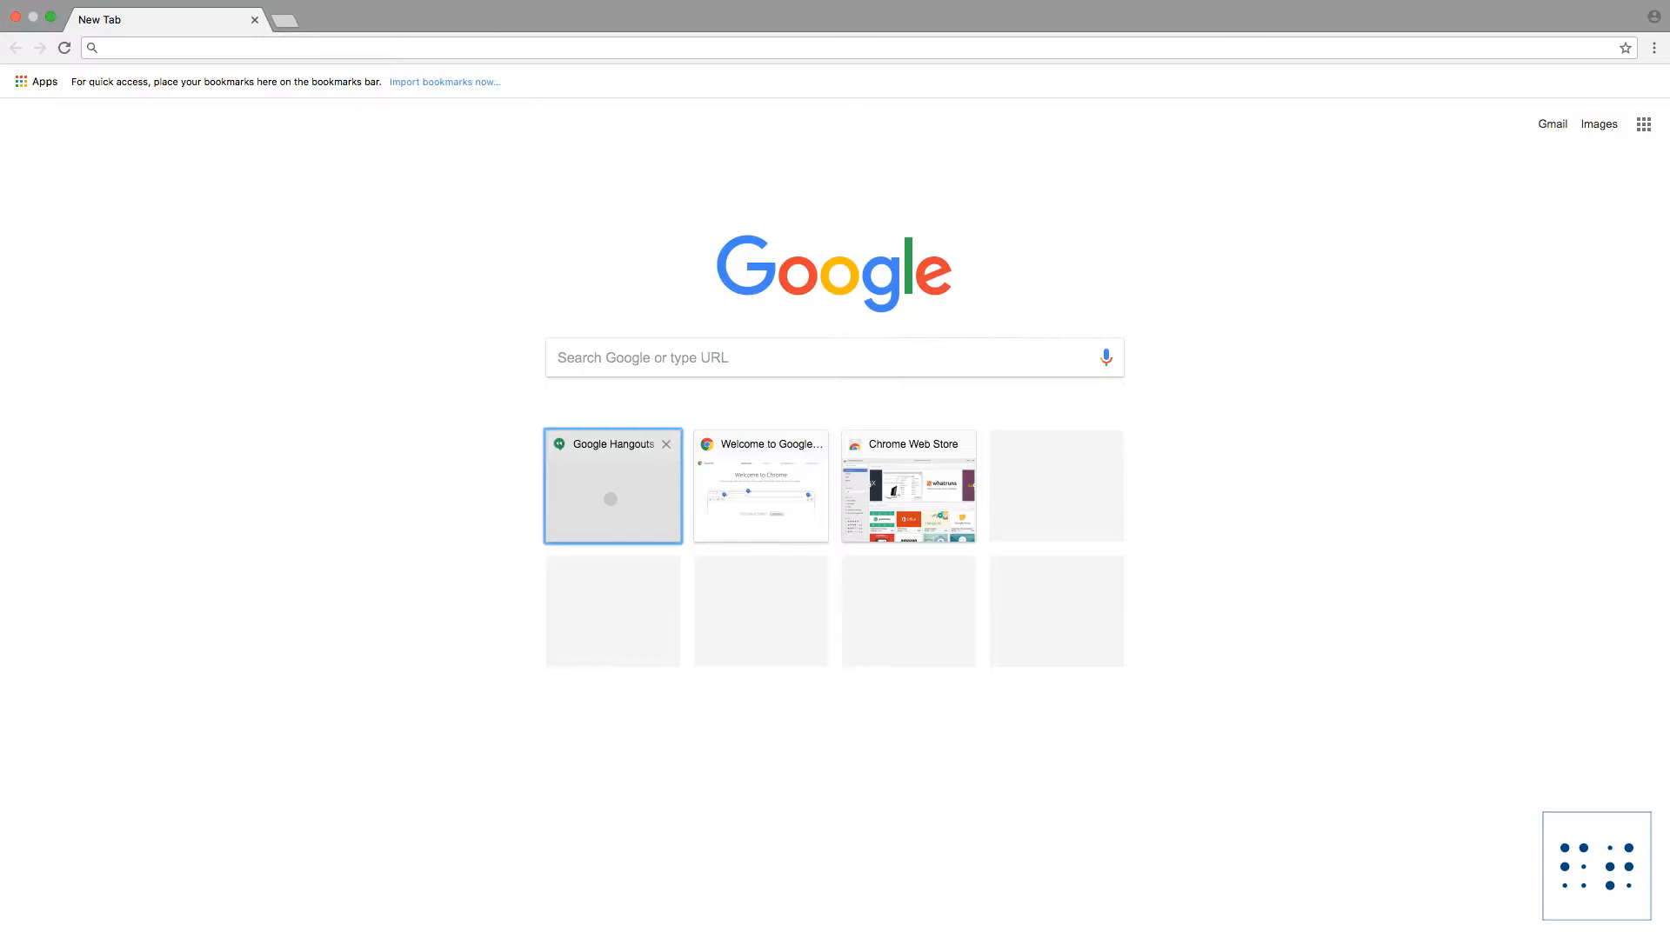
click(105, 48)
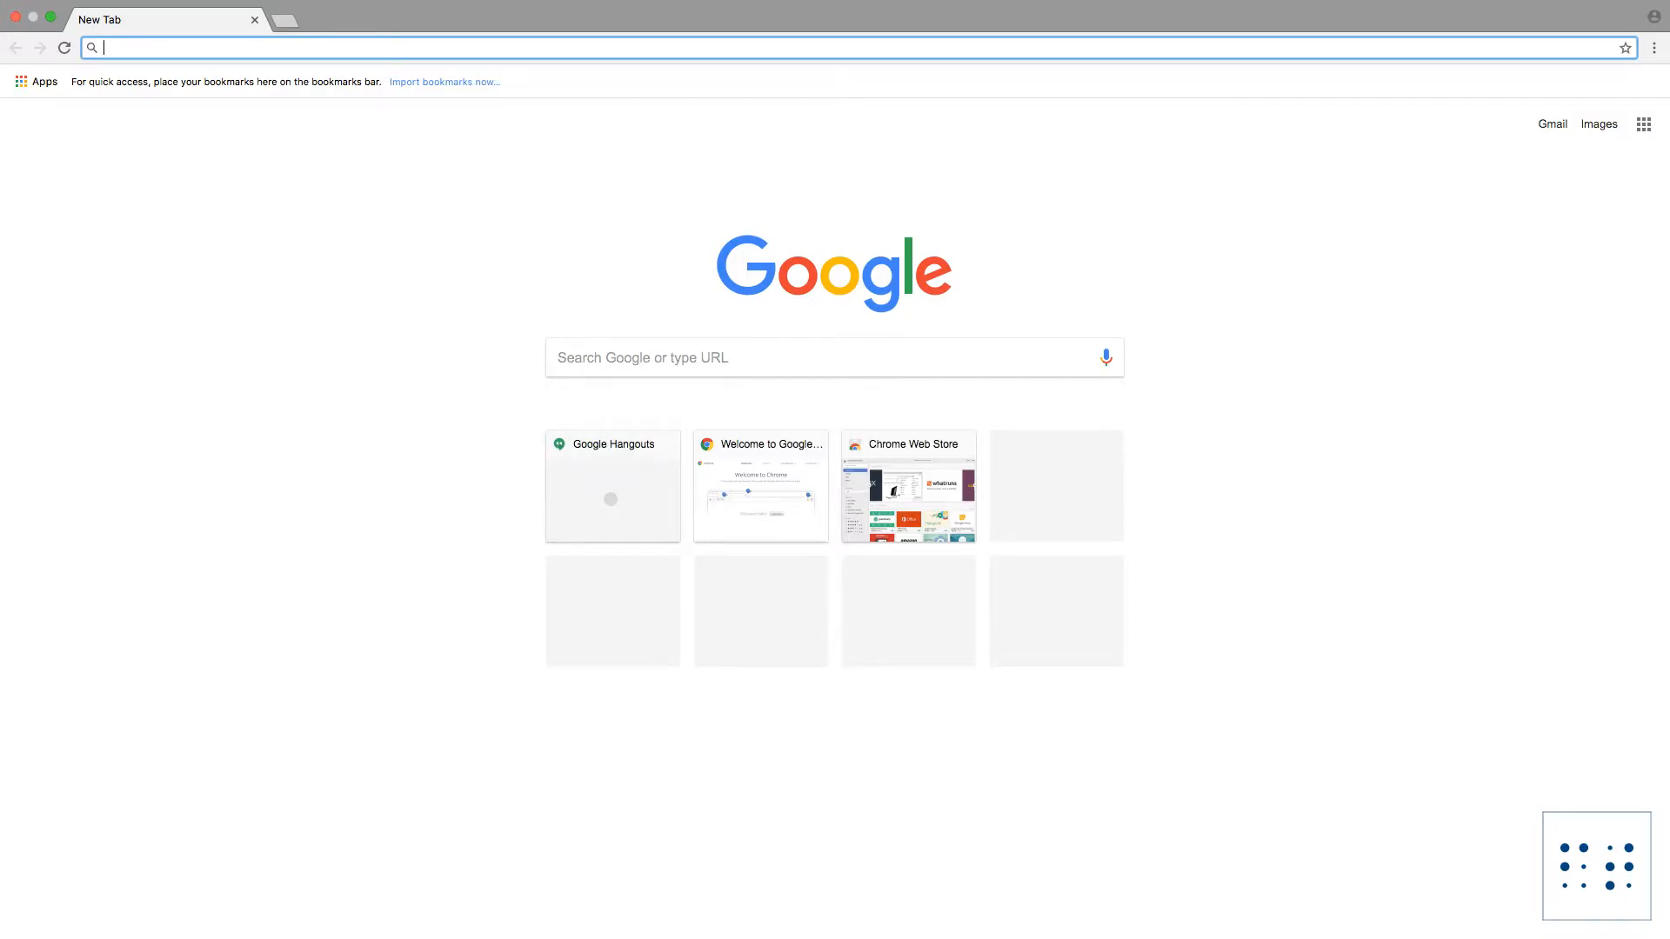
text(LIBRARY)
key(BackSpace)
key(BackSpace)
key(BackSpace)
key(BackSpace)
key(BackSpace)
key(BackSpace)
key(BackSpace)
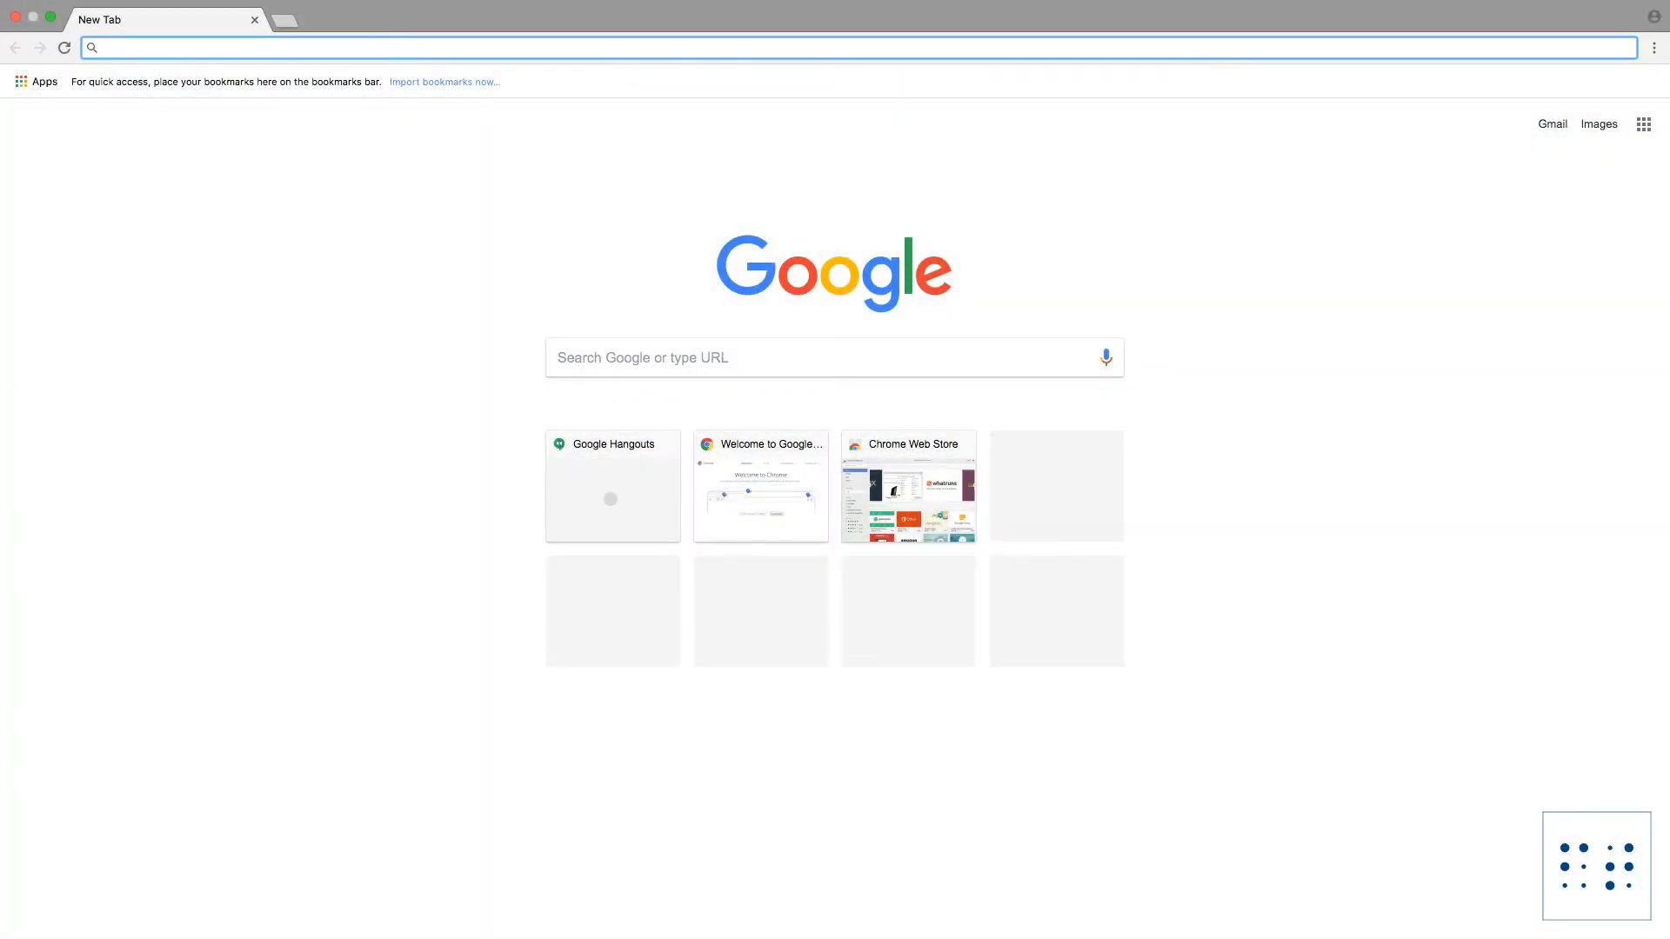
text(https://editor-package.circuits.io/?assetid=2495896)
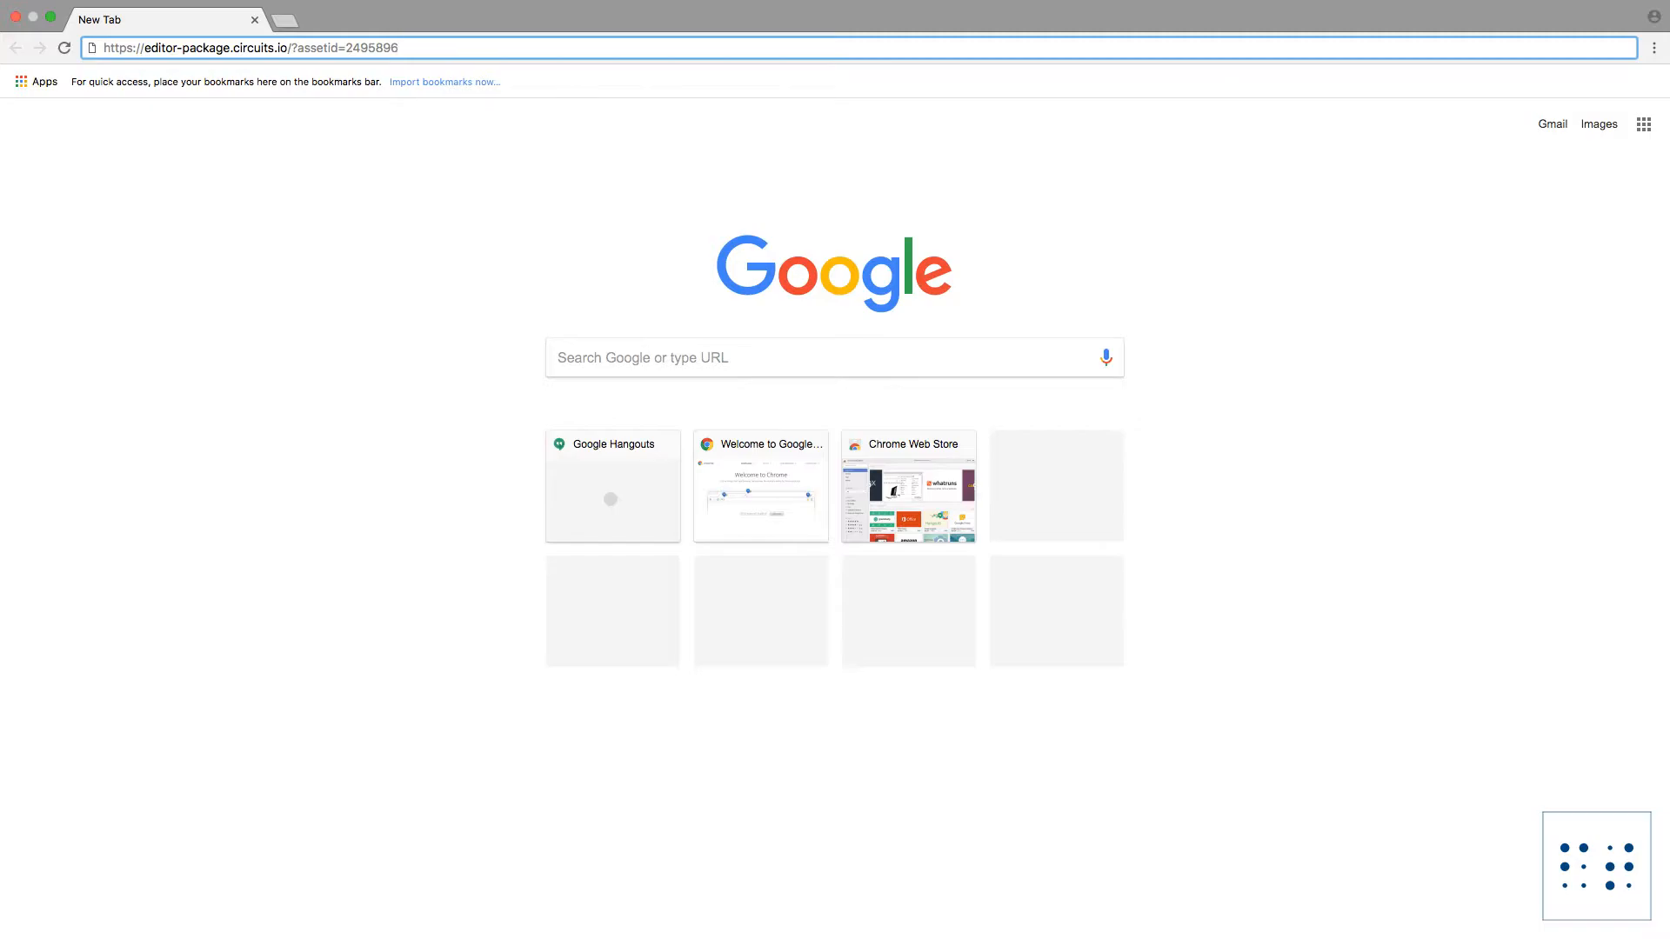
key(Return)
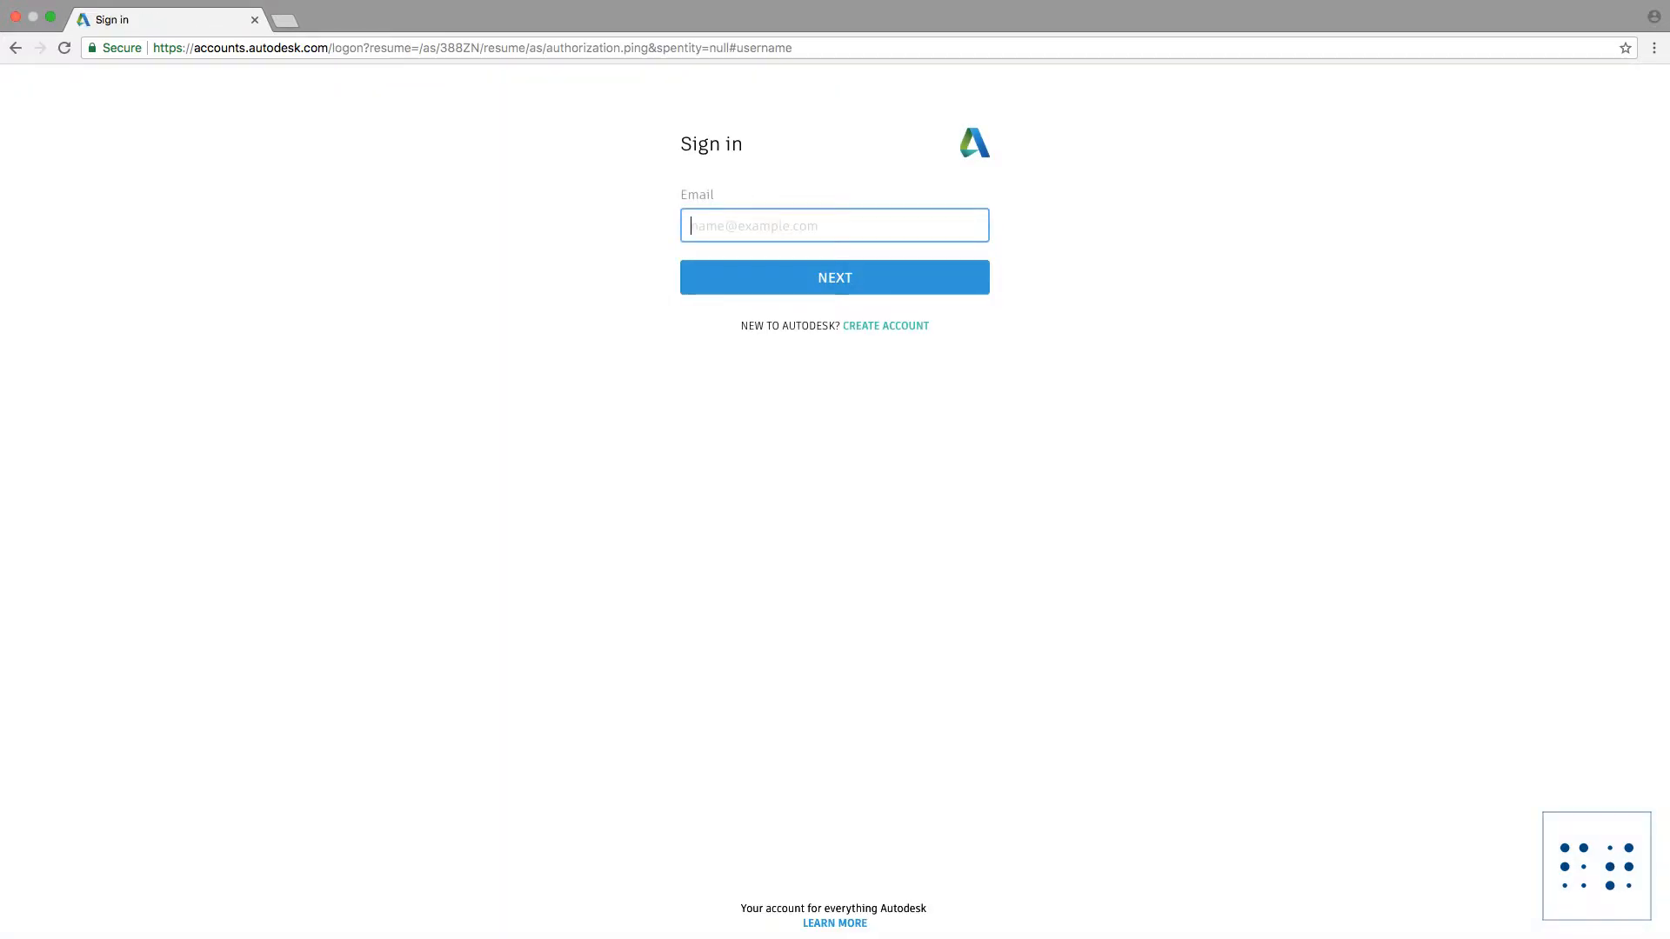
Step: Sign in to Autodesk with the account e-mail, the account password and the 6-digit security code
key(Return)
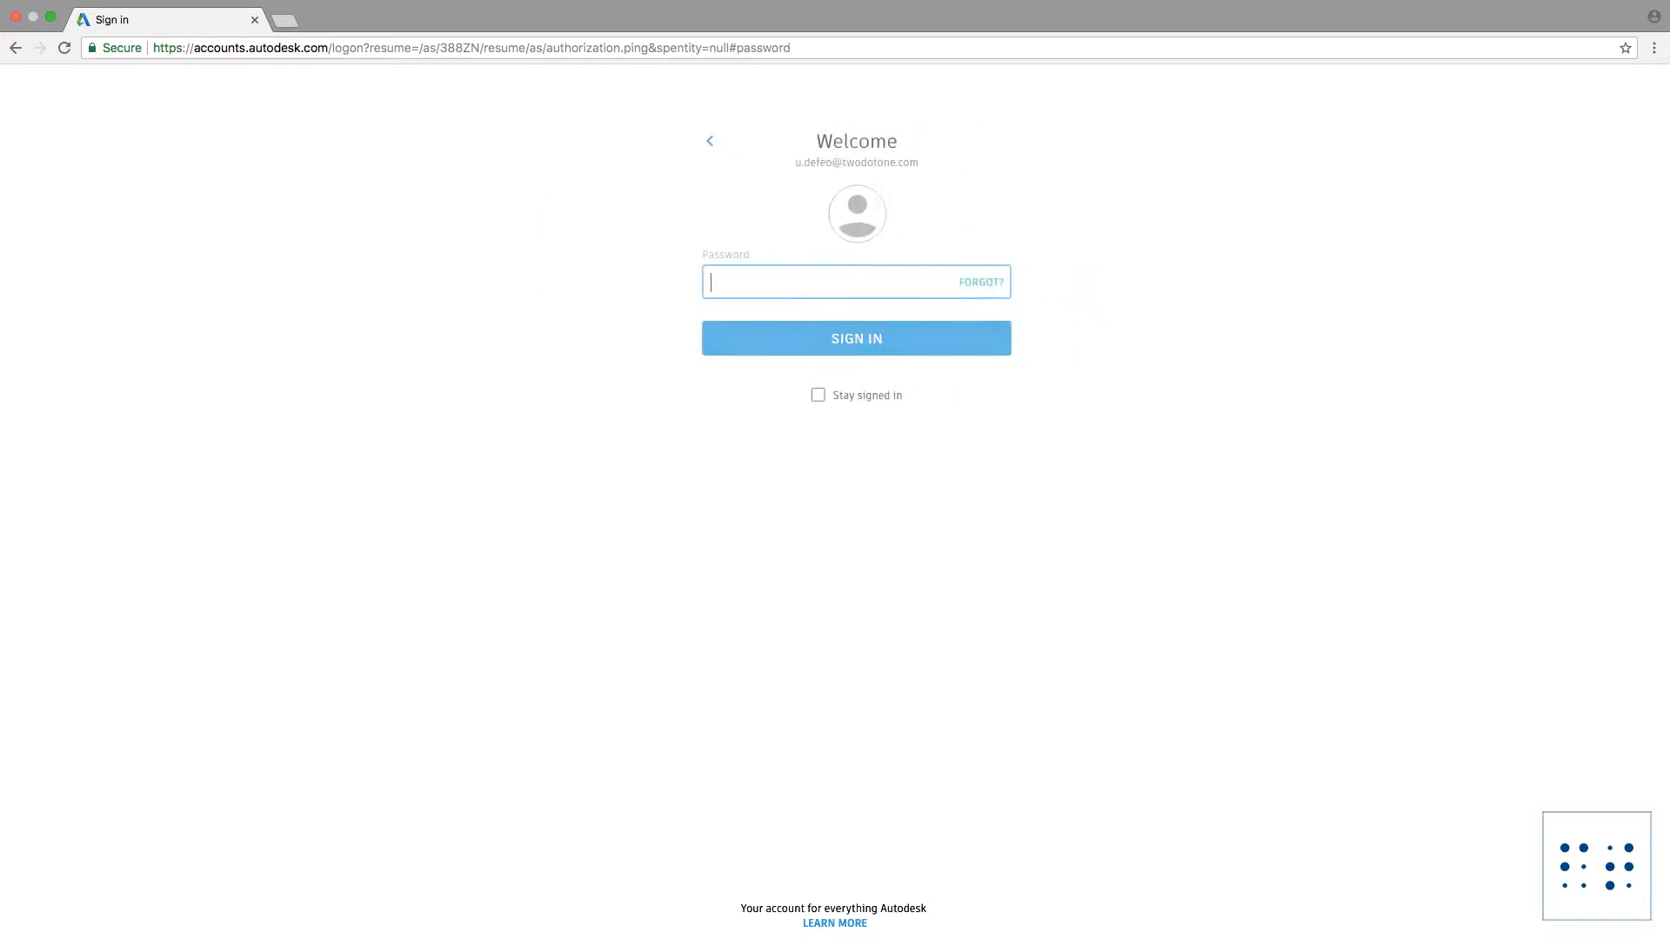
key(Return)
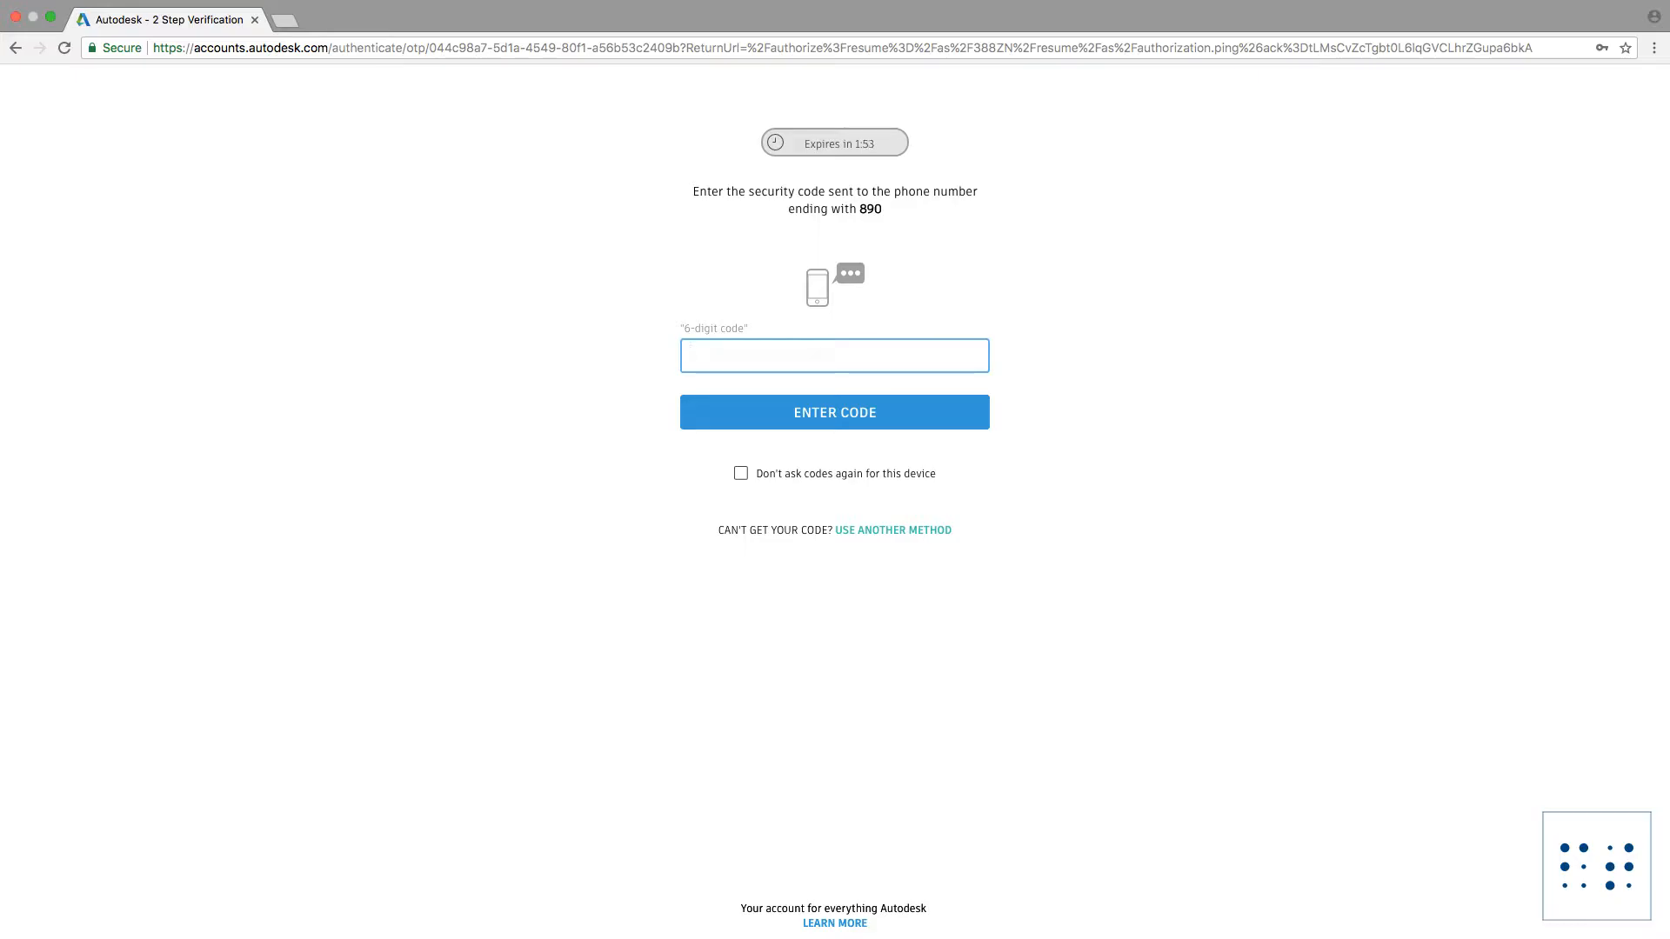
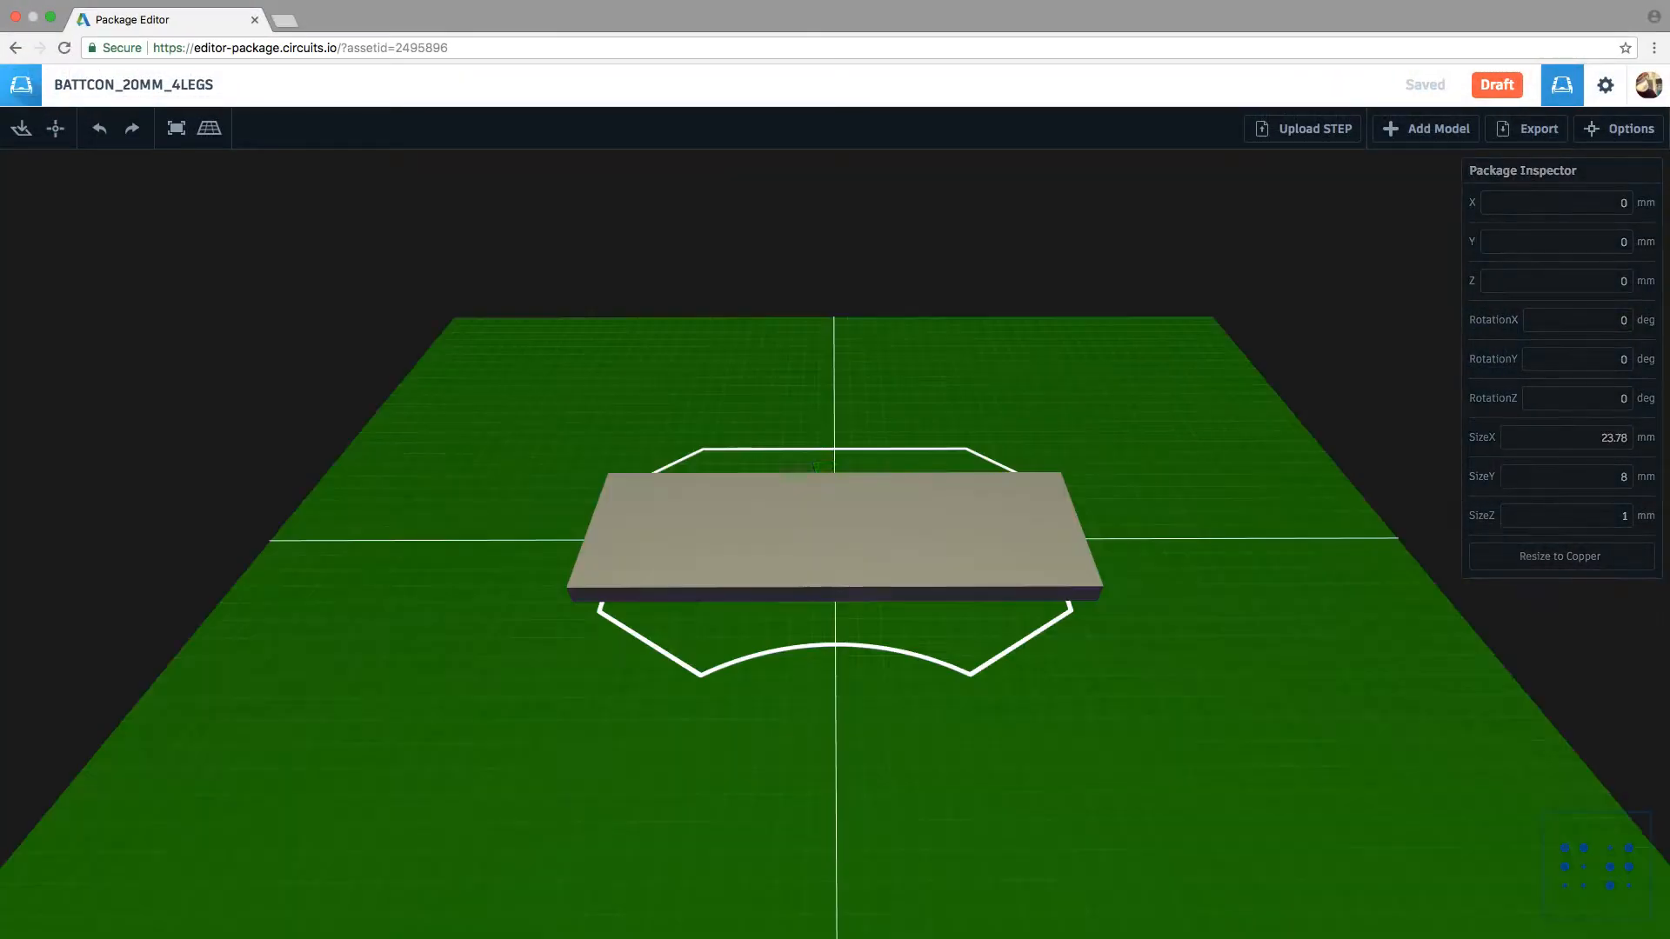
Step: Examine from several angles how the battery holder model's legs sit on the footprint's pads
scroll(835, 539, down, 4)
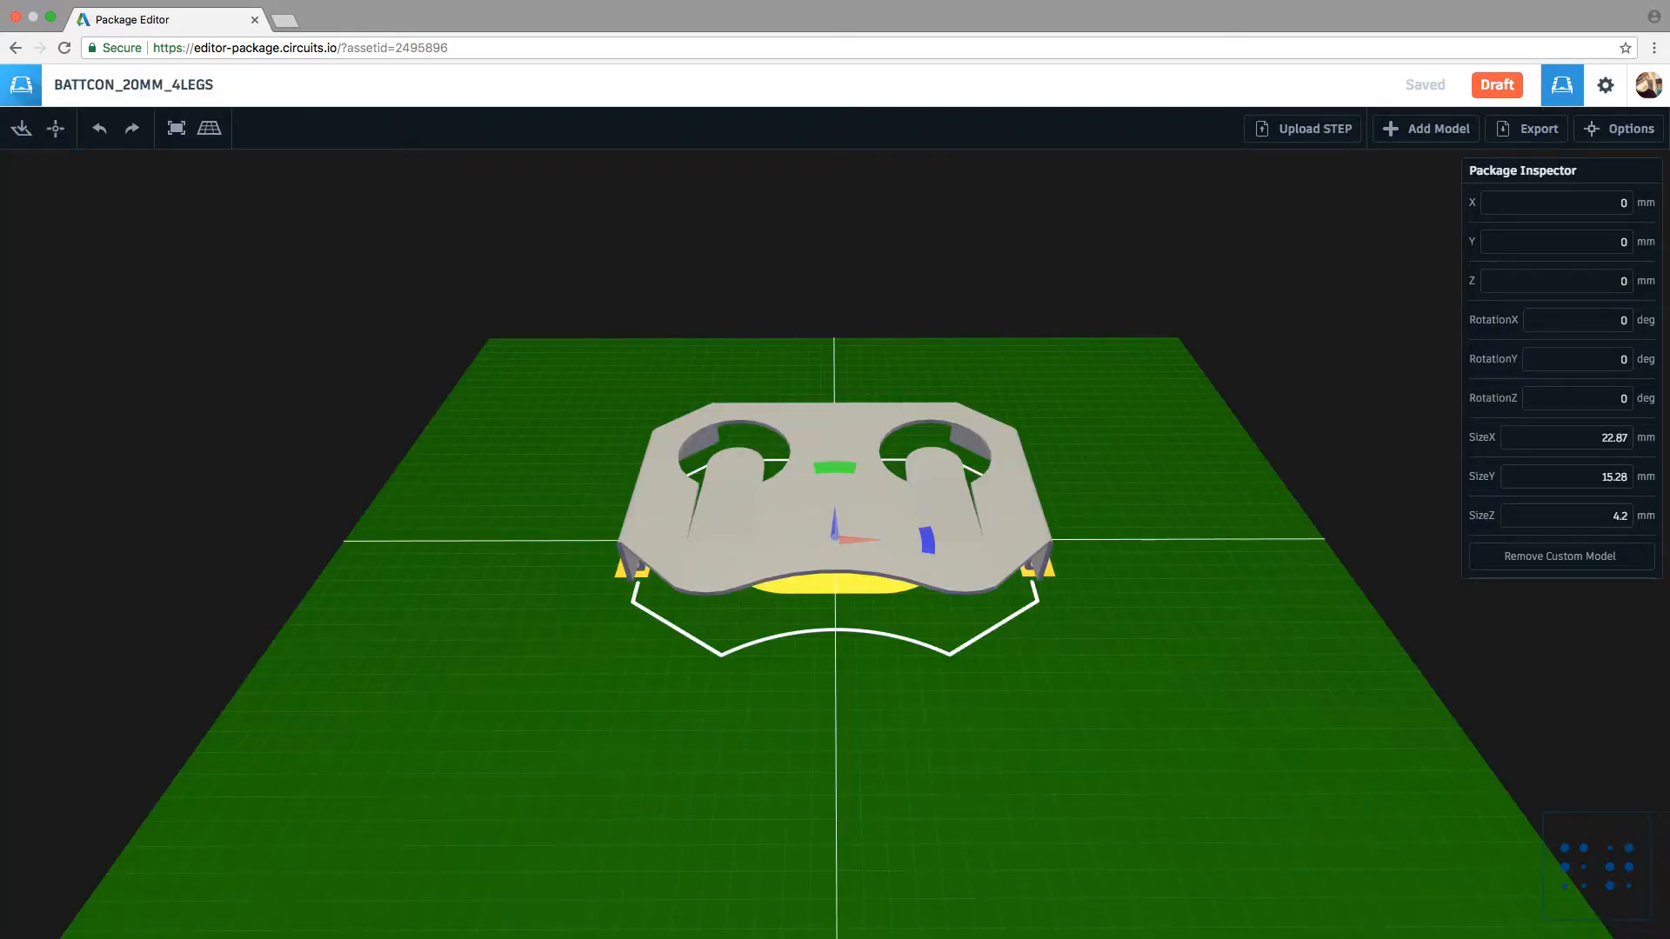
middle_drag(748, 679, 999, 632)
drag(835, 679, 991, 674)
drag(730, 644, 1031, 642)
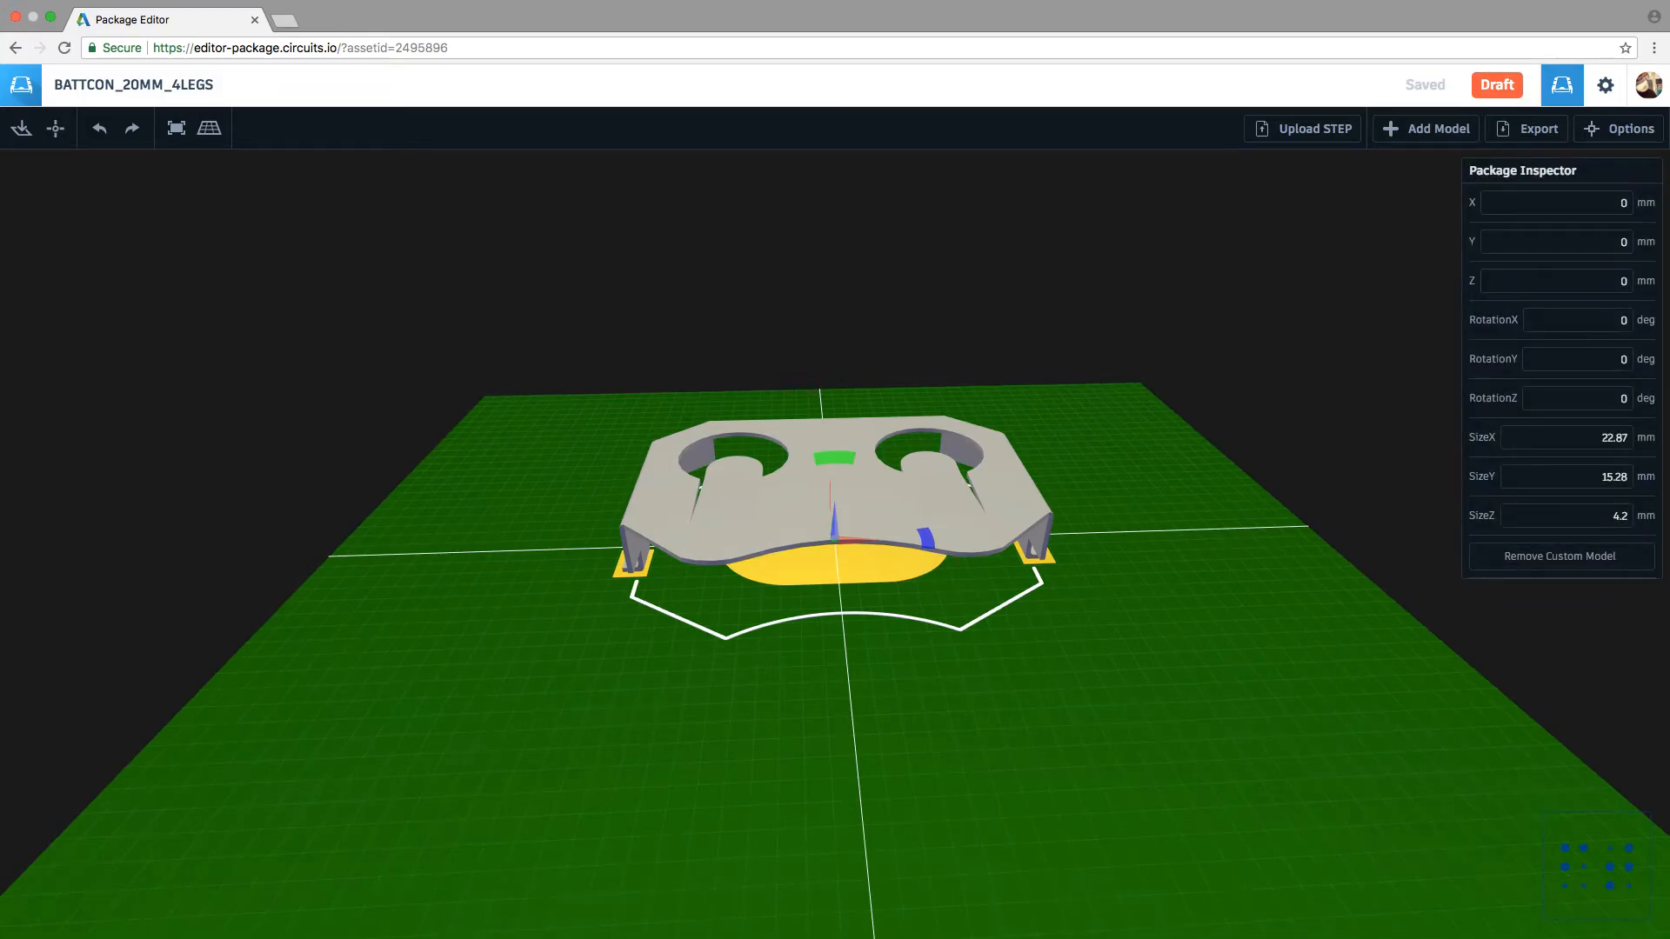
drag(1023, 494, 971, 496)
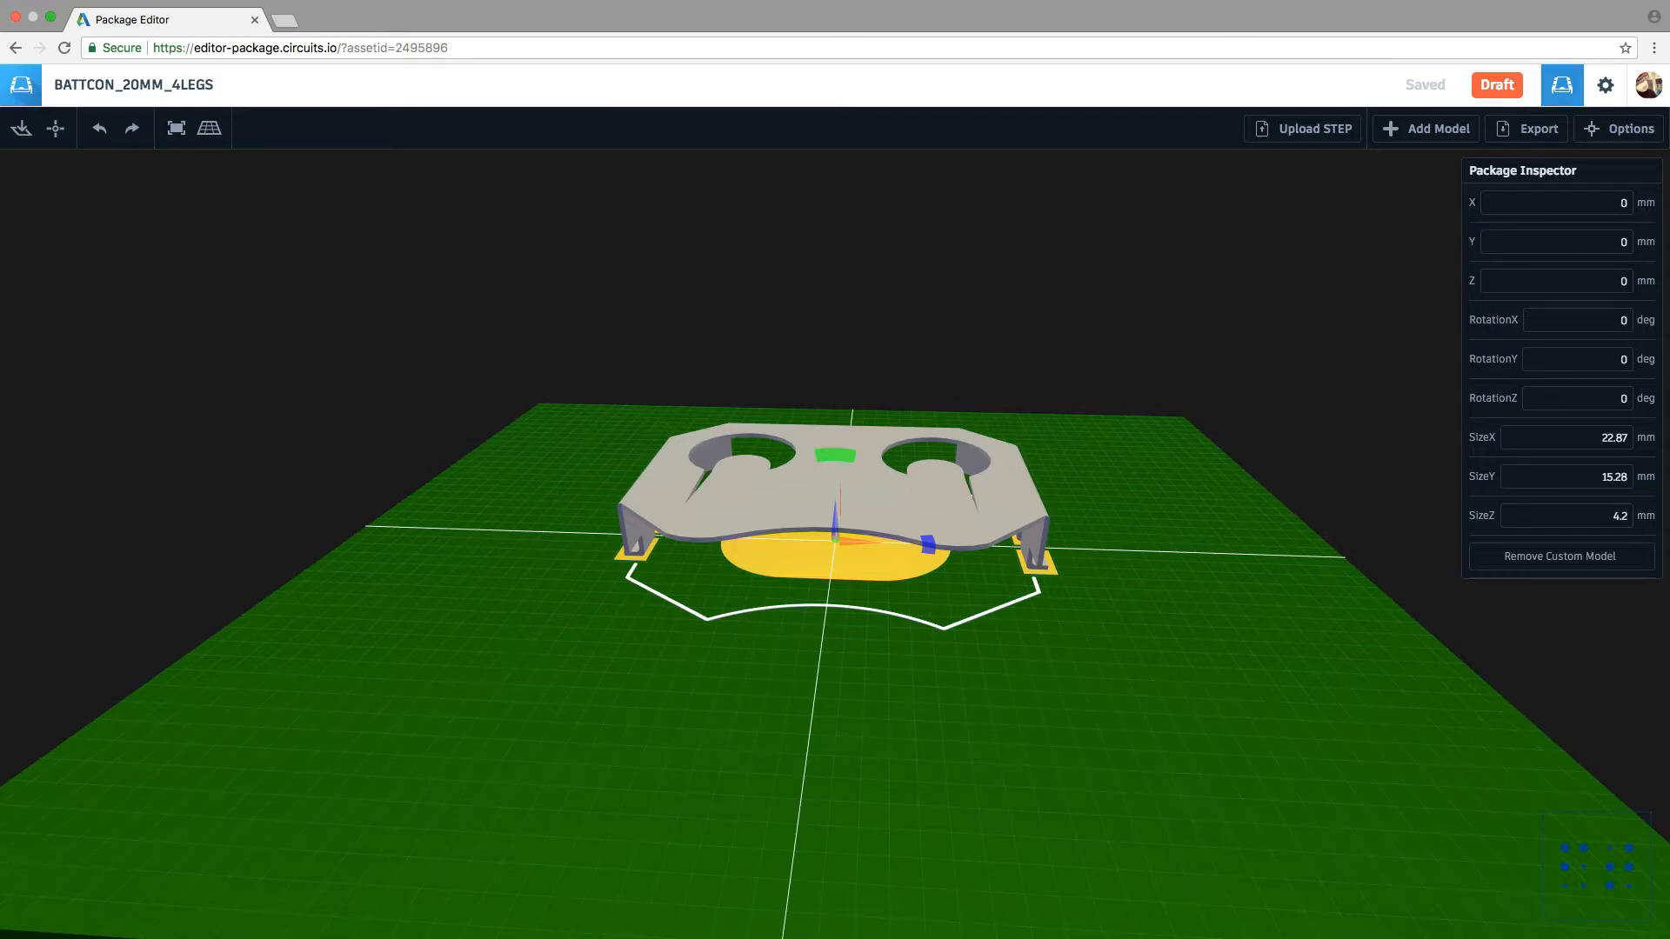
drag(972, 497, 996, 497)
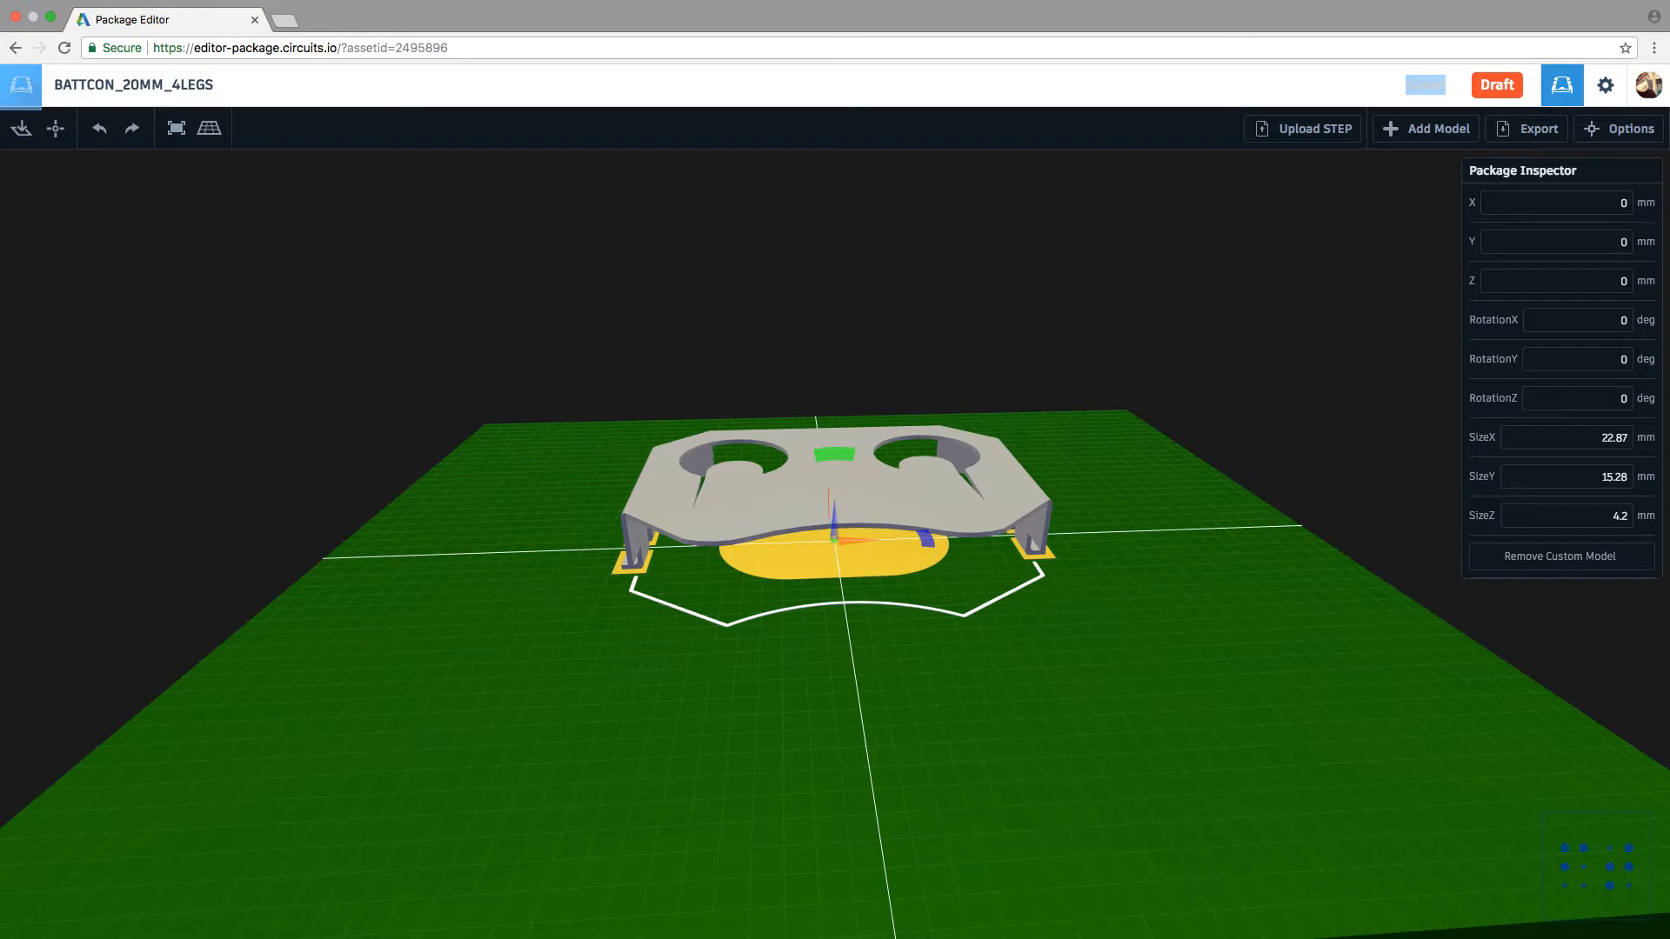
Step: Create version 2 of the BATTCON_20MM_4LEGS package with the description "- added a STEP model"
click(1496, 85)
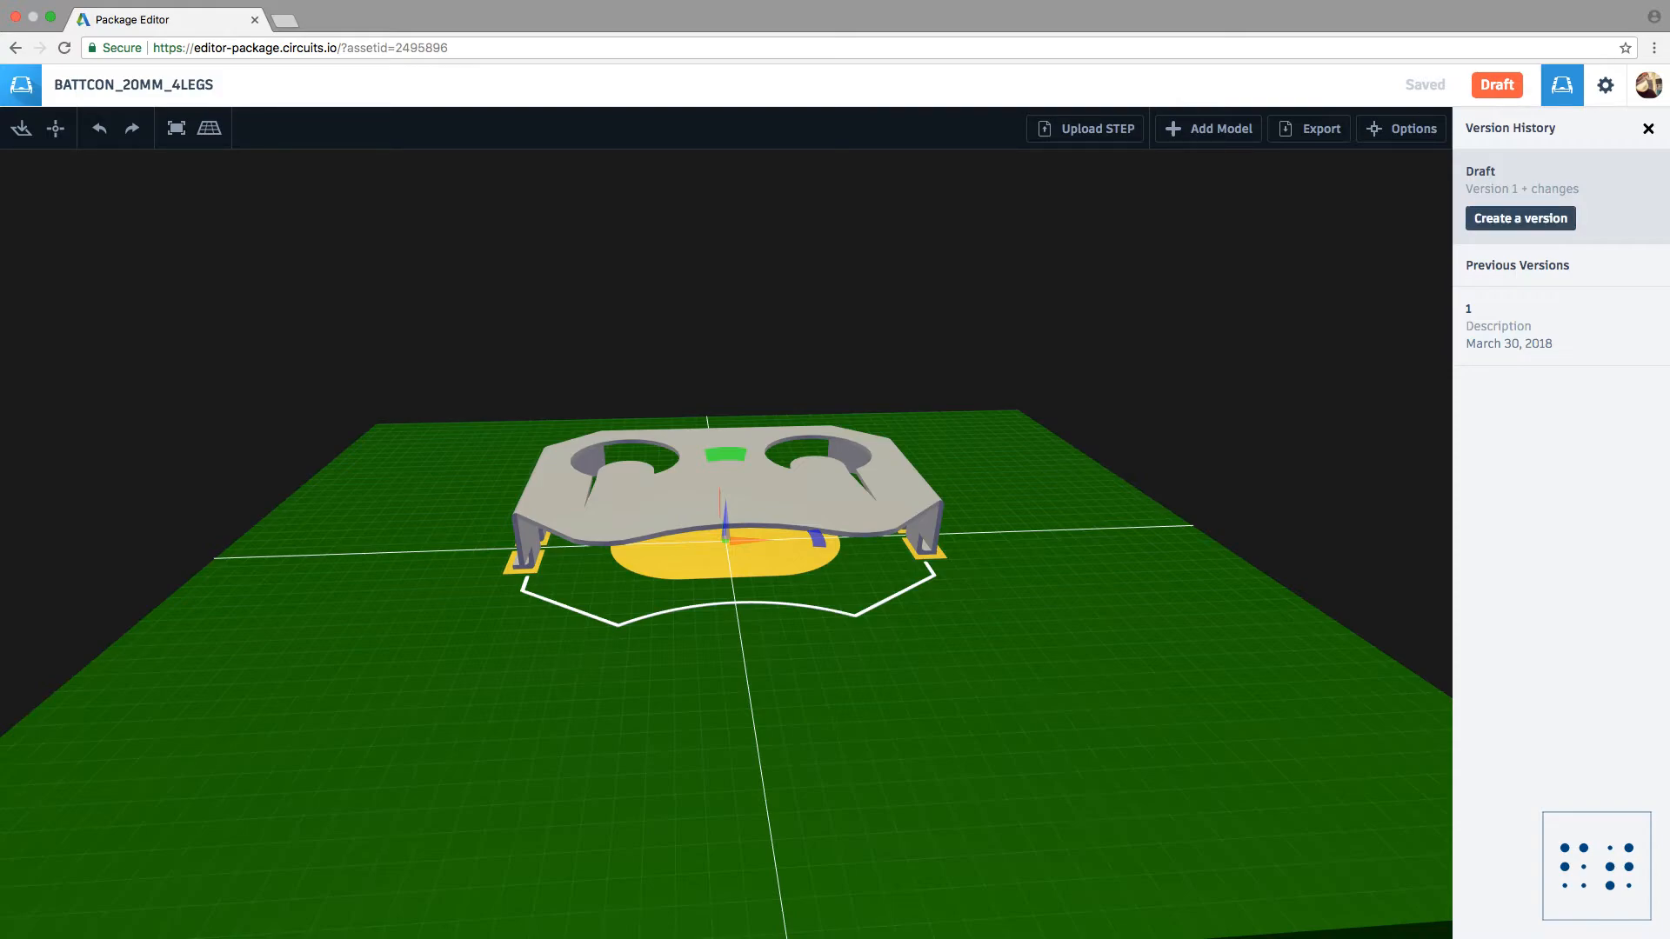
click(1520, 218)
click(1560, 236)
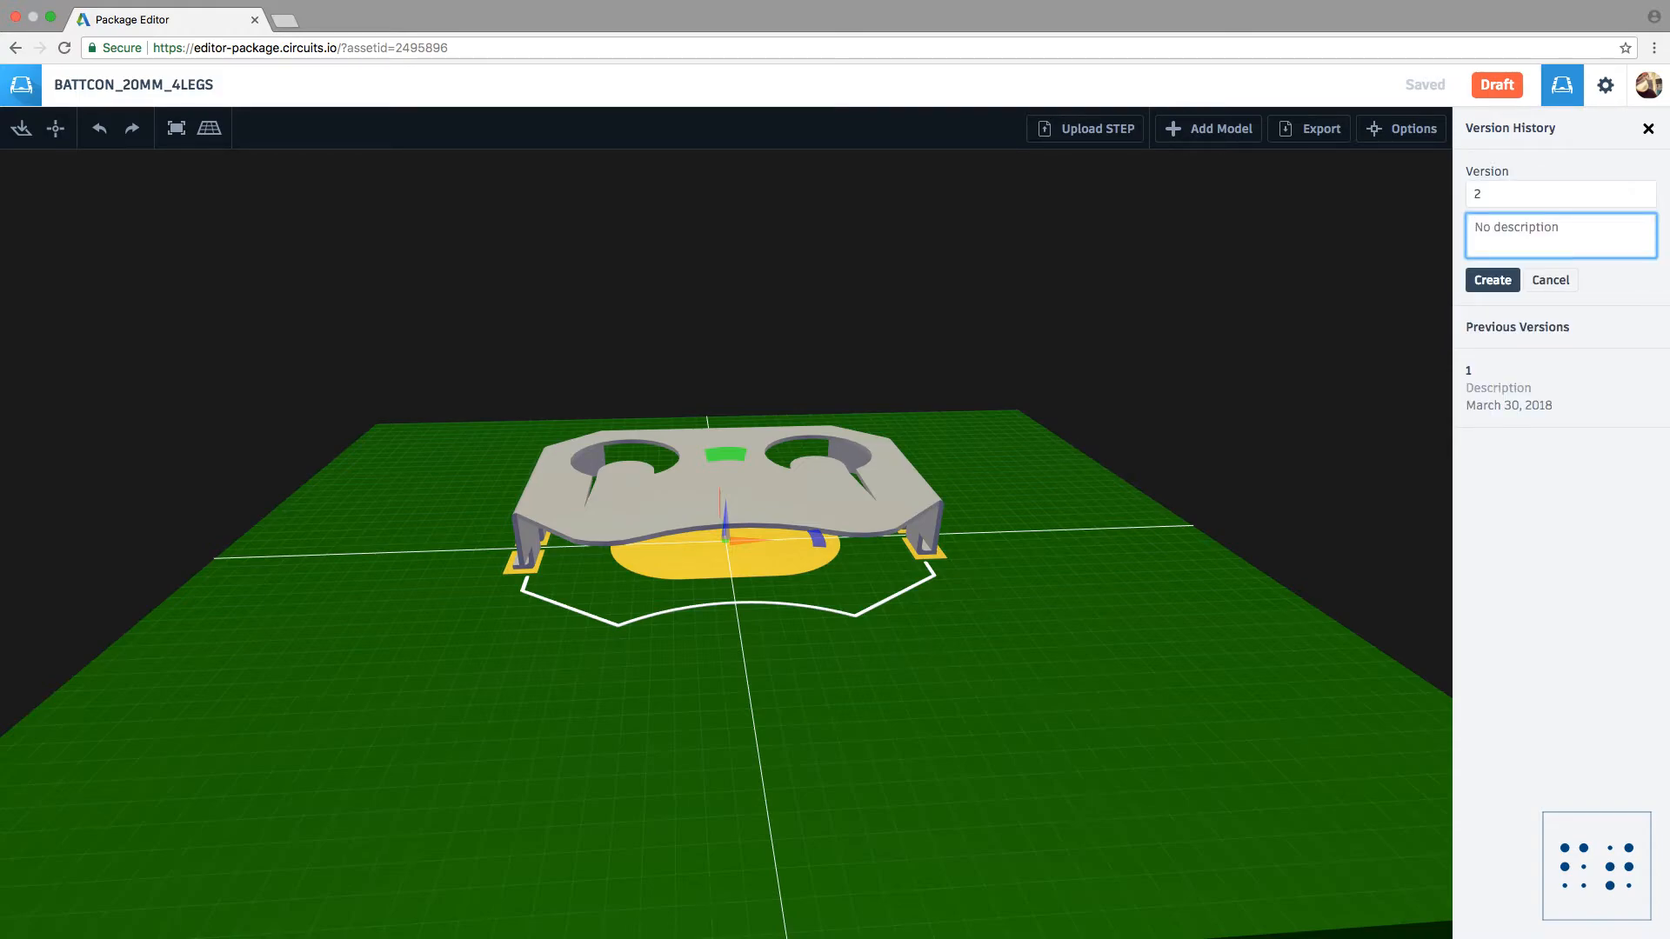
text(- added a STEP model)
click(1492, 280)
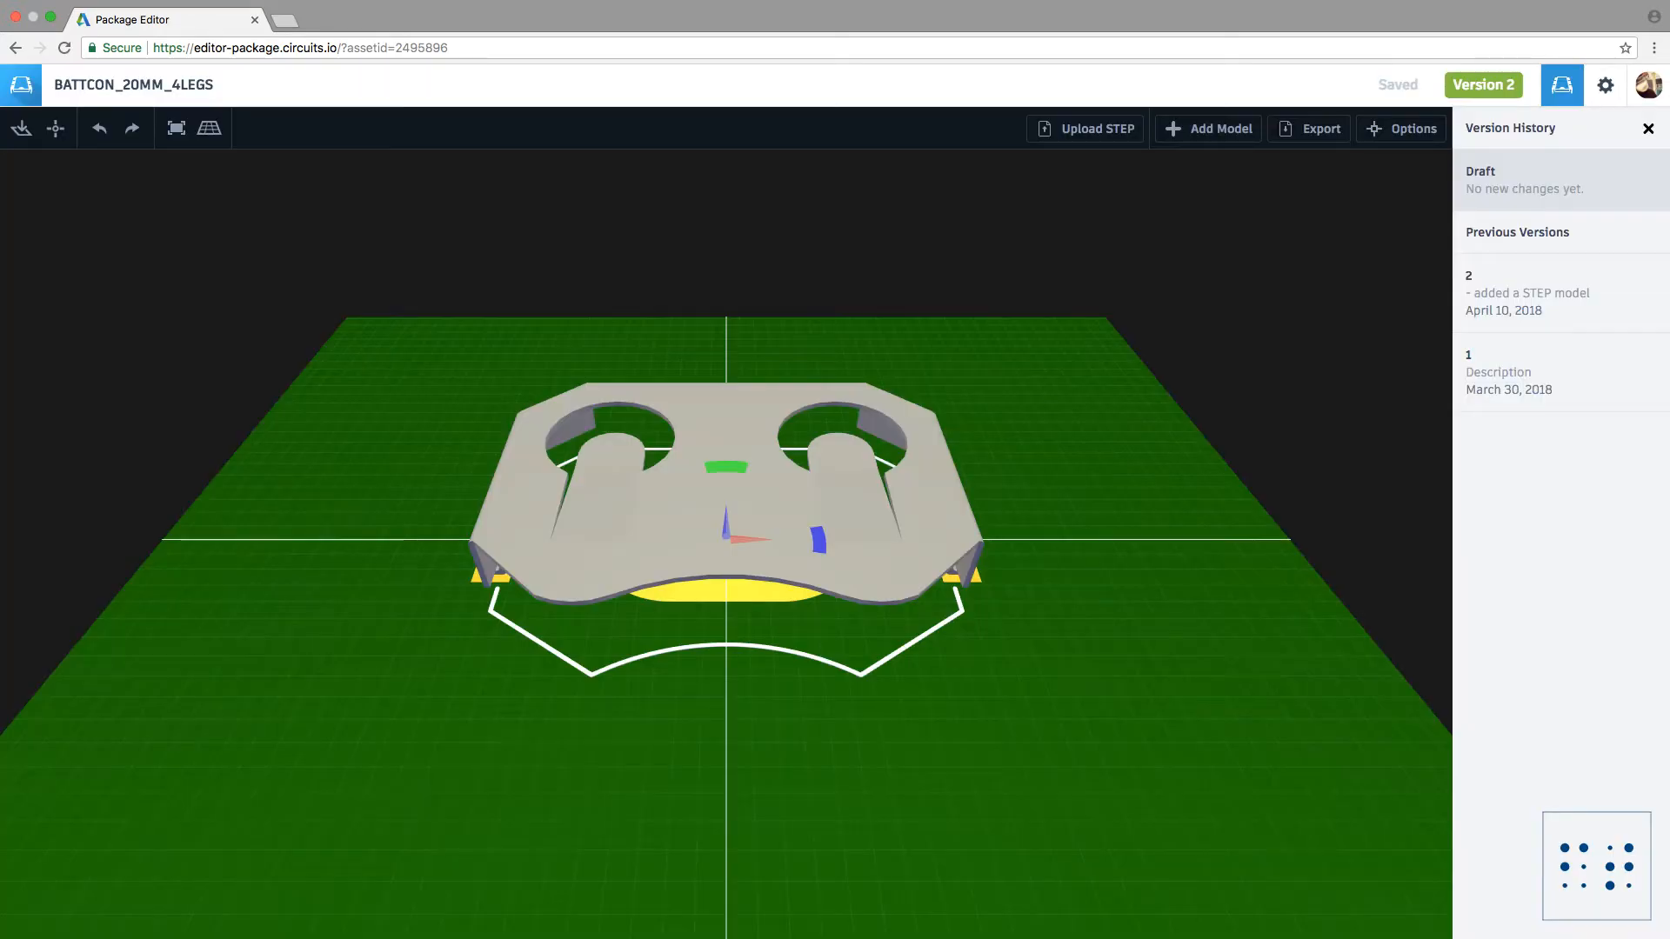
Step: Review the package's saved status, draft entry and previous versions in the version history
drag(1510, 390, 1553, 391)
double_click(1511, 373)
click(1511, 374)
click(1530, 383)
drag(1466, 355, 1553, 390)
click(1531, 383)
drag(1513, 294, 1465, 275)
click(1546, 298)
click(1469, 279)
drag(1570, 233, 1465, 232)
click(1497, 172)
drag(1496, 172, 1465, 172)
drag(1584, 190, 1466, 171)
click(1471, 175)
mouse_move(1401, 85)
mouse_down()
mouse_move(1386, 86)
mouse_move(1418, 85)
mouse_up()
click(1391, 85)
click(1418, 85)
double_click(1399, 86)
click(1398, 86)
drag(1465, 370, 1465, 224)
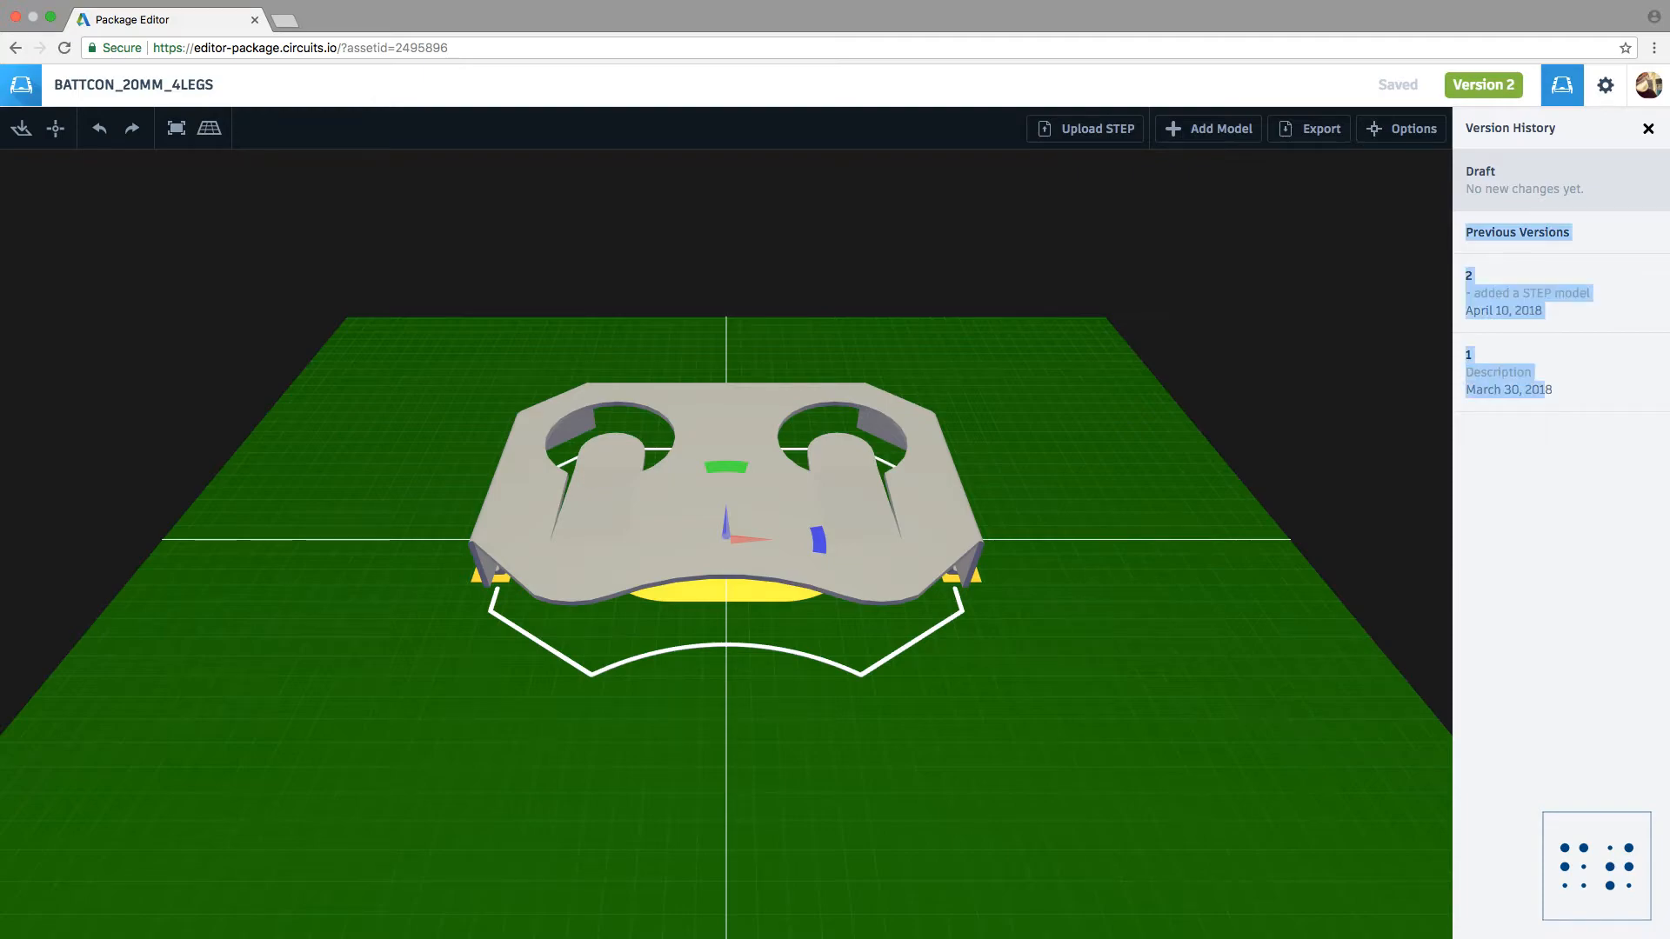
click(1557, 392)
drag(1555, 391, 1465, 268)
click(1469, 273)
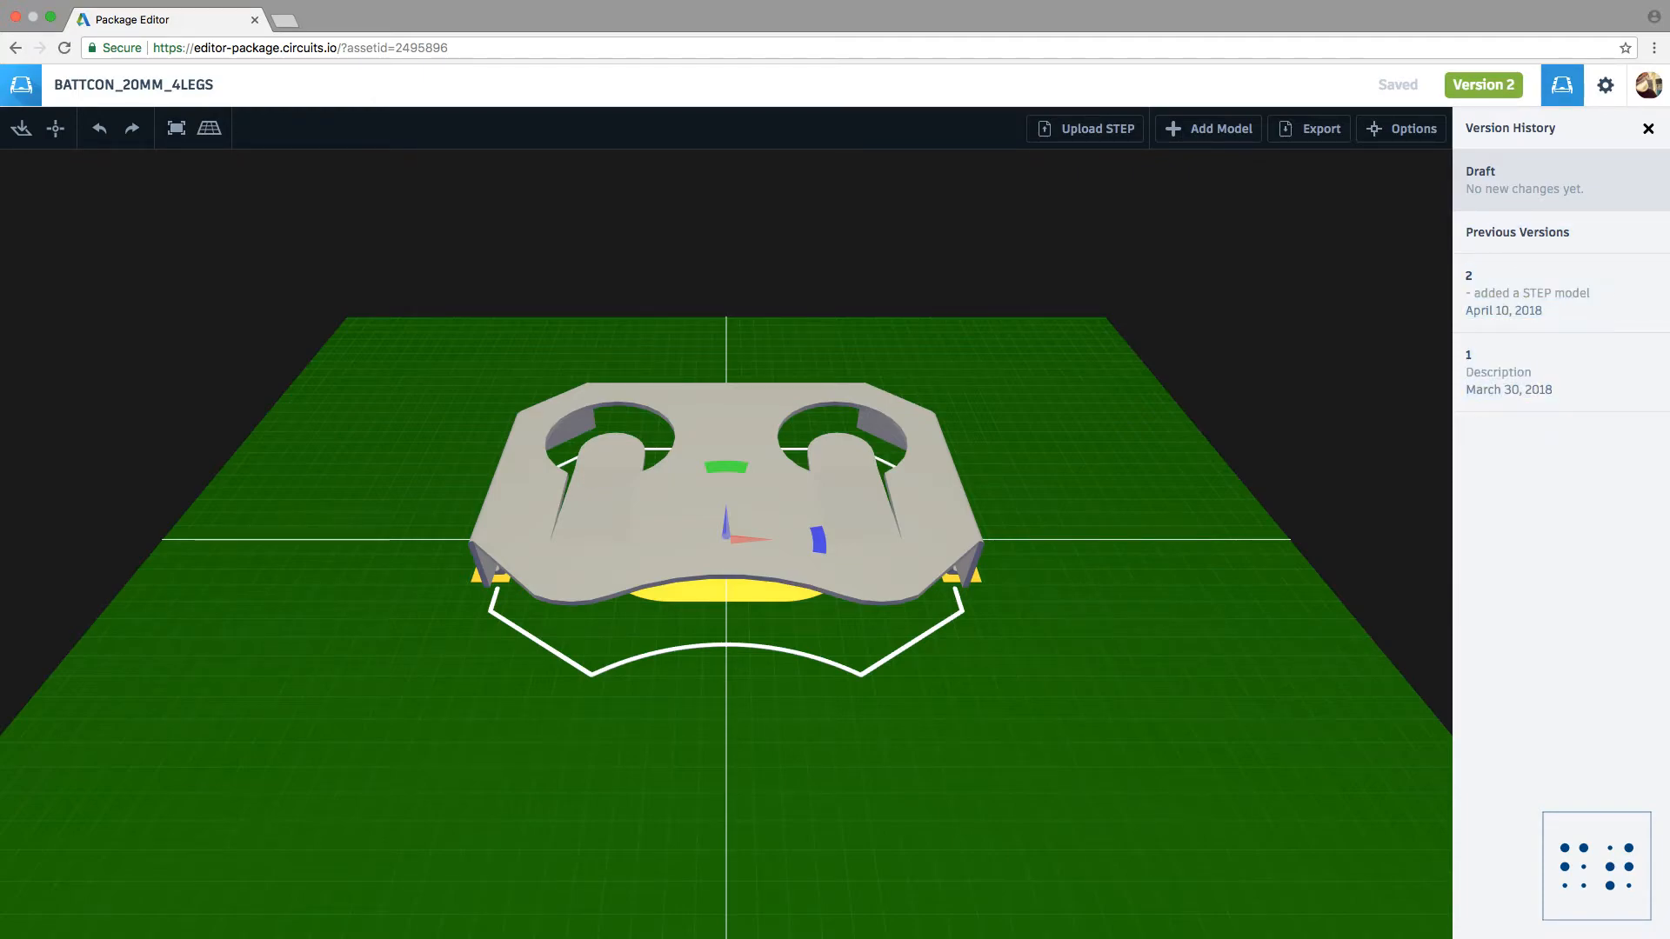
drag(1554, 391, 1466, 284)
click(1469, 280)
drag(1554, 392, 1466, 285)
click(1469, 283)
drag(1555, 391, 1466, 285)
click(1469, 282)
drag(1555, 392, 1466, 275)
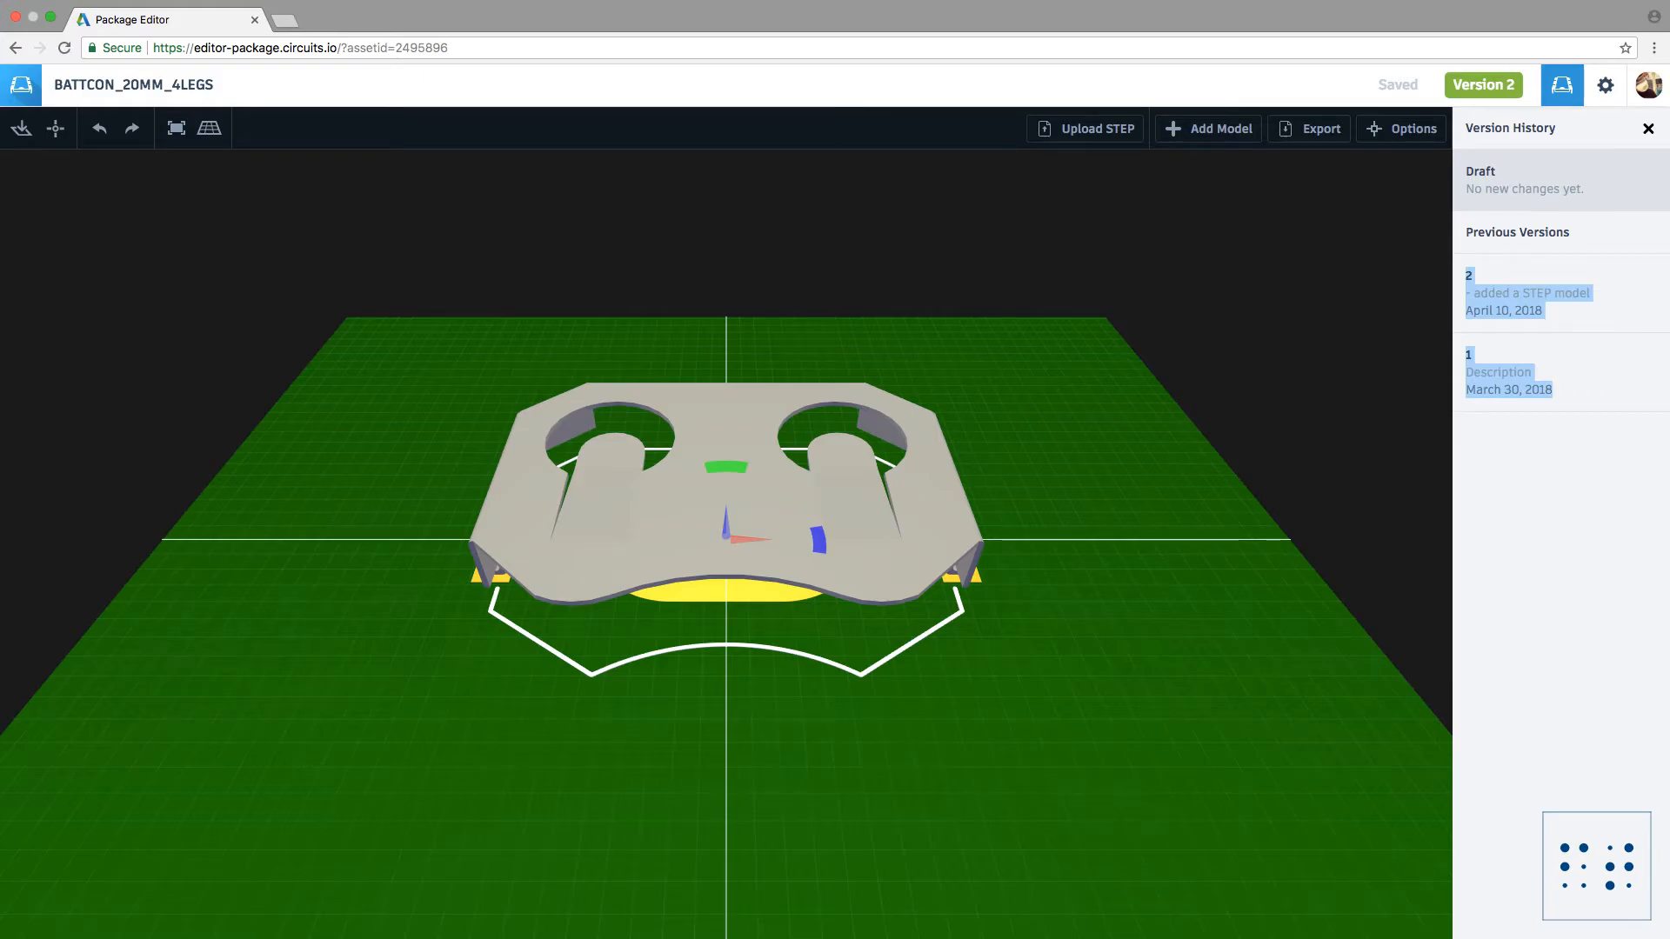
click(1468, 280)
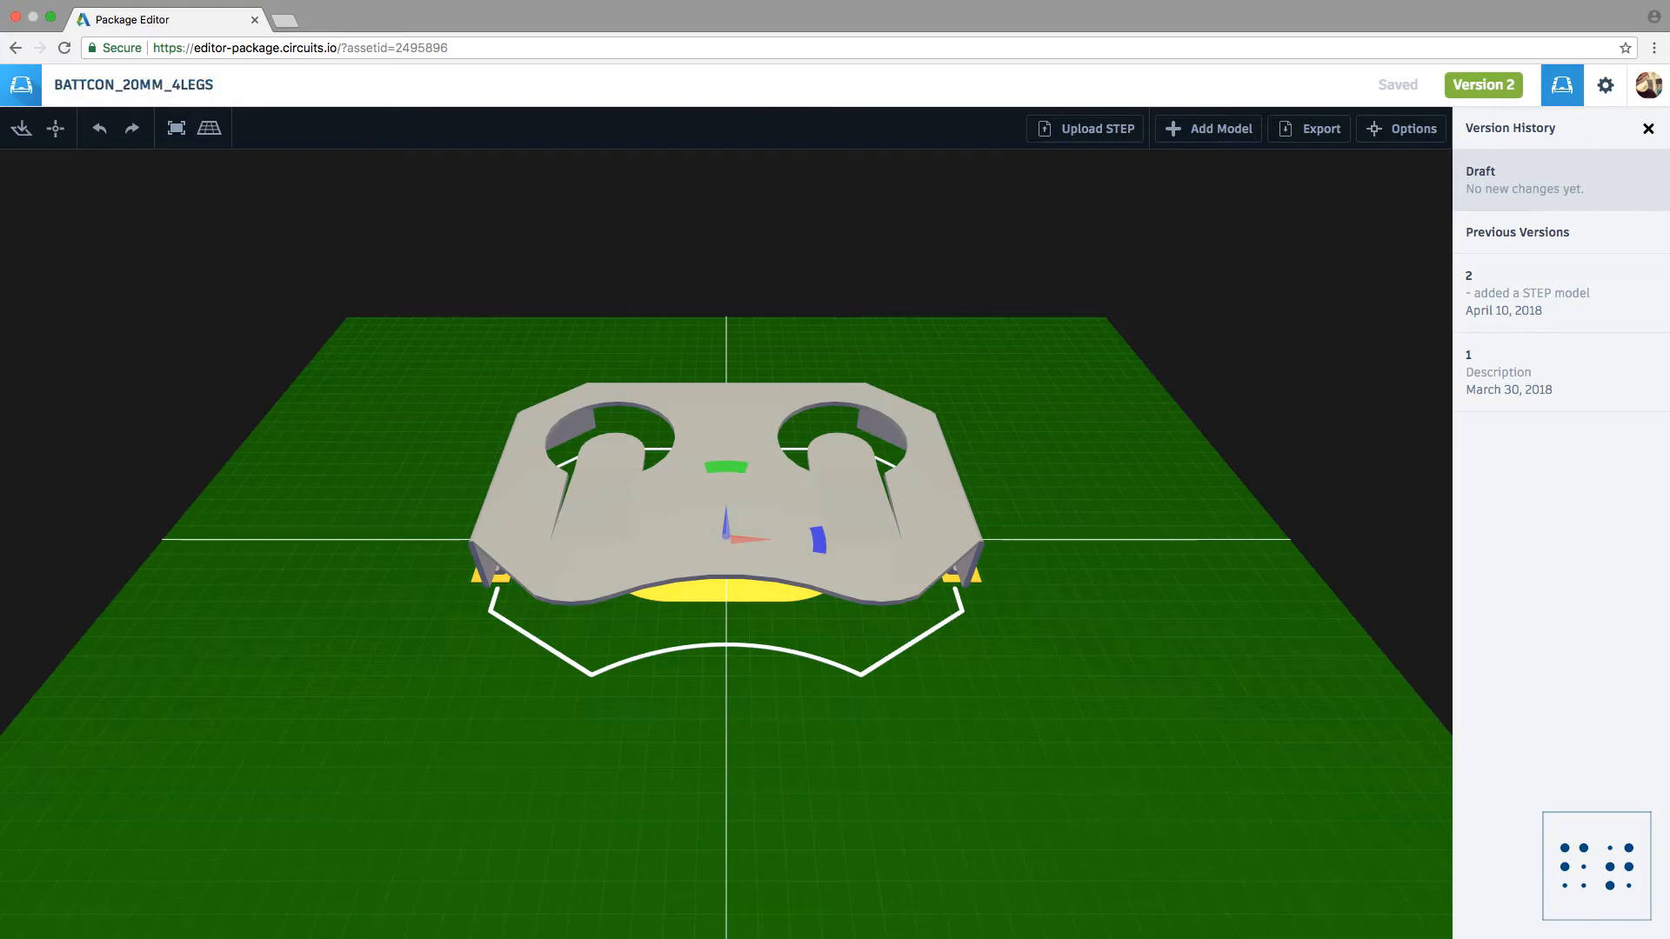
Step: Open the FutureTailors library from the library.io overview and create a new library version using the latest packages
click(20, 85)
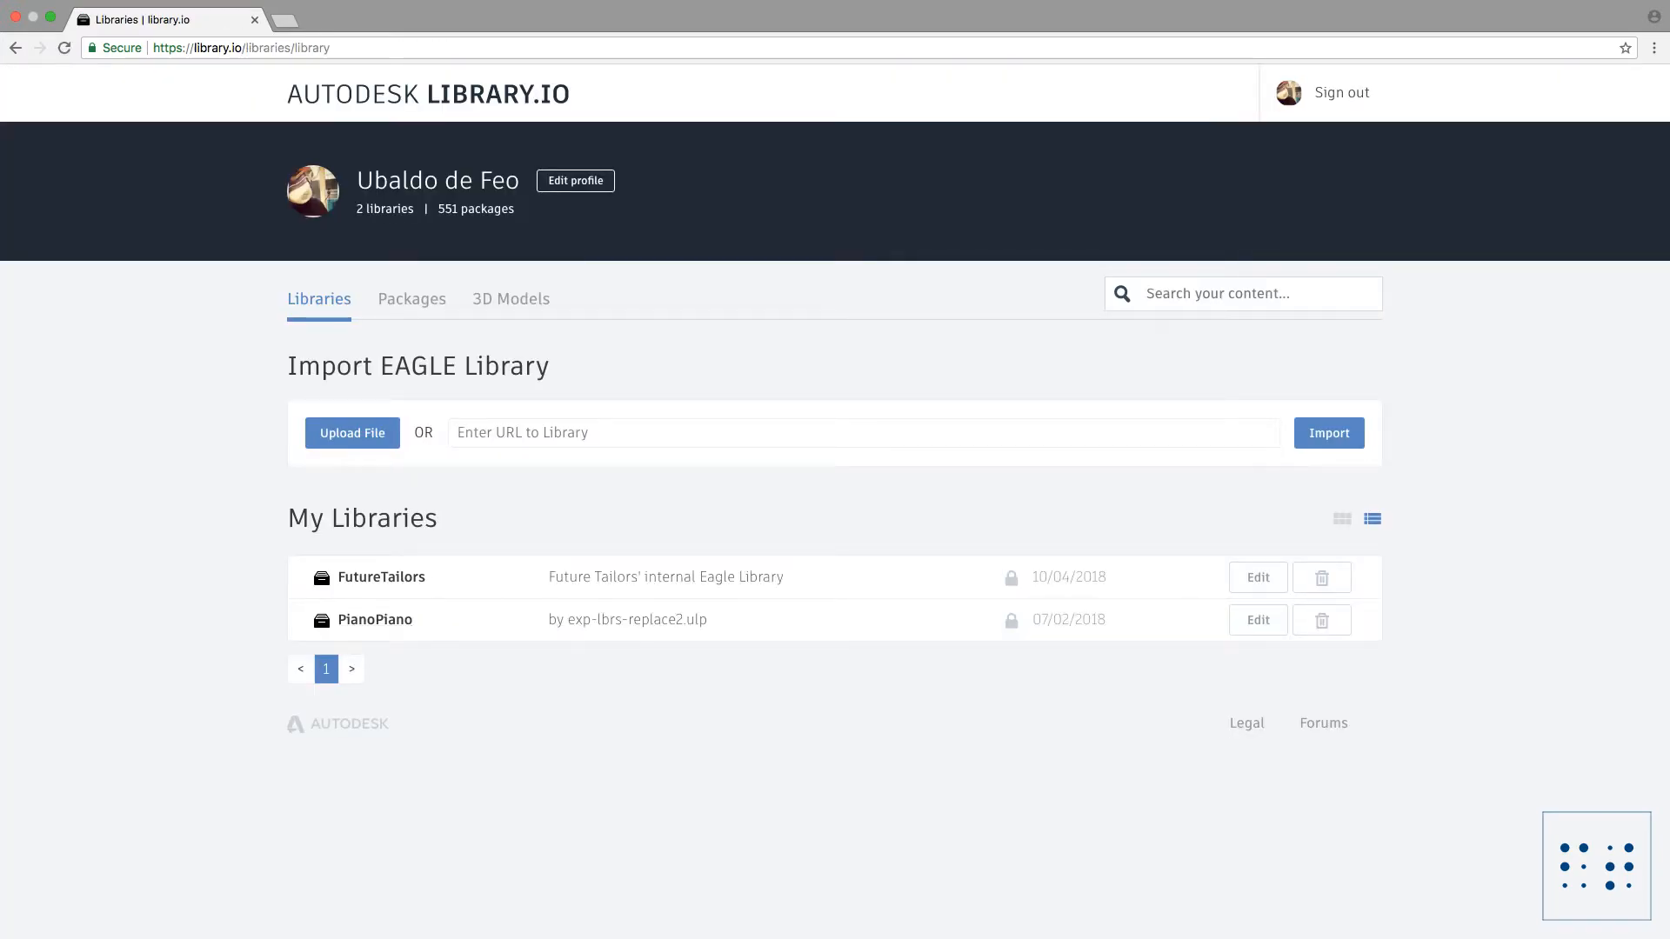
click(381, 576)
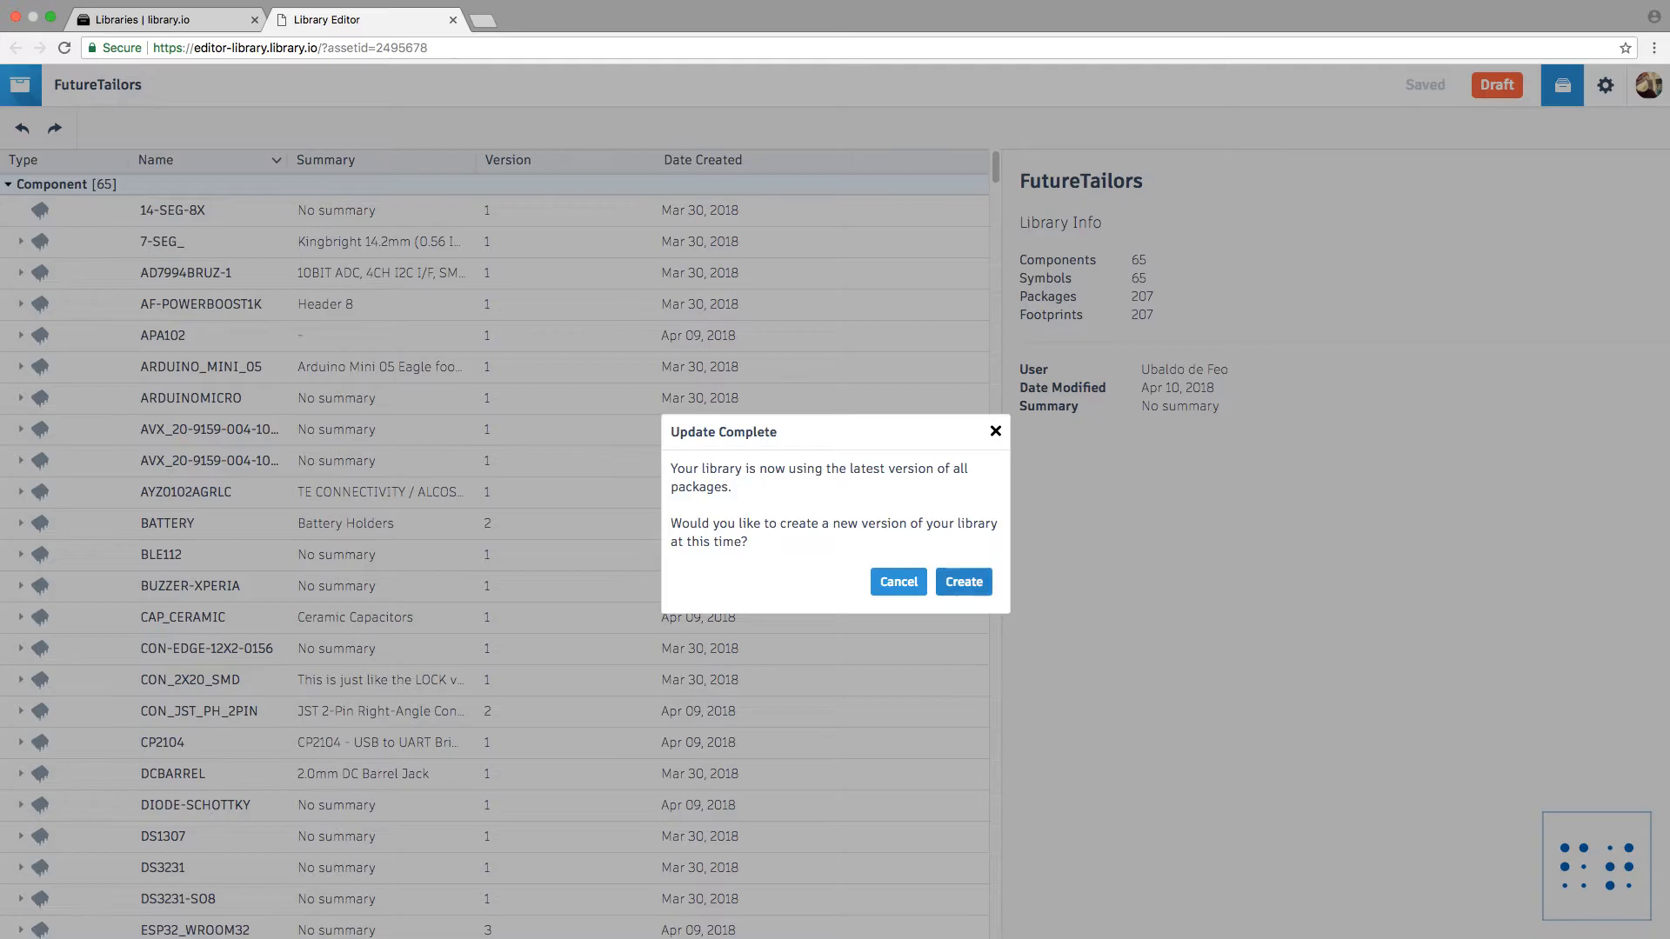
click(964, 580)
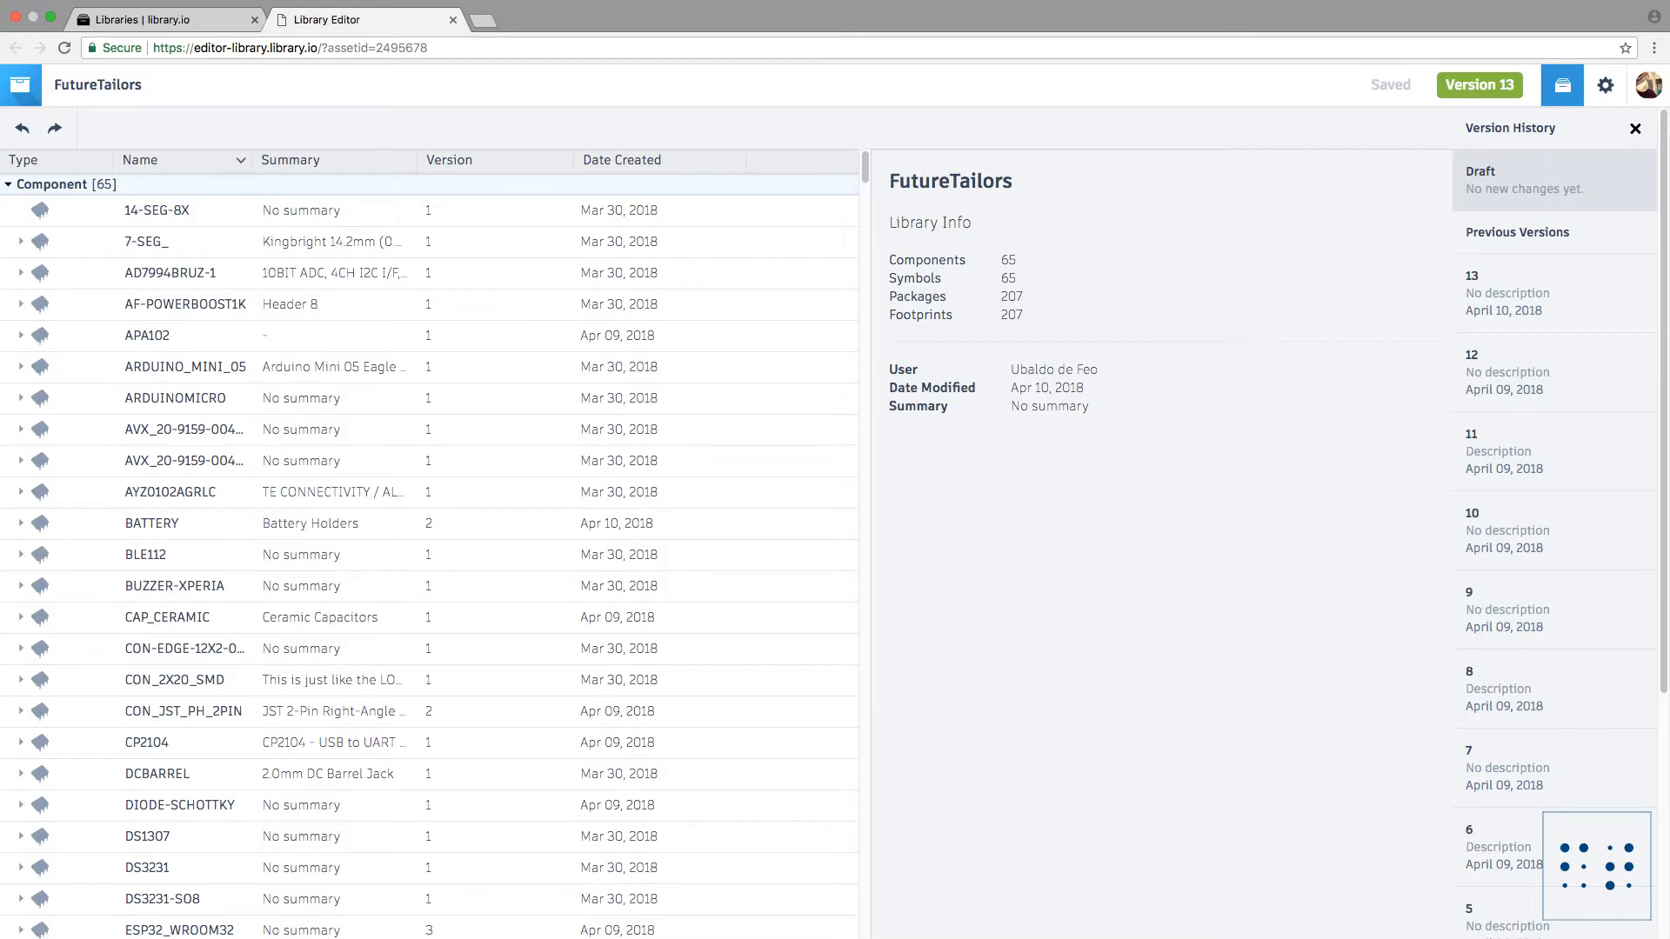
Step: Expand the BATTERY component and preview its BATTCON_20MM_4LEGS package
click(21, 524)
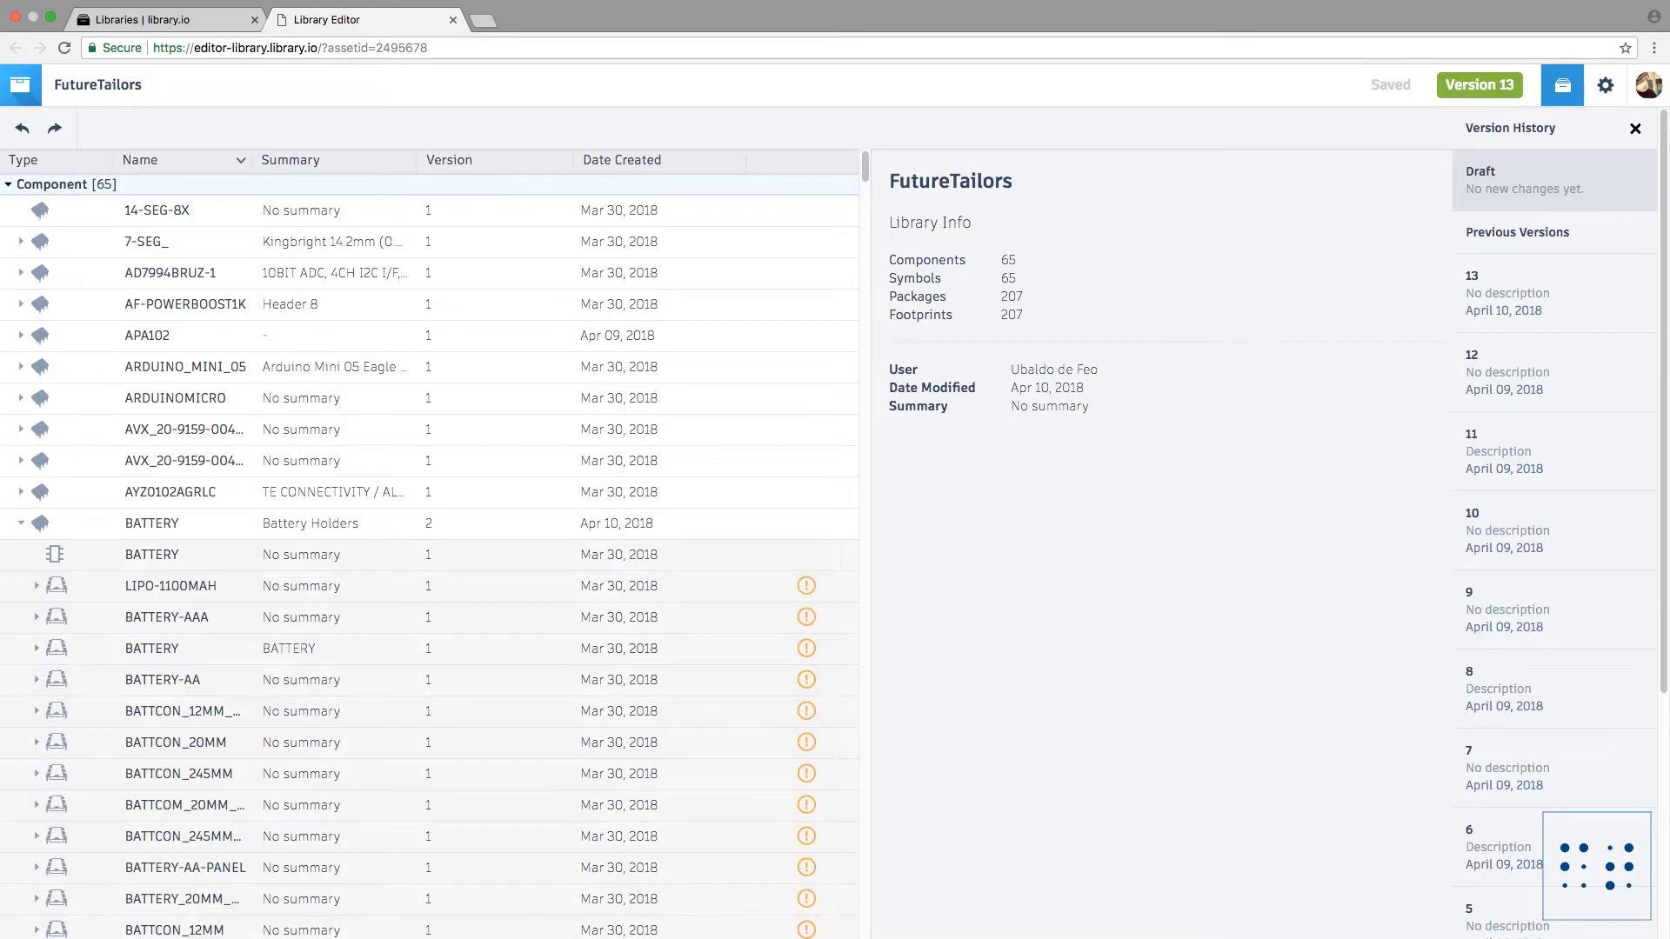
scroll(429, 544, down, 6)
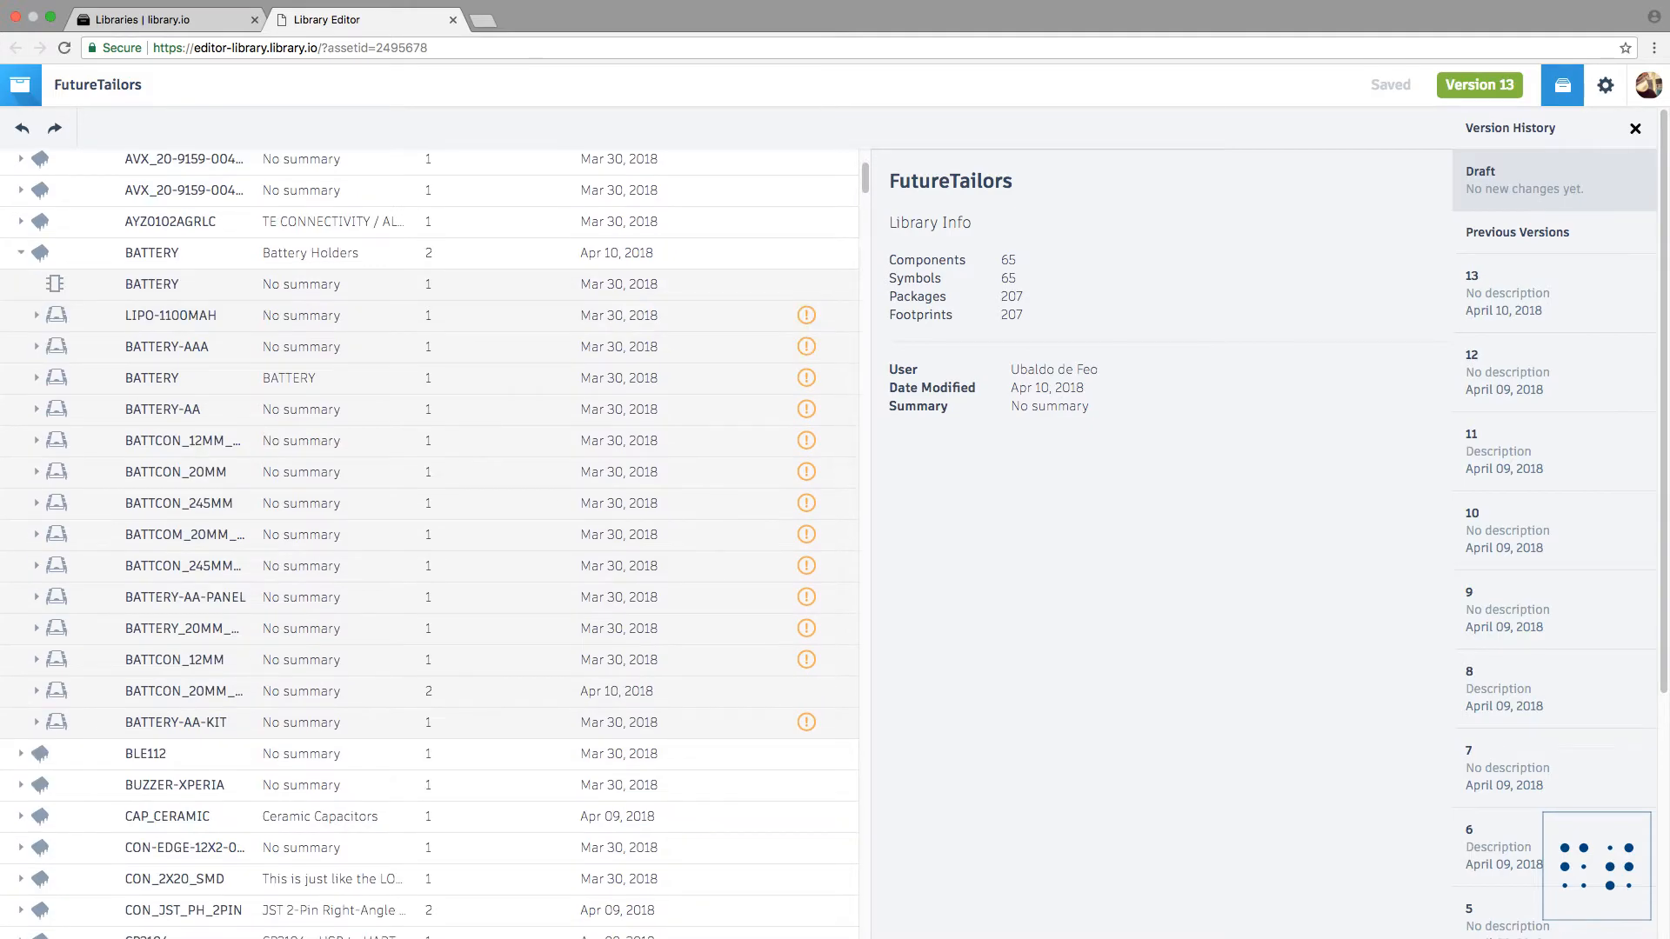
click(183, 691)
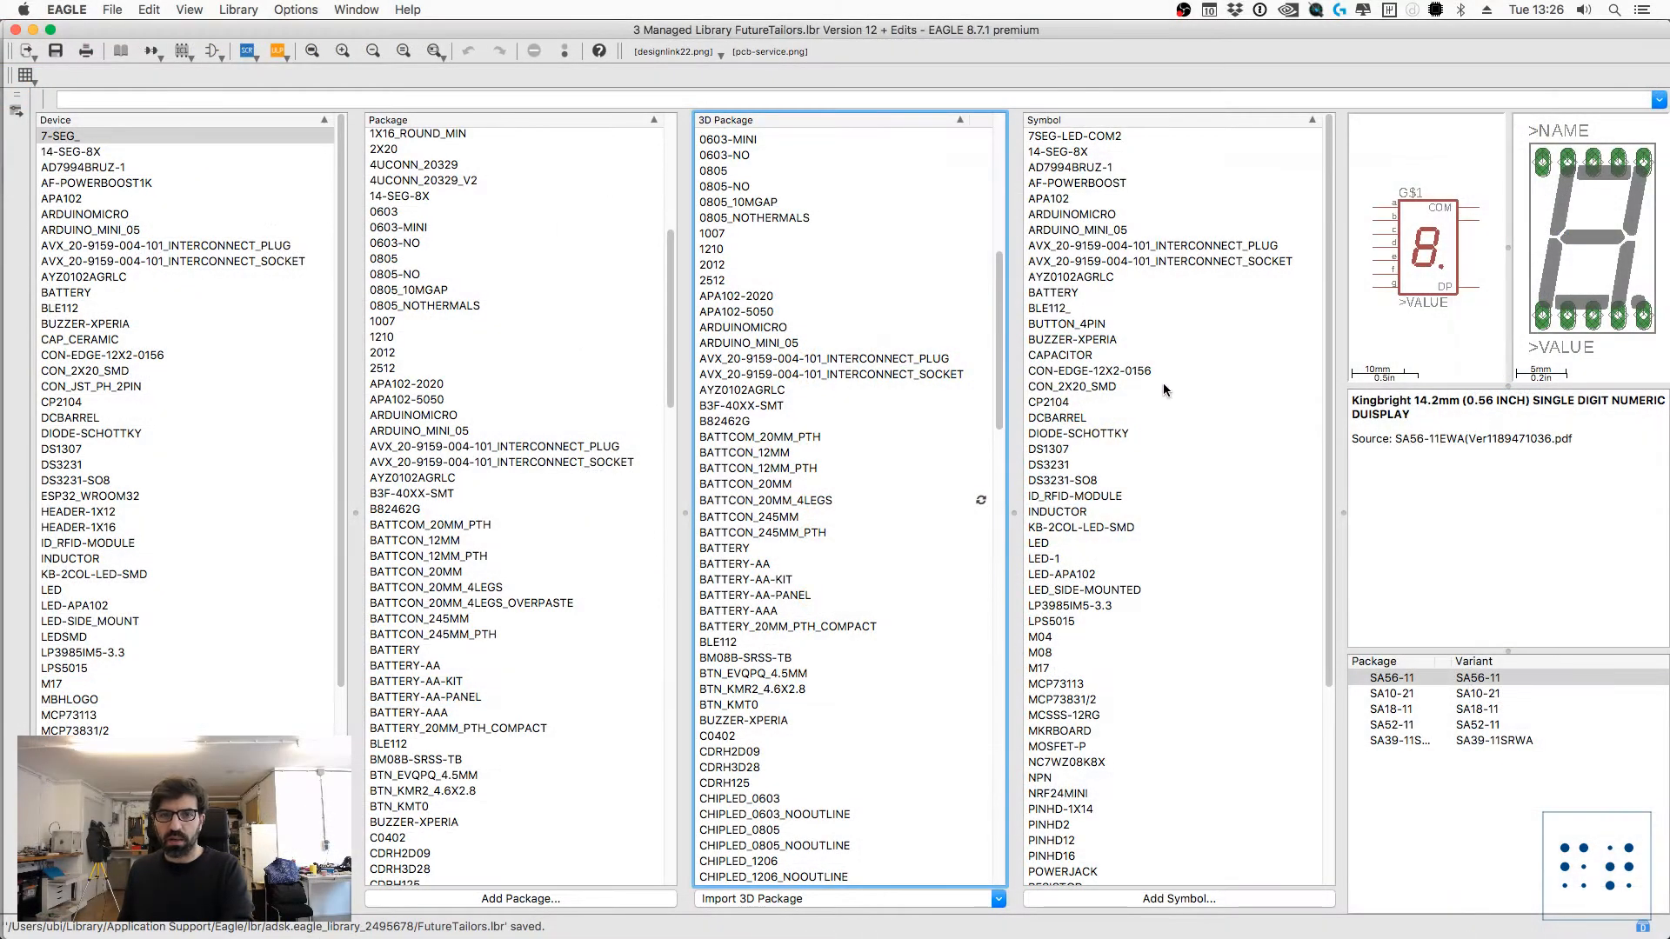
Step: Switch to EAGLE and compare the BATTCON_20MM_4LEGS 3D package and library version with the web library
scroll(160, 232, down, 5)
scroll(156, 248, up, 5)
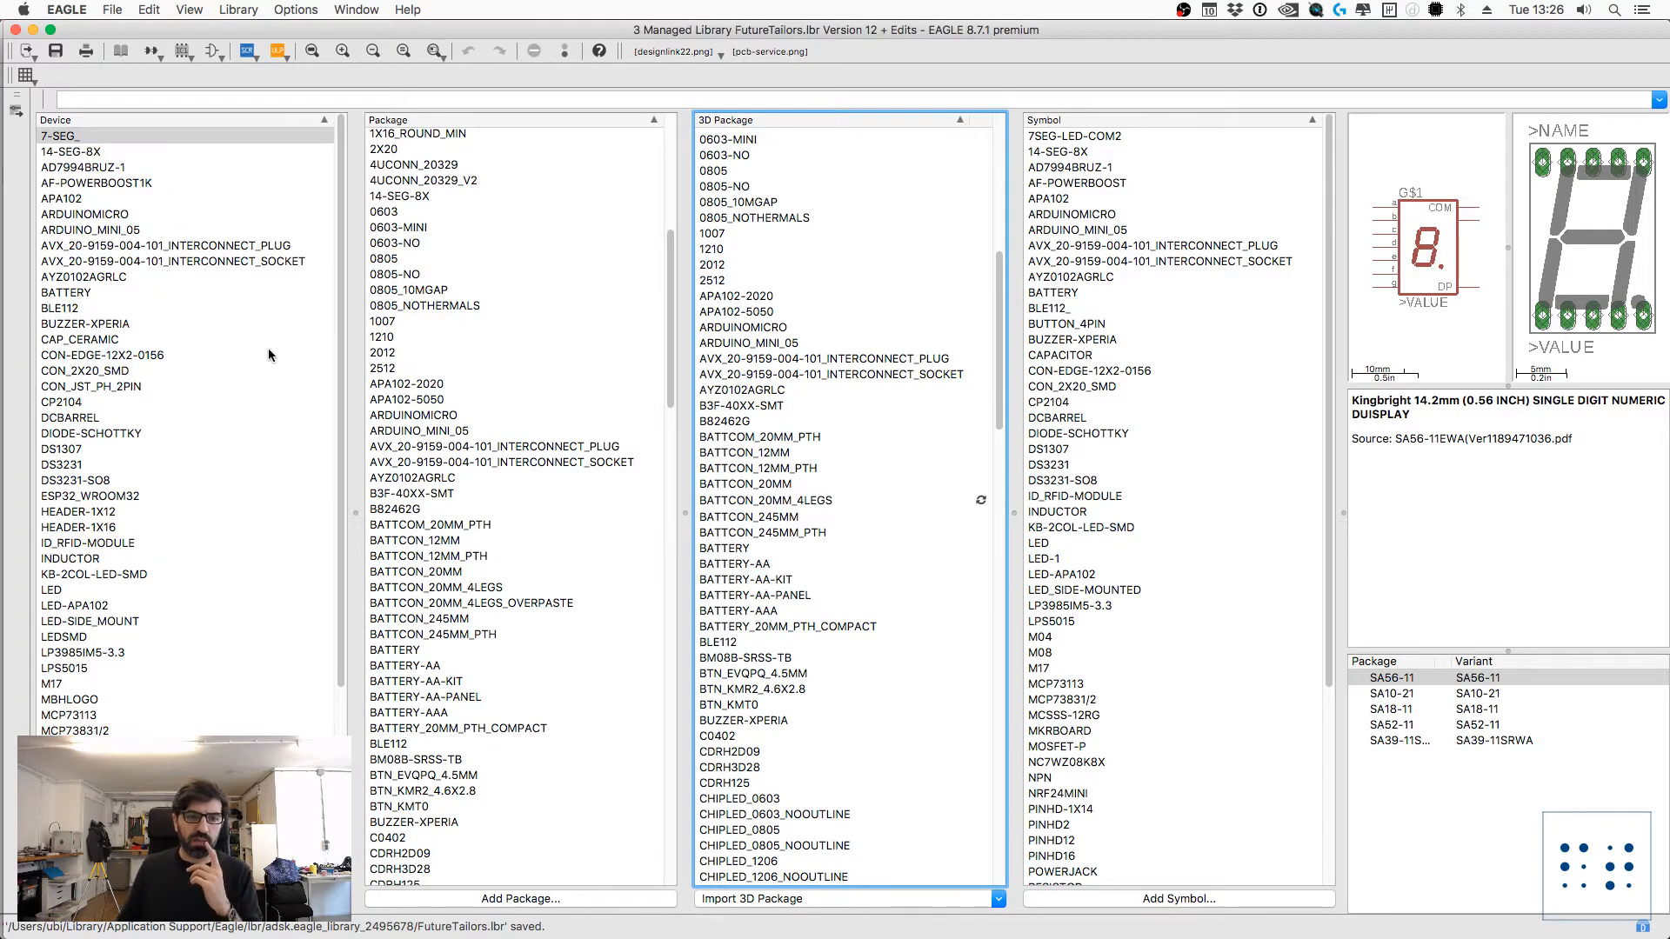
scroll(790, 698, down, 3)
scroll(790, 698, down, 2)
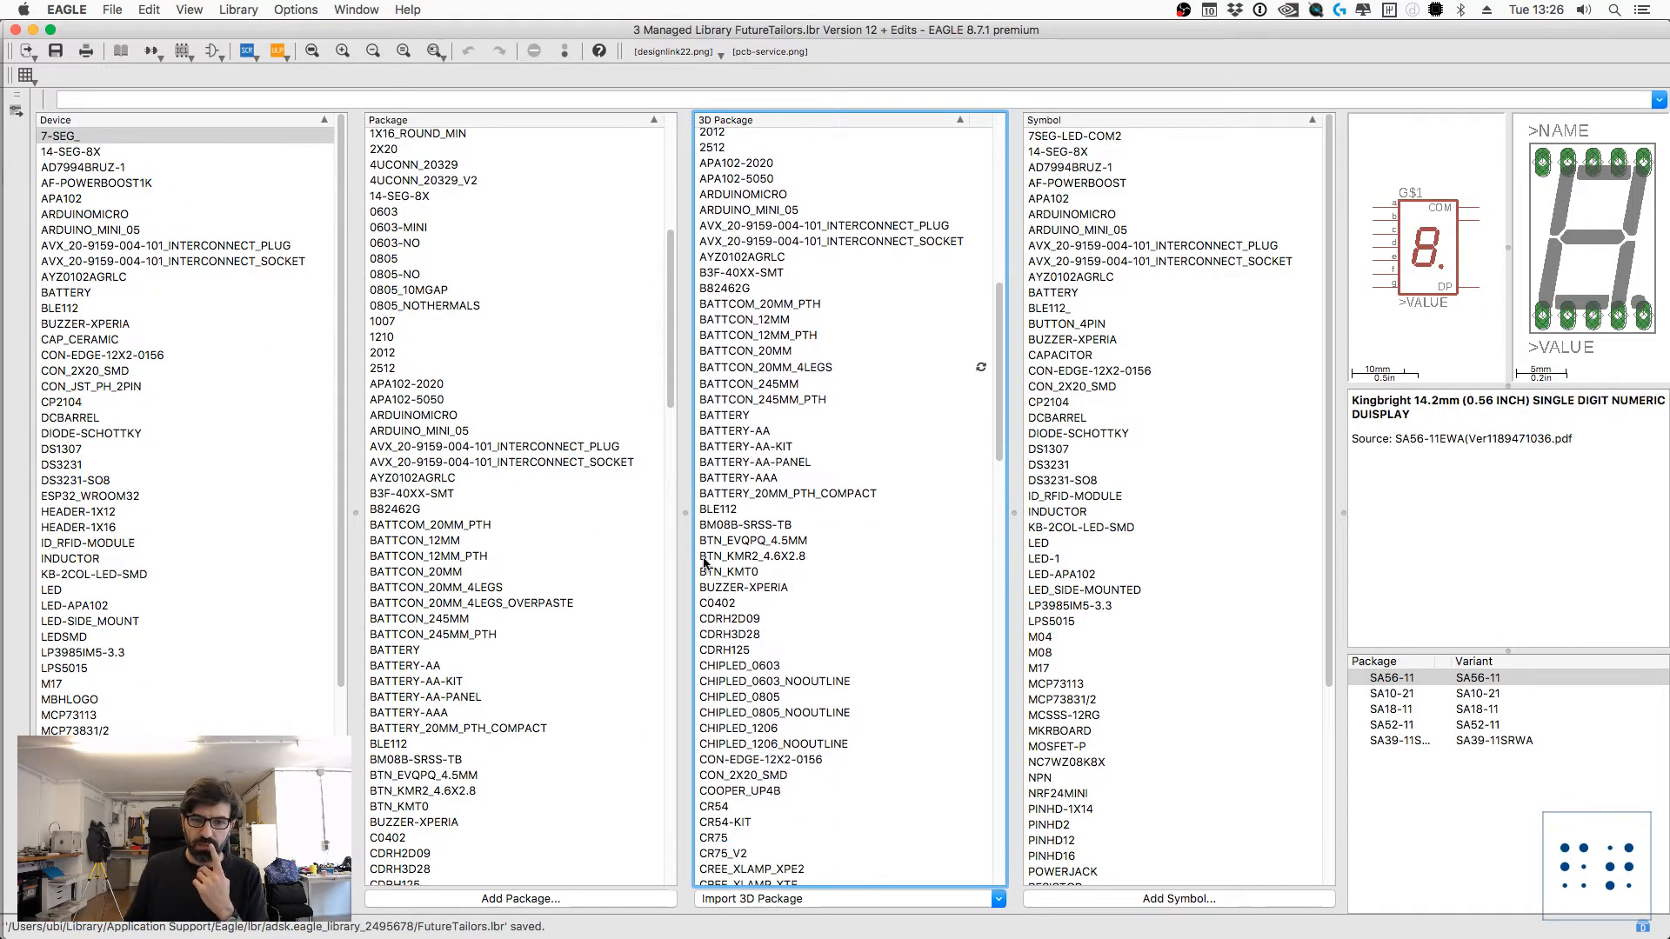
click(773, 493)
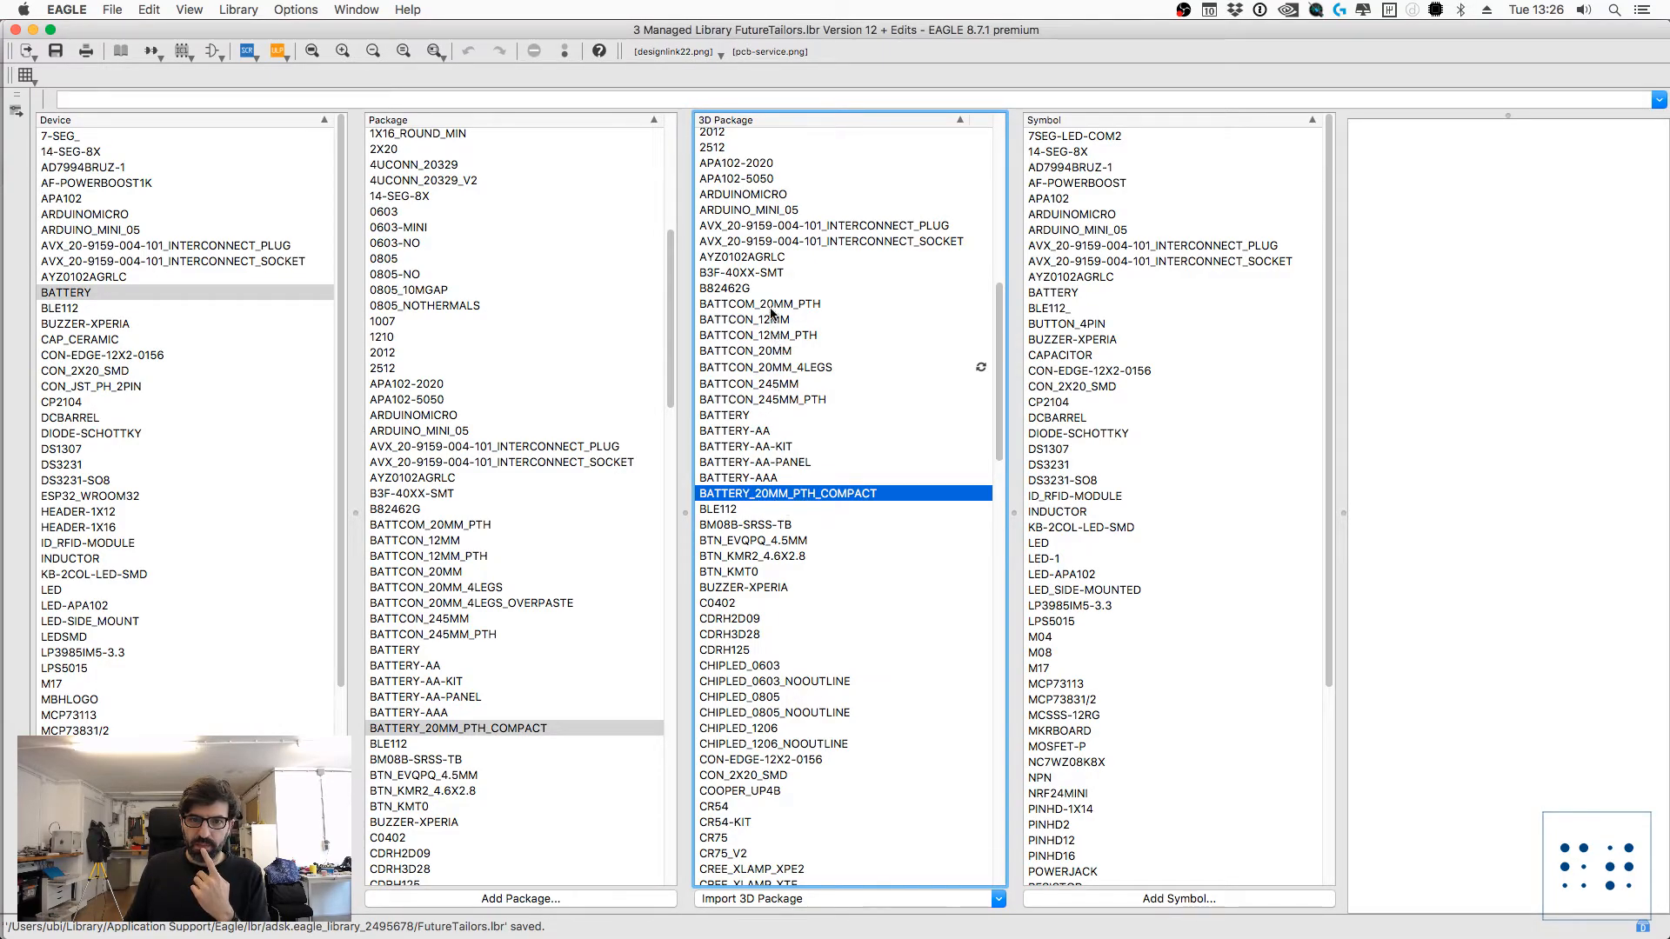
click(780, 370)
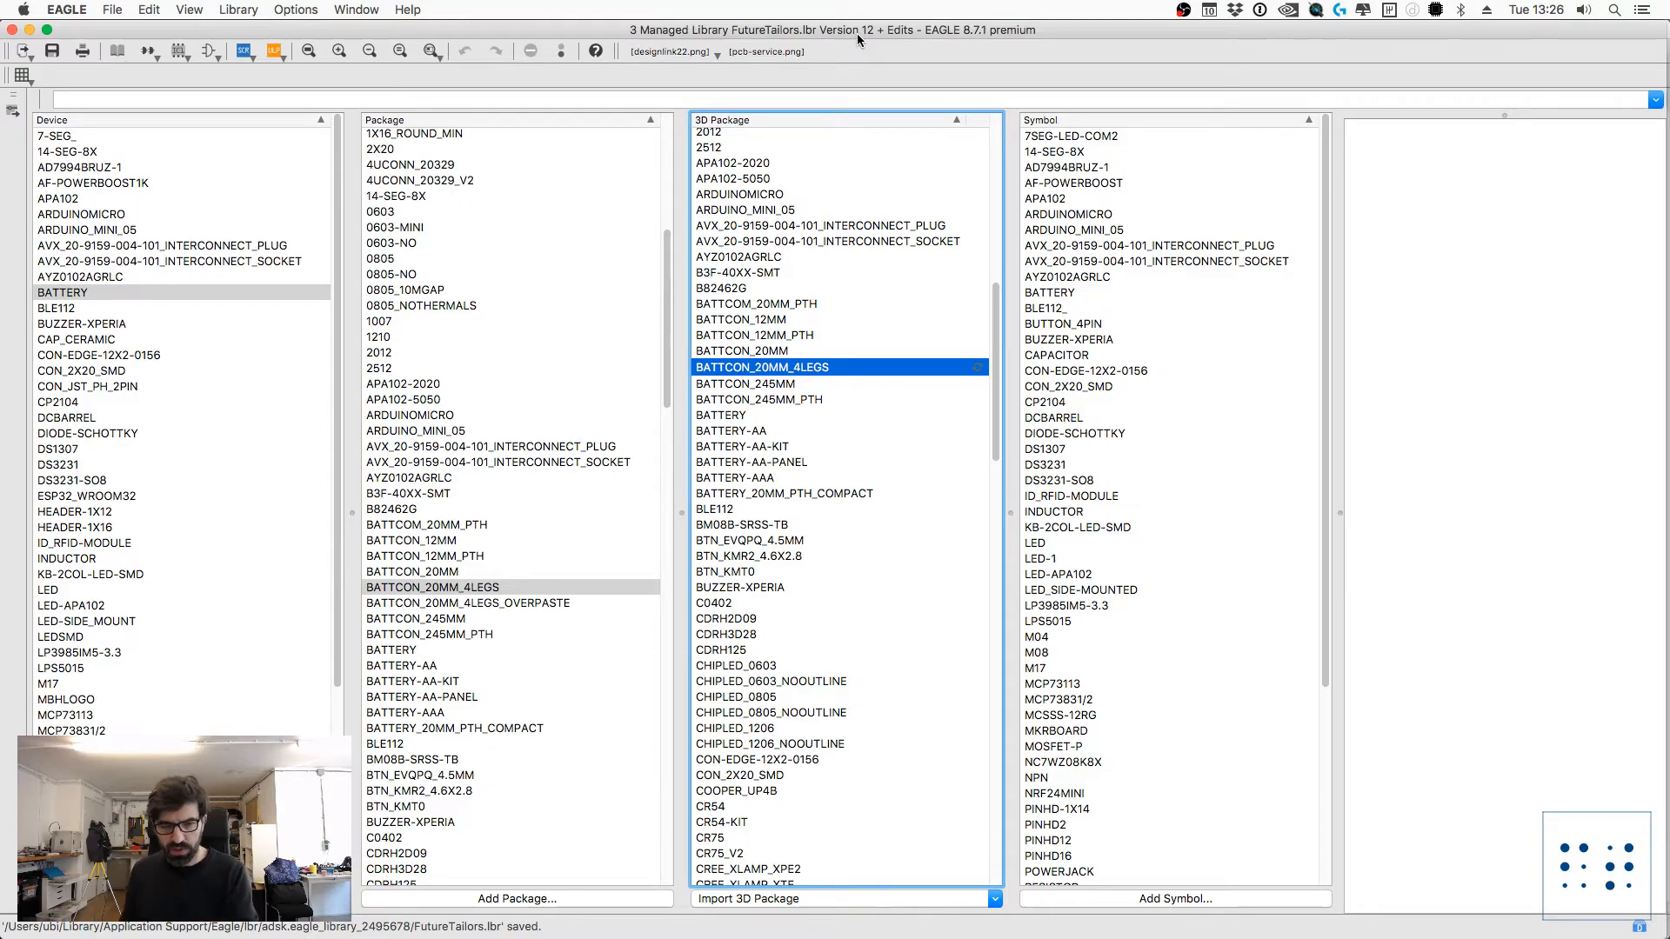
key(ctrl+Right)
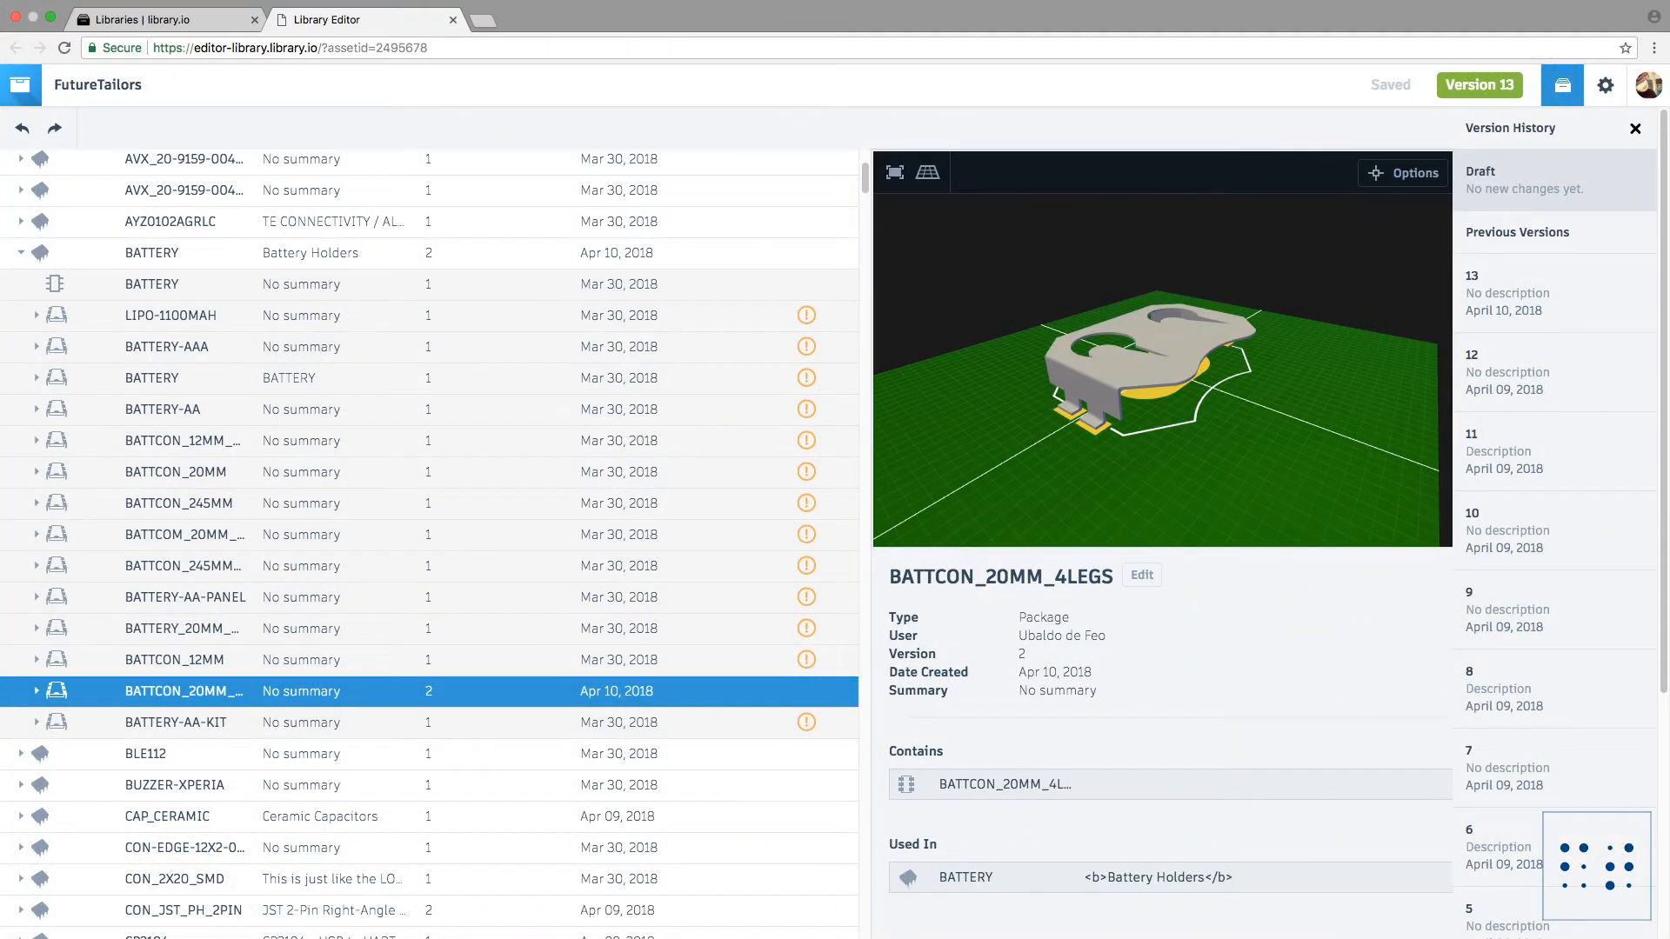
key(ctrl+Left)
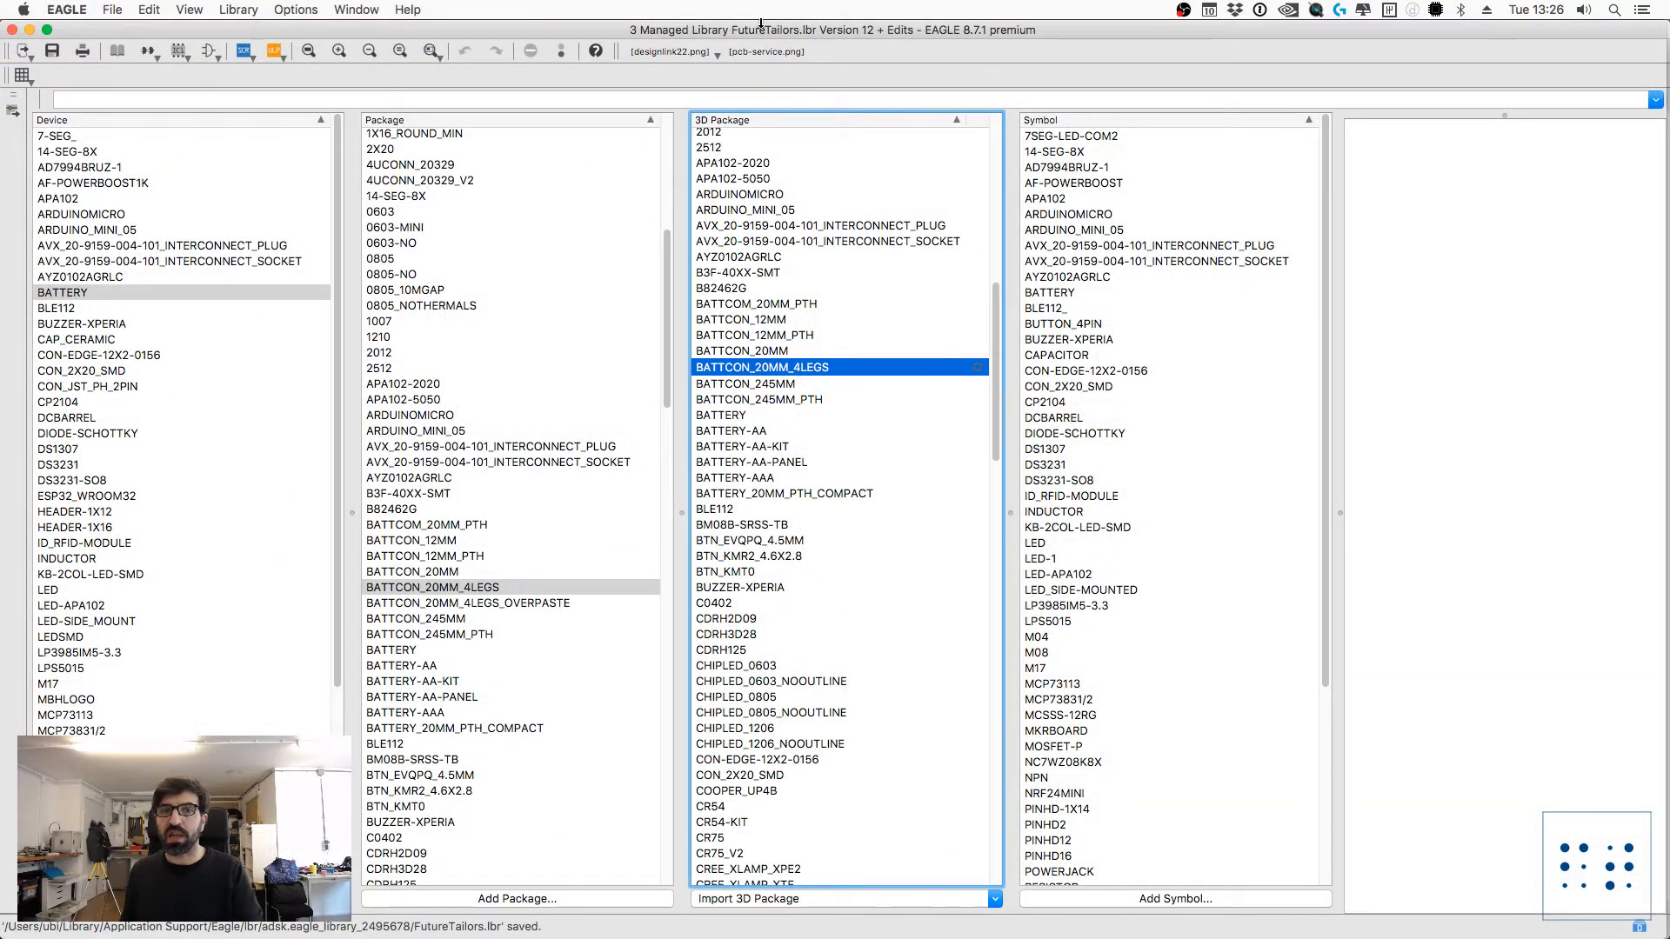
Step: Update the managed FutureTailors library to version 13, the latest version
click(239, 9)
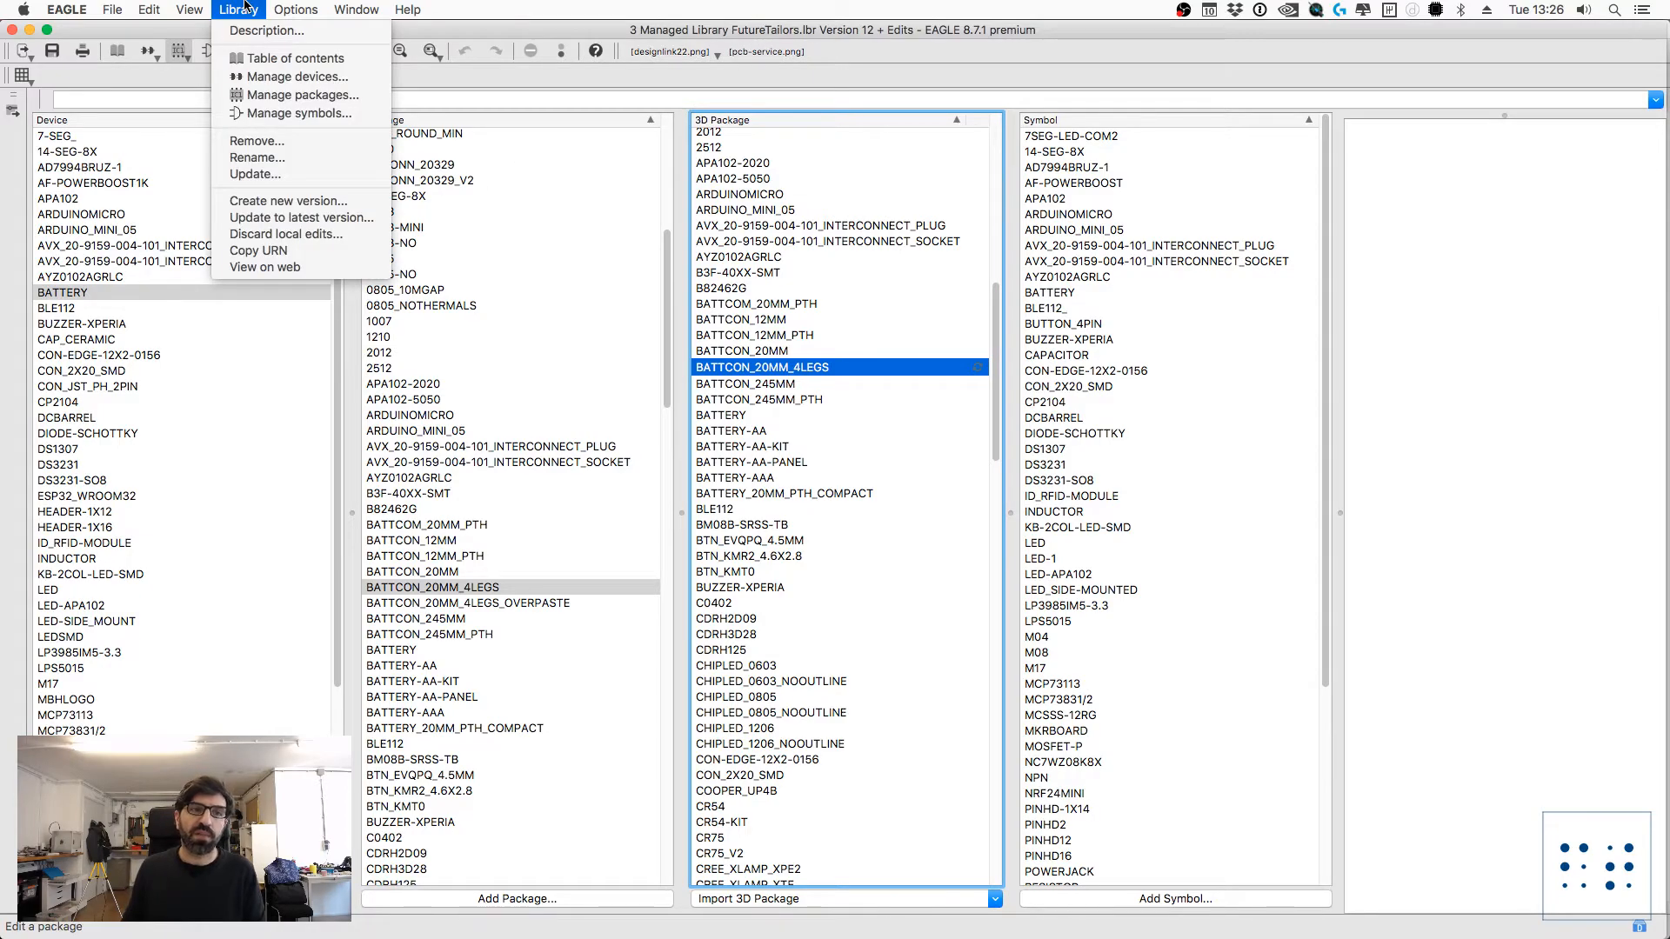
click(301, 218)
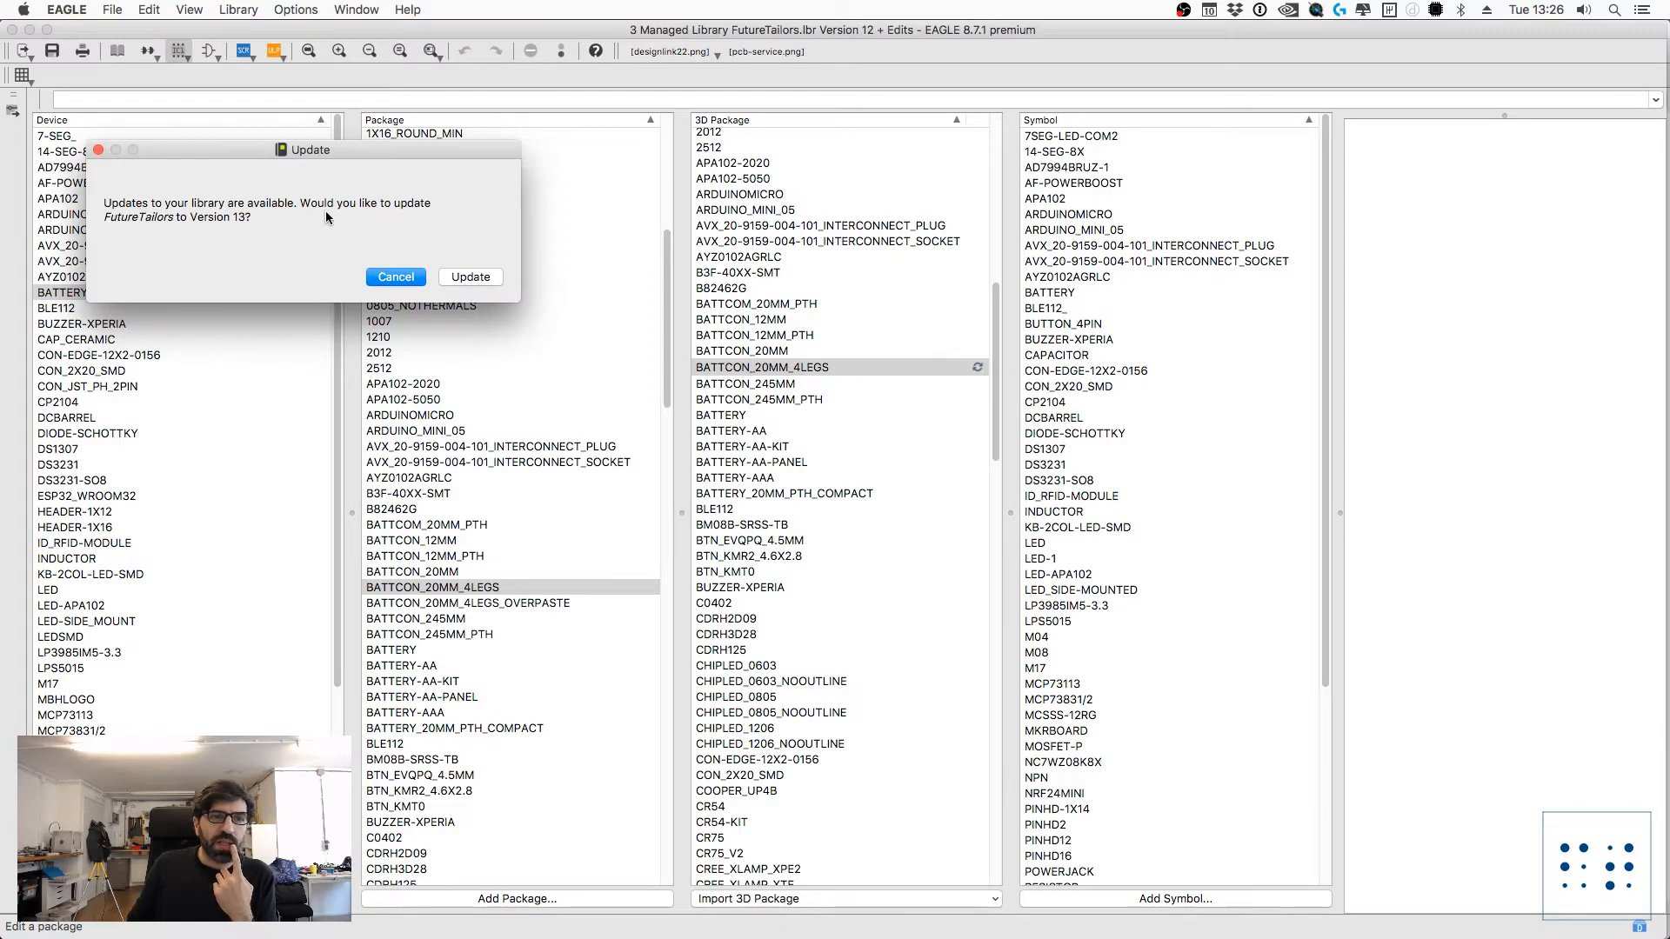
click(473, 278)
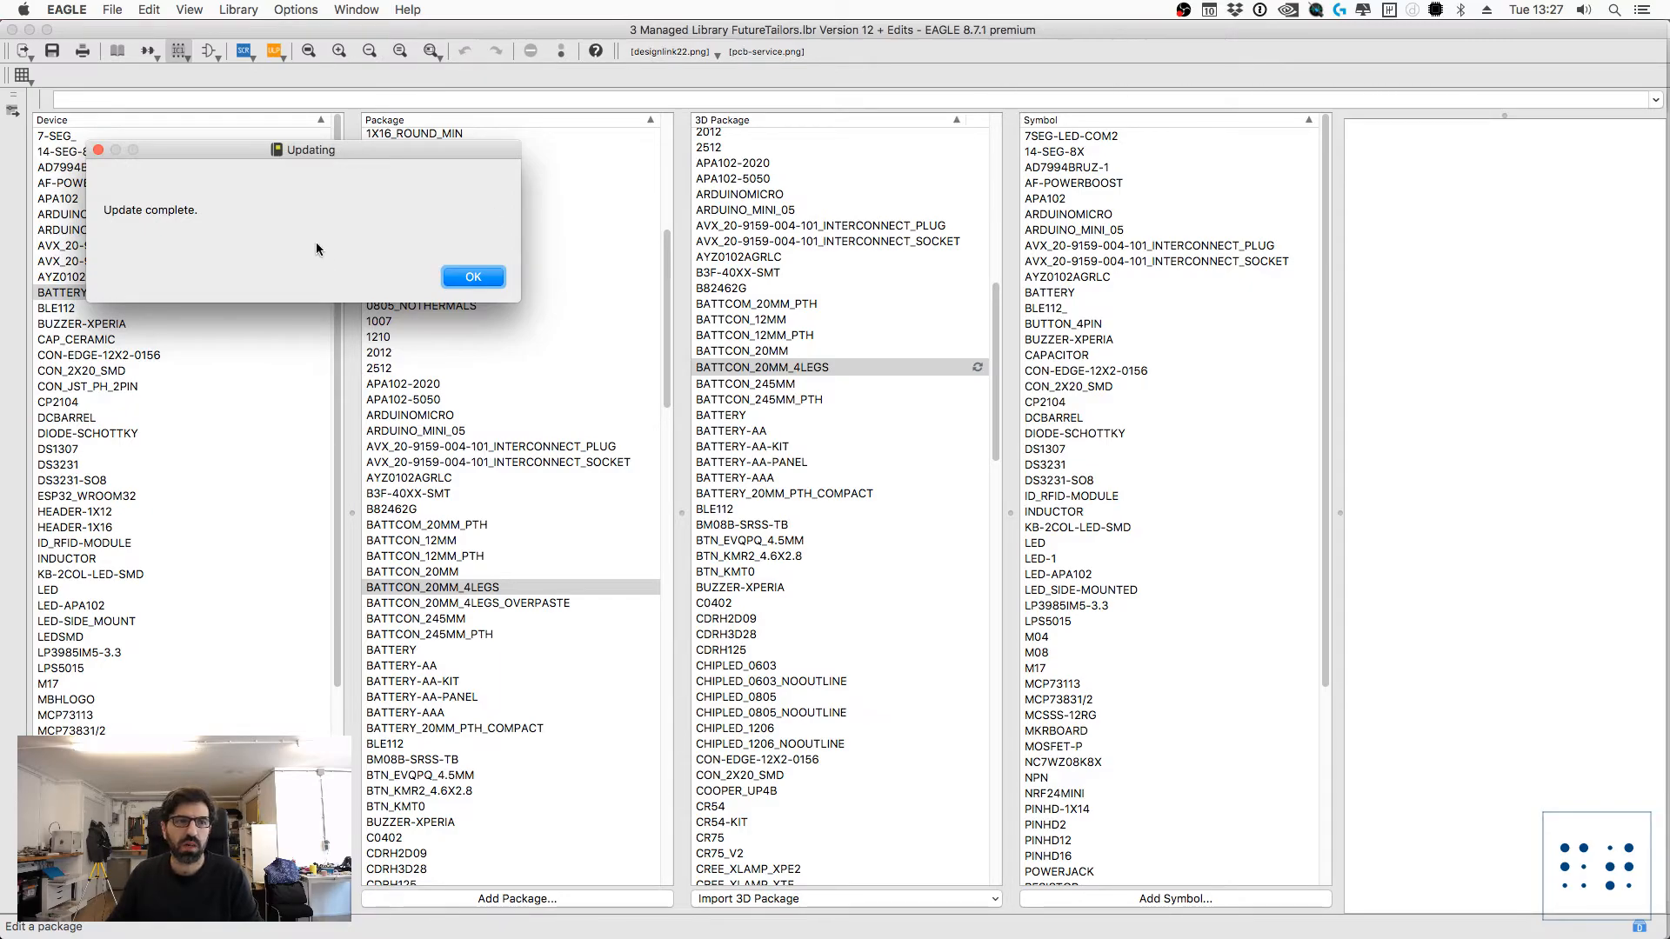
click(462, 278)
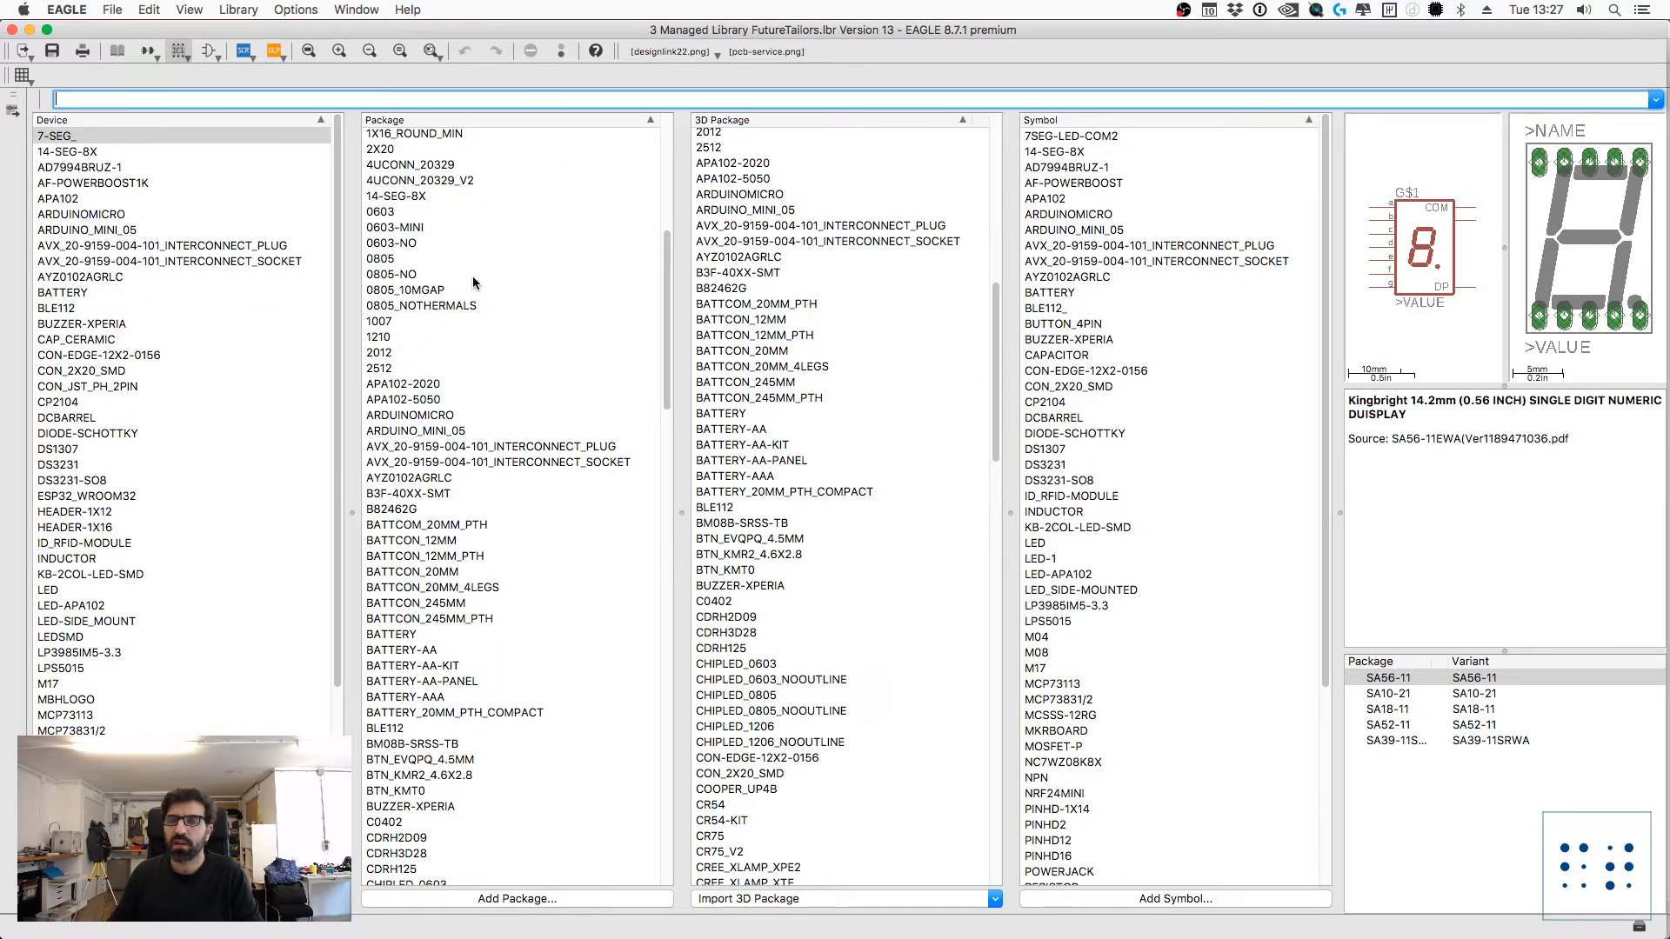
Step: Switch to the board window and inspect BAT1's package, 3D package and library versions in its properties
key(super+grave)
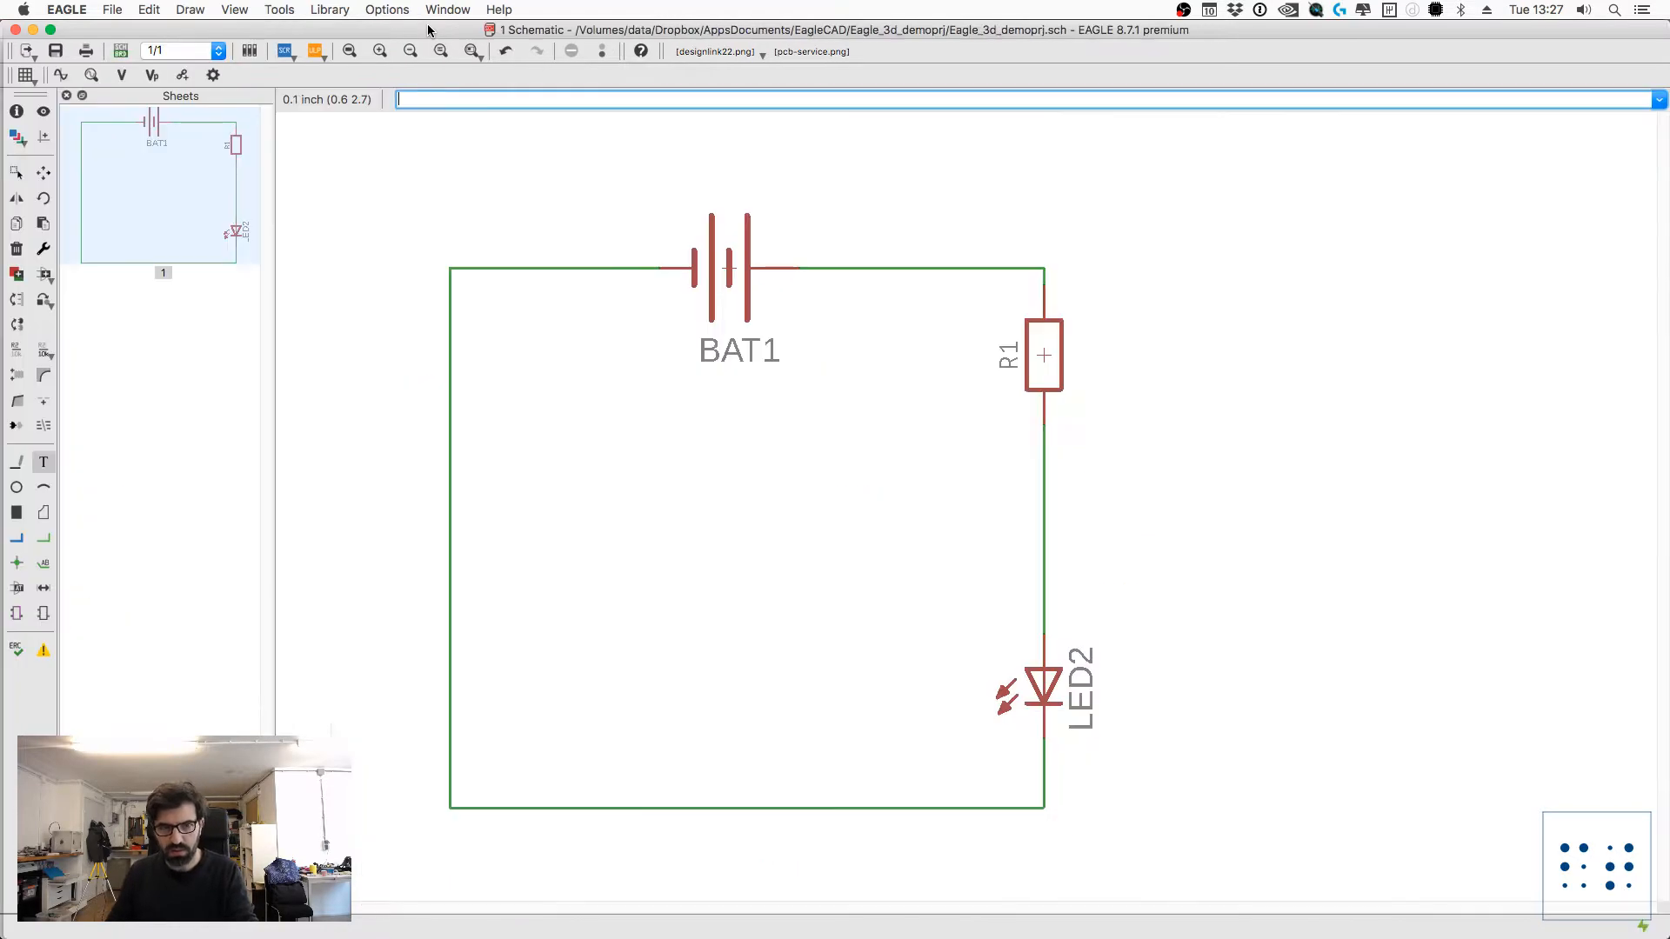
key(super+grave)
key(super+grave)
key(super+grave)
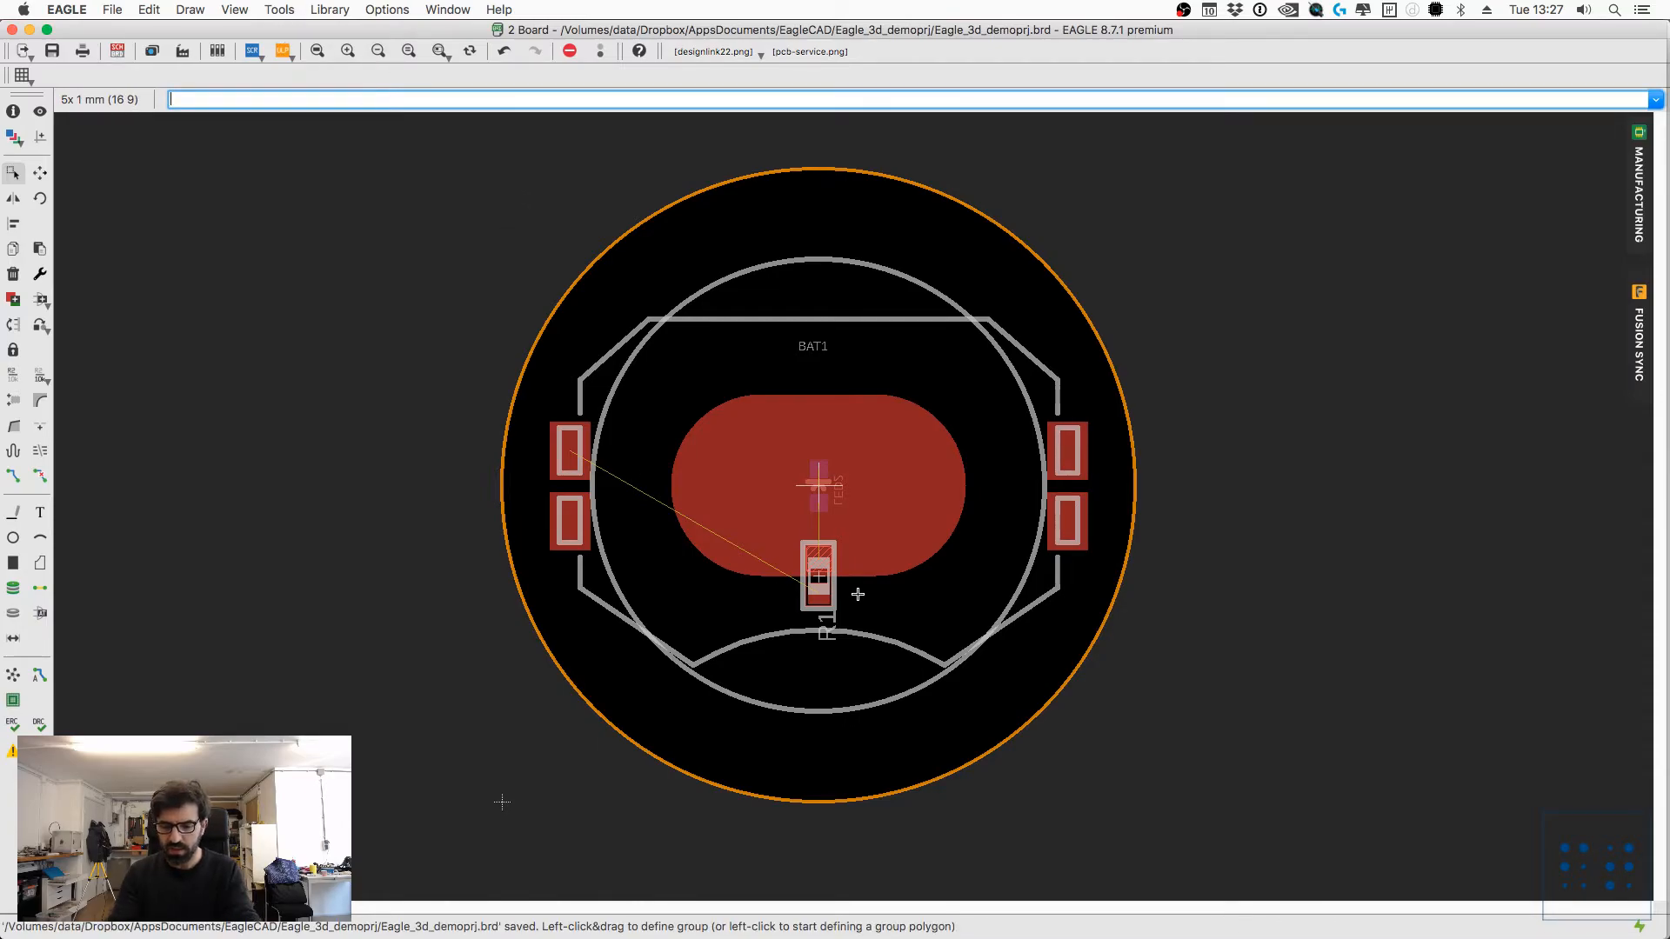
text(info)
key(Return)
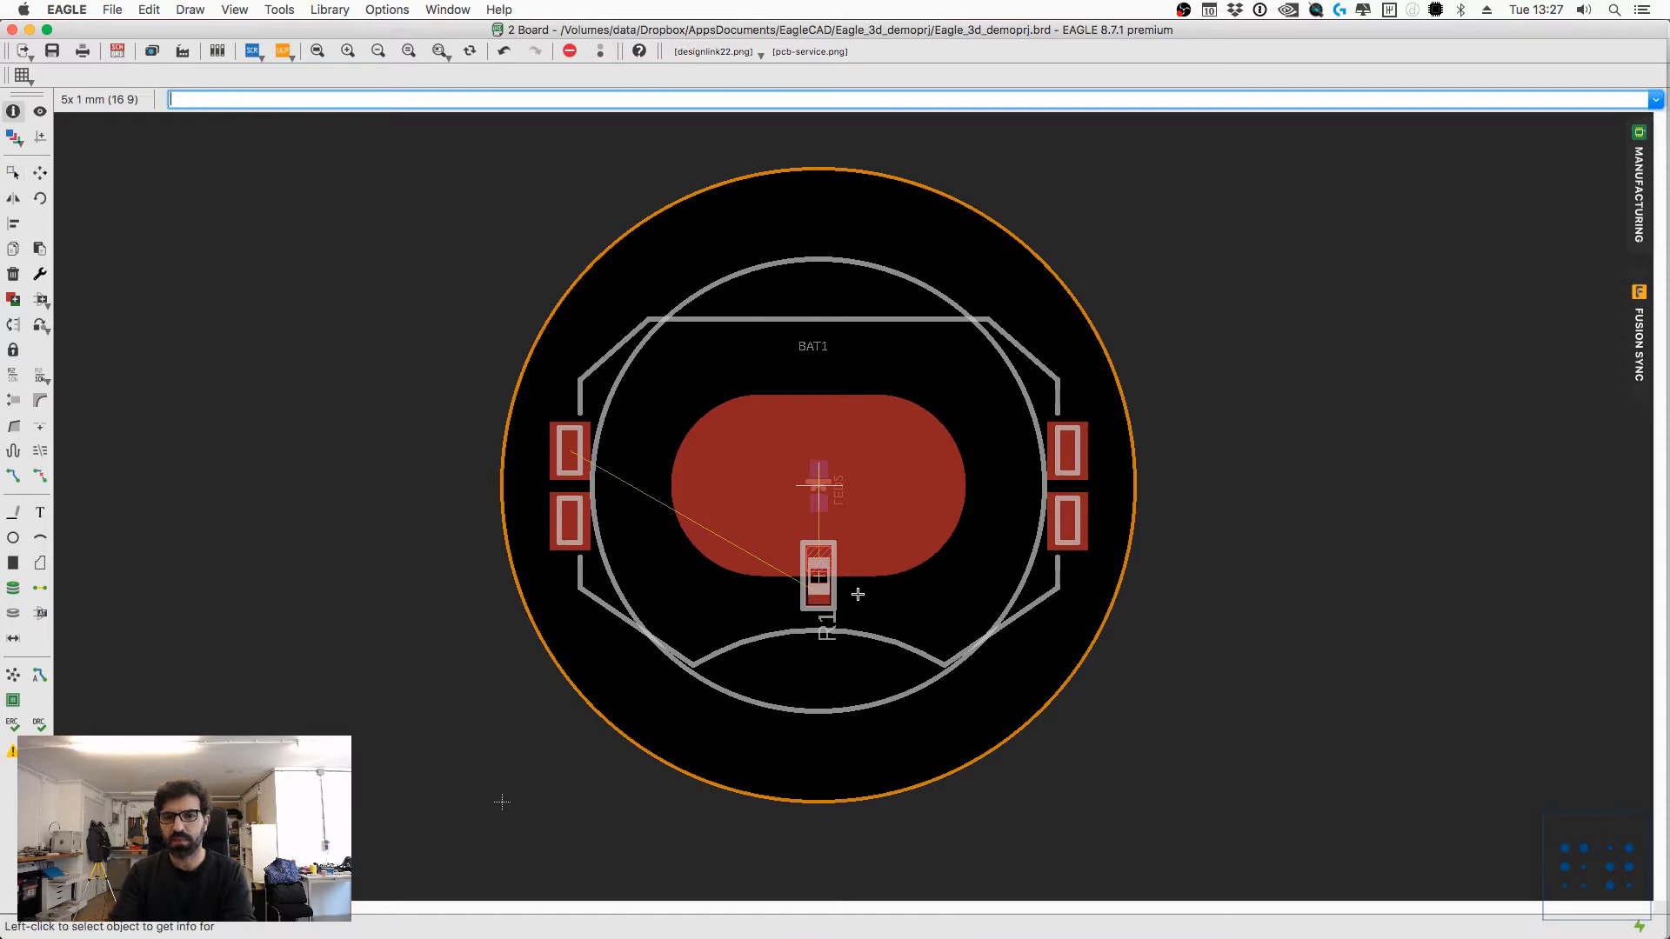
click(818, 485)
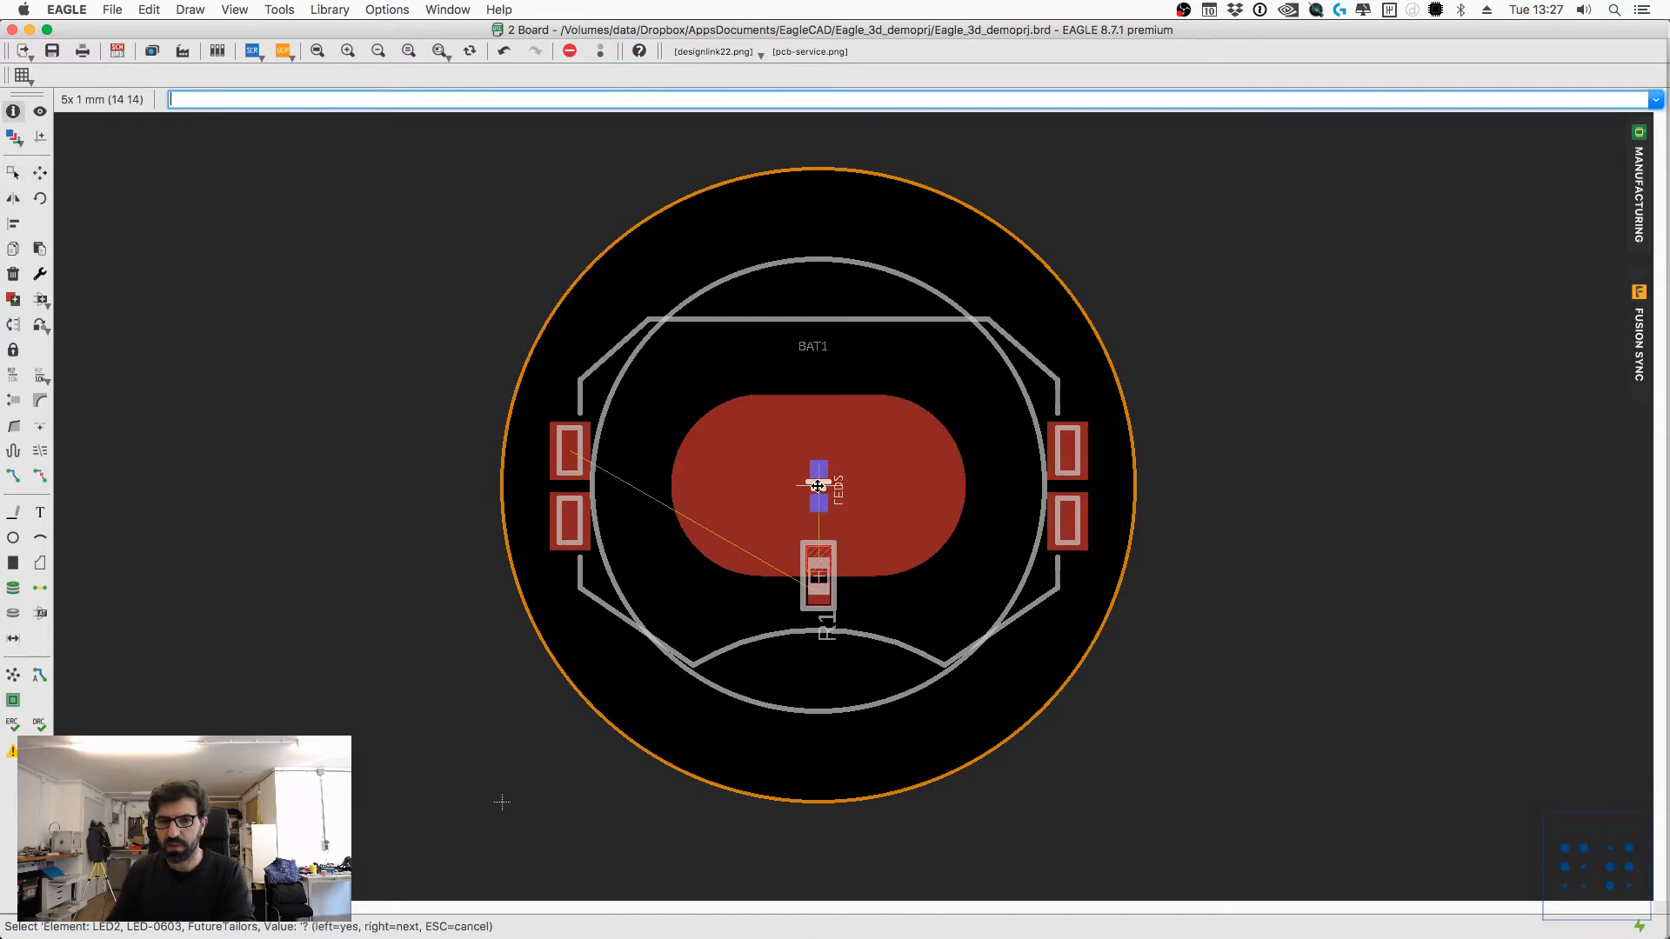
right_click(817, 485)
click(818, 486)
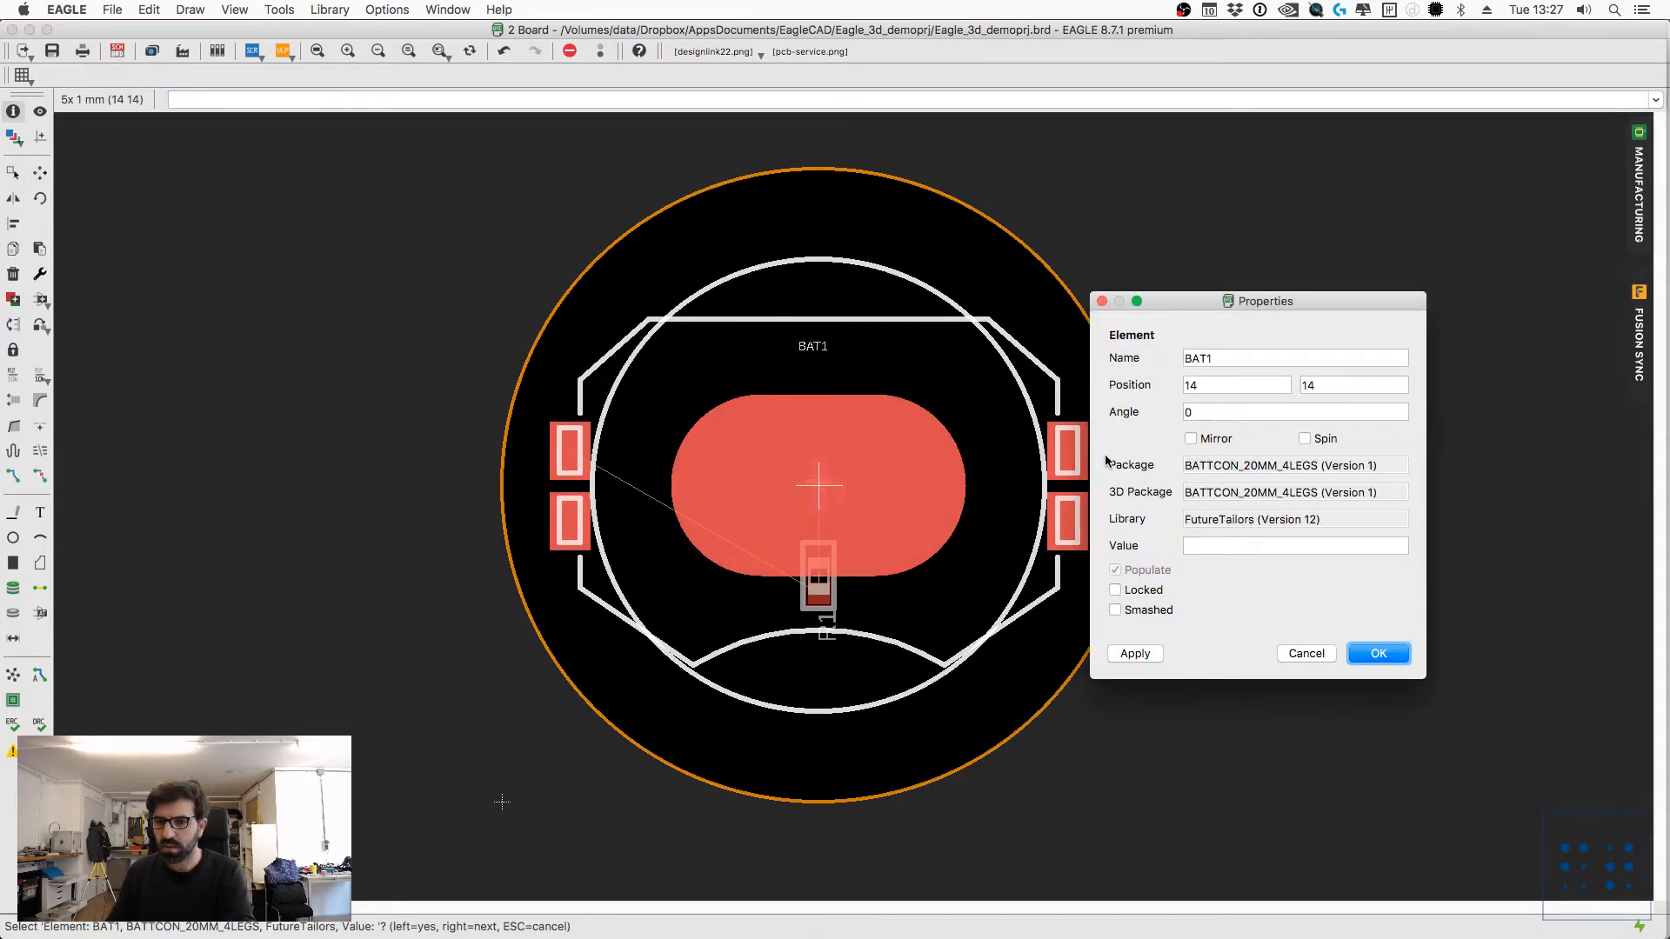
drag(1290, 301, 1231, 273)
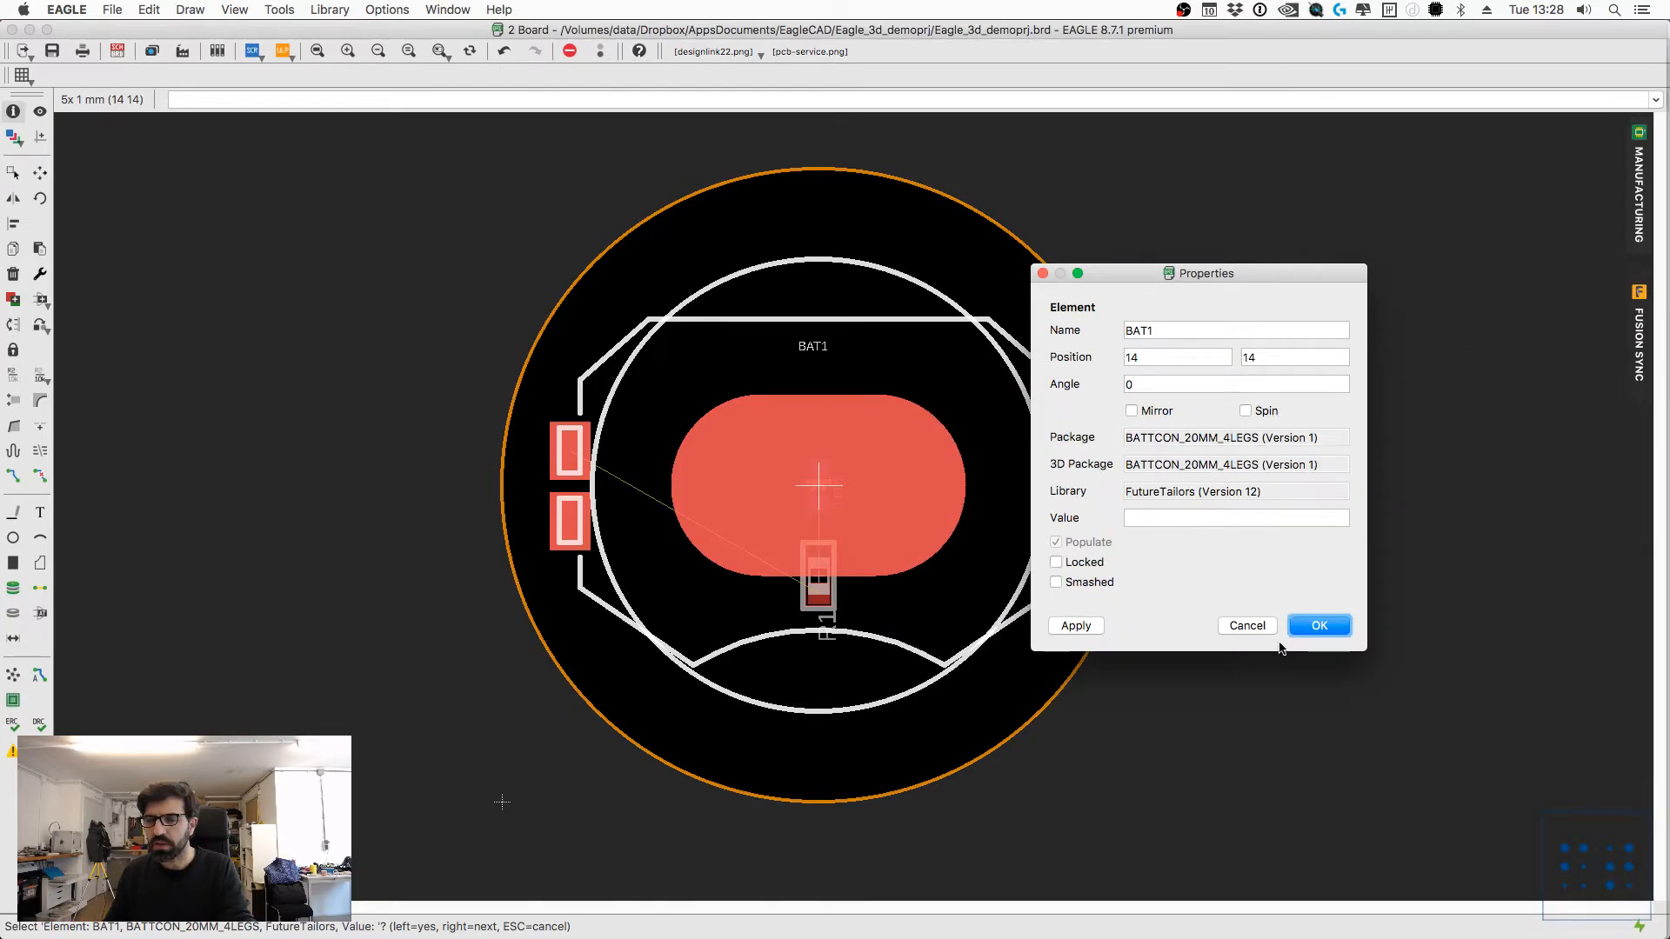
click(1260, 628)
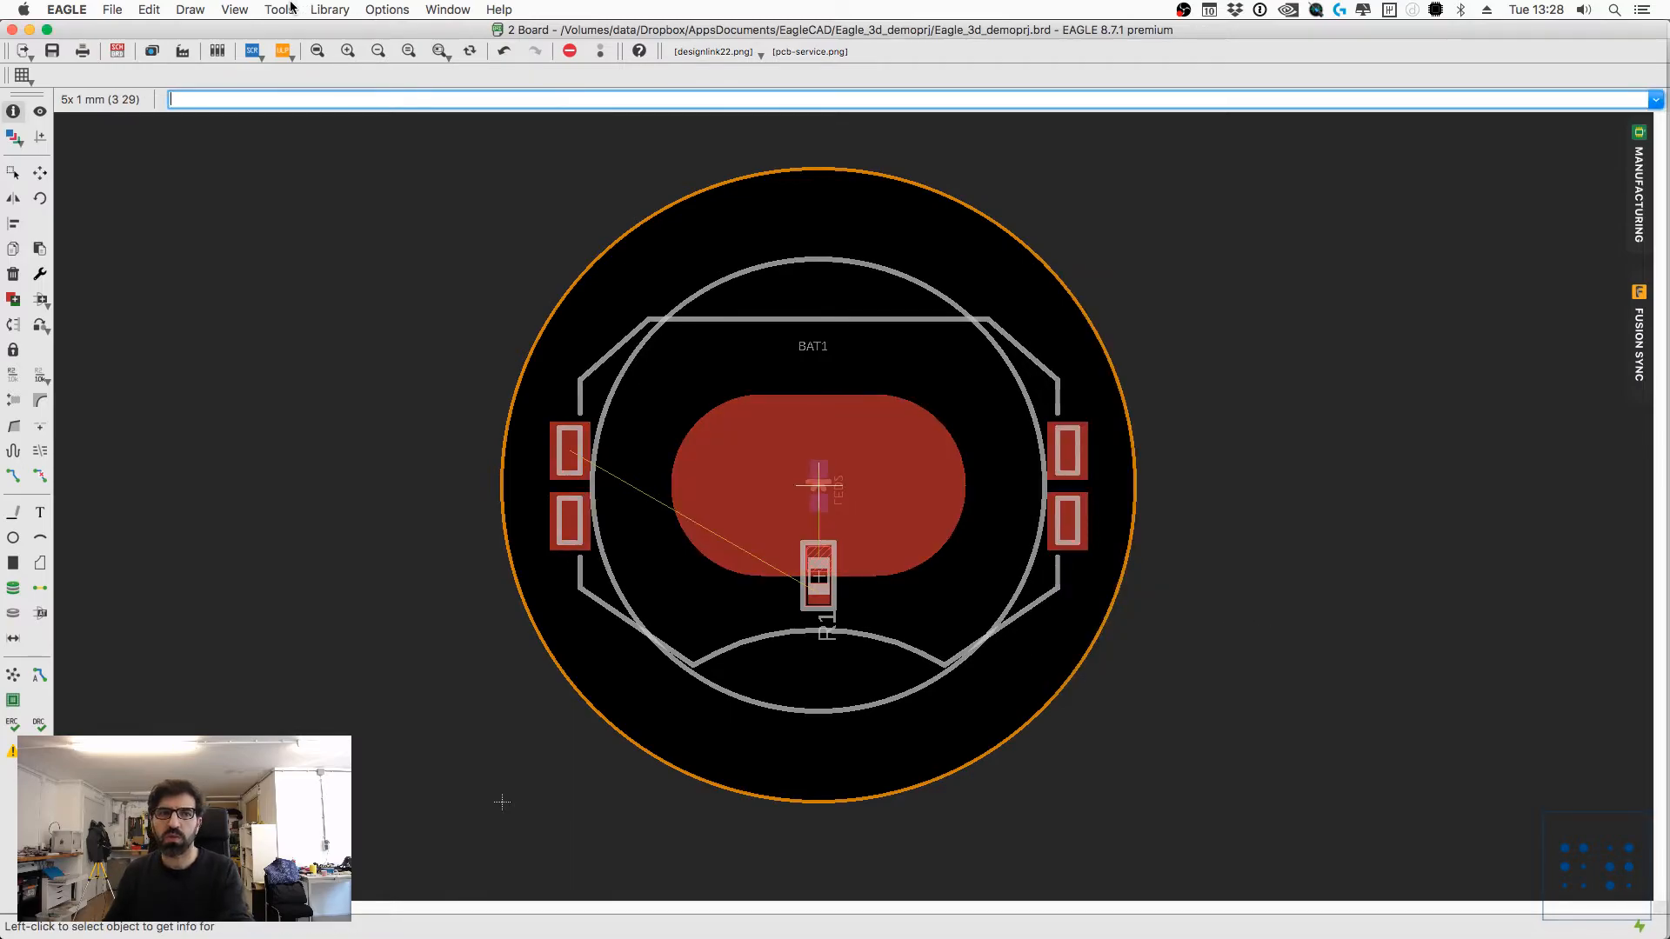
Step: Update all libraries used in the board design and acknowledge the design rule check notice
click(329, 9)
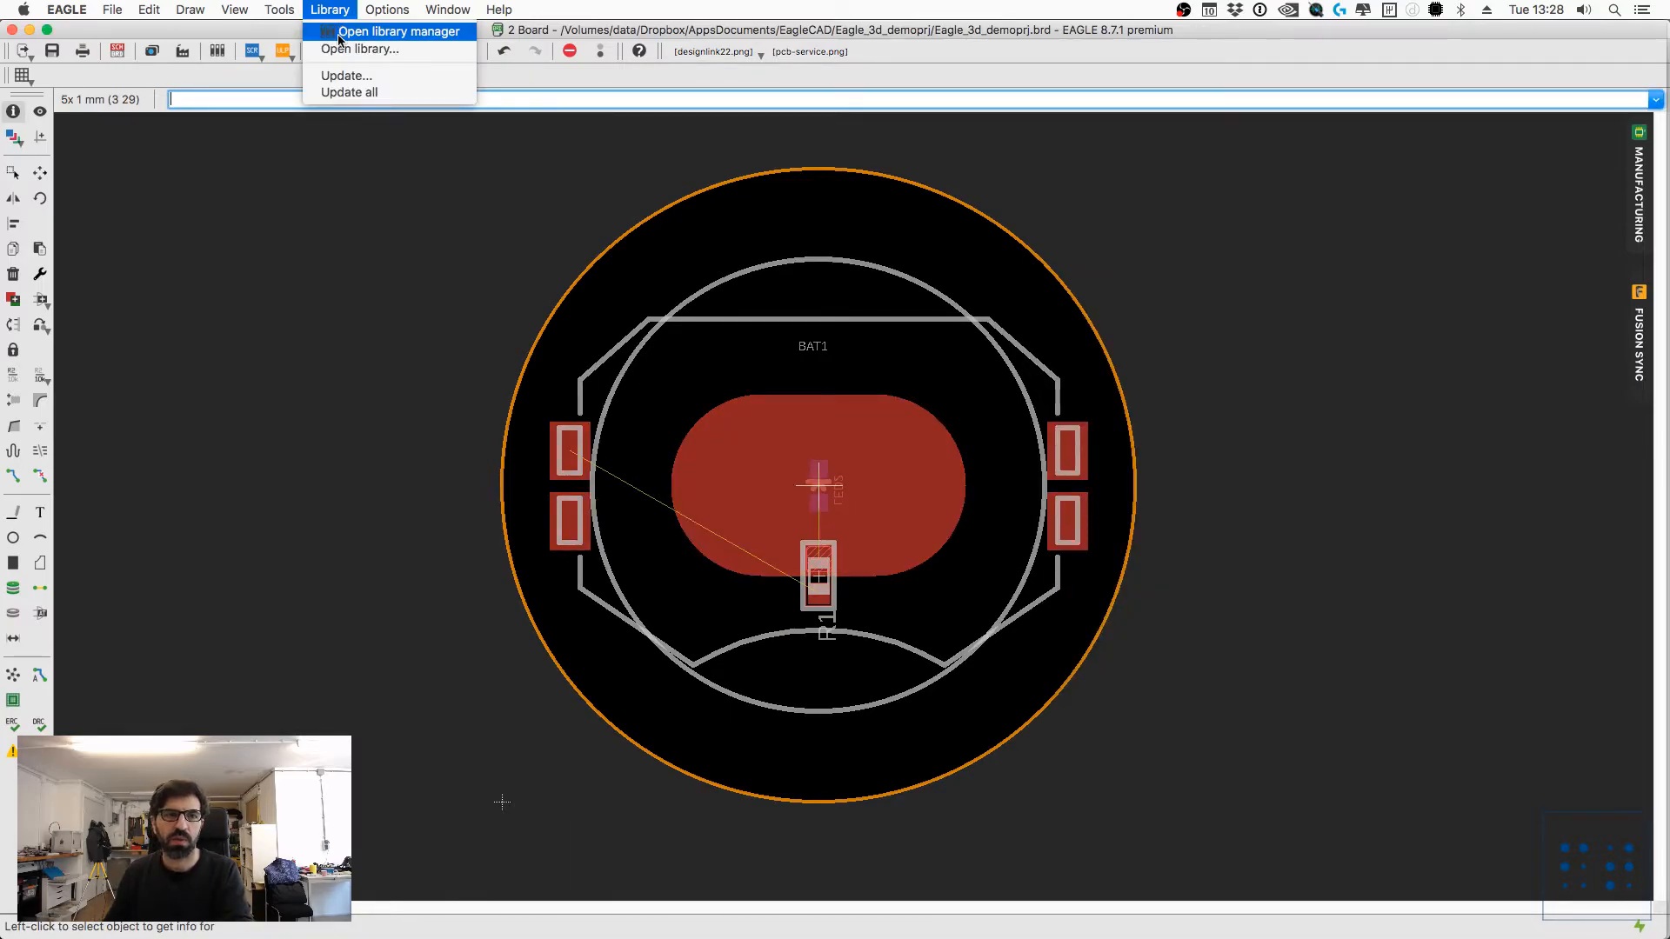
click(344, 93)
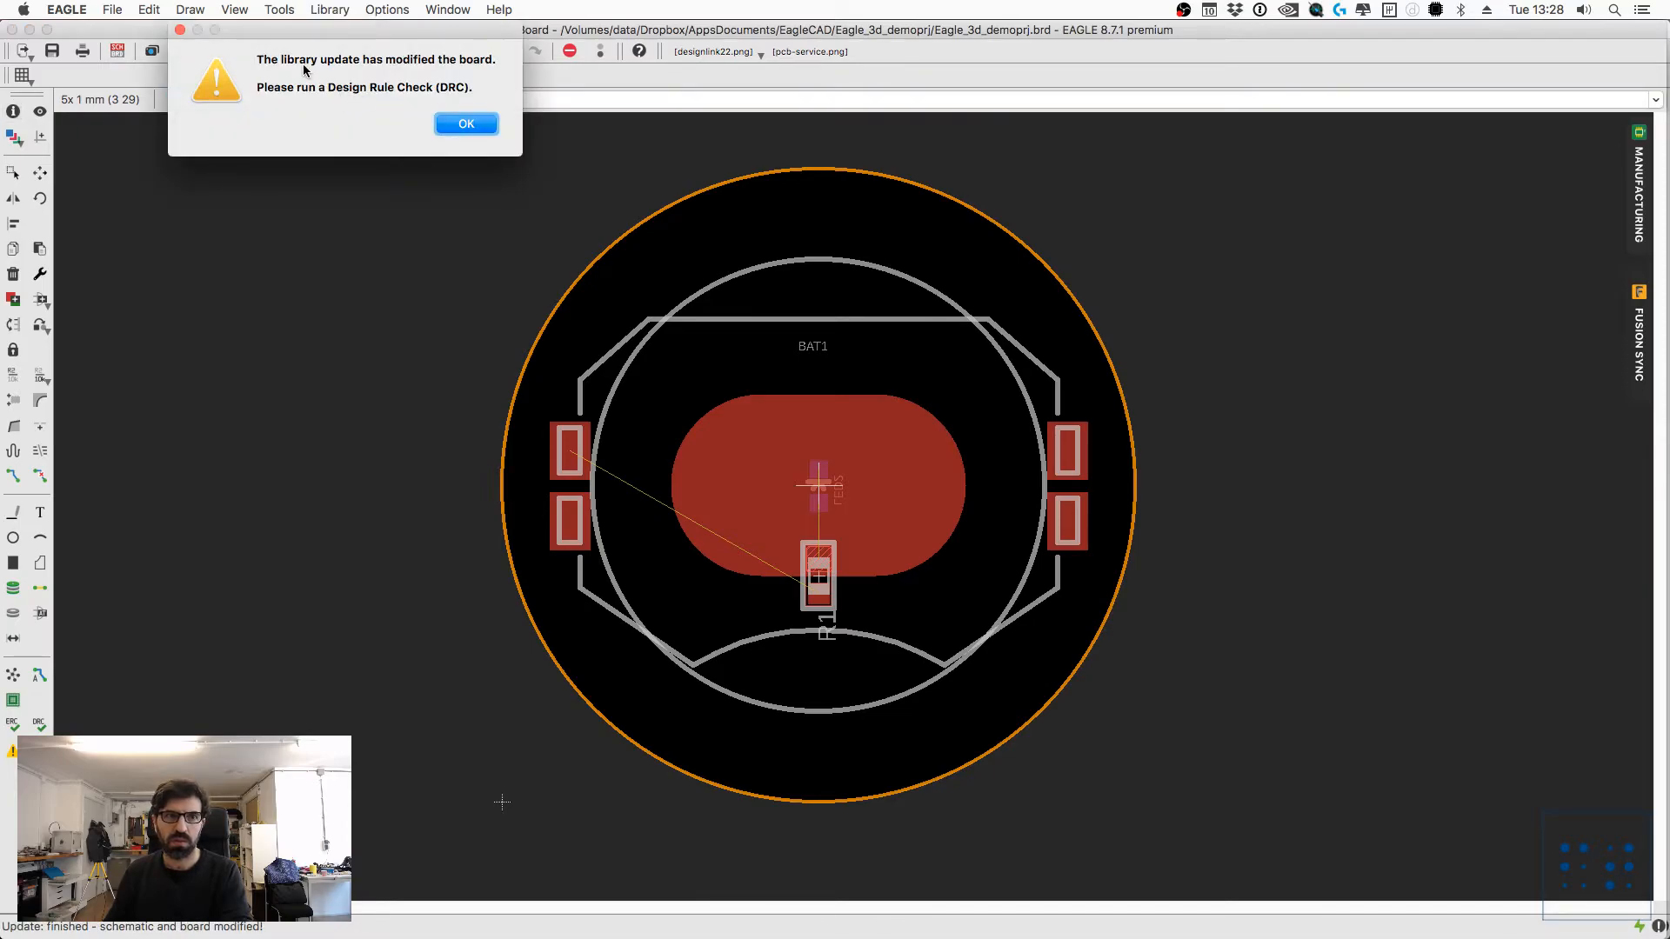
click(465, 126)
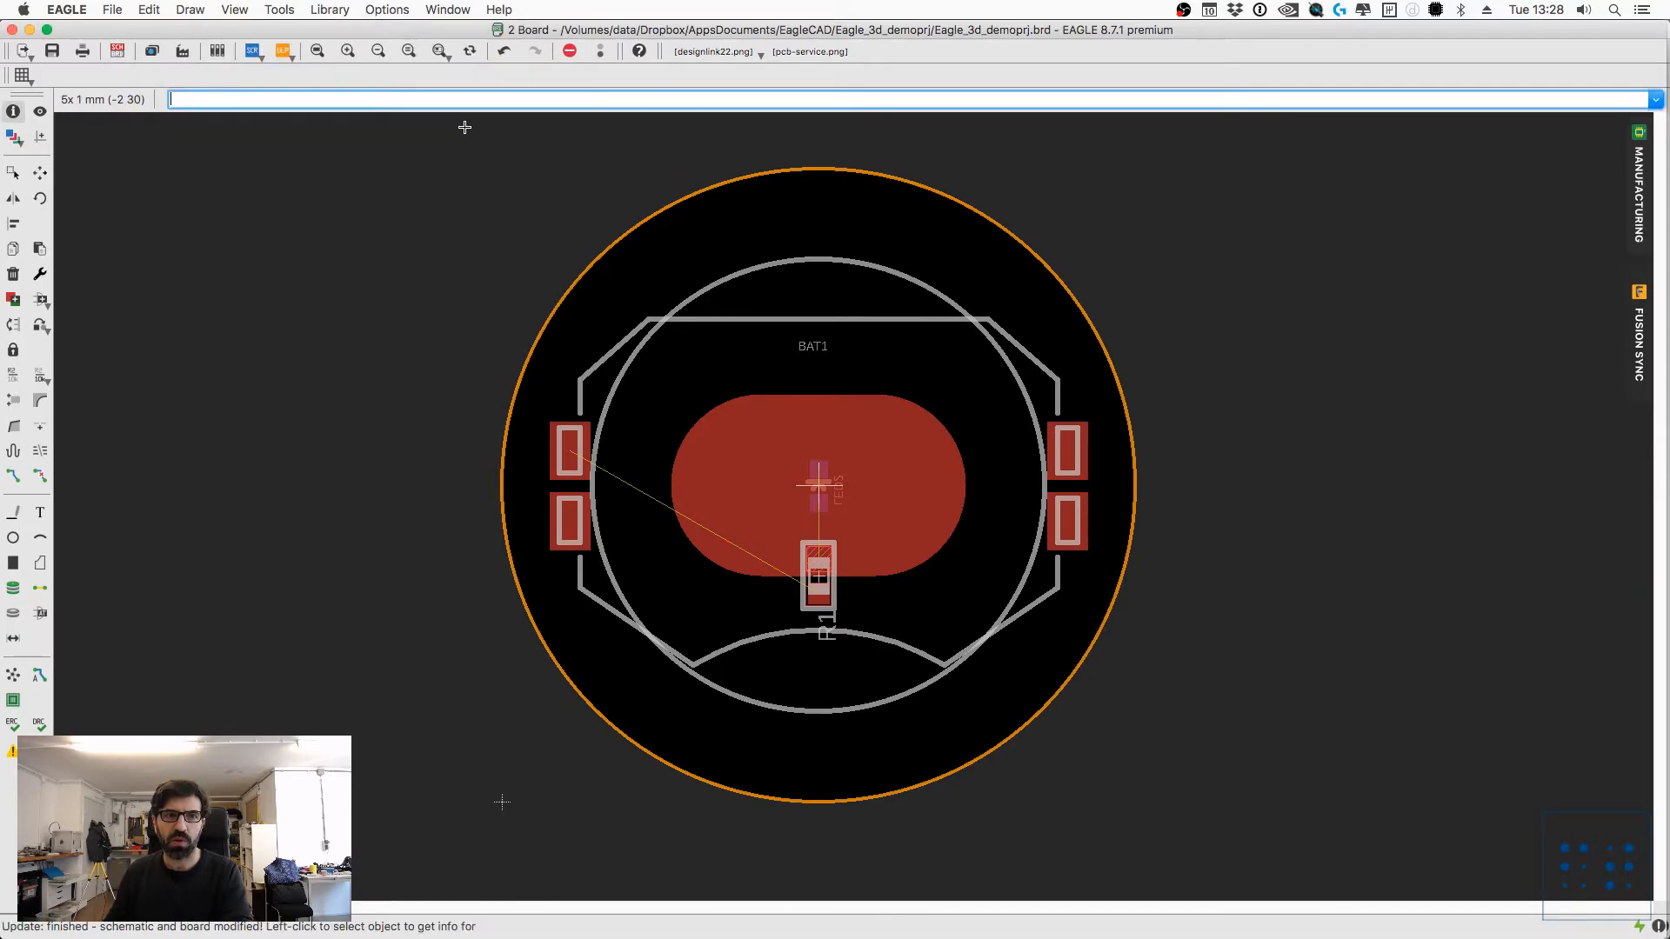
Step: Check BAT1's 3D package and library versions again after the library update
text(infopo)
key(Return)
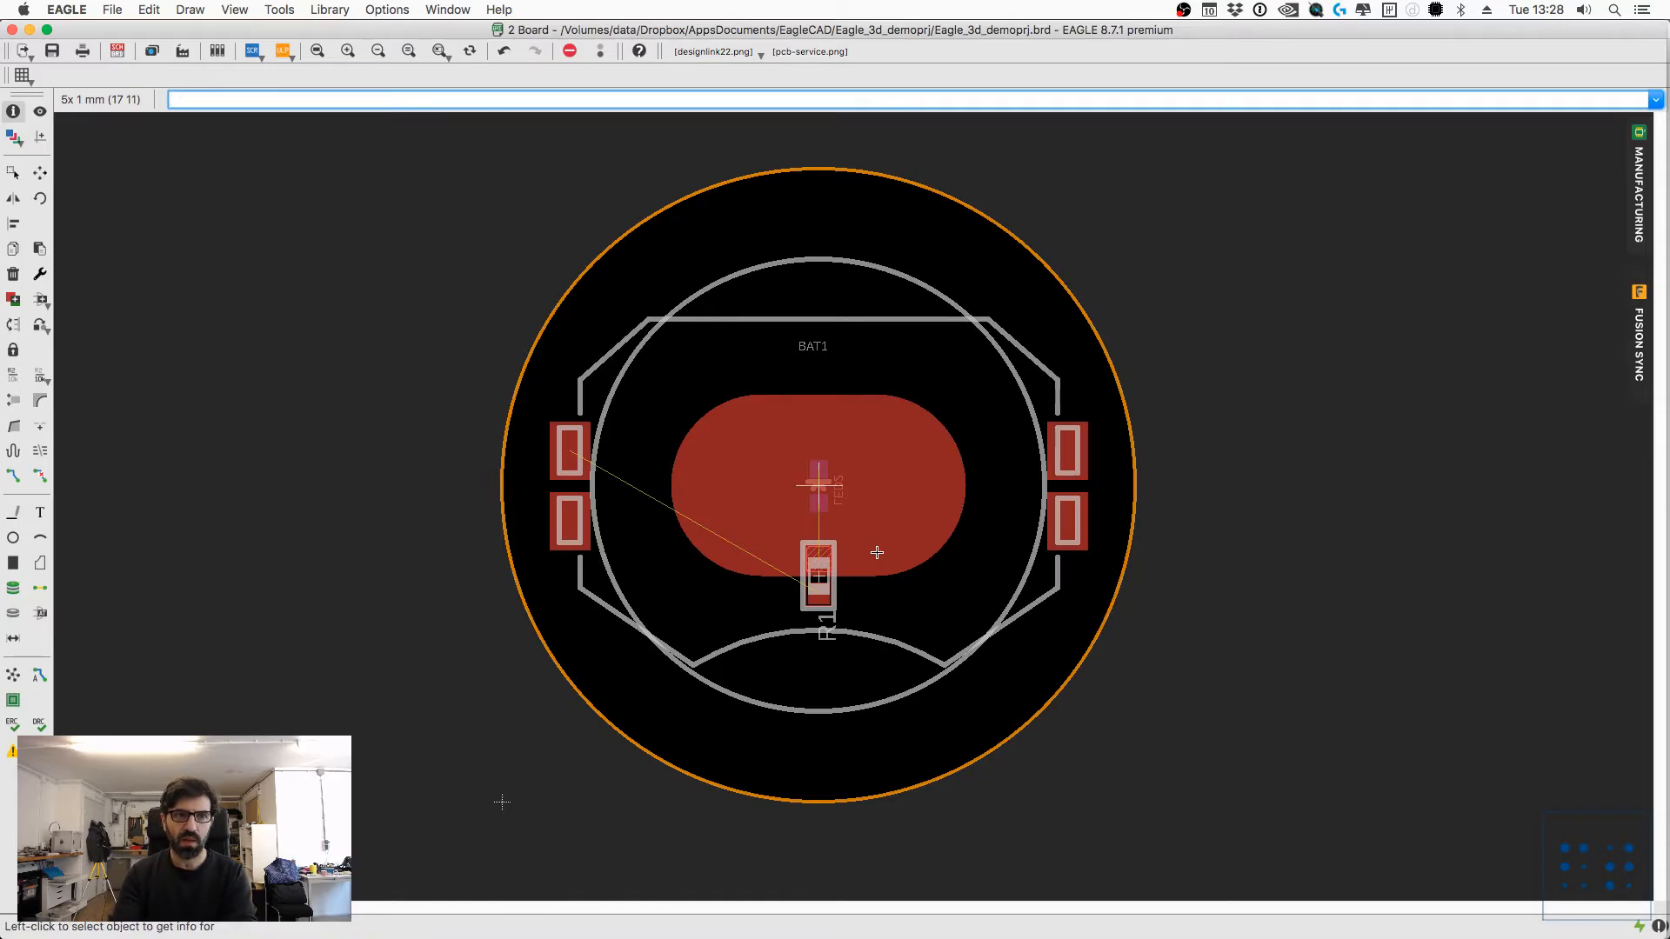
click(820, 487)
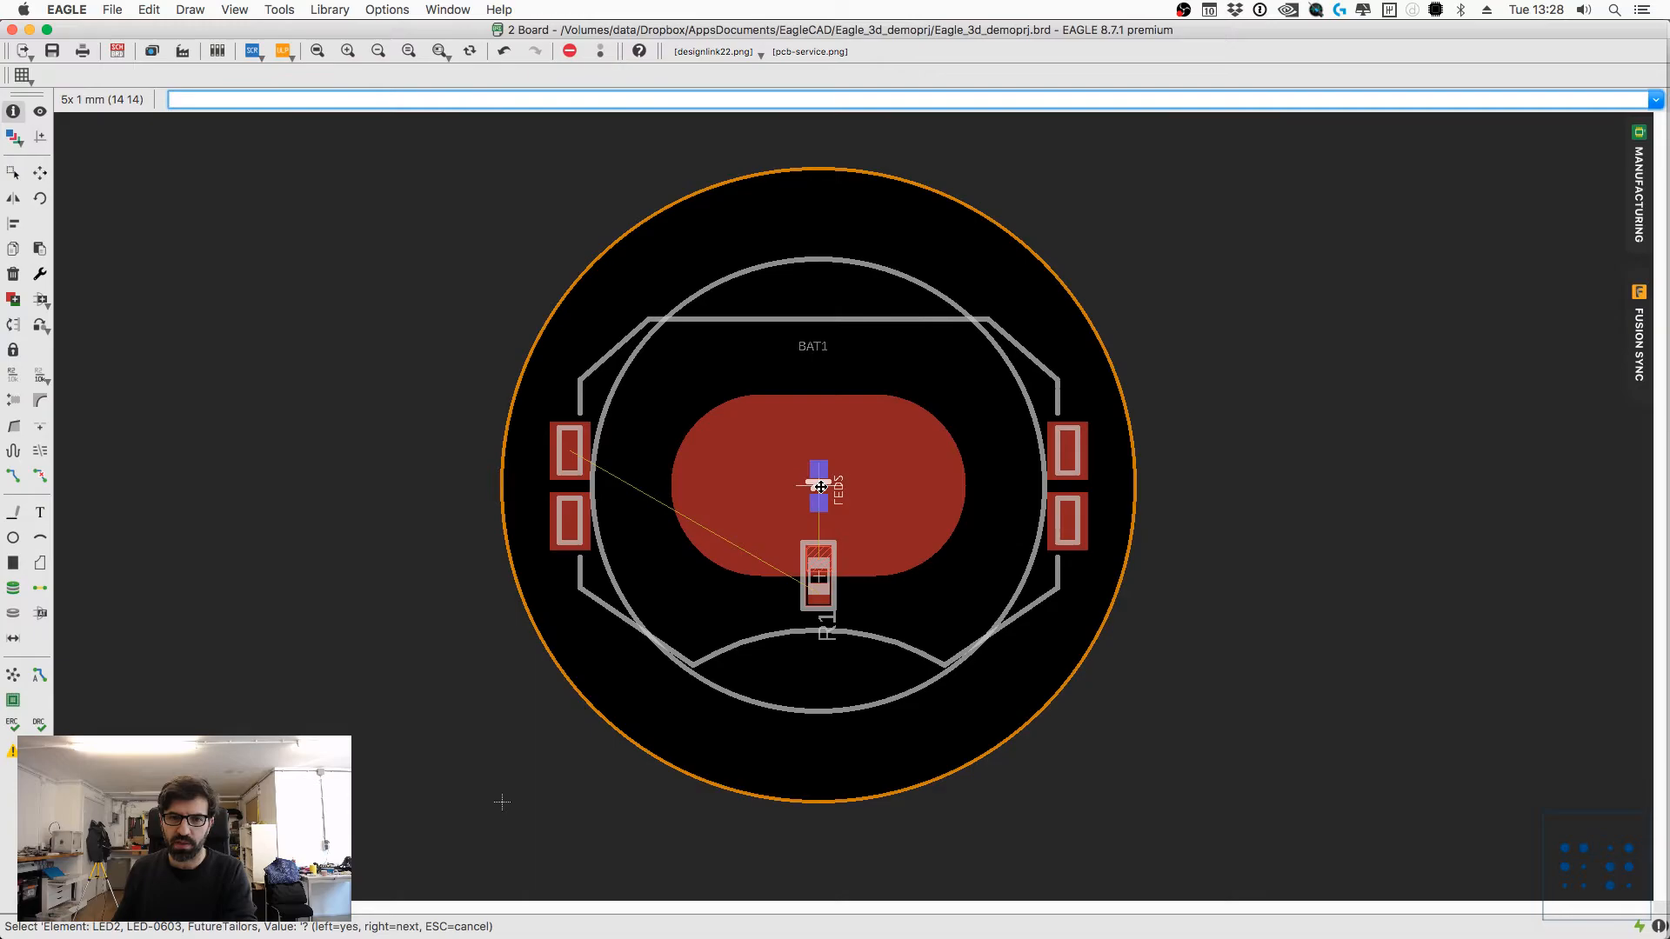
right_click(820, 487)
click(821, 492)
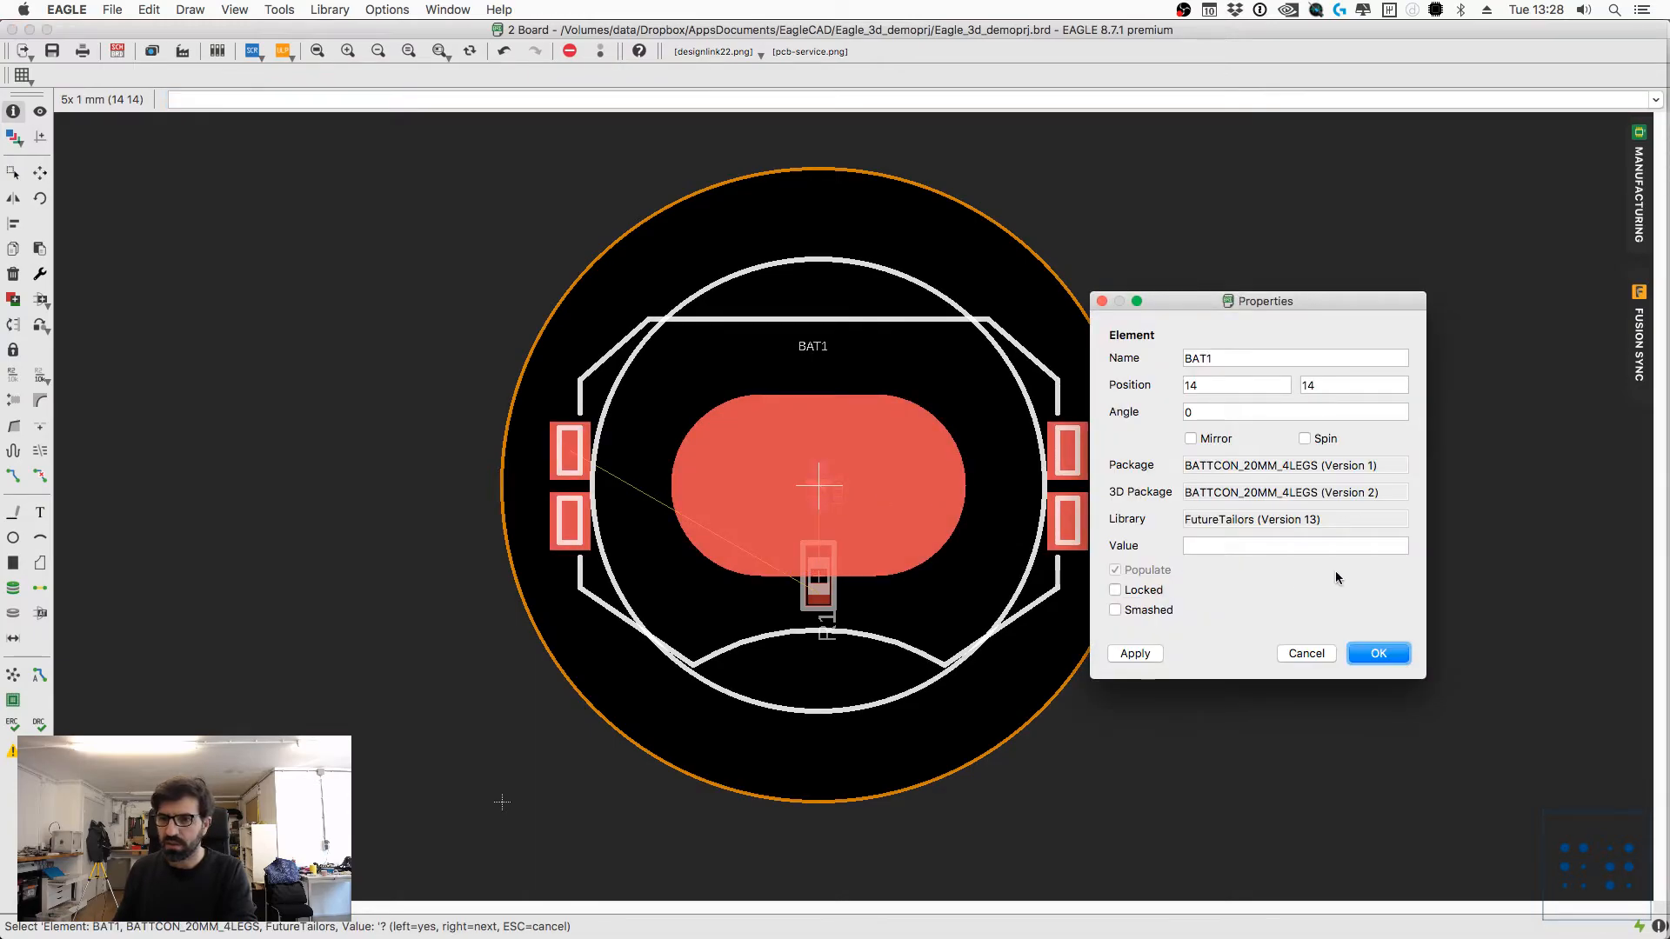
click(1379, 653)
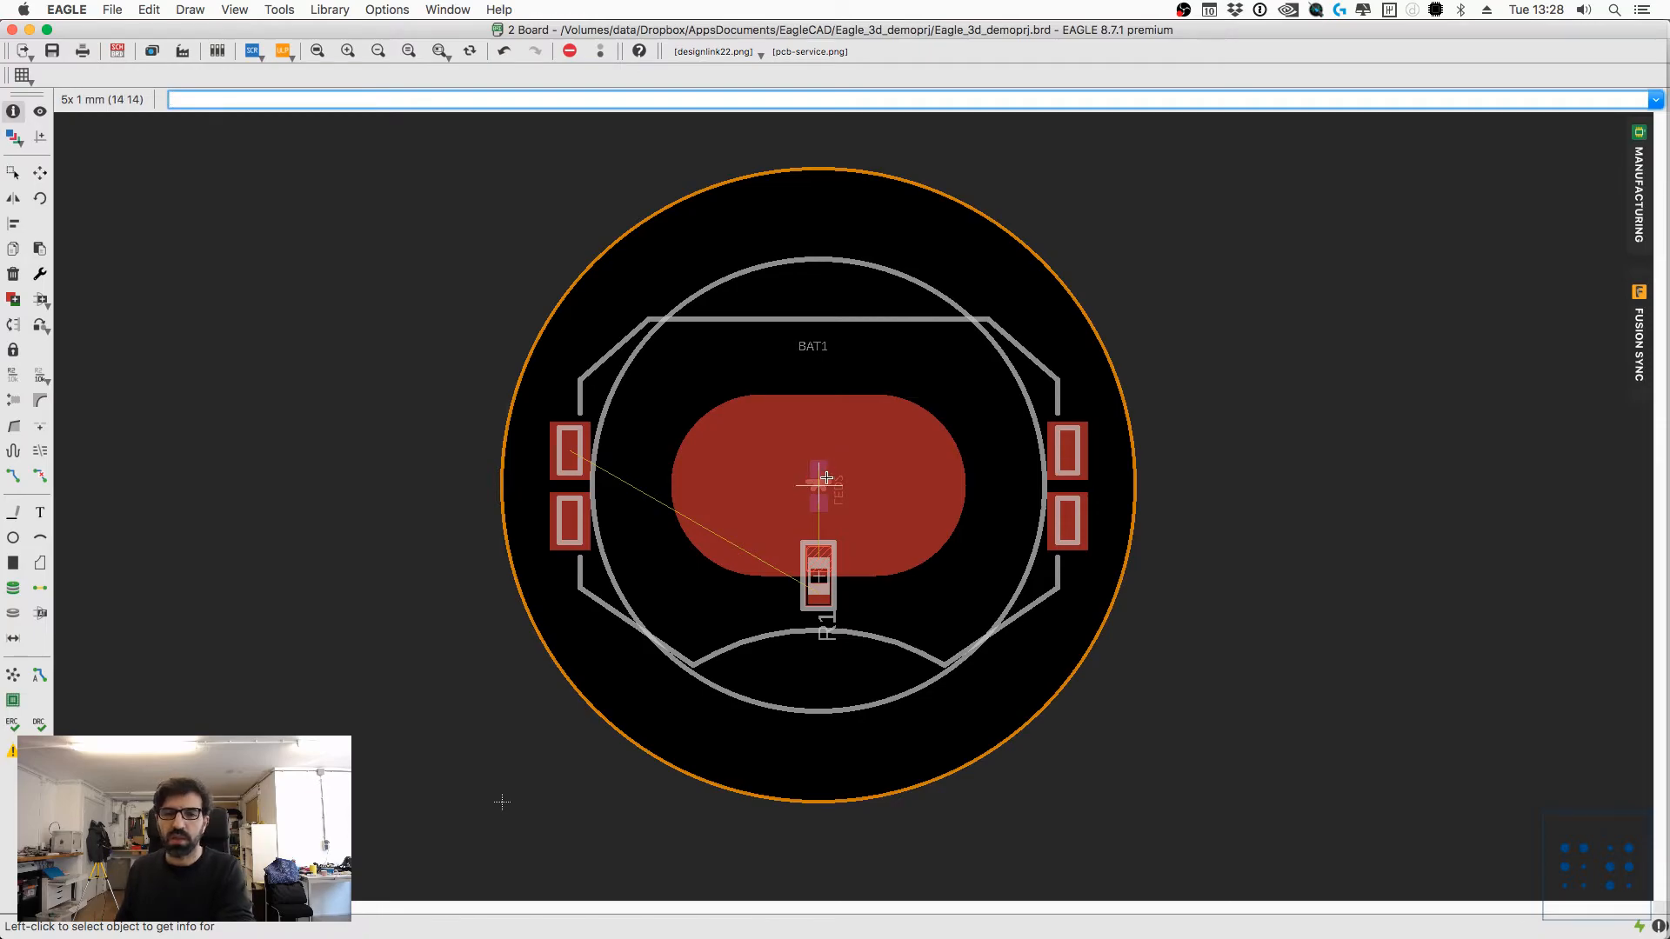
Step: Save the updated board and schematic
key(super+s)
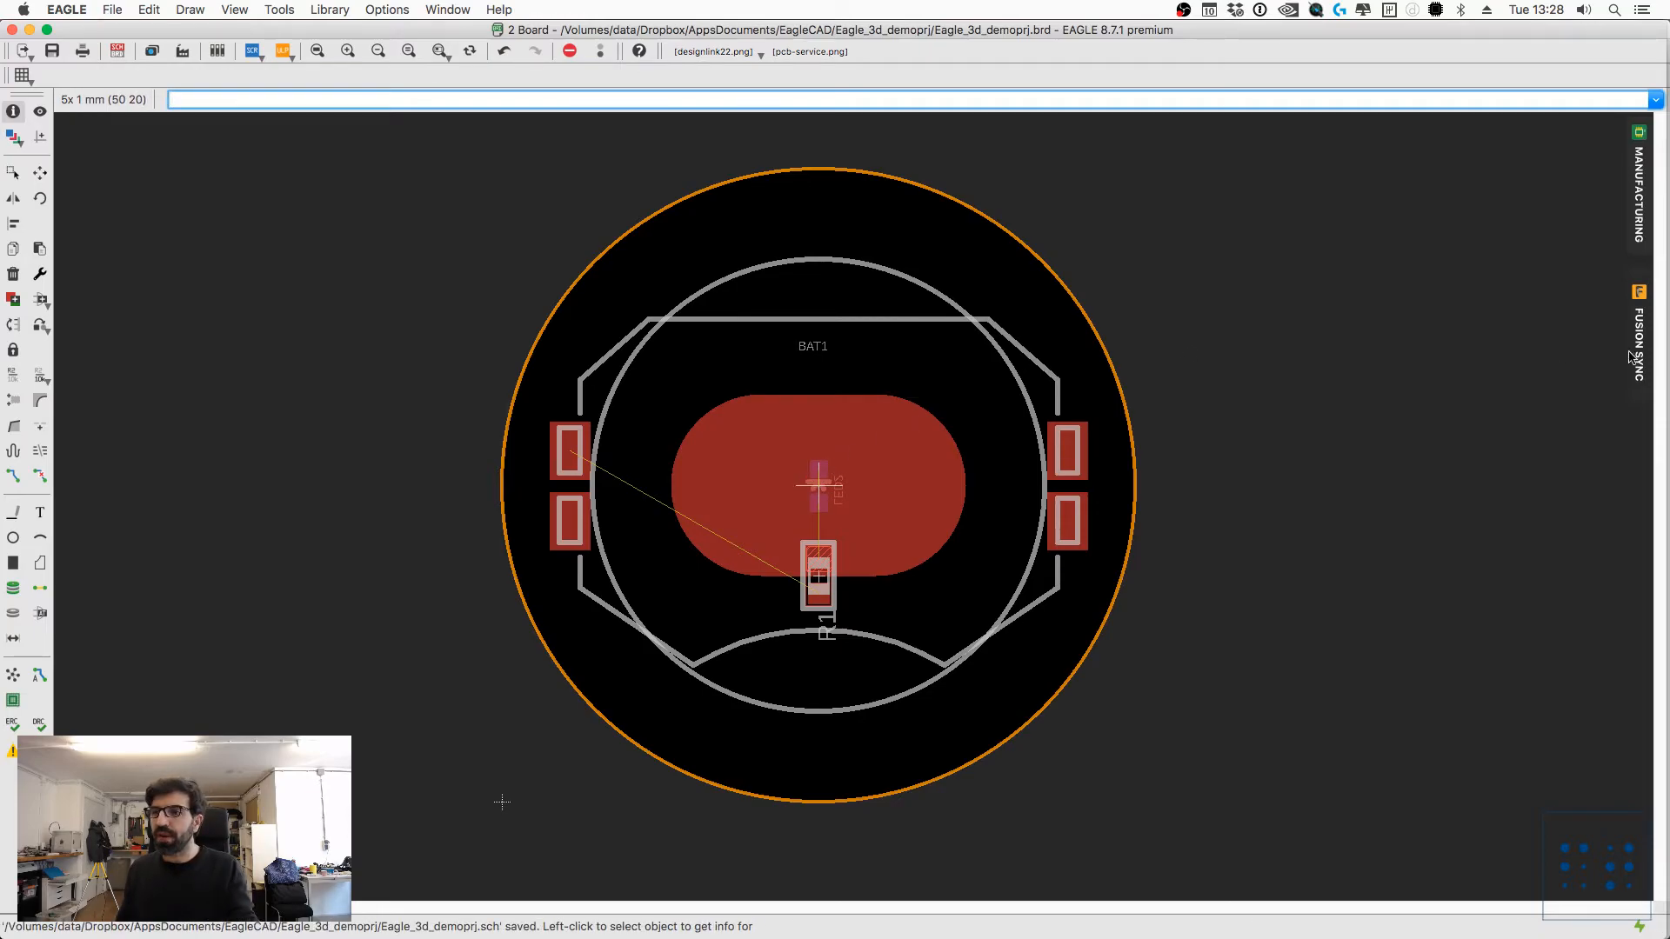
scroll(816, 572, up, 3)
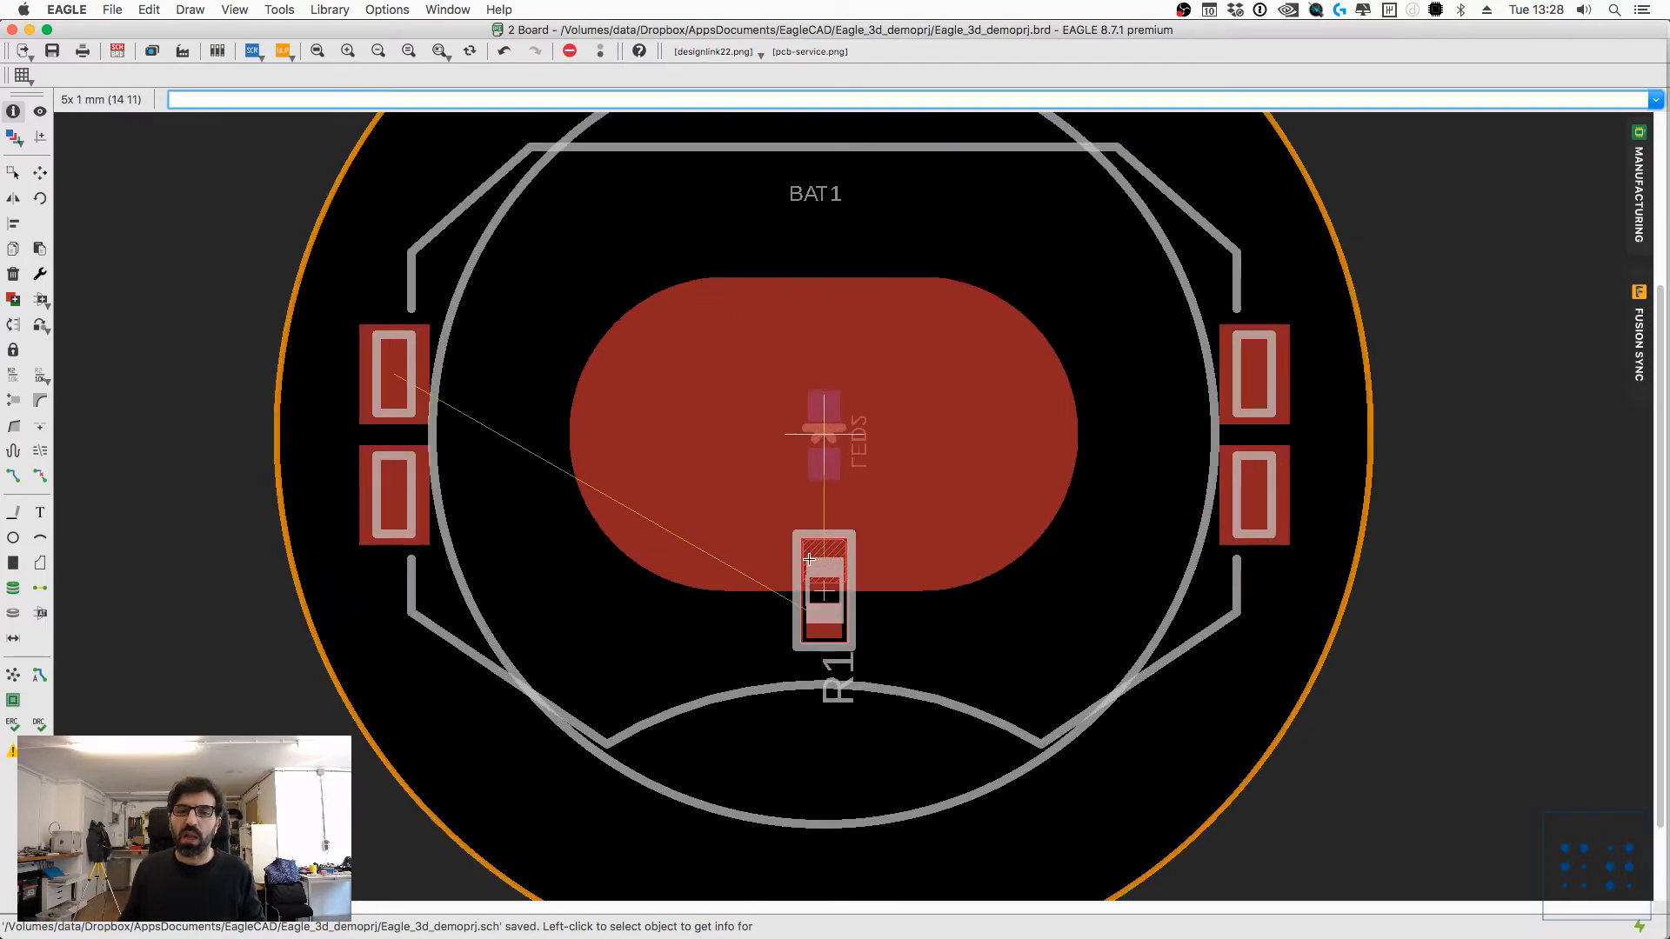
scroll(801, 576, down, 3)
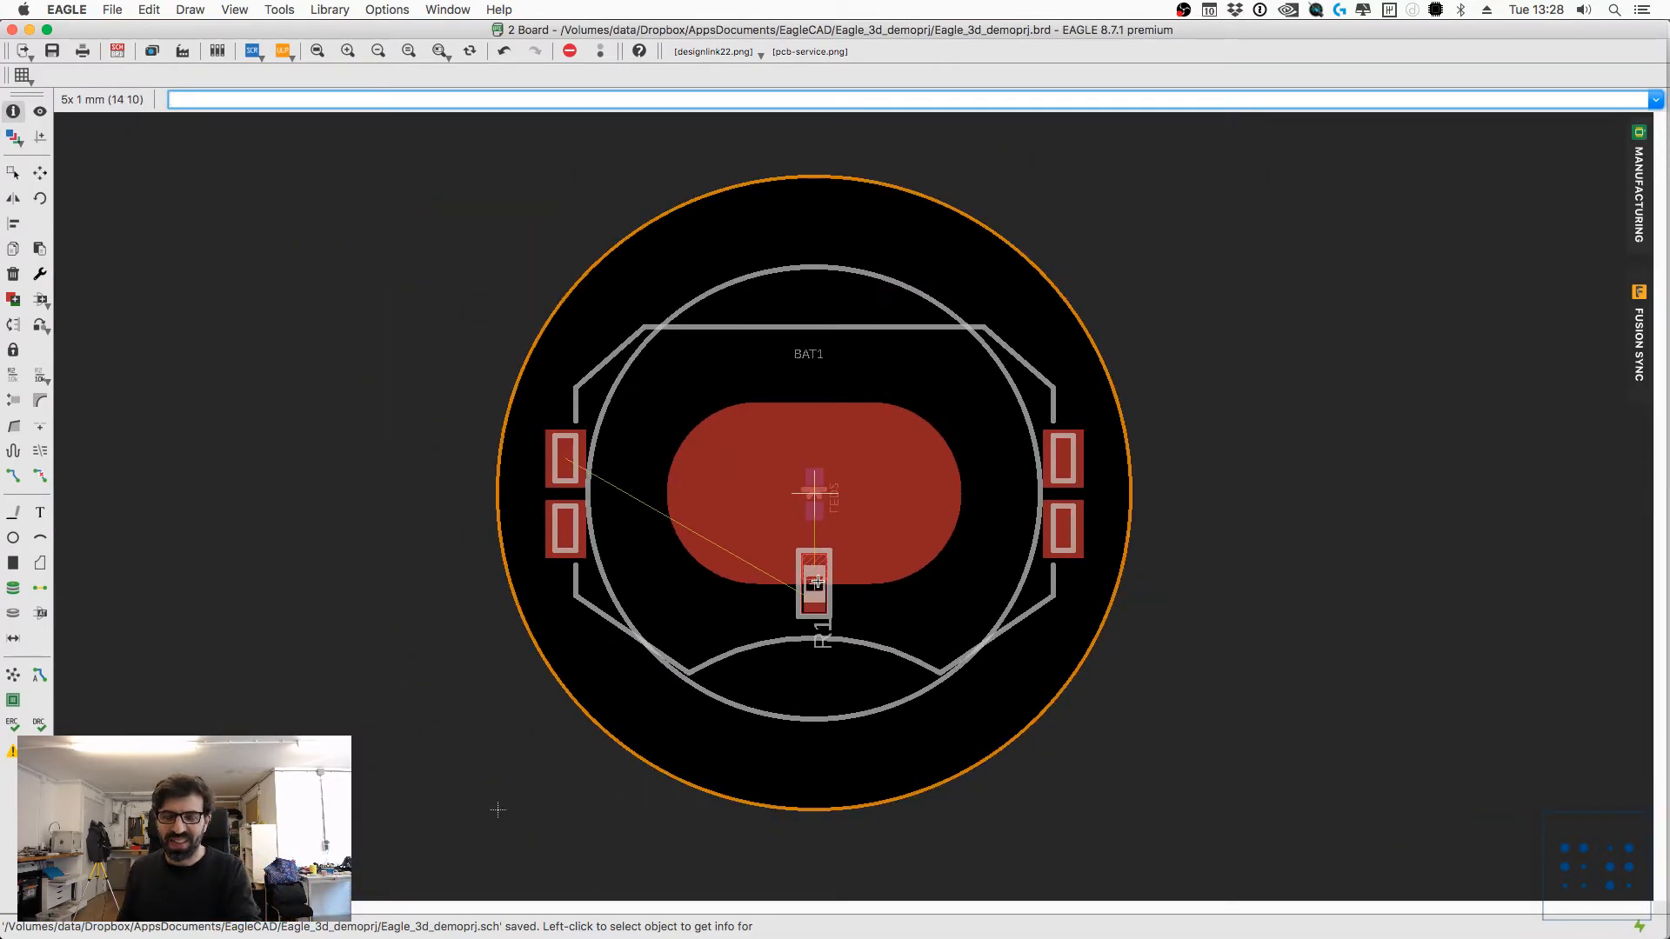
scroll(816, 582, up, 2)
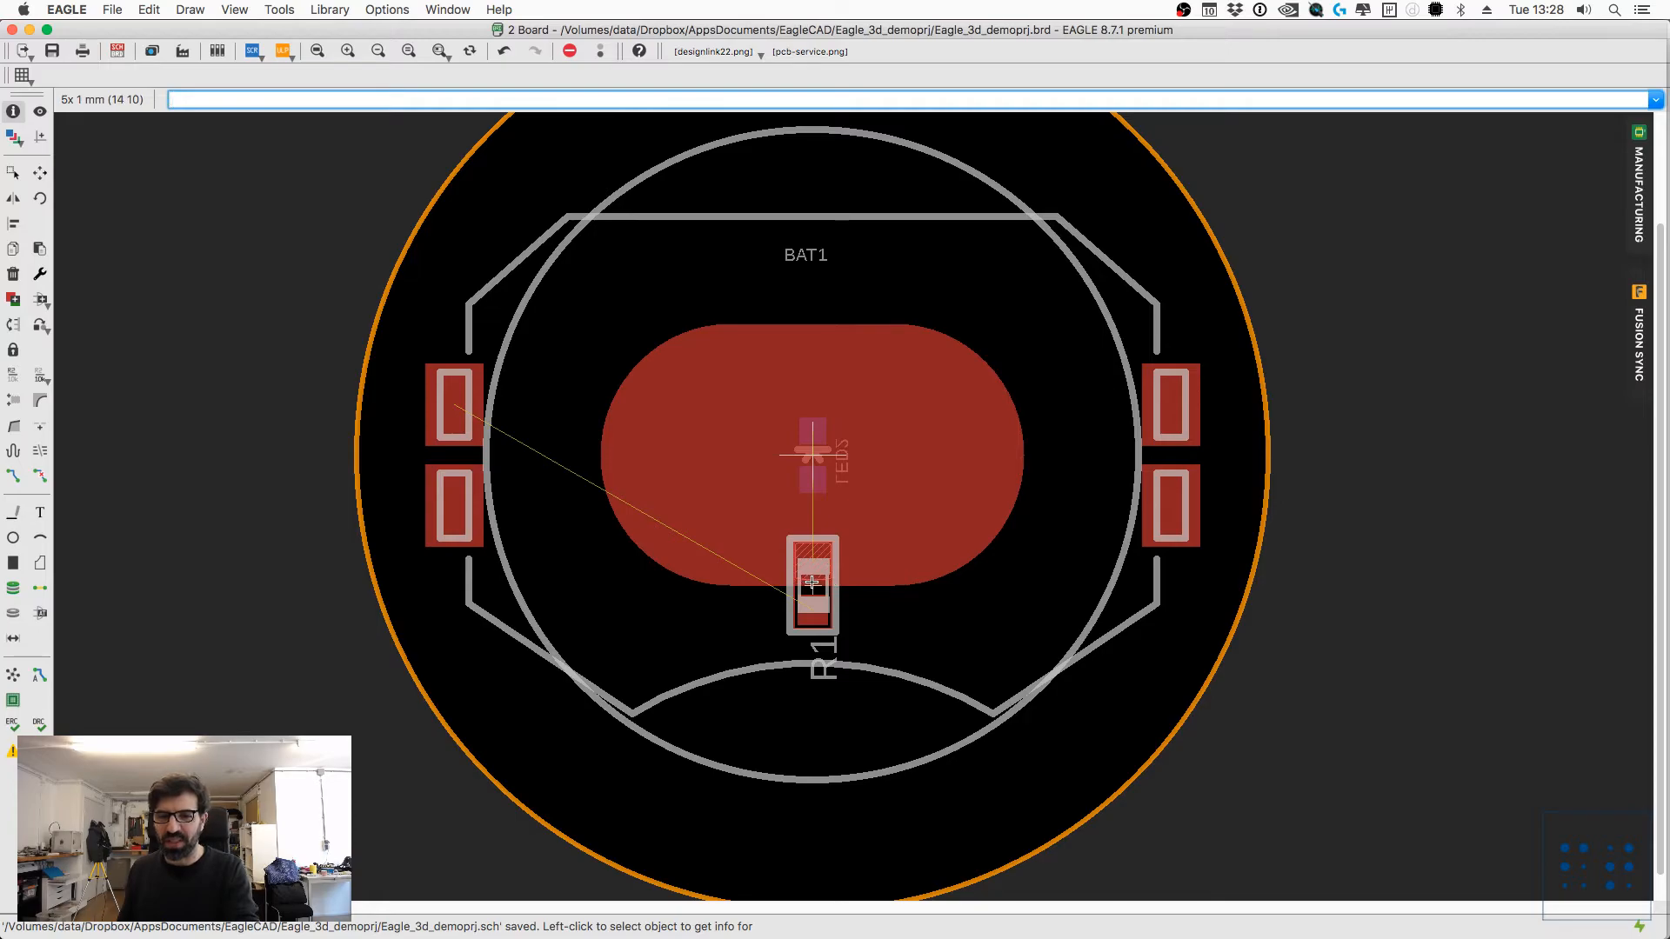
scroll(1218, 500, down, 2)
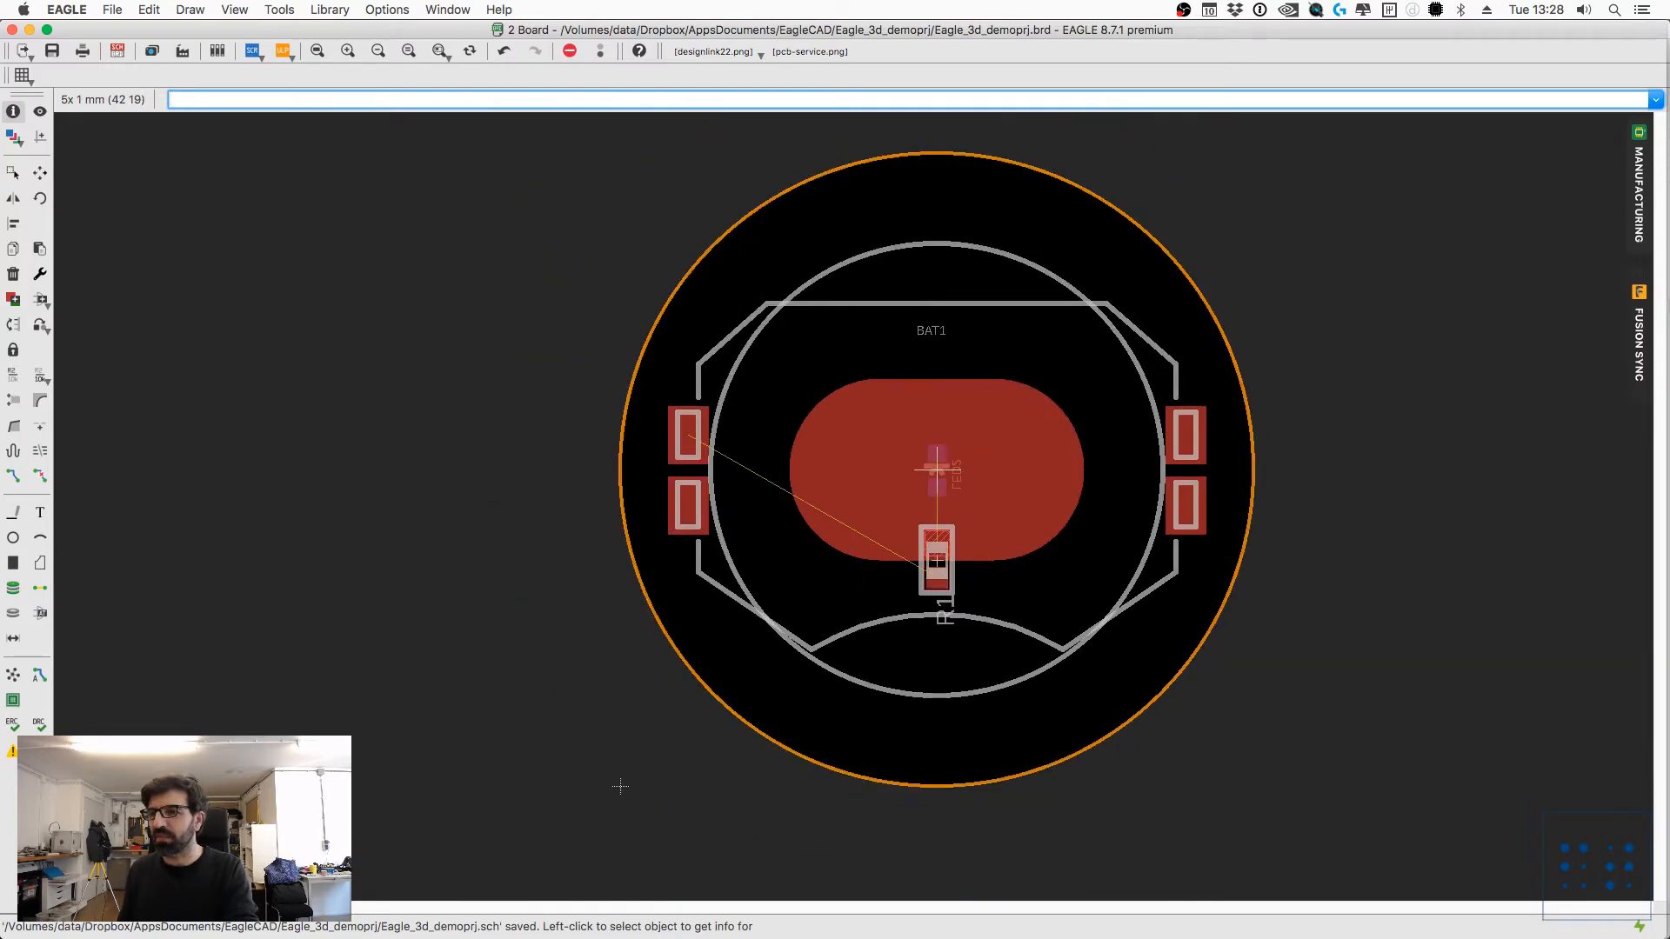
Step: Check the parts' 3D package status in Fusion Sync, using a new Fusion design in the var models project, and cancel the push
click(1638, 320)
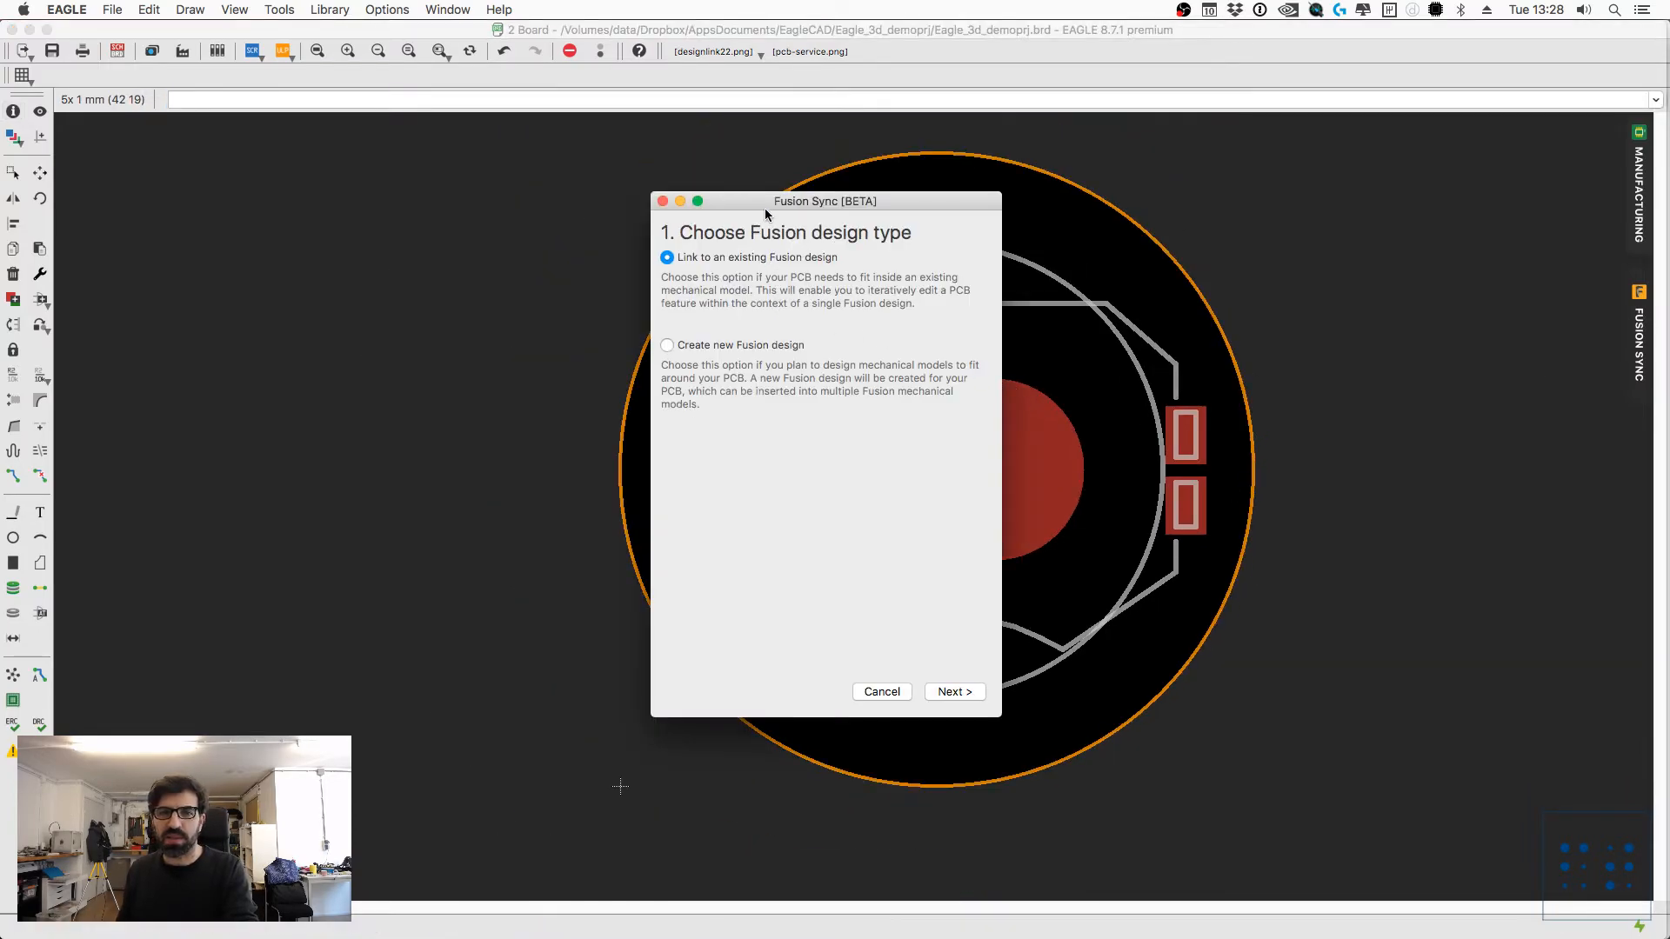
click(685, 340)
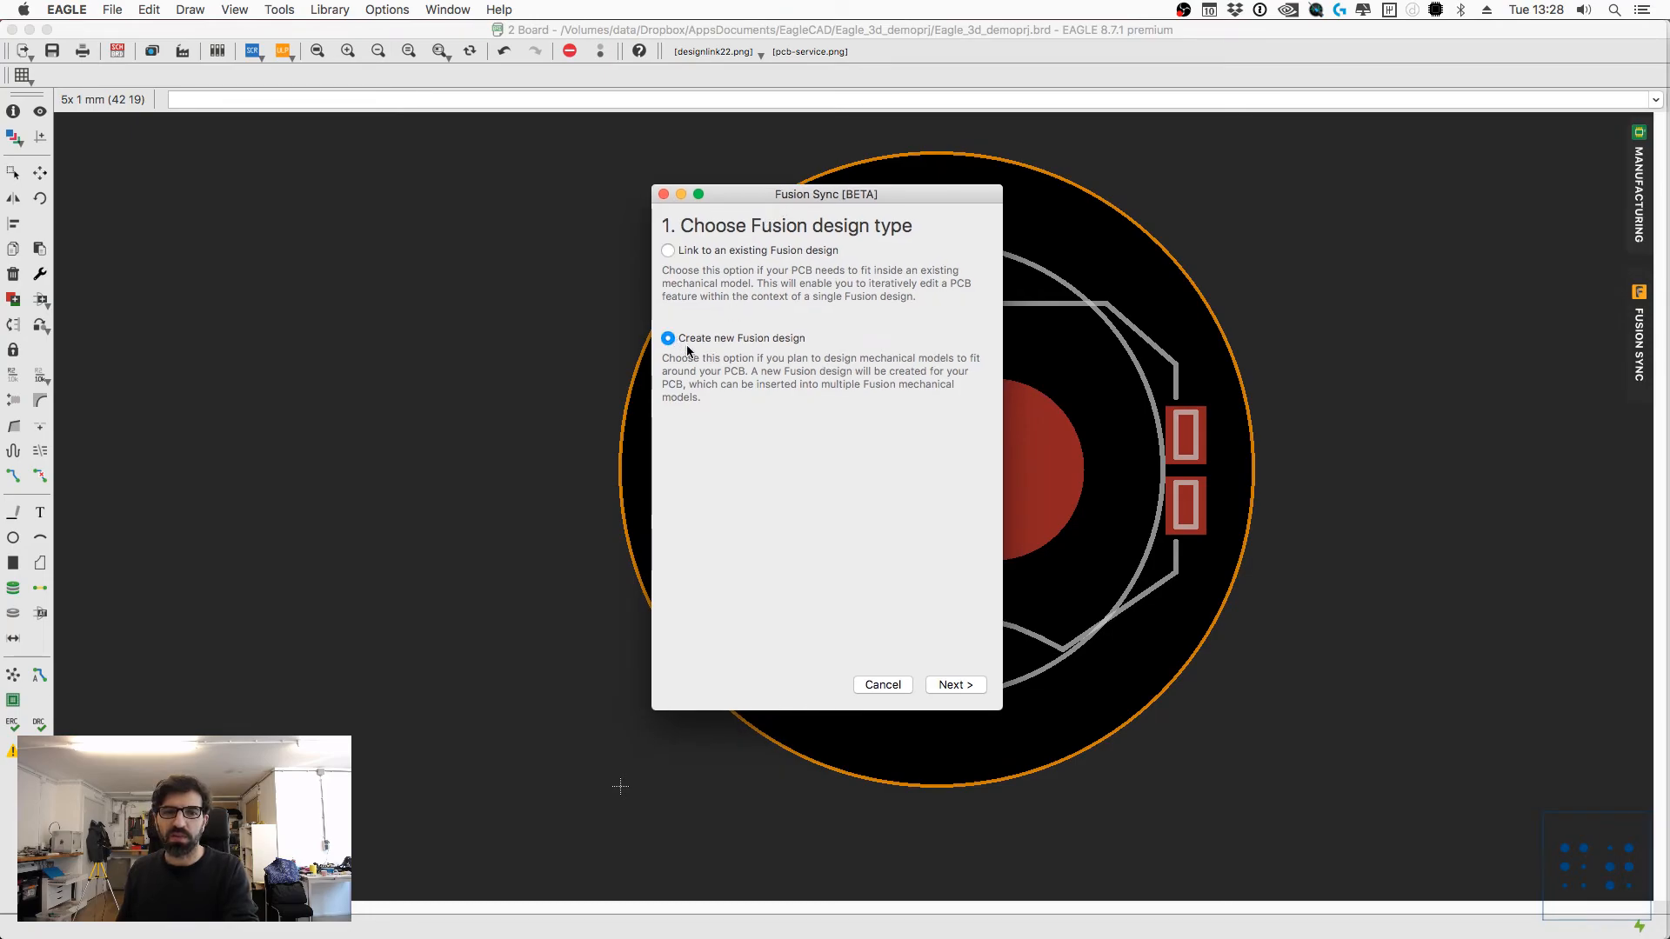
click(954, 685)
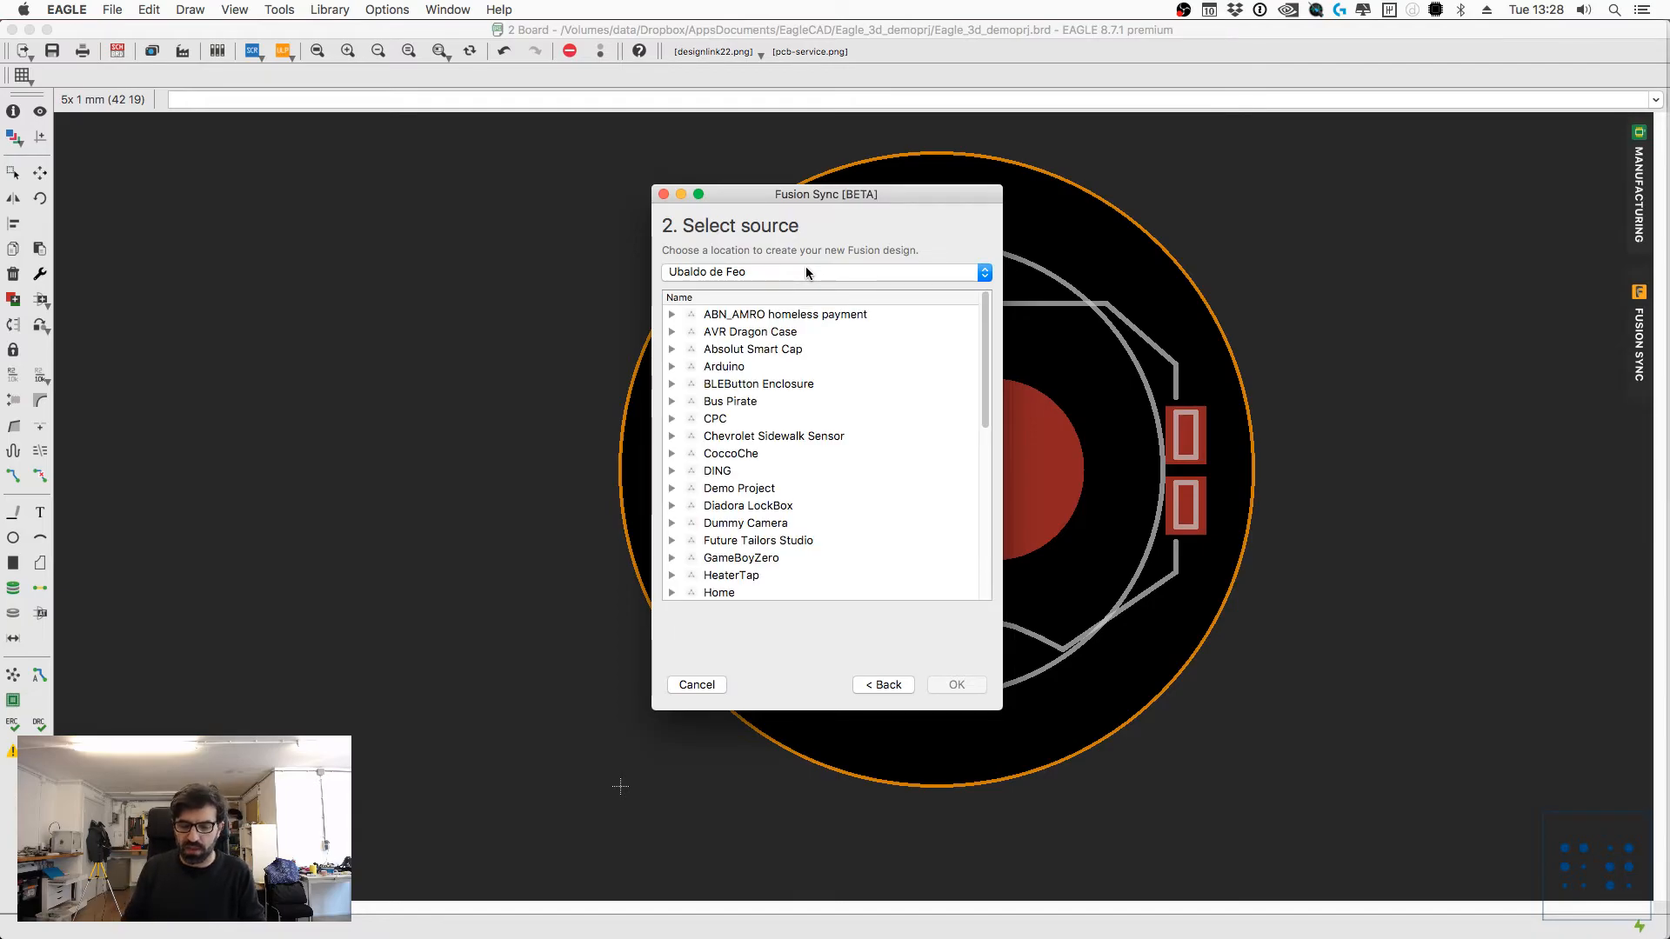
scroll(854, 447, down, 10)
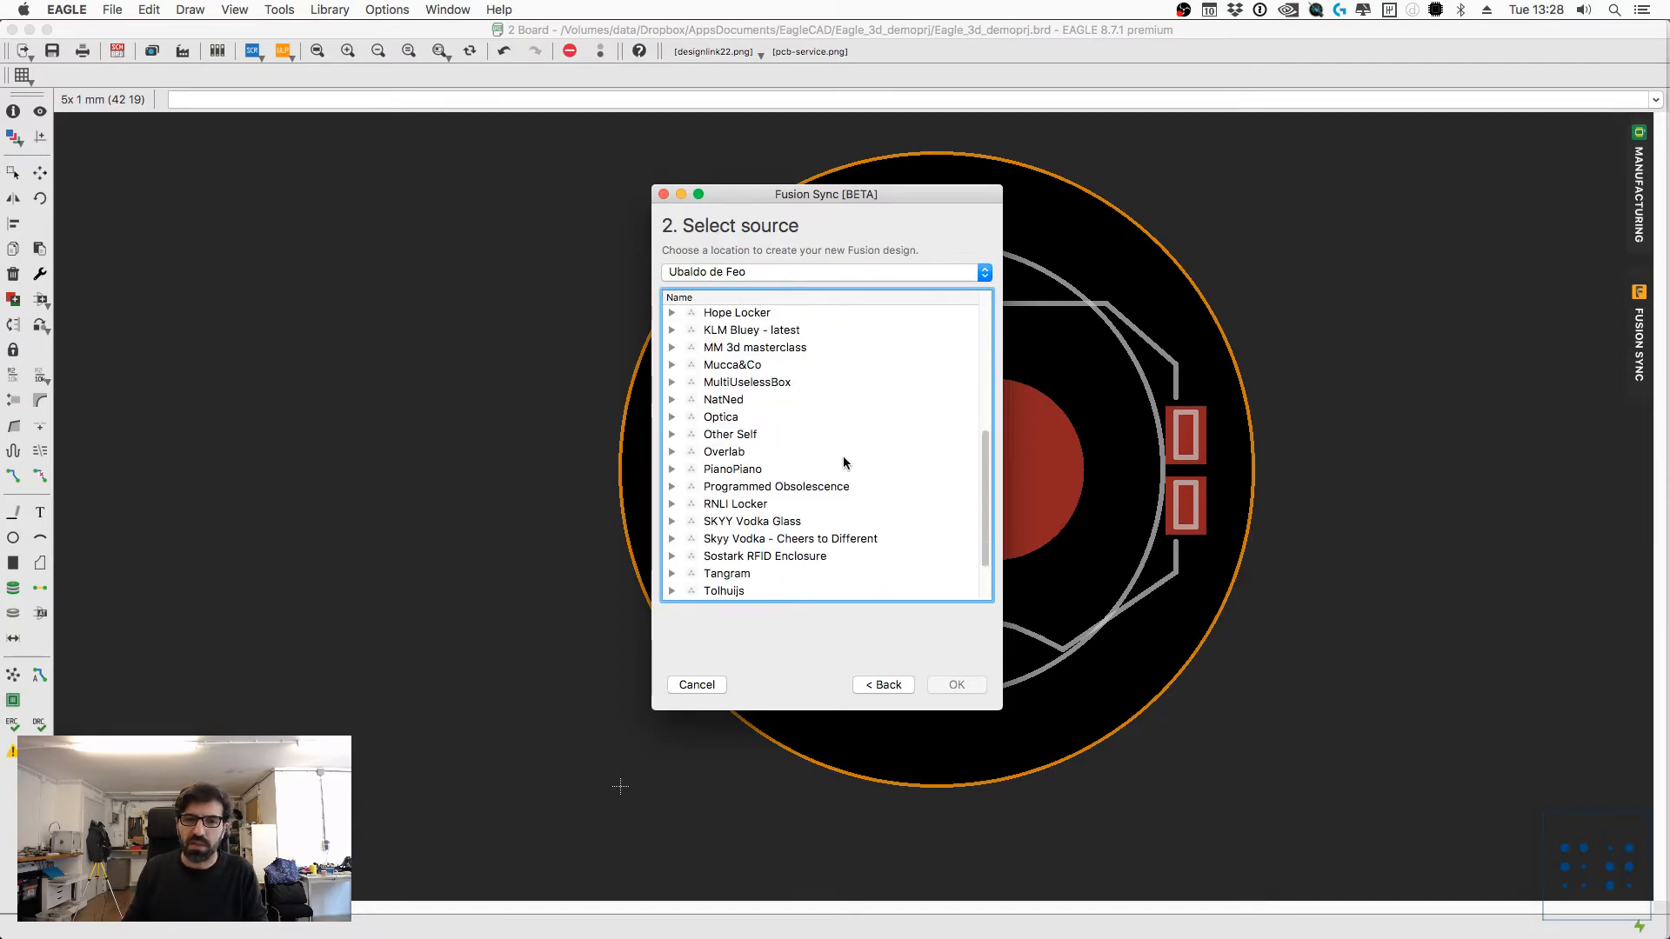
click(726, 595)
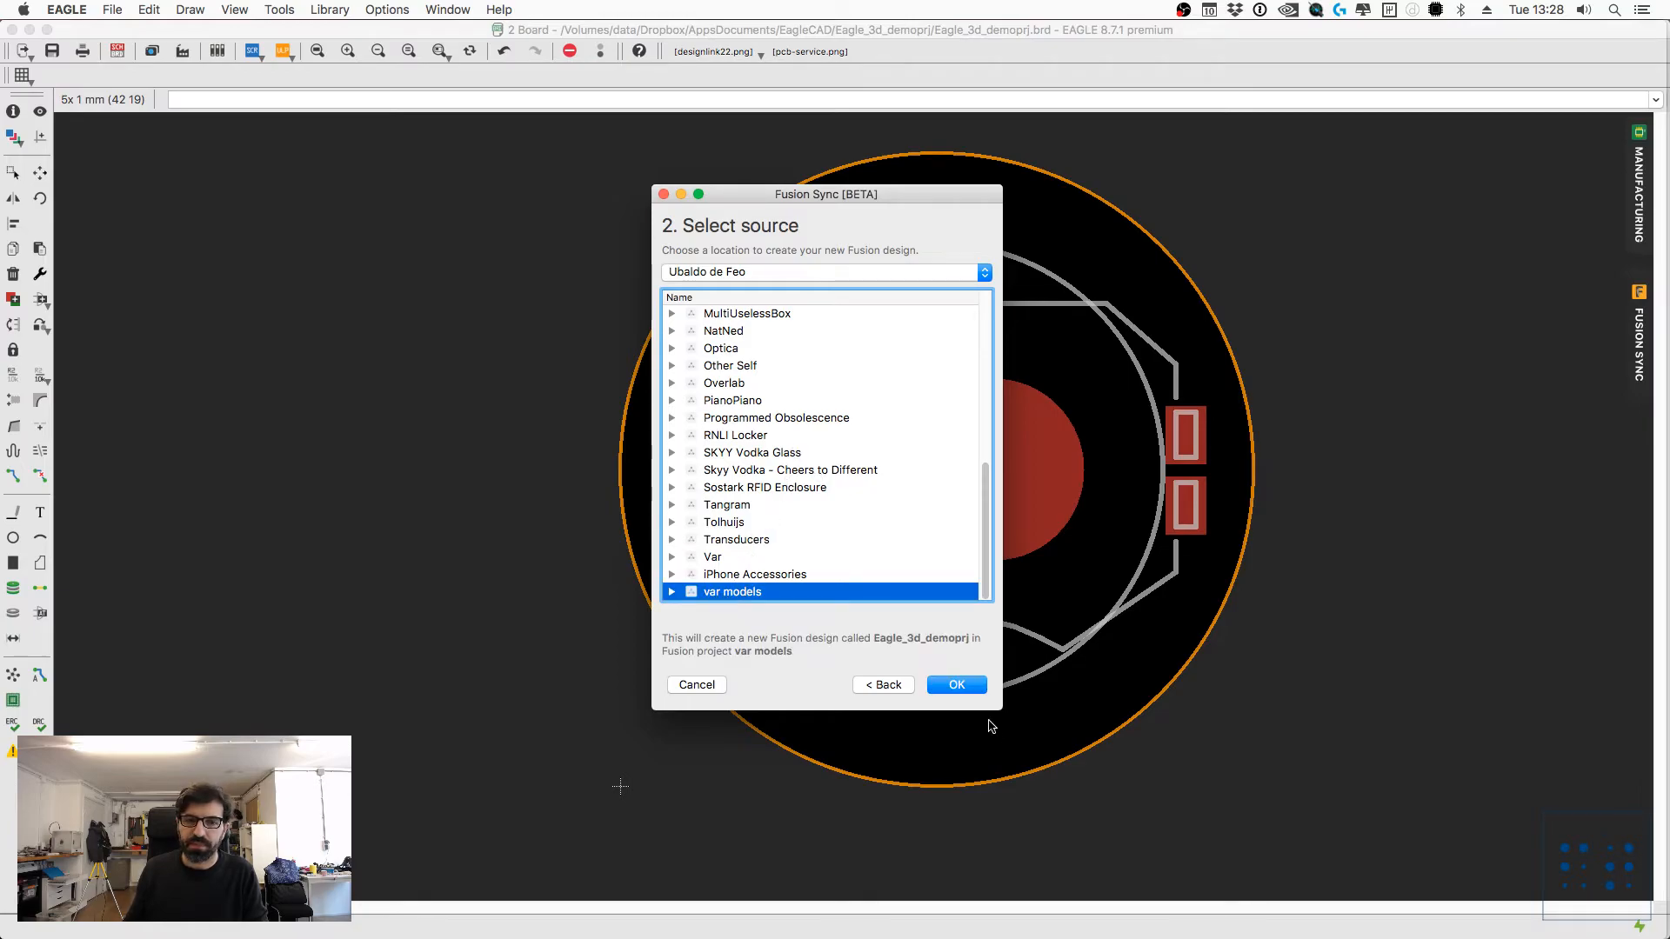
click(972, 690)
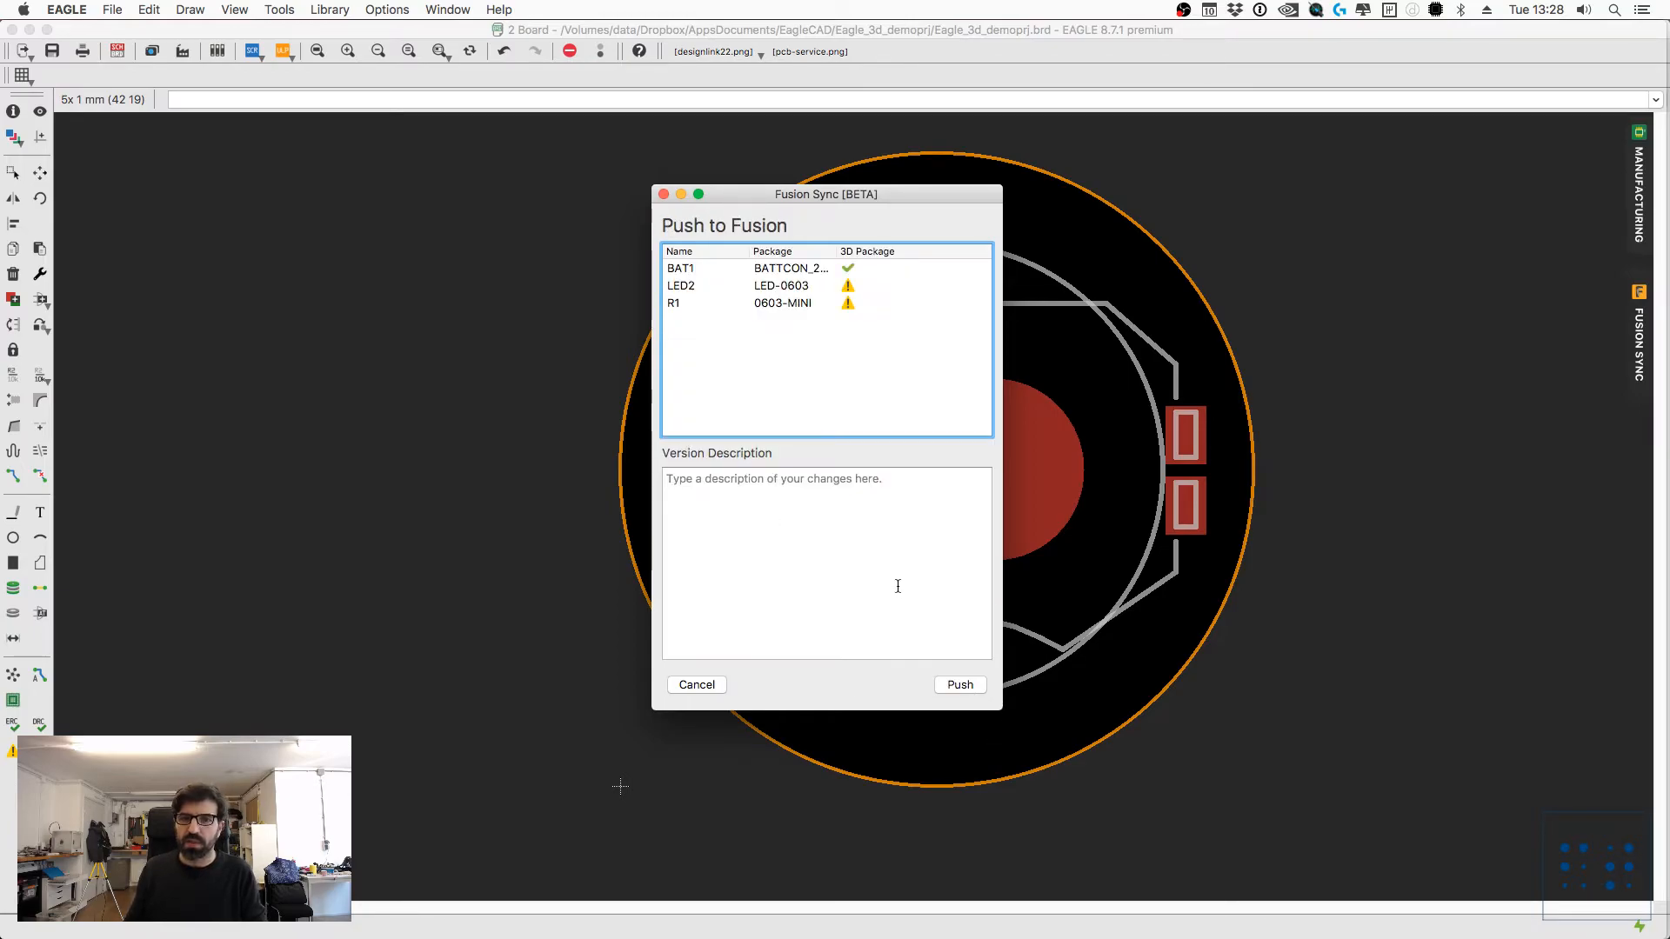
drag(835, 194, 856, 198)
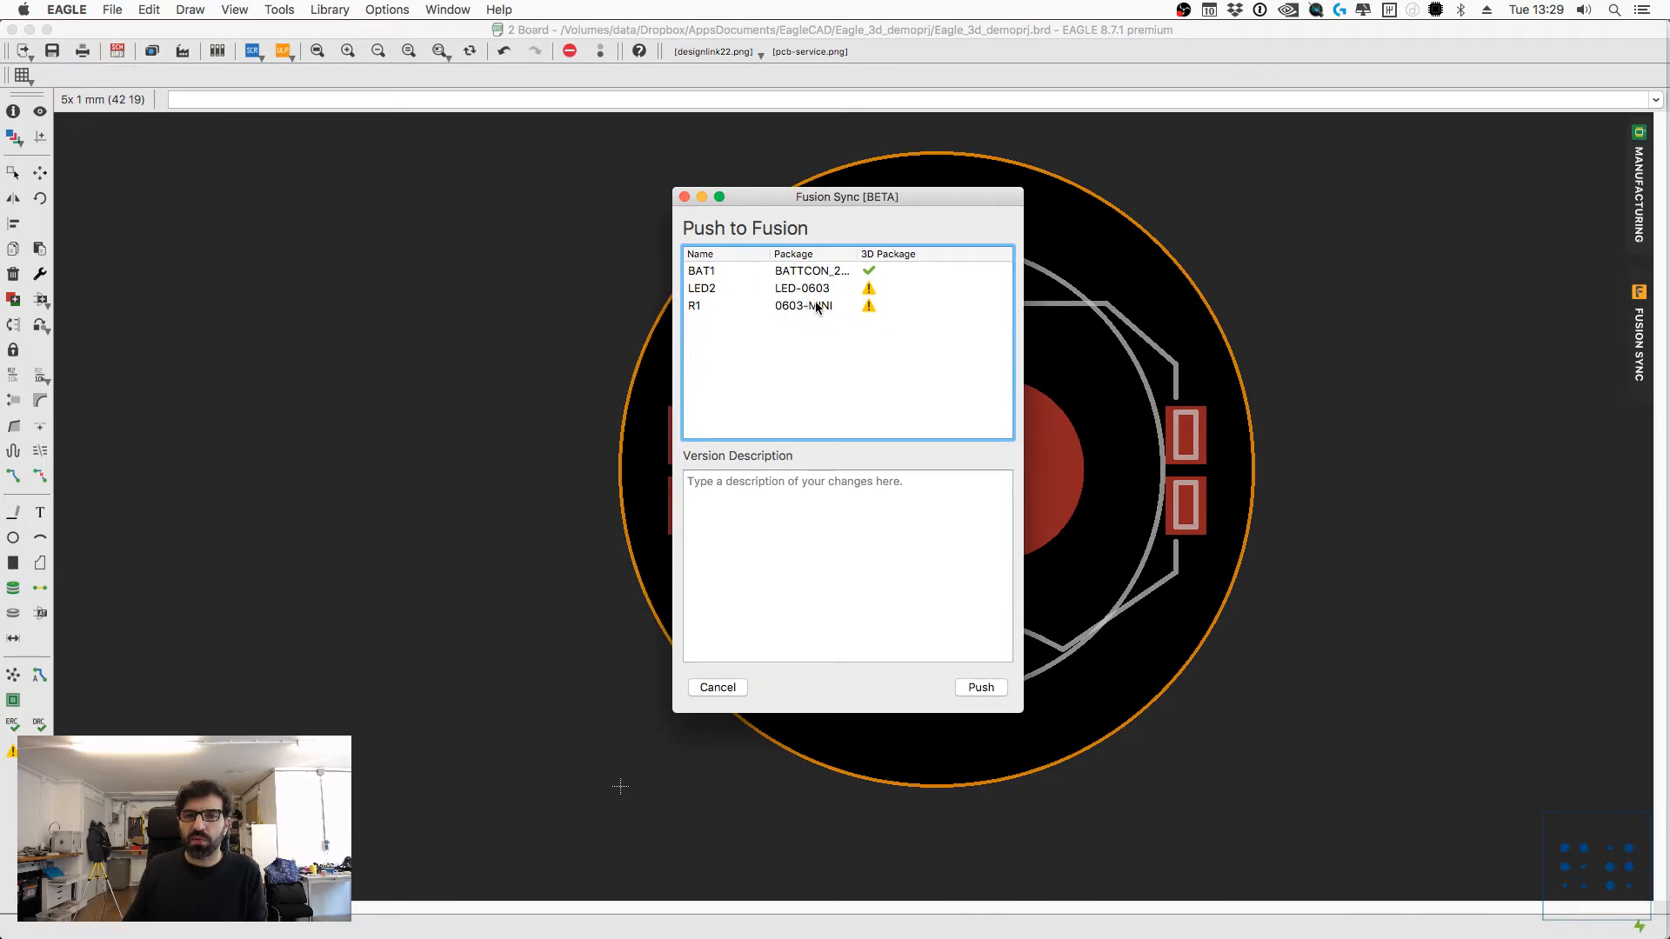
click(718, 687)
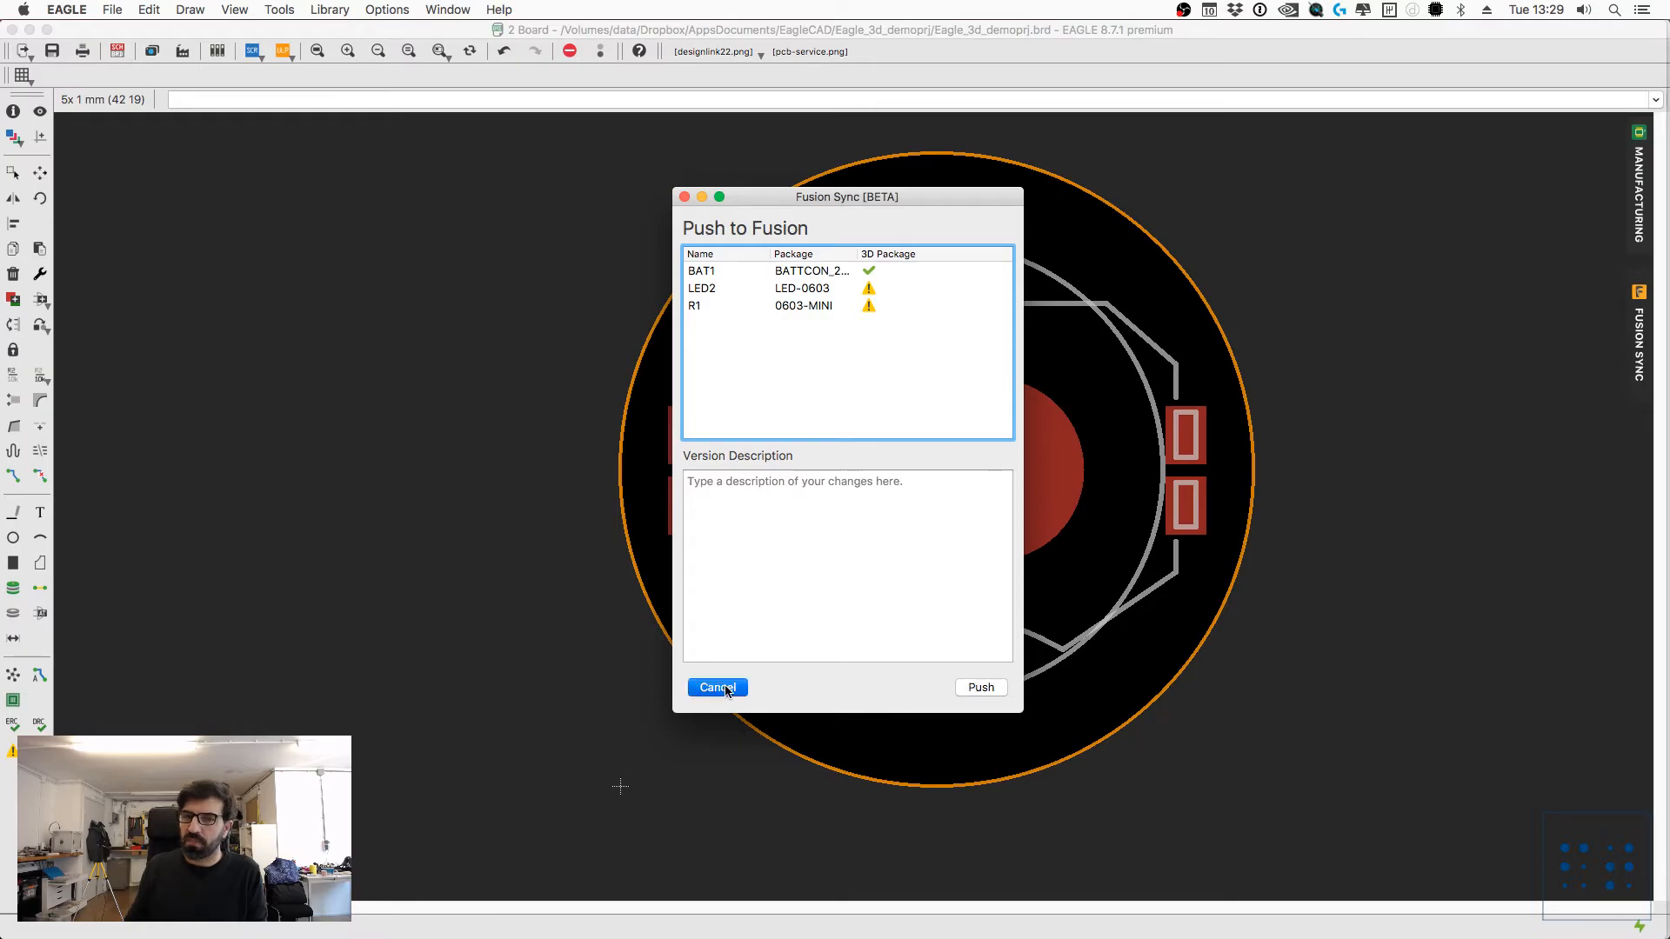
click(966, 687)
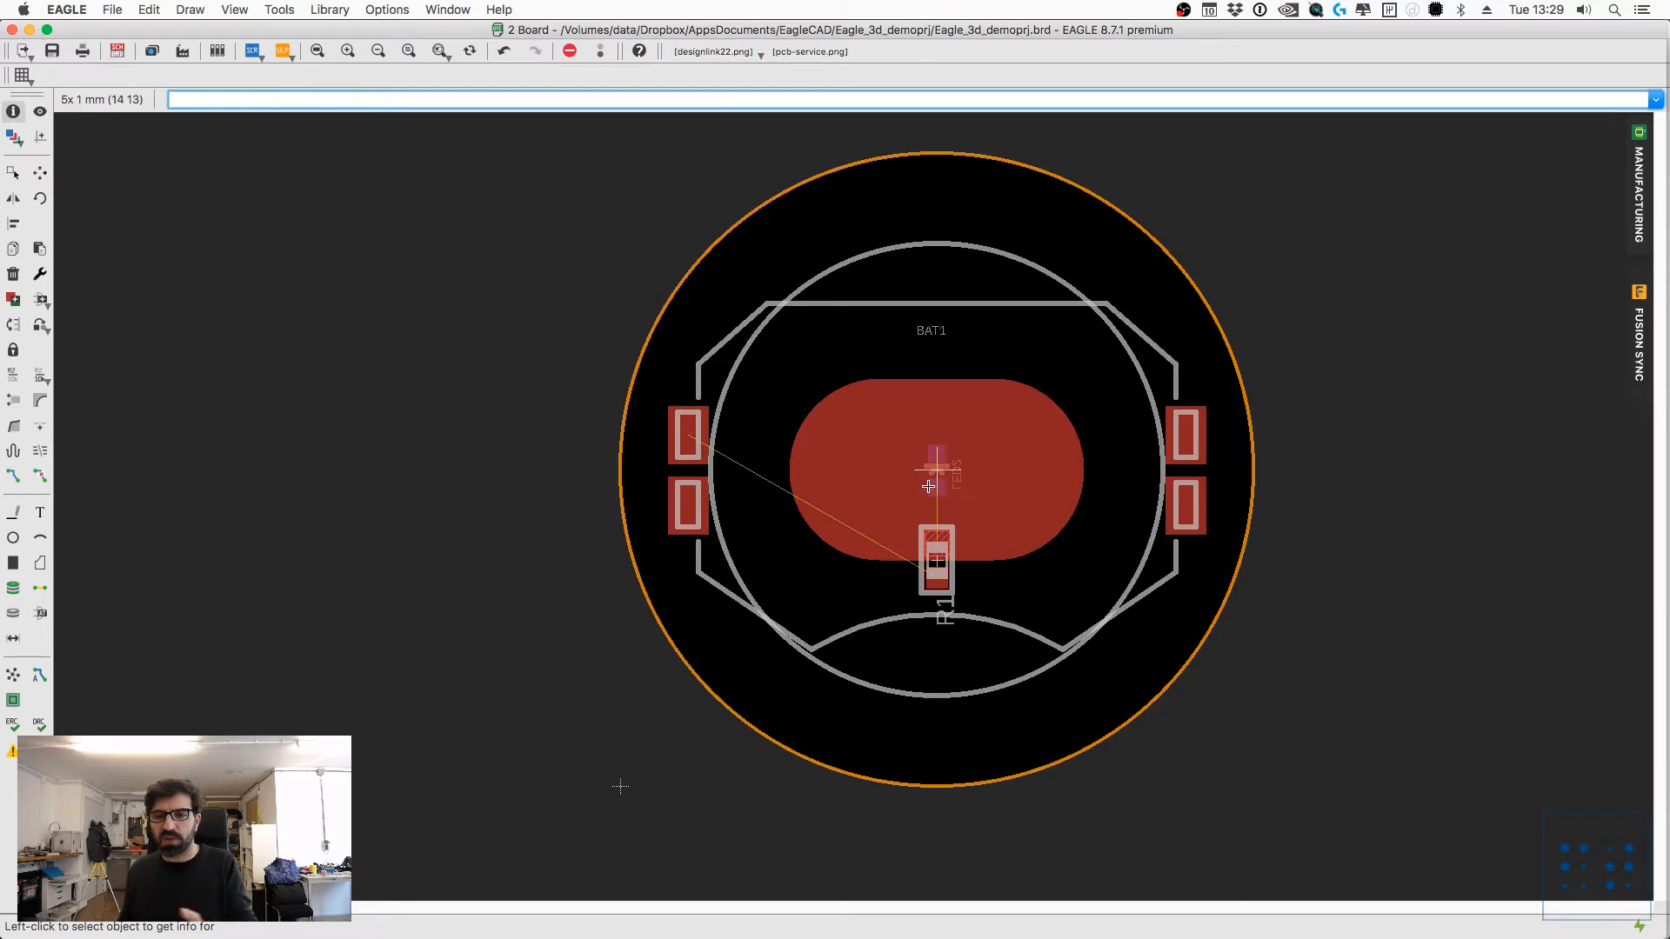
Step: Switch to the managed FutureTailors library and compare the LEDSMD and LED devices, leaving LED selected
key(super+grave)
key(super+grave)
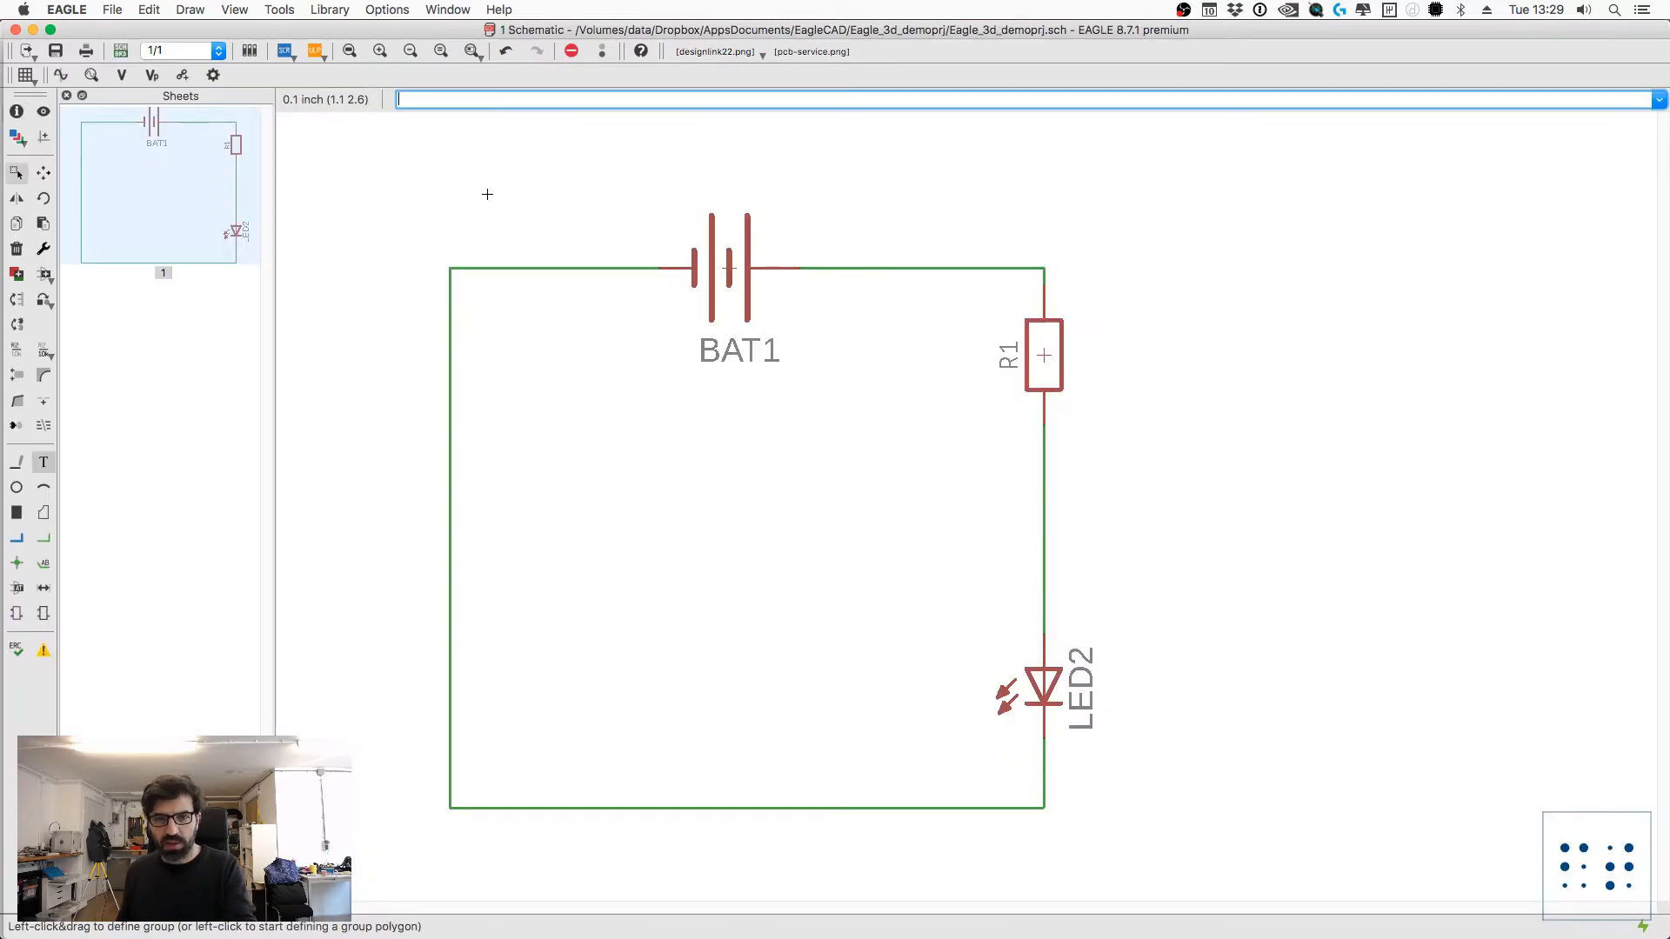
scroll(81, 415, down, 5)
click(58, 377)
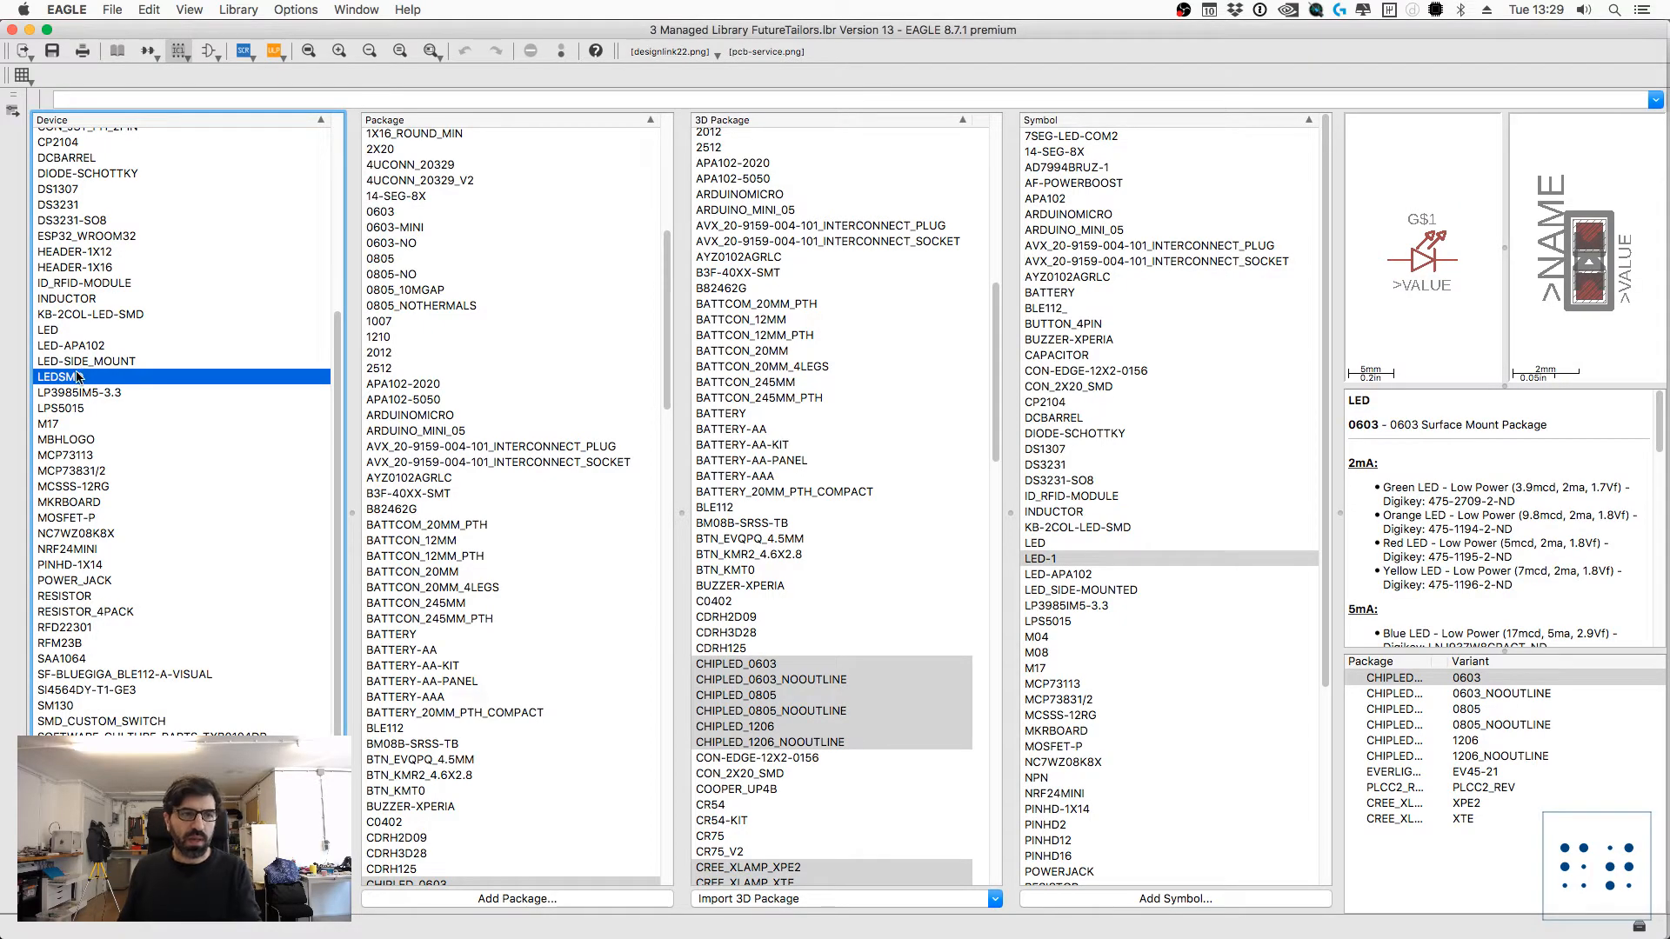
click(56, 329)
Step: Find the LED-0603 package and inspect its corresponding 3D package
scroll(574, 579, down, 10)
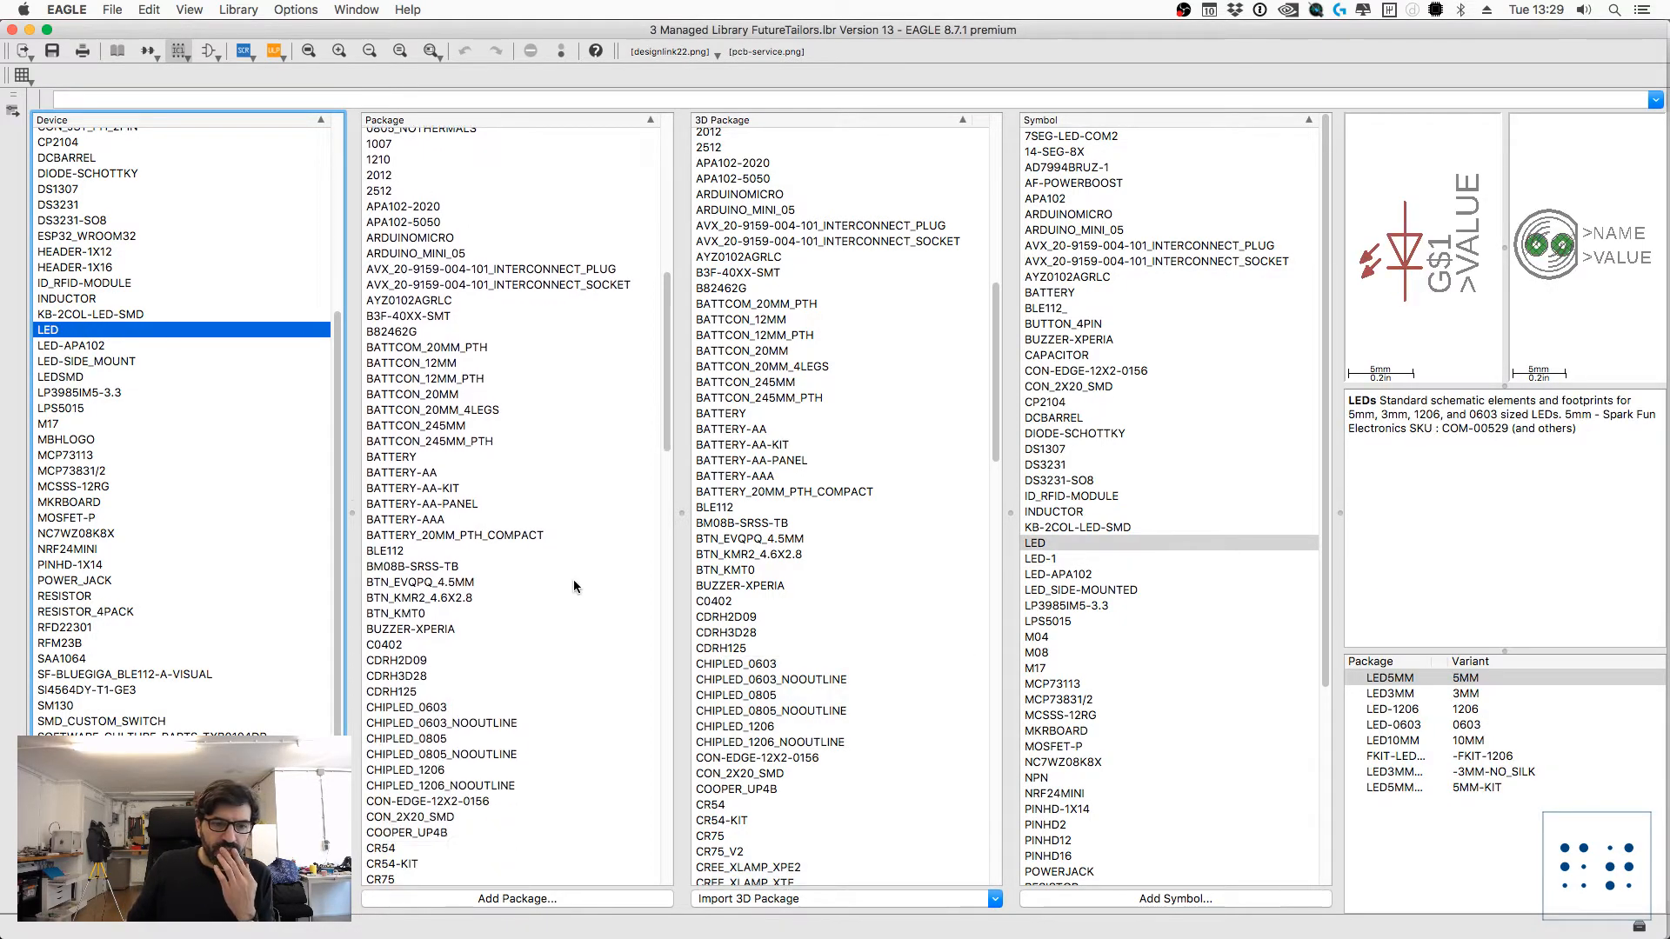
scroll(461, 581, down, 6)
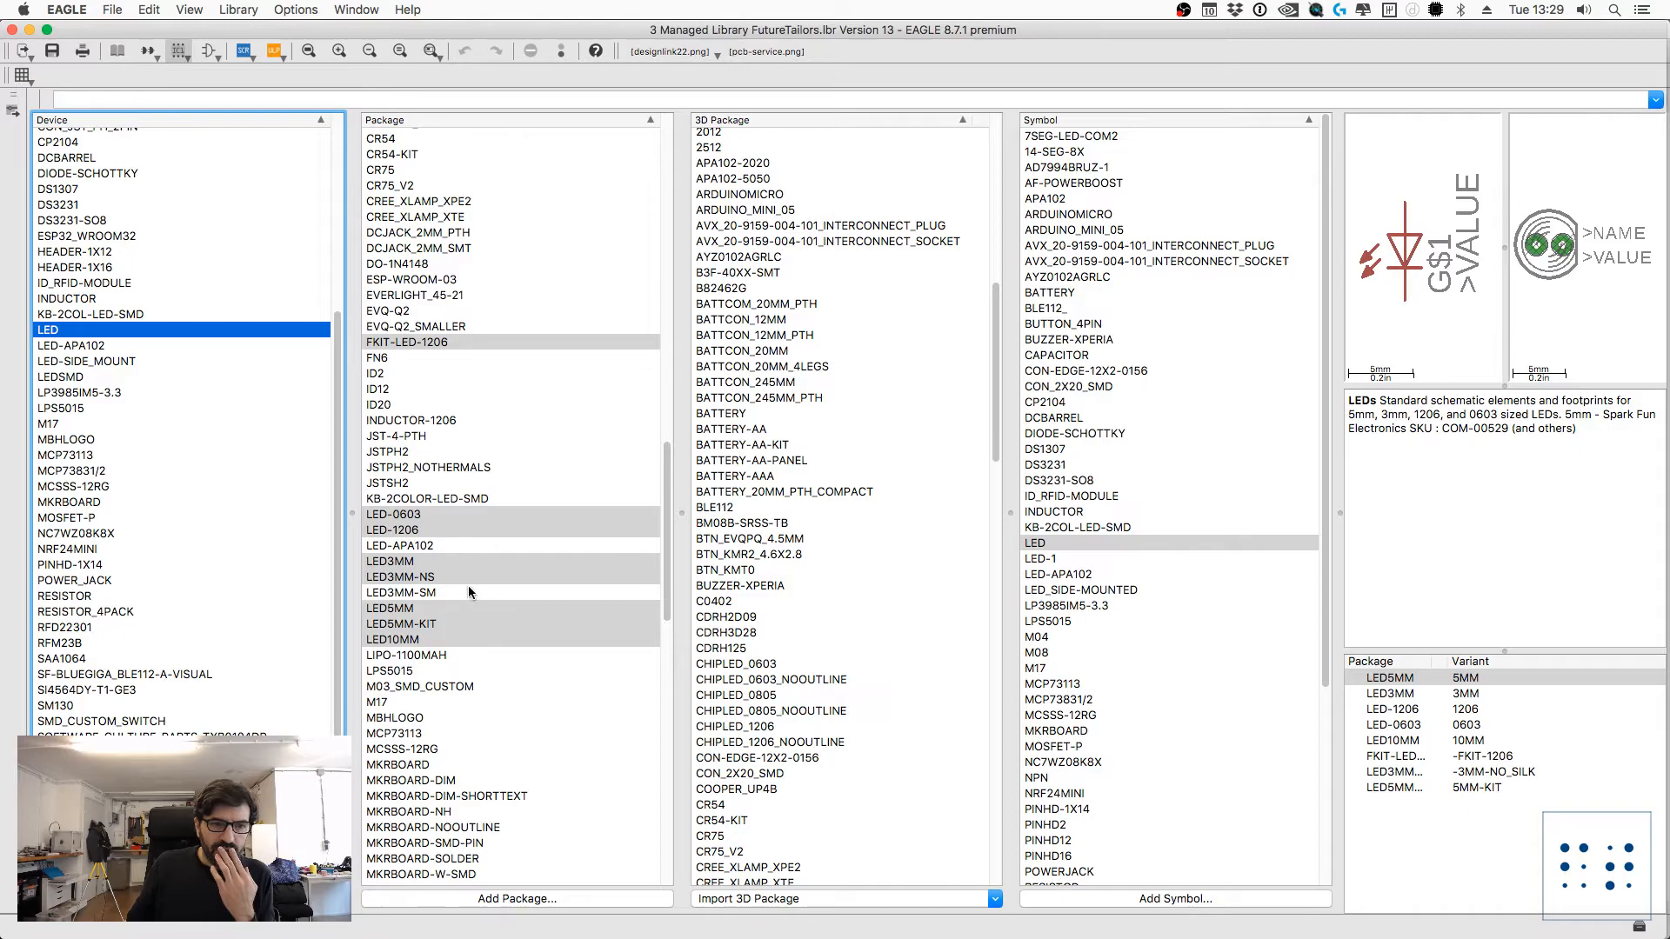
click(403, 382)
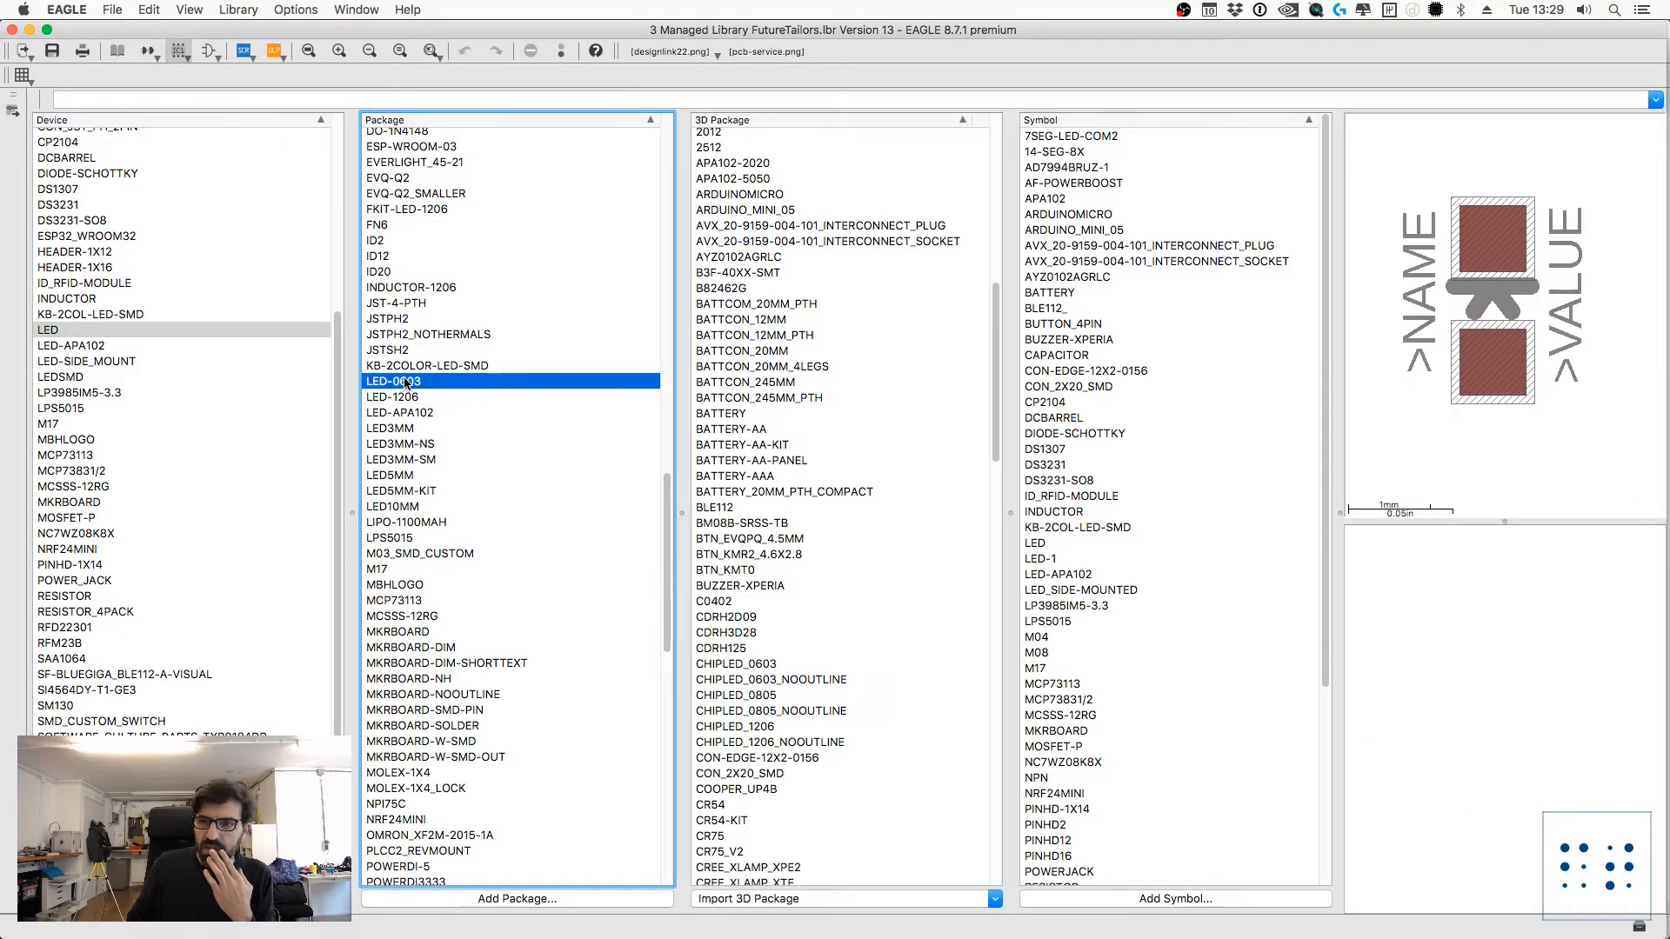
scroll(805, 574, down, 15)
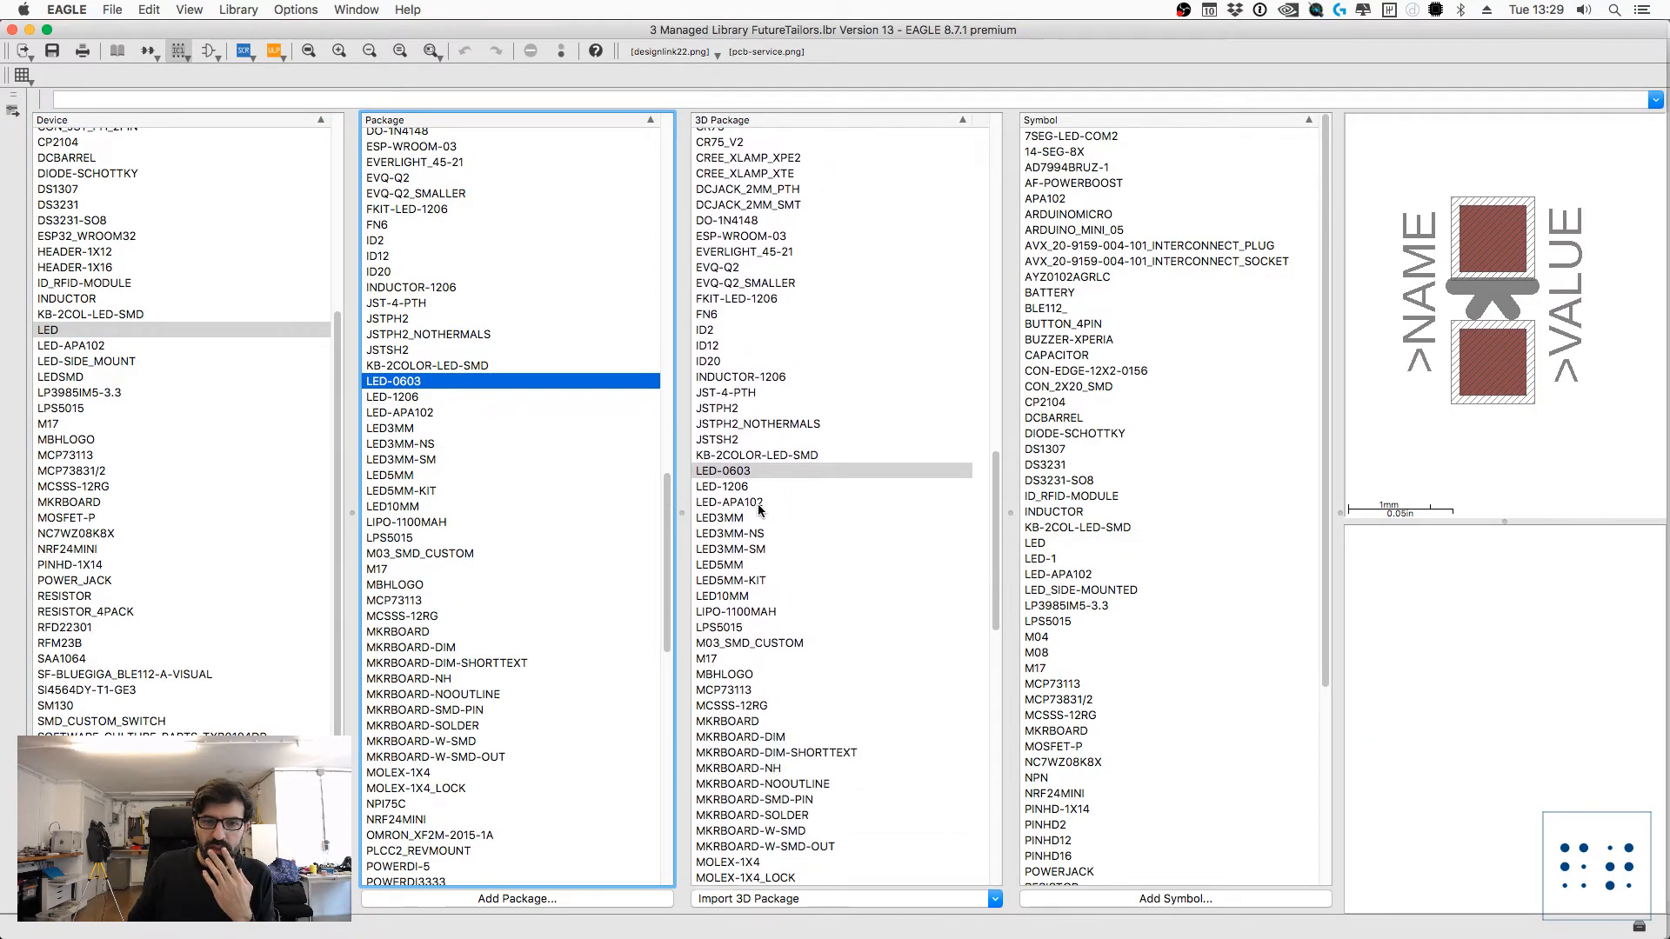
click(729, 474)
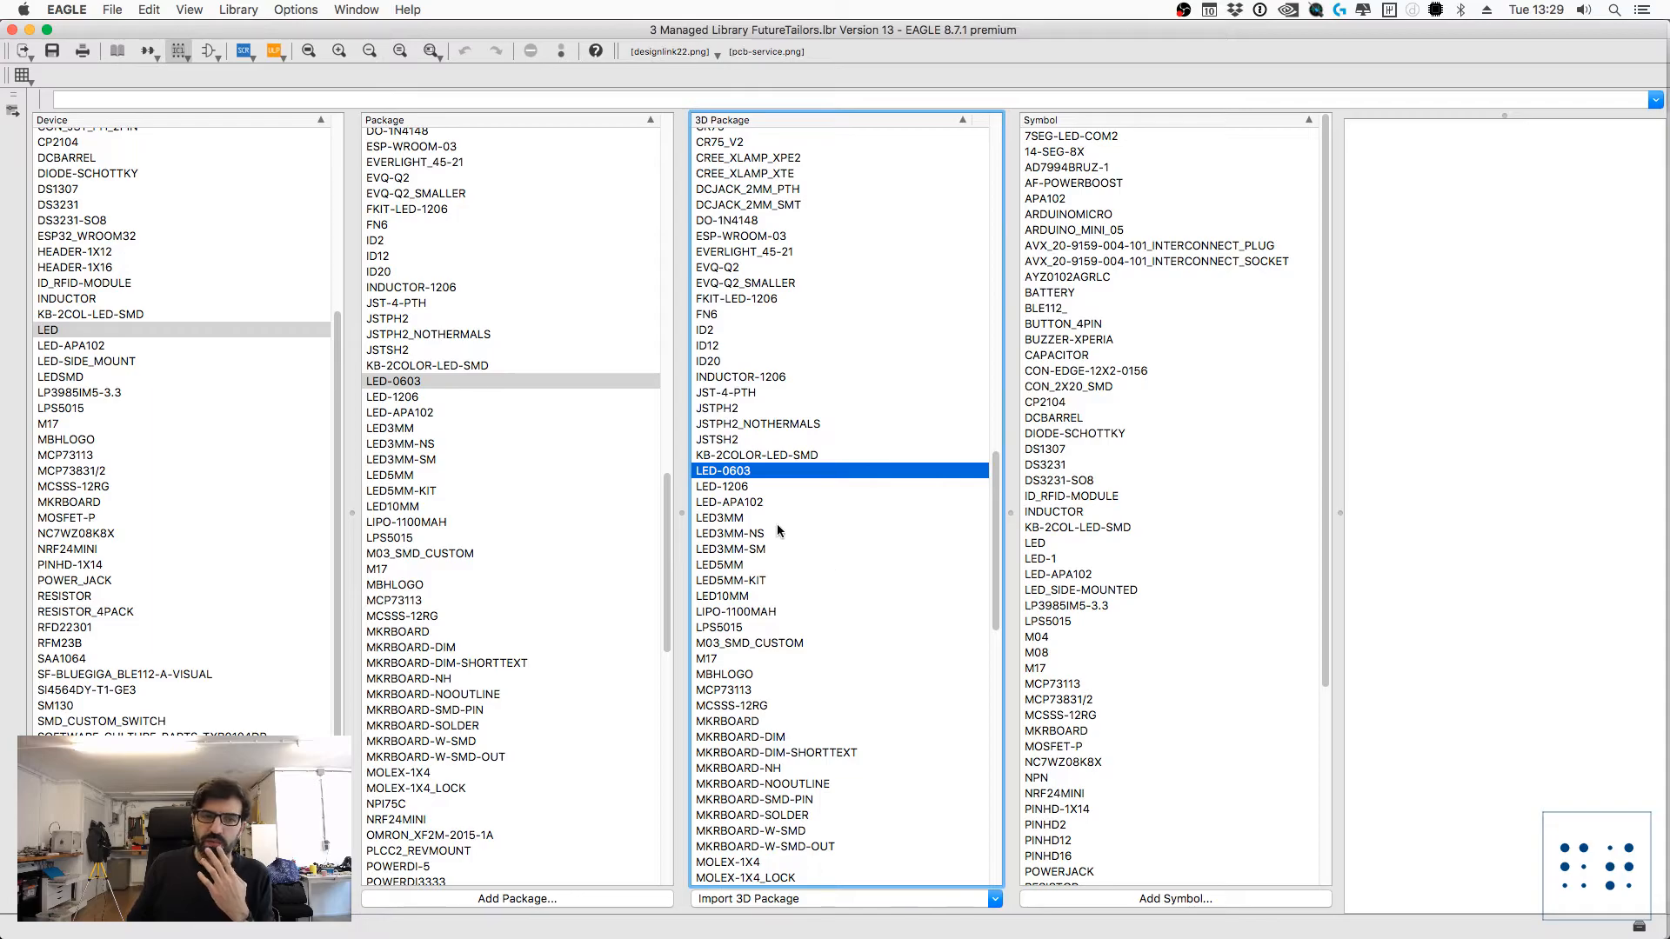
Step: Compare the 3D packages BATTCON_20MM_4LEGS, BATTCON_245MM and BATTCON_245MM_PTH in the library
scroll(720, 380, up, 8)
scroll(719, 380, up, 4)
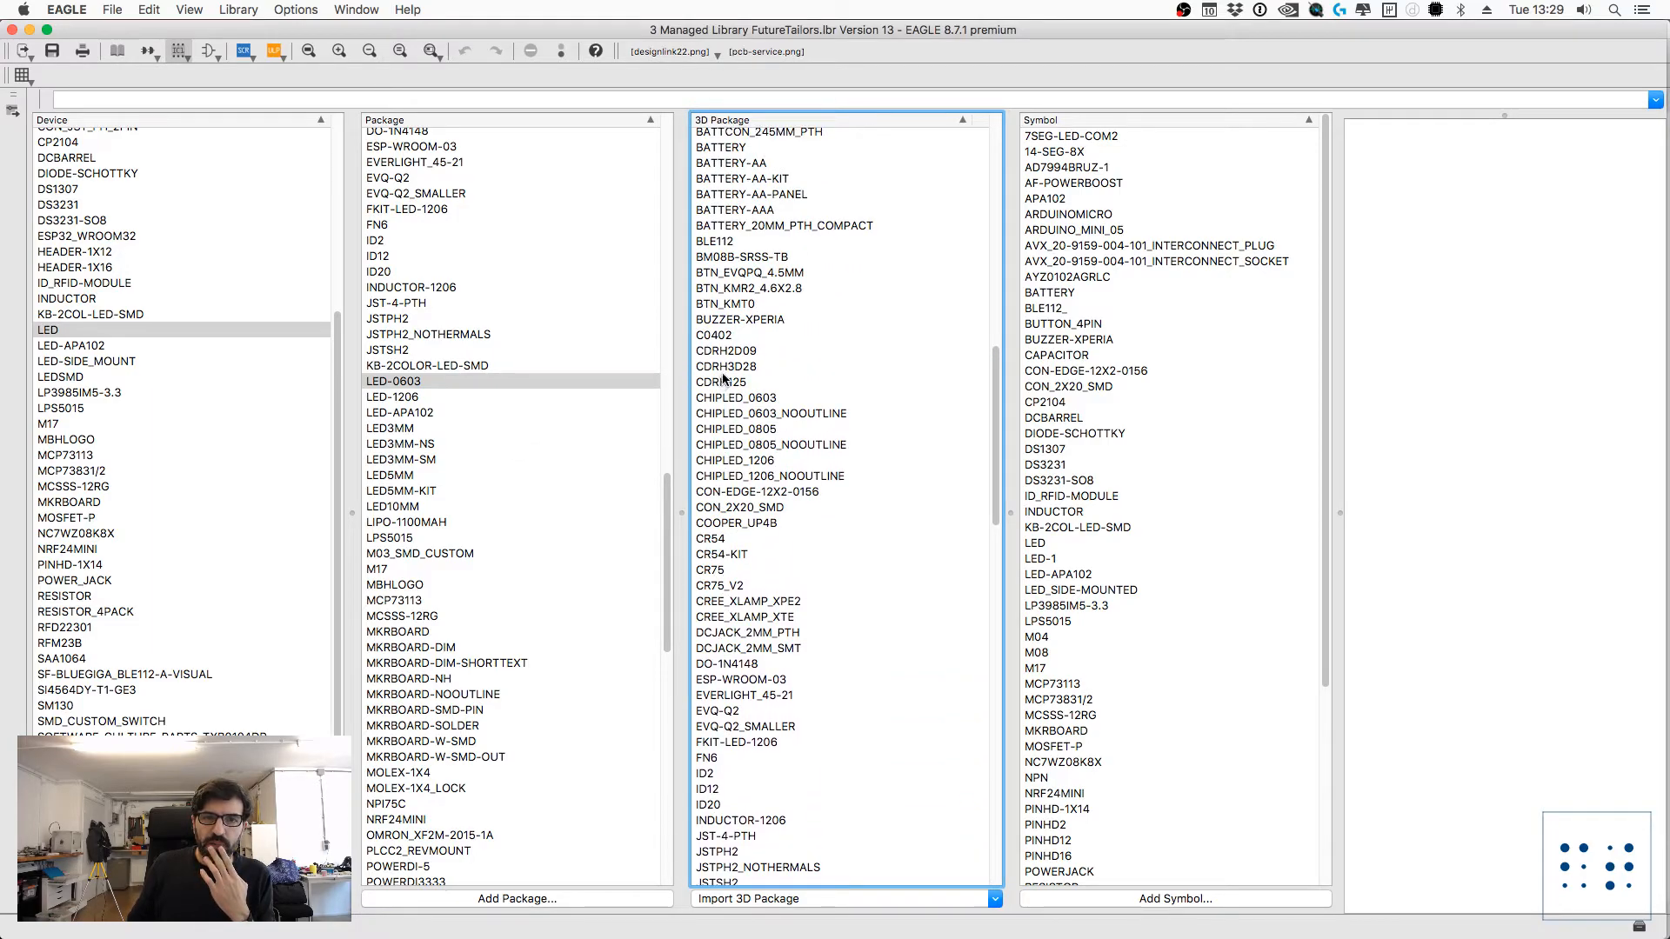
click(786, 235)
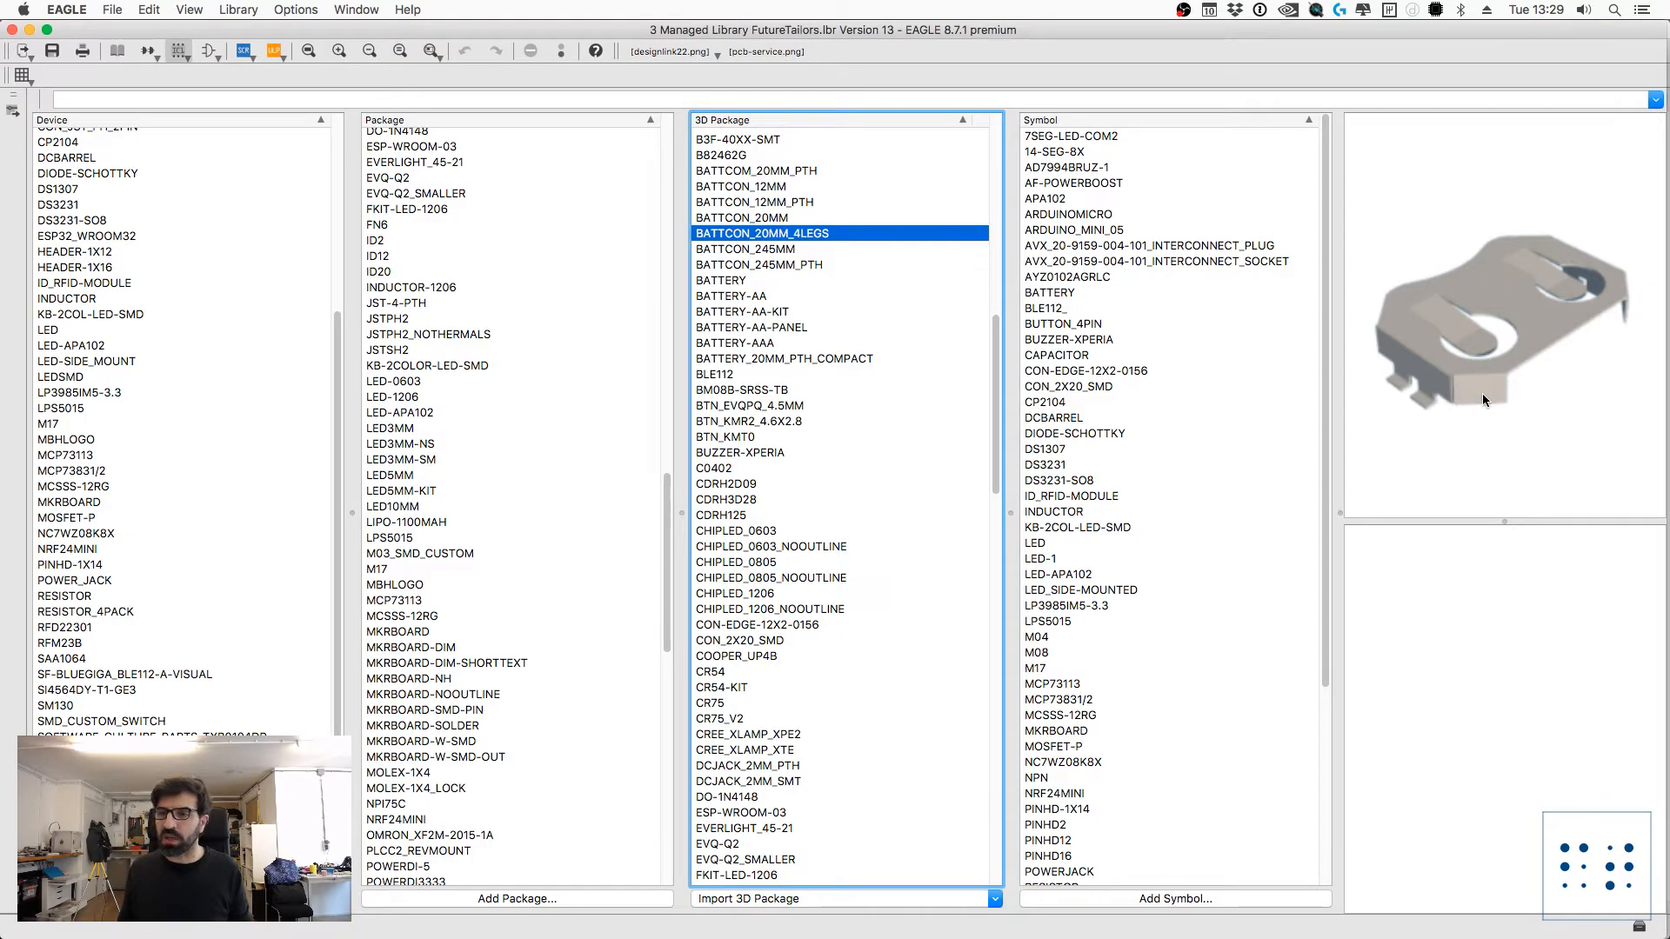
click(808, 262)
click(778, 249)
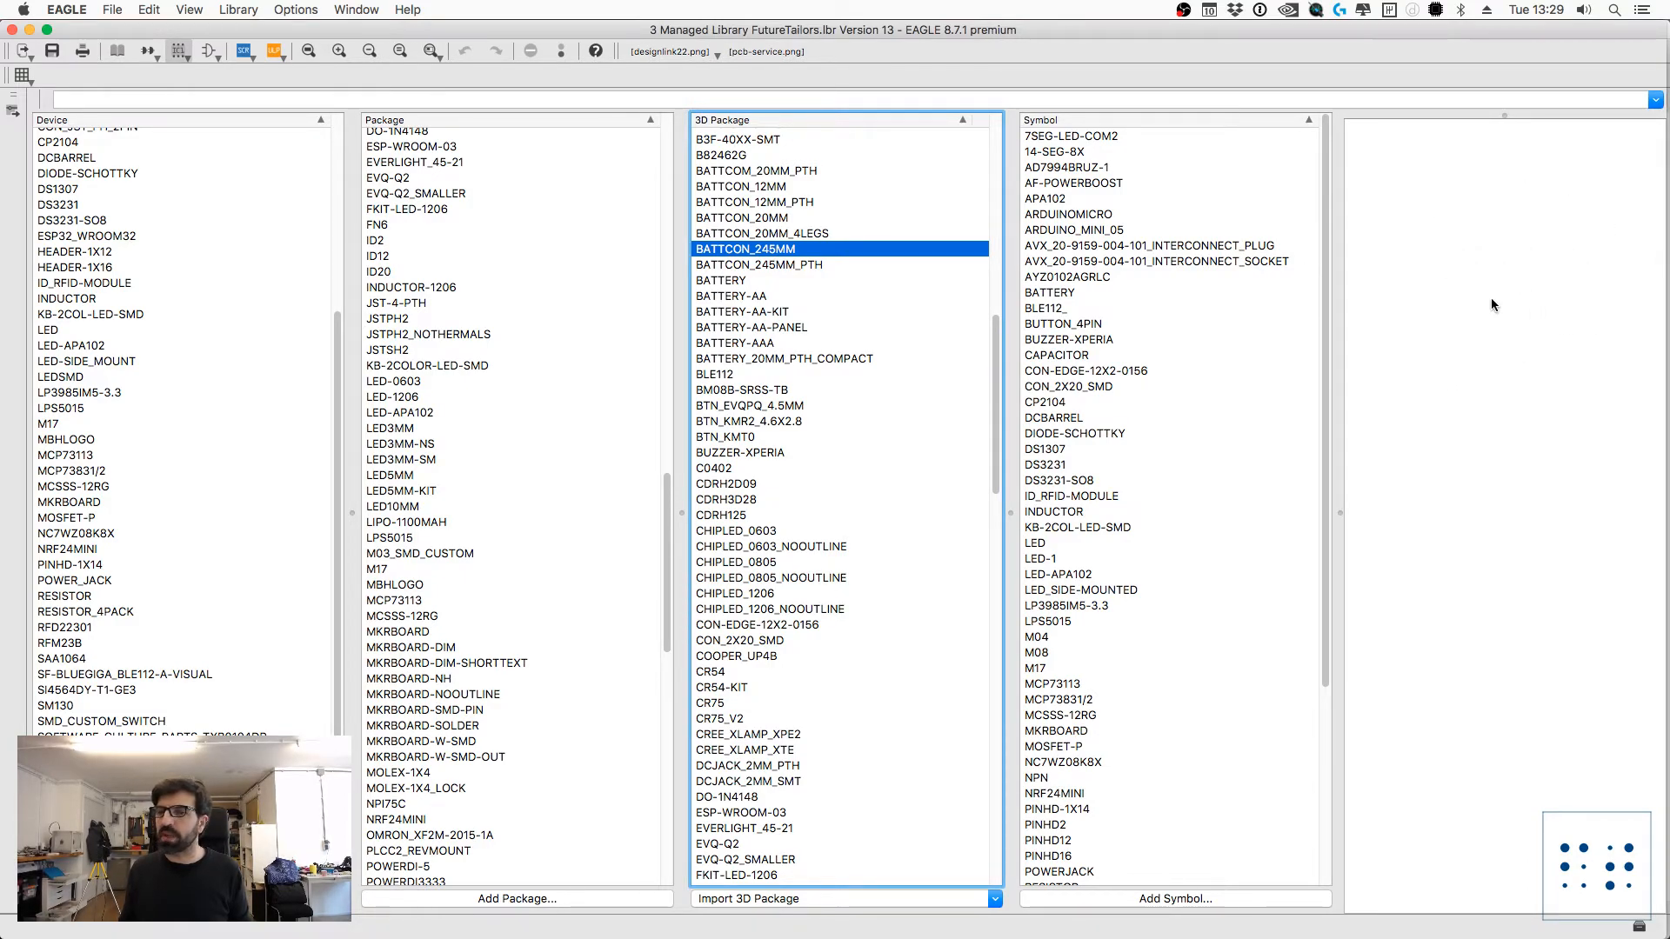
click(747, 265)
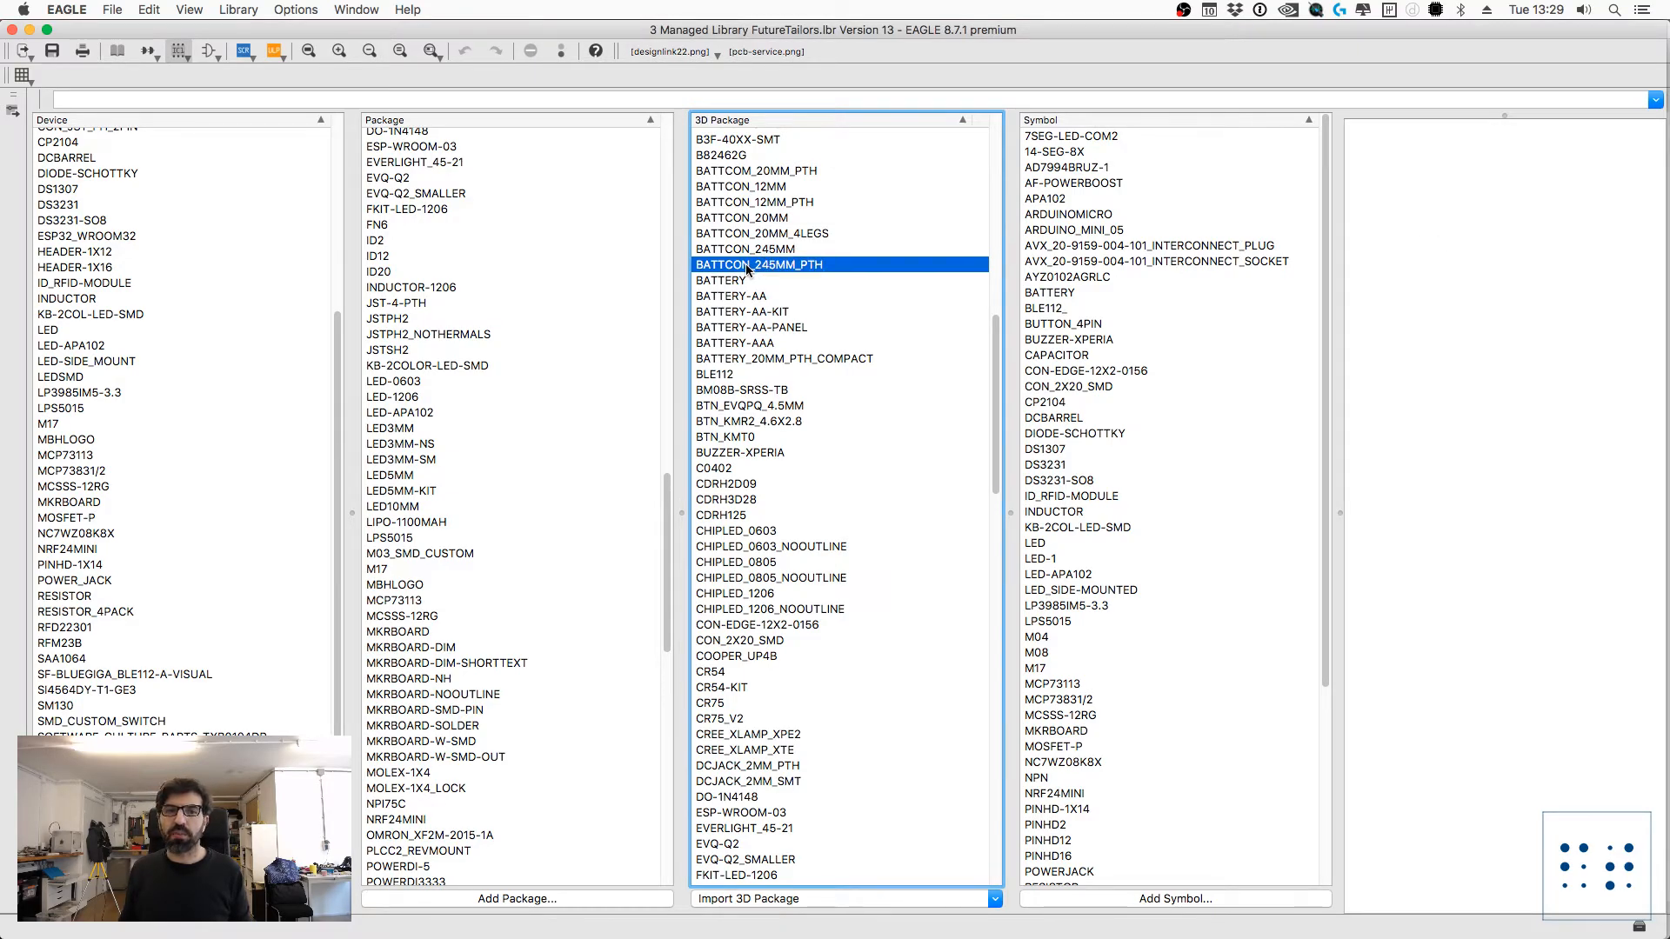
Step: With LED-0603 selected, search the web 3D packages for "led" and browse the CHIPLED entries
scroll(780, 552, down, 3)
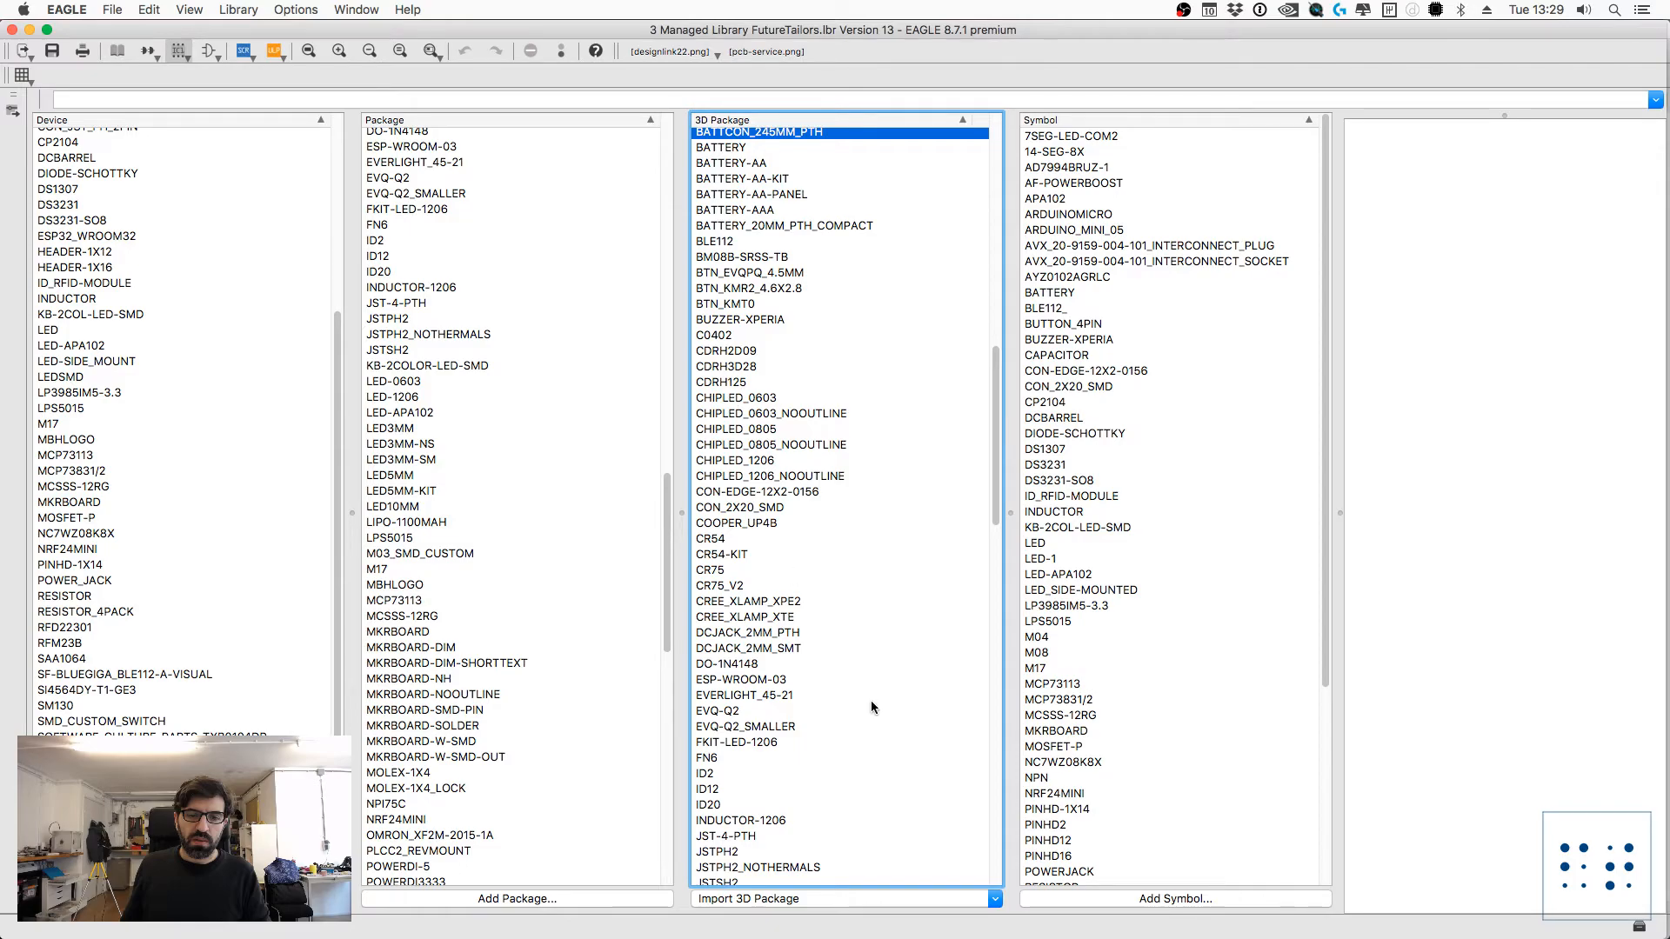
scroll(867, 696, down, 8)
click(732, 515)
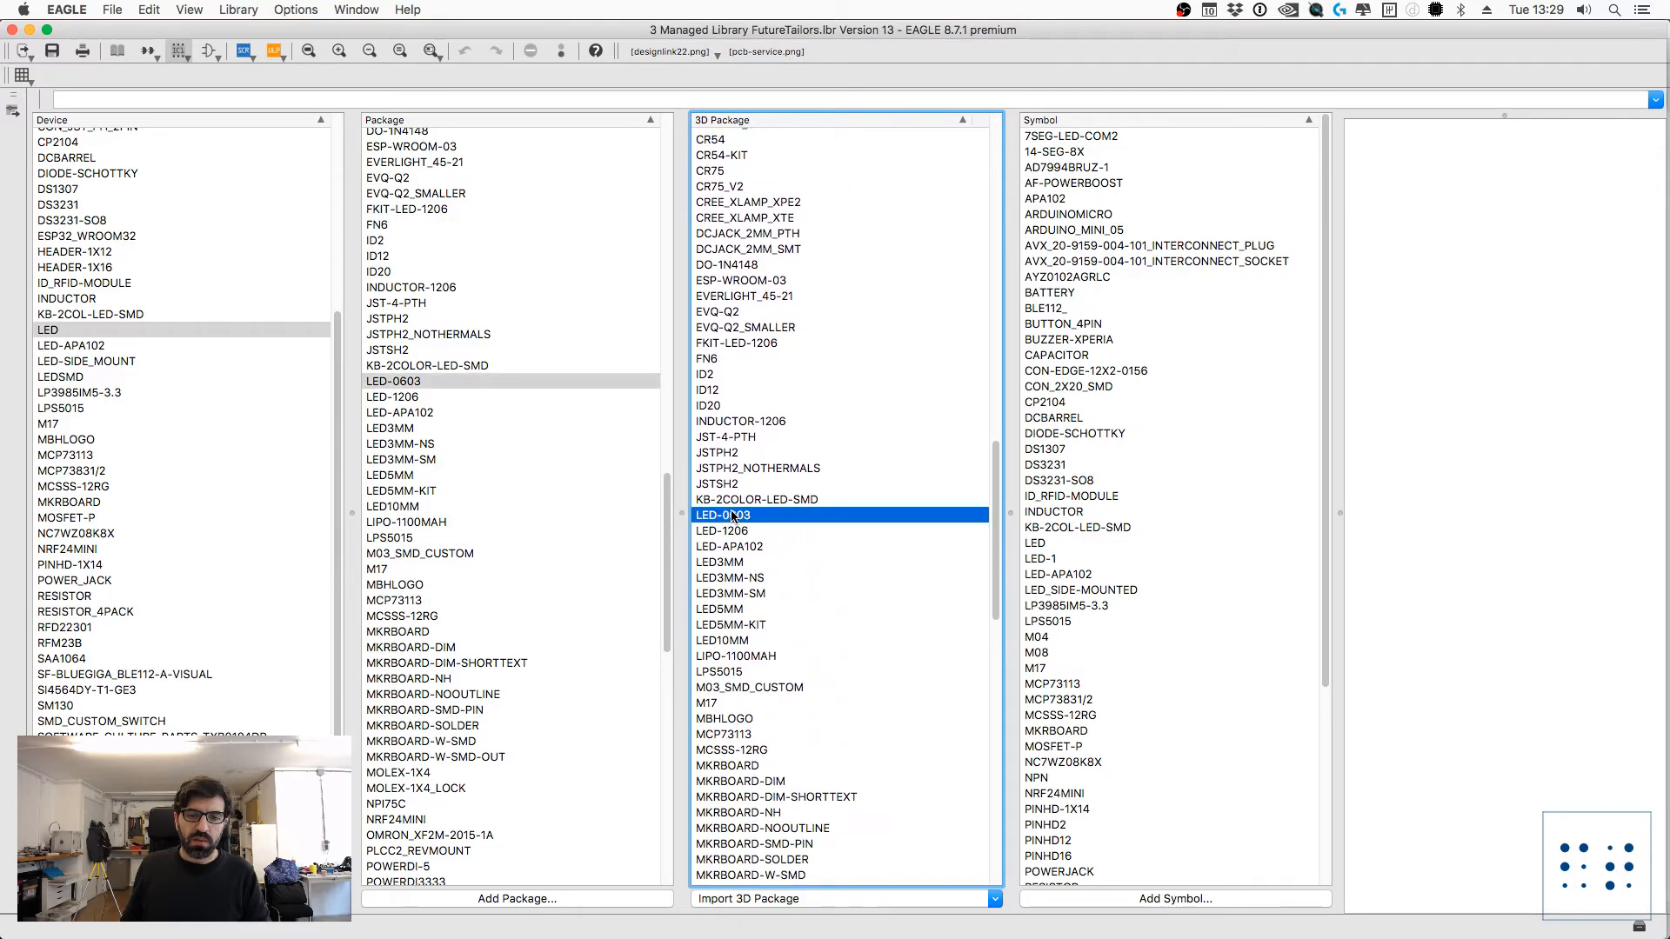
click(833, 907)
click(765, 860)
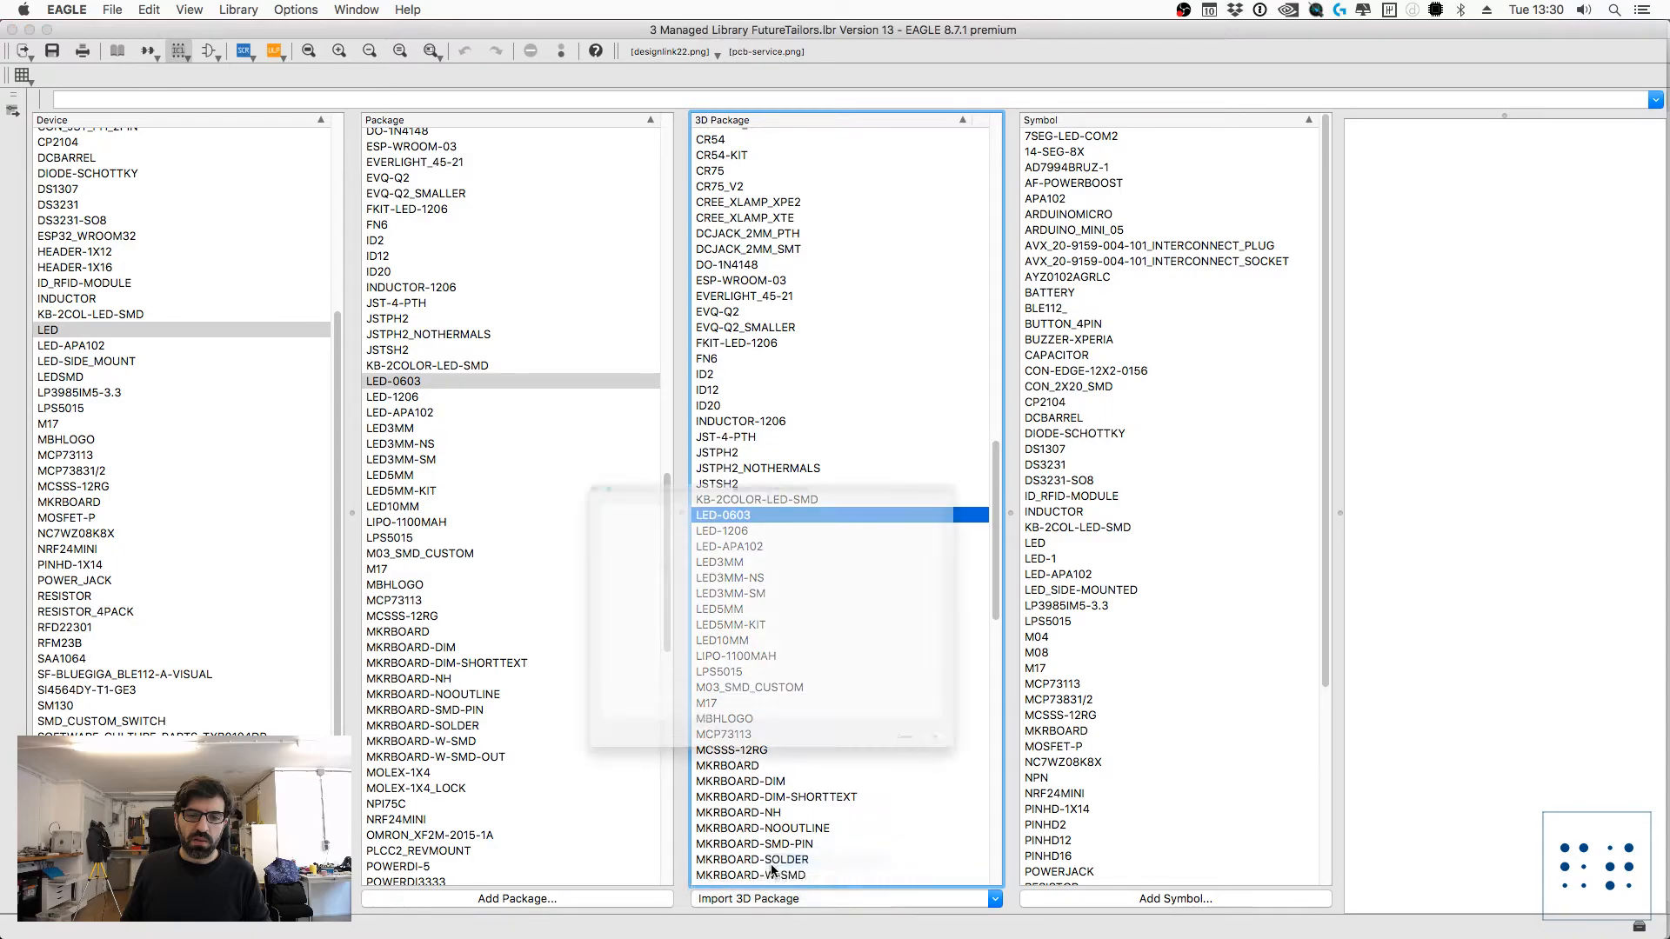
drag(641, 300, 697, 134)
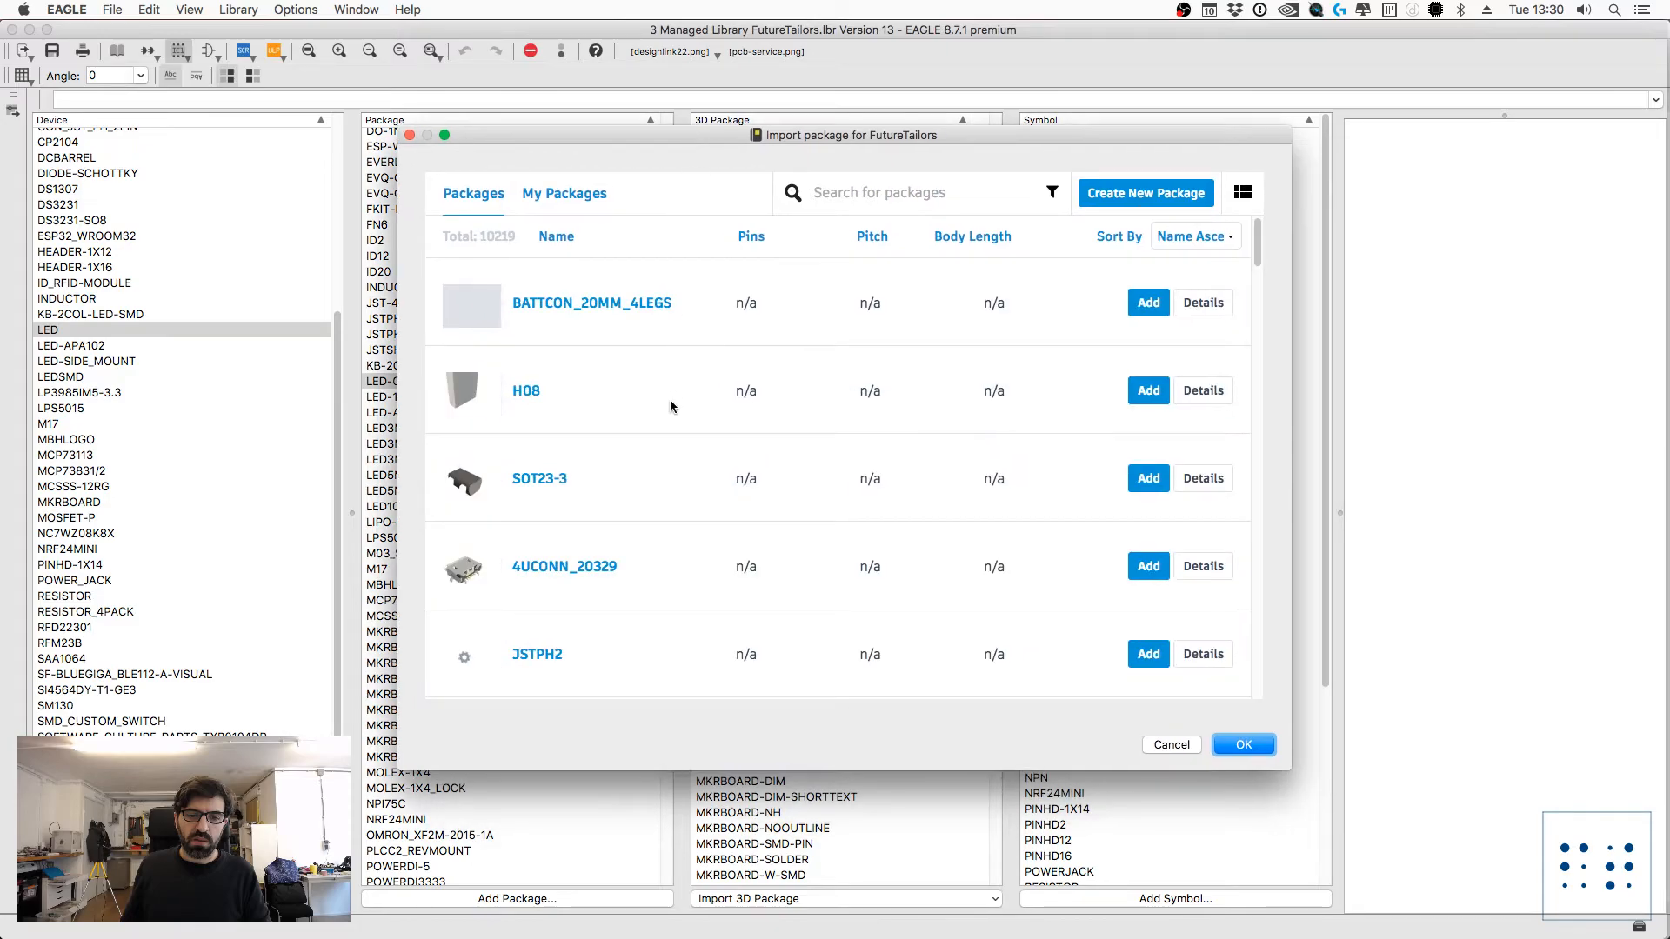
click(942, 200)
text(led)
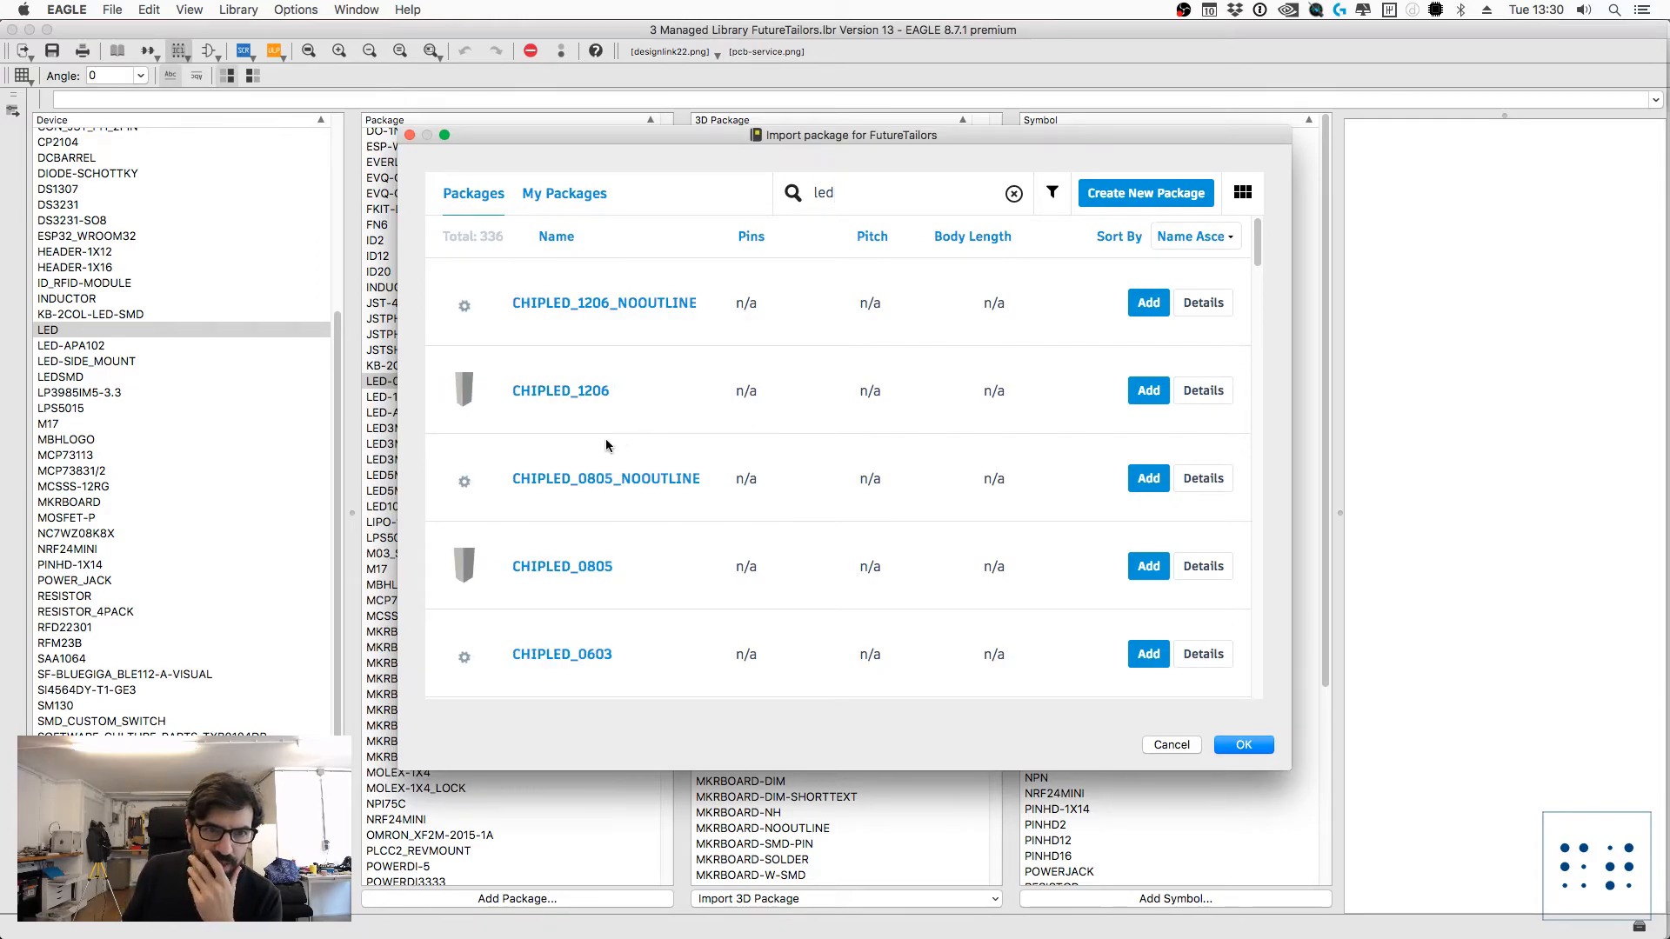
scroll(593, 519, down, 3)
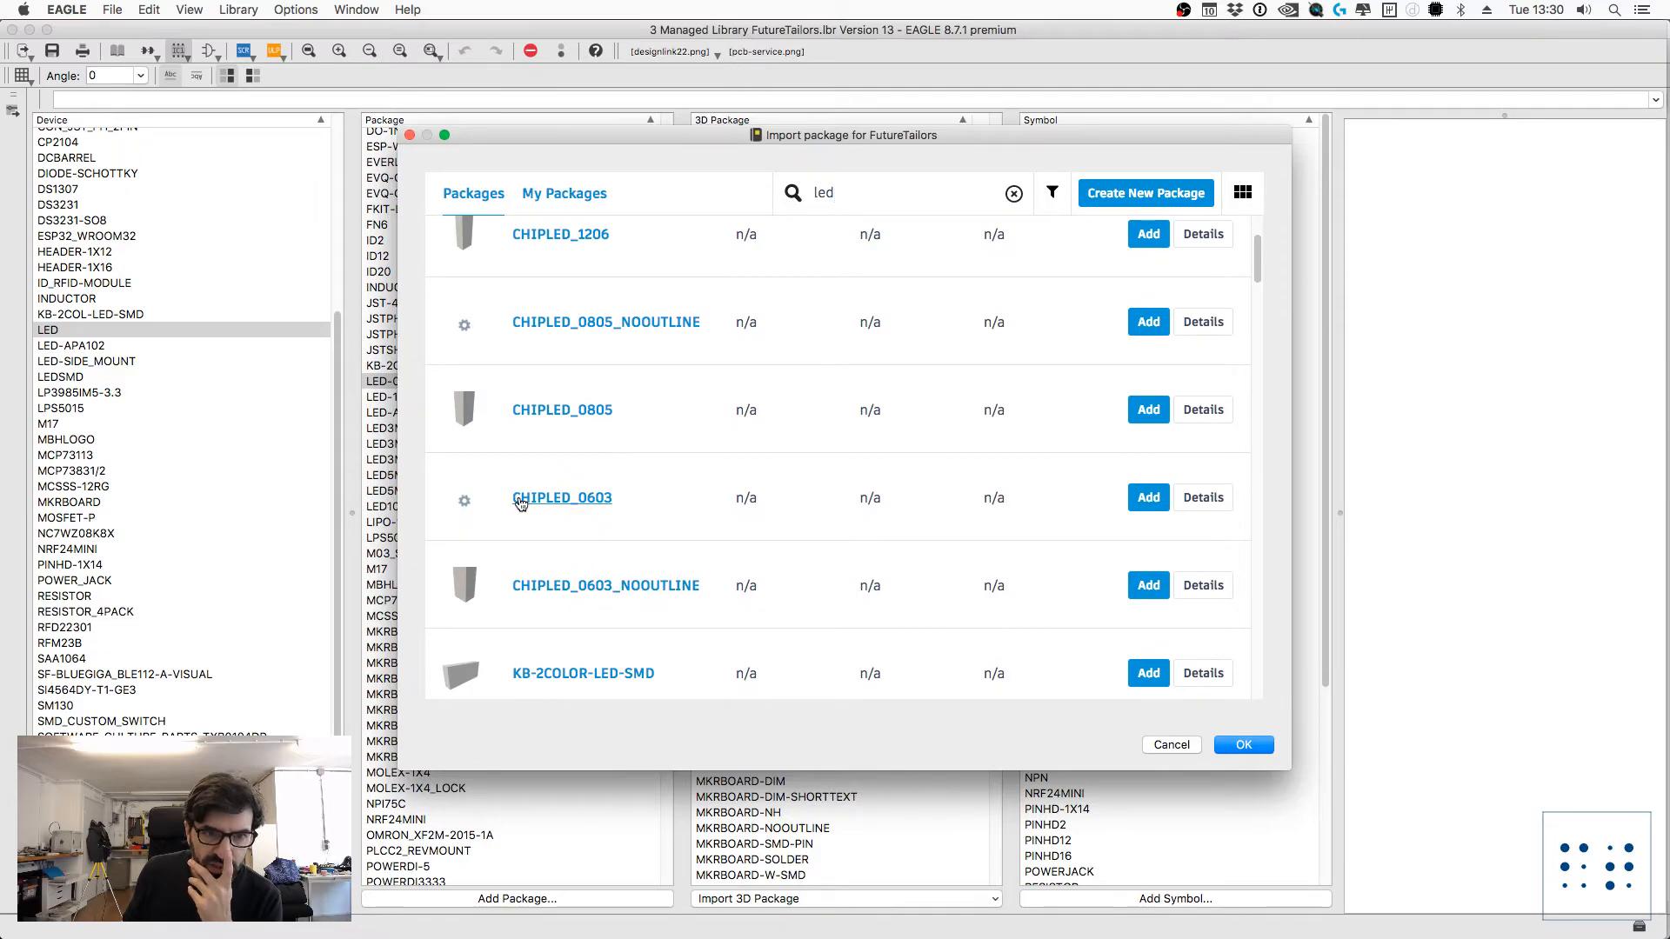
click(468, 509)
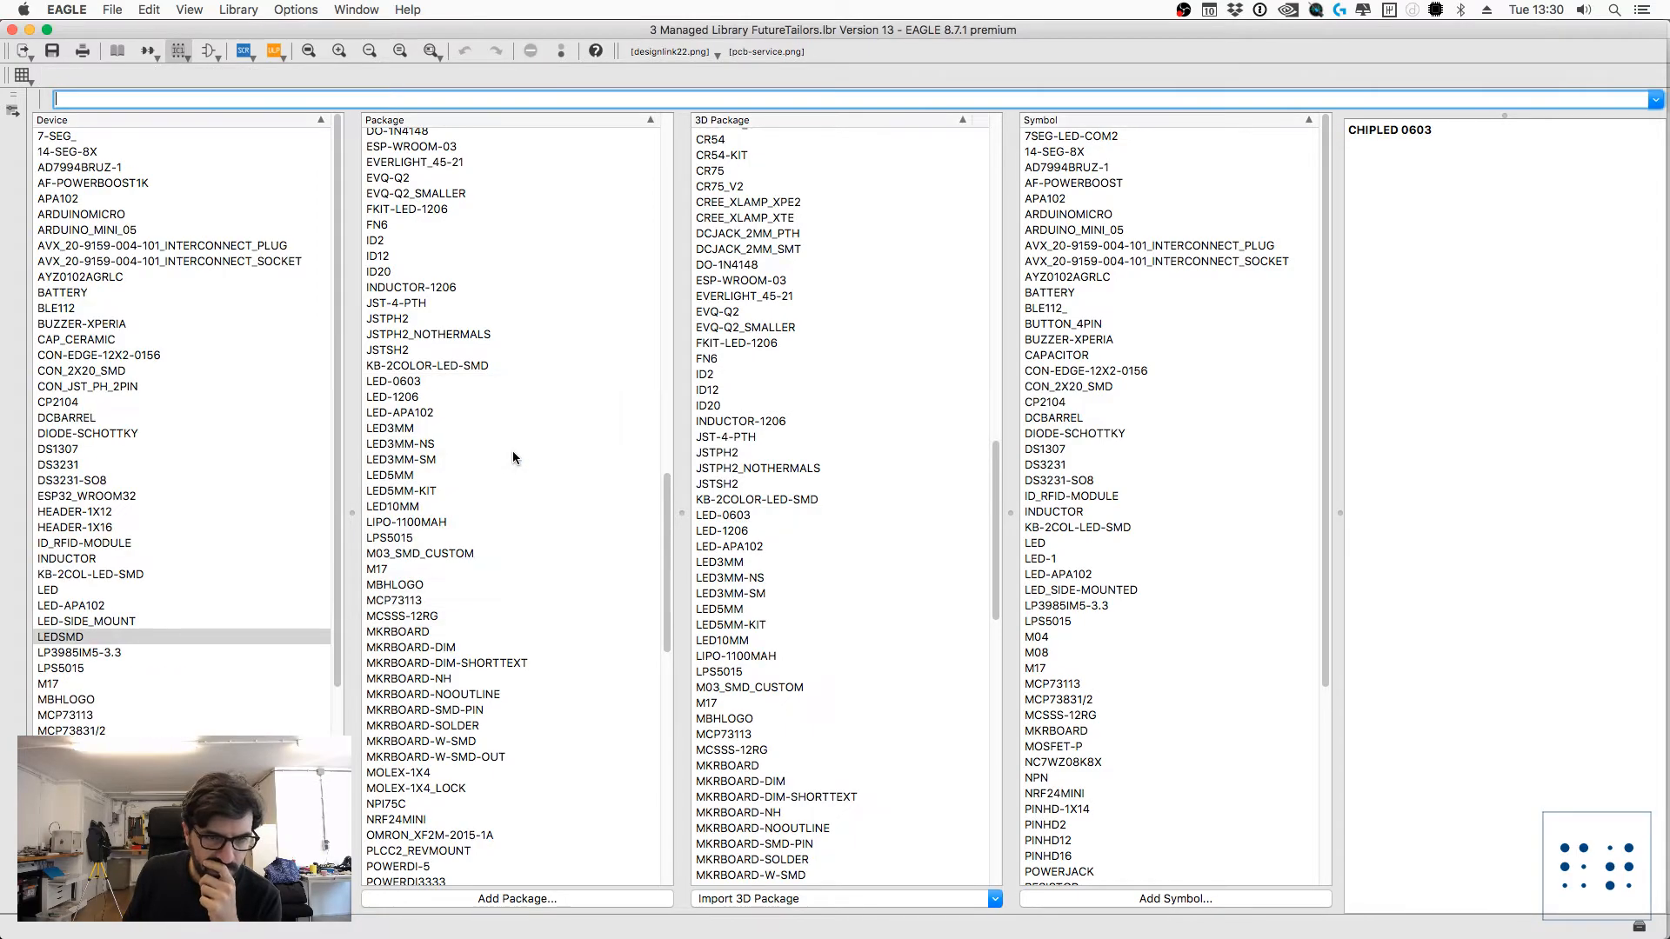
Step: Inspect the LED-0603 3D package alongside its neighbouring entries and the LED symbol
click(737, 516)
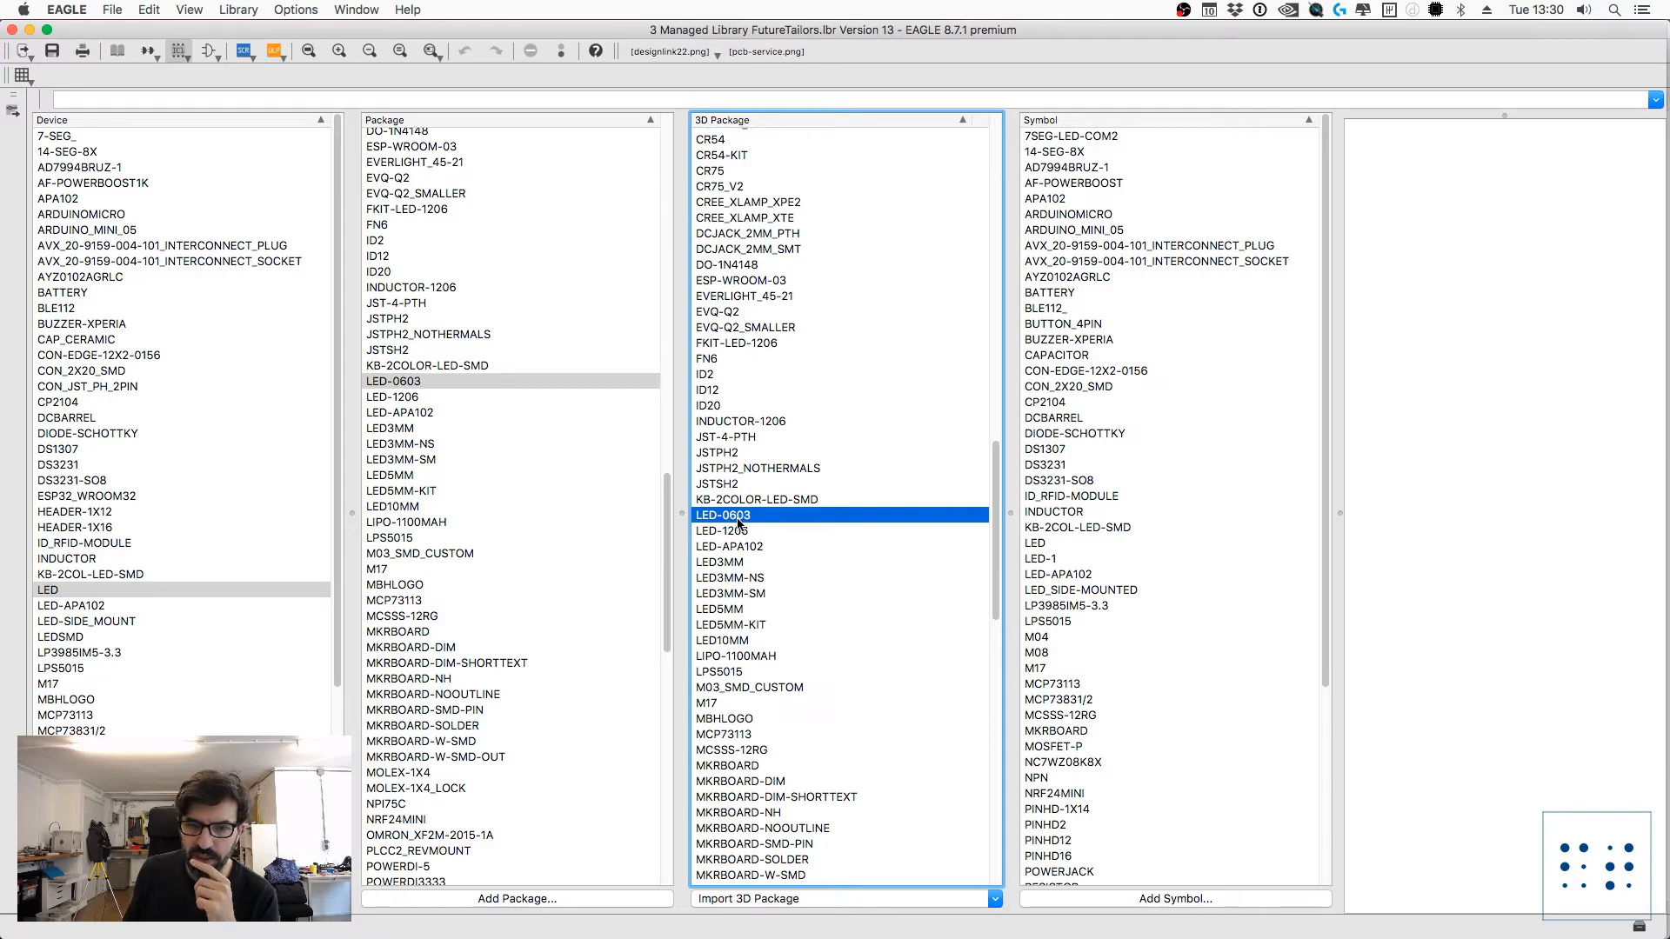
click(753, 500)
click(744, 517)
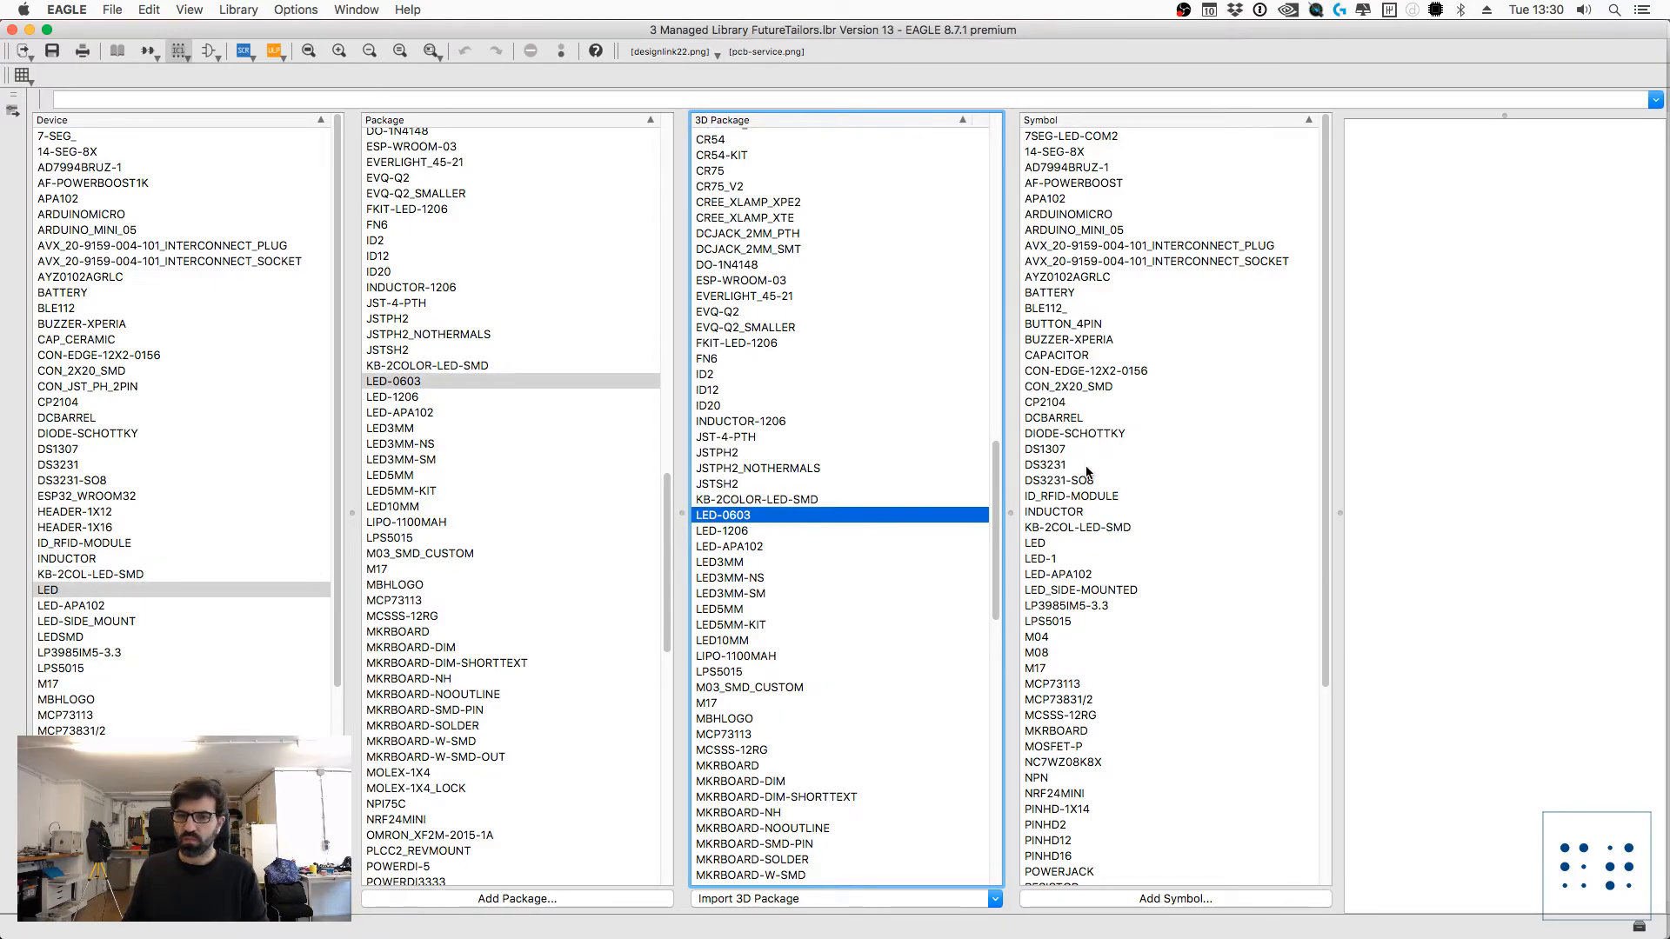
click(1040, 543)
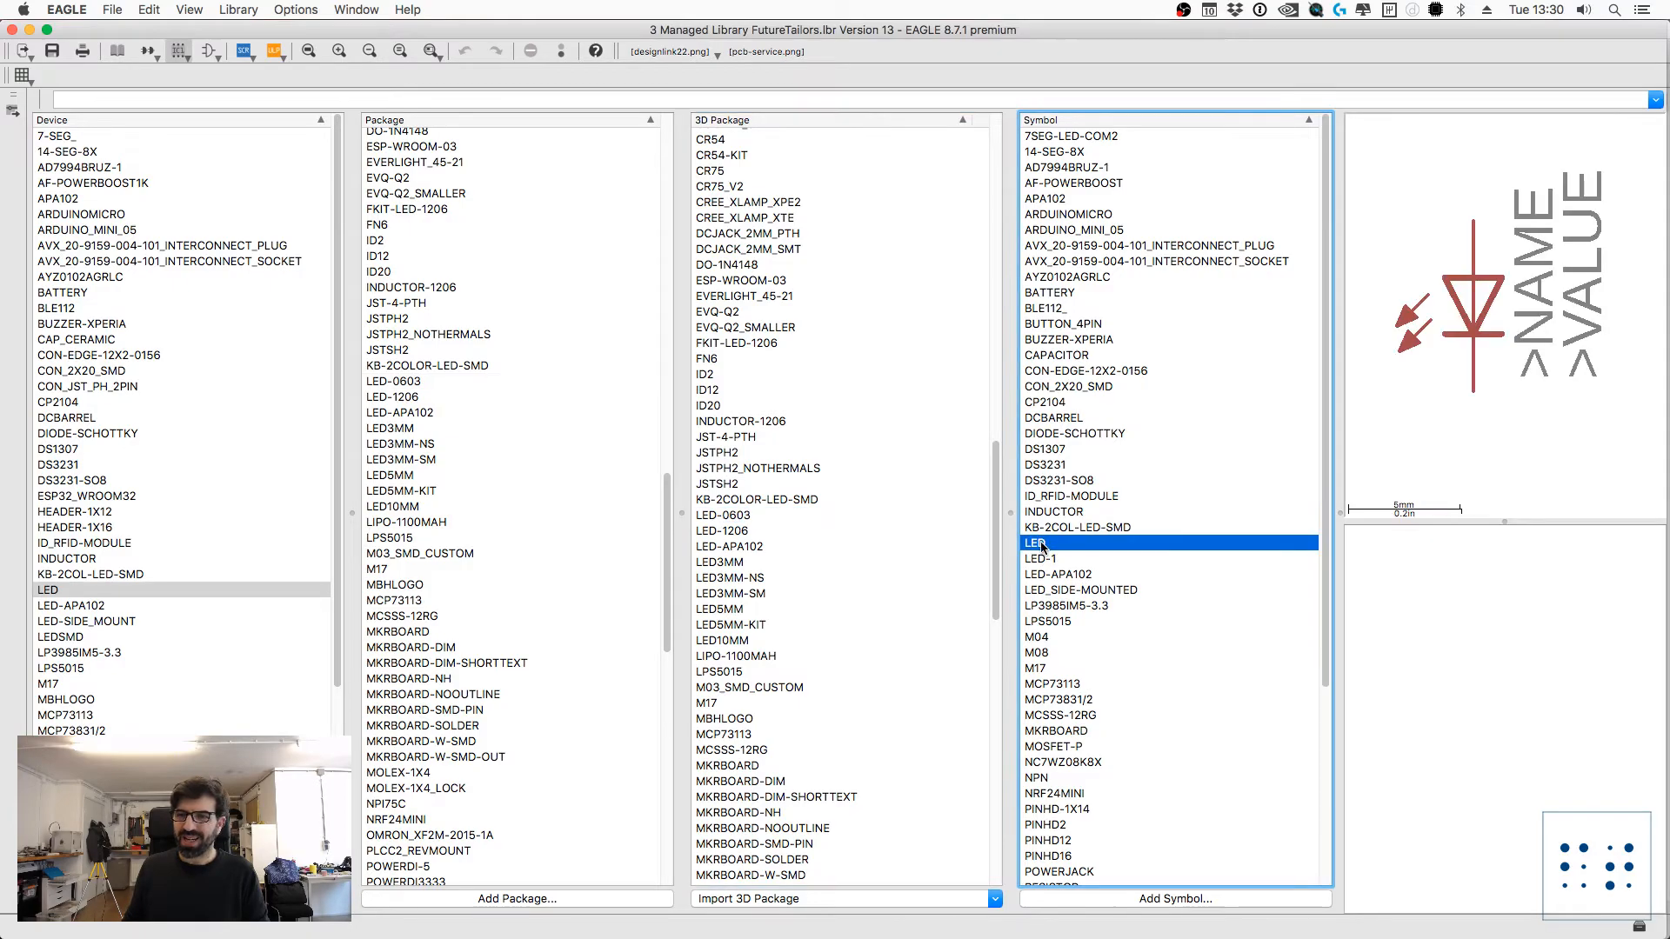
click(744, 530)
click(743, 517)
click(737, 486)
Step: Compare the BATTCON_20MM_4LEGS 3D package with LED-0603
scroll(770, 213, up, 10)
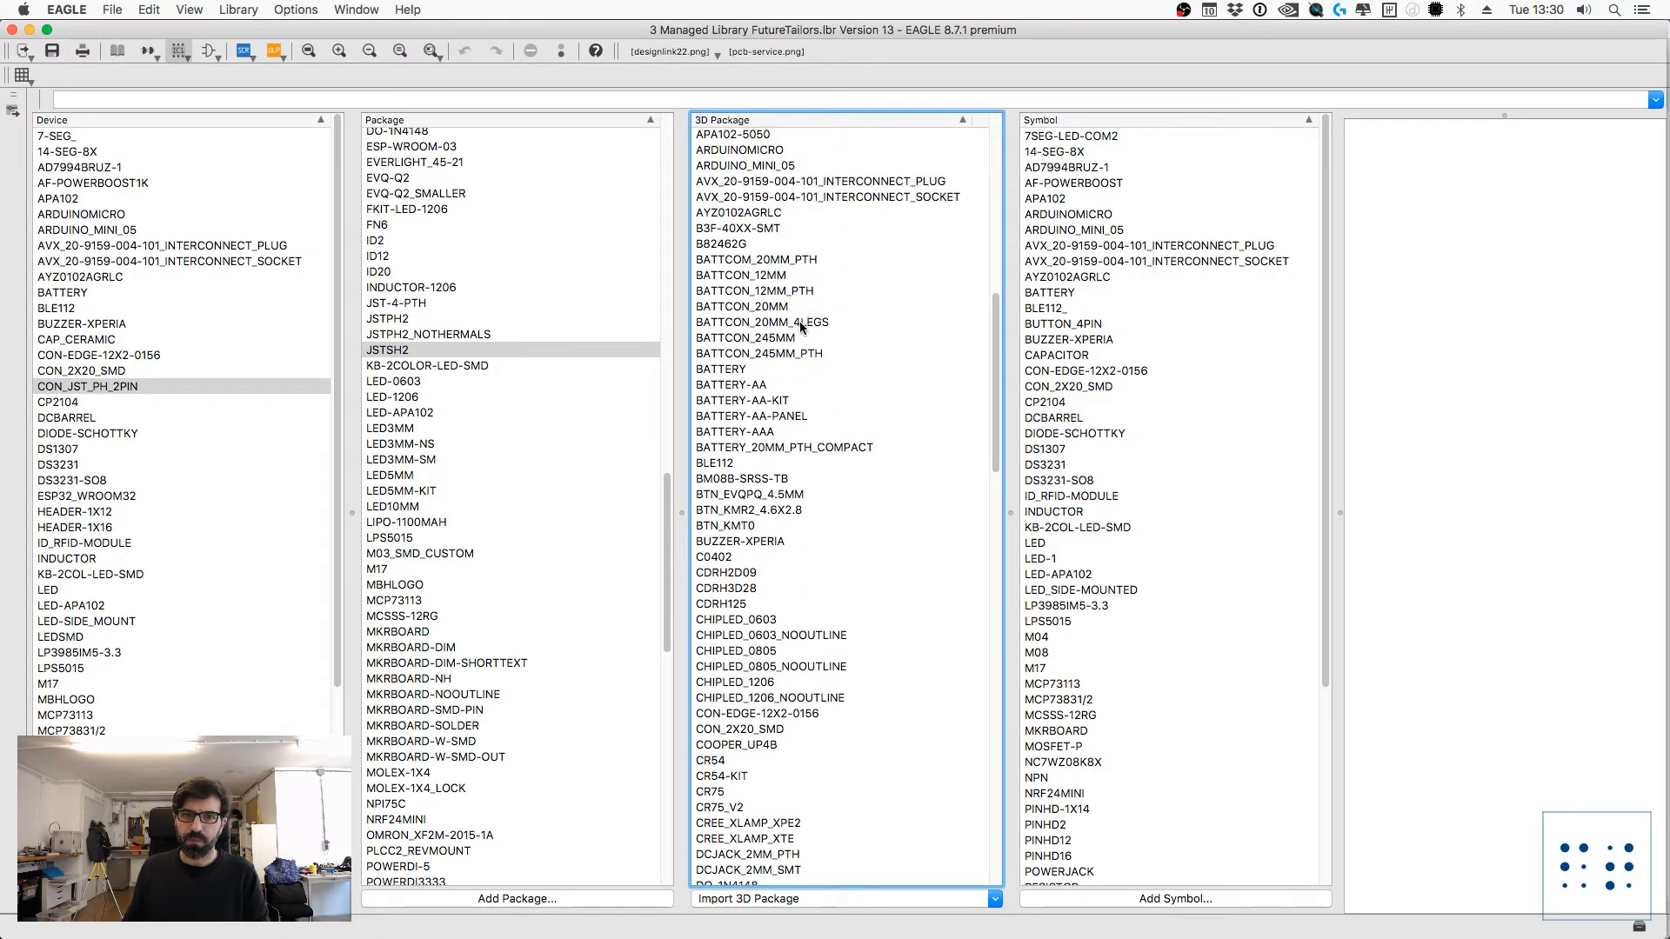
click(796, 323)
scroll(842, 509, down, 3)
scroll(844, 505, down, 12)
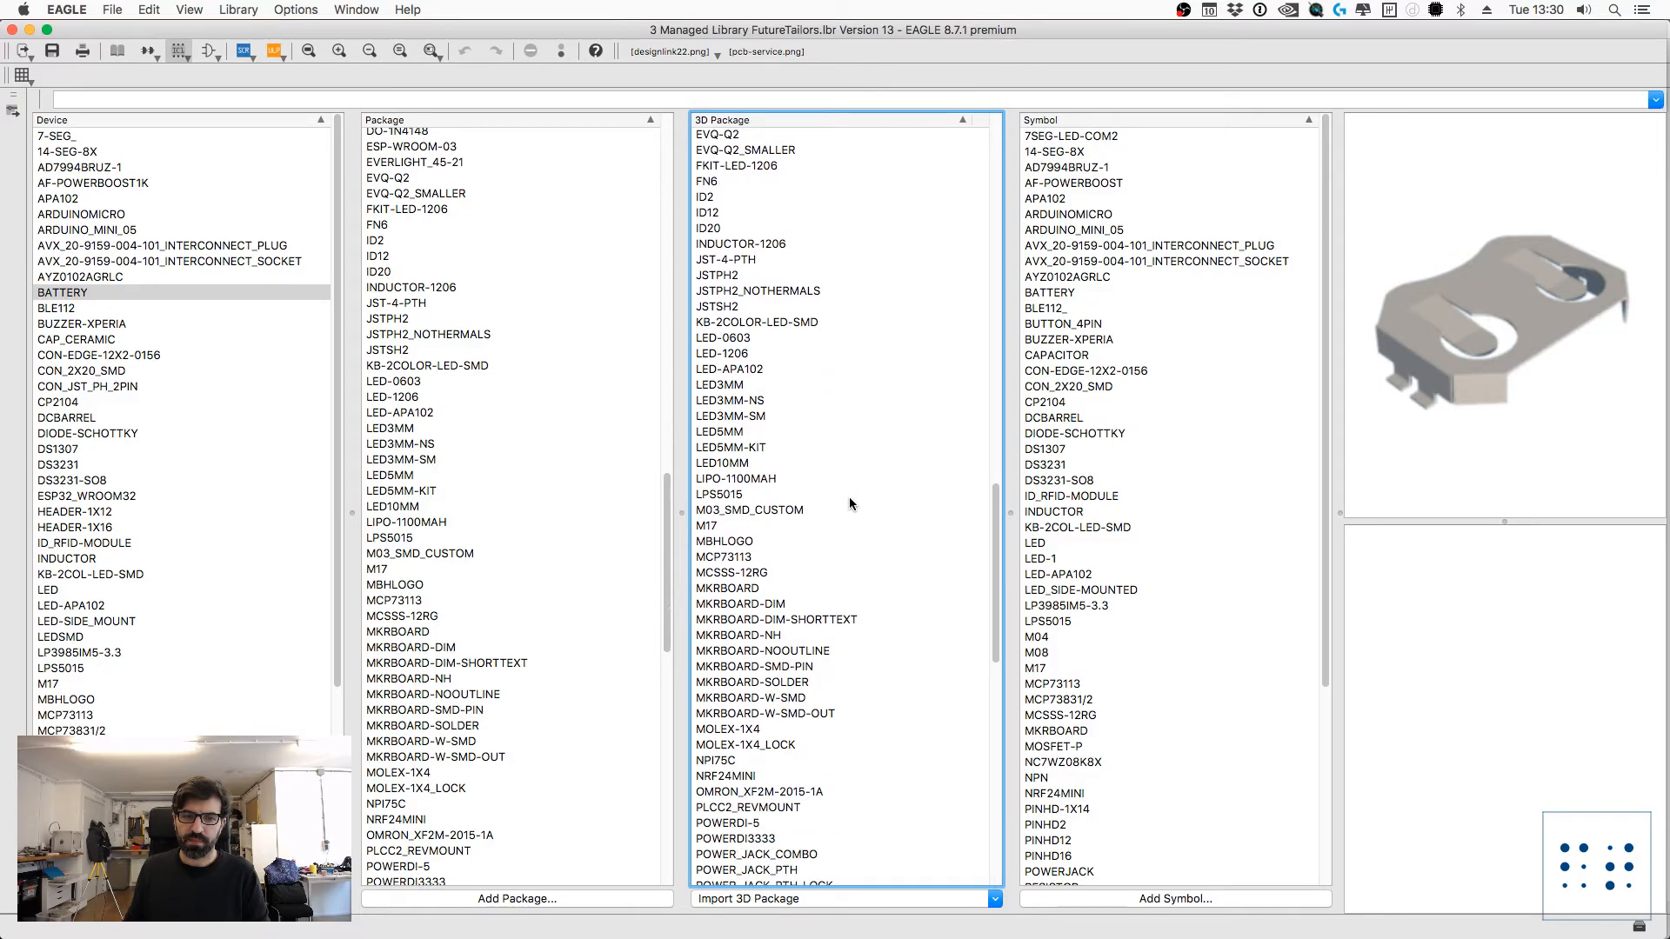
click(733, 339)
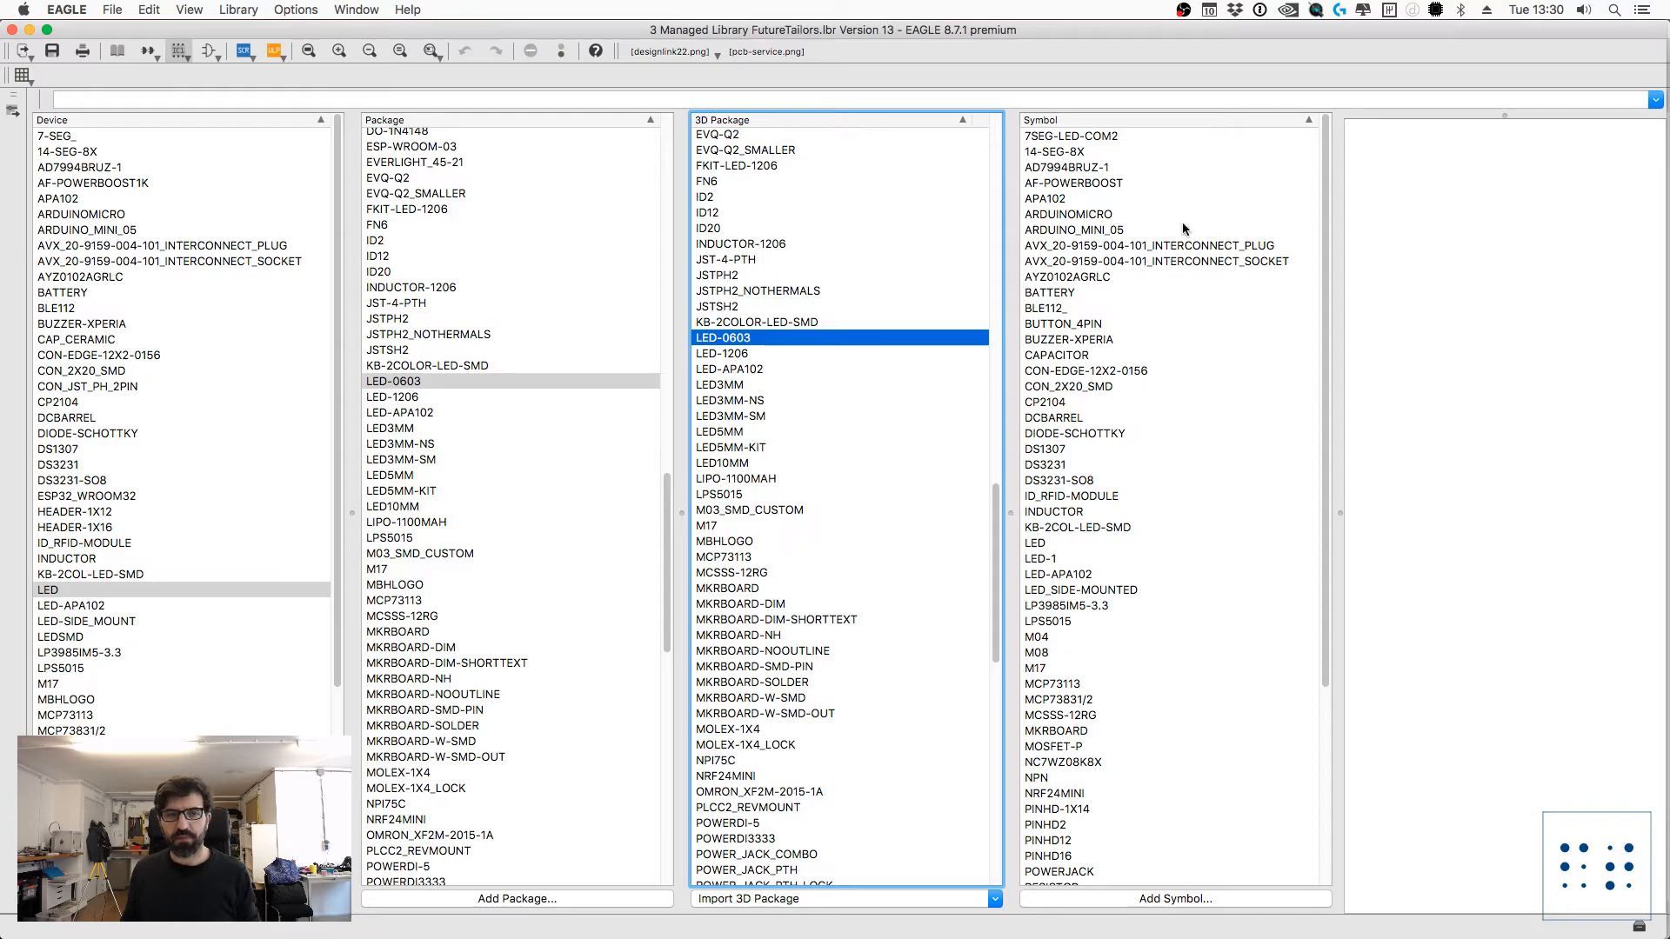
Step: Find the resistor's _0603 entry among the 3D packages and inspect it
scroll(205, 697, down, 5)
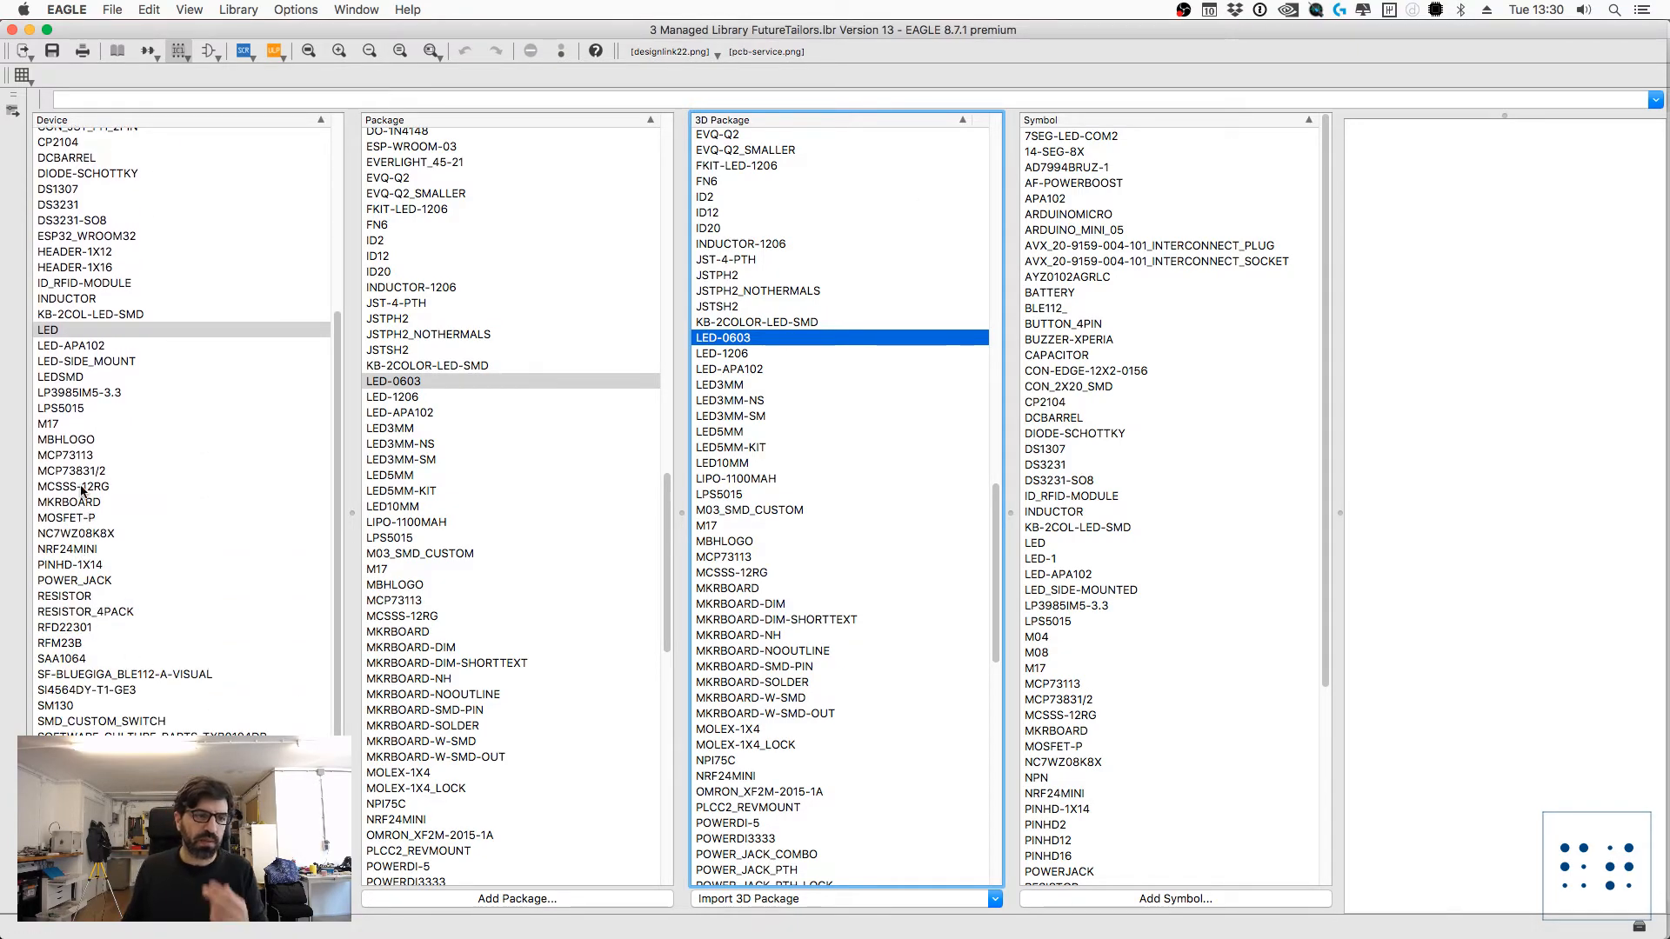
scroll(814, 526, down, 3)
scroll(818, 535, down, 5)
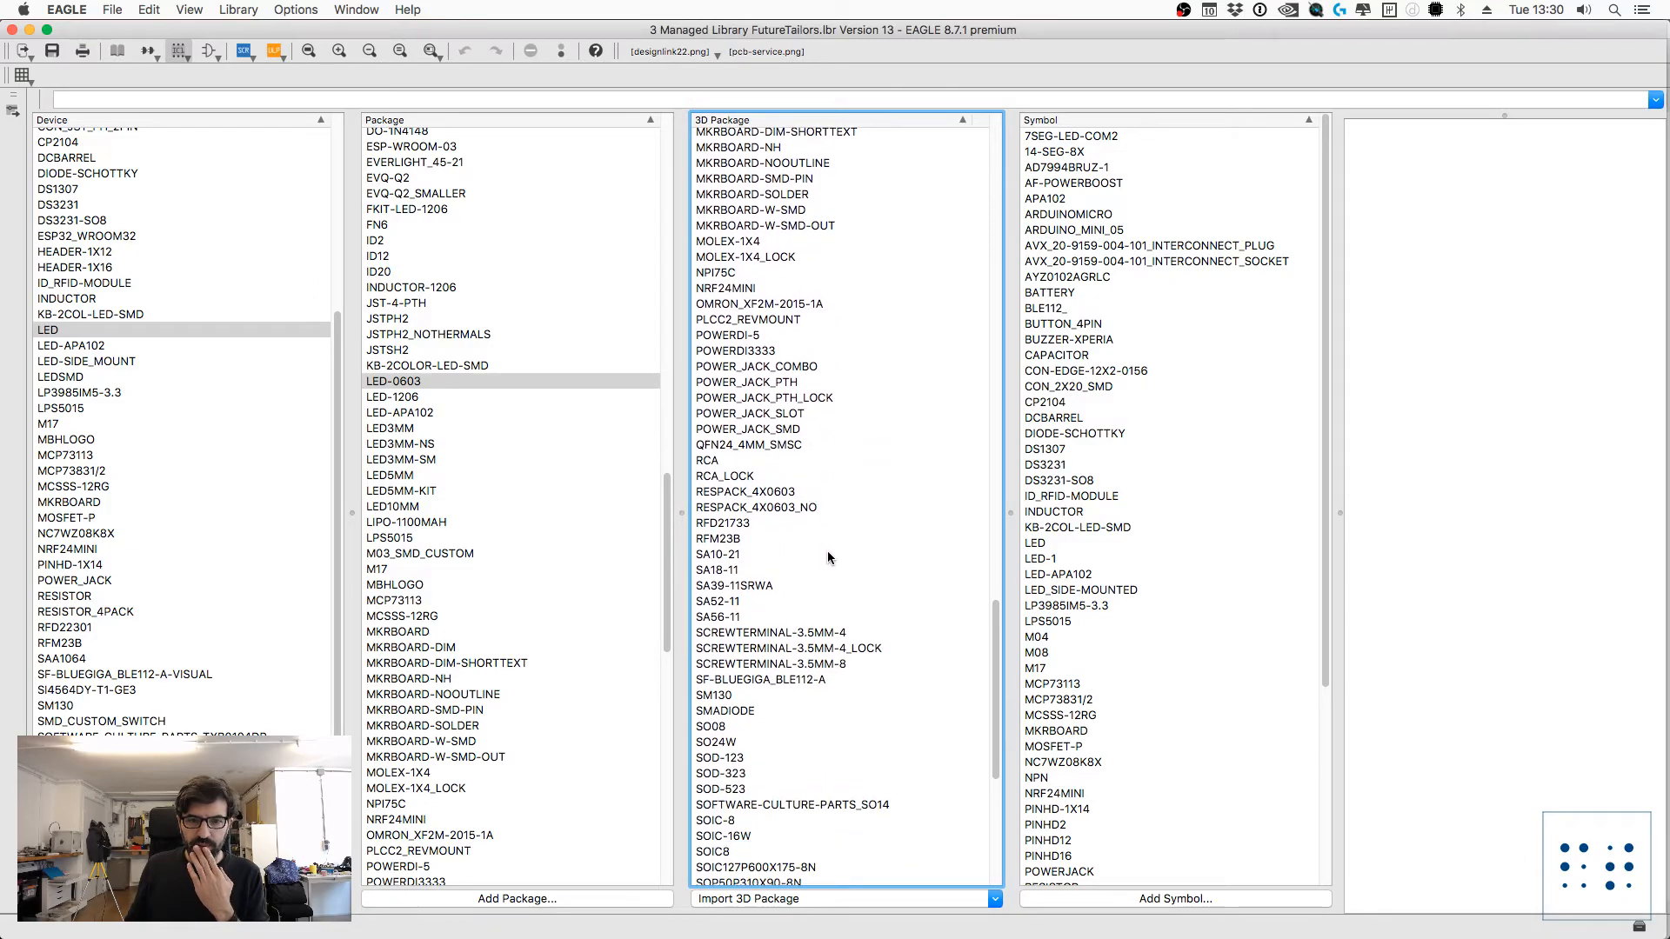
scroll(827, 551, down, 1)
scroll(825, 557, down, 6)
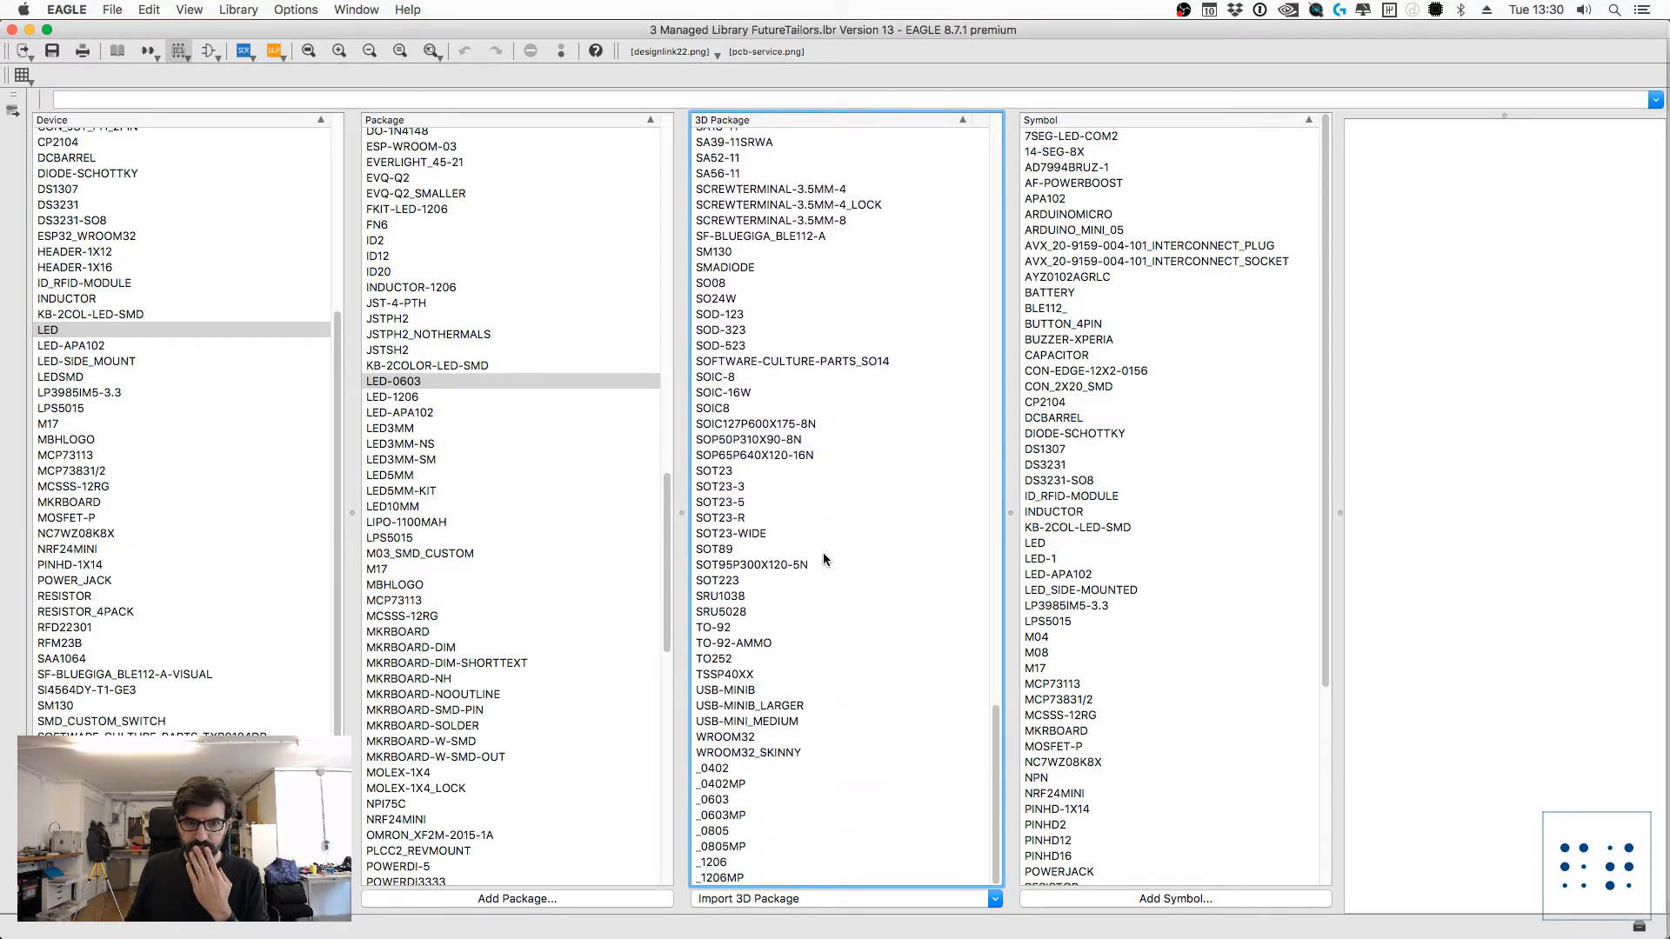
click(718, 801)
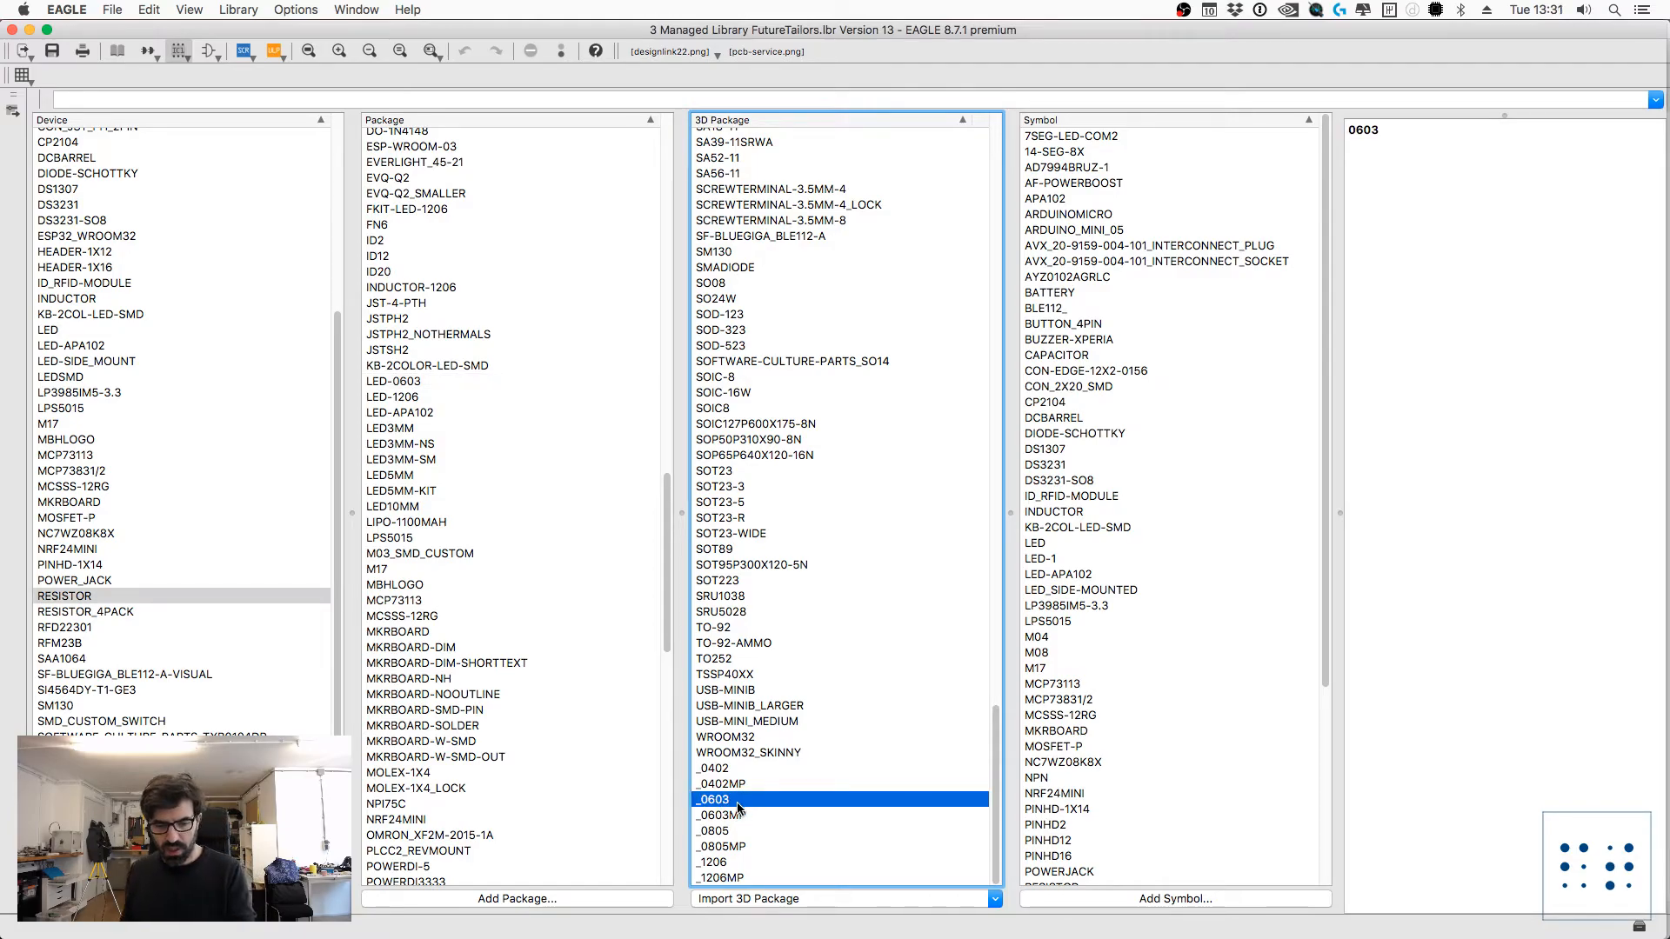
Step: Switch to the schematic and check resistor R1's device, package and library information
key(super+grave)
text(info)
key(Return)
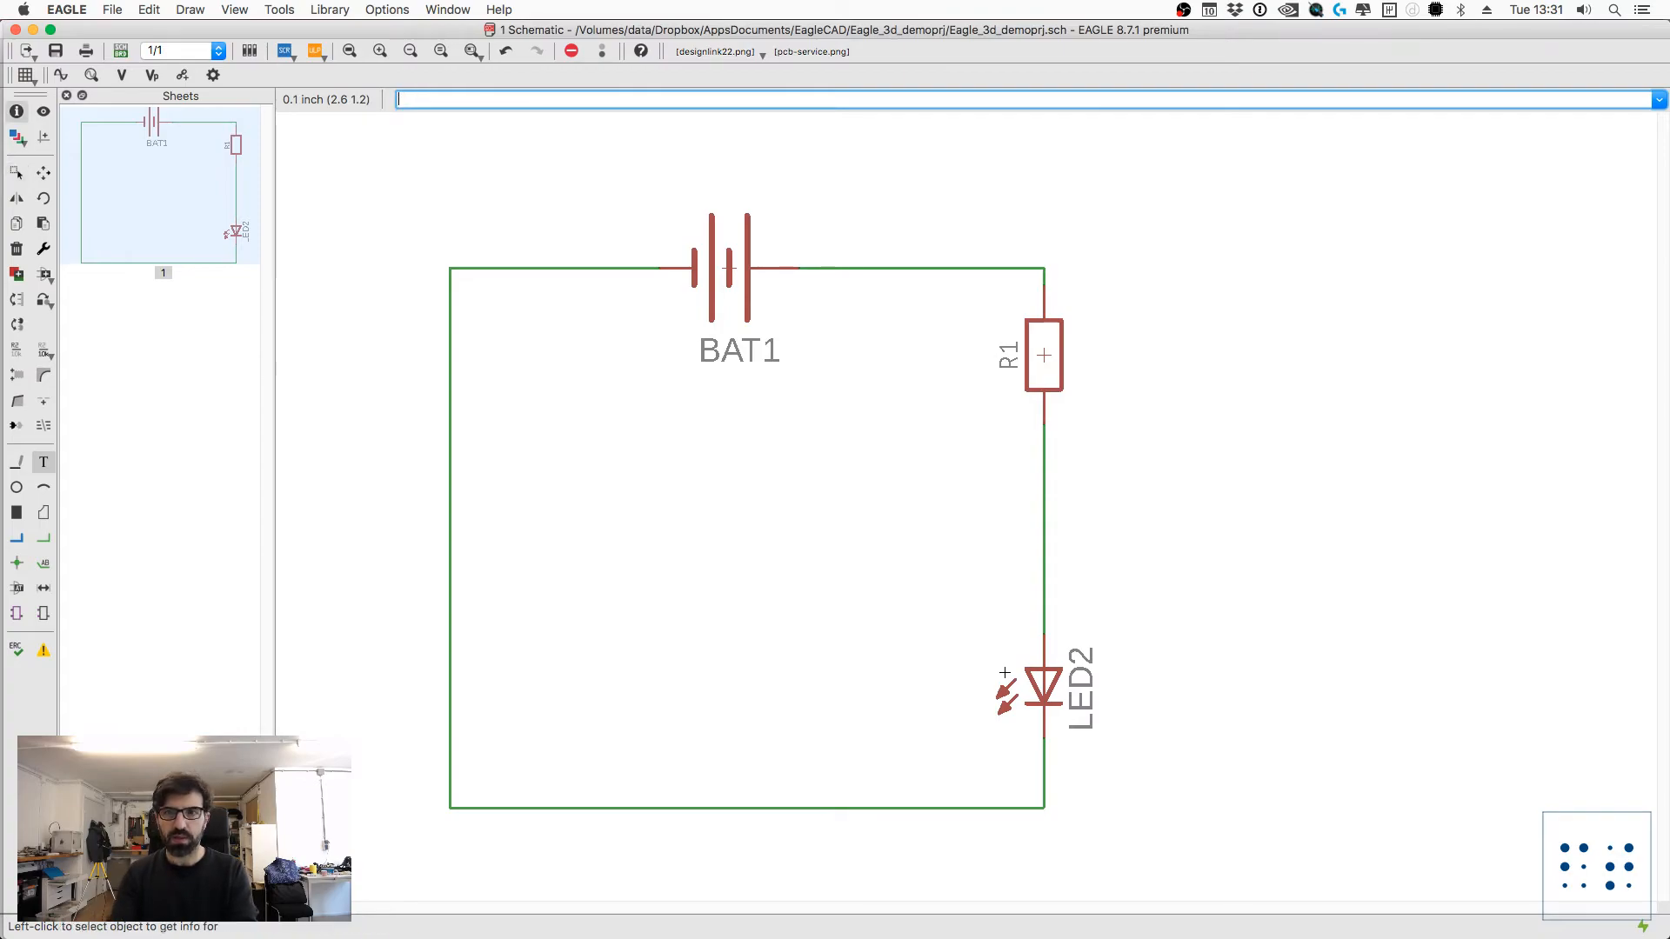
click(1054, 352)
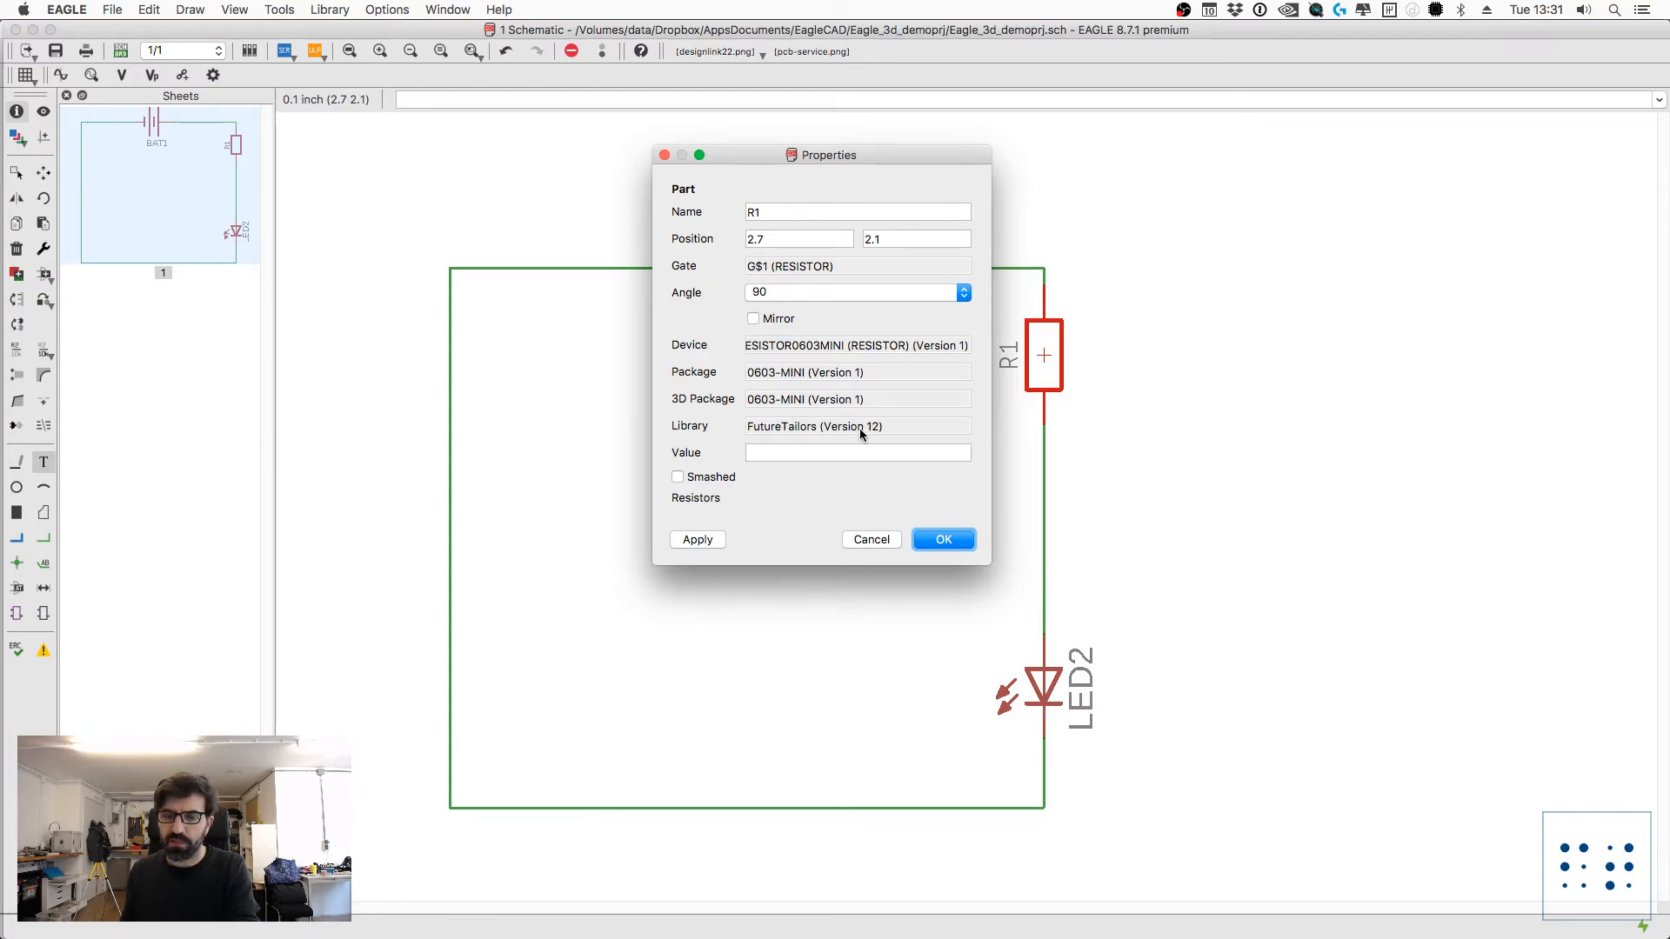
key(Escape)
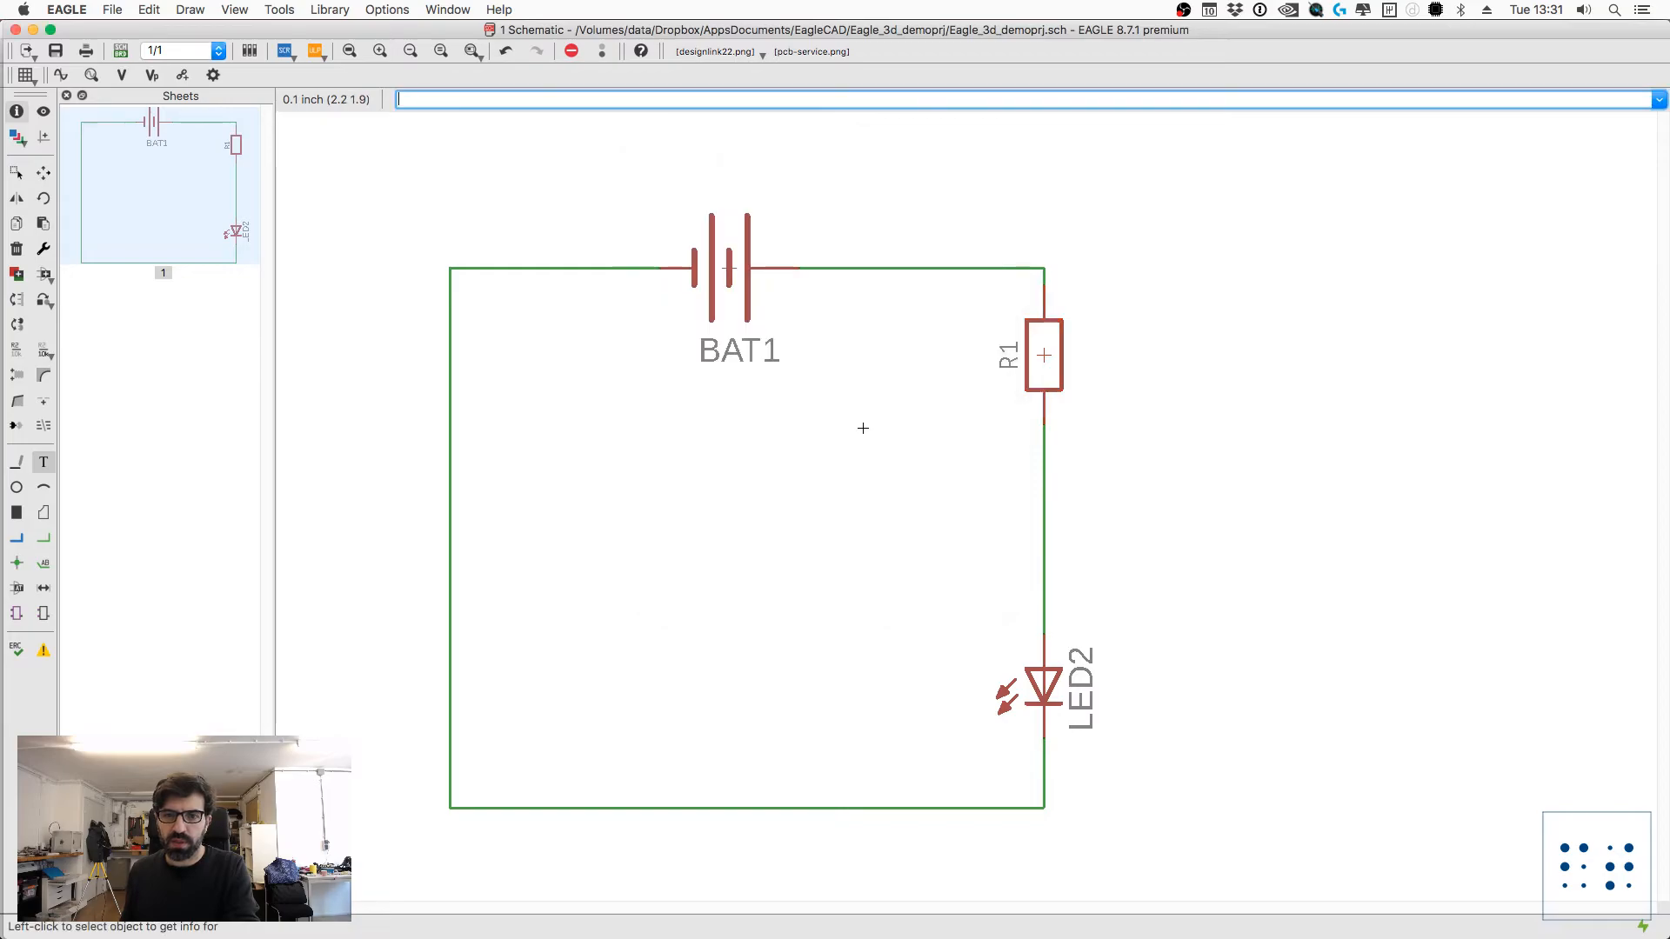
Step: Return to the FutureTailors library and compare the 3D packages LED-0603, CHIPLED_0603 and CHIPLED_0603_NOOUTLINE
key(super+grave)
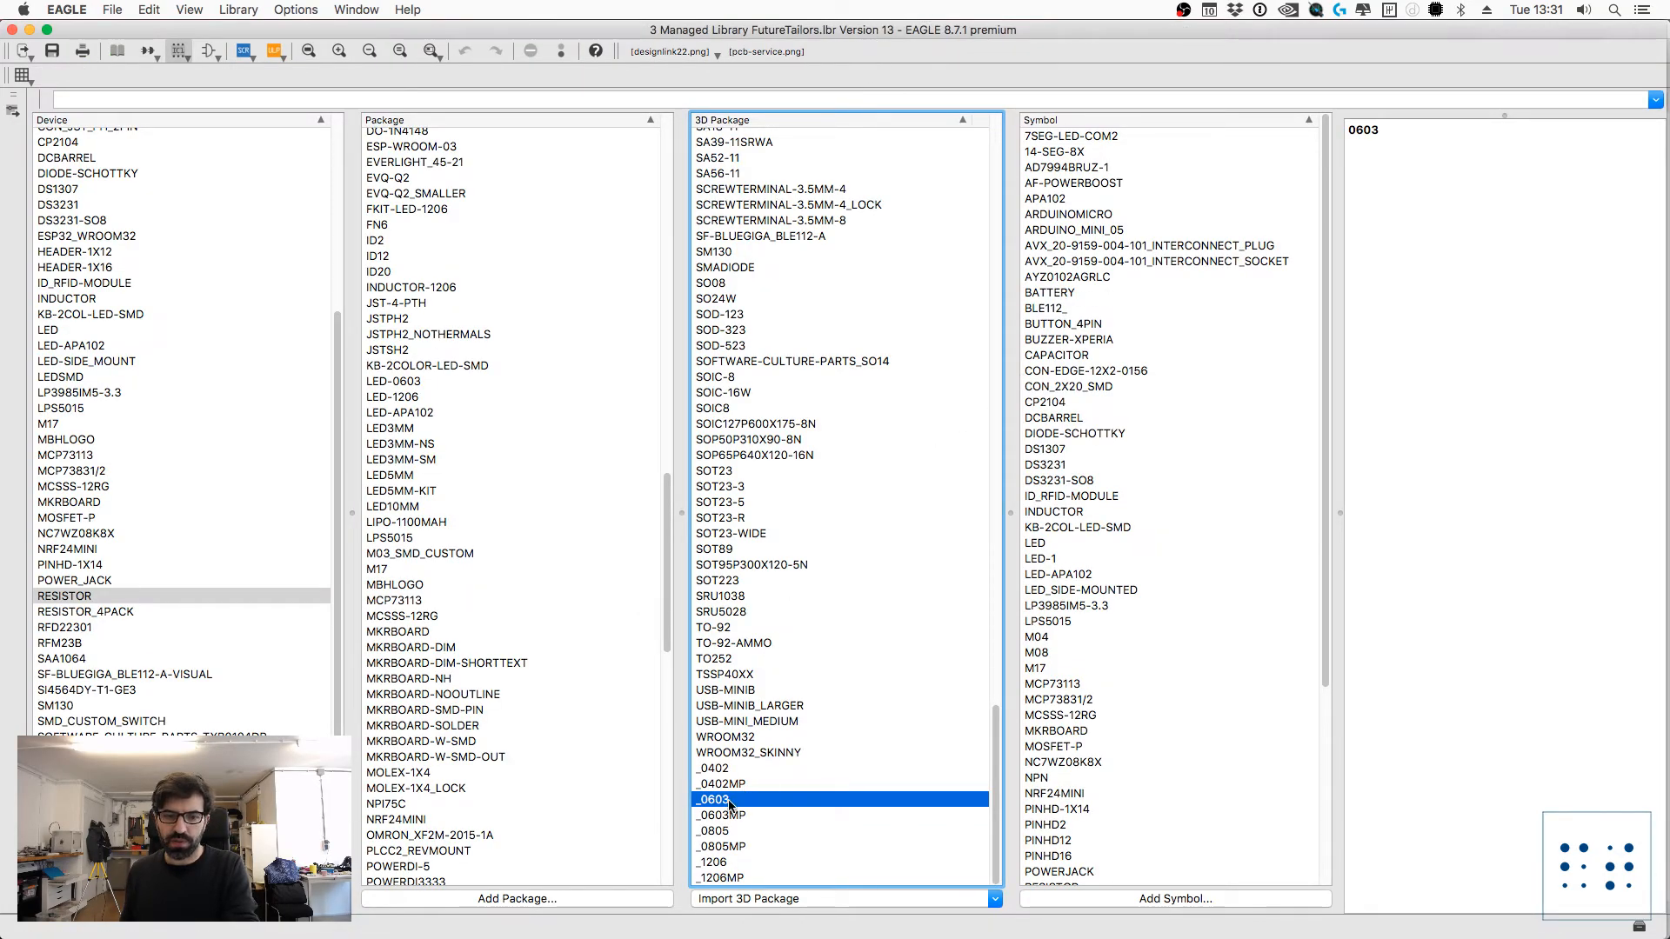
scroll(771, 748, up, 10)
scroll(771, 737, up, 10)
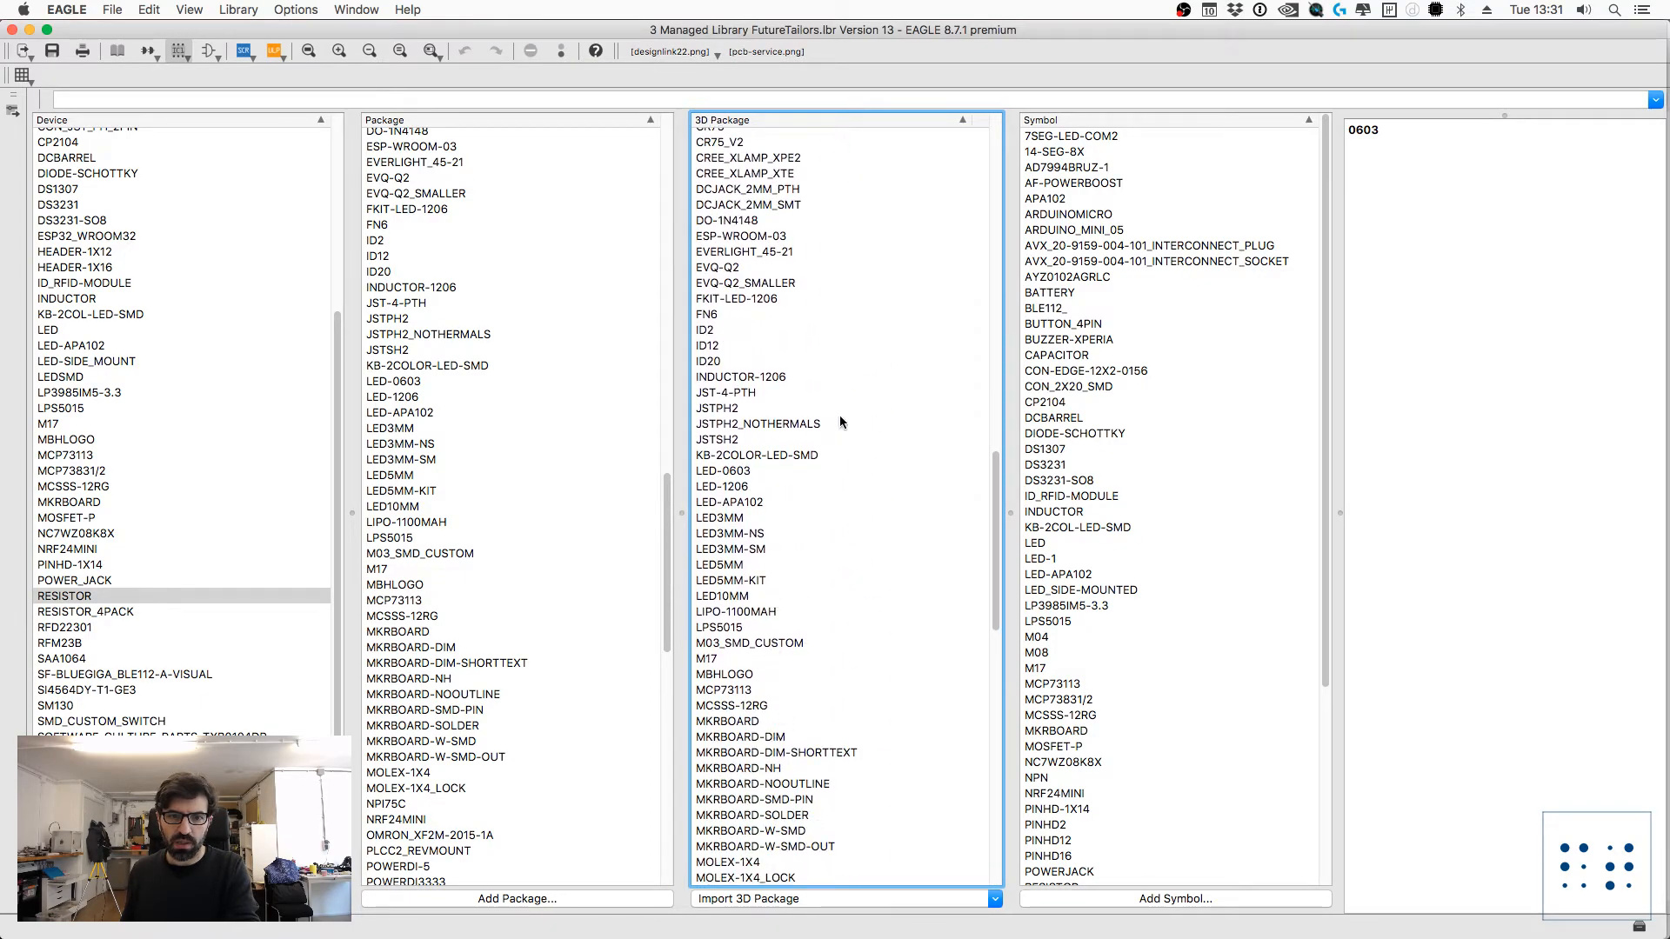
click(738, 472)
scroll(765, 467, up, 5)
scroll(766, 466, up, 7)
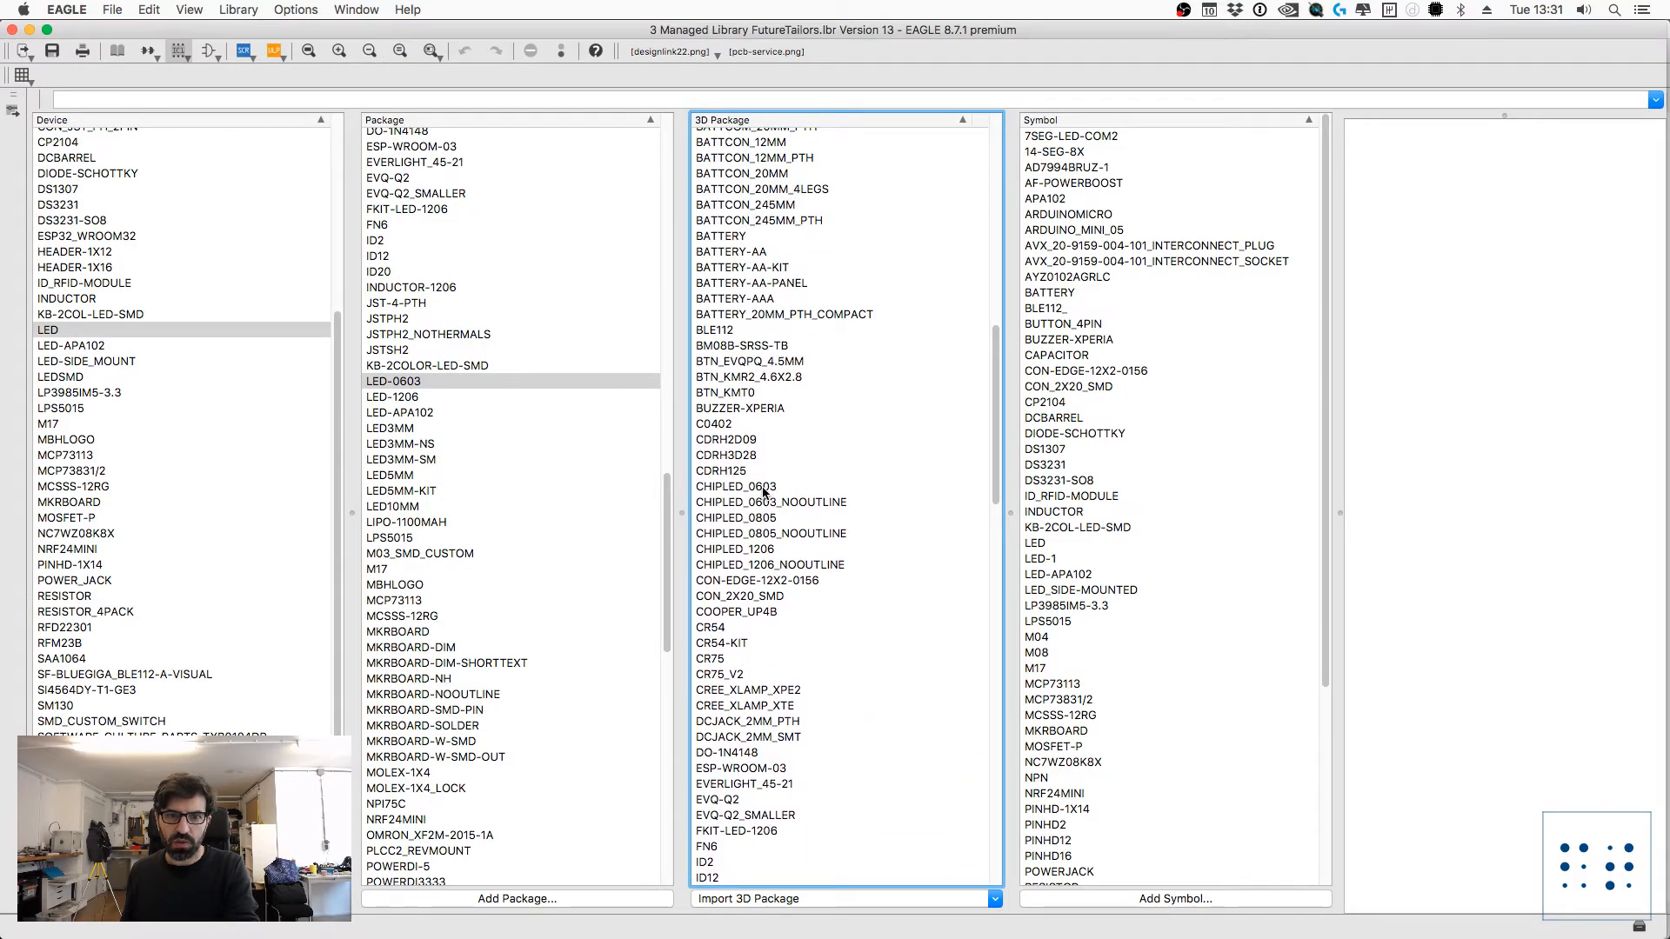
click(764, 487)
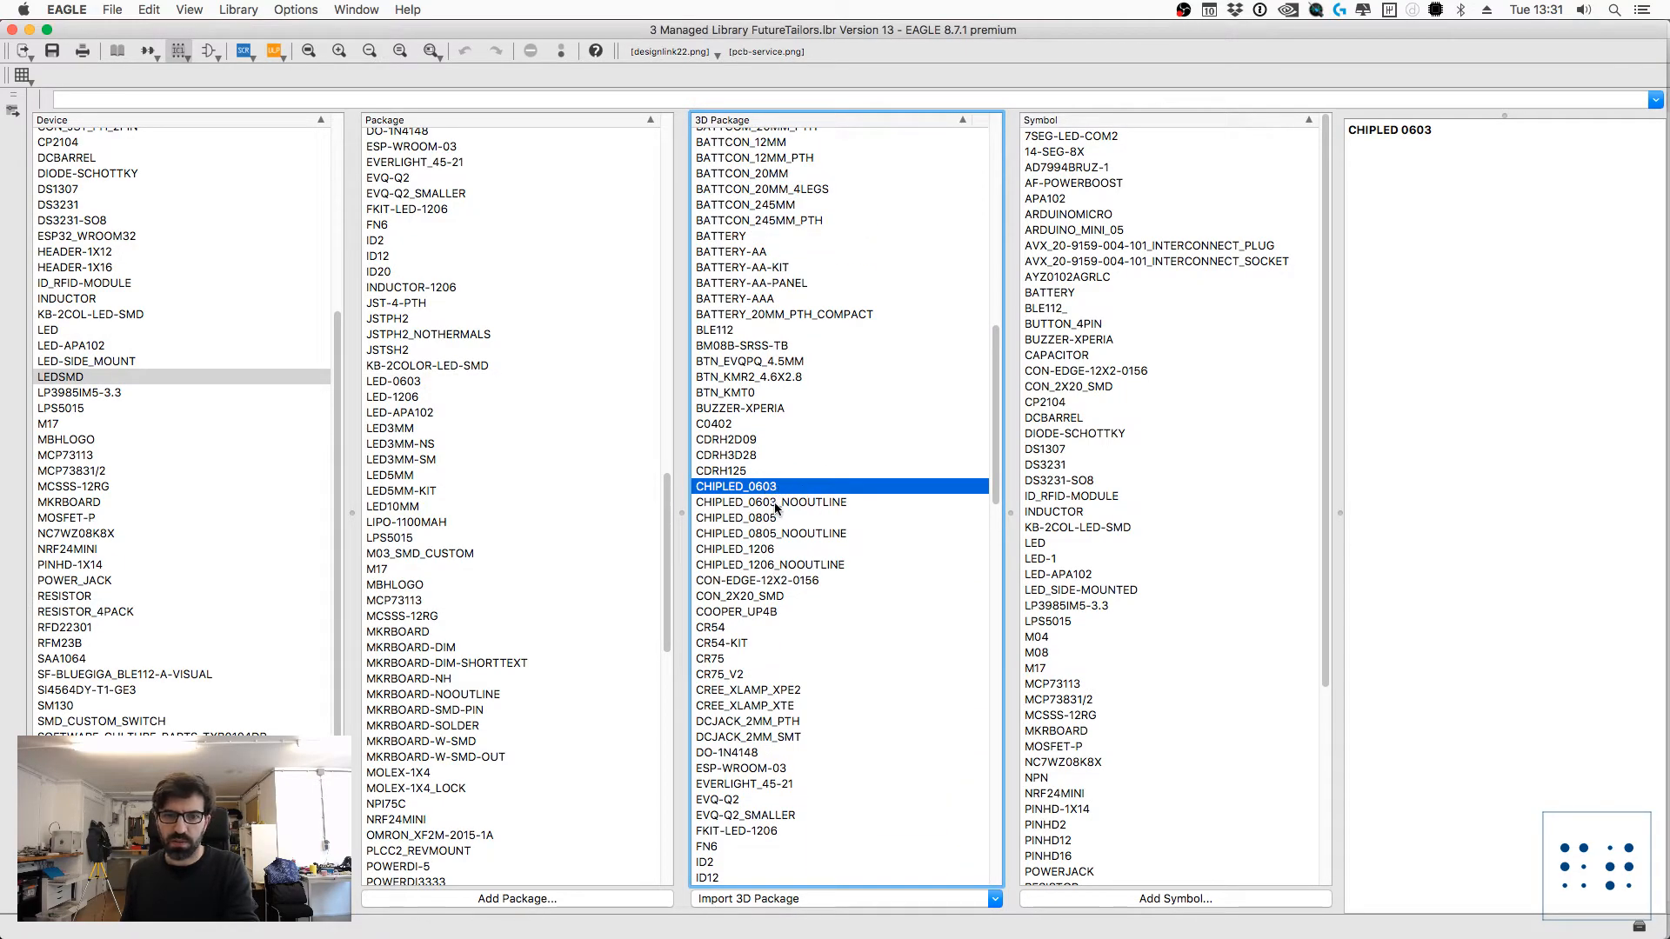
click(774, 503)
Step: Inspect the LED-0603 footprint and select its matching 3D package
scroll(765, 474, up, 9)
scroll(761, 448, up, 4)
scroll(771, 457, down, 20)
scroll(567, 601, down, 7)
scroll(569, 600, down, 10)
scroll(570, 595, up, 18)
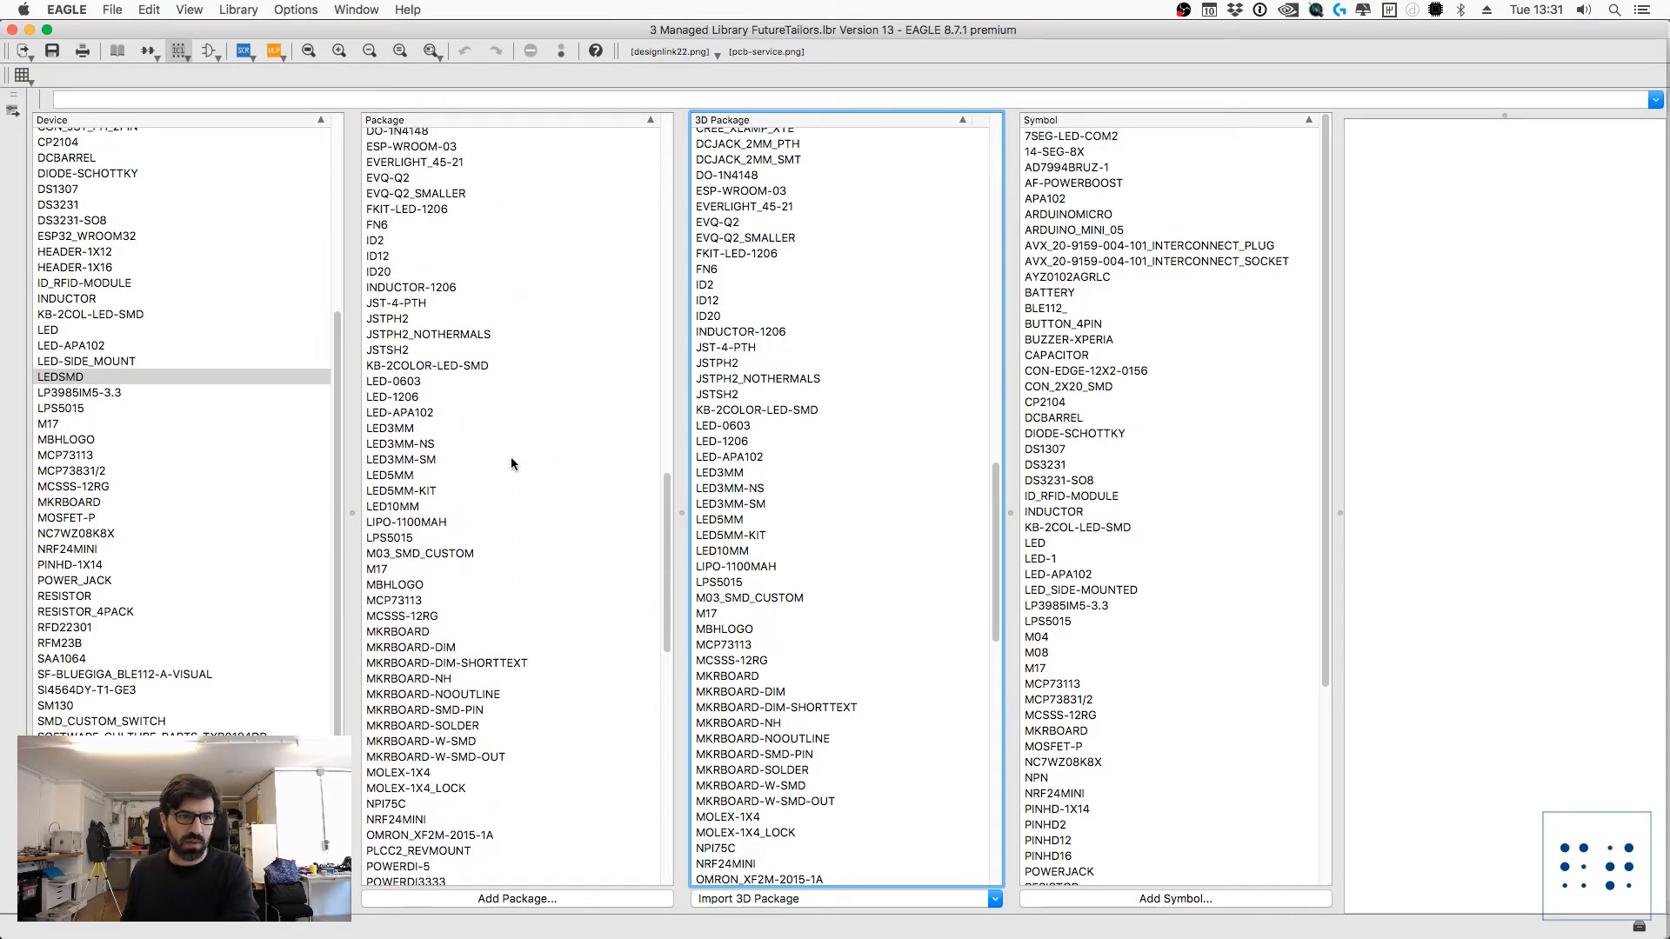
click(406, 382)
scroll(823, 480, down, 2)
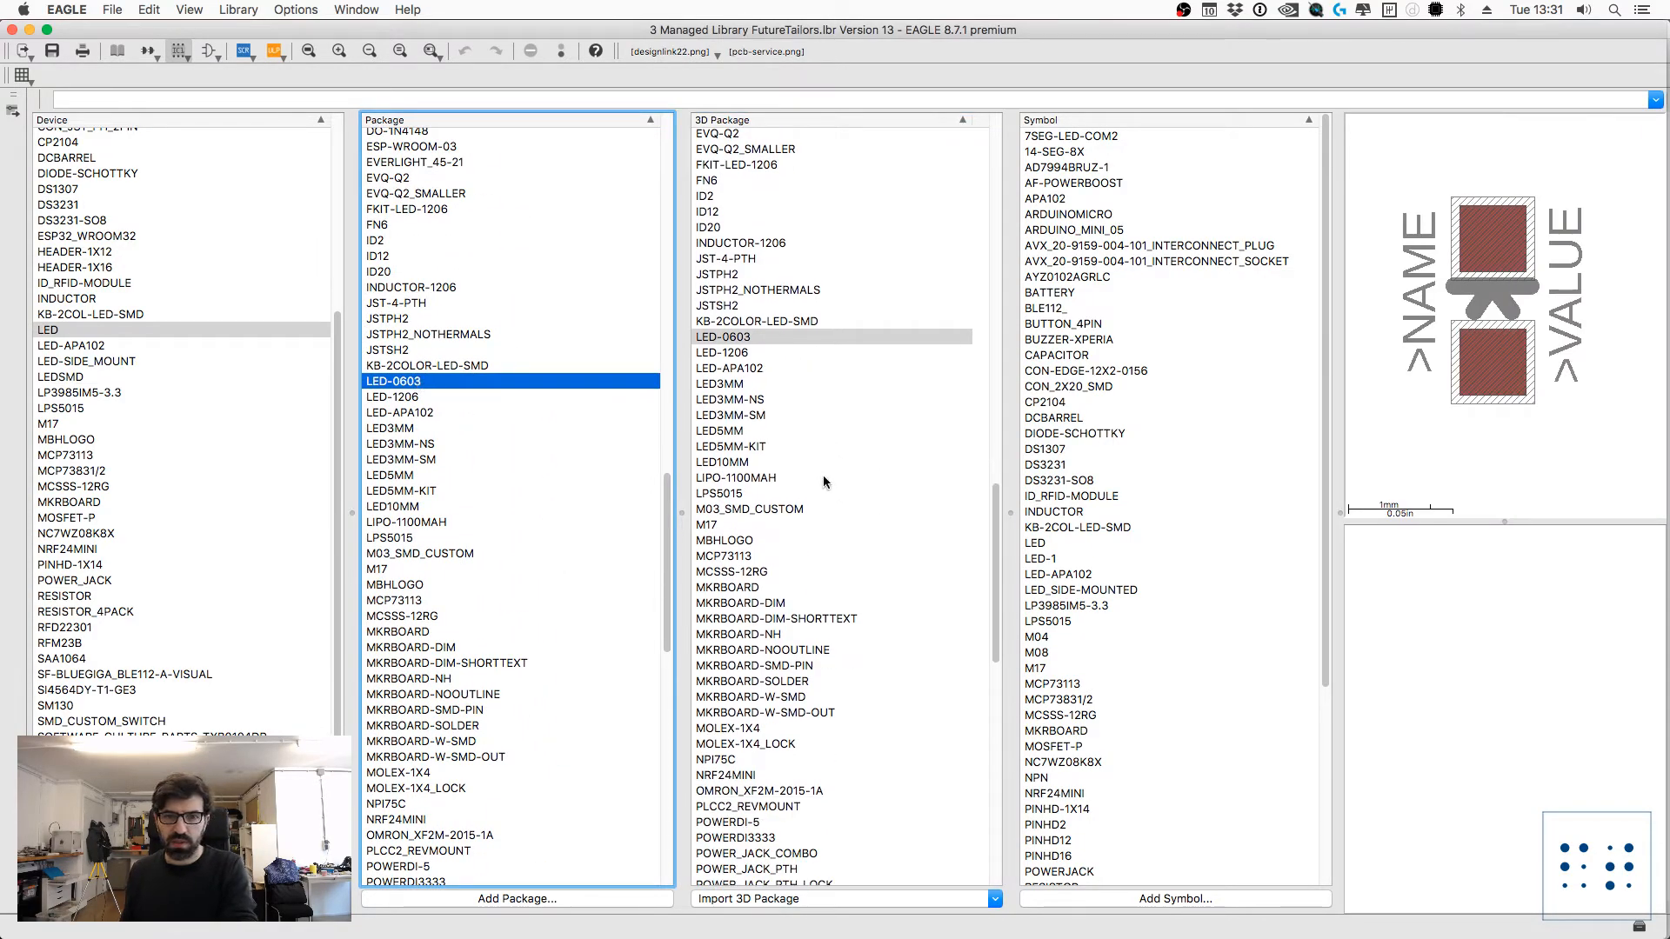
click(743, 338)
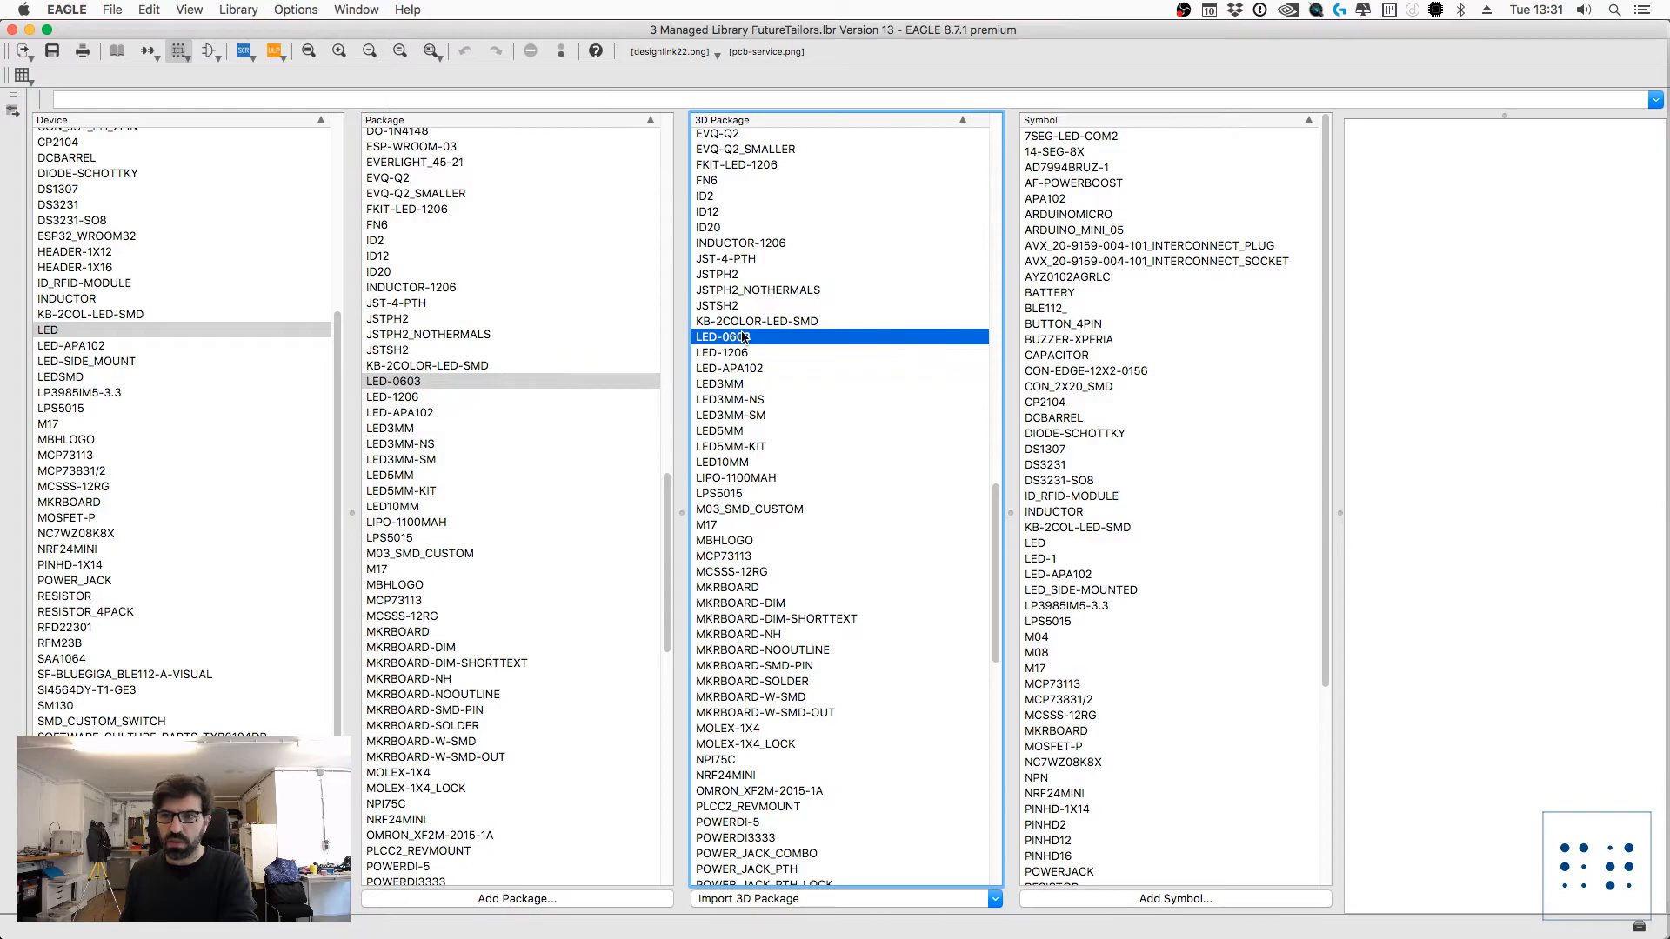
click(744, 899)
click(751, 901)
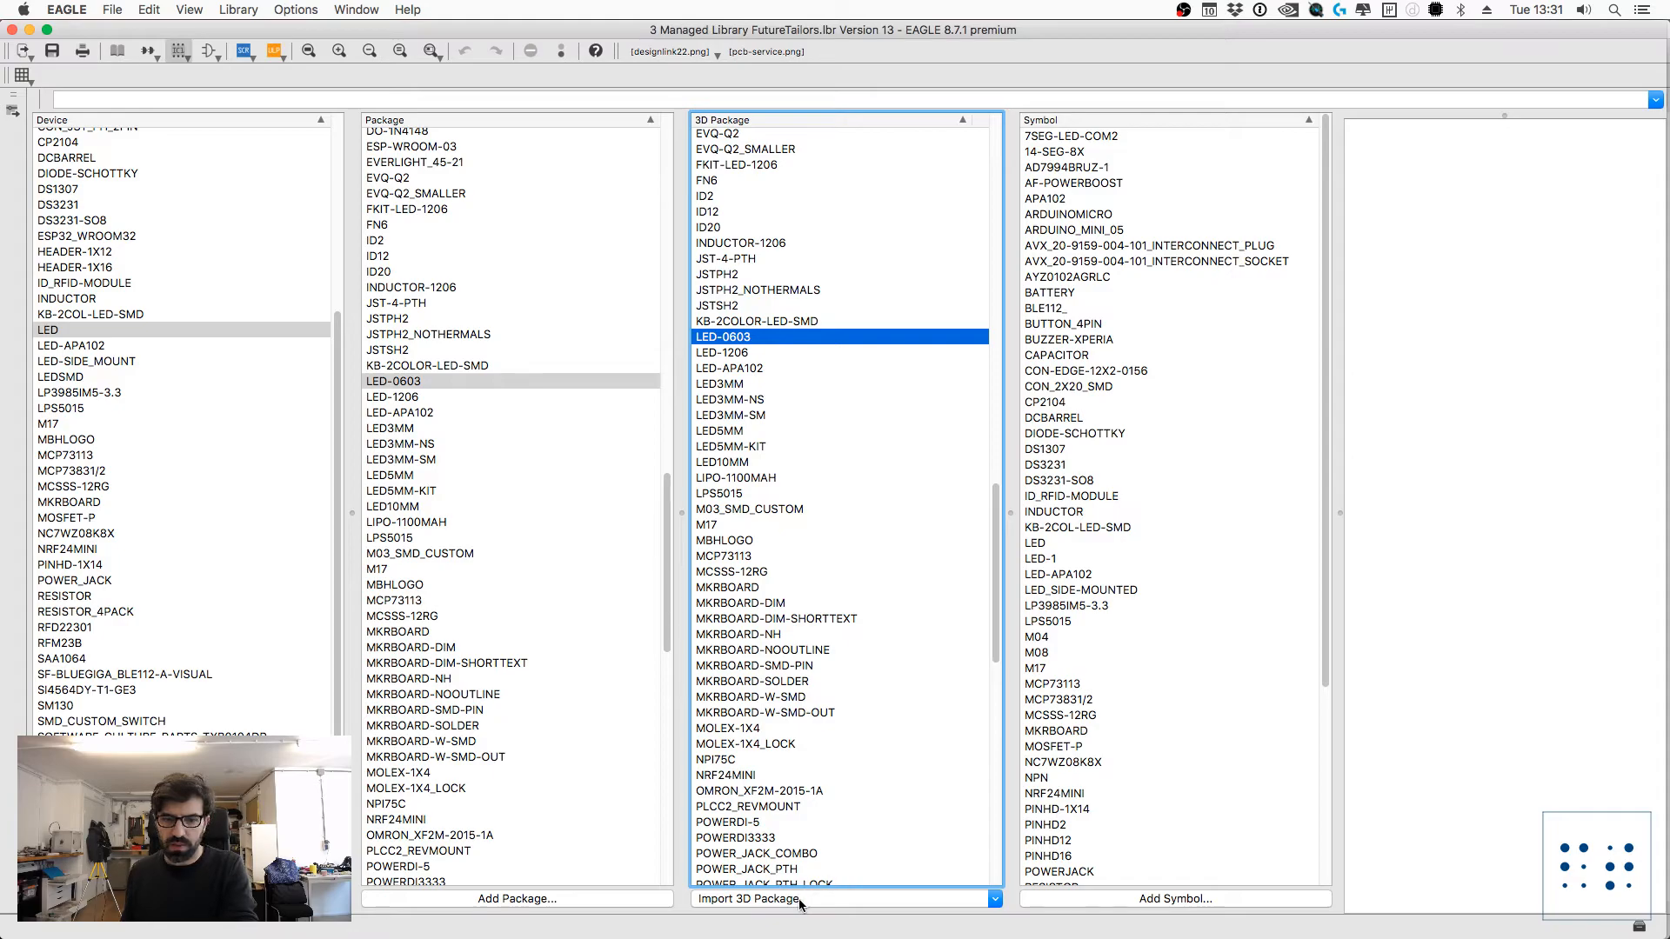
drag(995, 588, 1060, 575)
drag(1051, 734, 1081, 548)
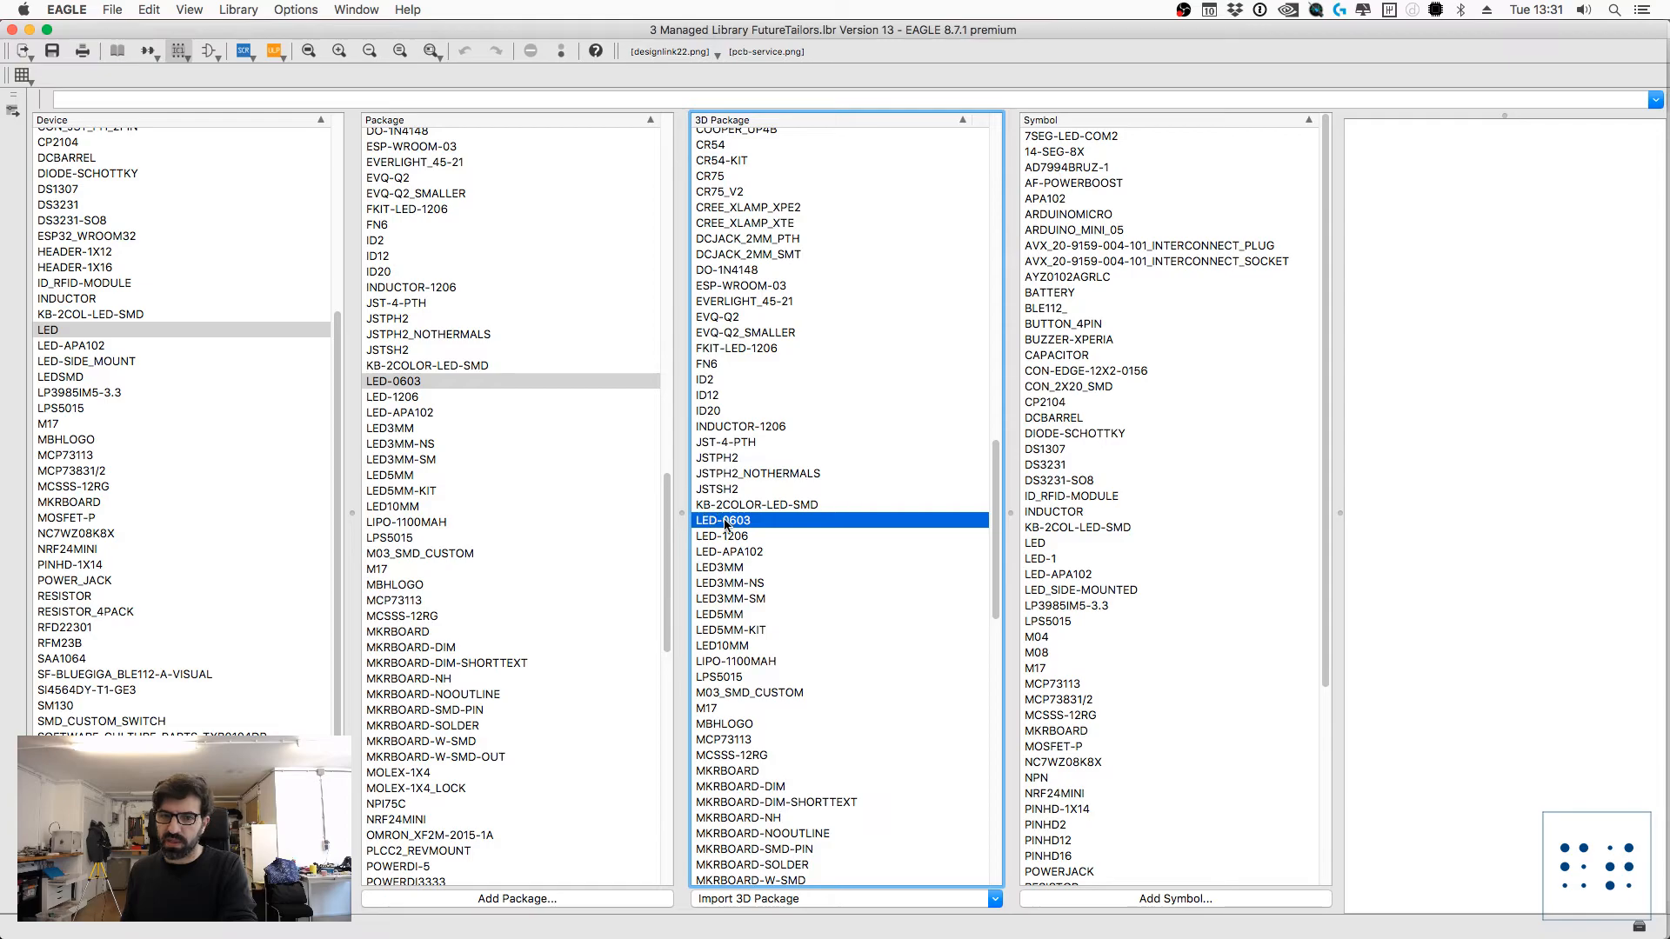
click(778, 899)
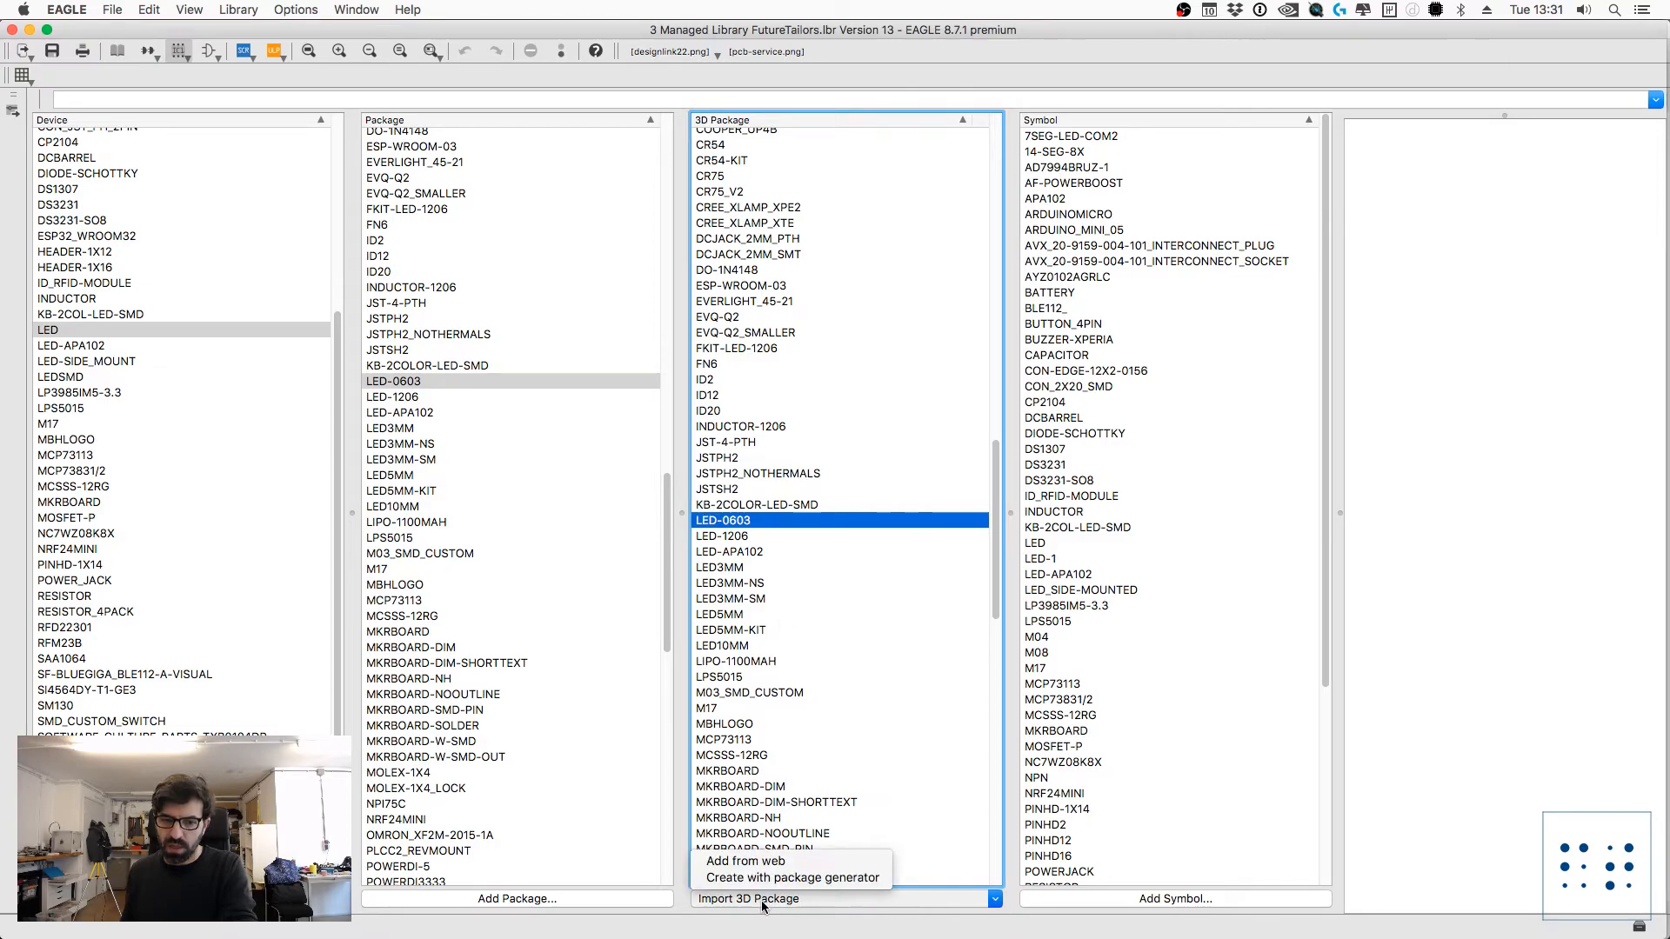
click(740, 861)
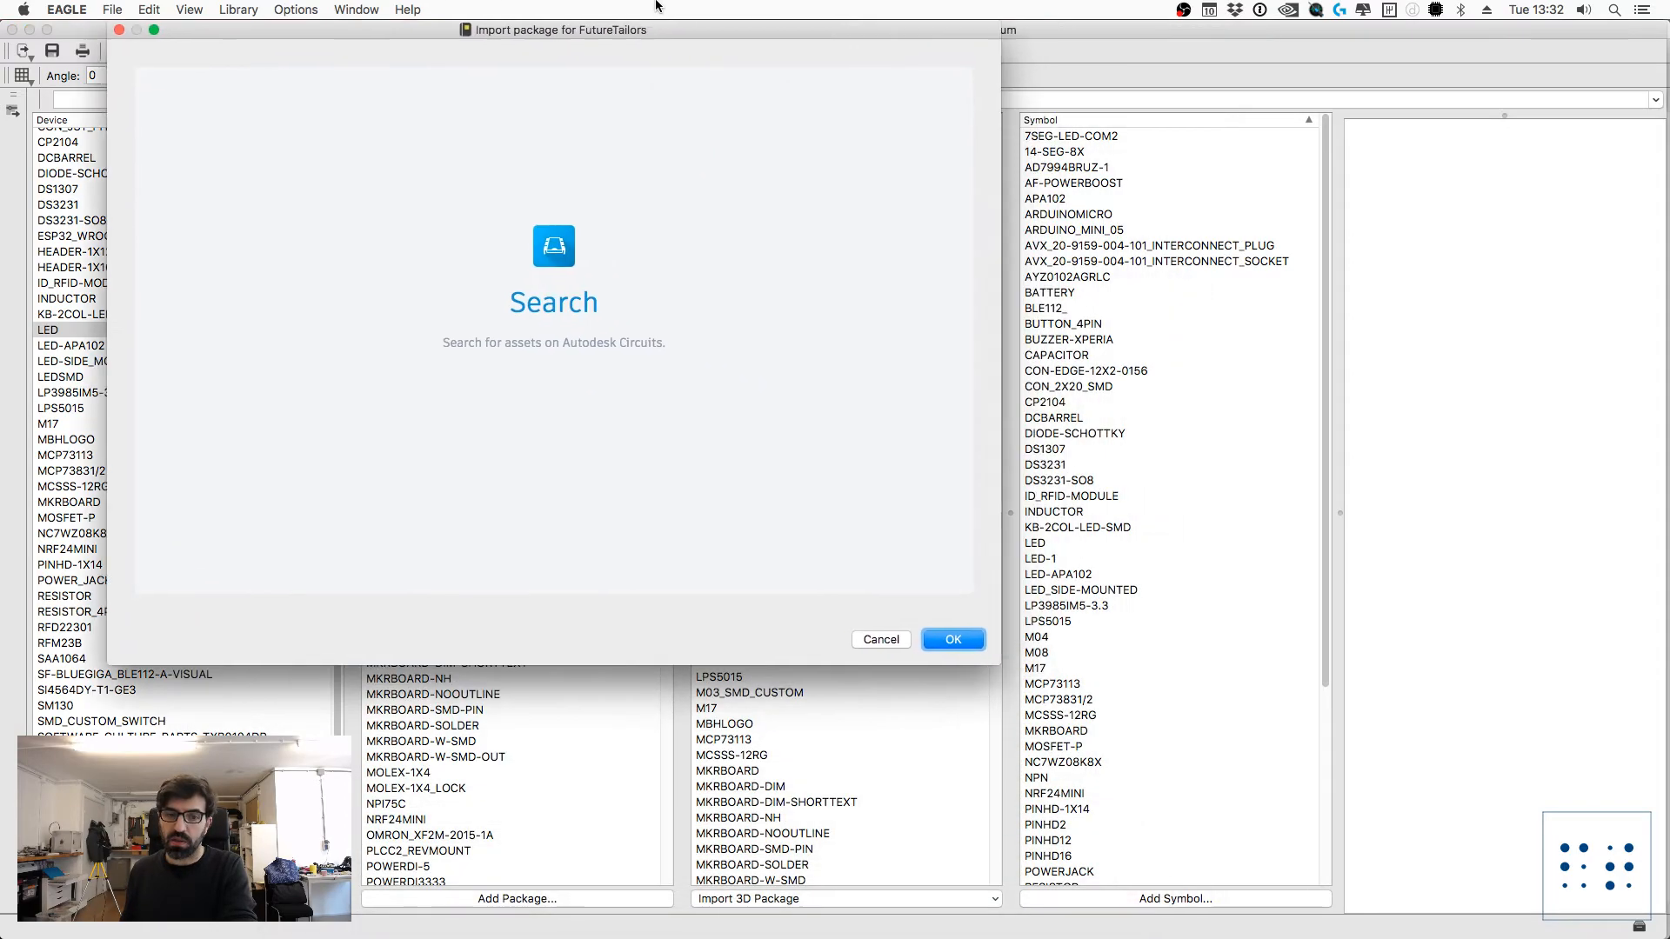
drag(653, 30, 1270, 92)
key(Escape)
scroll(874, 696, down, 5)
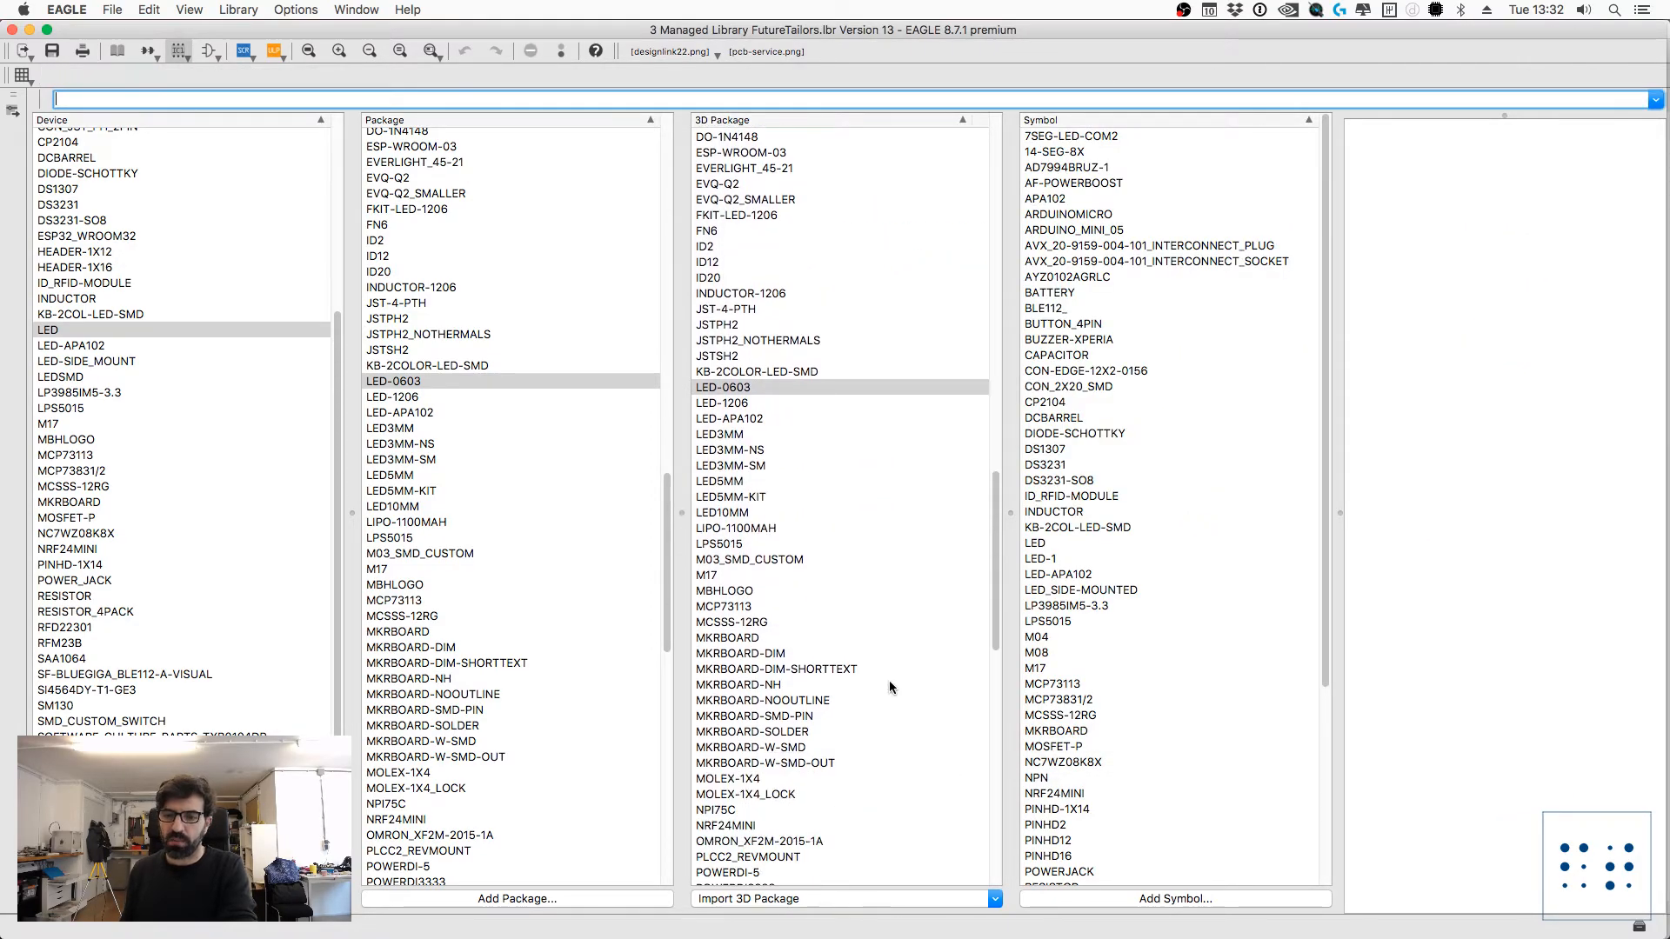
Step: Save and close the FutureTailors library, and update all libraries in the schematic
click(67, 54)
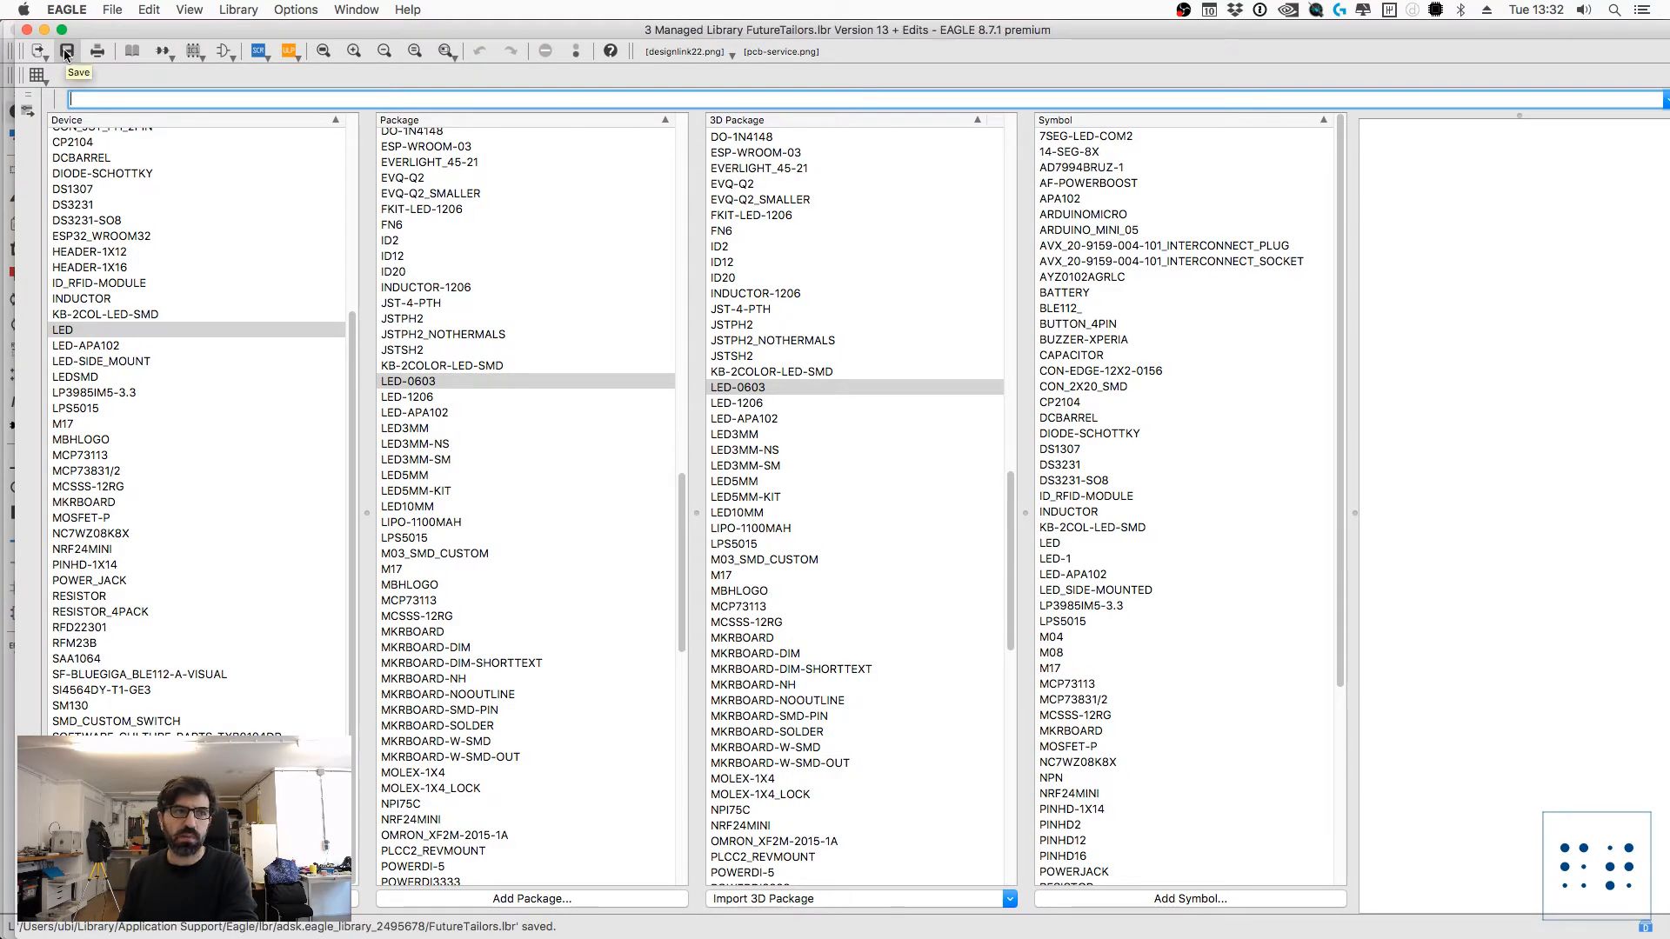
key(super+w)
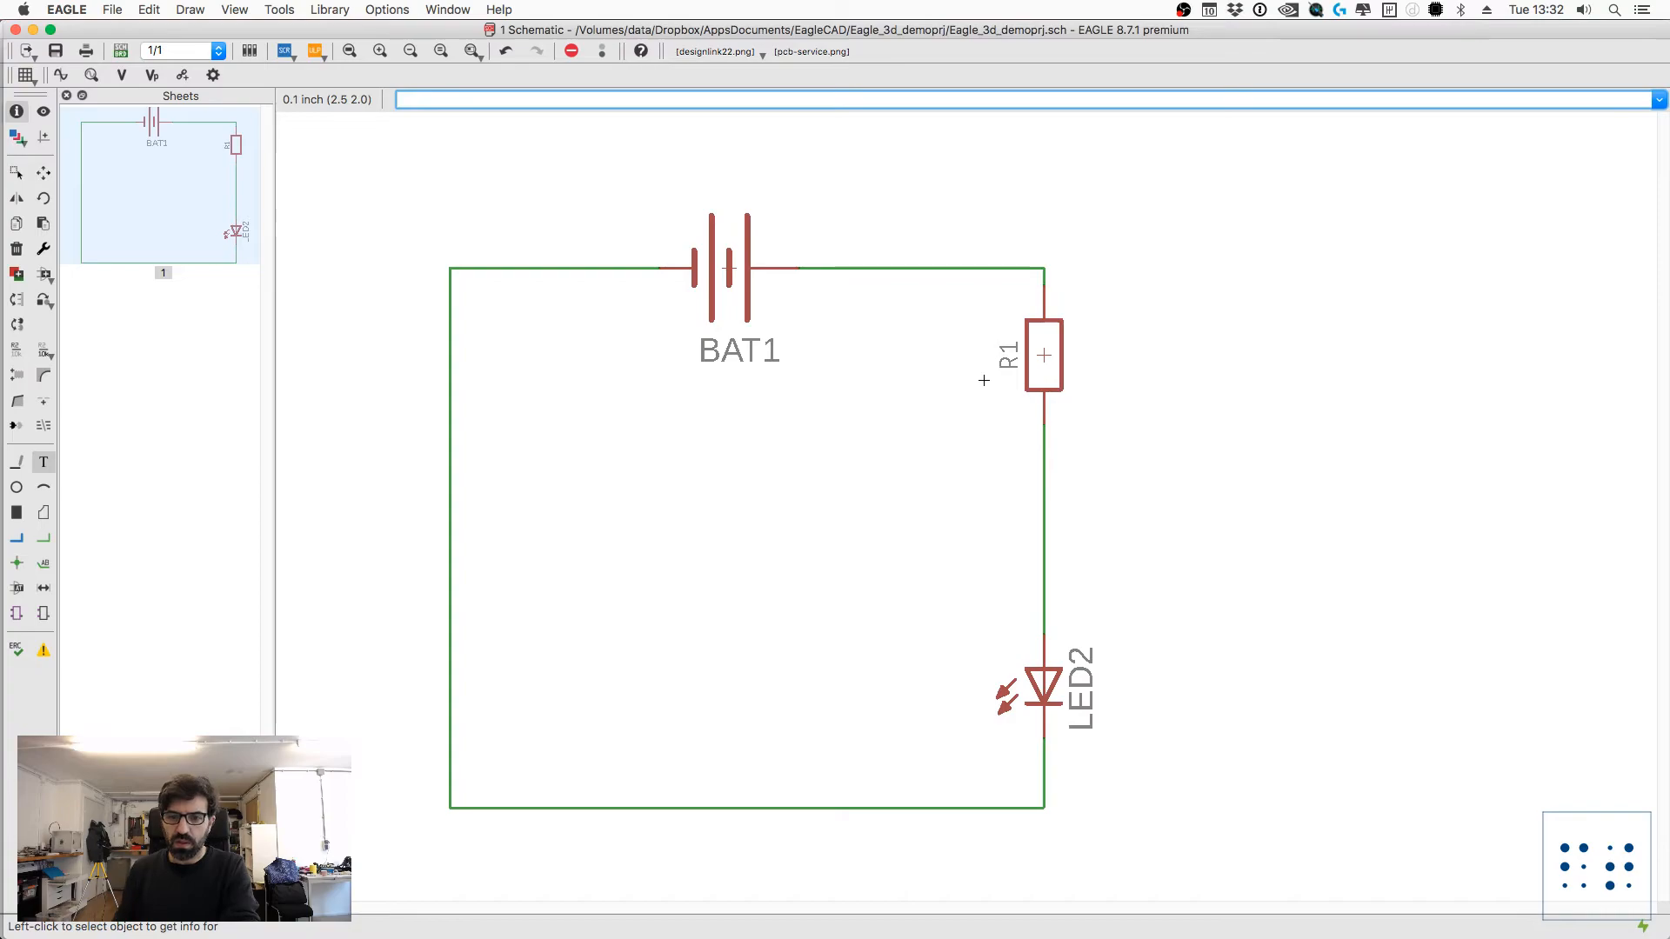
text(u)
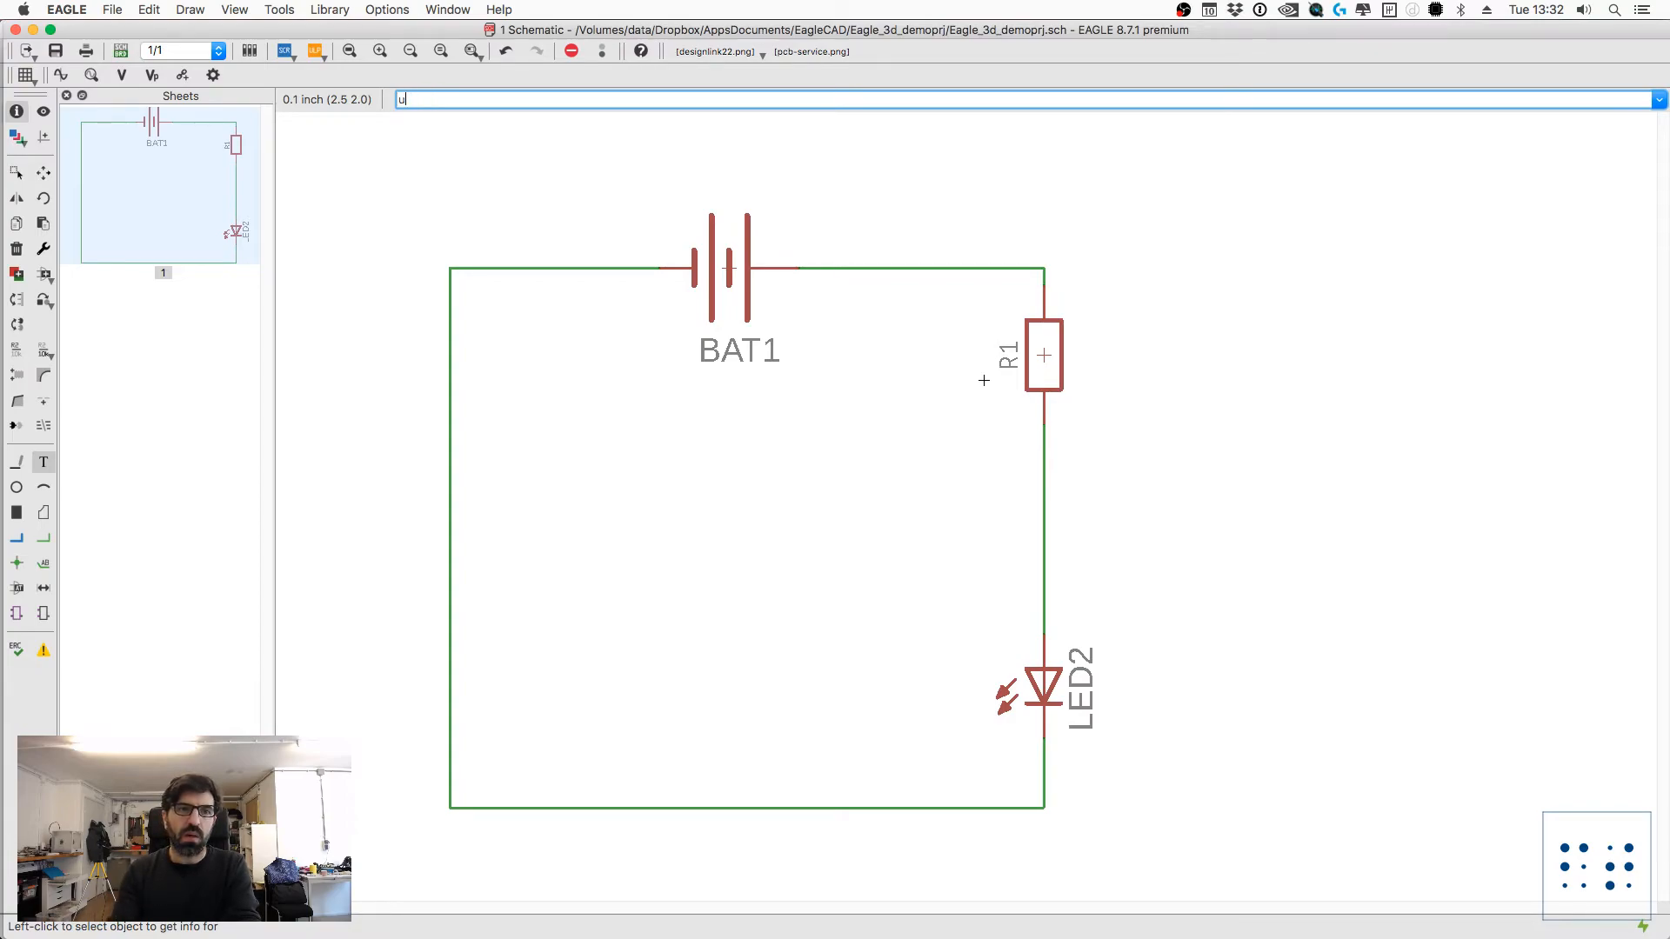
click(330, 10)
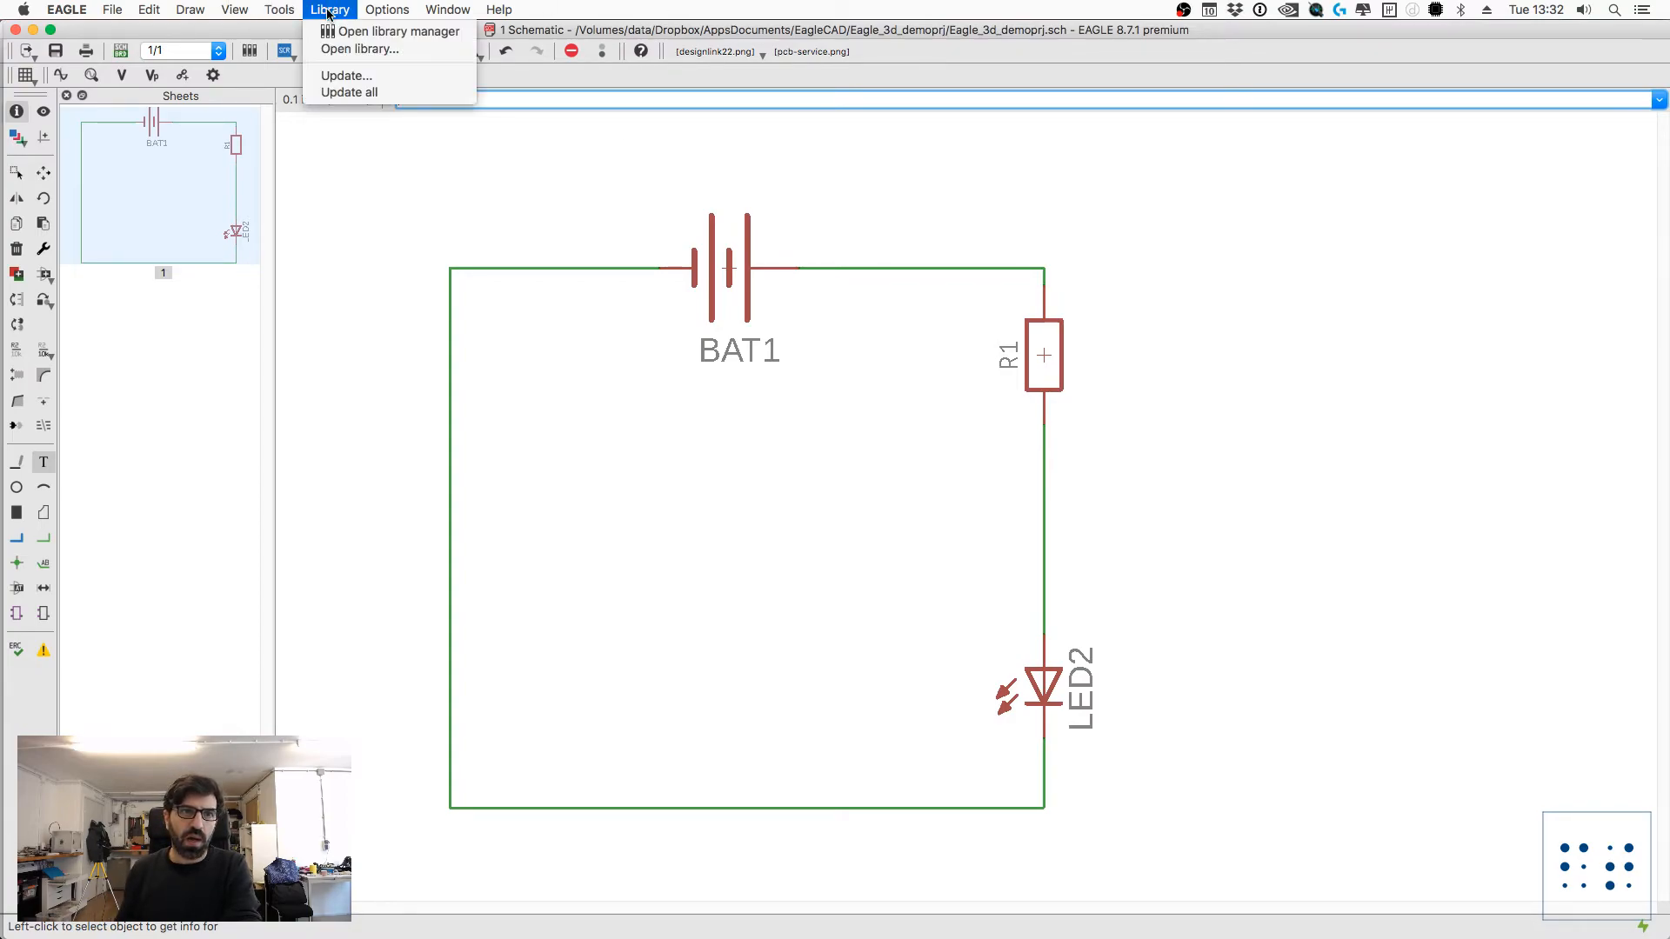
click(346, 92)
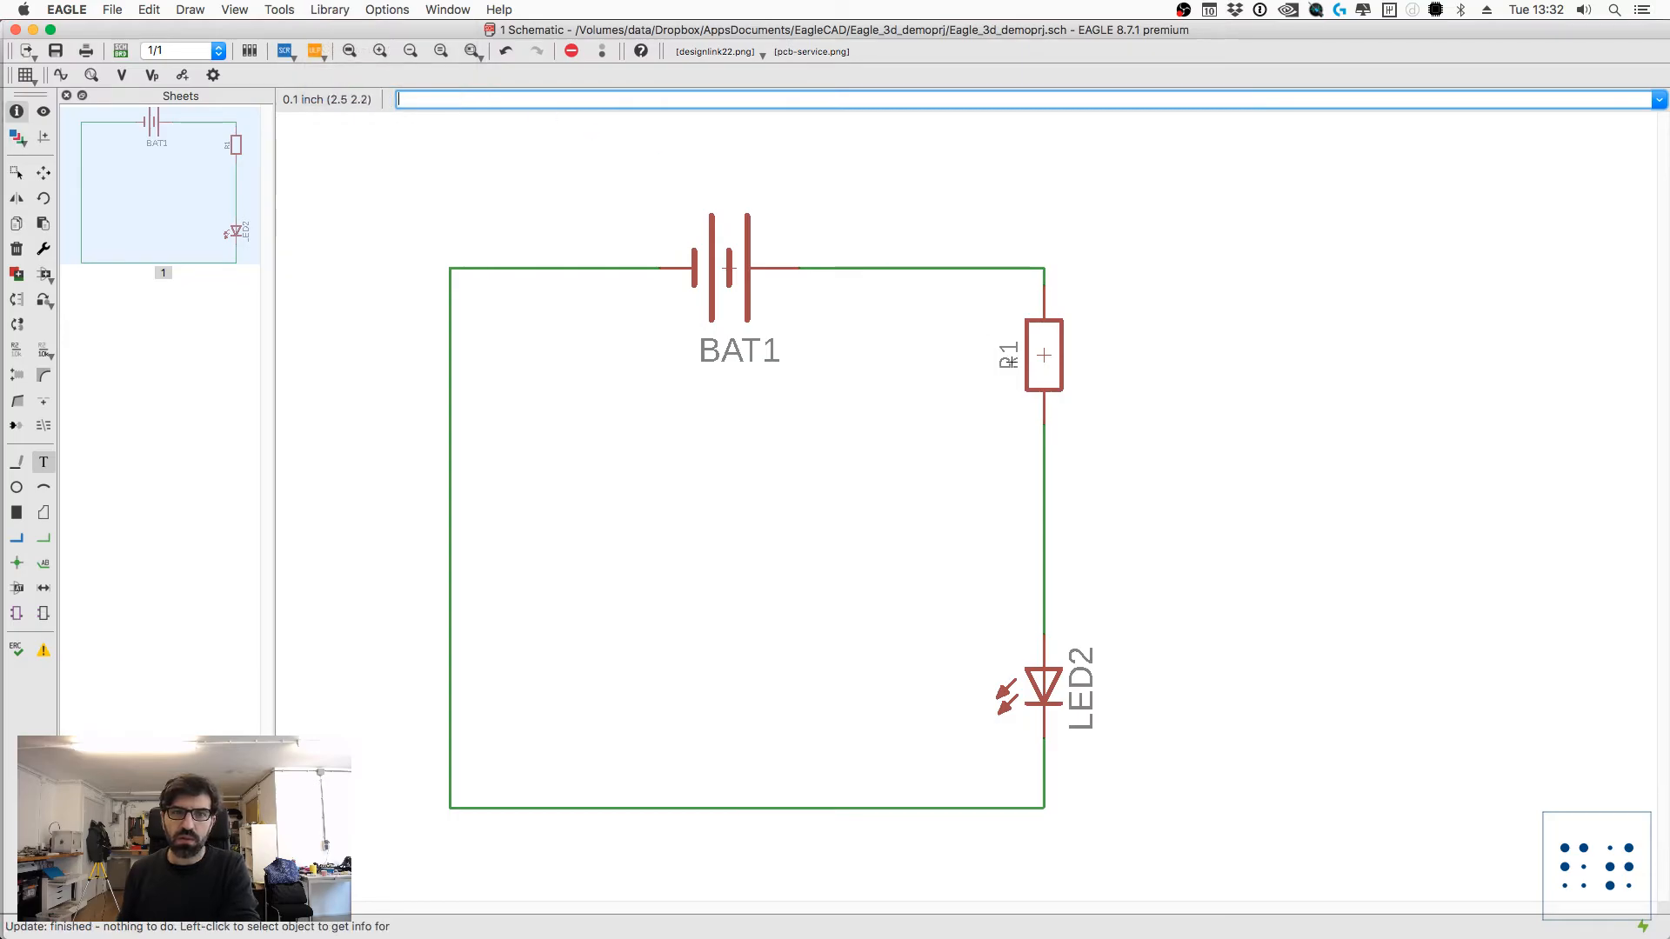
Step: Check the device, package, 3D package and library versions of resistor R1, LED2 and battery BAT1
text(info)
key(Return)
click(1044, 355)
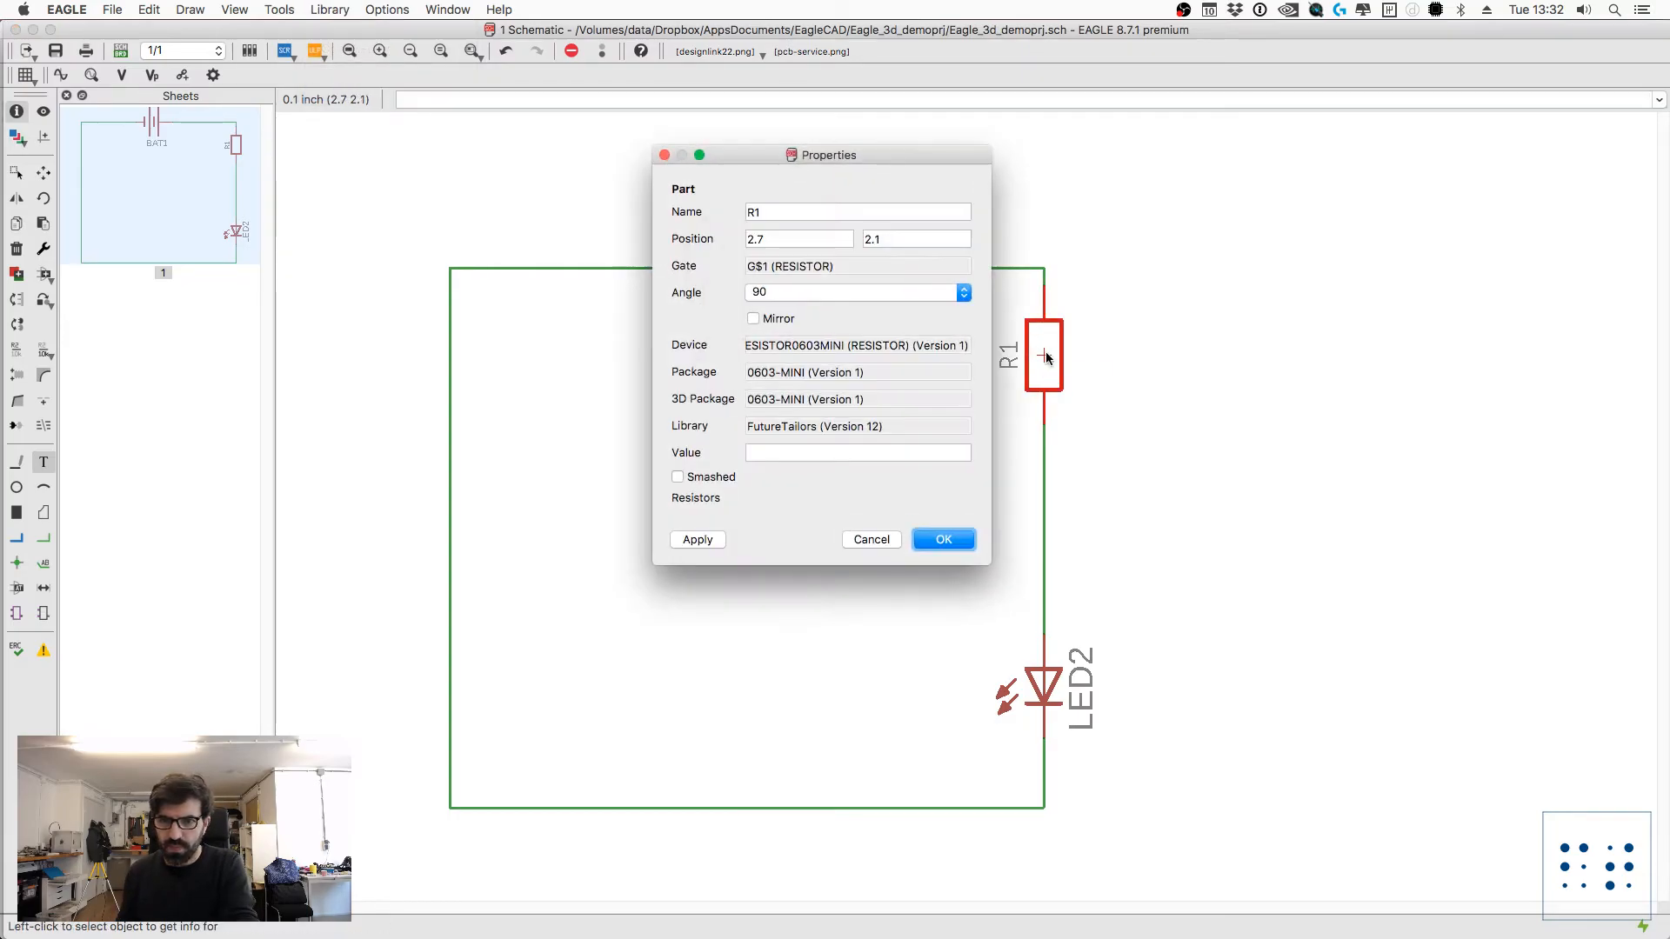
key(Escape)
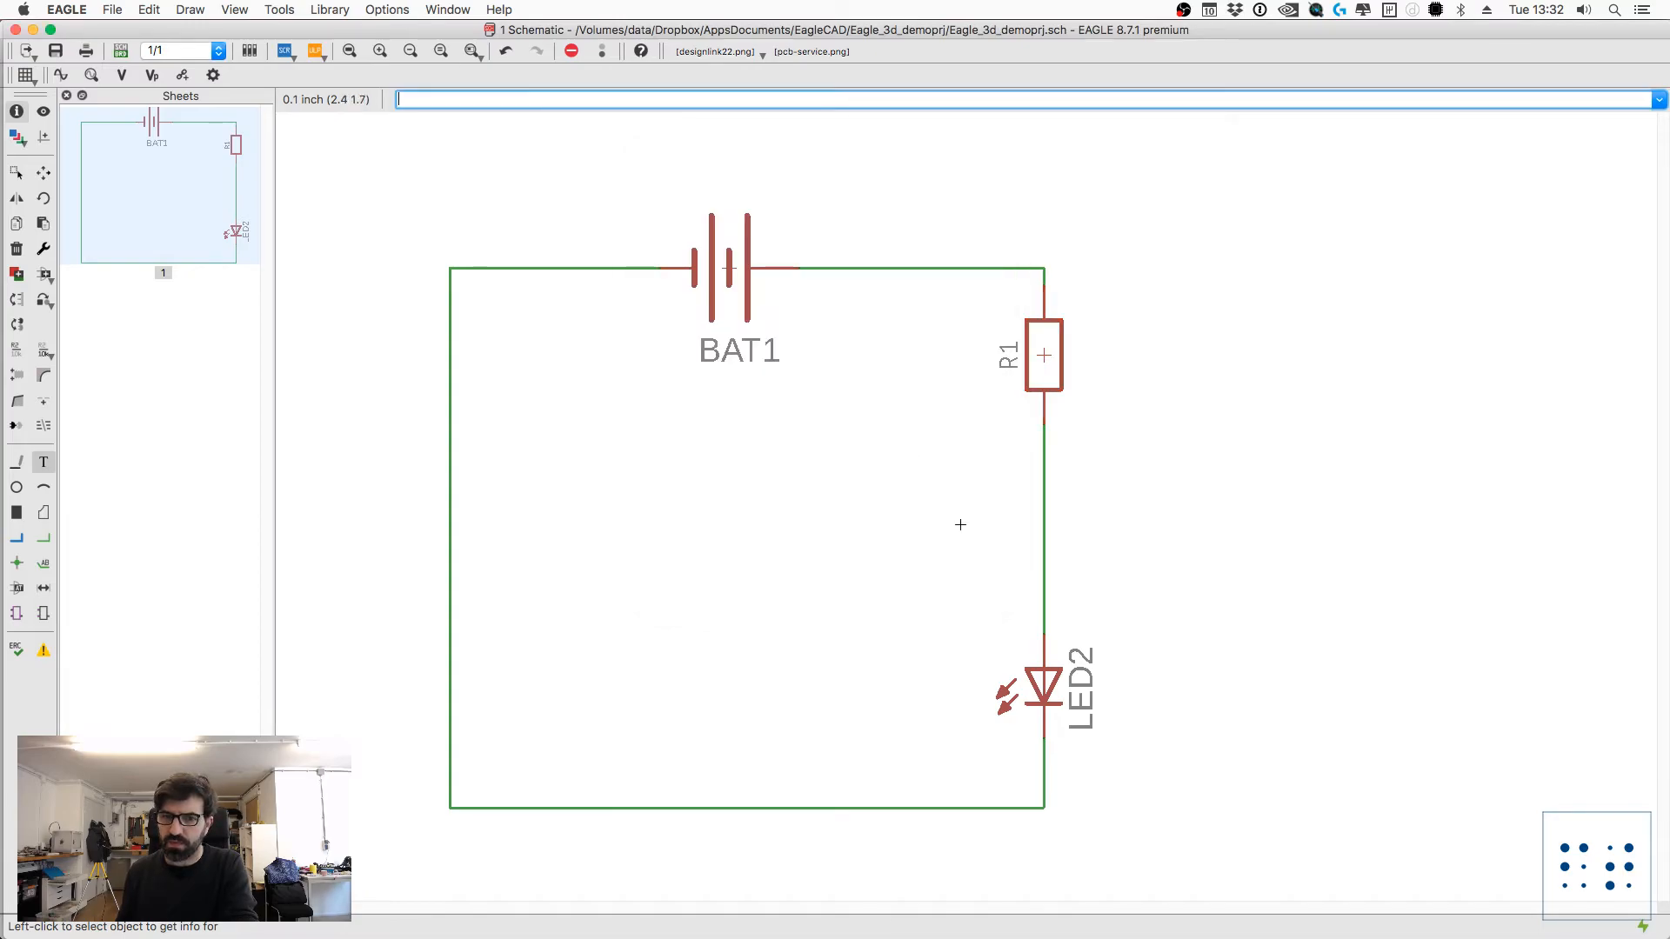
click(1049, 692)
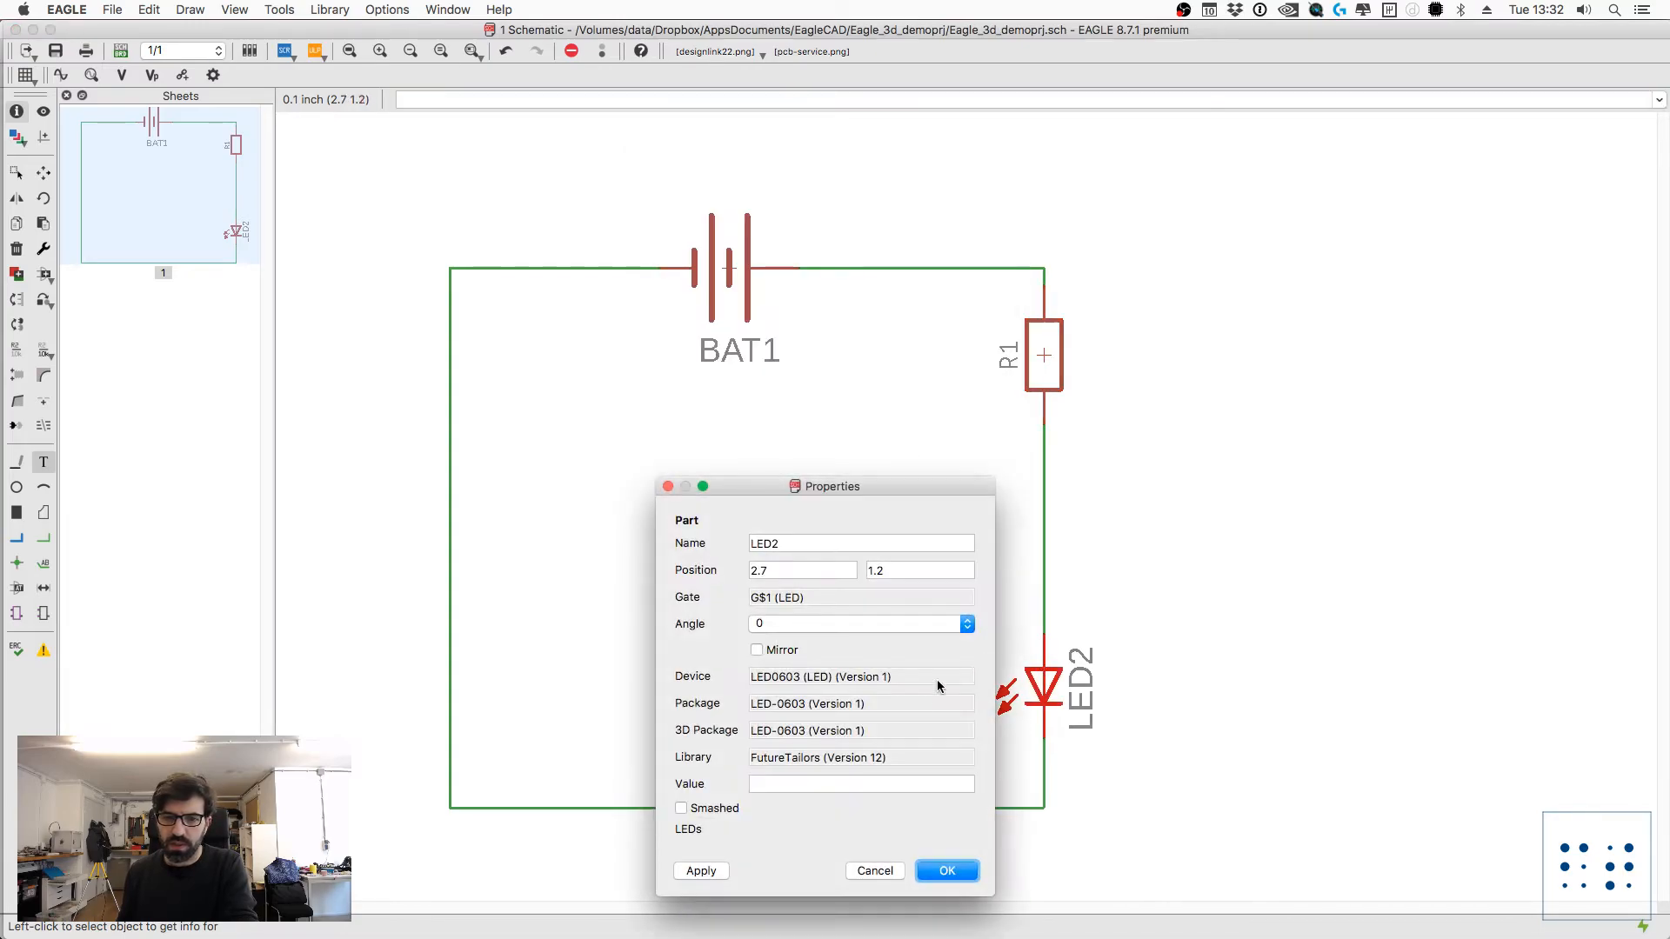
key(Escape)
click(727, 269)
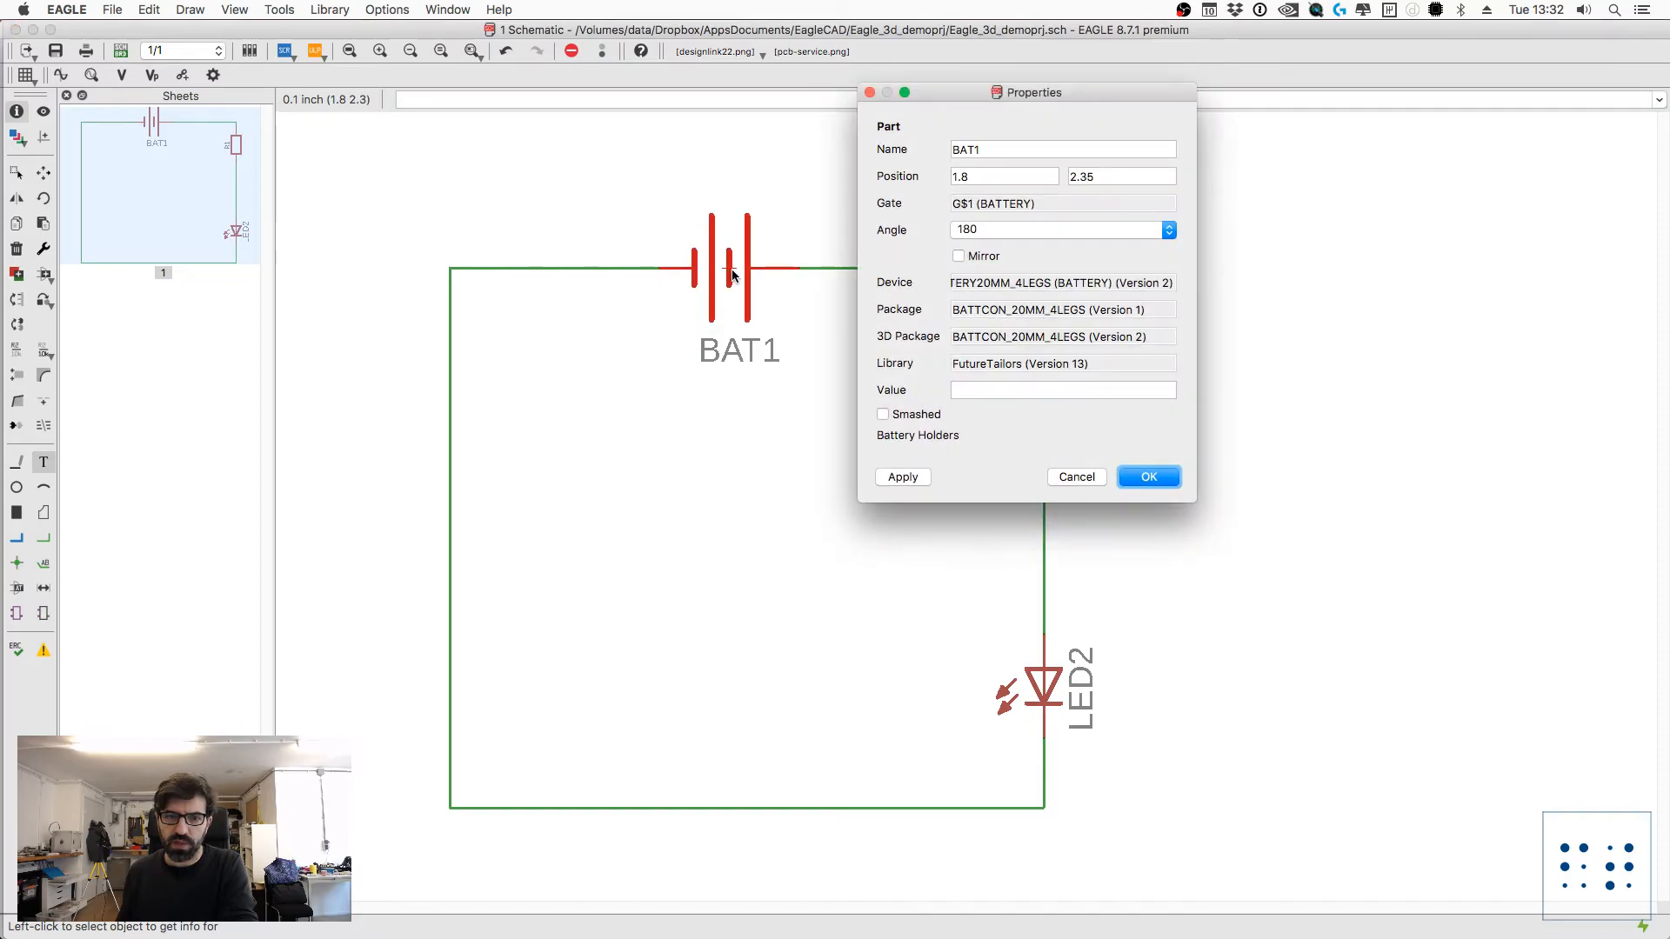
key(Escape)
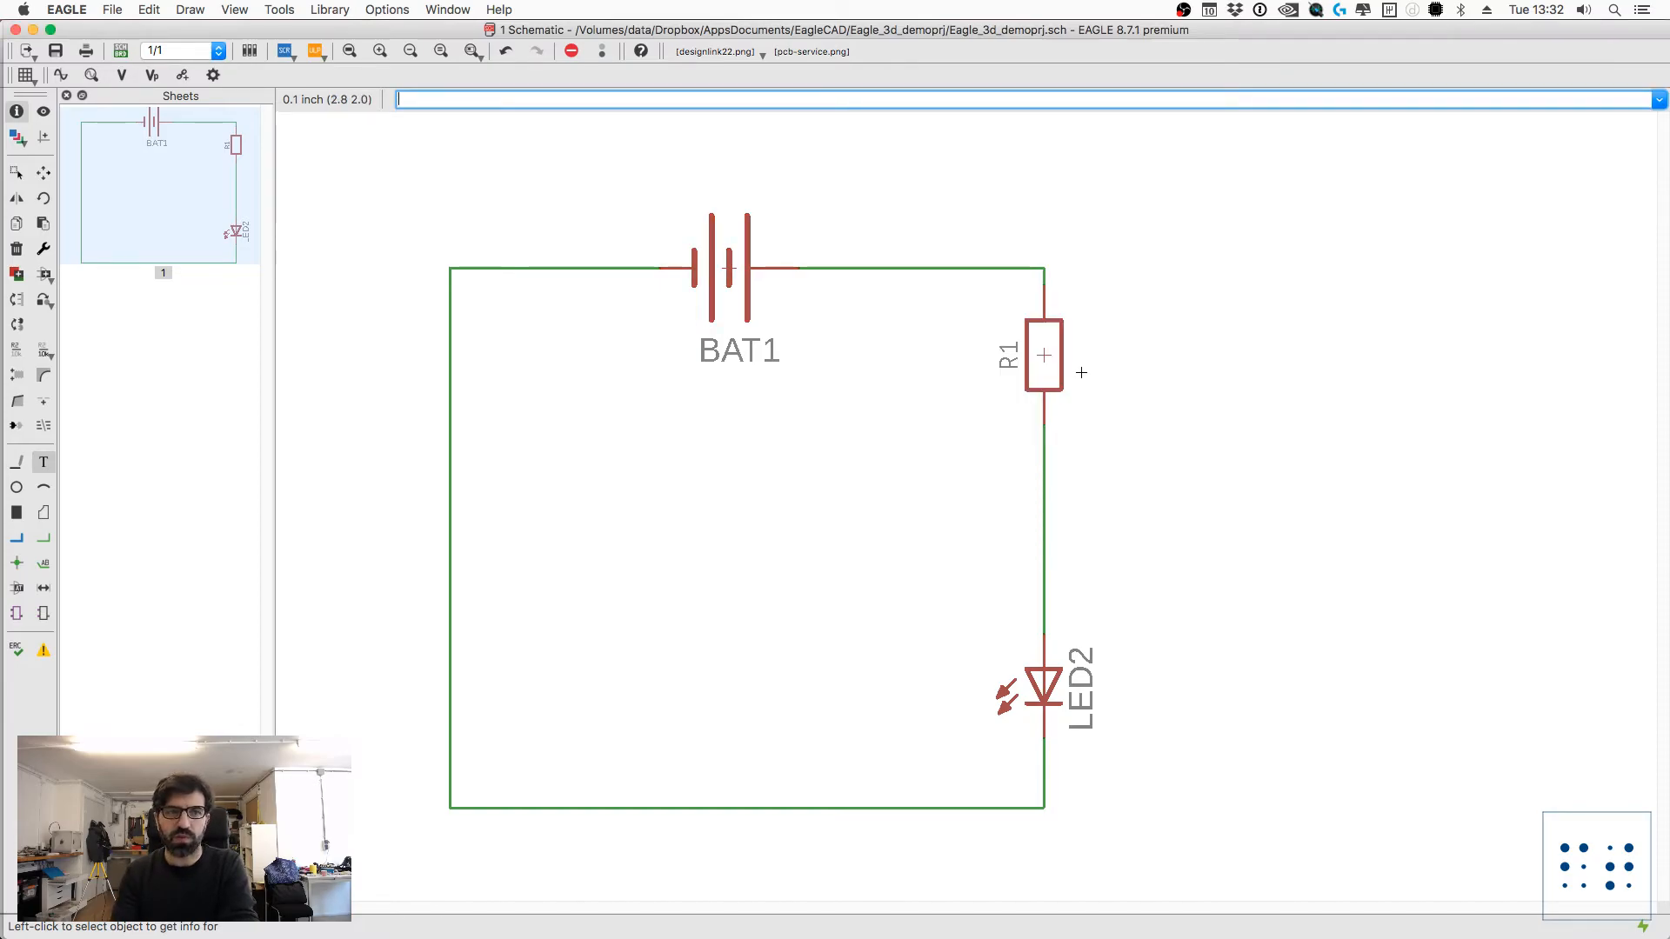
Step: Start the Replace command and expand the FutureTailors library in its list of replacement libraries
text(replace)
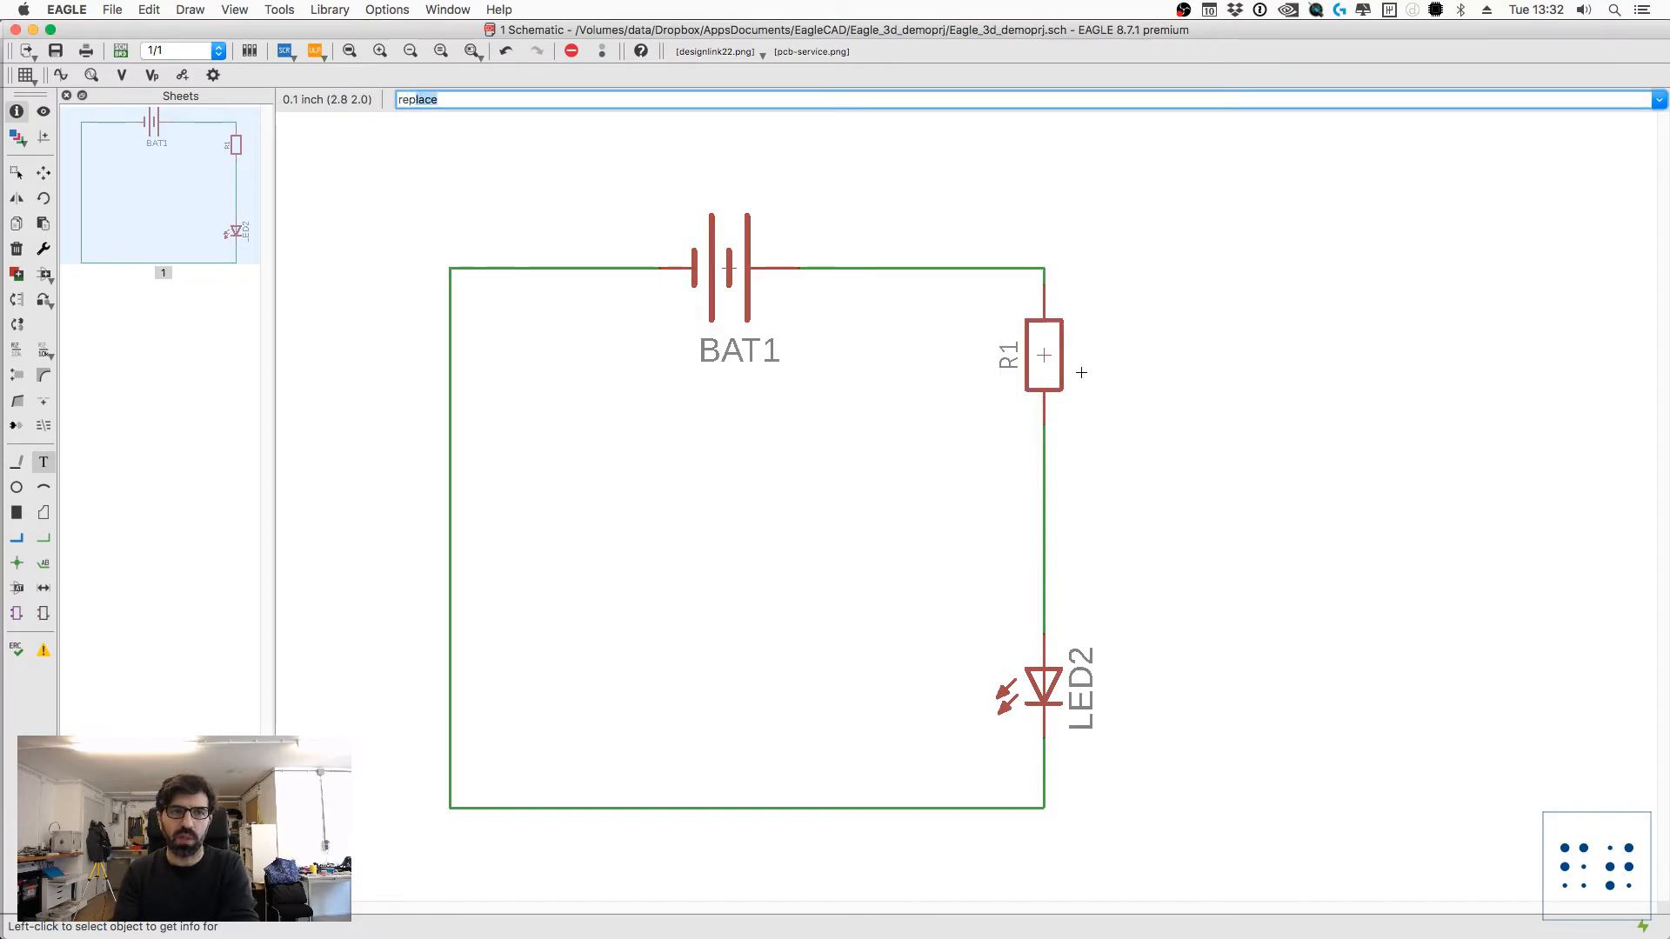
key(Return)
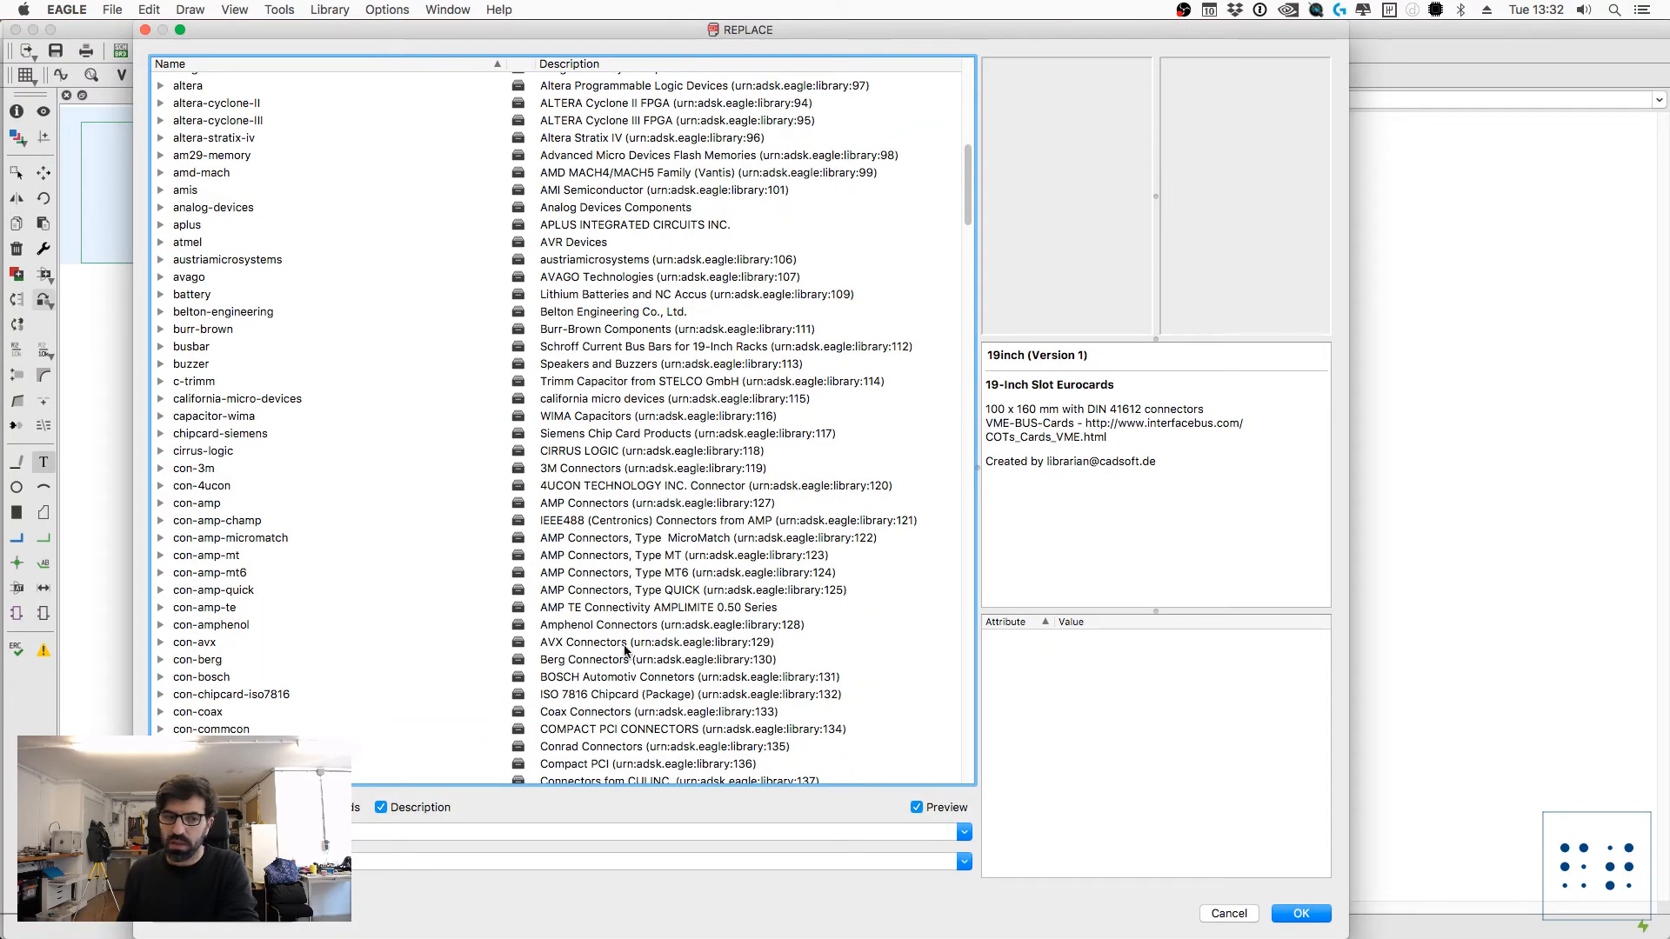
scroll(280, 366, down, 10)
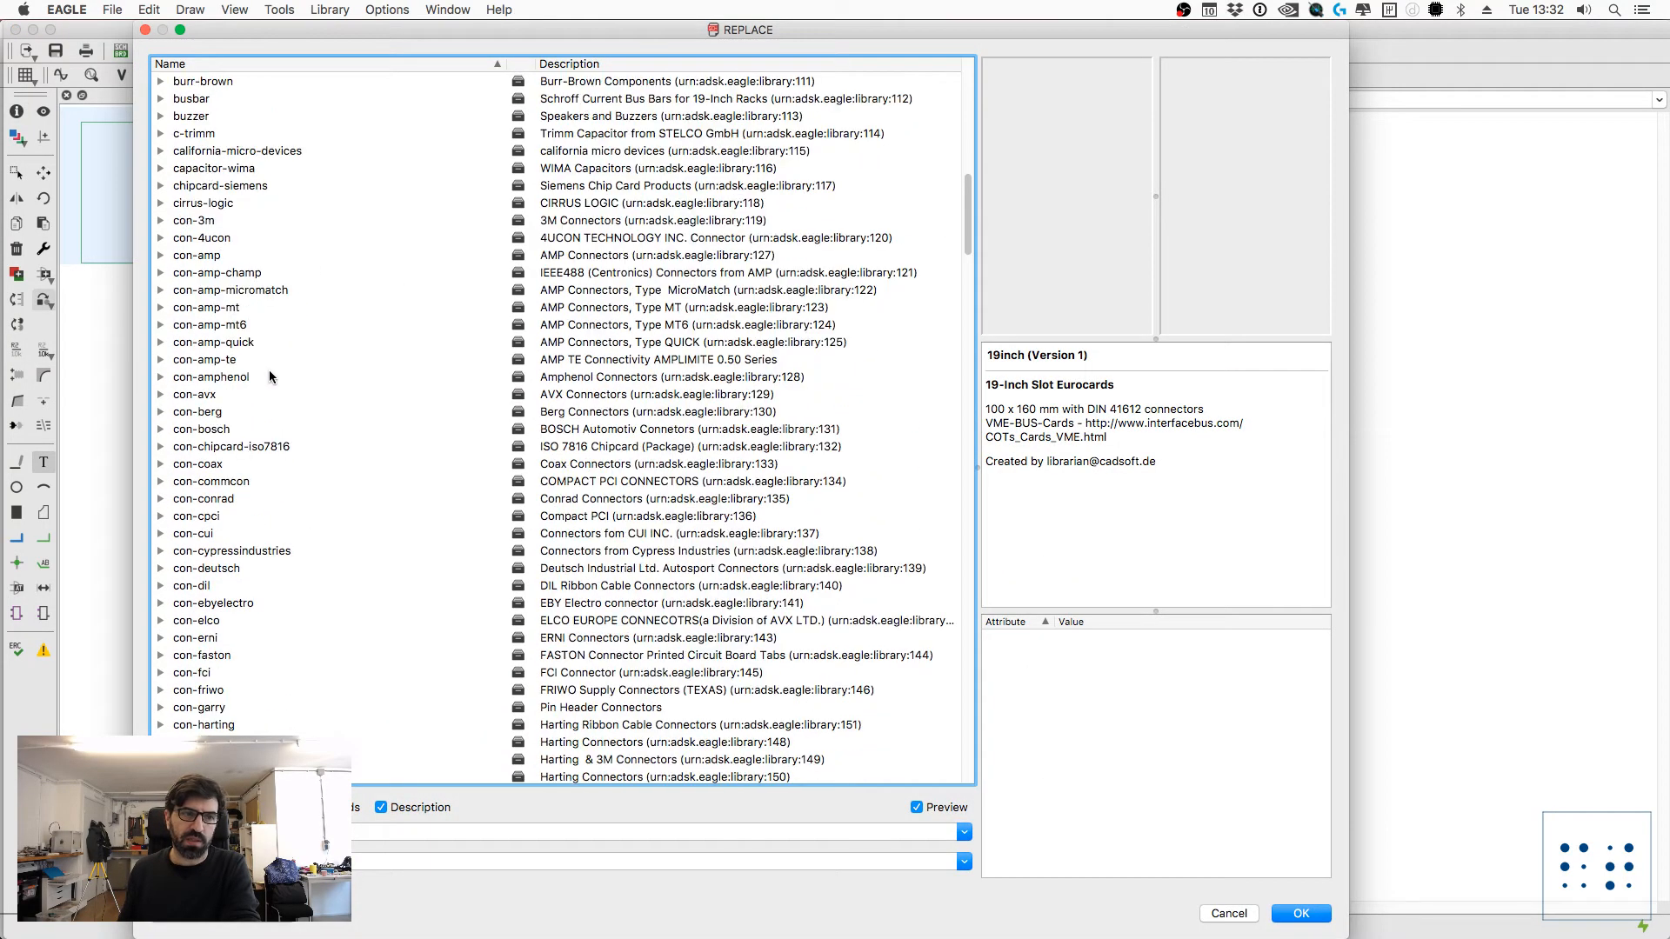
scroll(275, 369, down, 20)
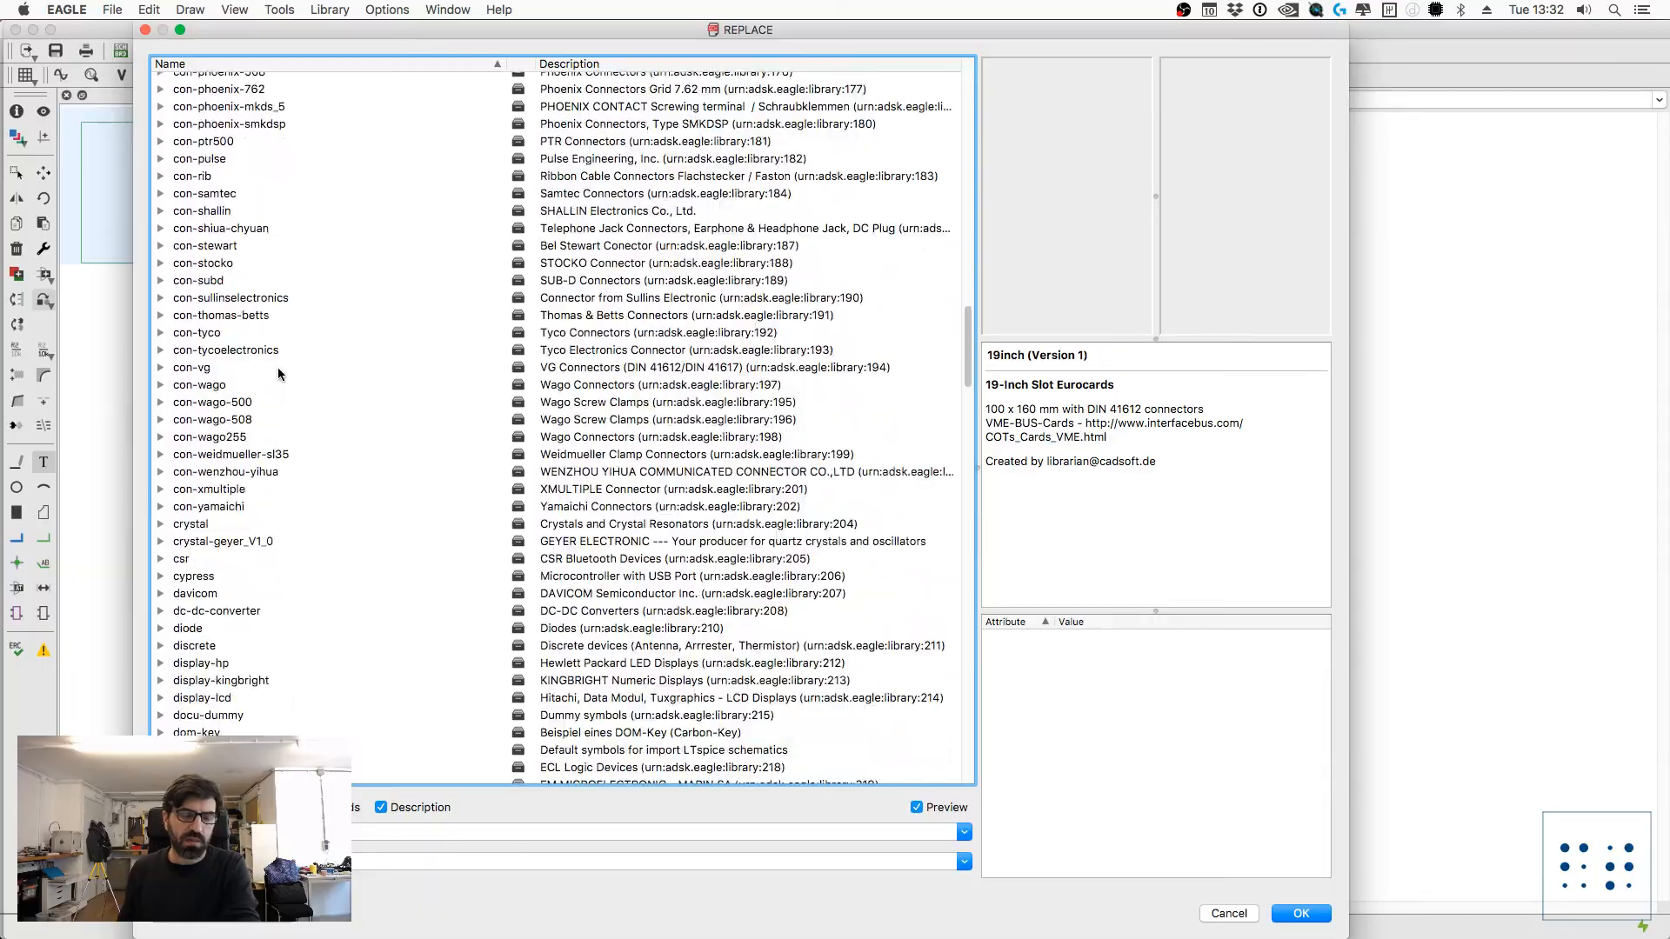
scroll(278, 373, down, 11)
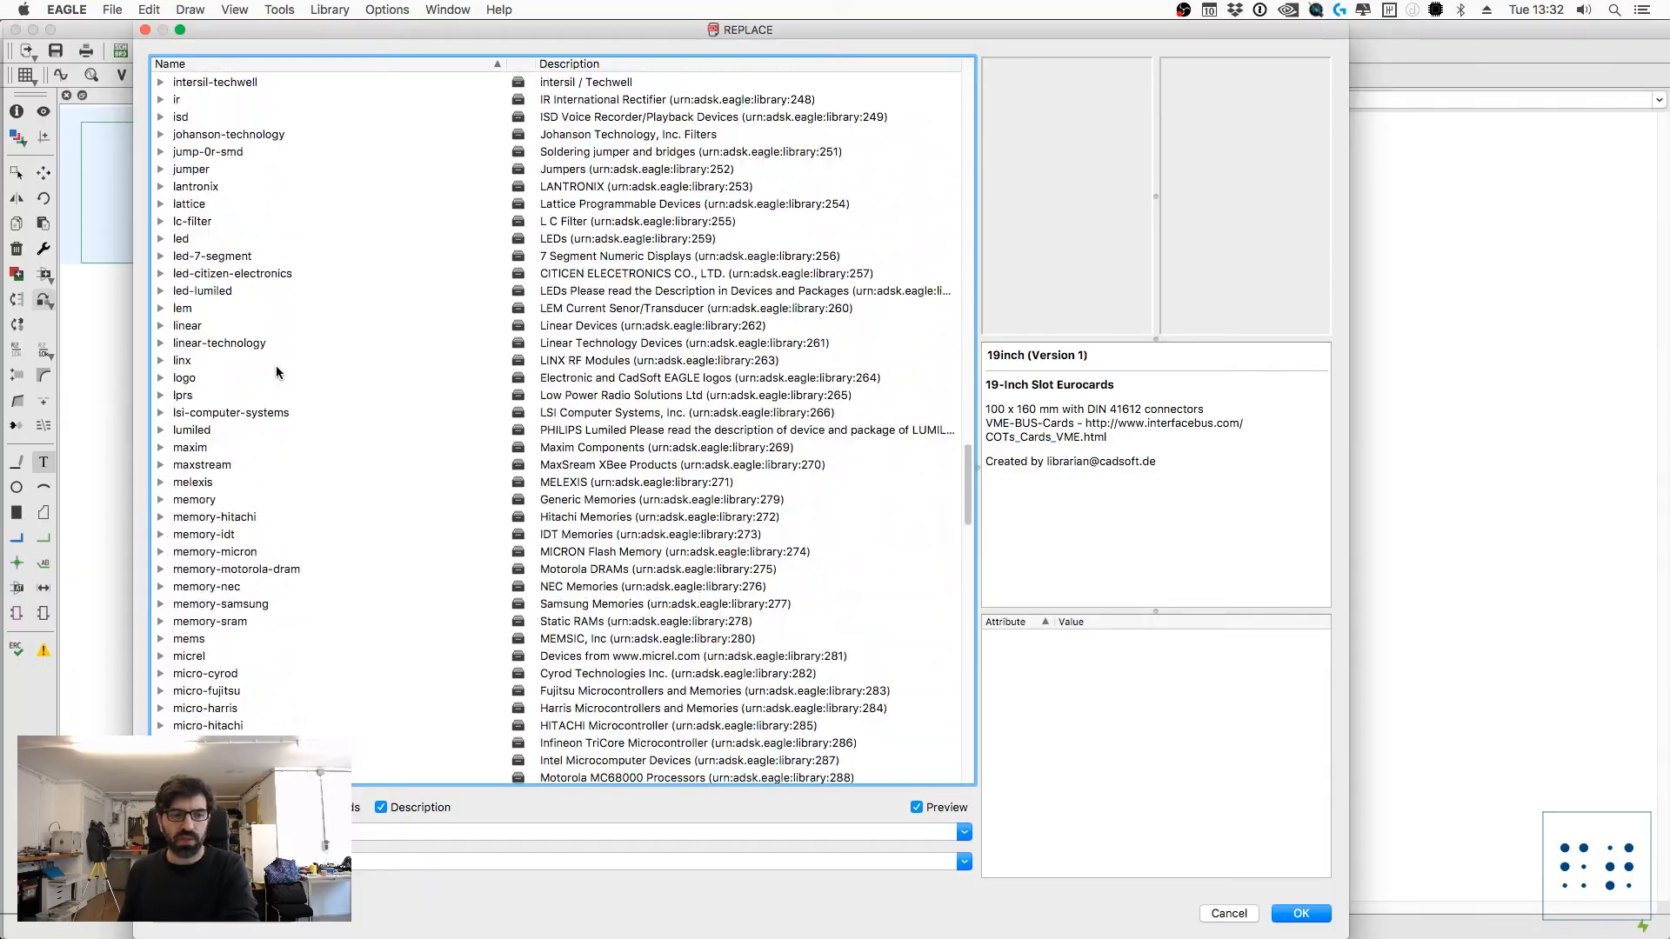
scroll(287, 370, up, 20)
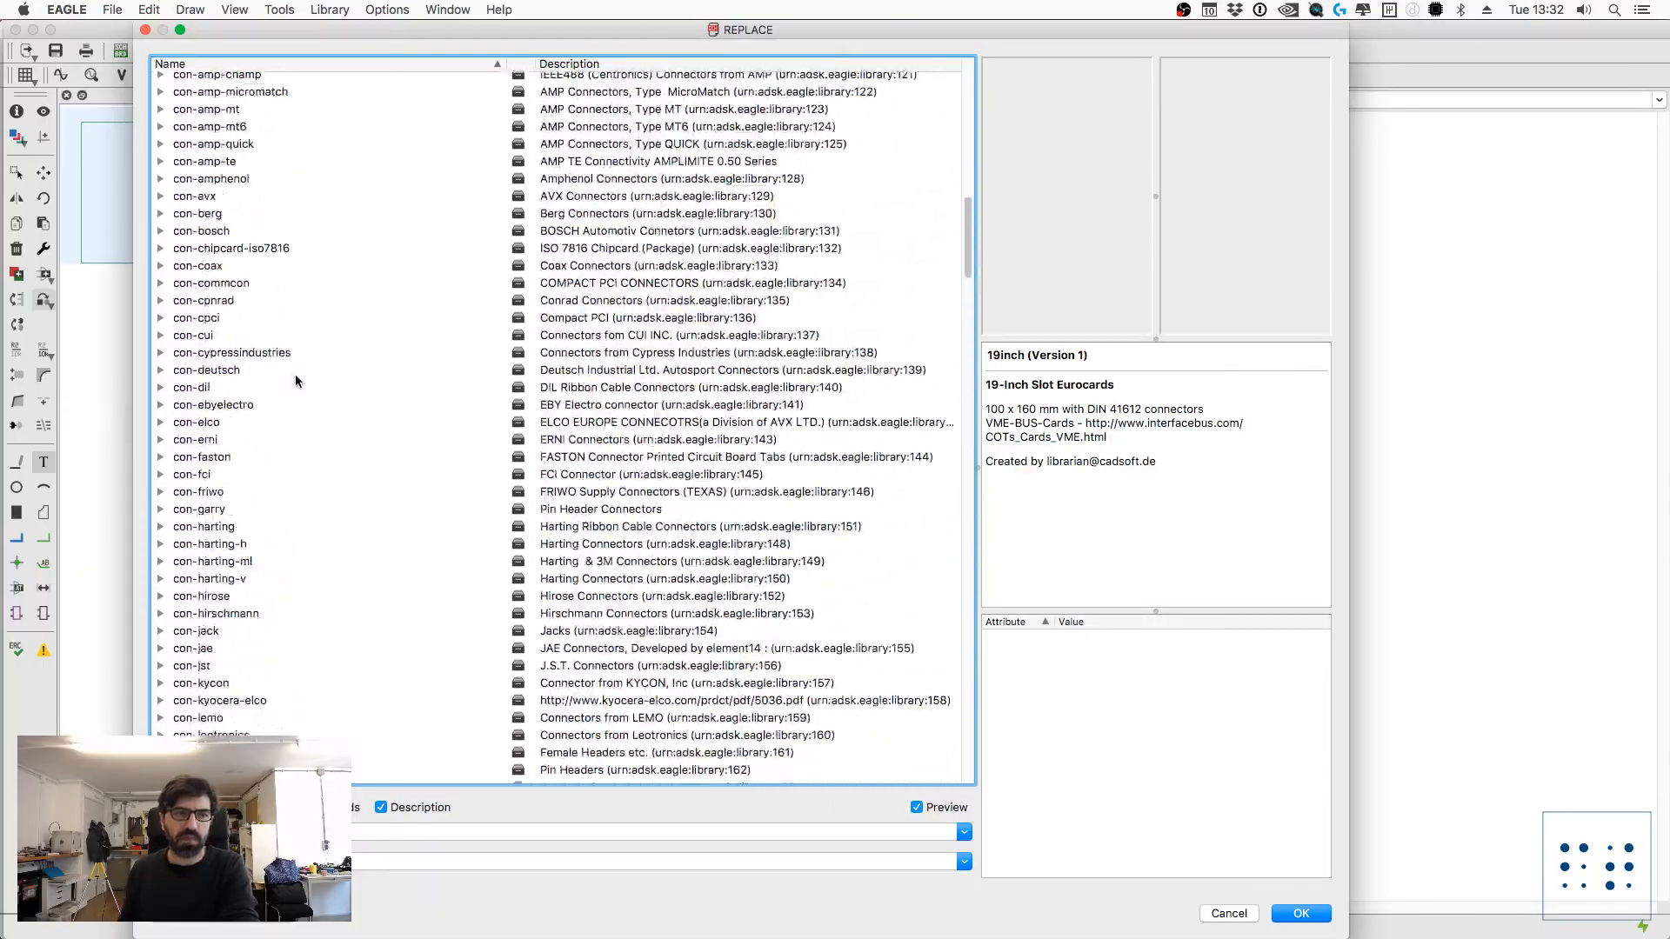
scroll(300, 365, up, 11)
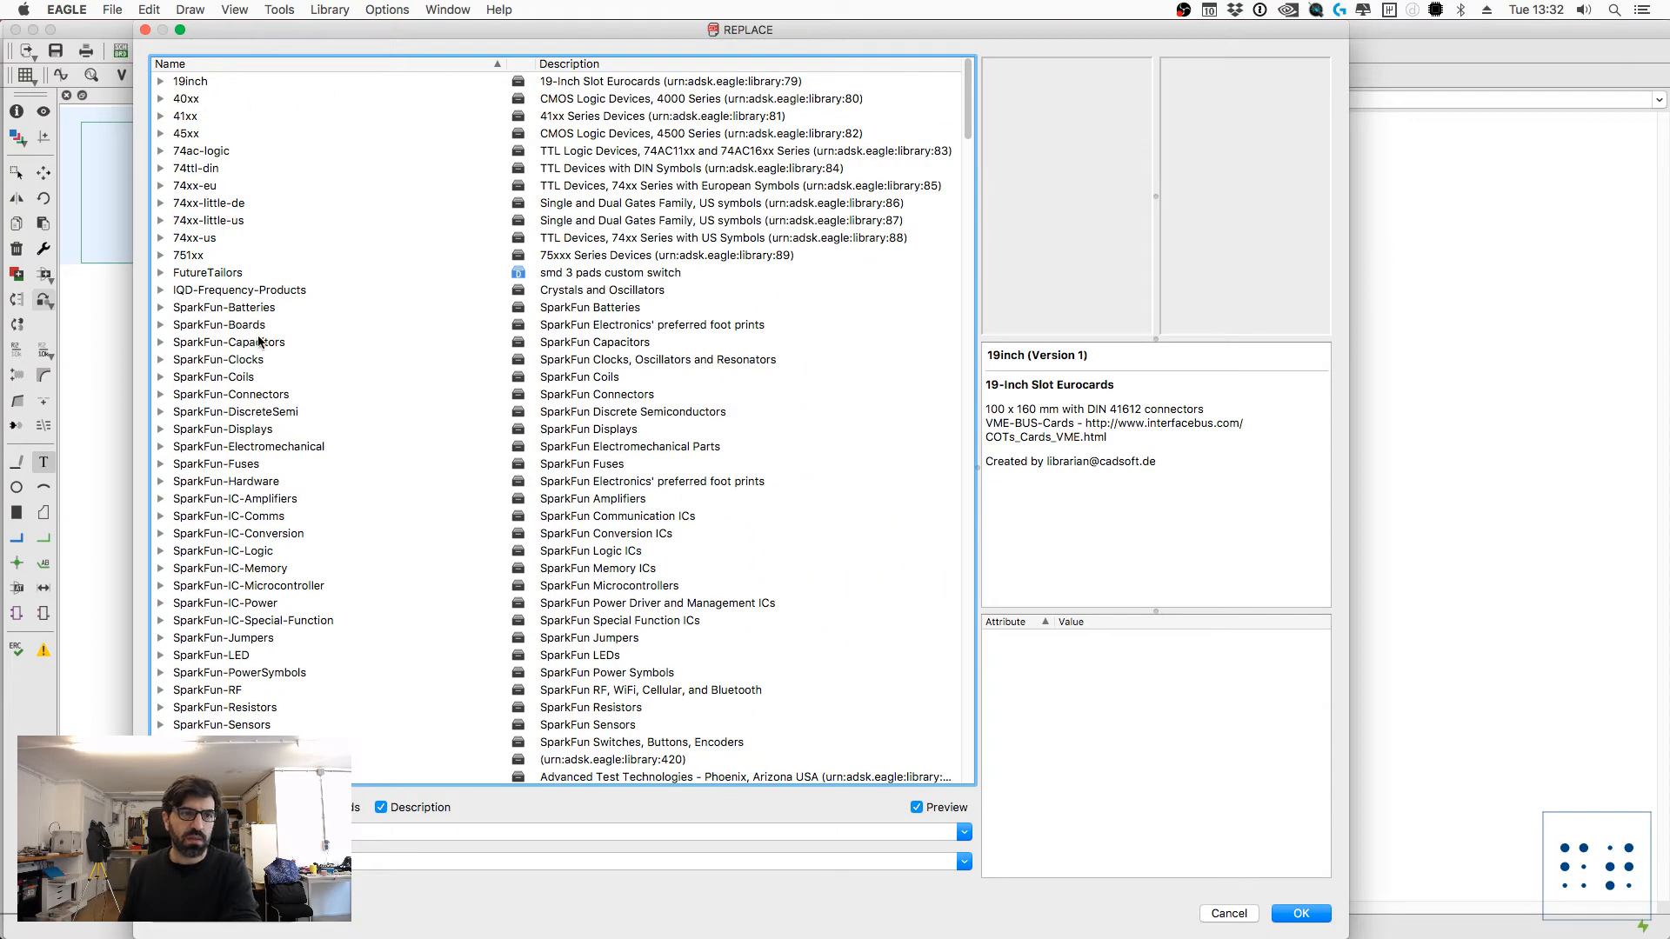
click(160, 272)
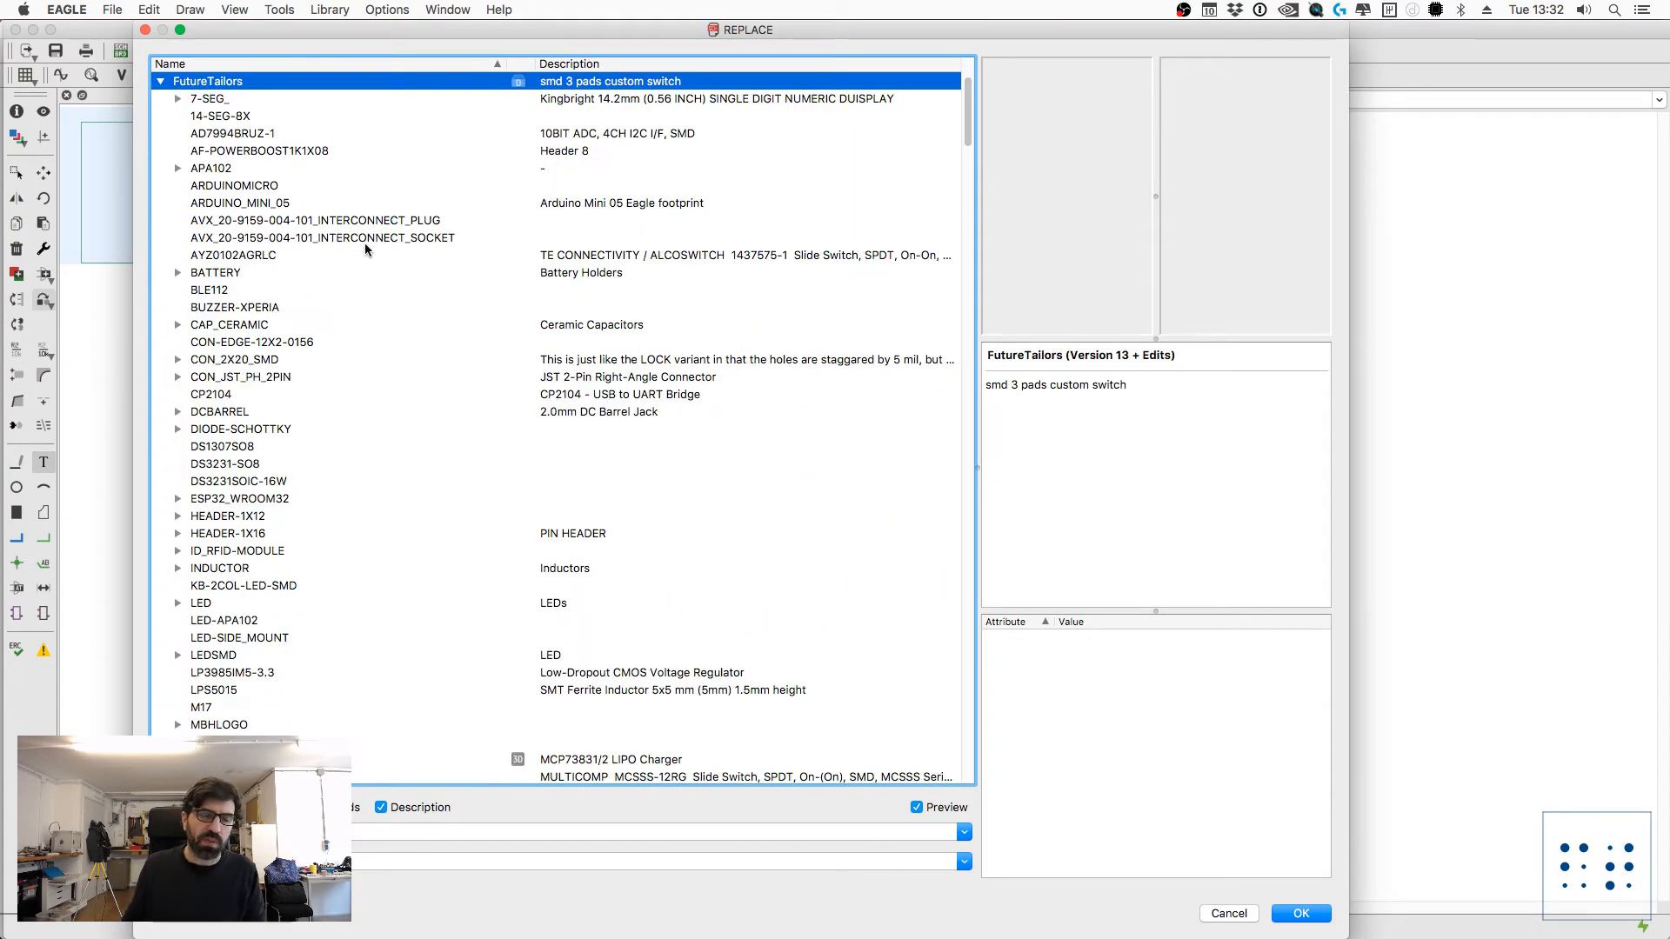
Step: Choose the LED0603 variant of the FutureTailors LED device as the replacement for LED2
scroll(294, 565, down, 3)
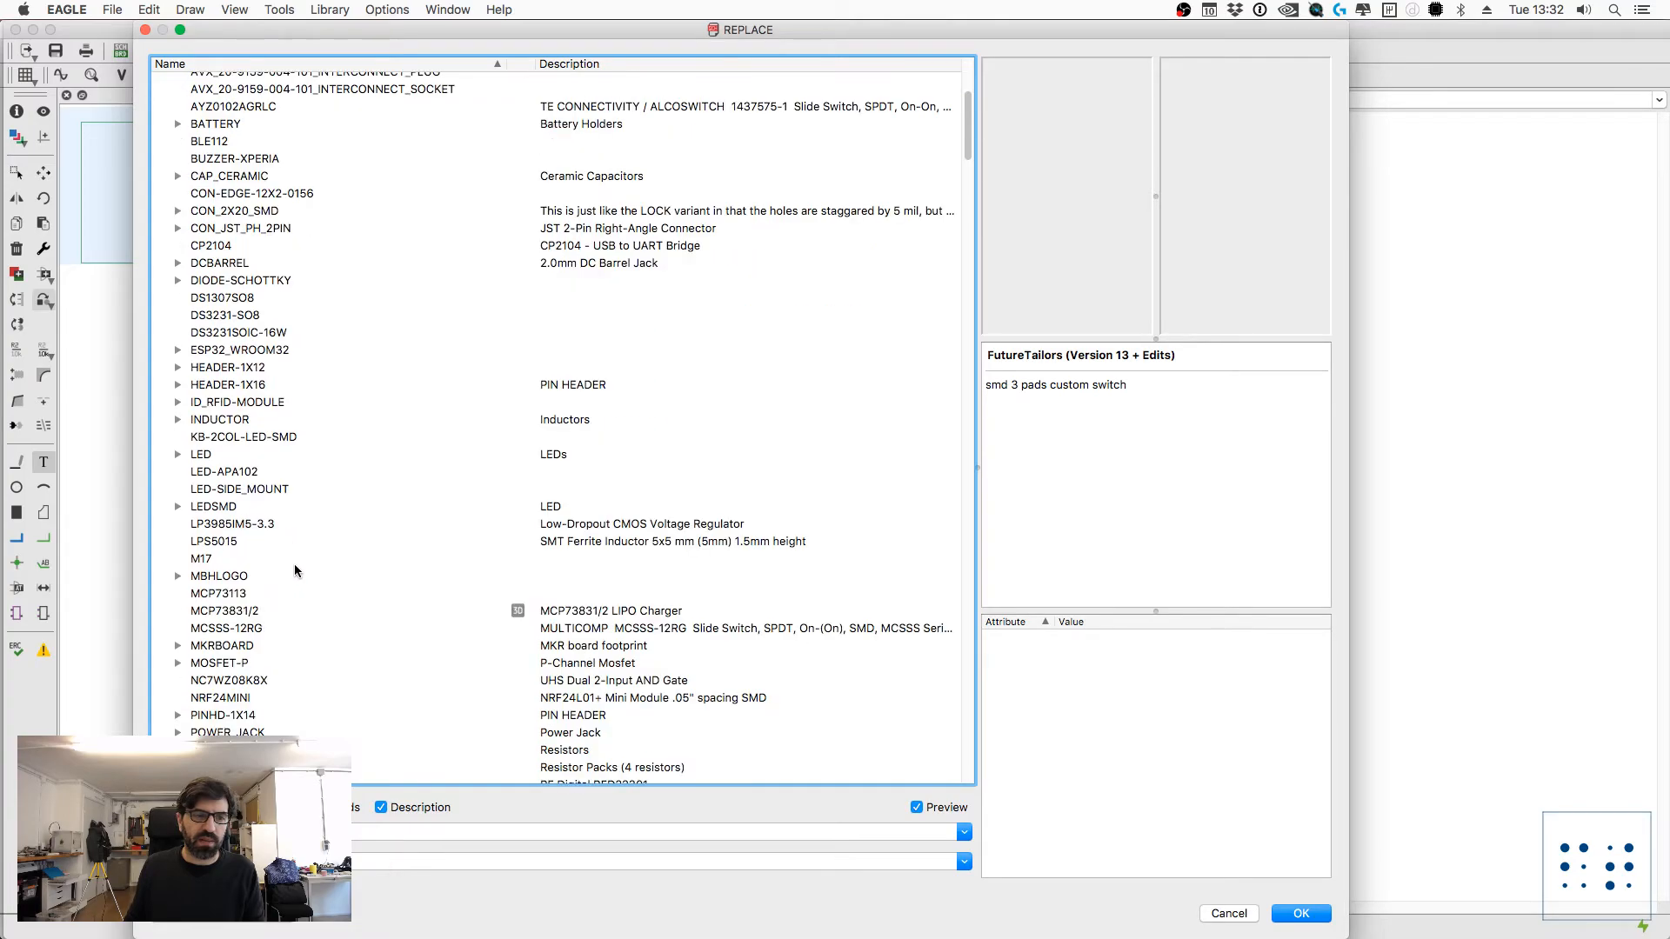
click(198, 457)
click(178, 455)
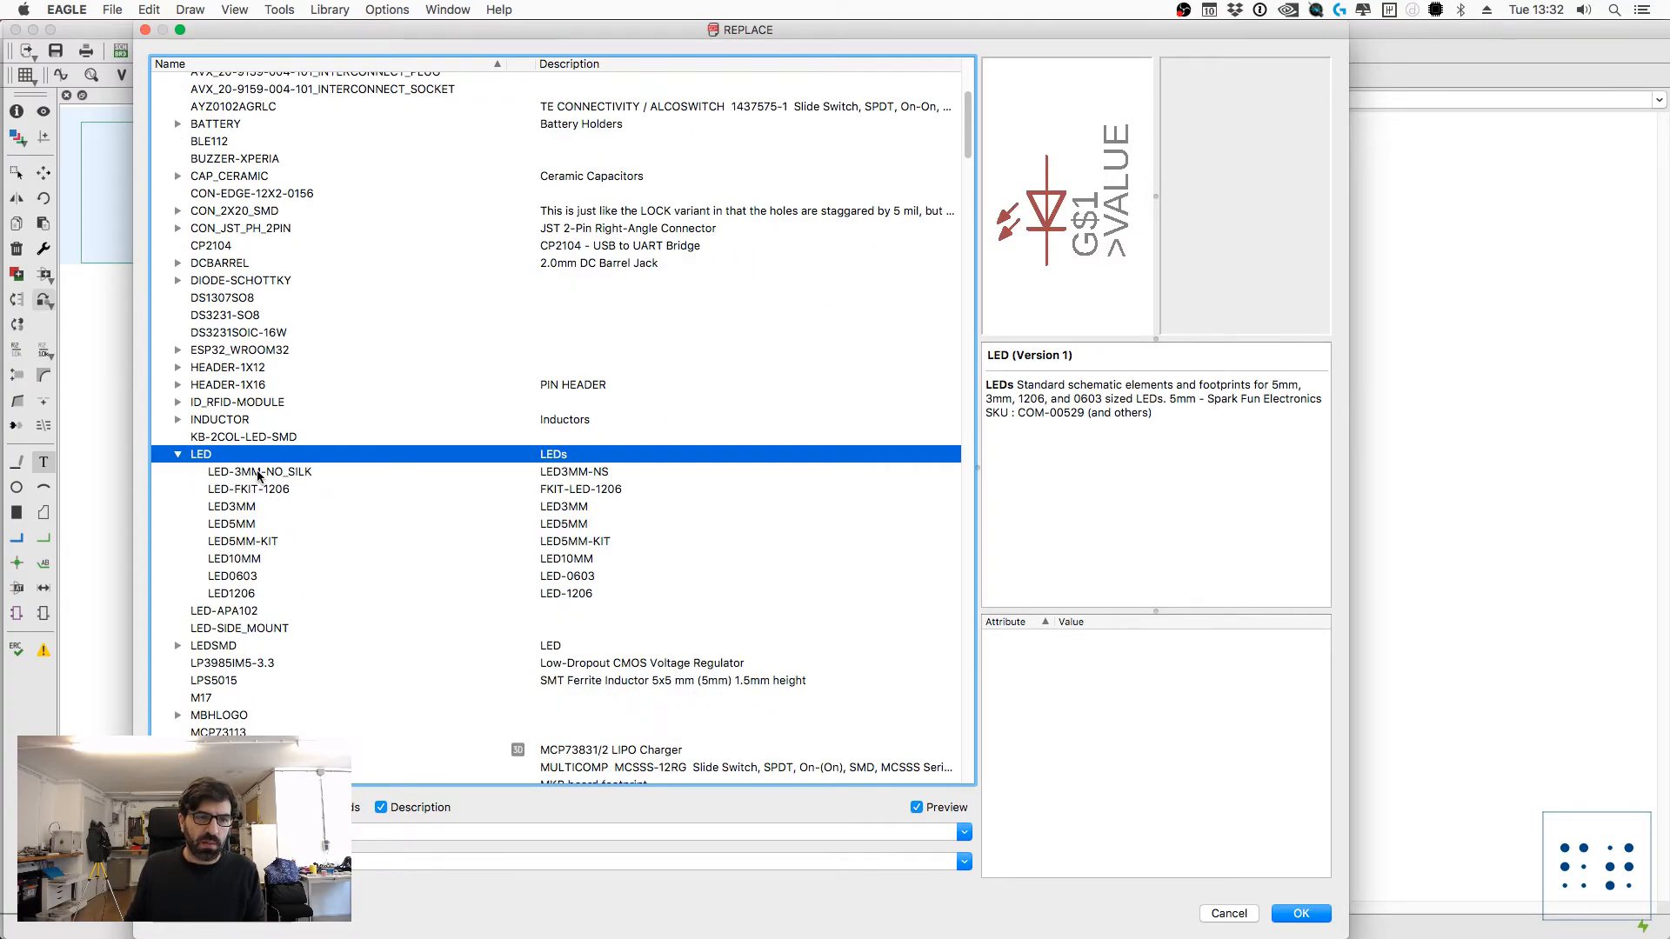
click(245, 577)
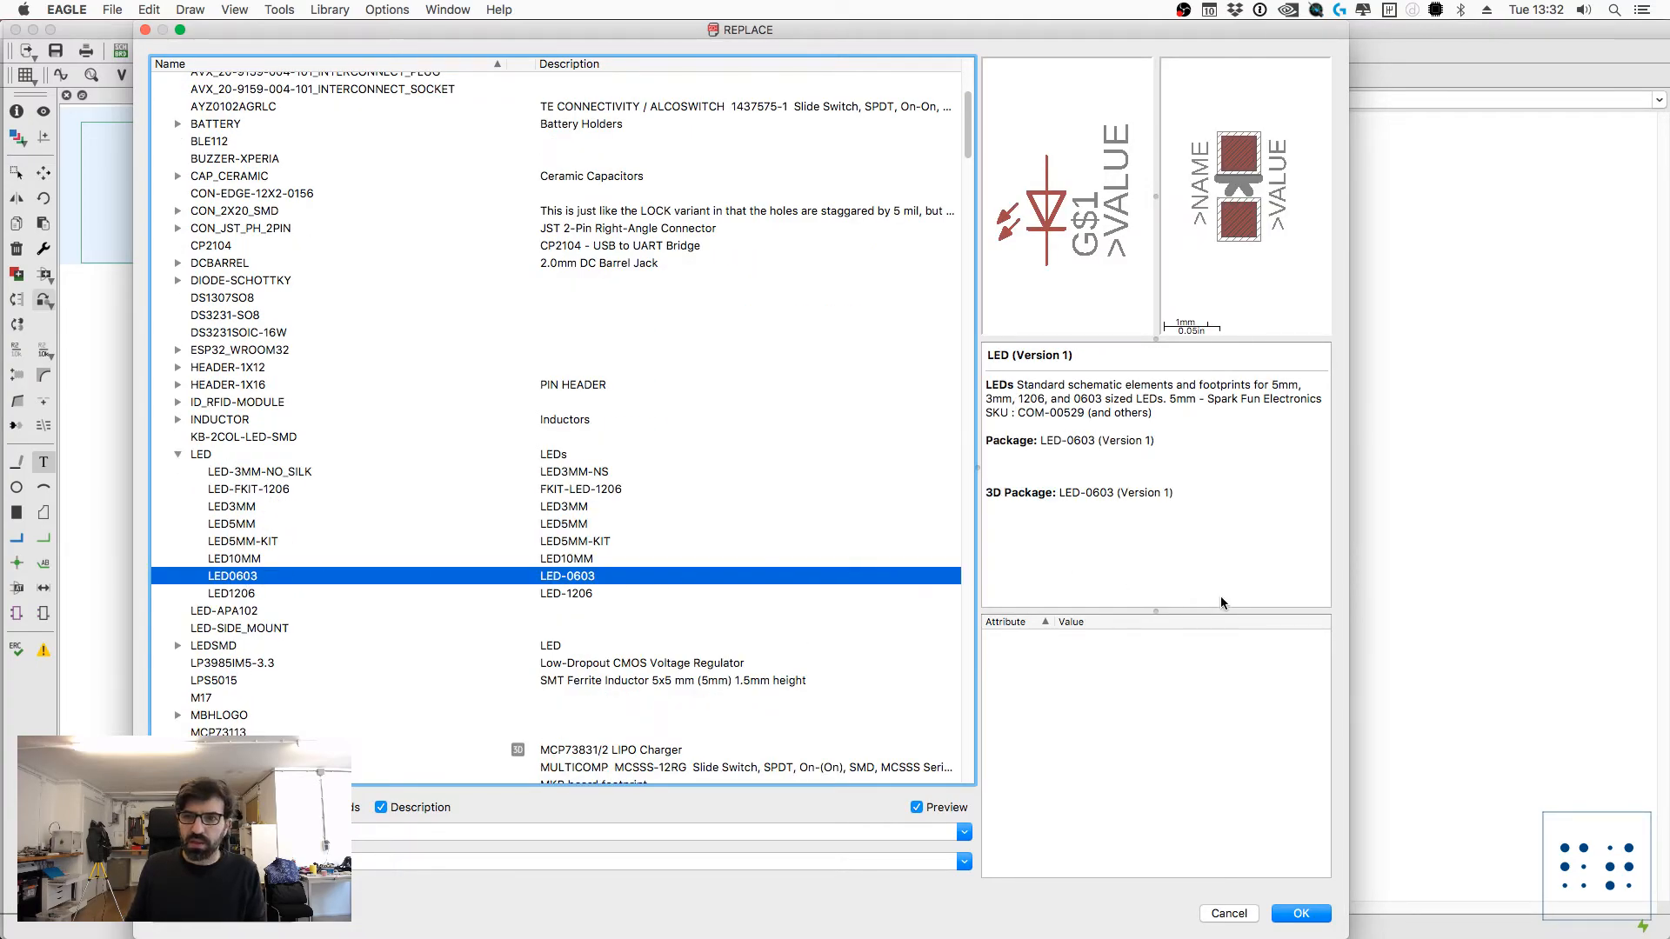
drag(1021, 493, 1173, 495)
click(1184, 520)
click(1300, 913)
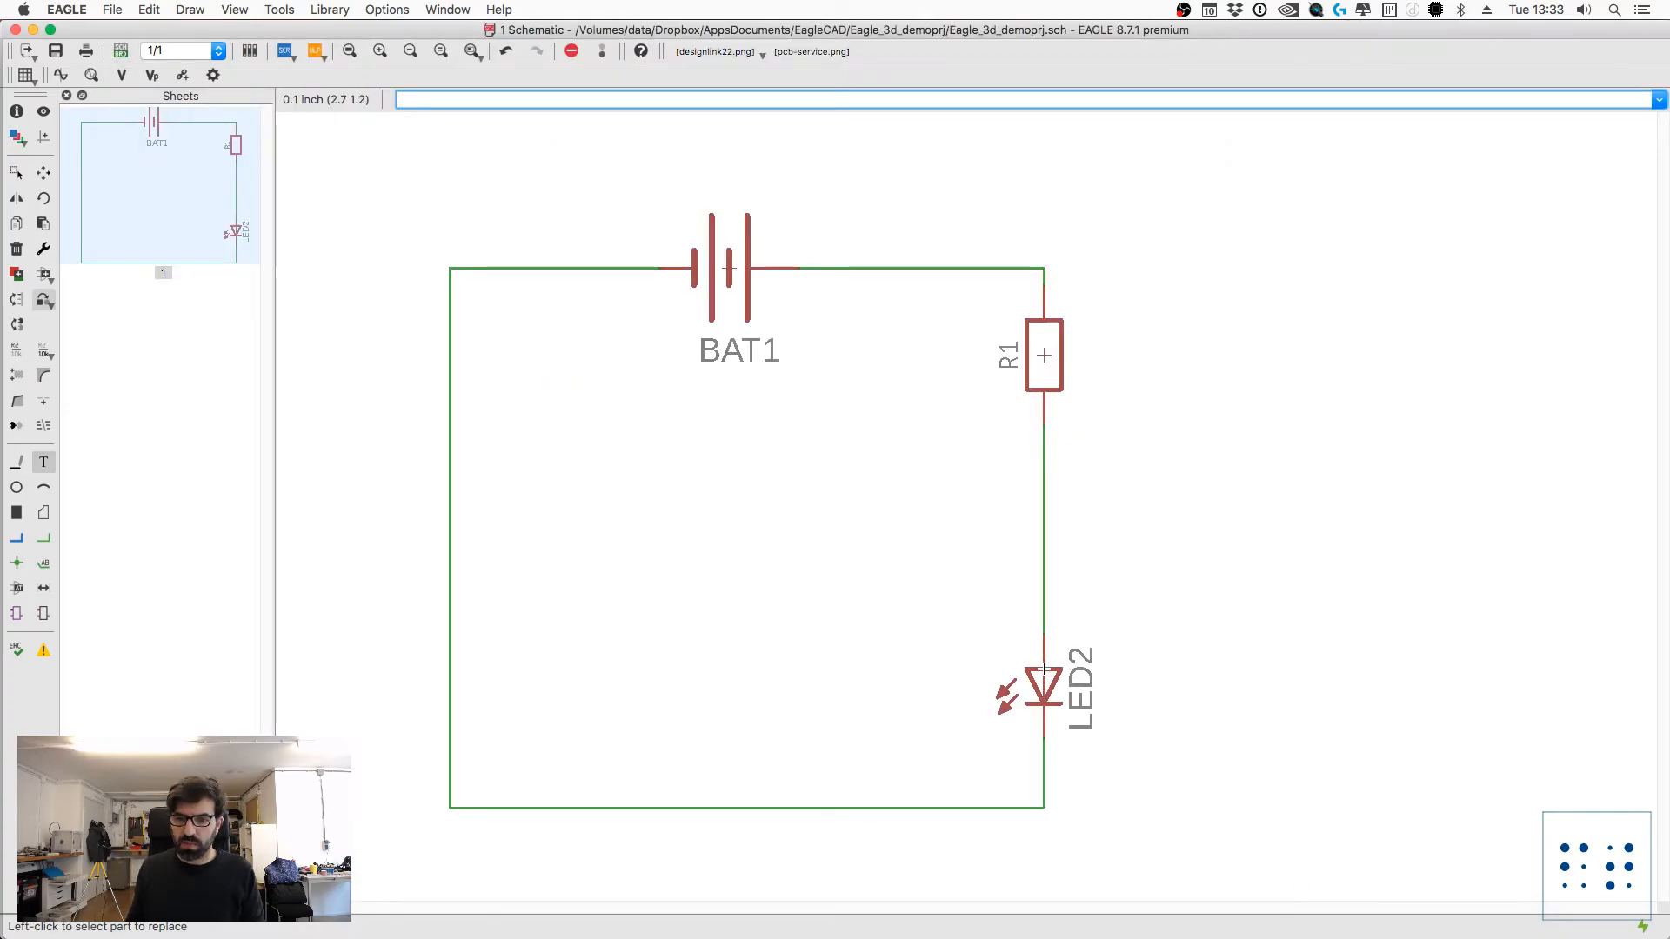
Step: Inspect LED2's properties to check its 3D package and library versions
key(Return)
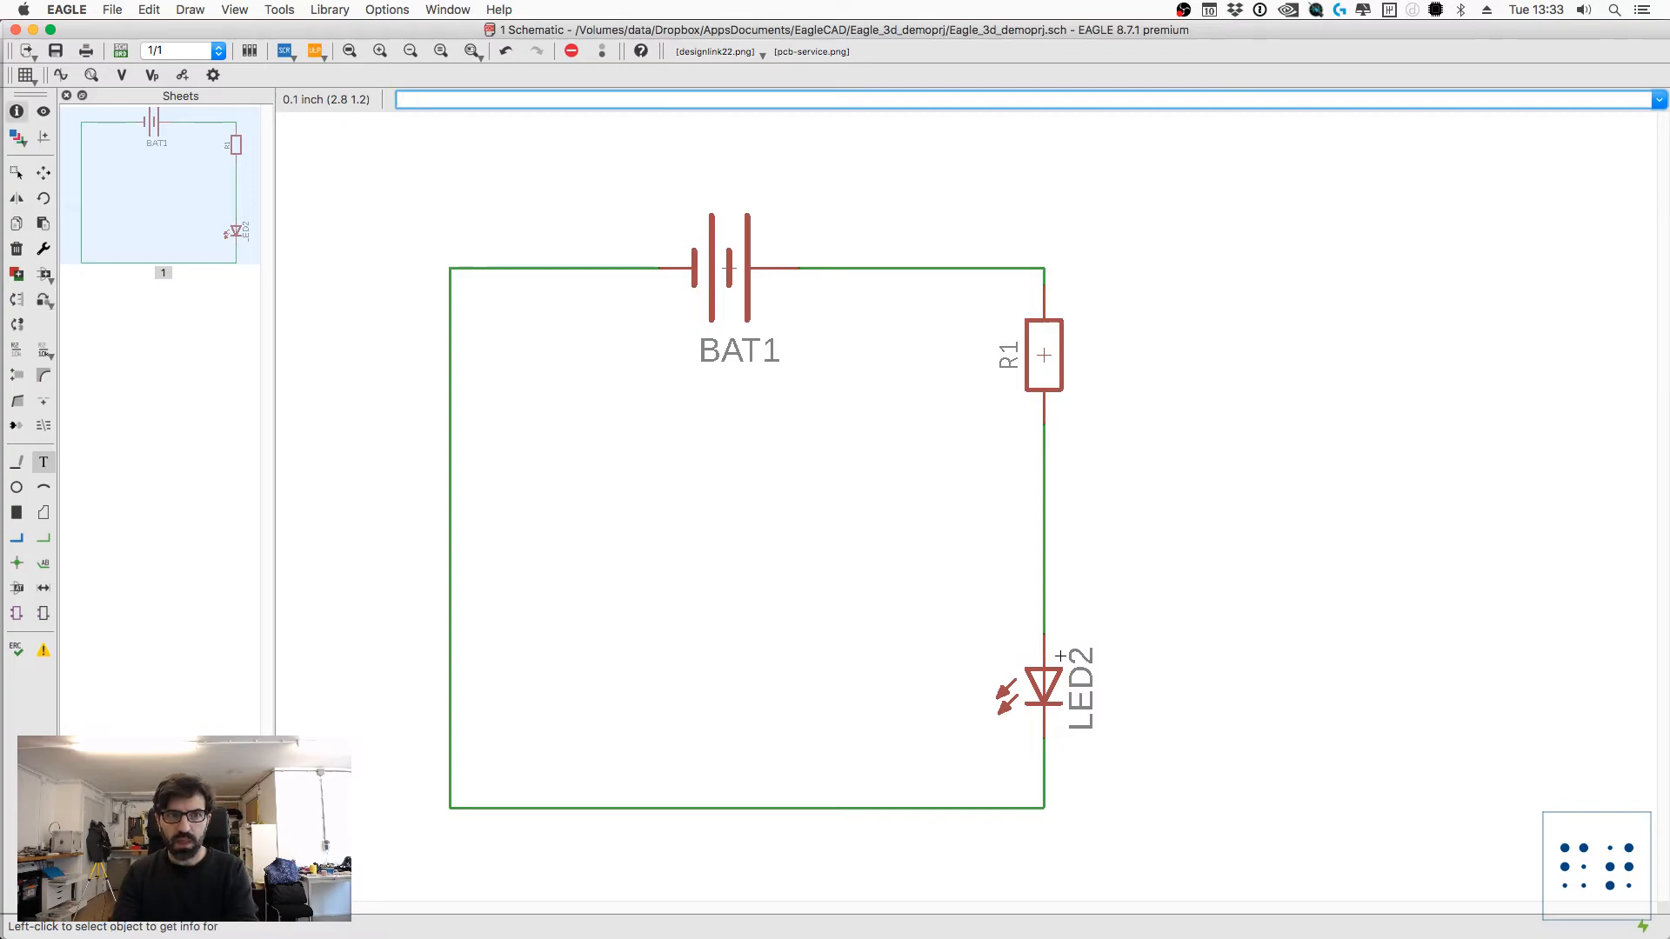
click(1044, 687)
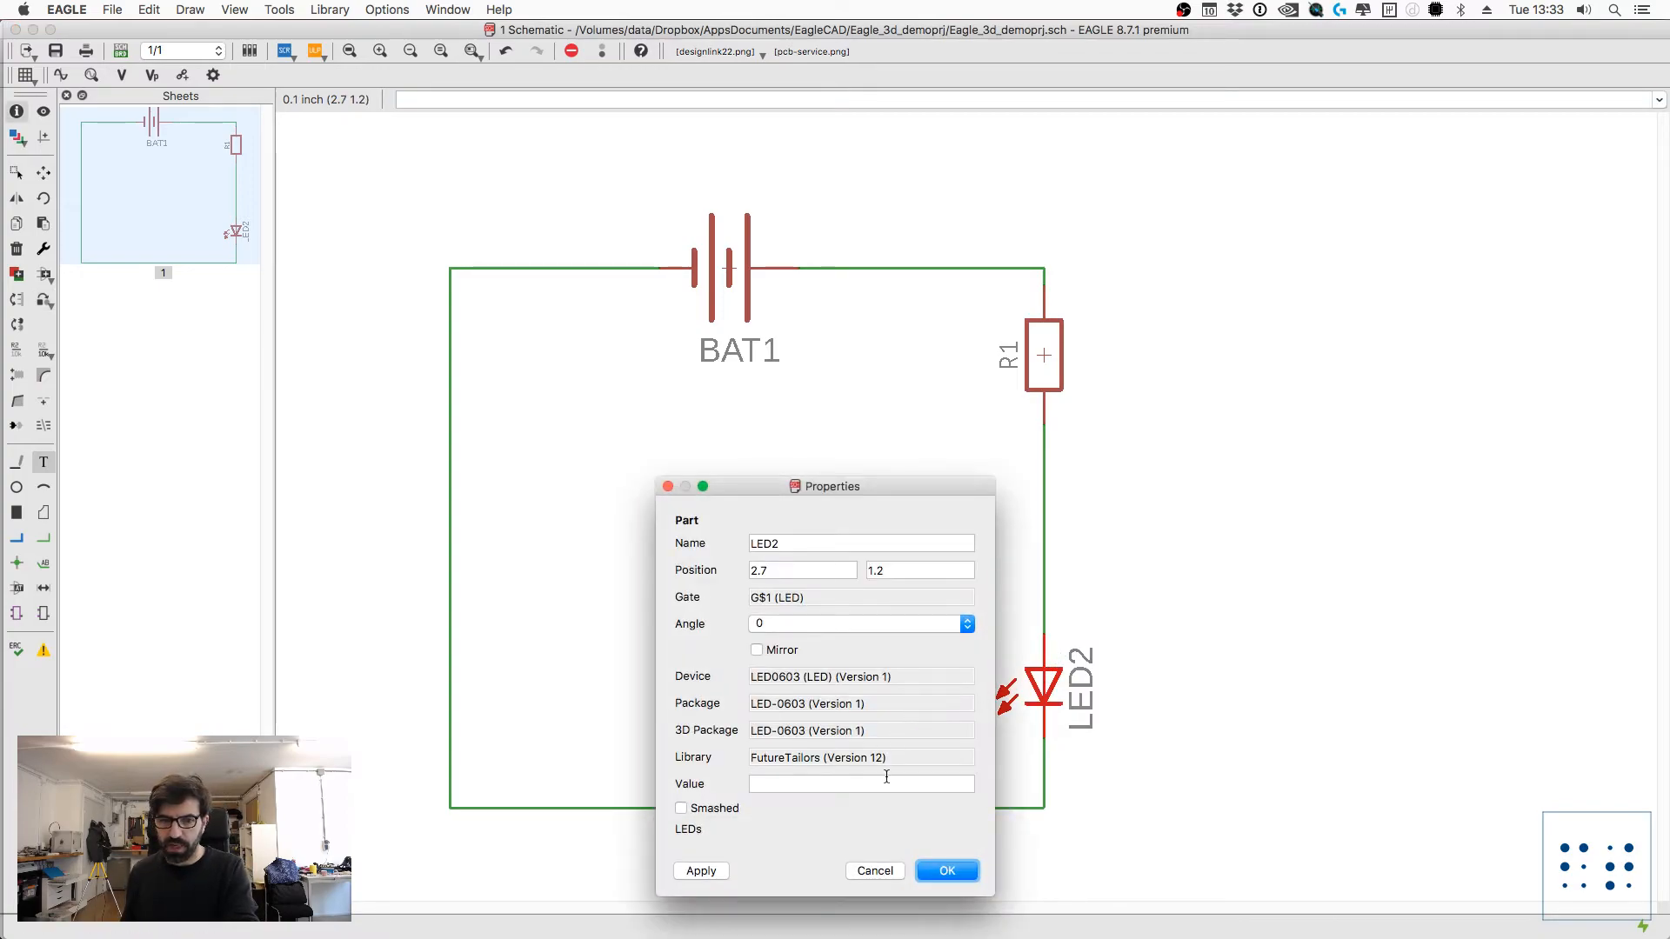
key(Escape)
Step: Restart the Replace command, check the FutureTailors library entry, and pick its LED0603 variant again as the replacement for LED2
text(replace)
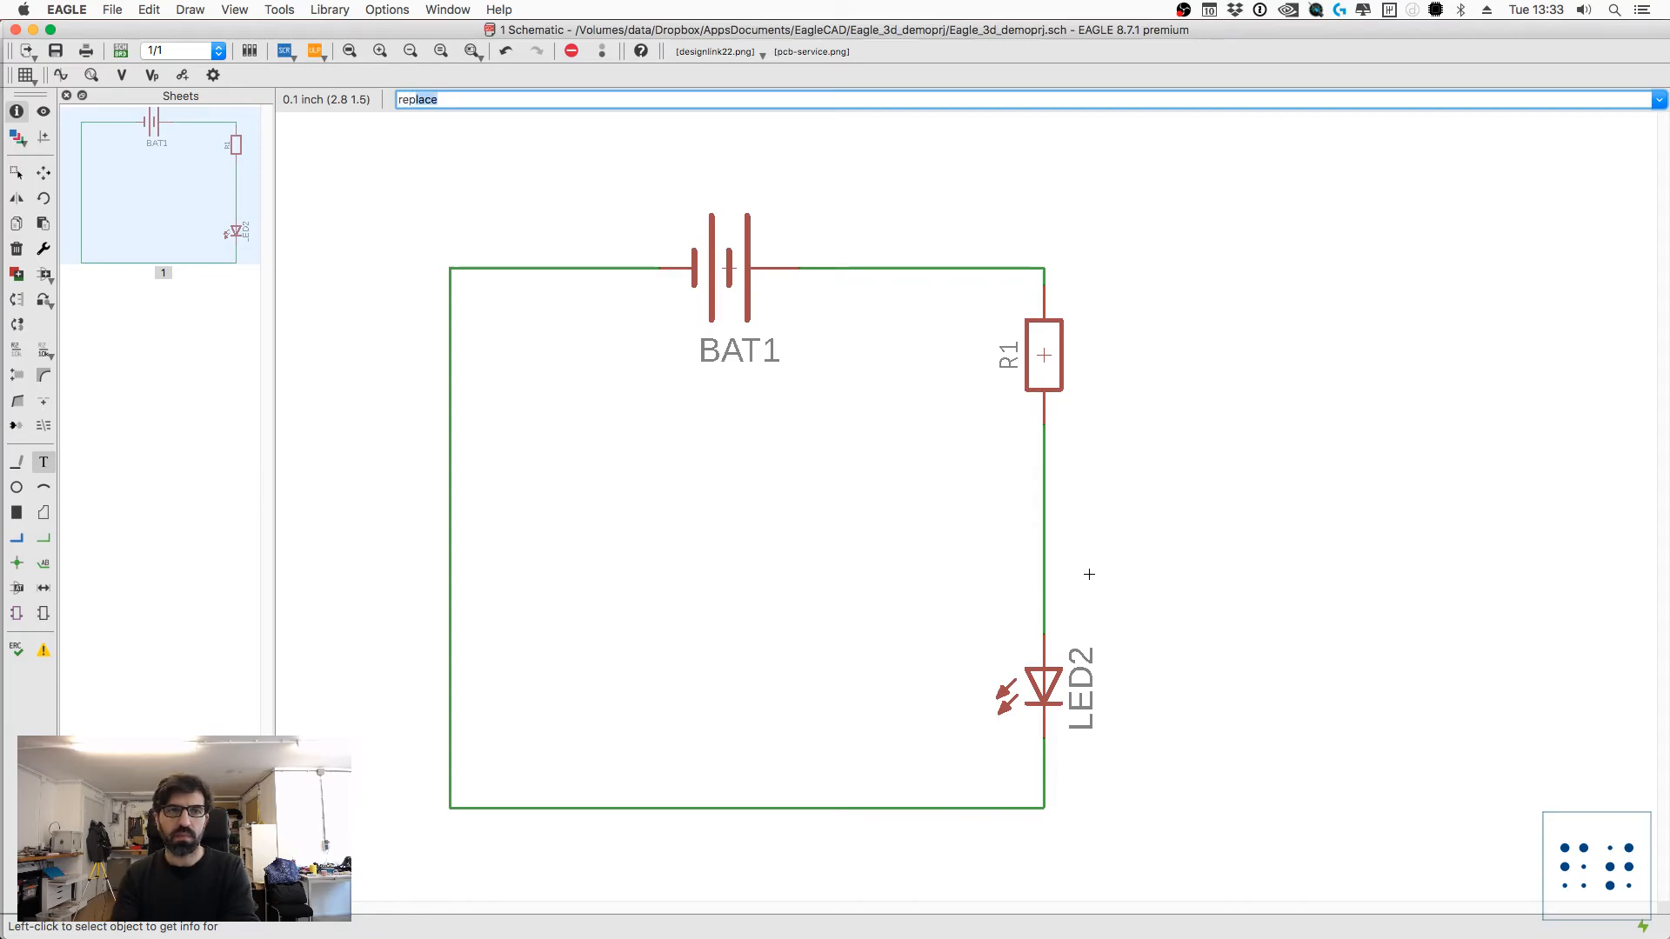
key(Return)
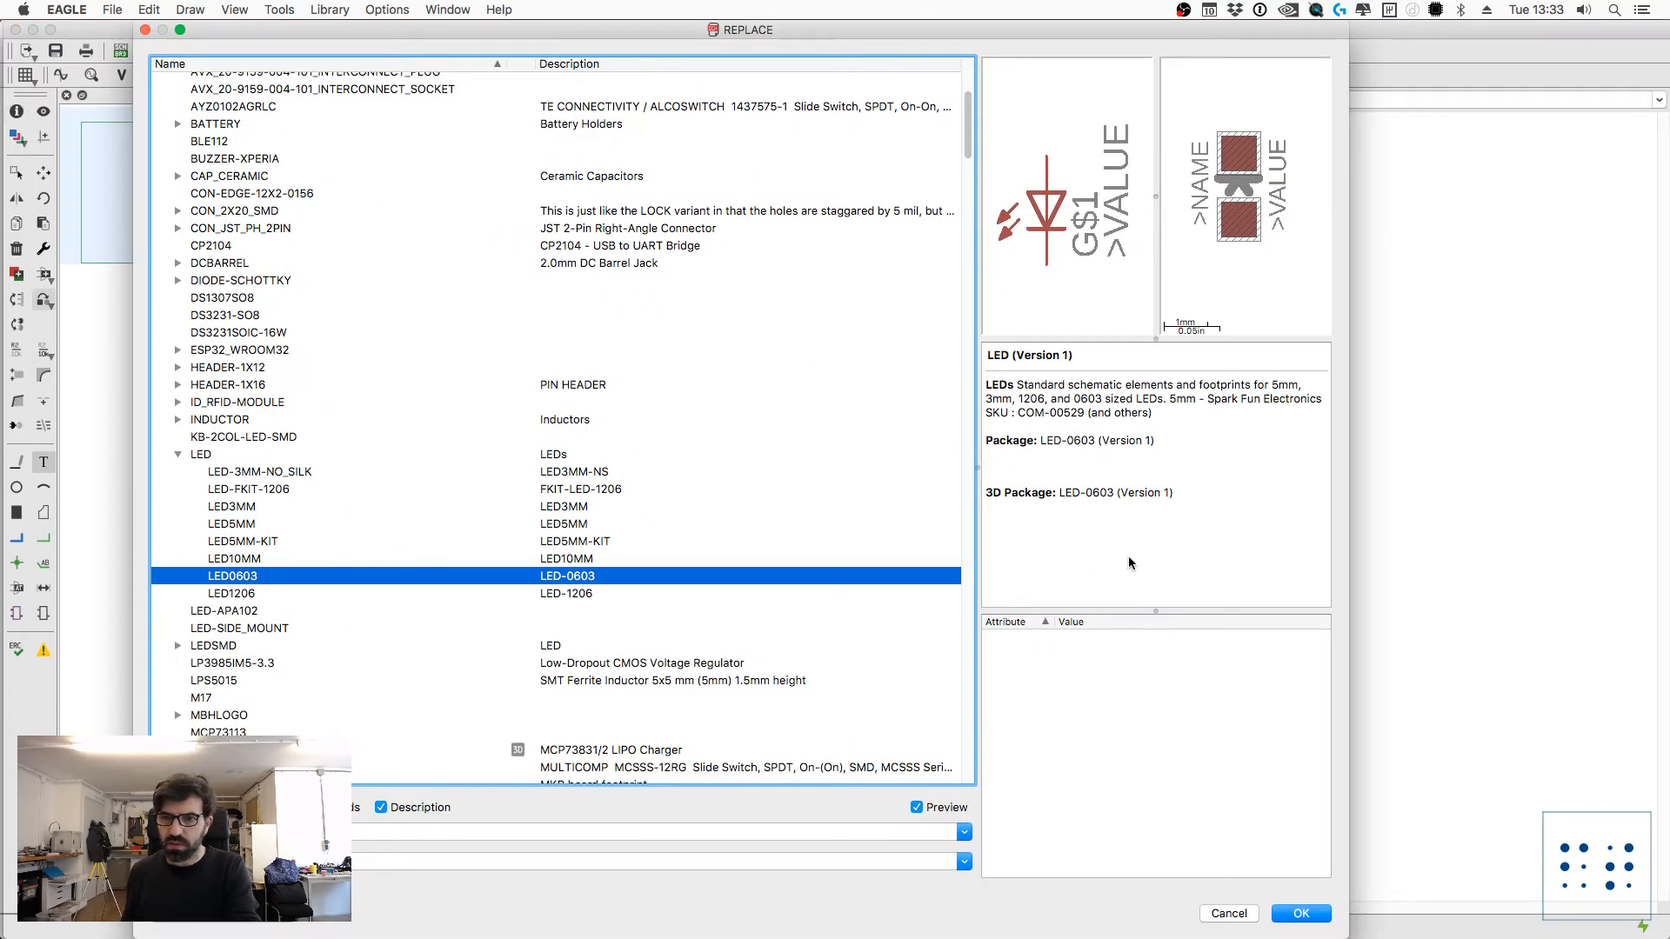
scroll(519, 550, up, 10)
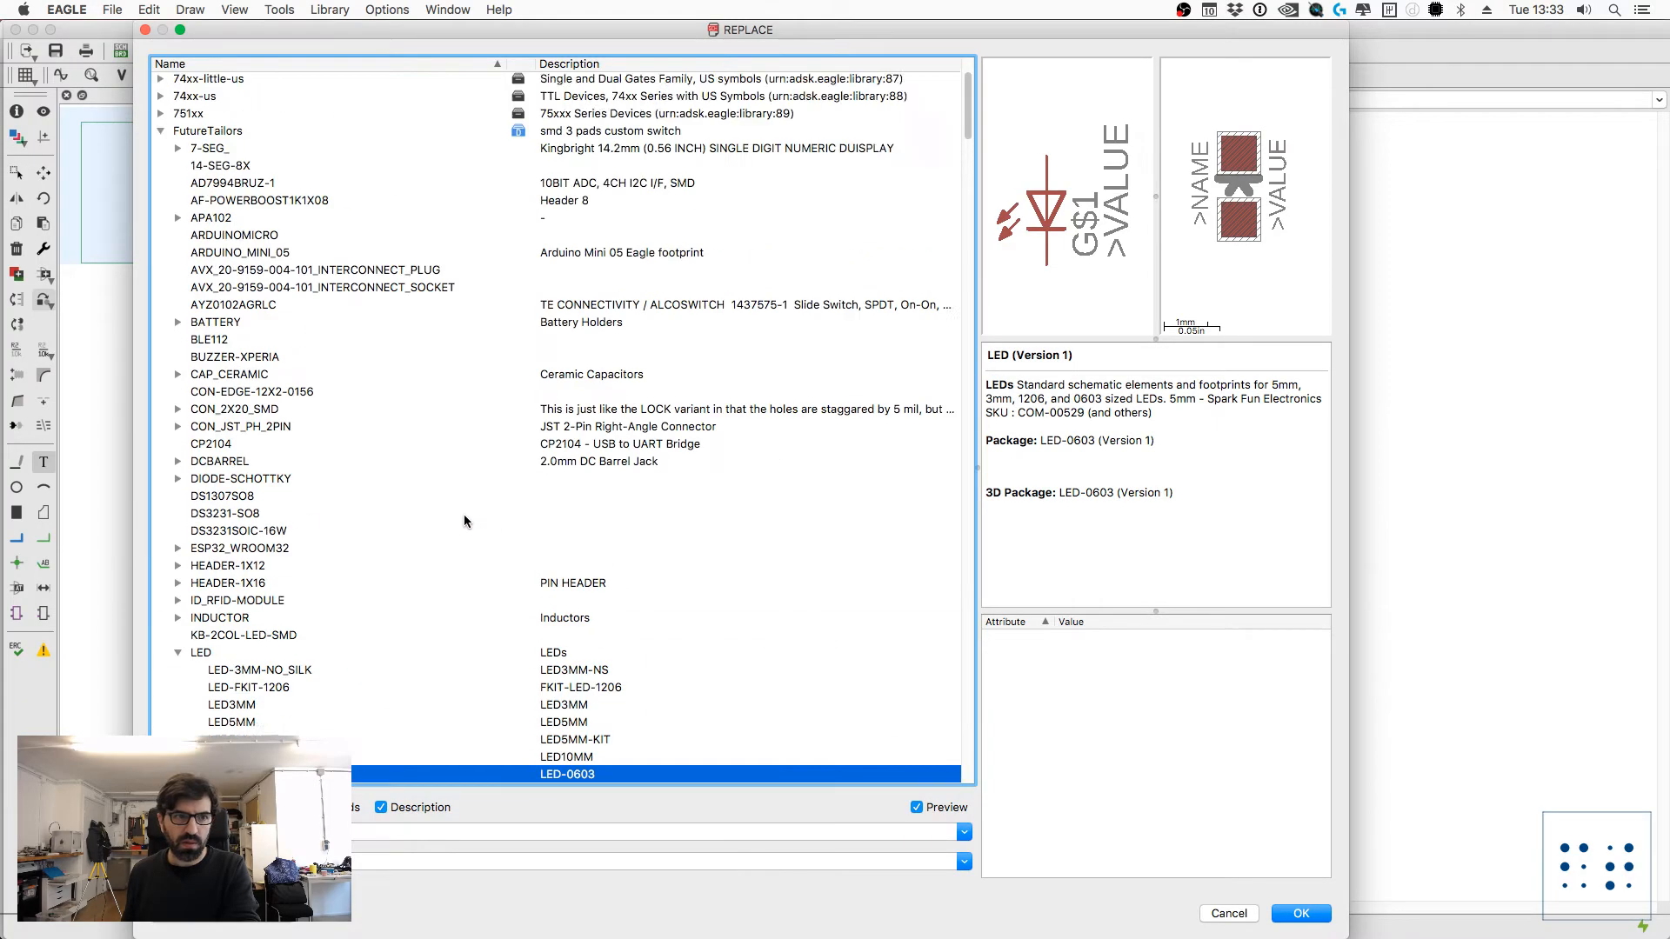
click(512, 274)
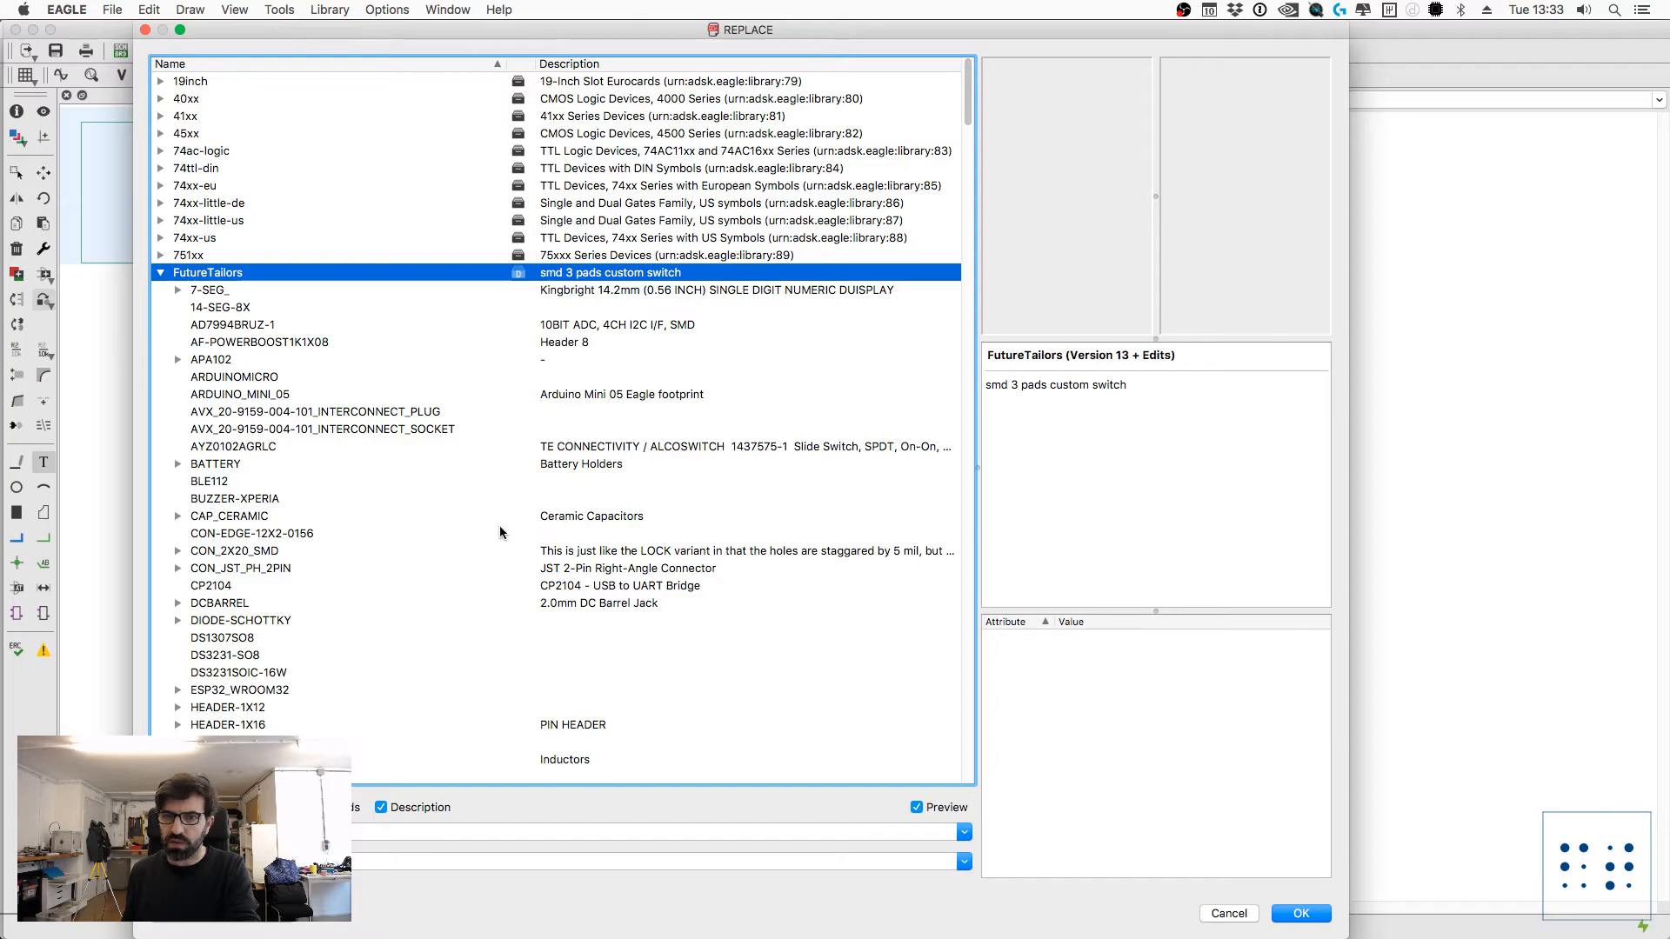
scroll(490, 566, down, 15)
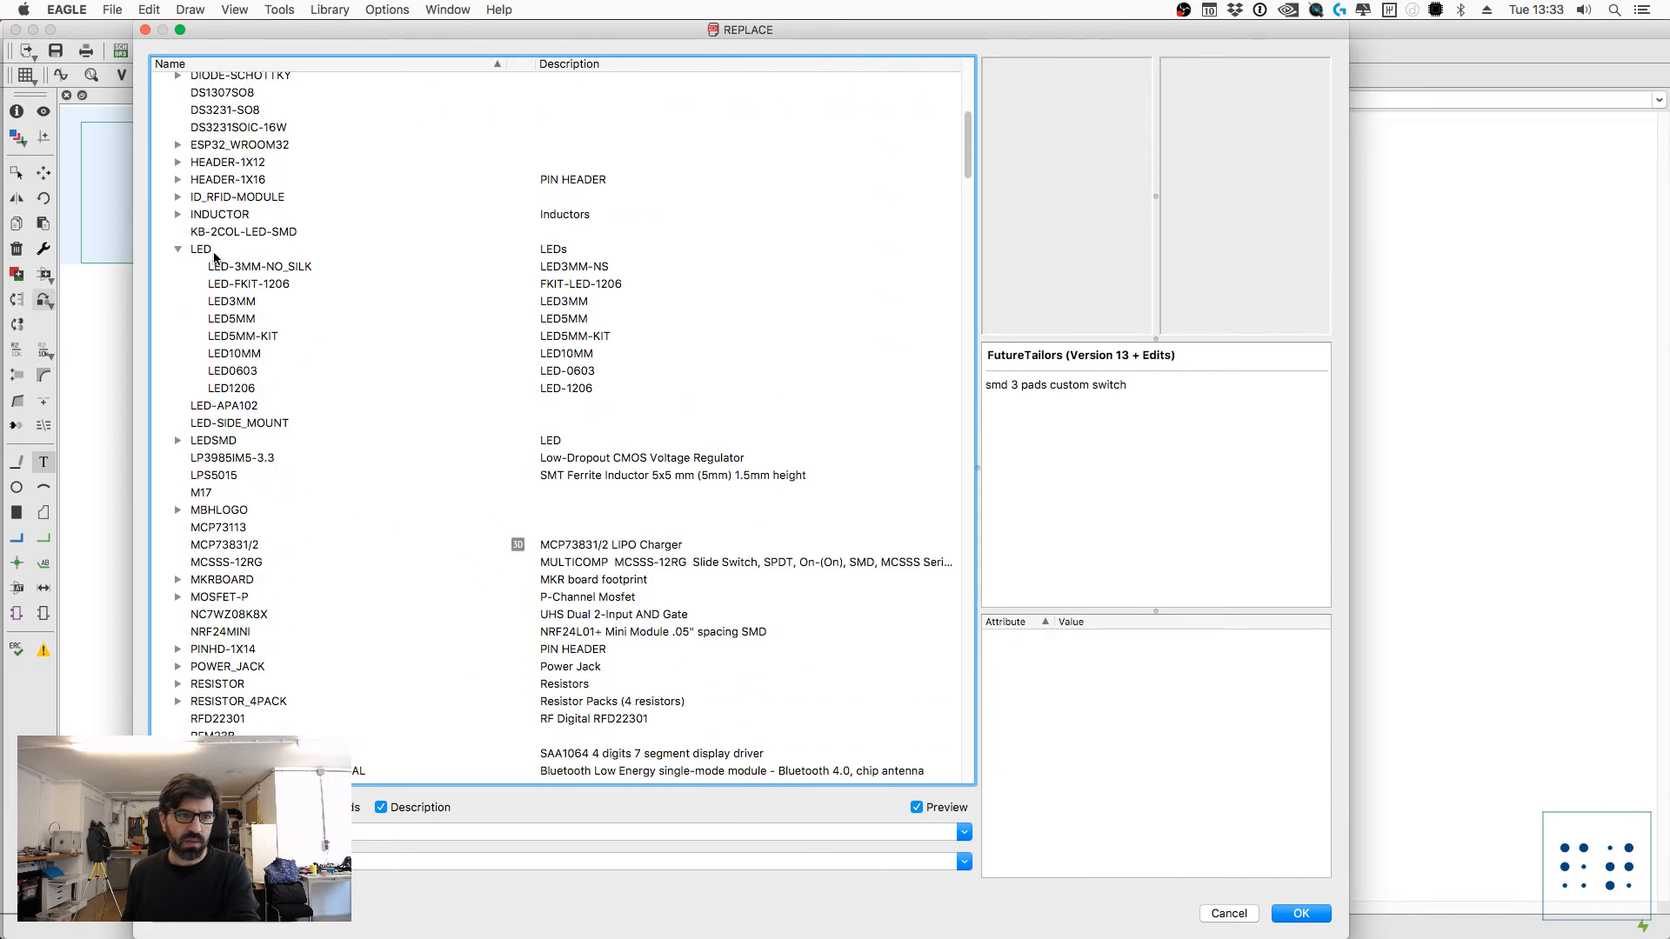
click(234, 372)
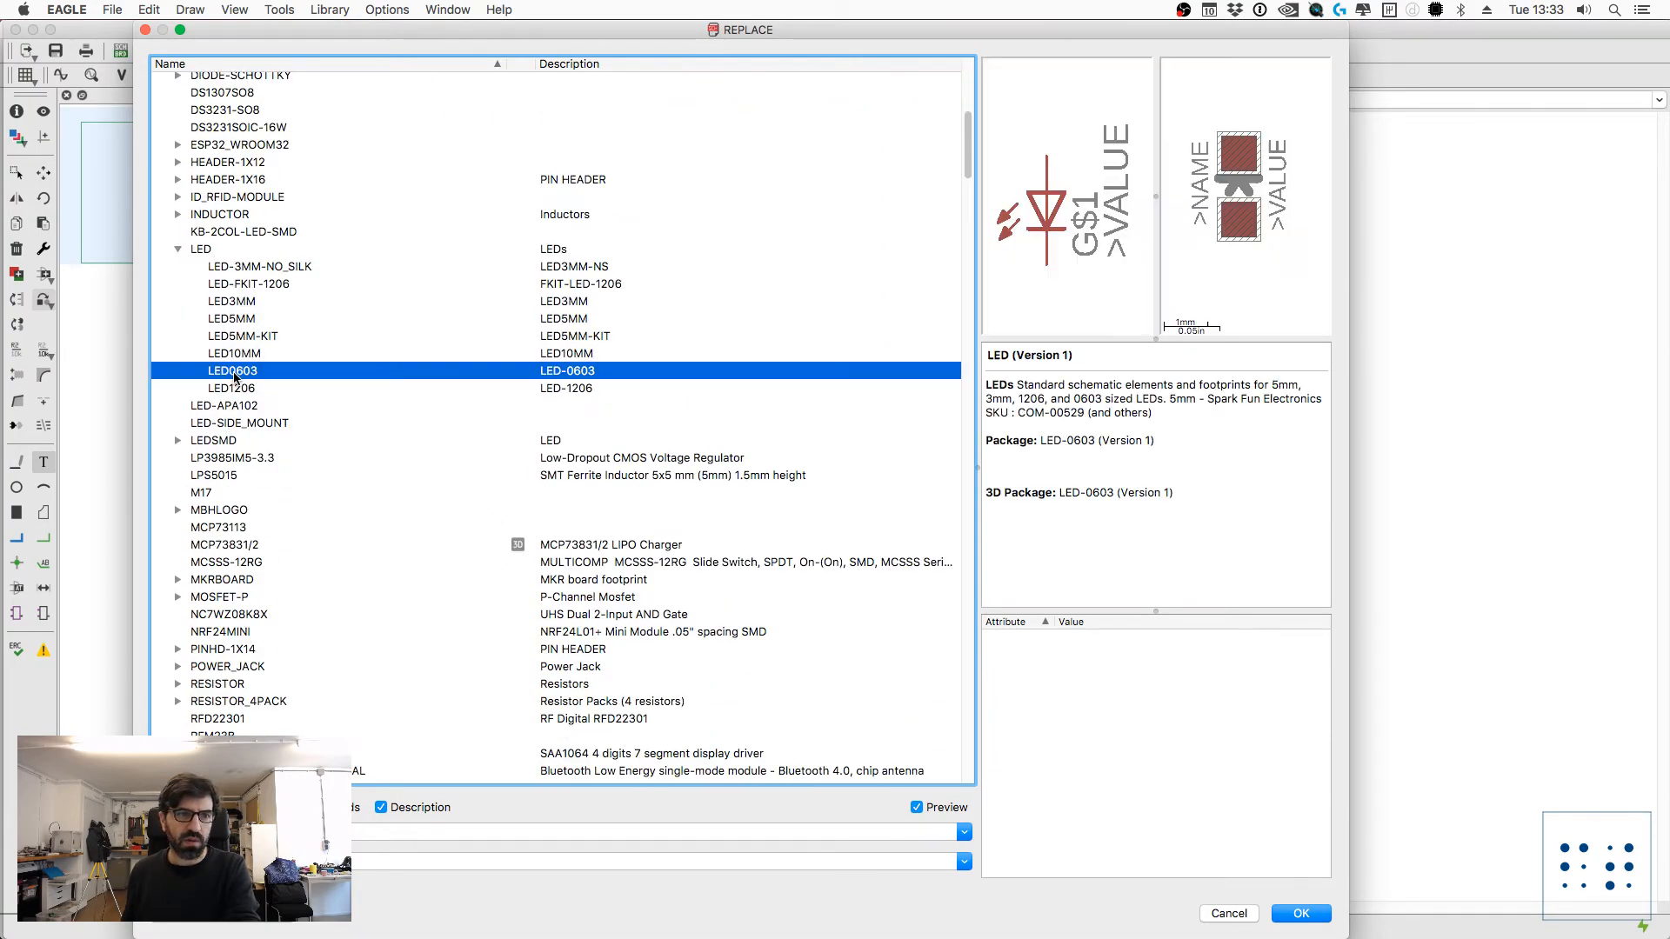
click(1300, 913)
scroll(1014, 693, up, 5)
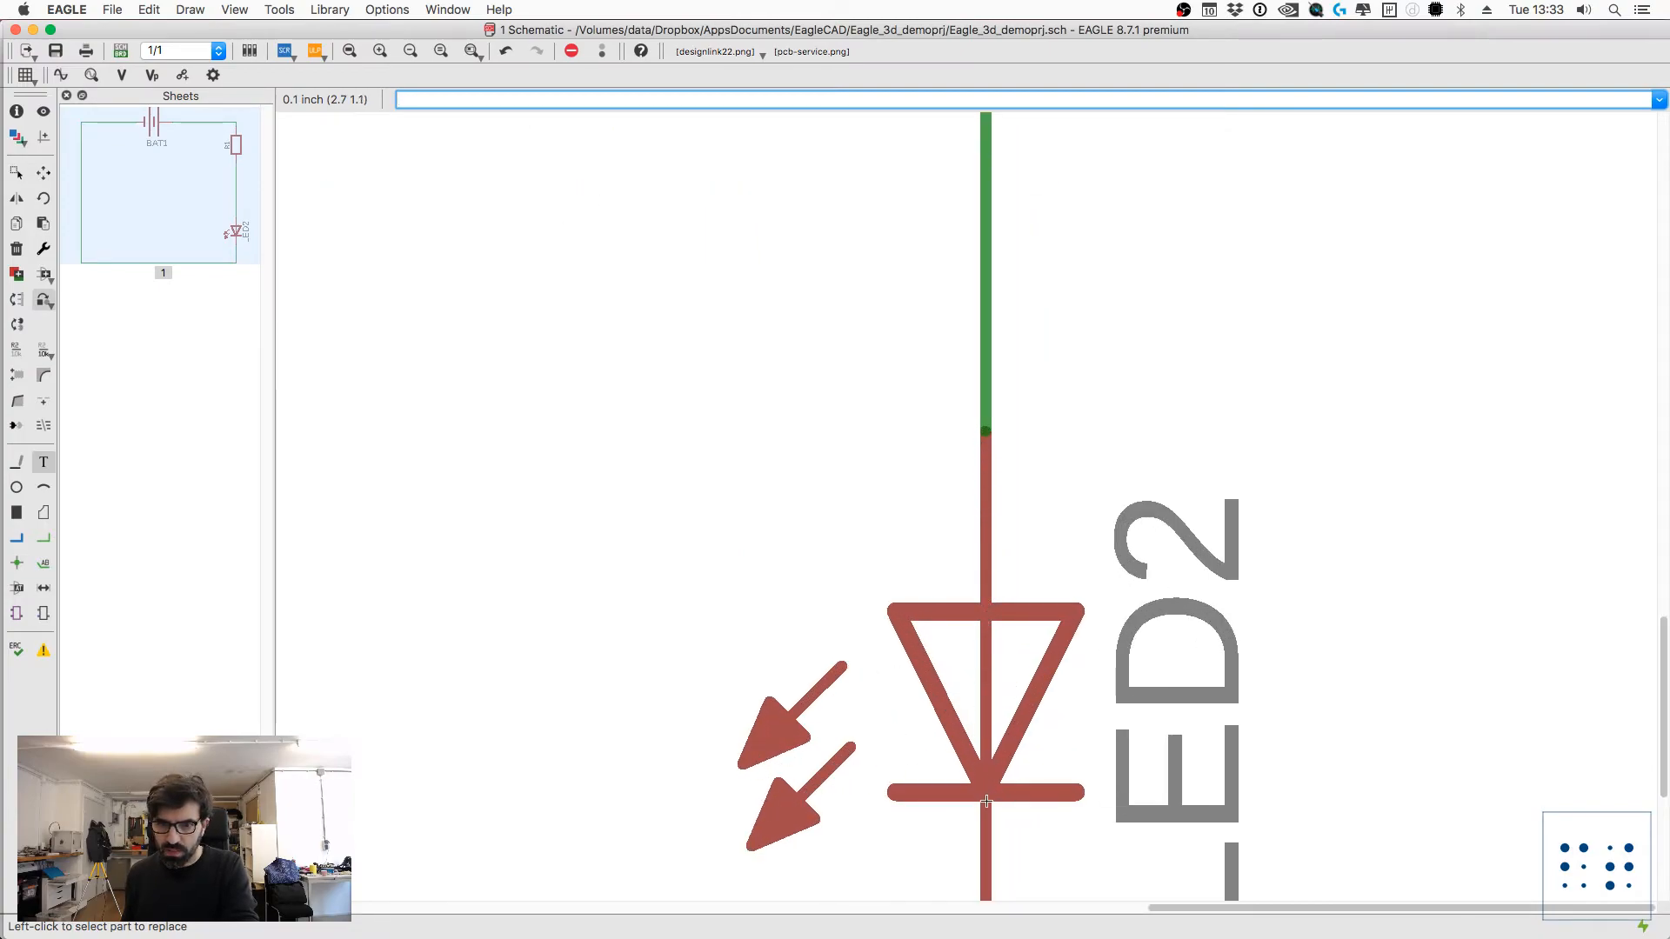
scroll(989, 766, down, 5)
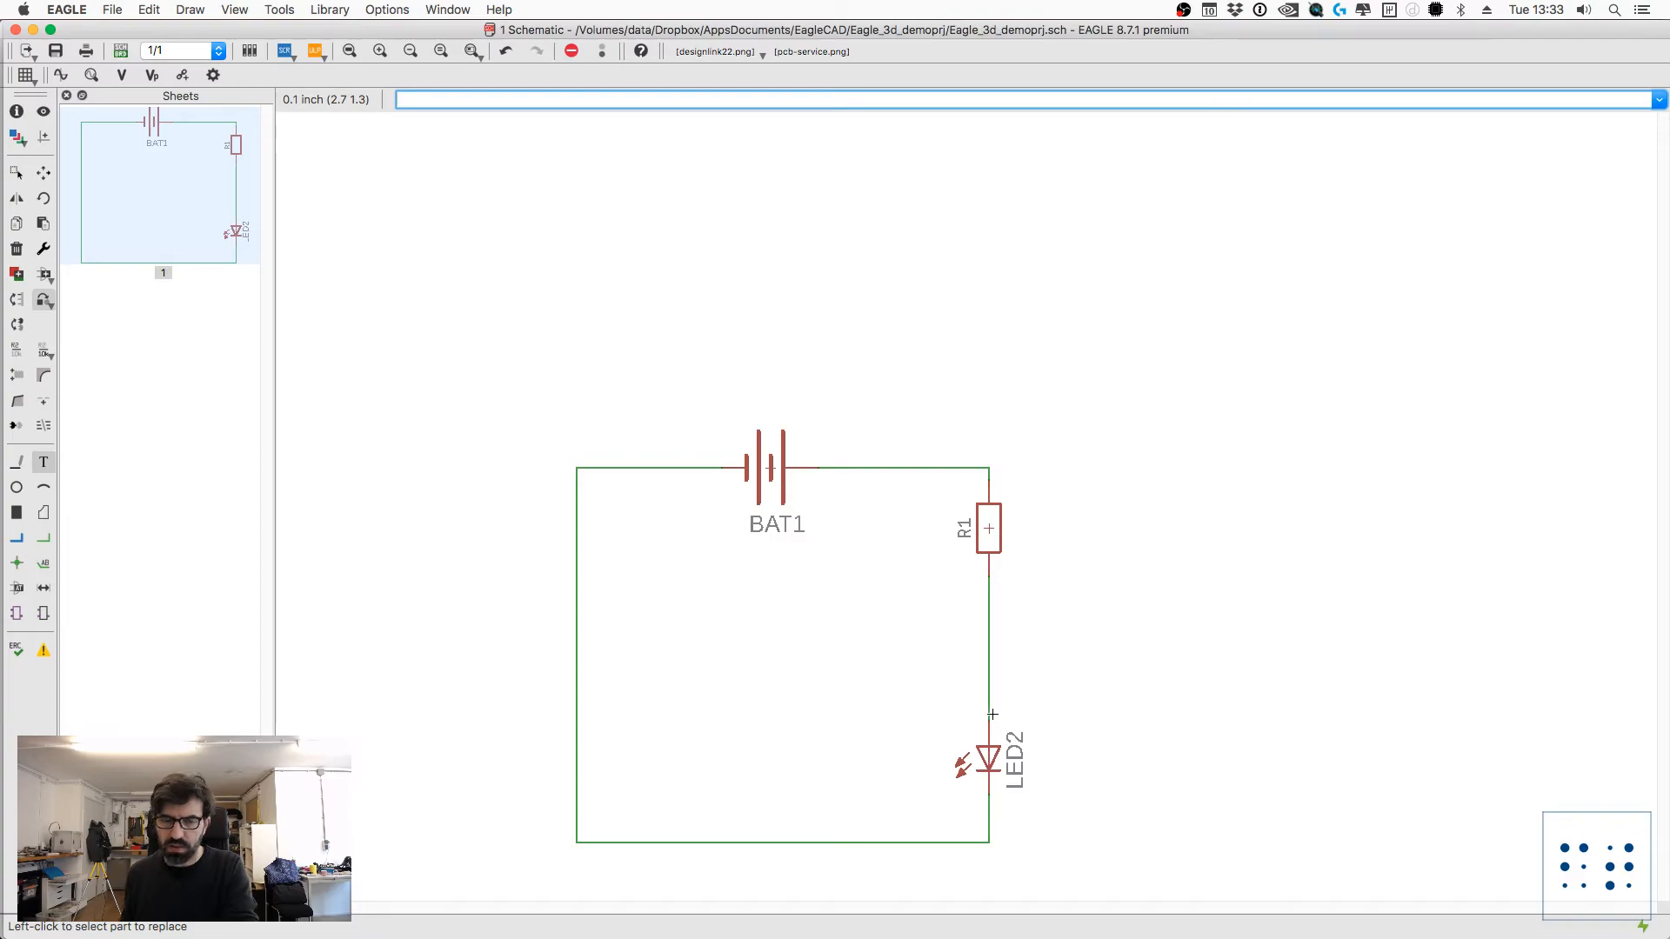
Step: Recheck LED2's package, 3D package and library versions in its properties
text(info)
key(Return)
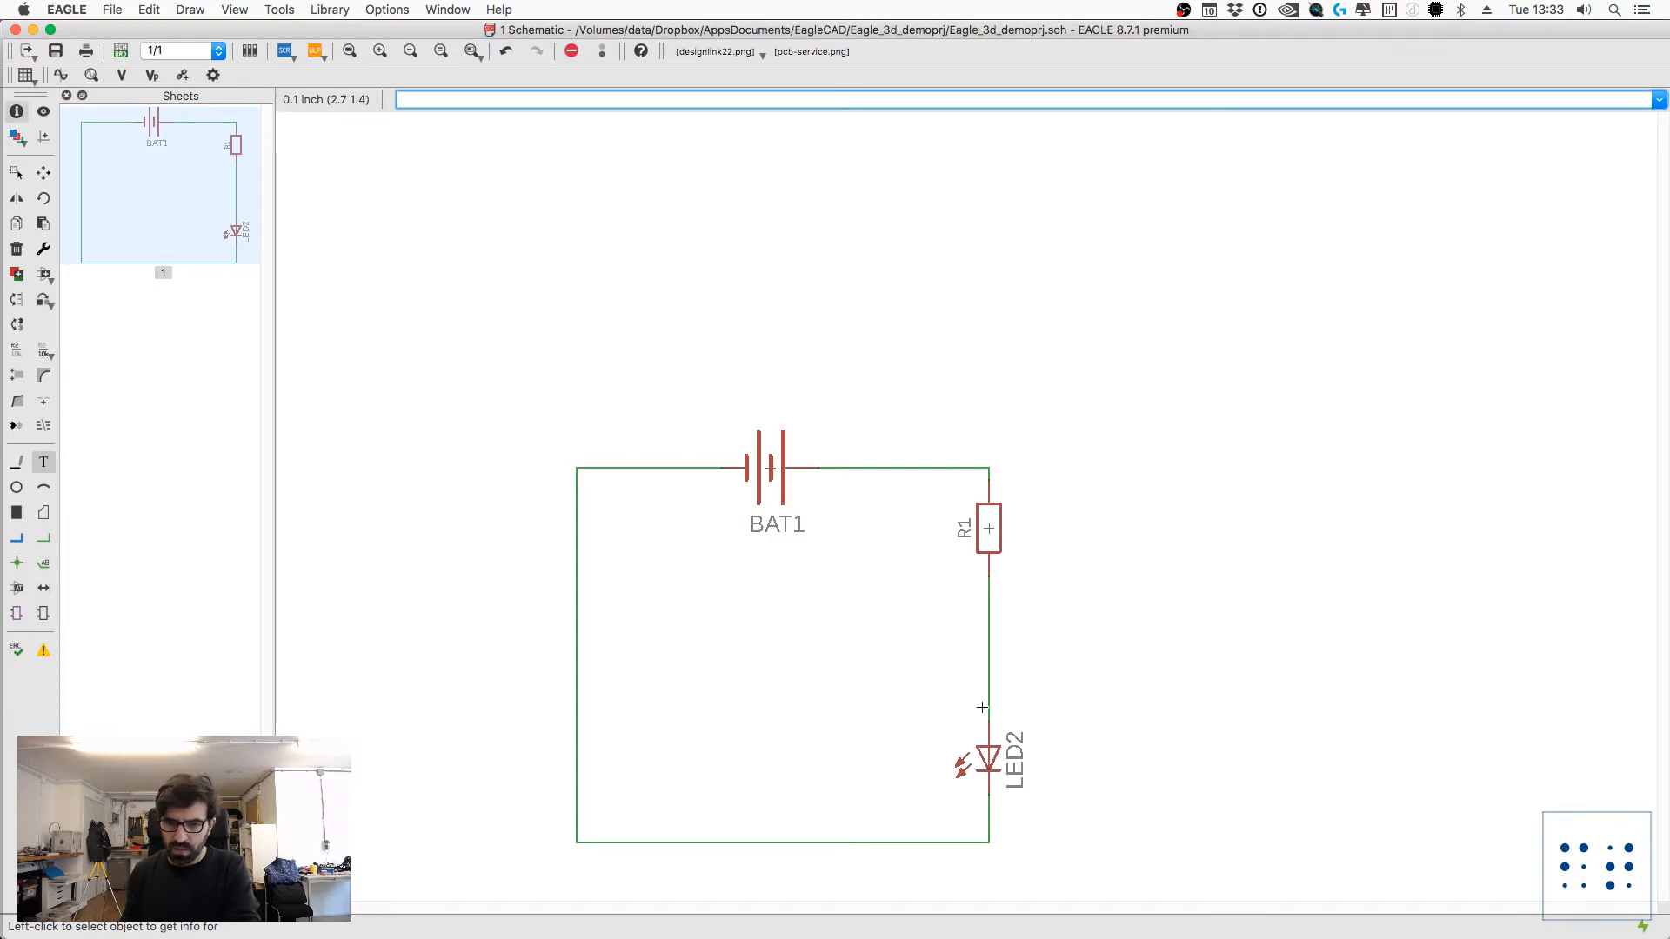
click(991, 764)
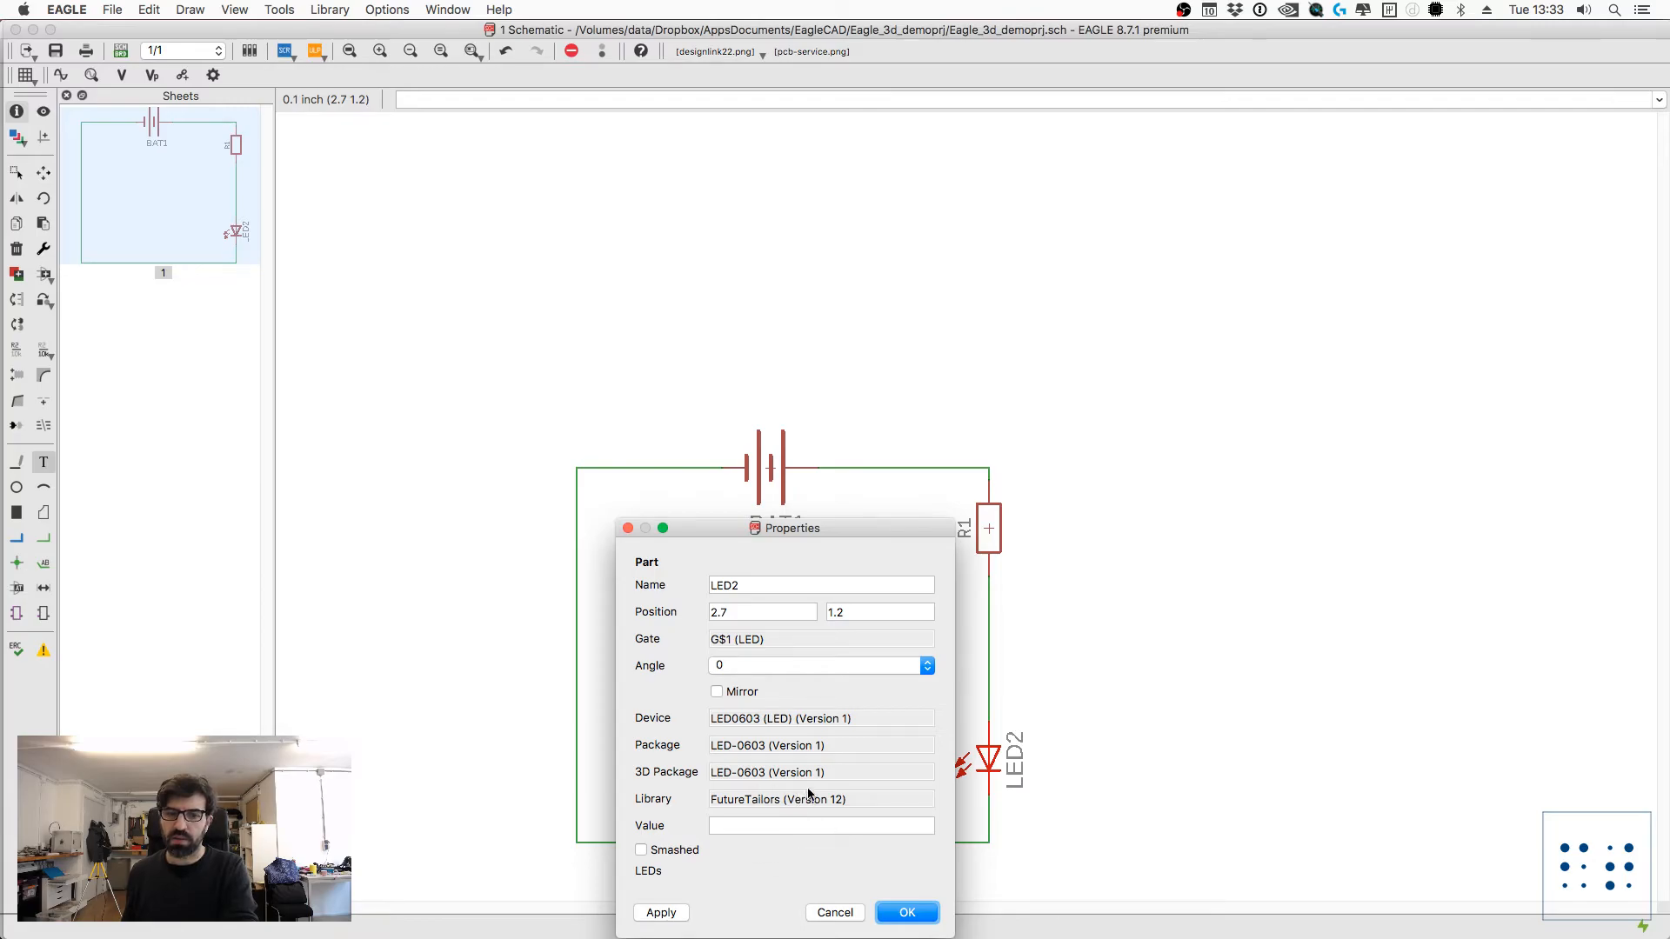
key(Escape)
Step: Add a new LED0603 from the FutureTailors library beside the circuit, just outside the wire between R1 and LED2
text(add)
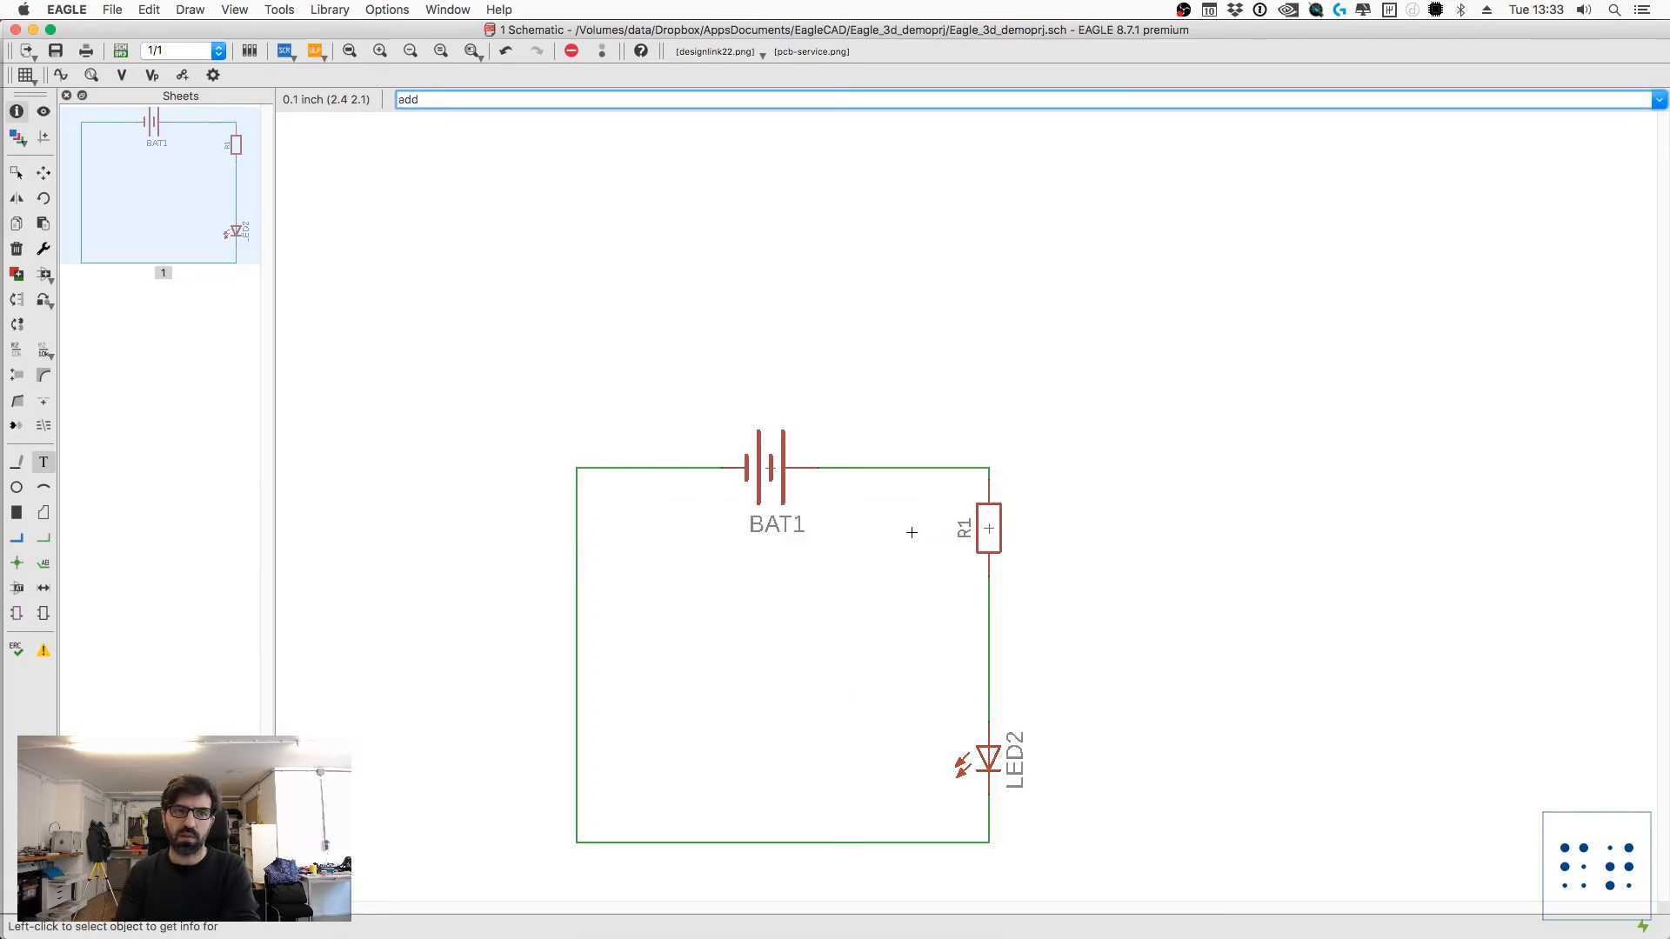
key(Return)
double_click(229, 371)
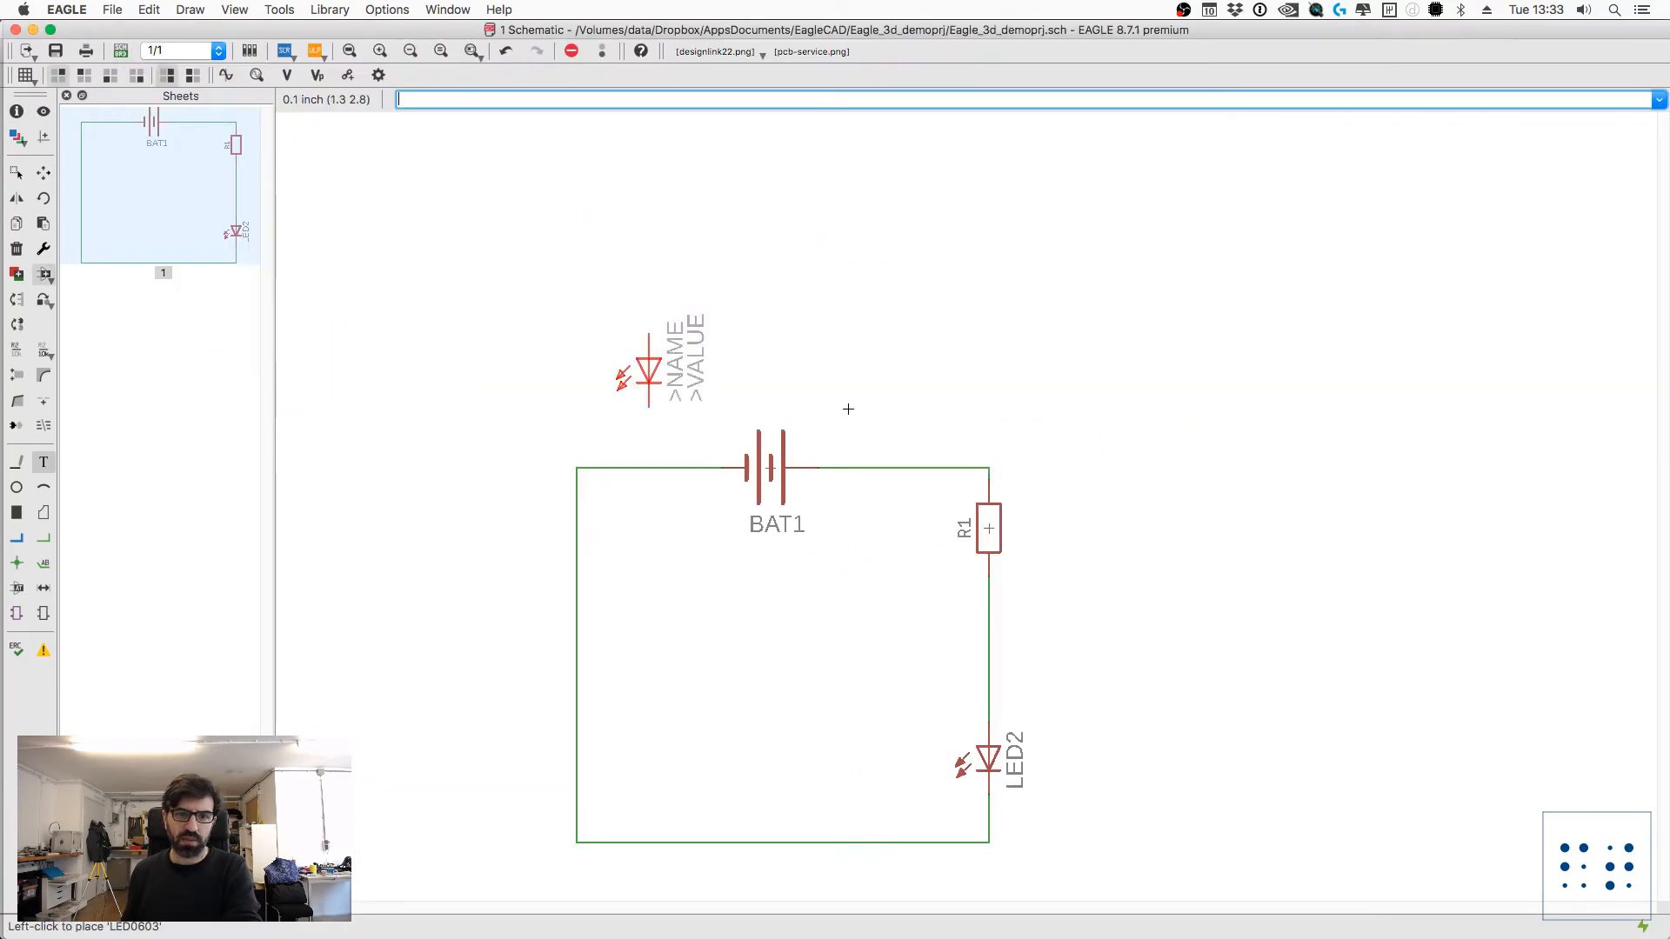
click(1057, 652)
Step: Inspect the properties of the newly placed LED1 to check its 3D package and library versions
text(info)
key(Return)
click(1060, 652)
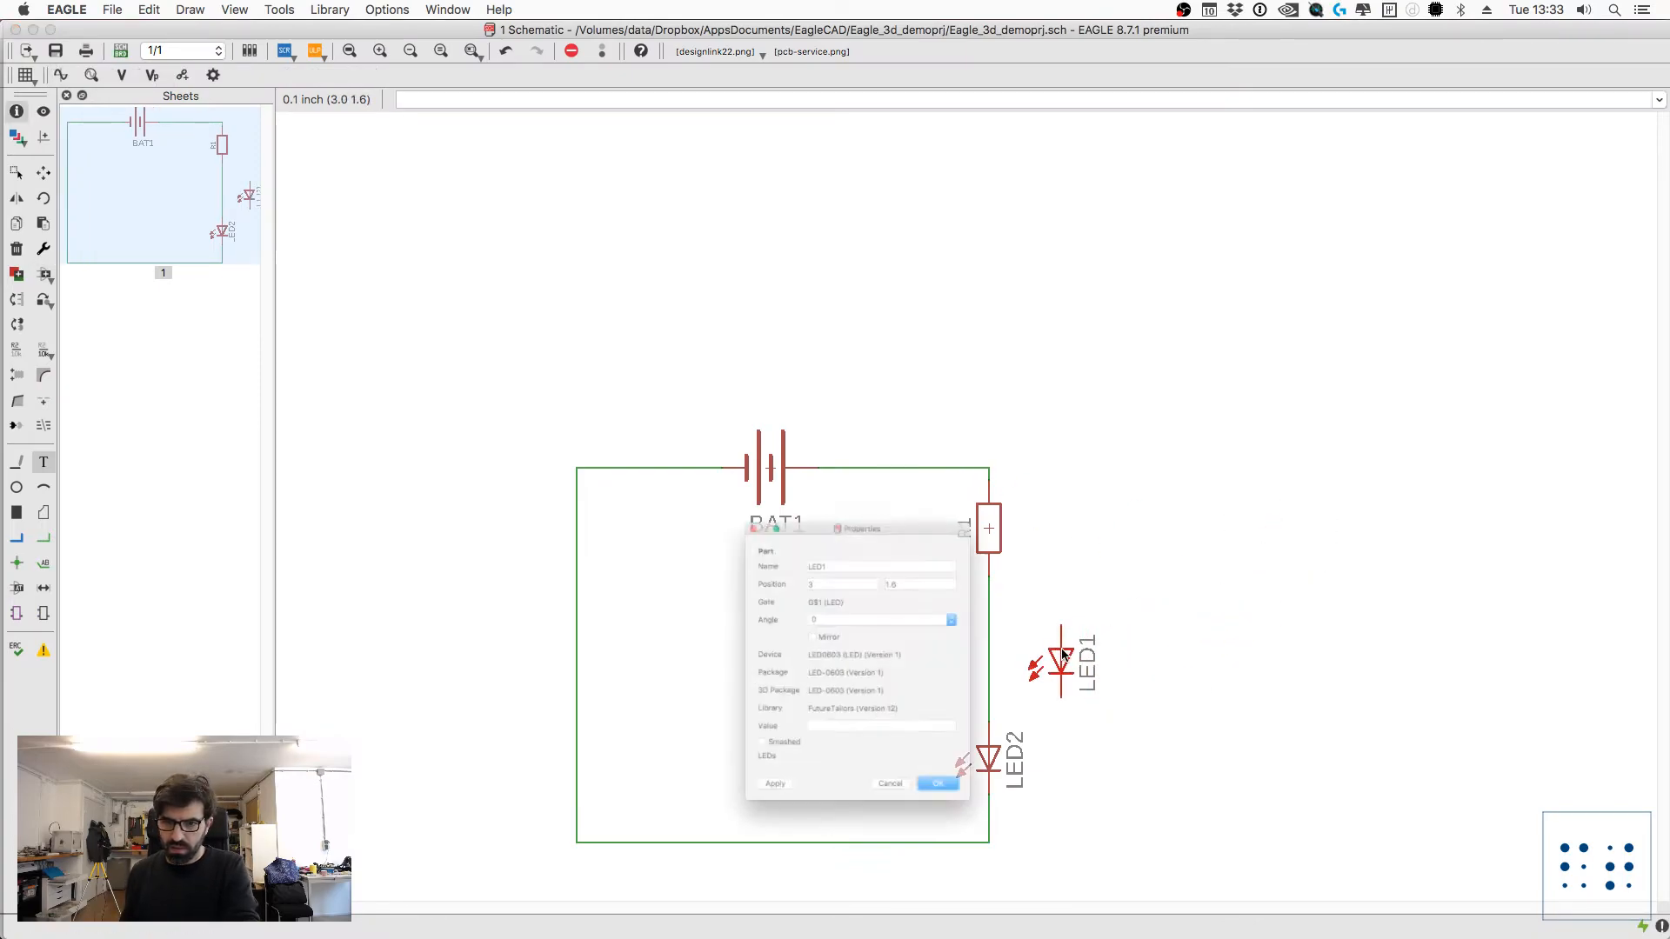
key(Escape)
Step: Save the design and update all of its libraries
key(super+s)
click(329, 10)
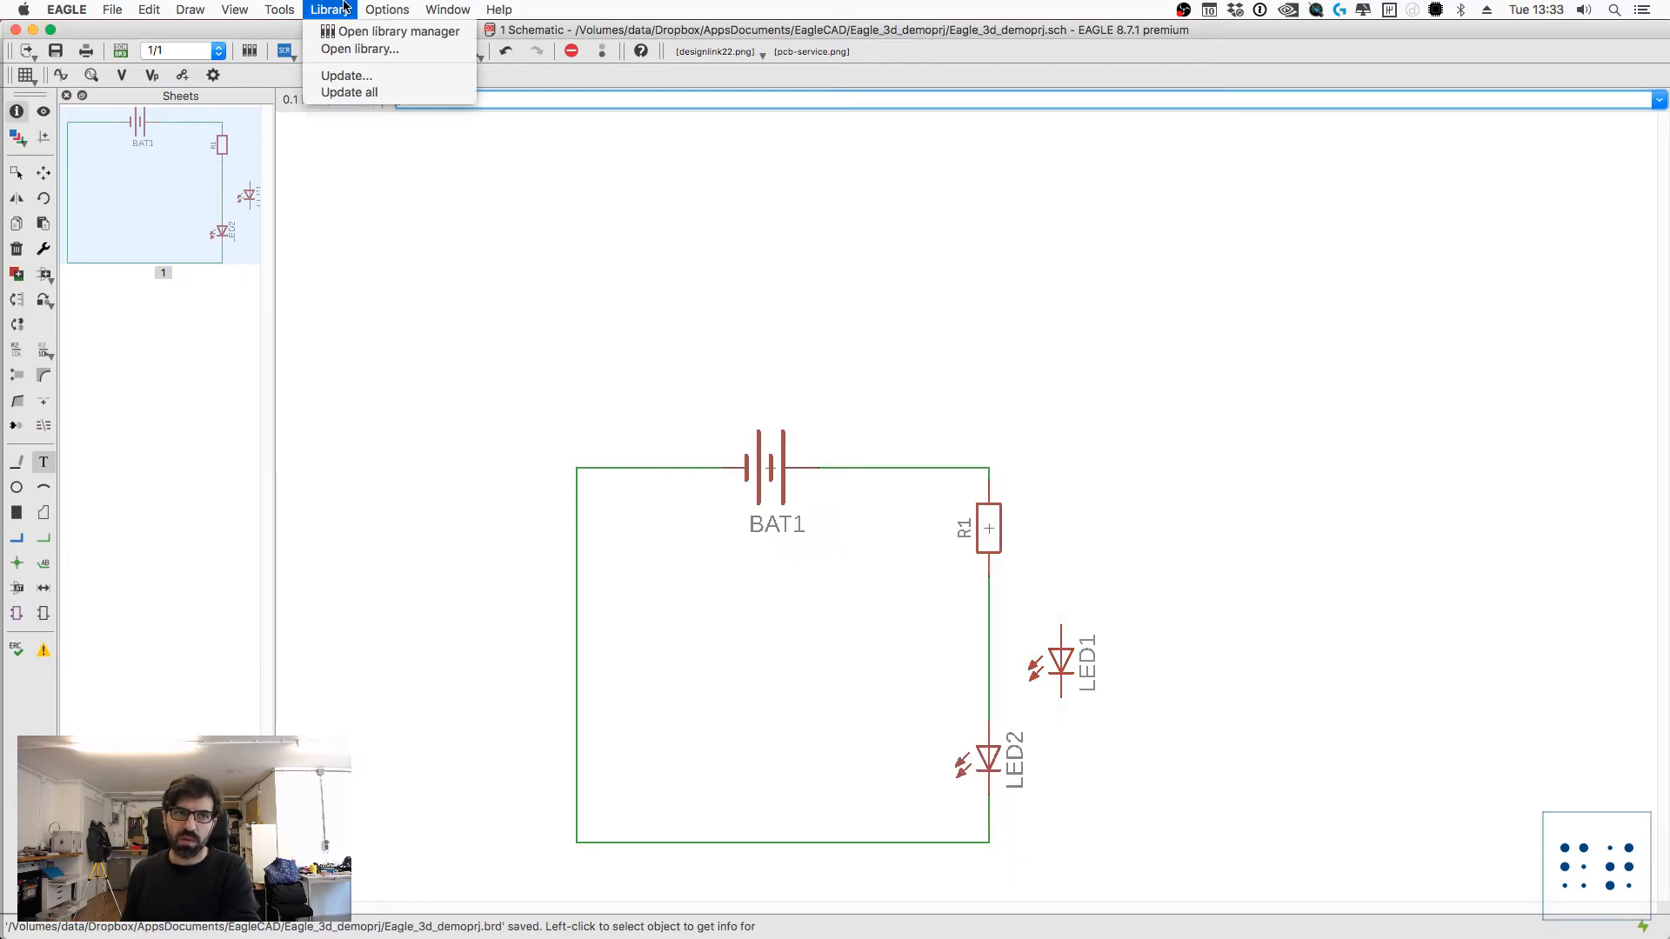
click(351, 92)
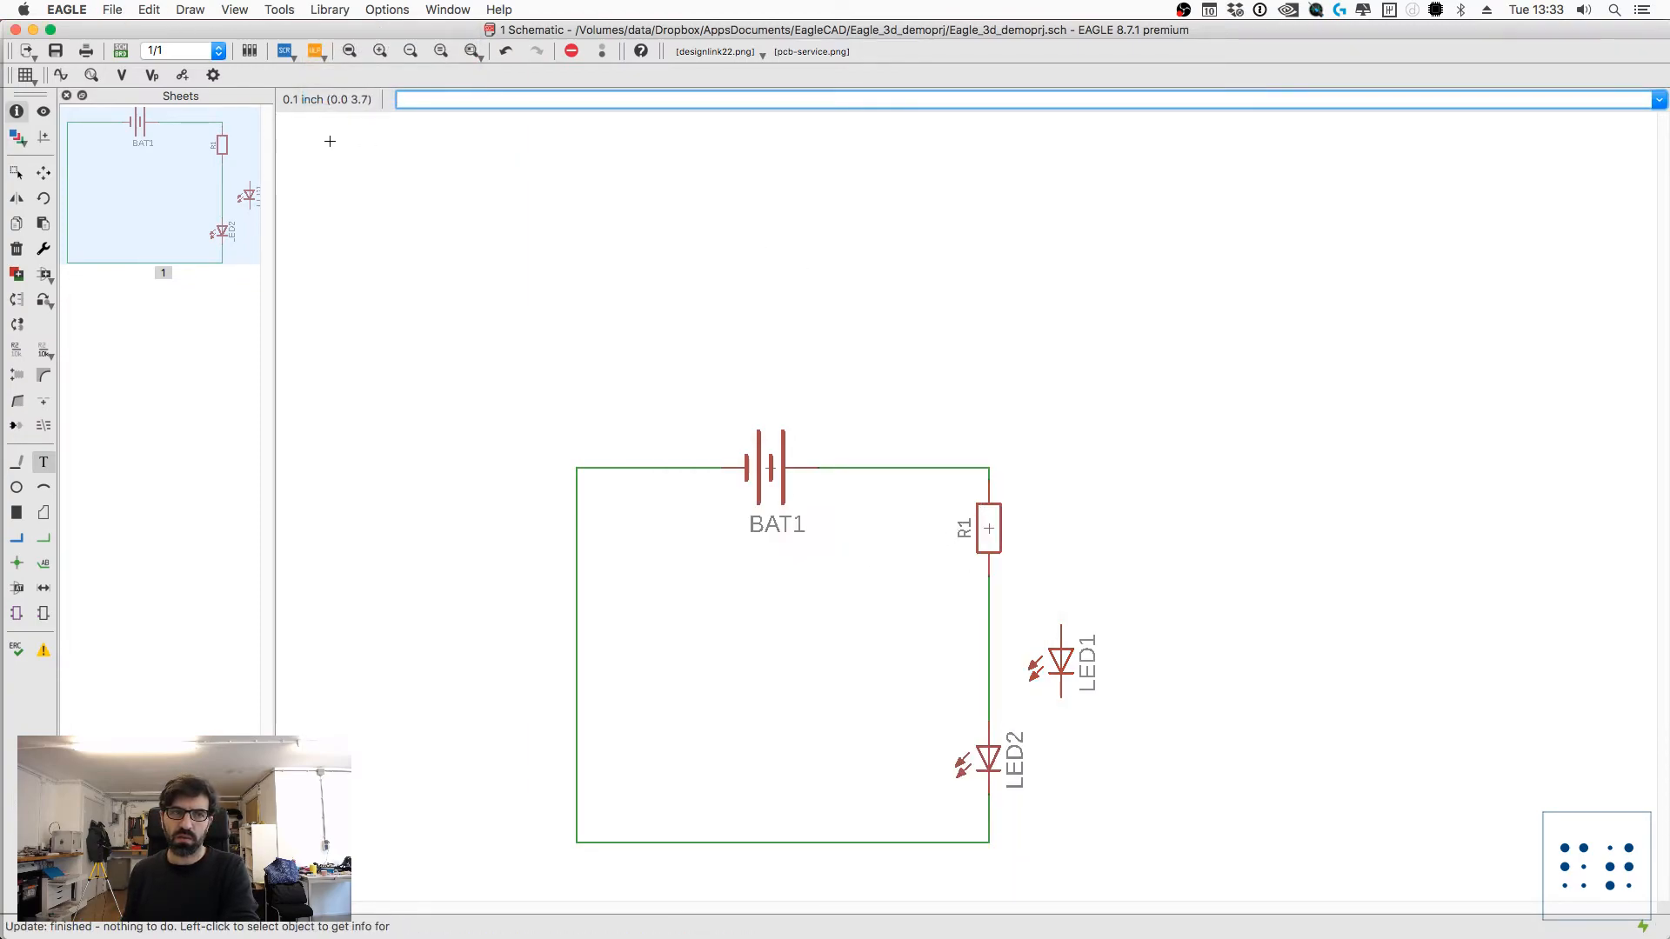
click(329, 9)
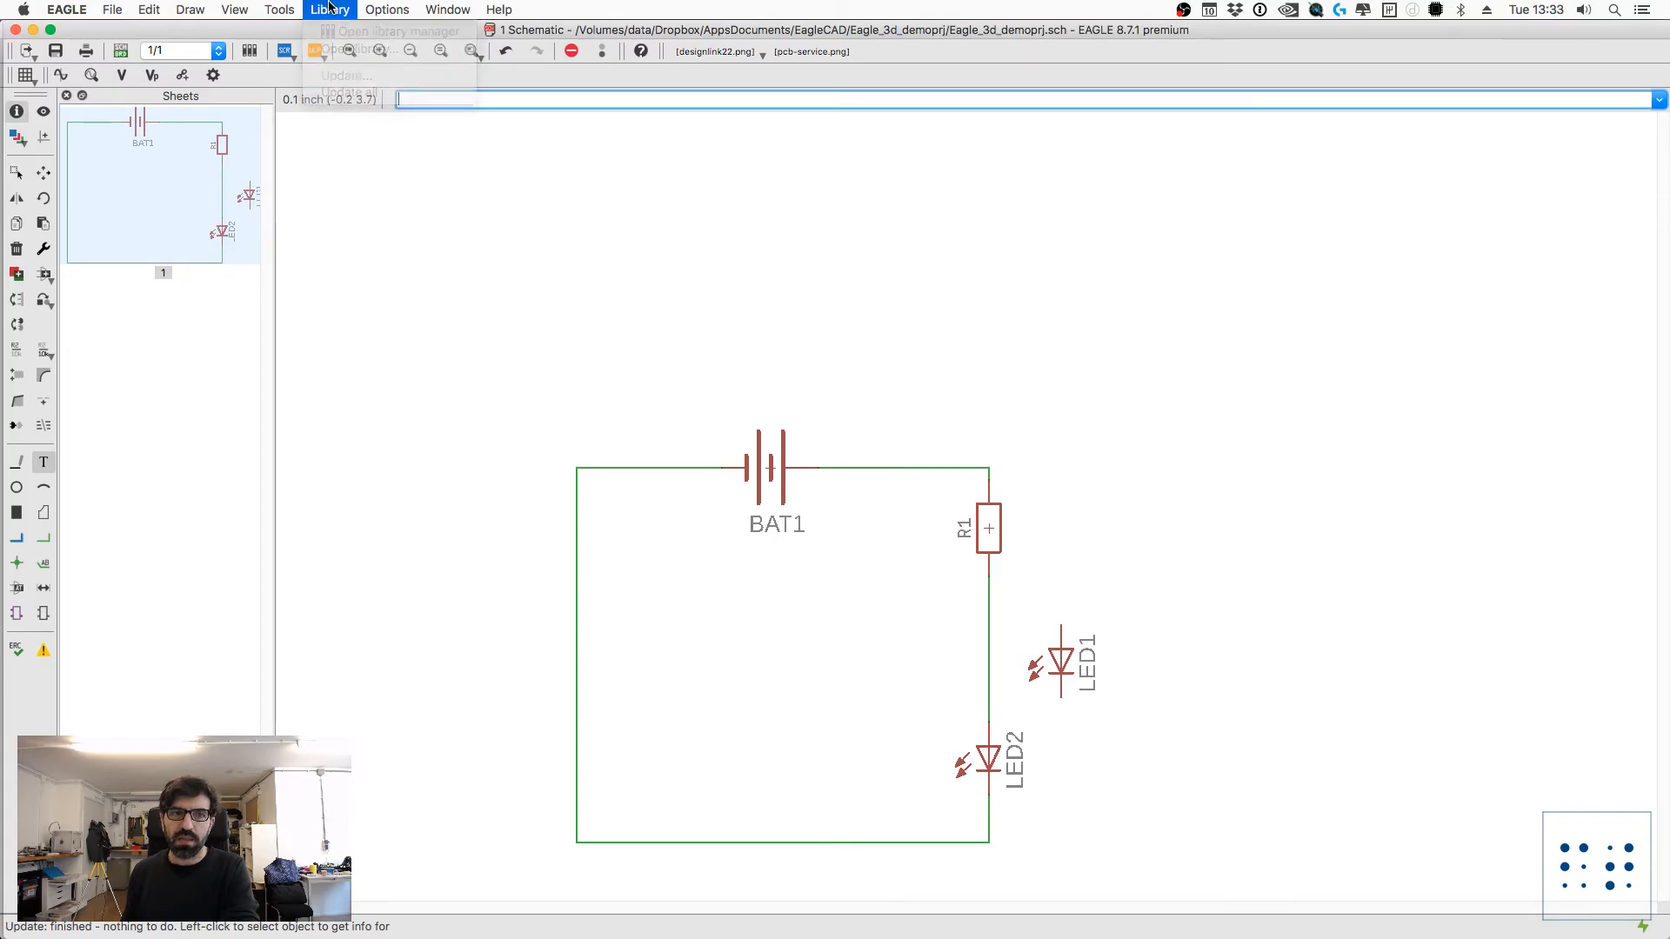
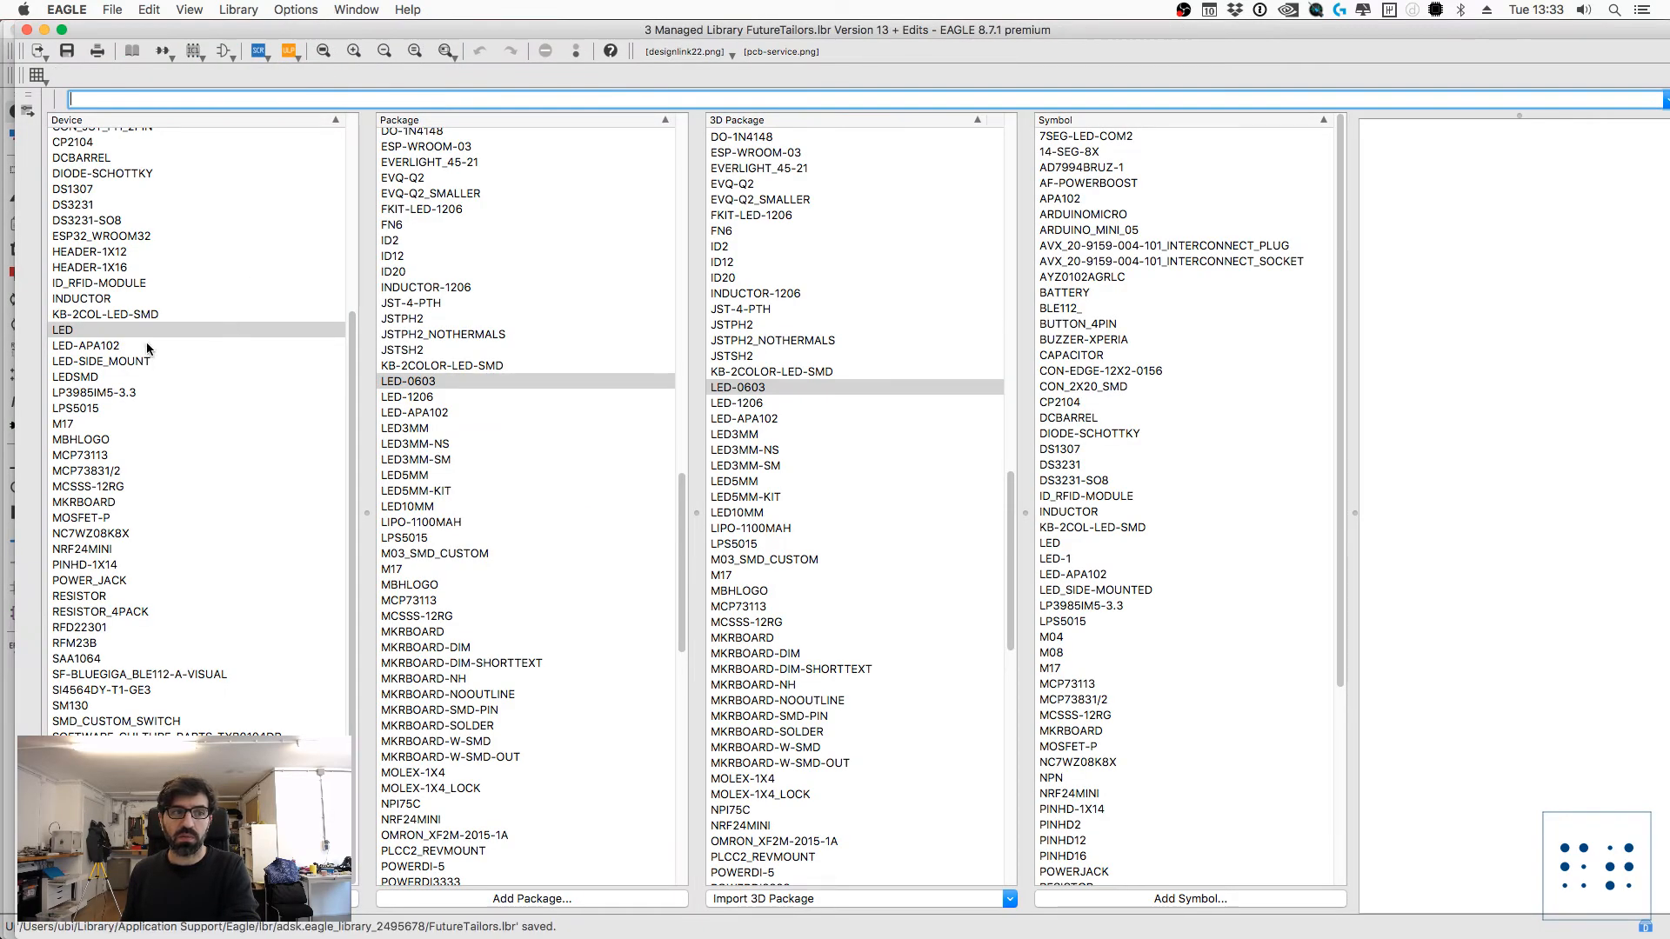
Step: Save the edited FutureTailors library and close its editor to return to the schematic
click(80, 56)
click(27, 31)
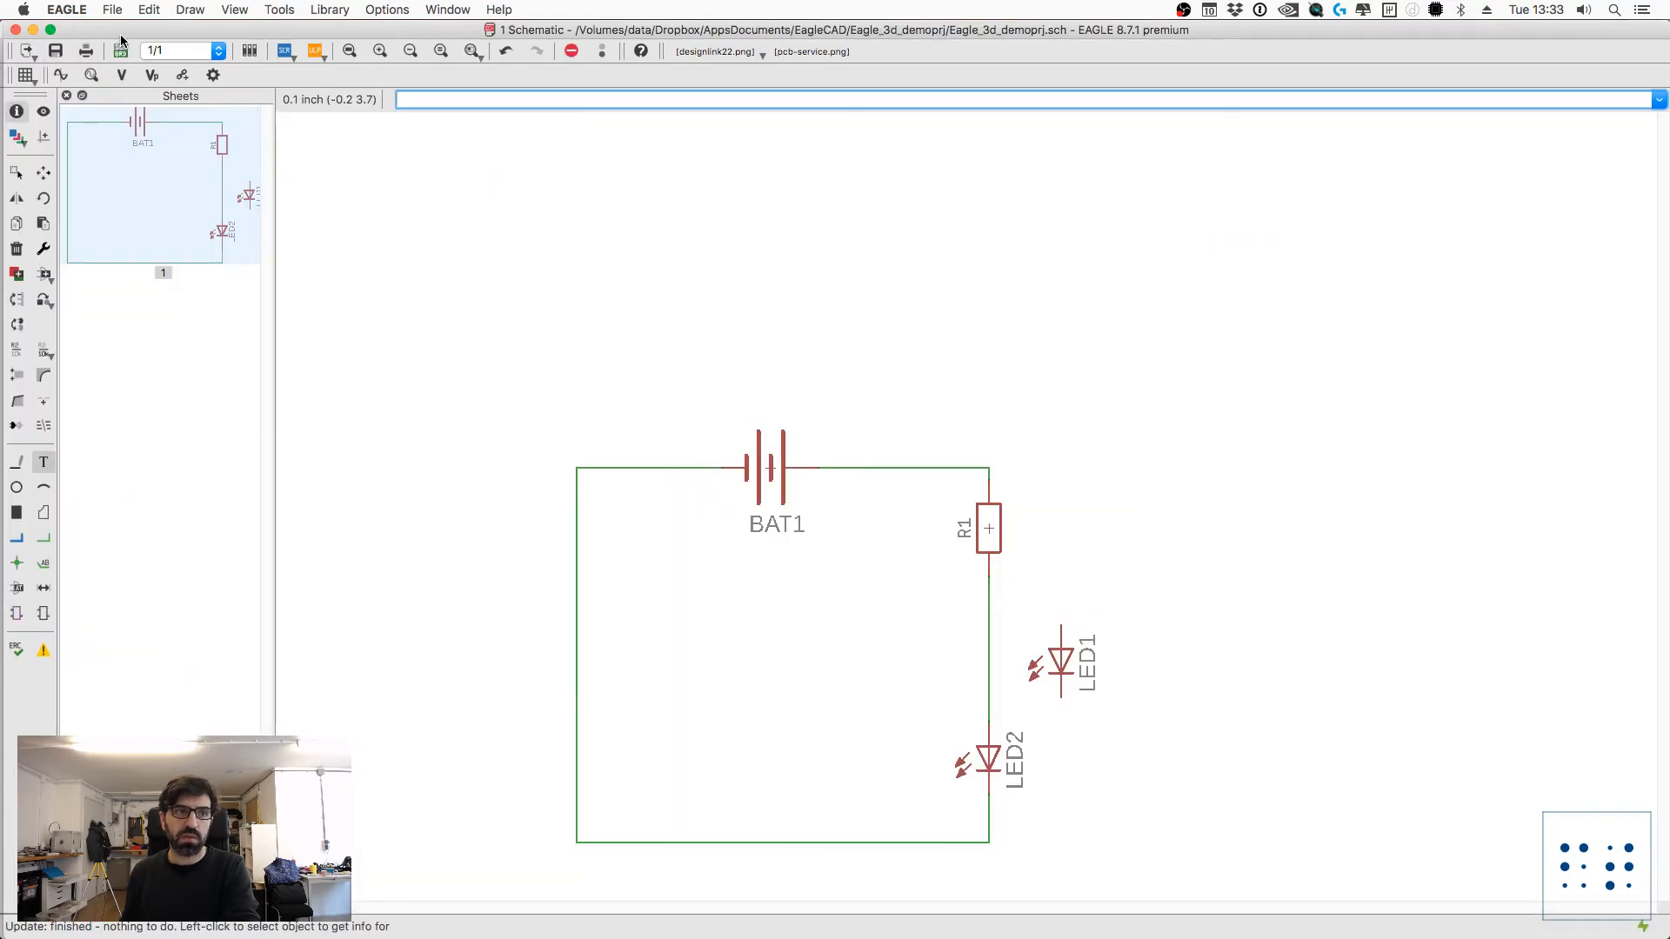
click(279, 9)
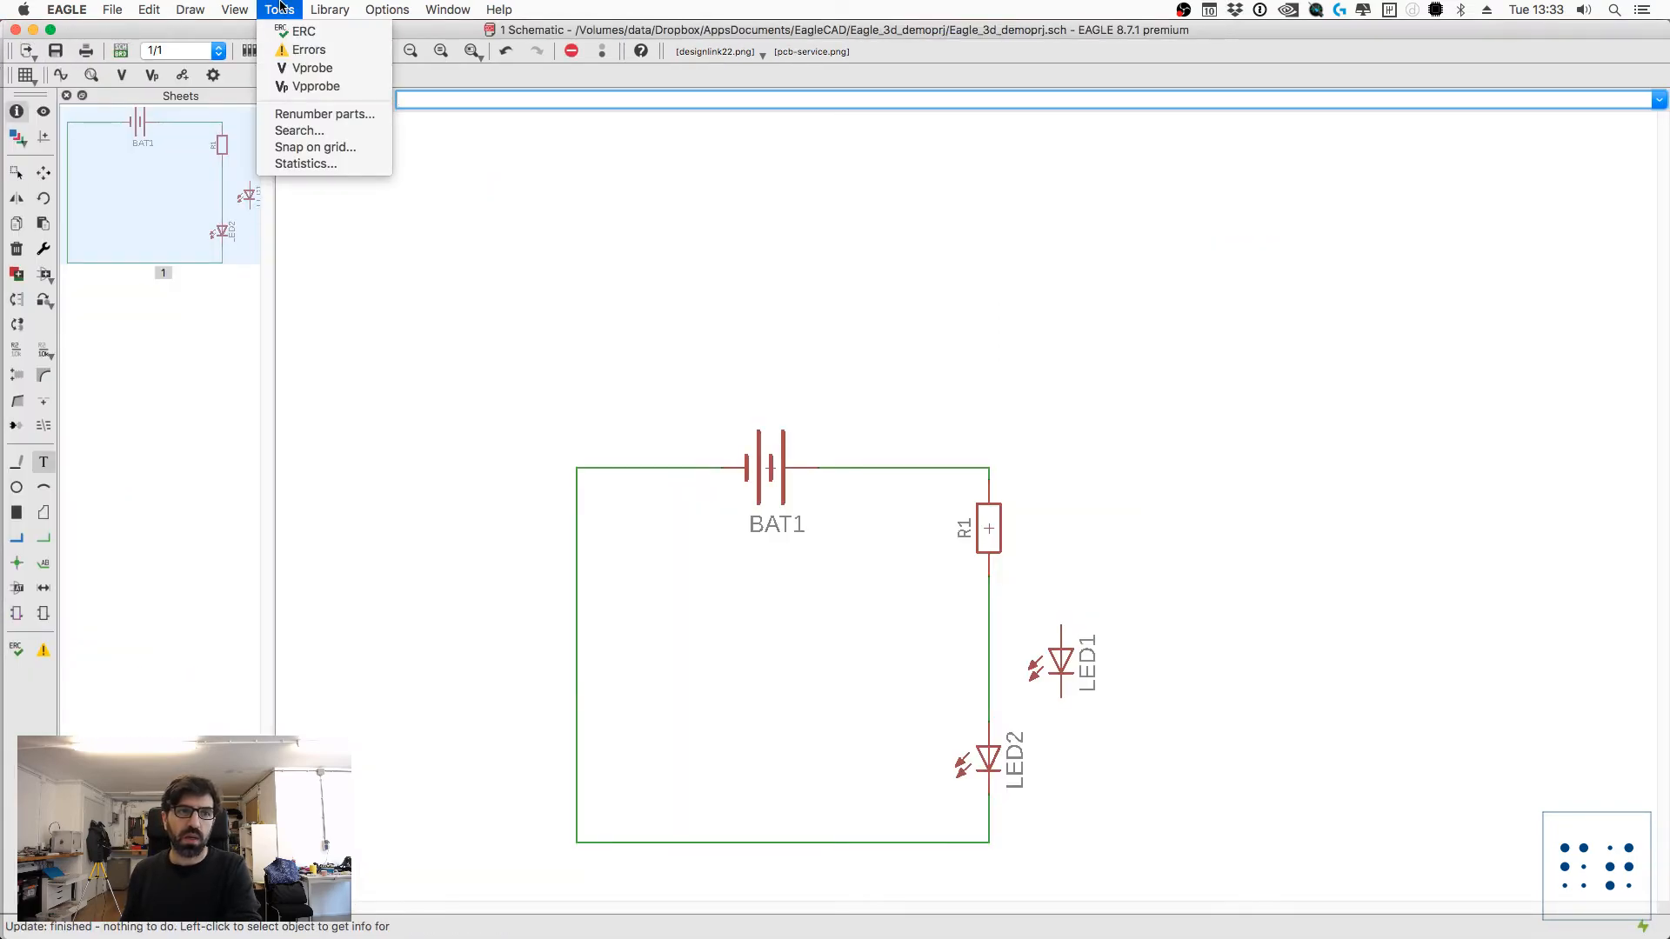
mouse_move(330, 9)
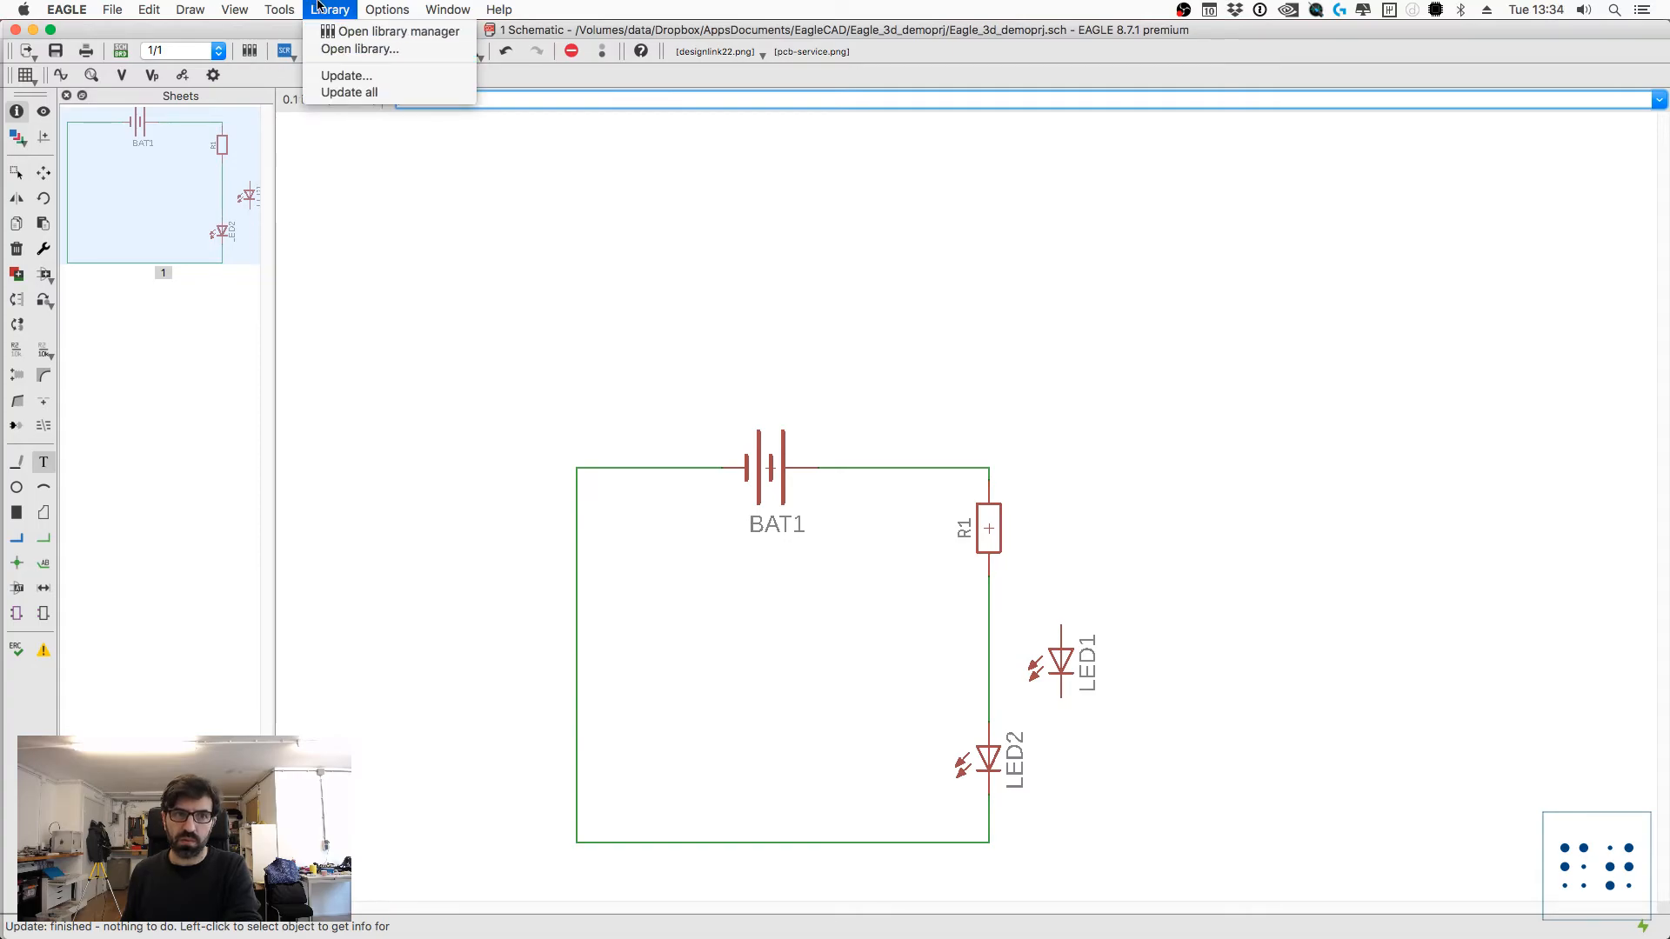
click(1122, 569)
Step: Examine the LED0603 package and 3D package versions and the FutureTailors library version in the list of parts to add
text(add)
key(Return)
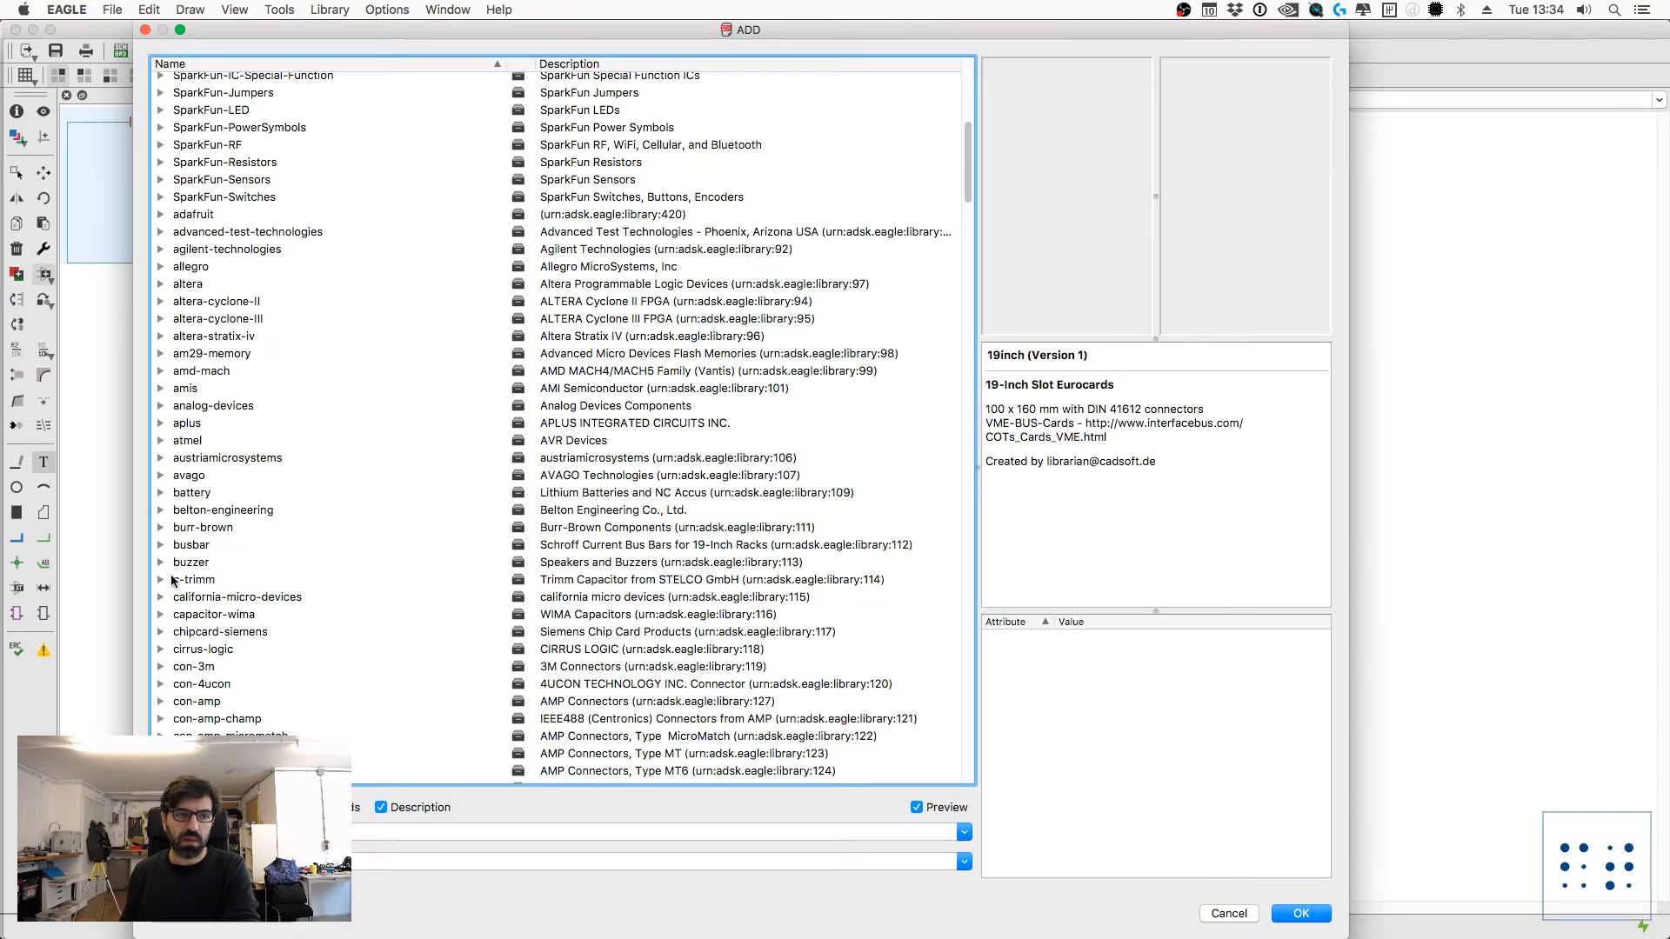
scroll(180, 306, up, 10)
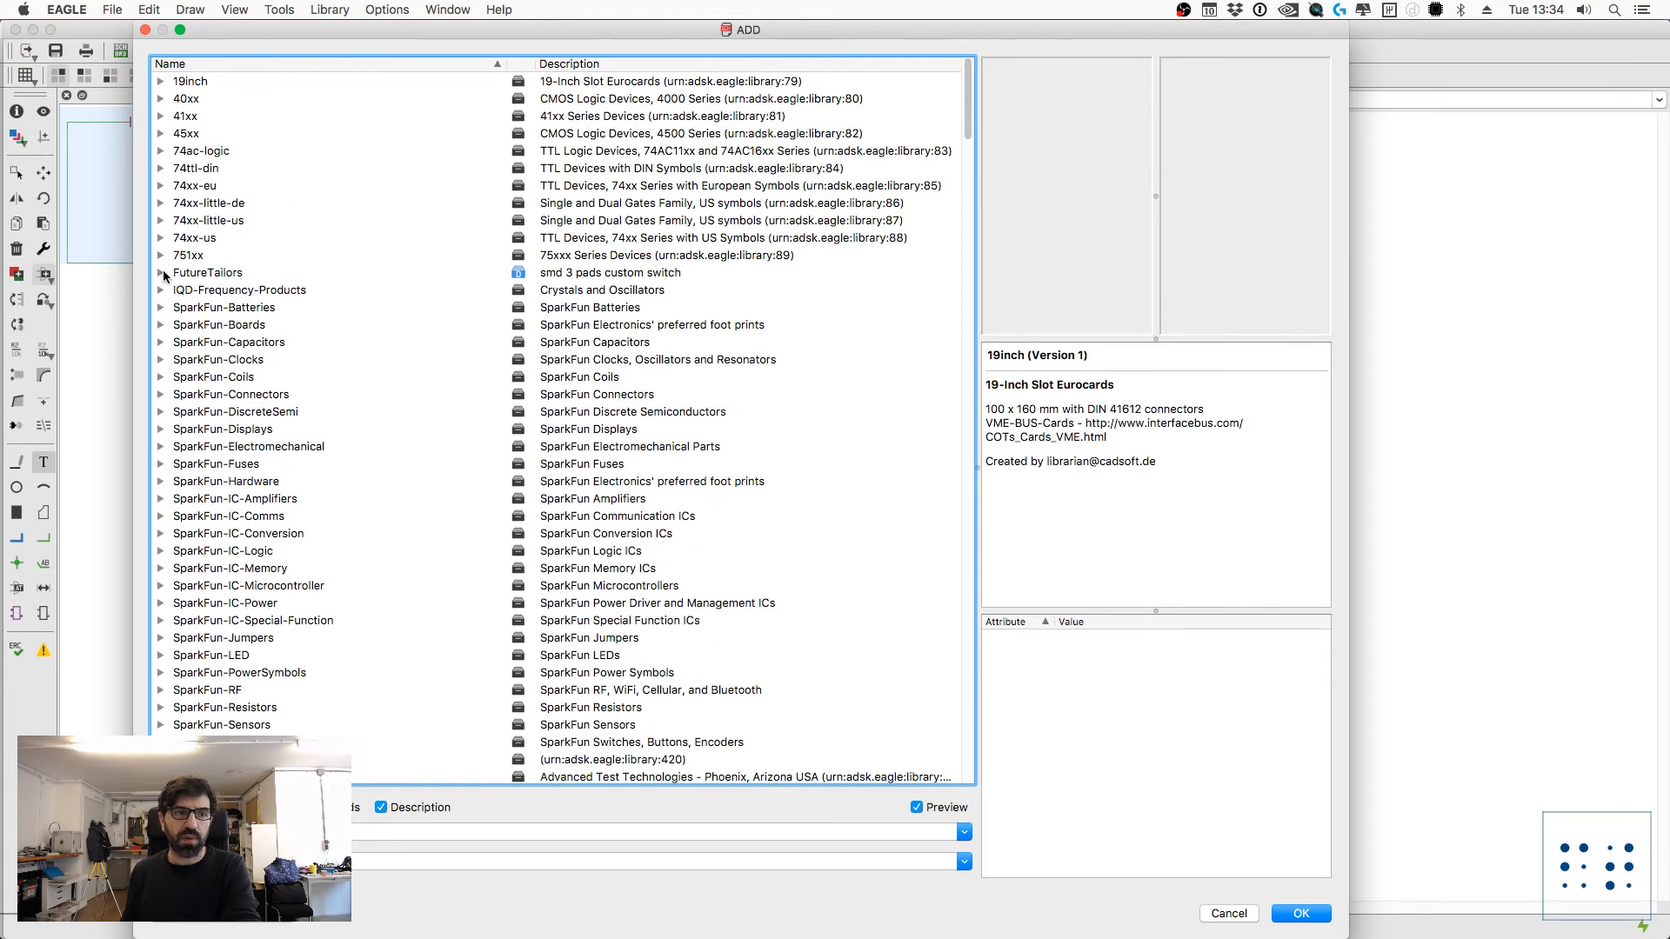
click(160, 275)
scroll(211, 556, down, 3)
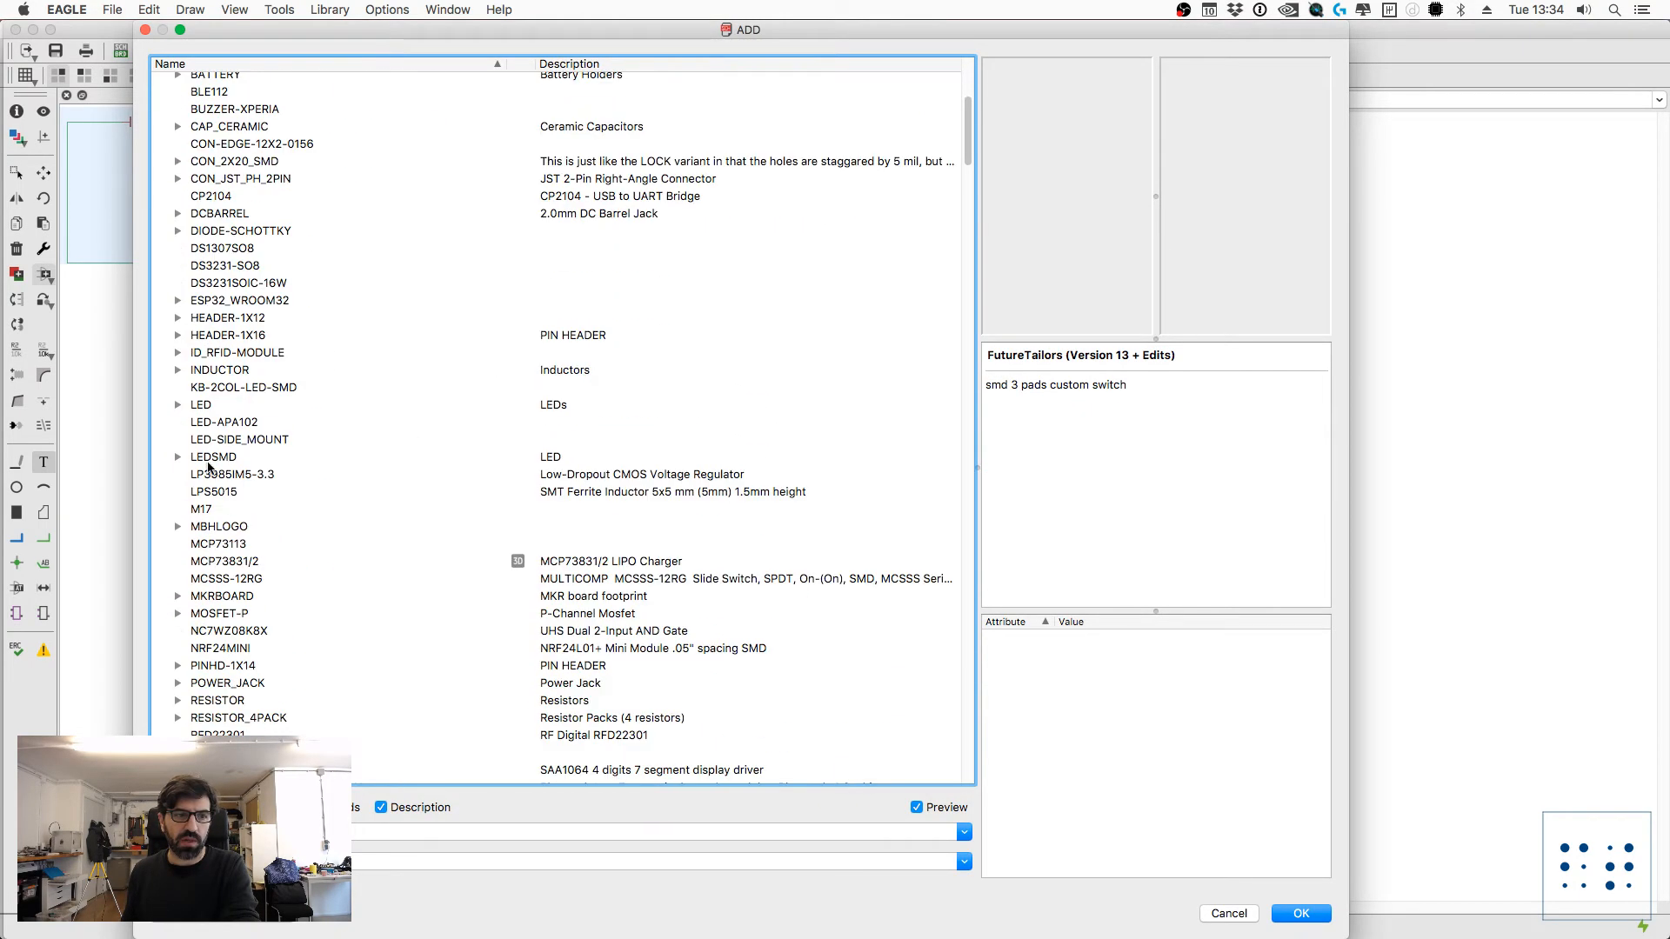
click(182, 406)
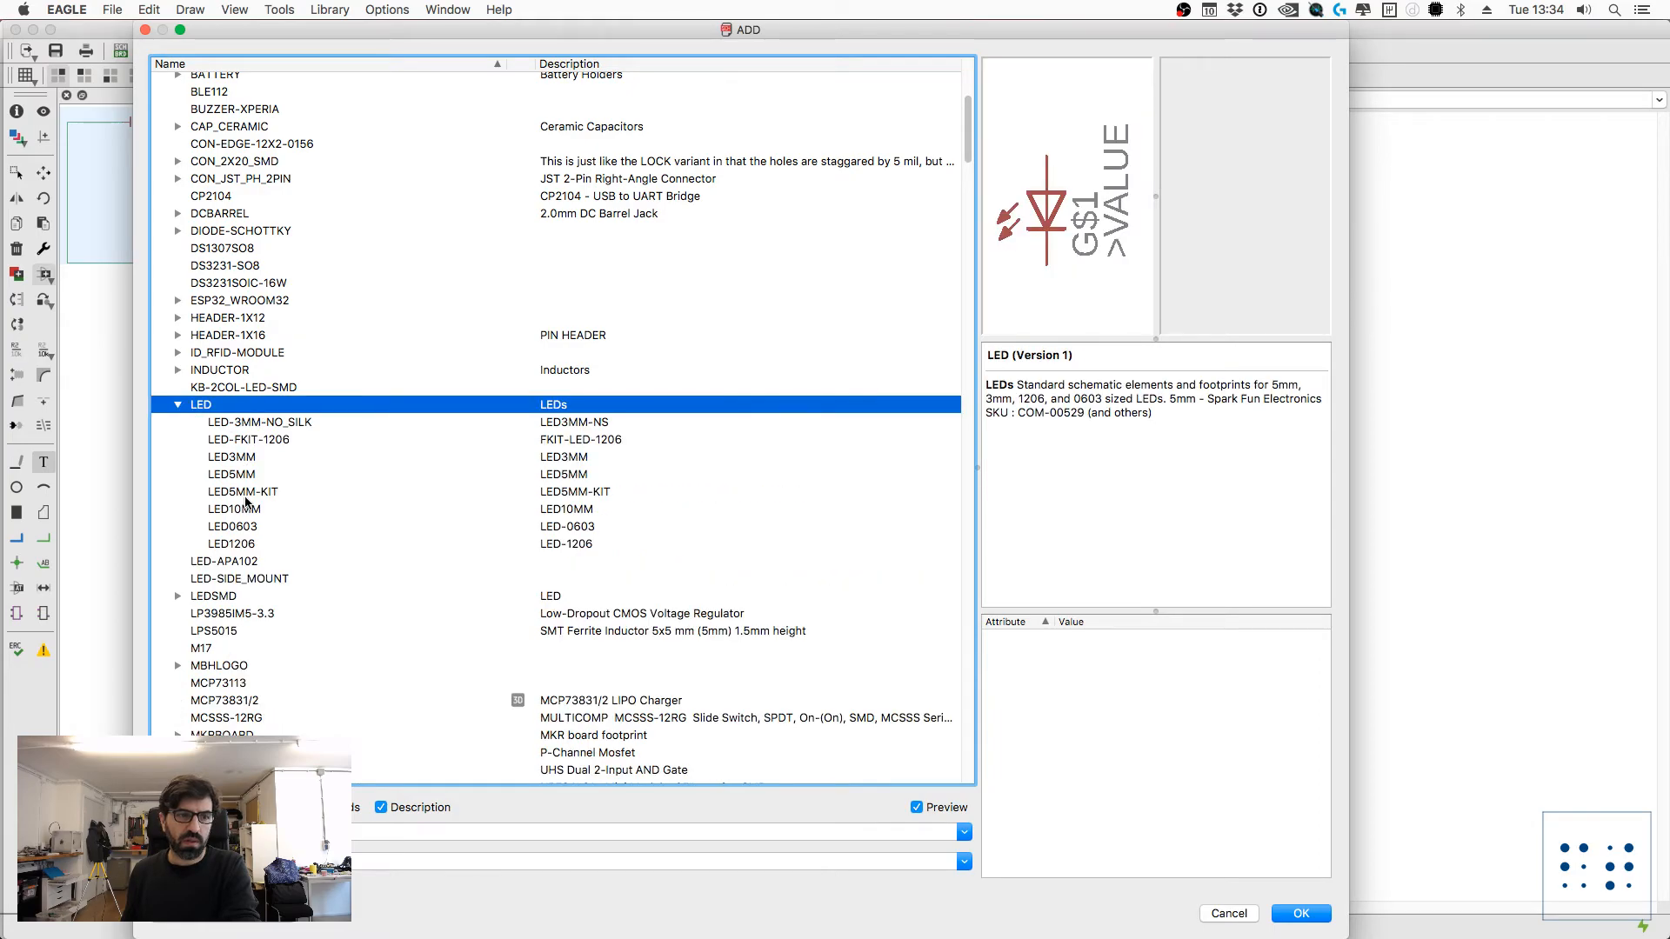
click(245, 544)
click(245, 526)
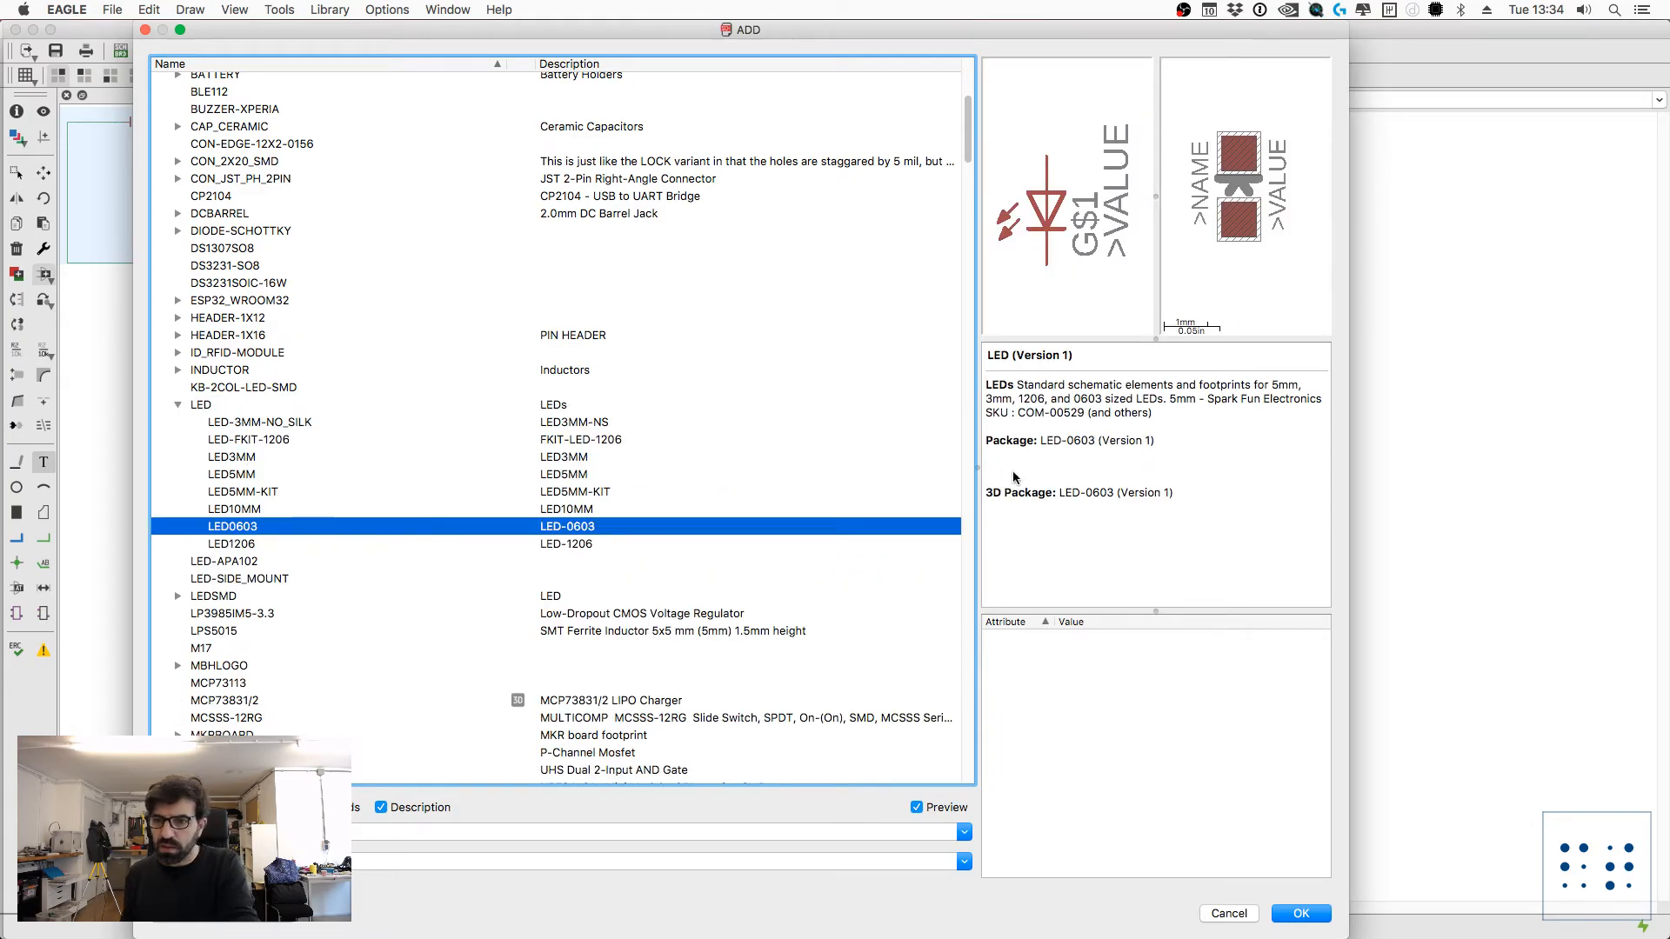
scroll(208, 304, up, 5)
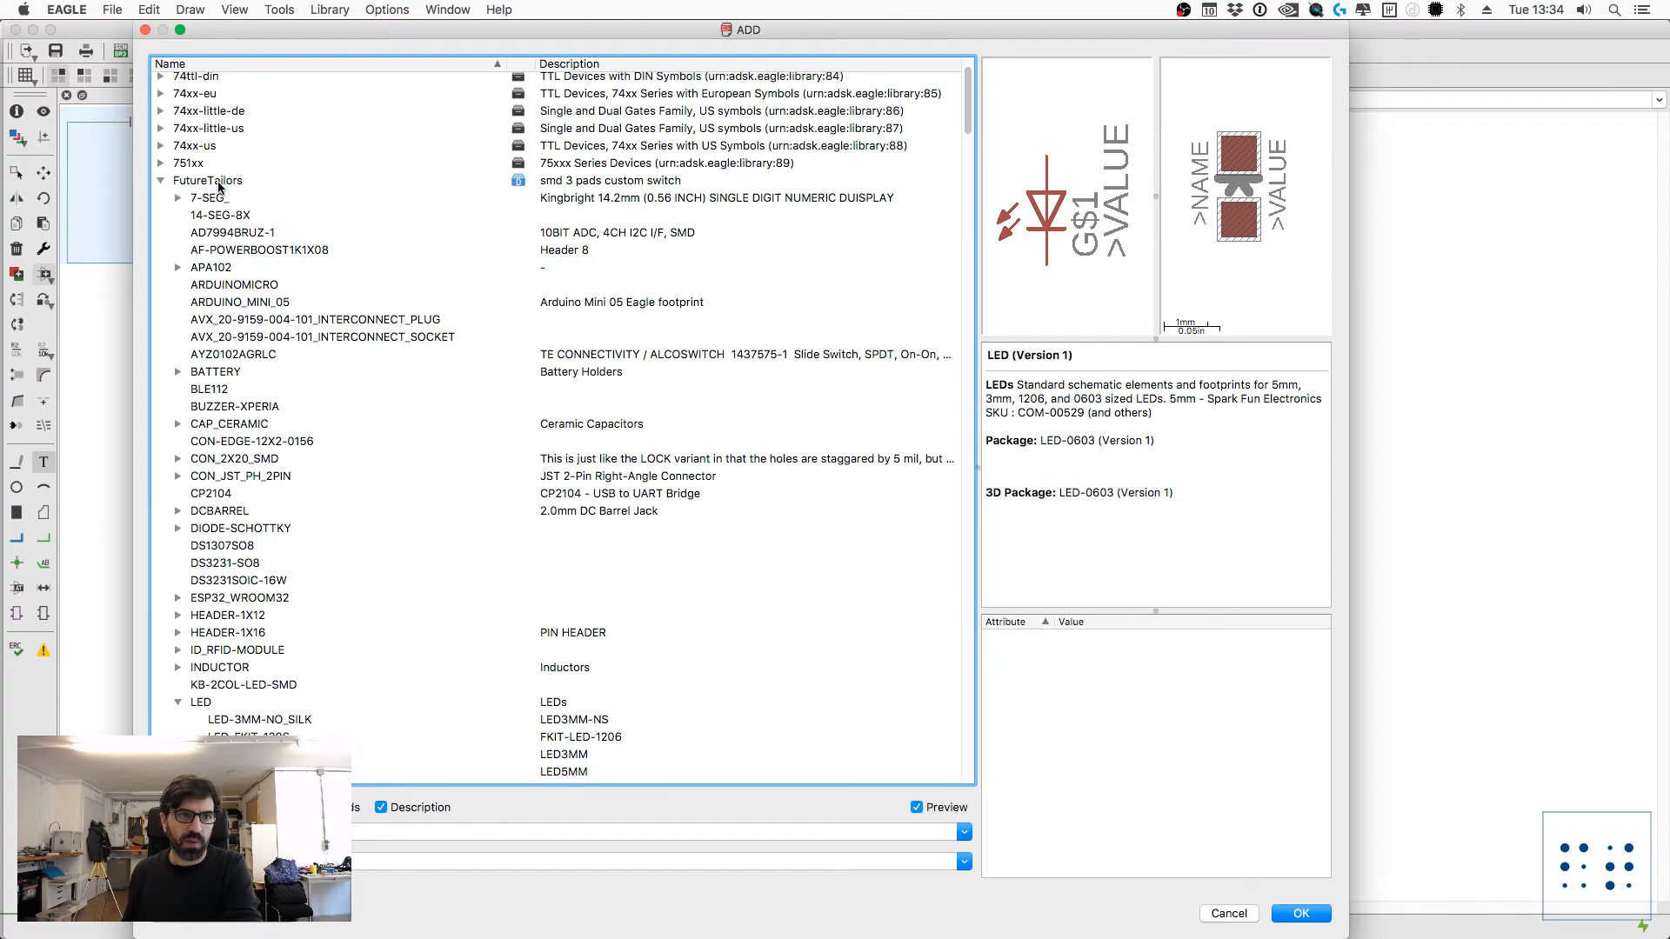
click(218, 183)
drag(1073, 359, 1187, 356)
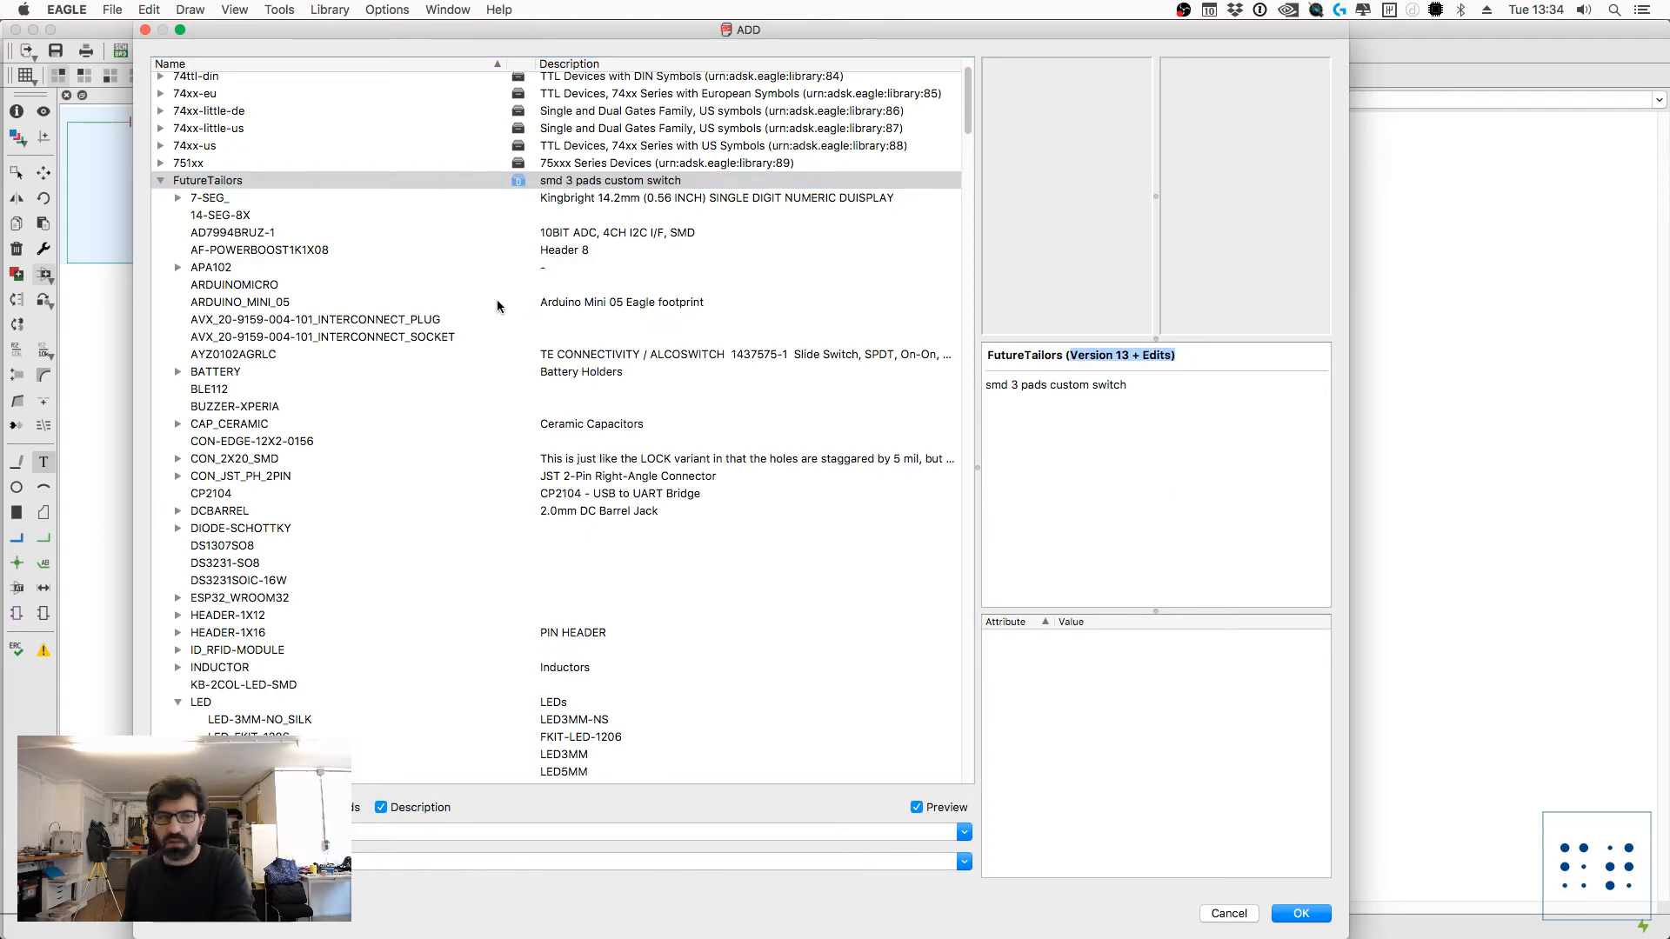
Step: Add another LED0603 from the FutureTailors library outside the circuit, beside R1
scroll(270, 617, down, 5)
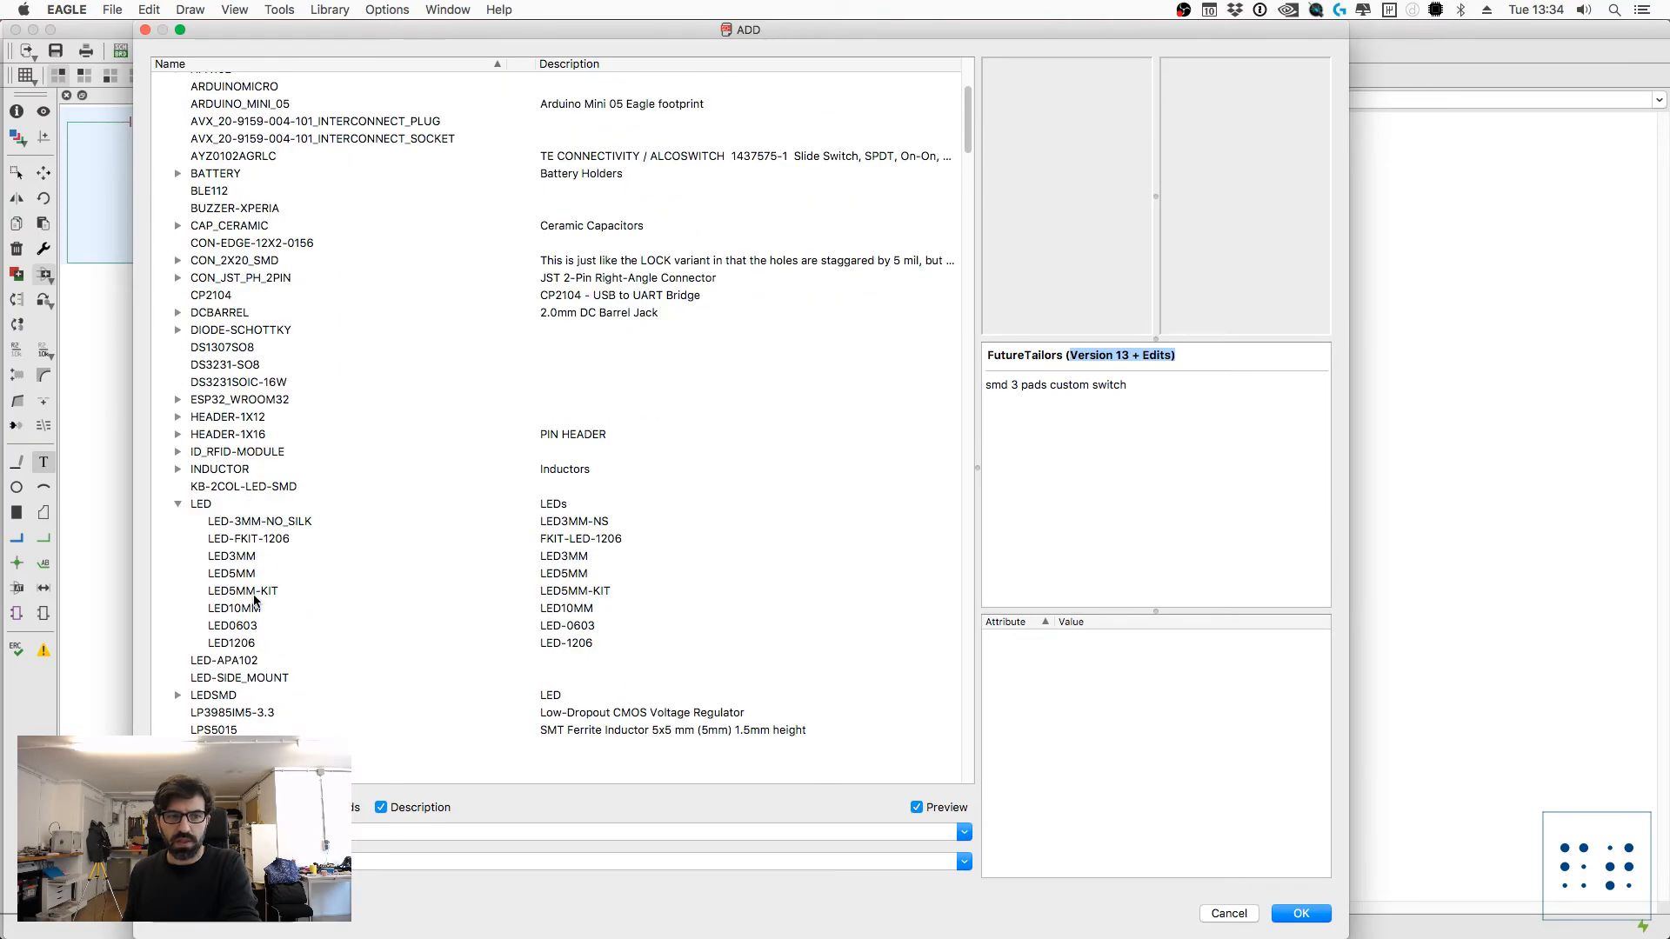
click(255, 626)
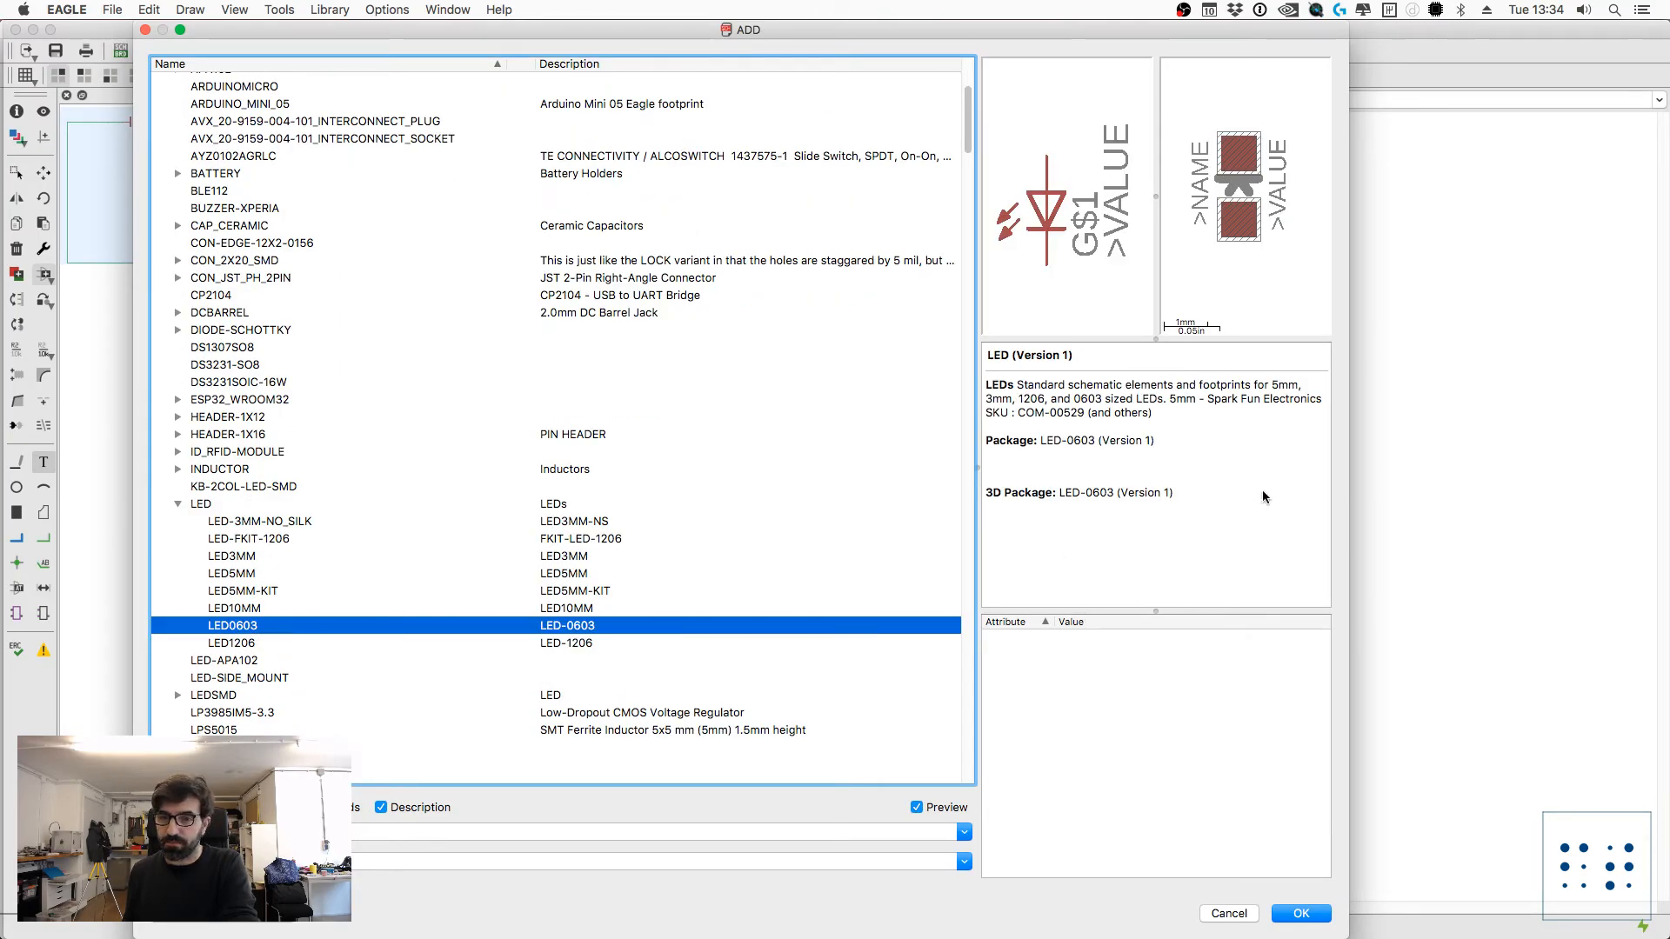
click(1320, 913)
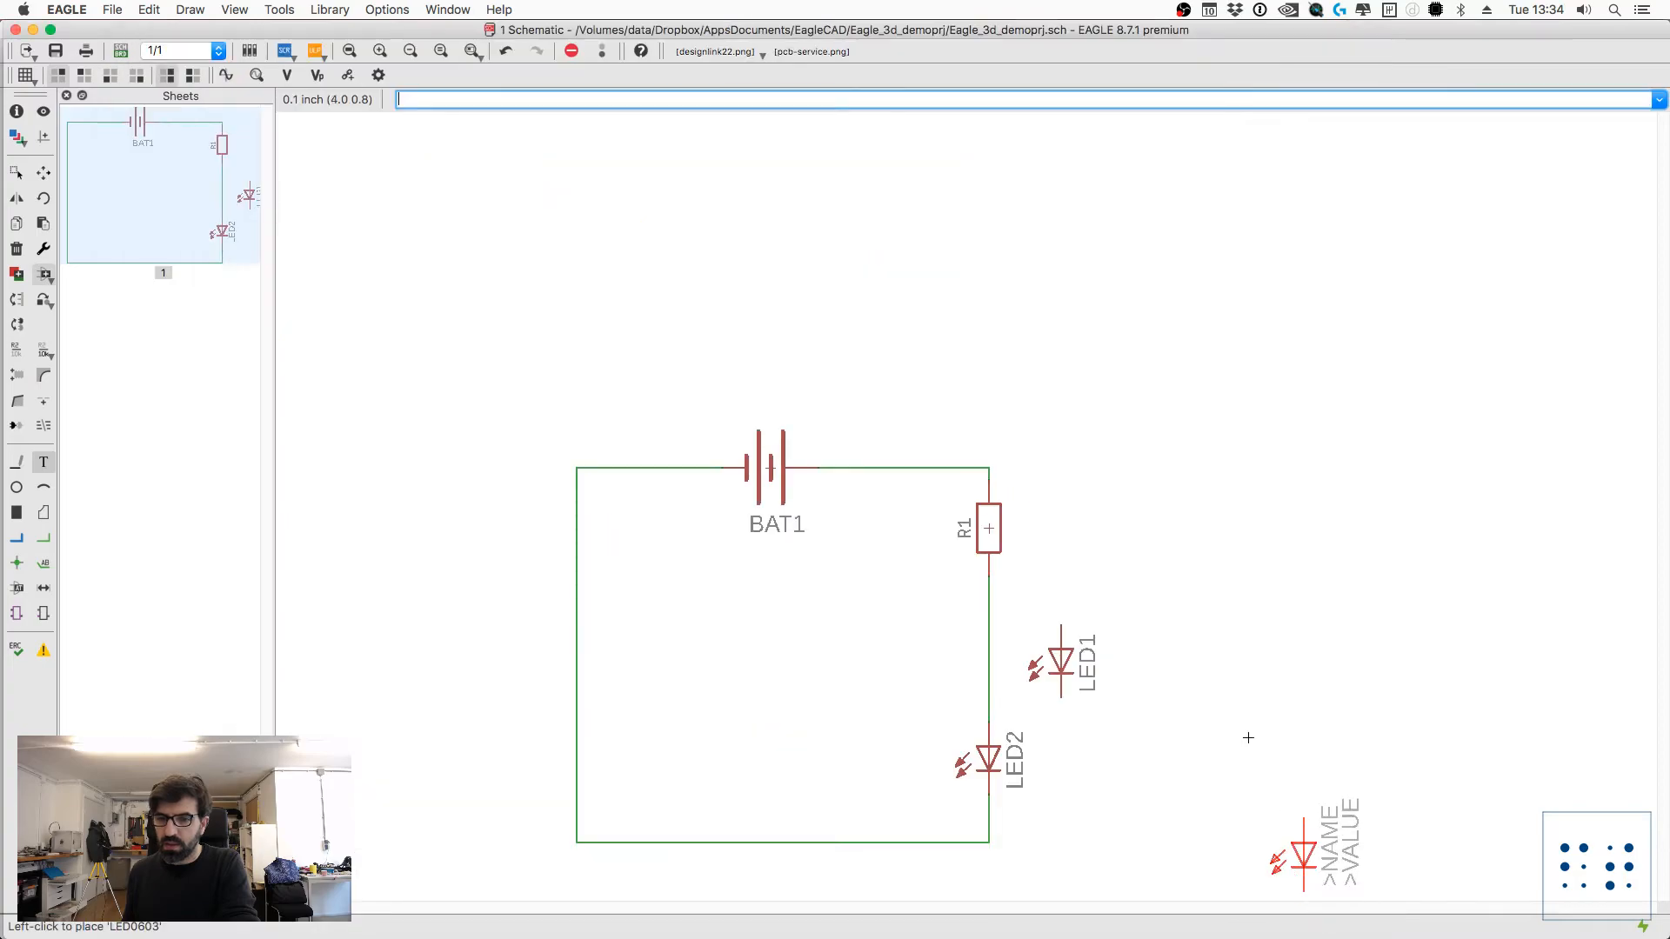
click(1116, 527)
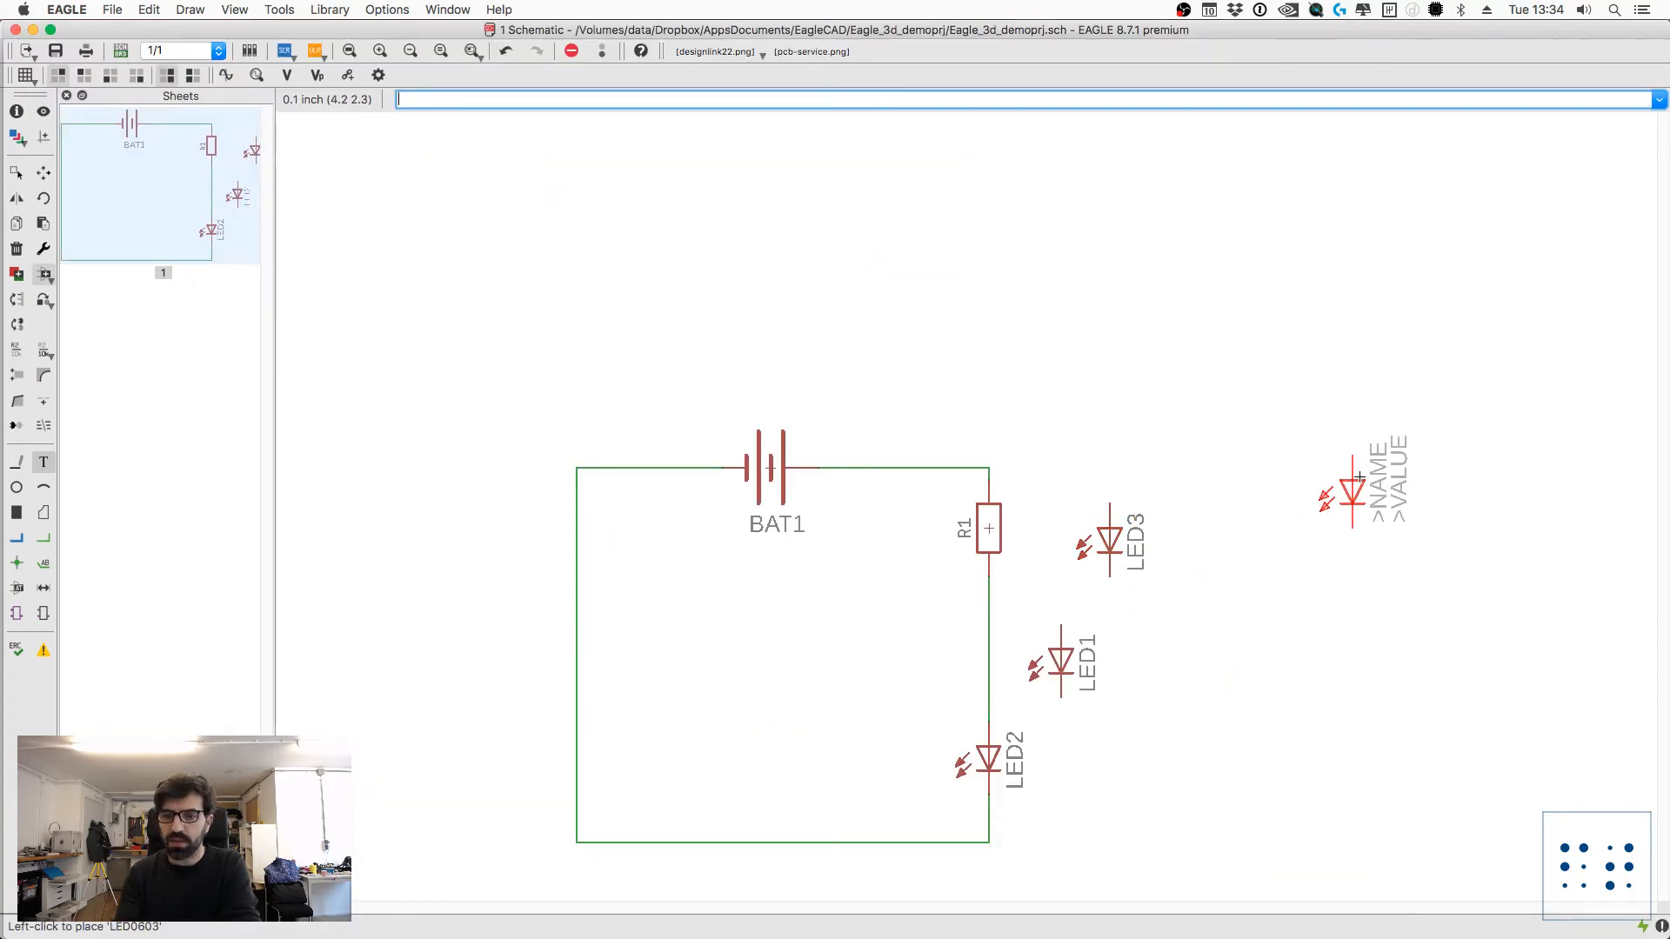
key(Escape)
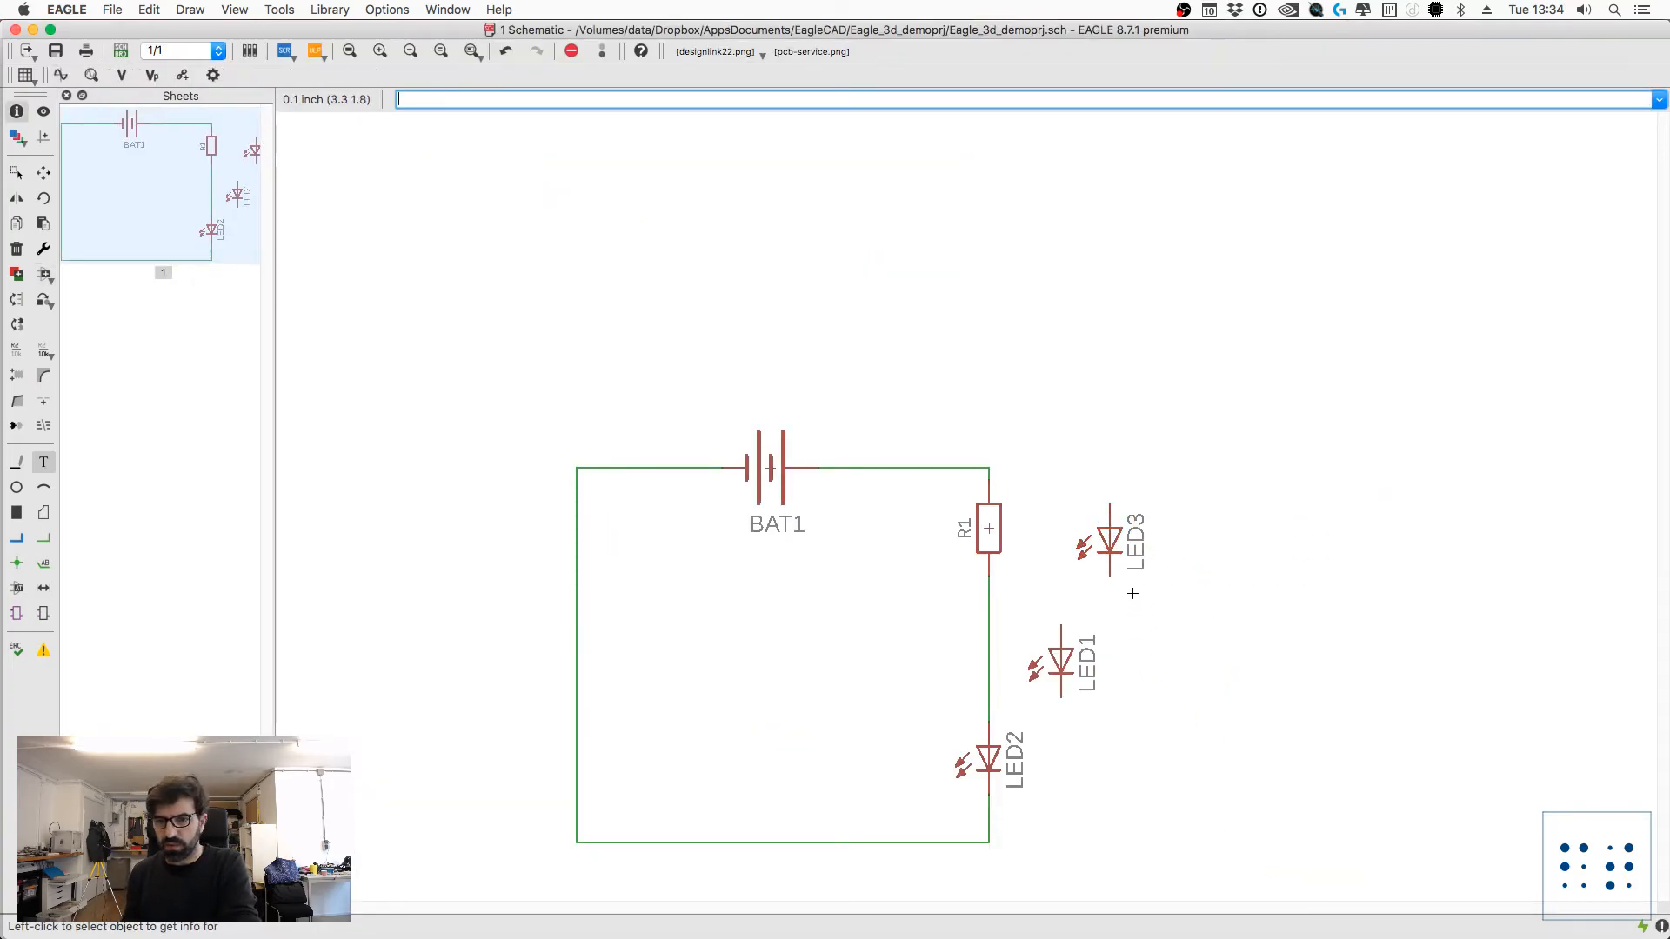
Step: Inspect LED3's properties to check its package, 3D package and library versions
click(1106, 516)
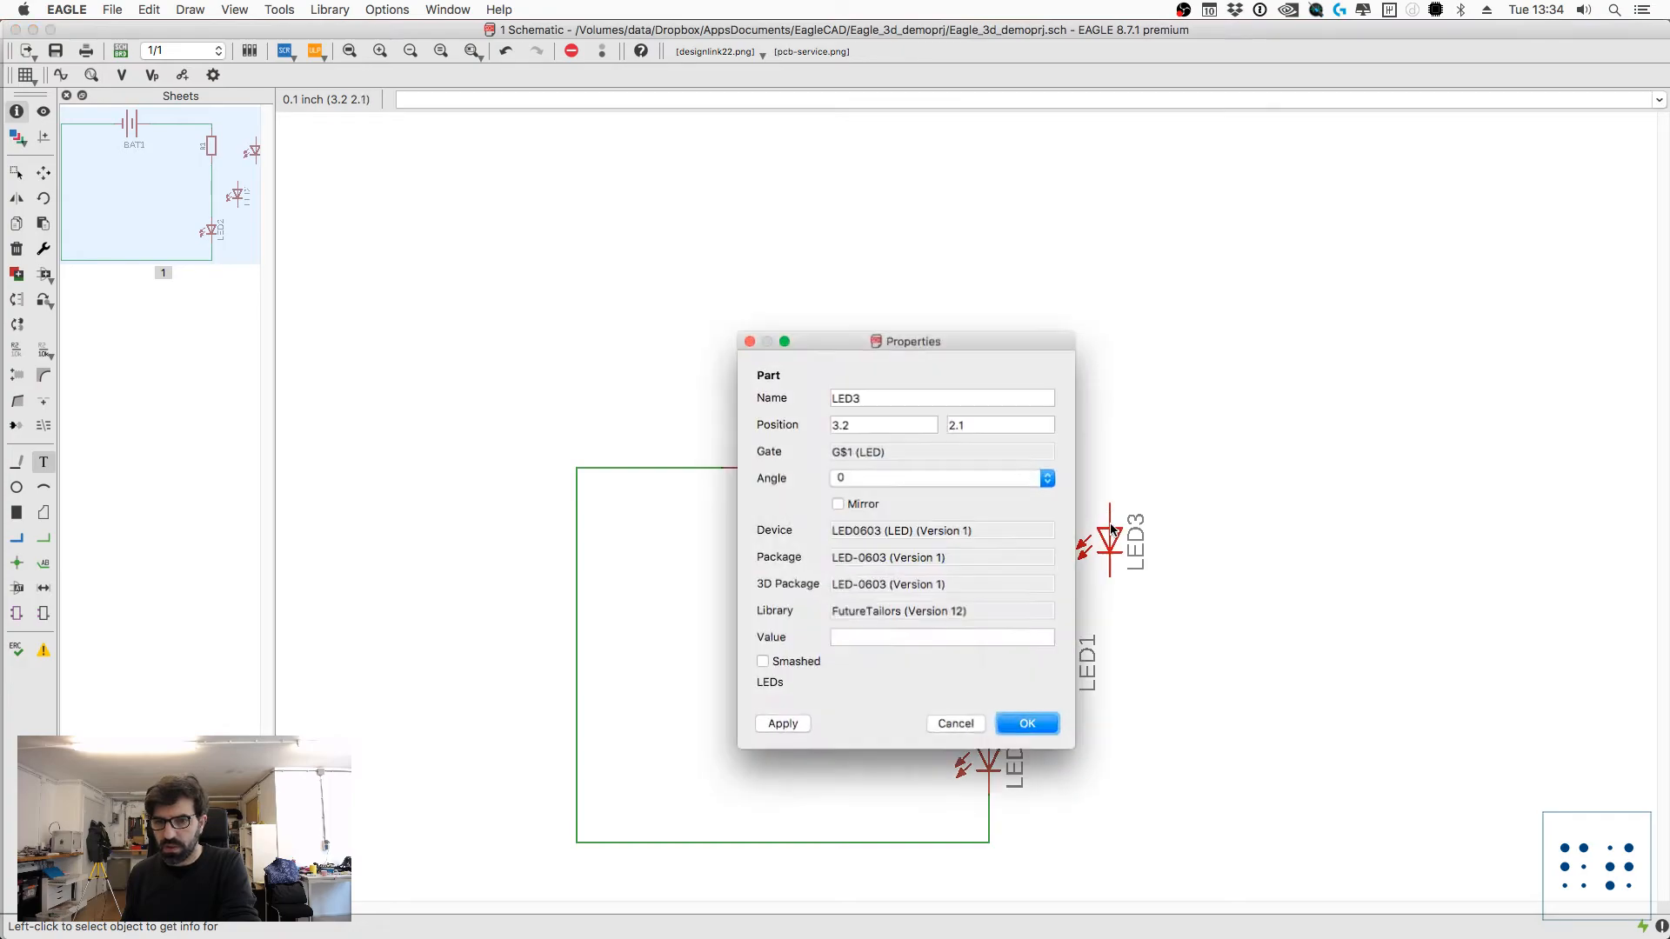
drag(987, 614, 810, 598)
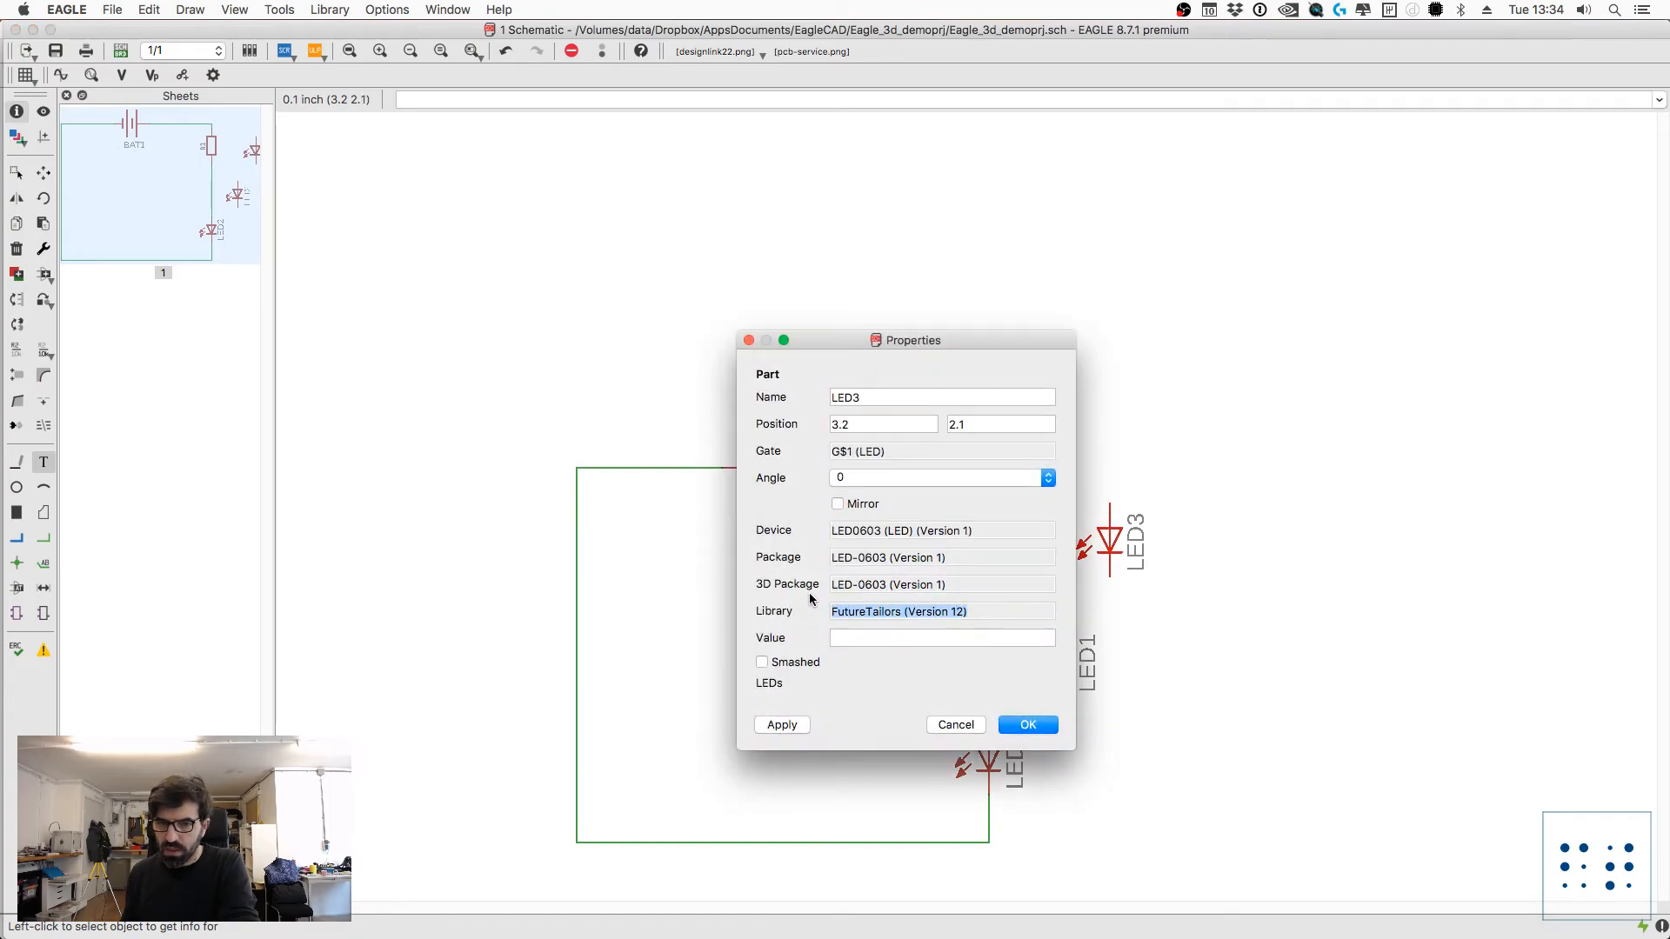
key(Escape)
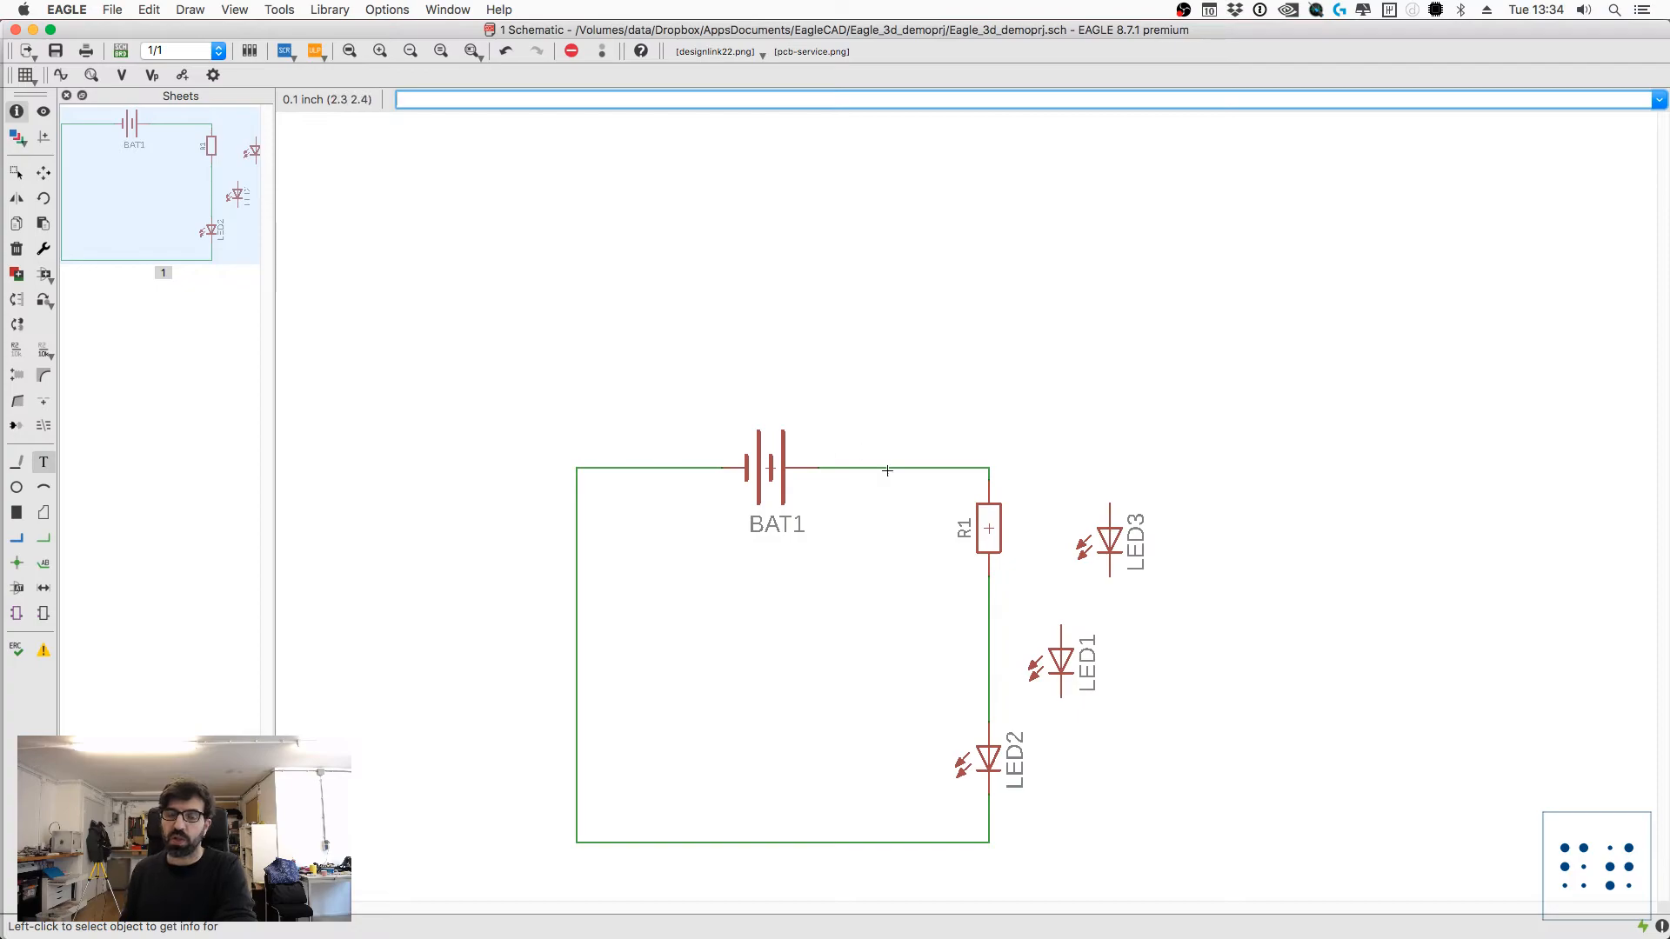
Step: Delete the two unconnected LEDs, LED3 and LED1, from beside the circuit
text(delete)
key(Return)
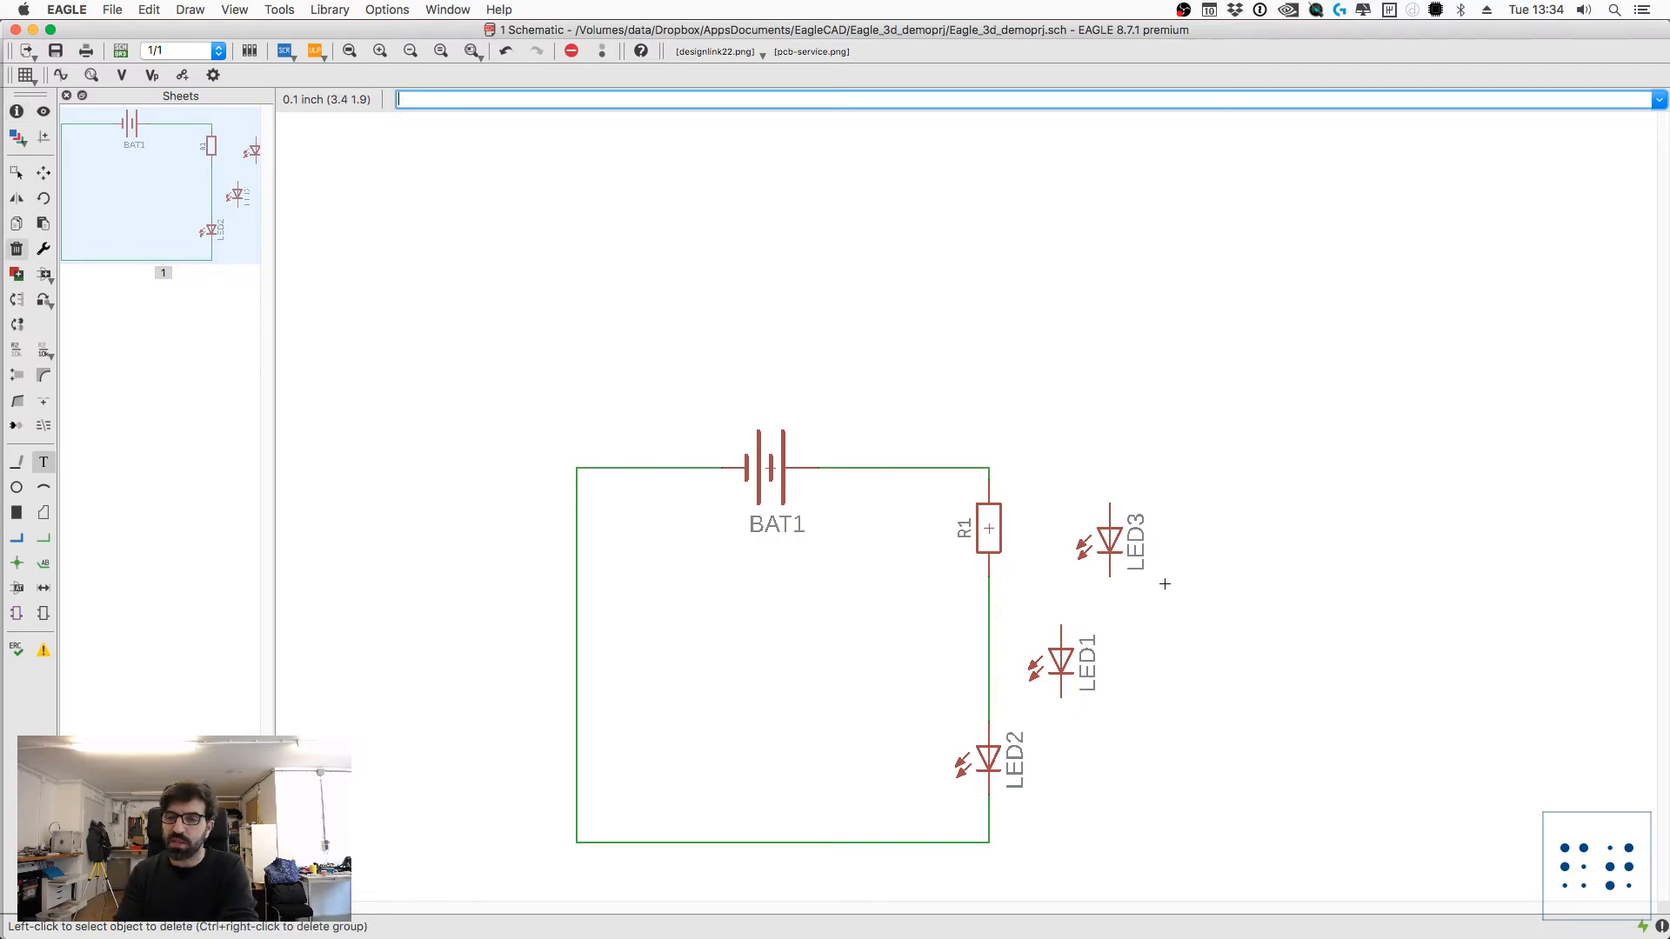
click(1111, 536)
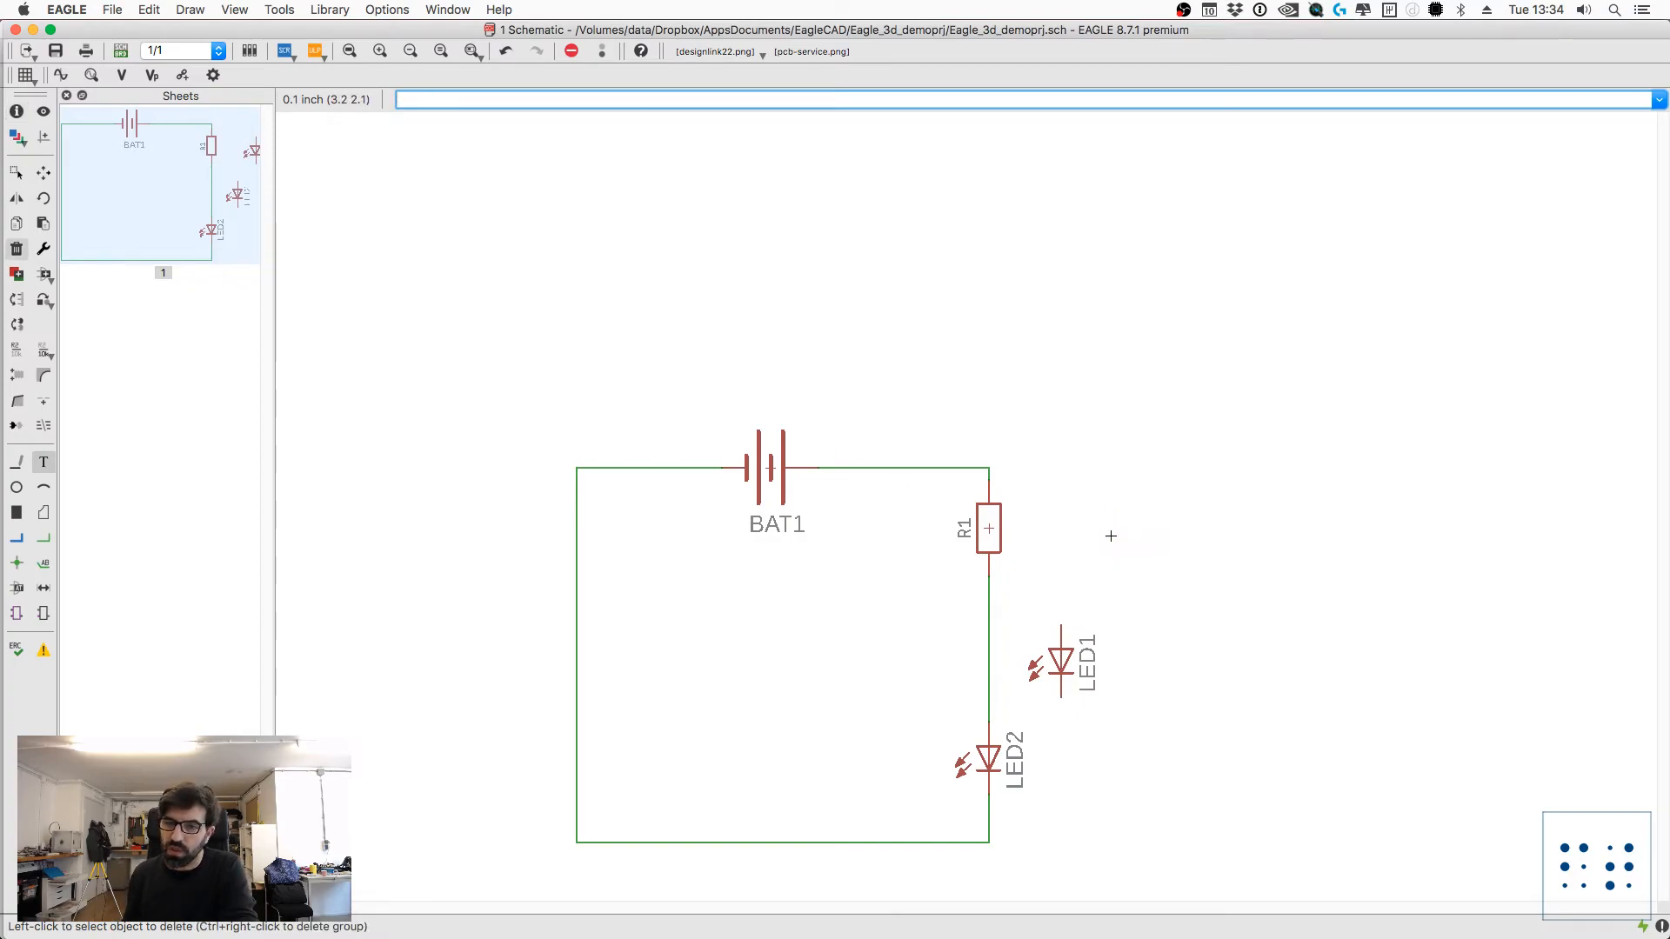
click(1061, 661)
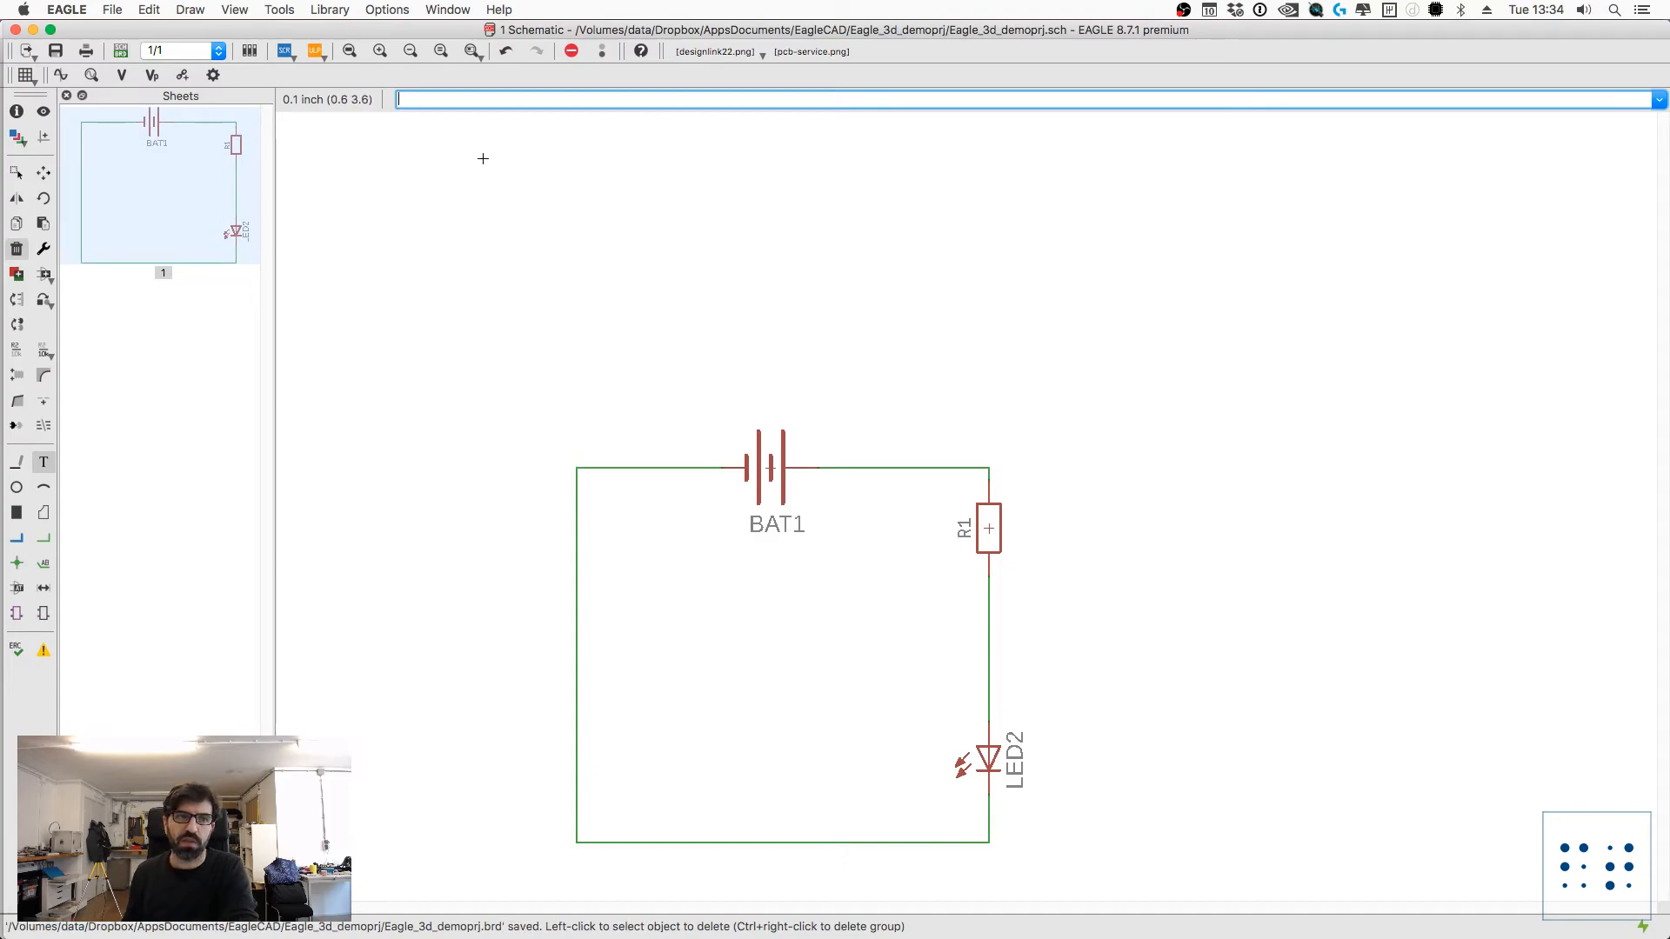
Step: Open the library manager and search the available libraries for "future"
click(331, 11)
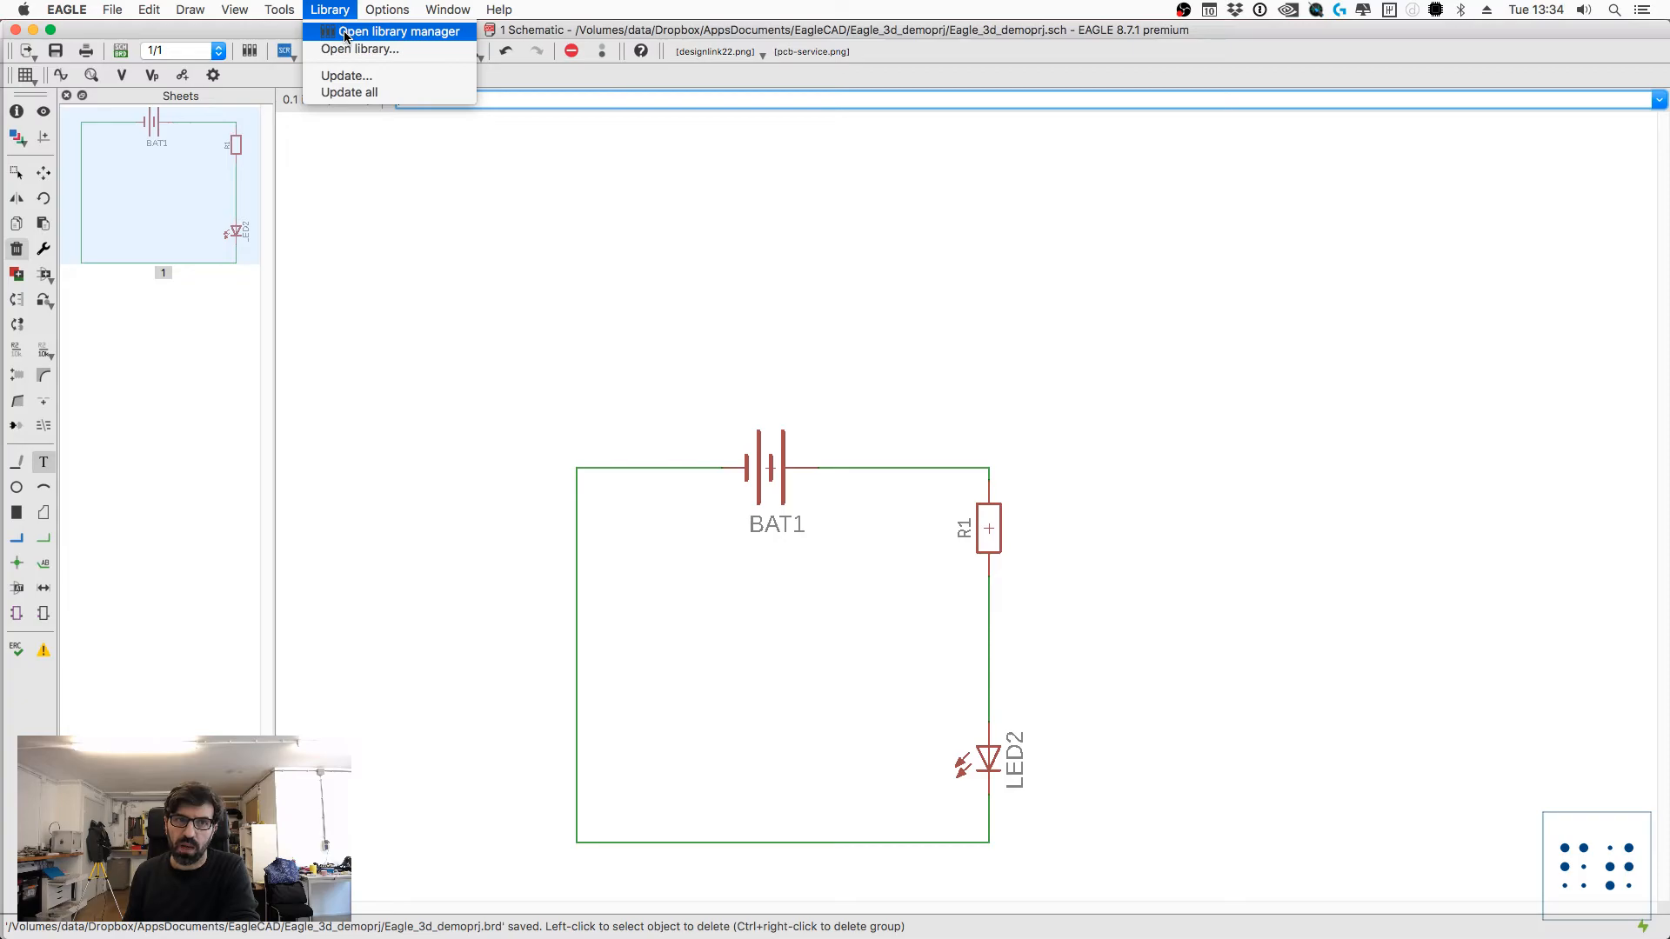
click(345, 33)
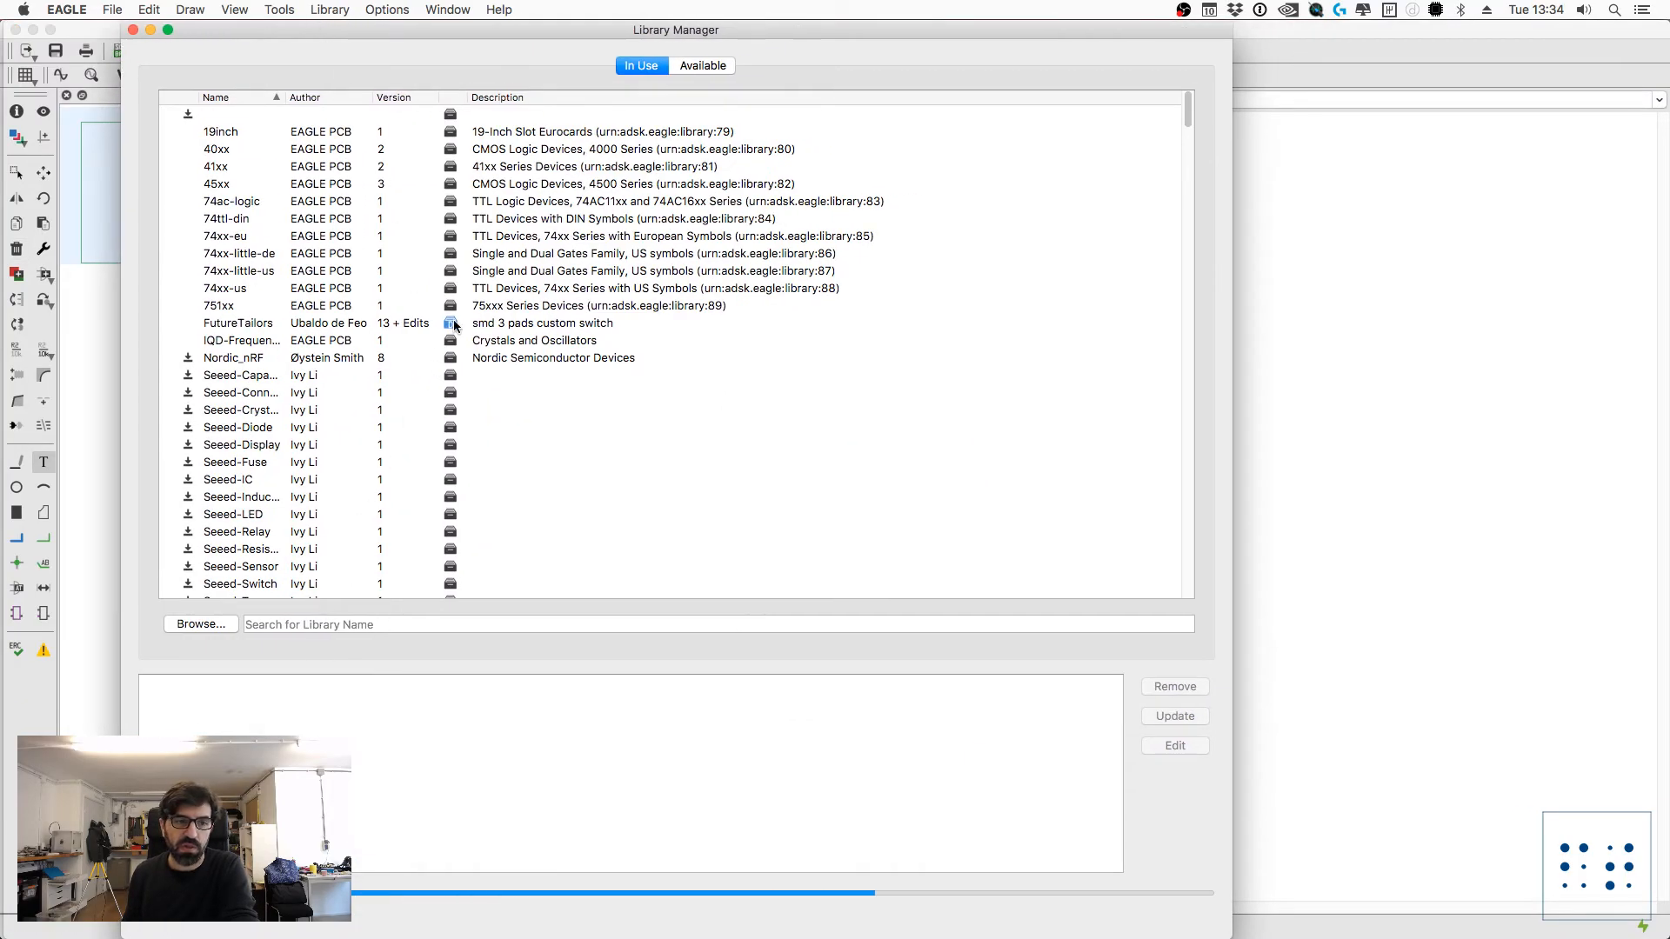
click(721, 68)
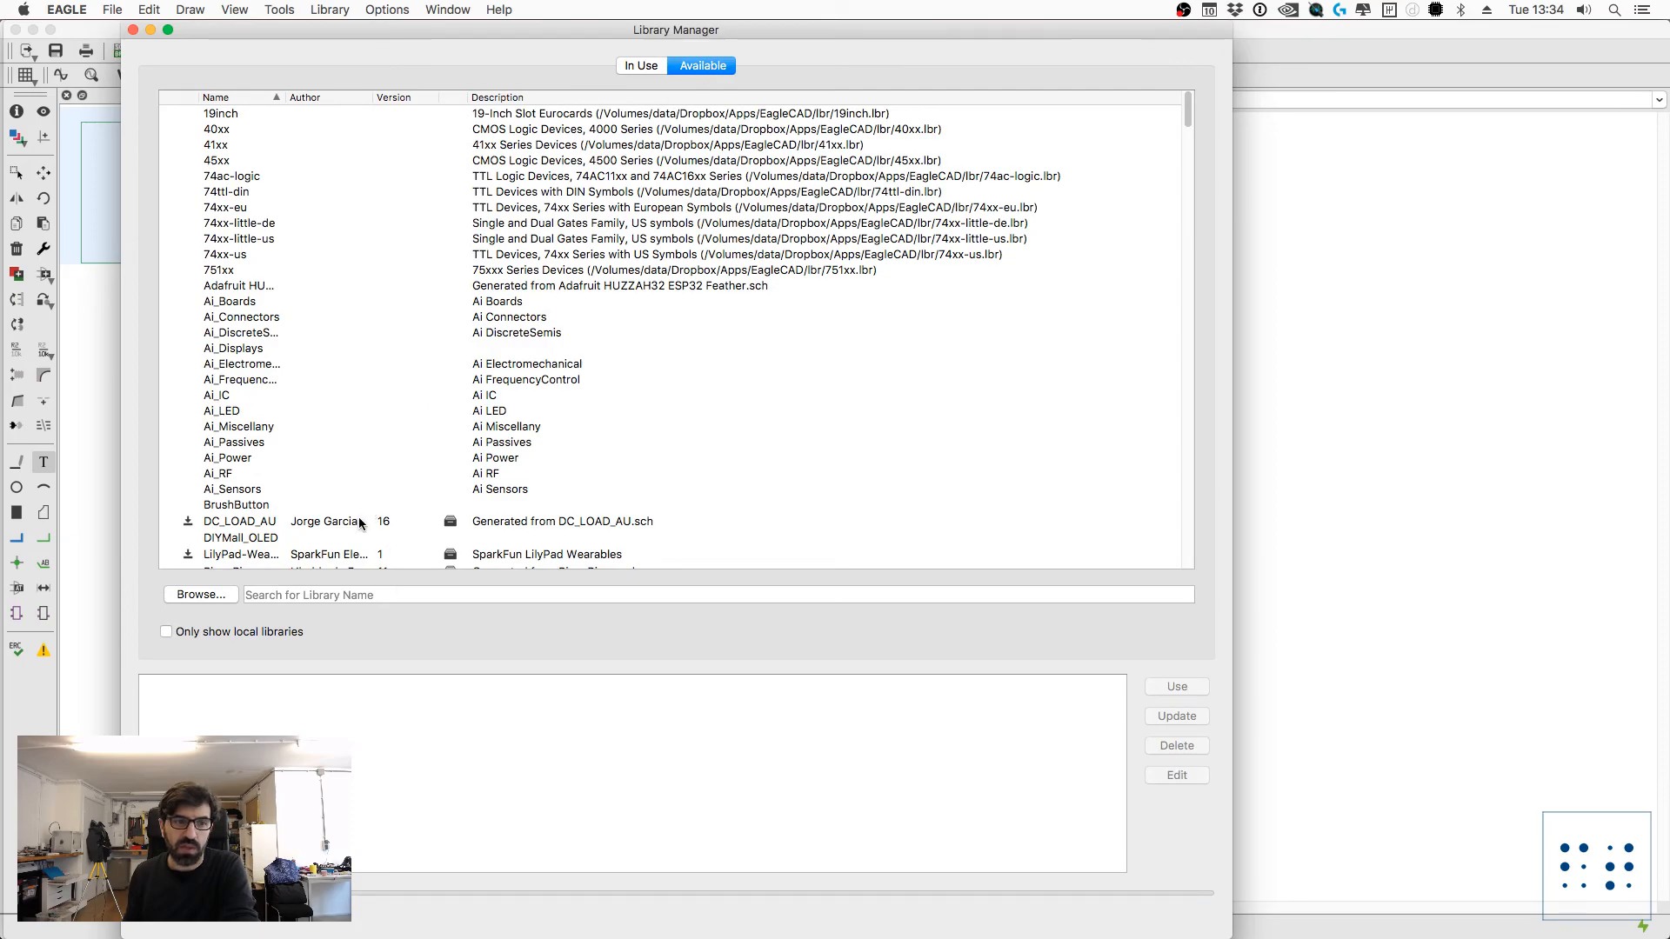
scroll(363, 521, down, 5)
scroll(369, 520, down, 1)
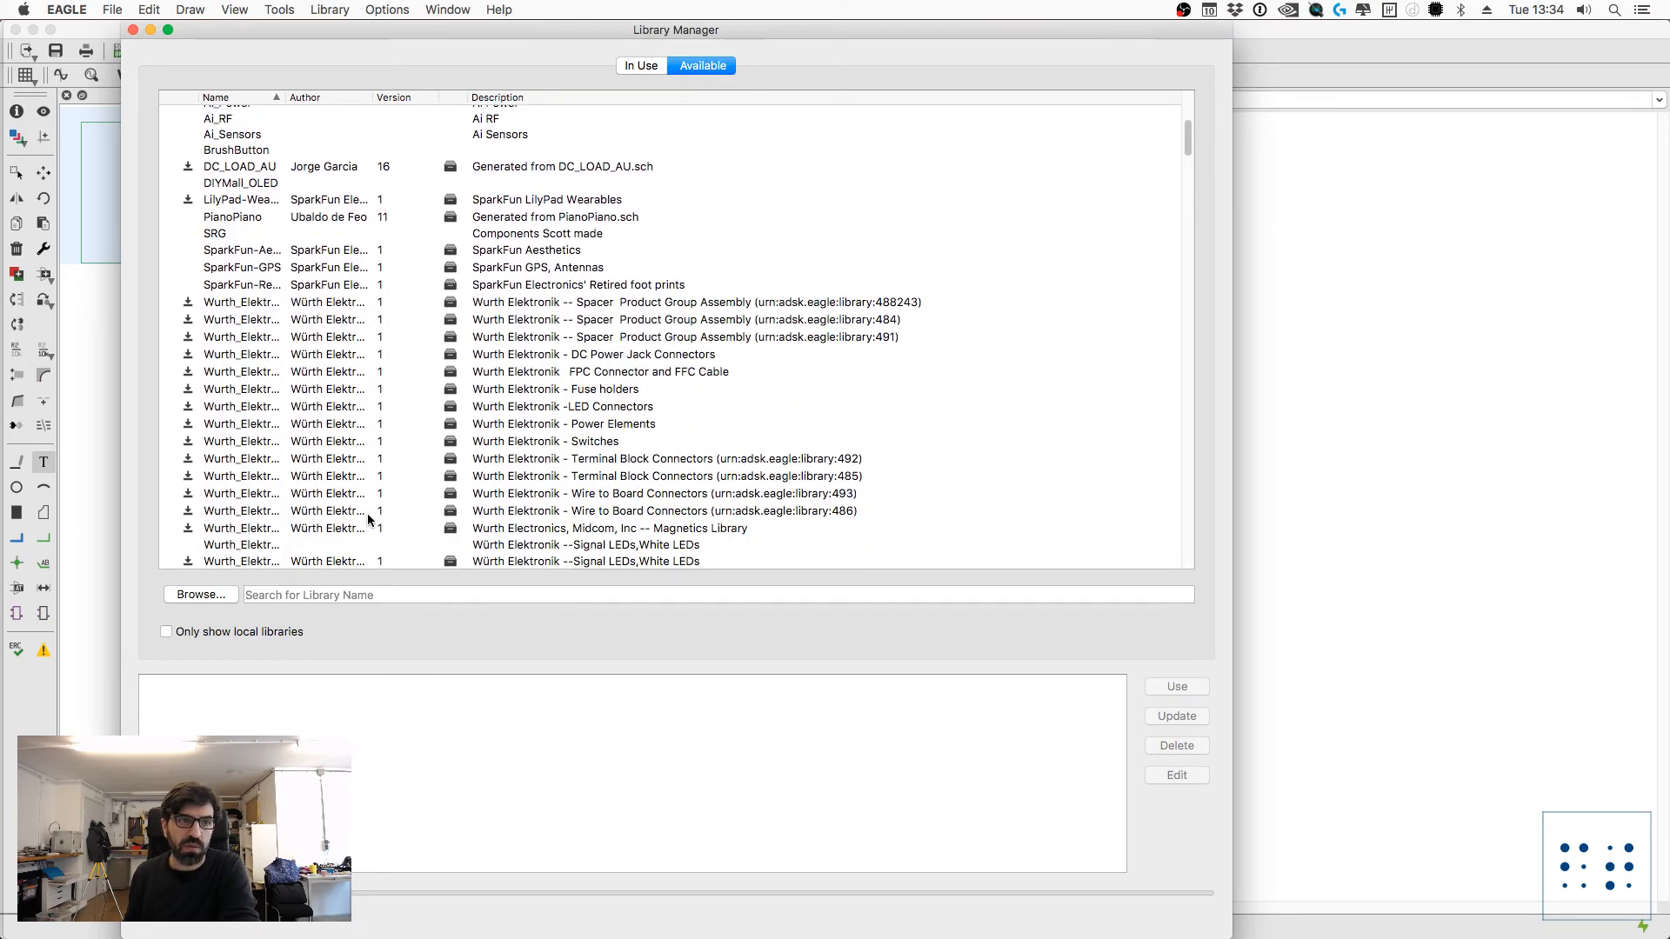
scroll(369, 520, down, 10)
click(424, 594)
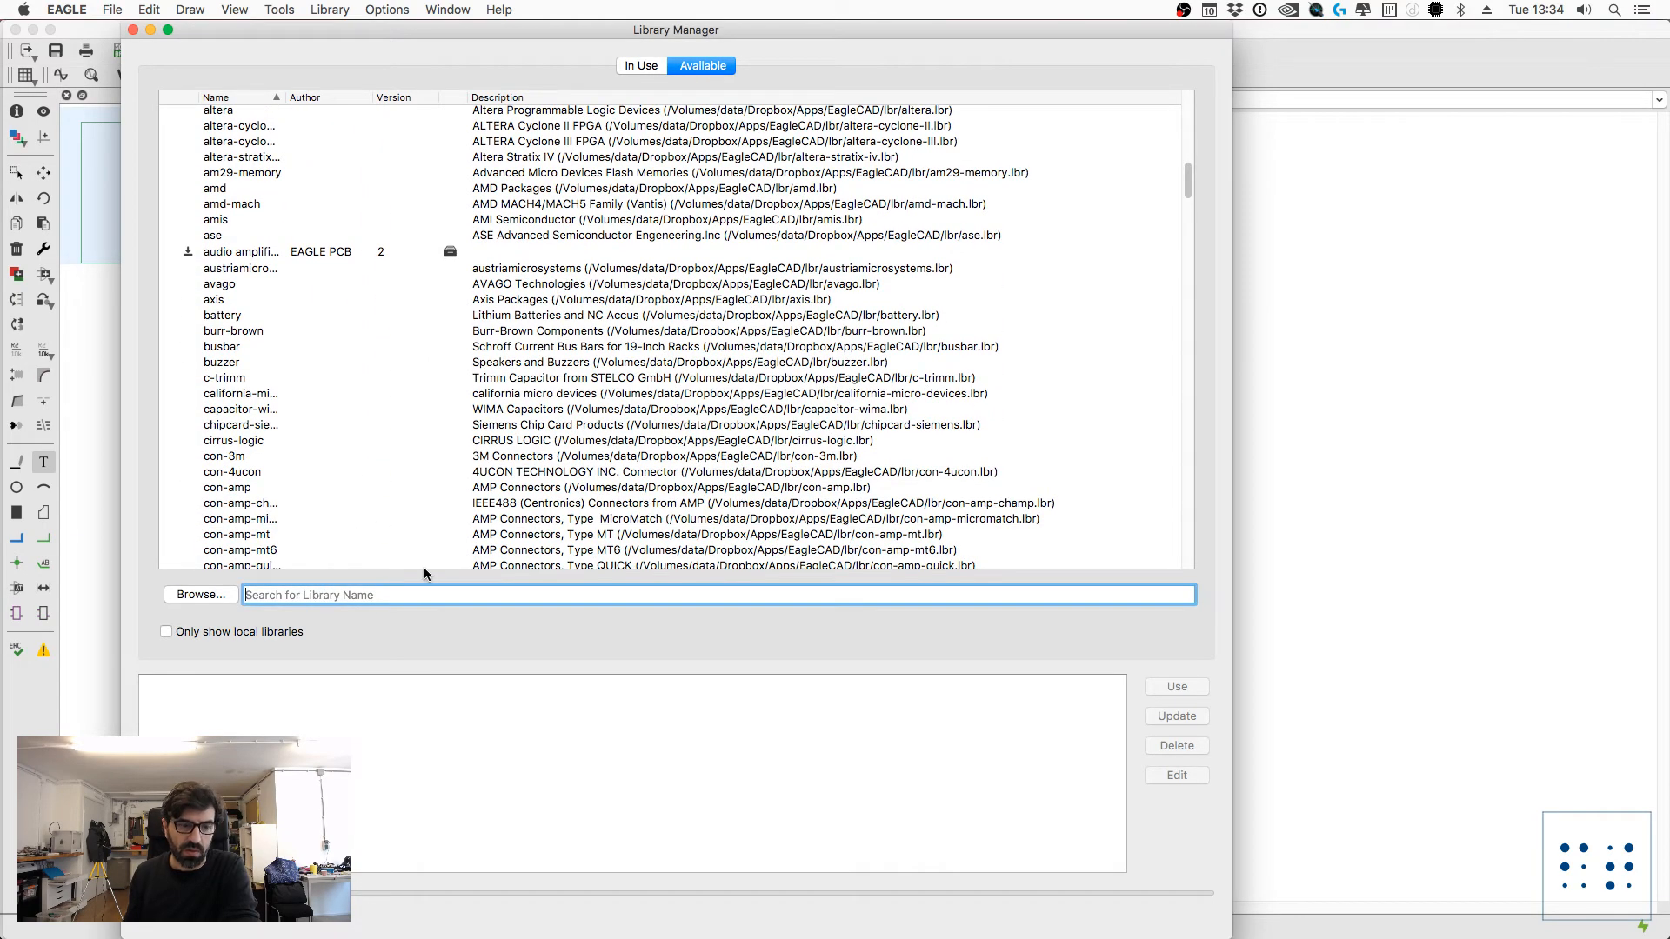
text(future)
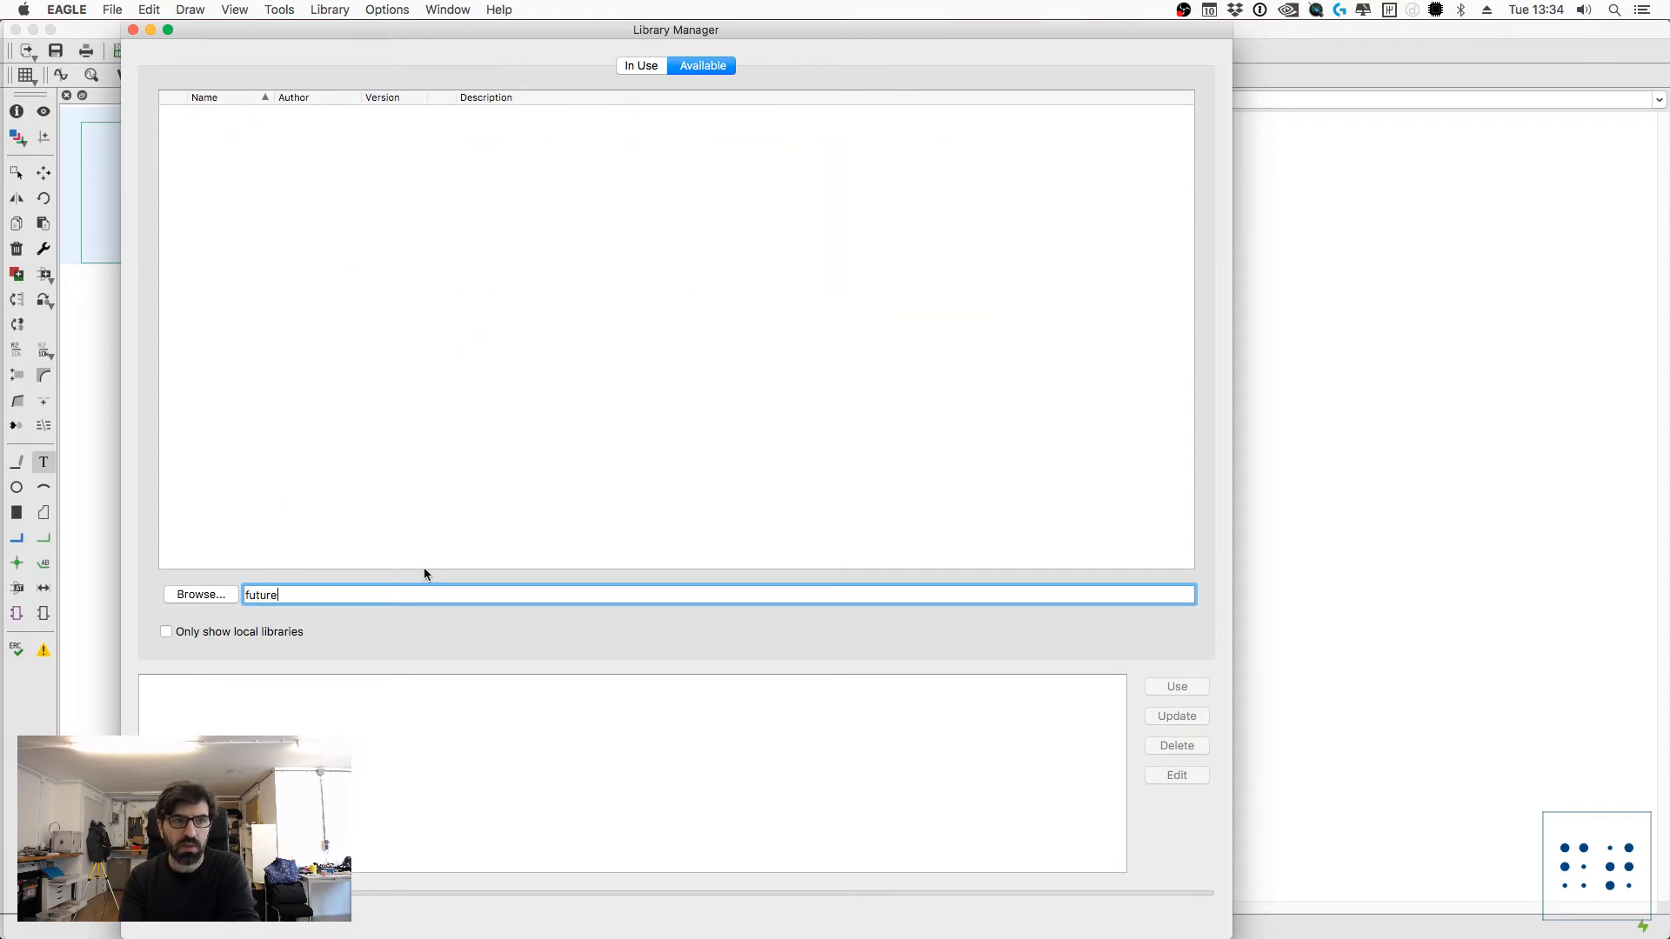
Step: Filter the libraries in use by "futu", check the FutureTailors entry's version, and close the library manager
click(632, 66)
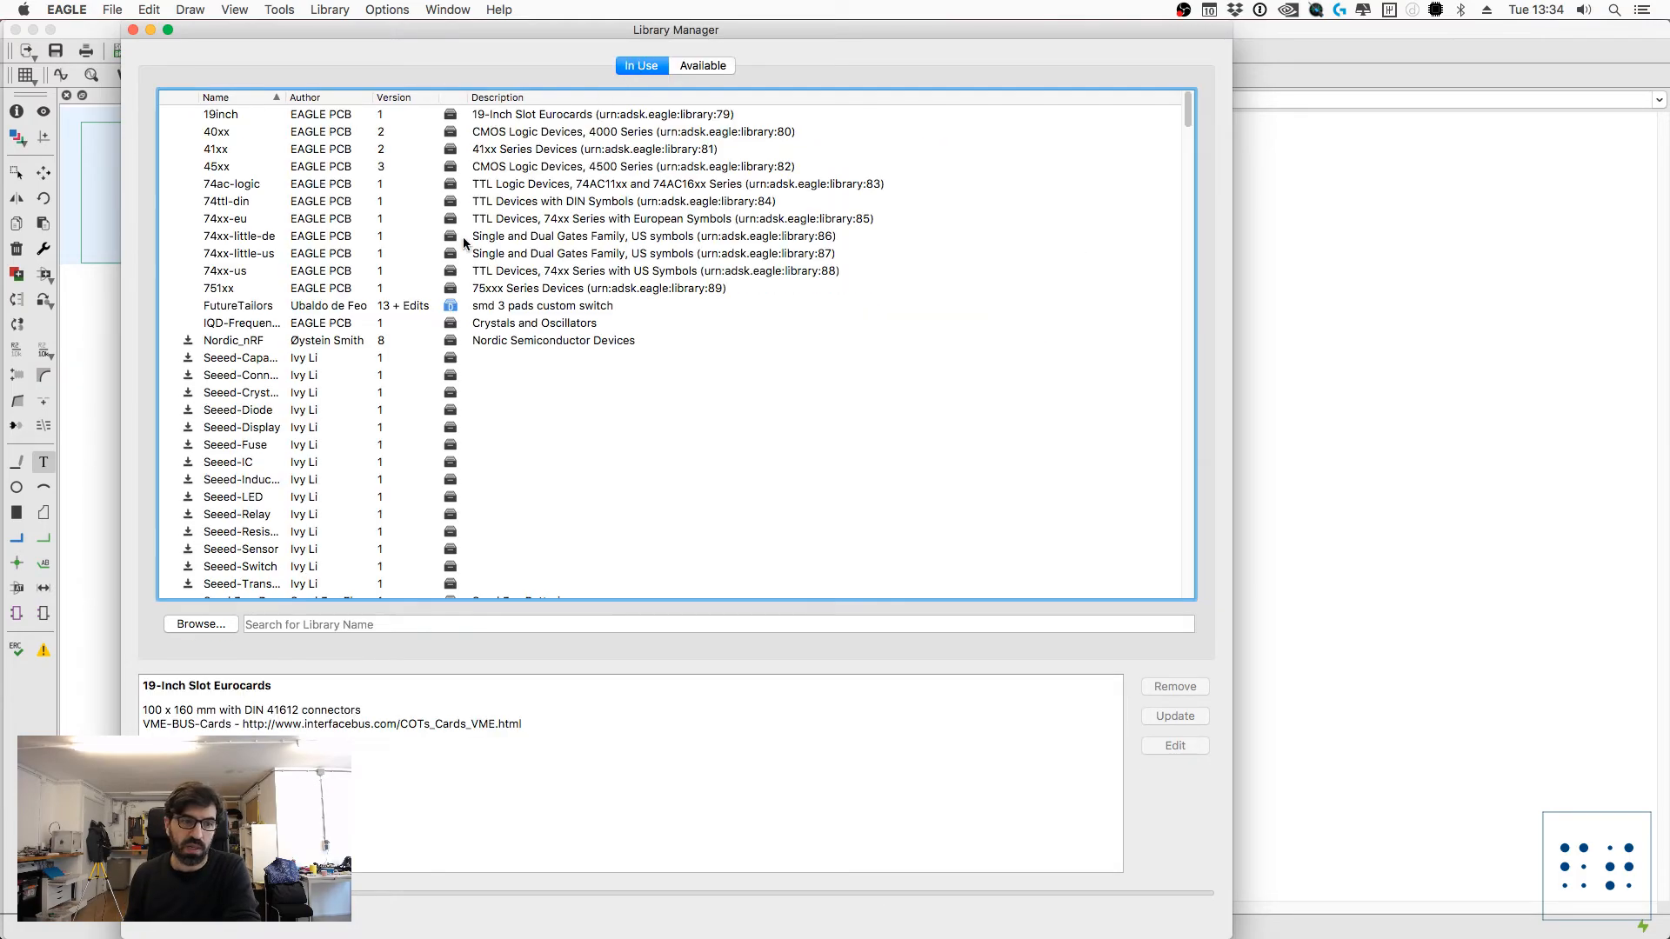
click(290, 625)
text(futu)
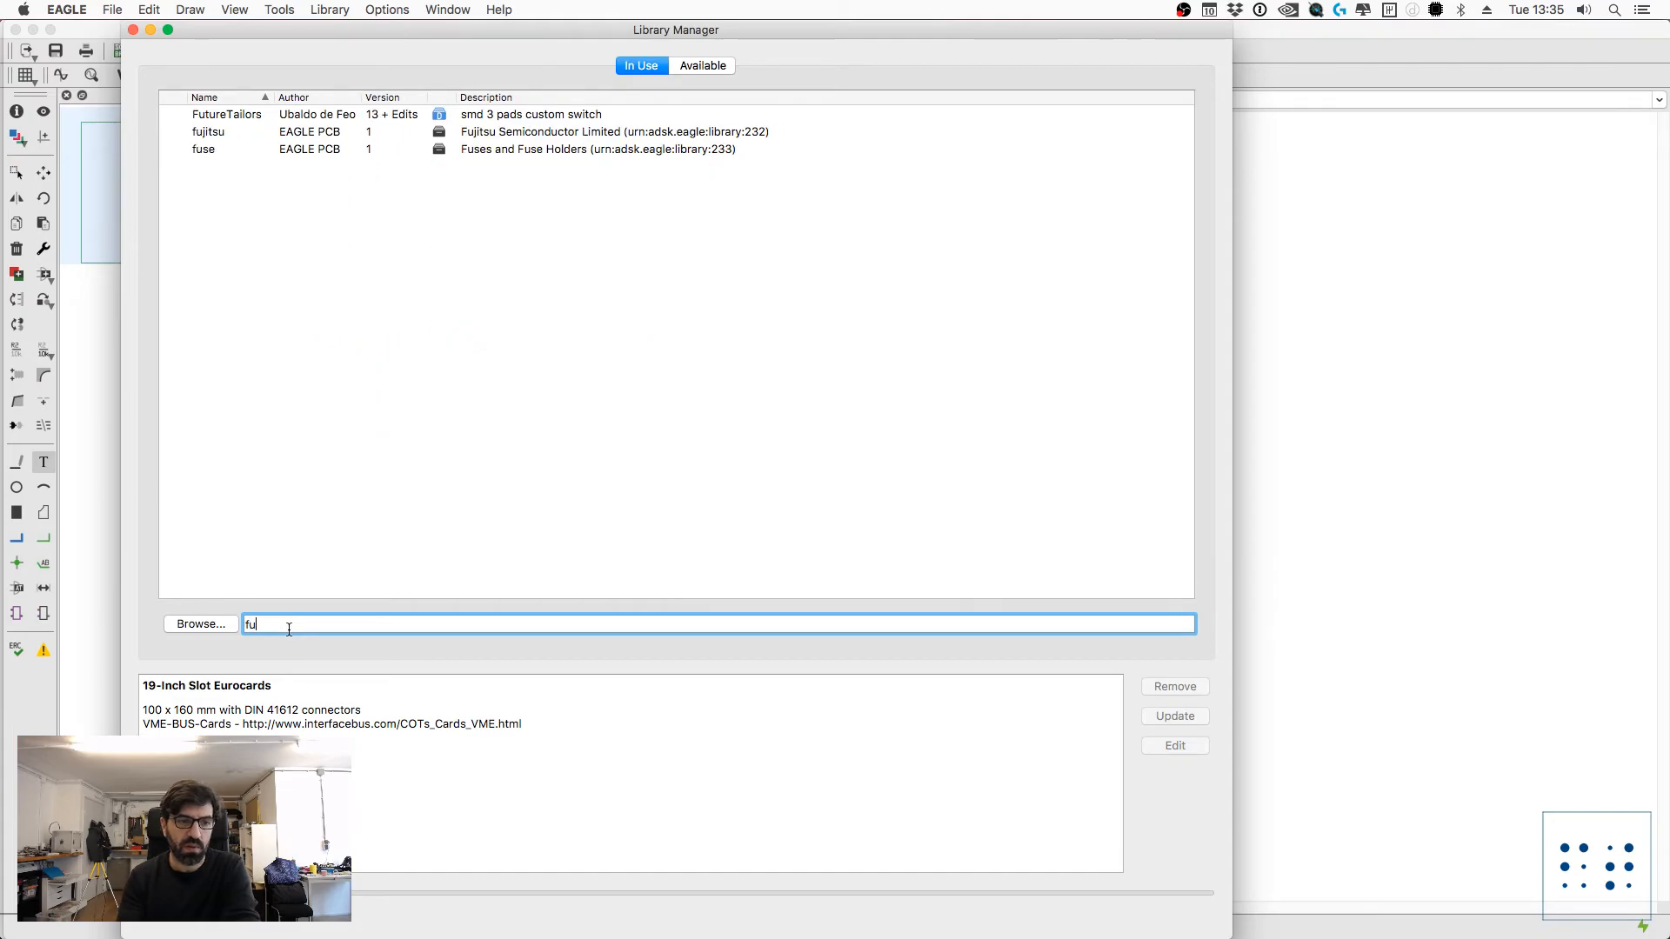
click(306, 115)
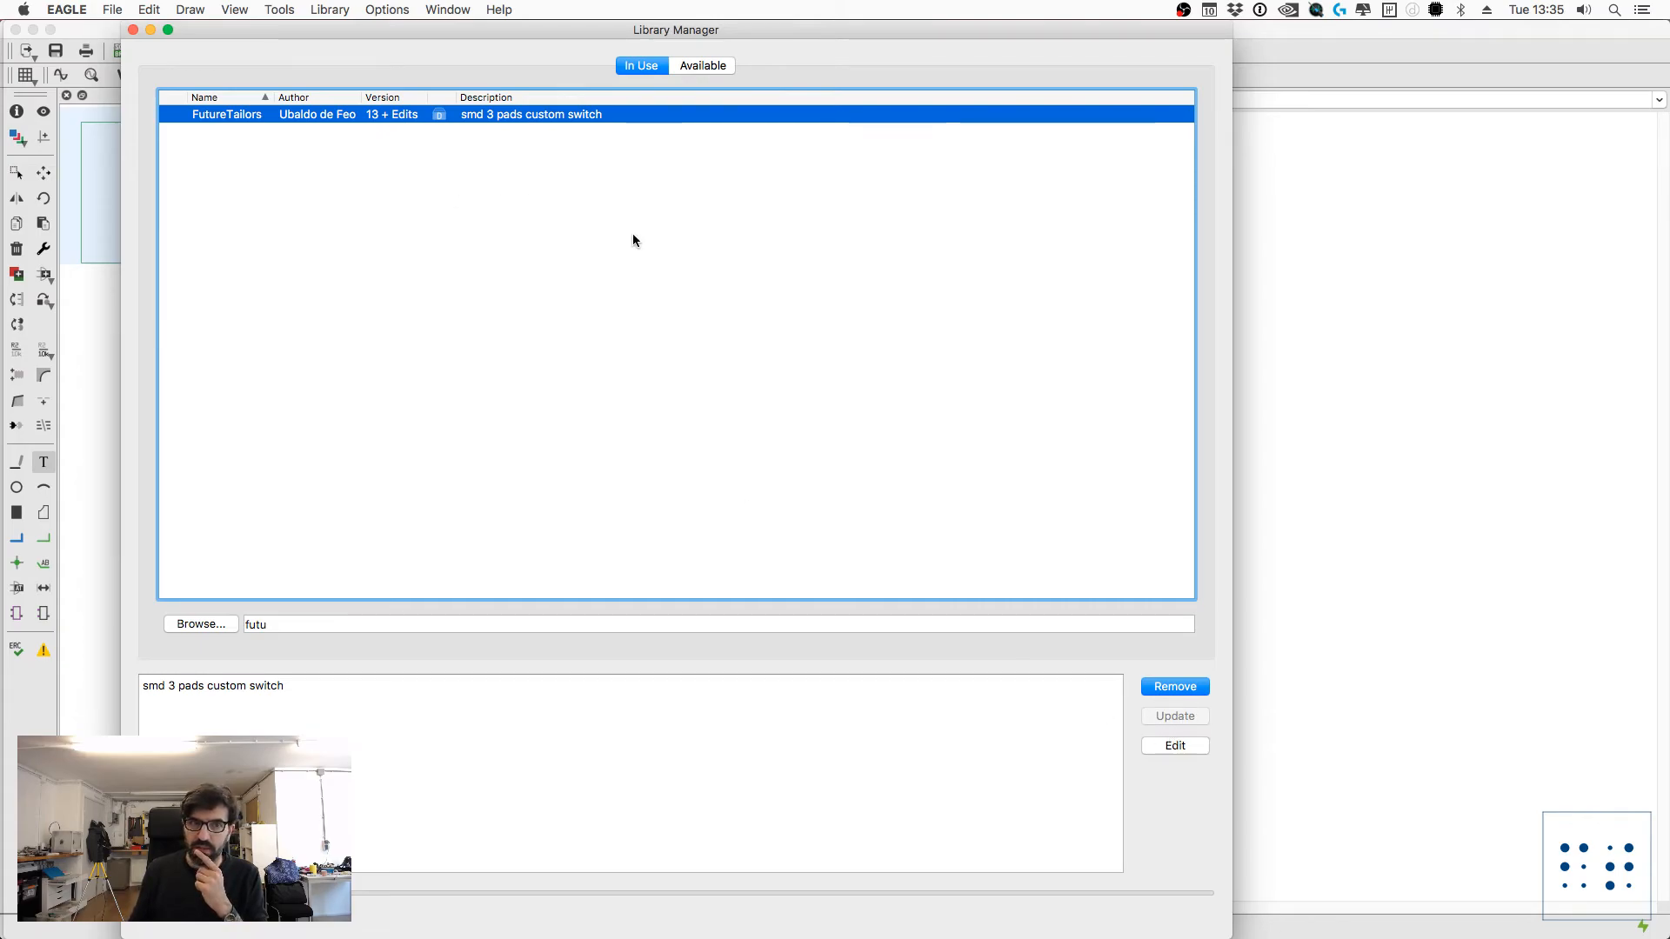
click(133, 30)
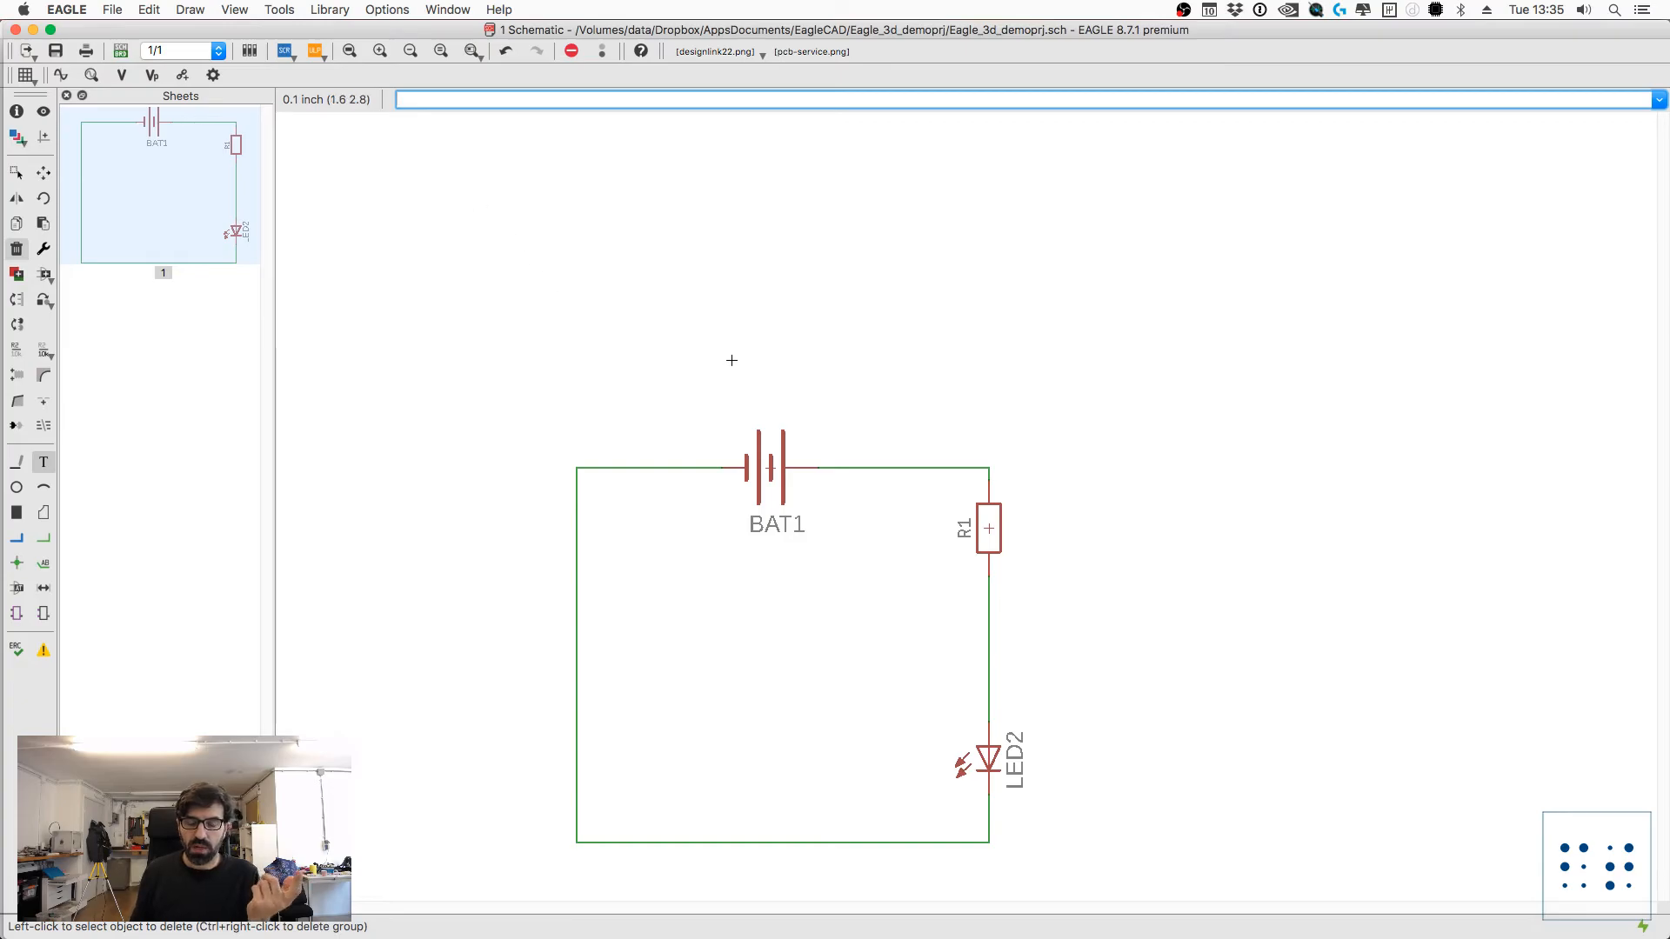
Step: Add the BATTERY20MM_4LEGS device from the FutureTailors library in the empty area beyond the circuit's upper-right corner
text(add)
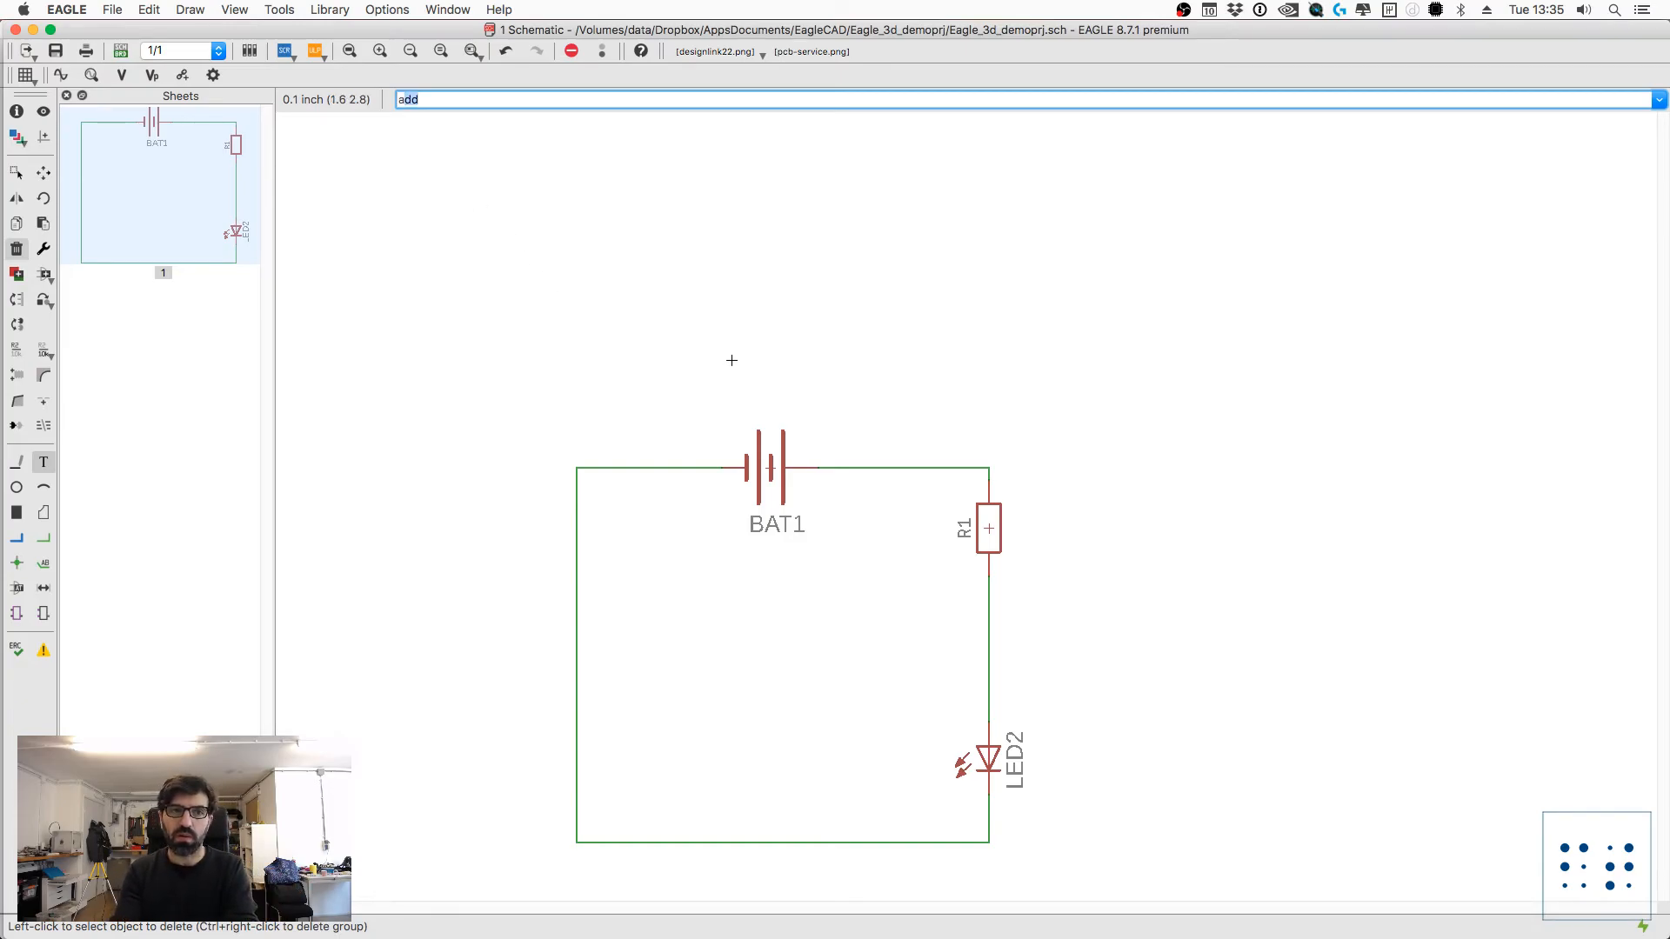
key(Return)
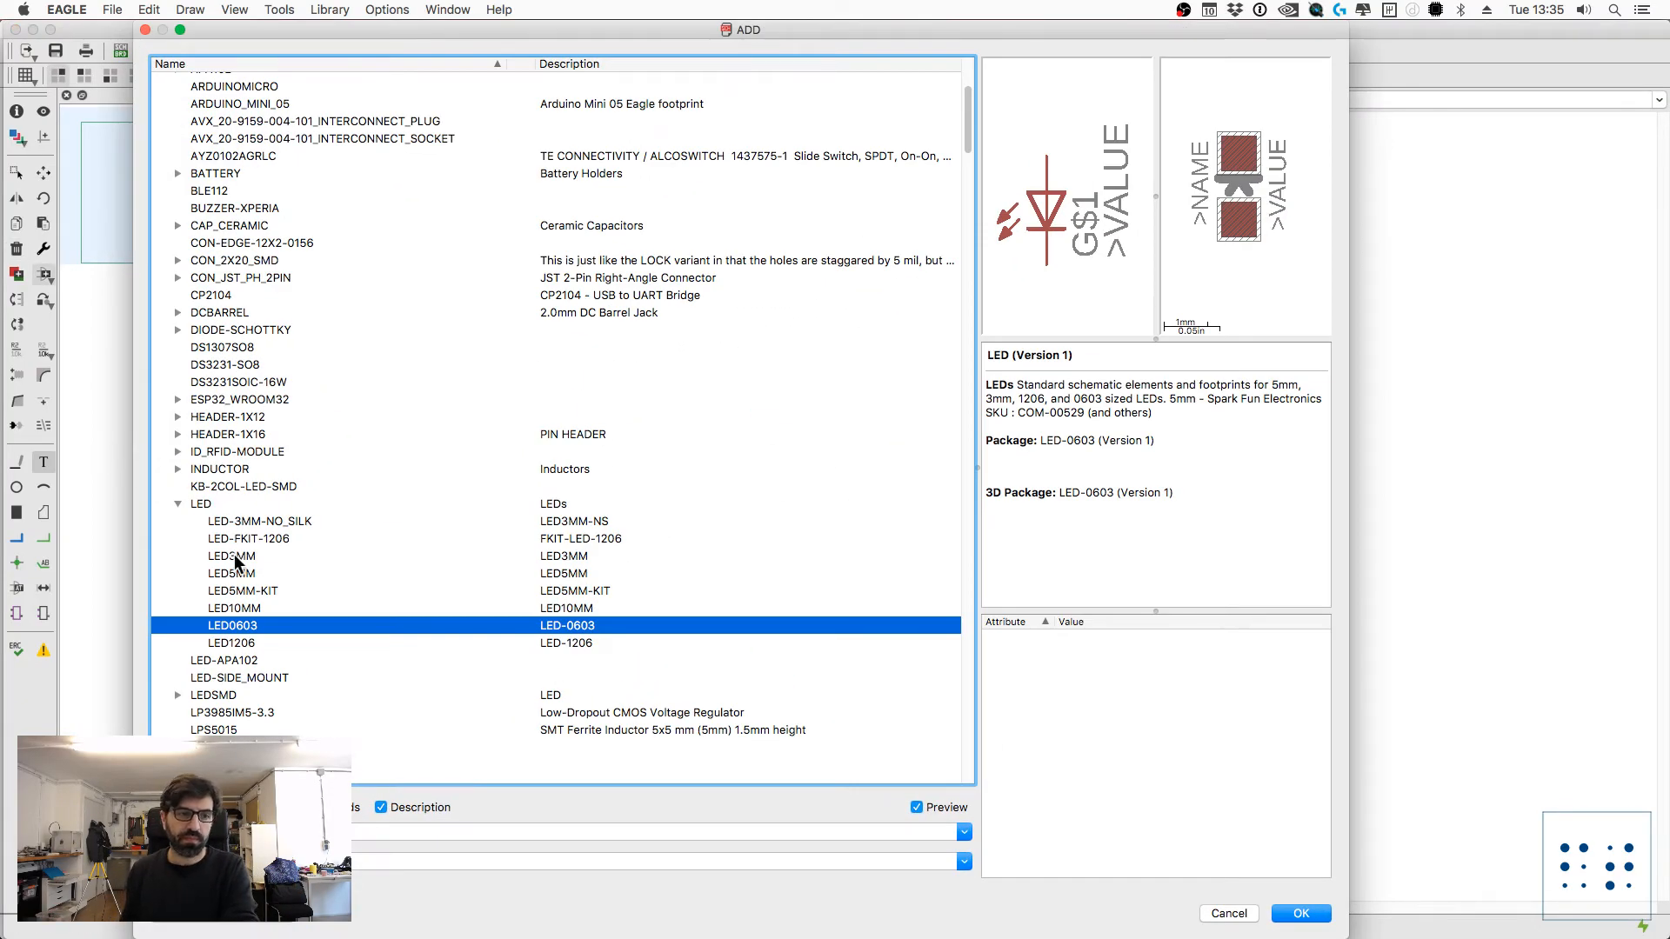
click(239, 611)
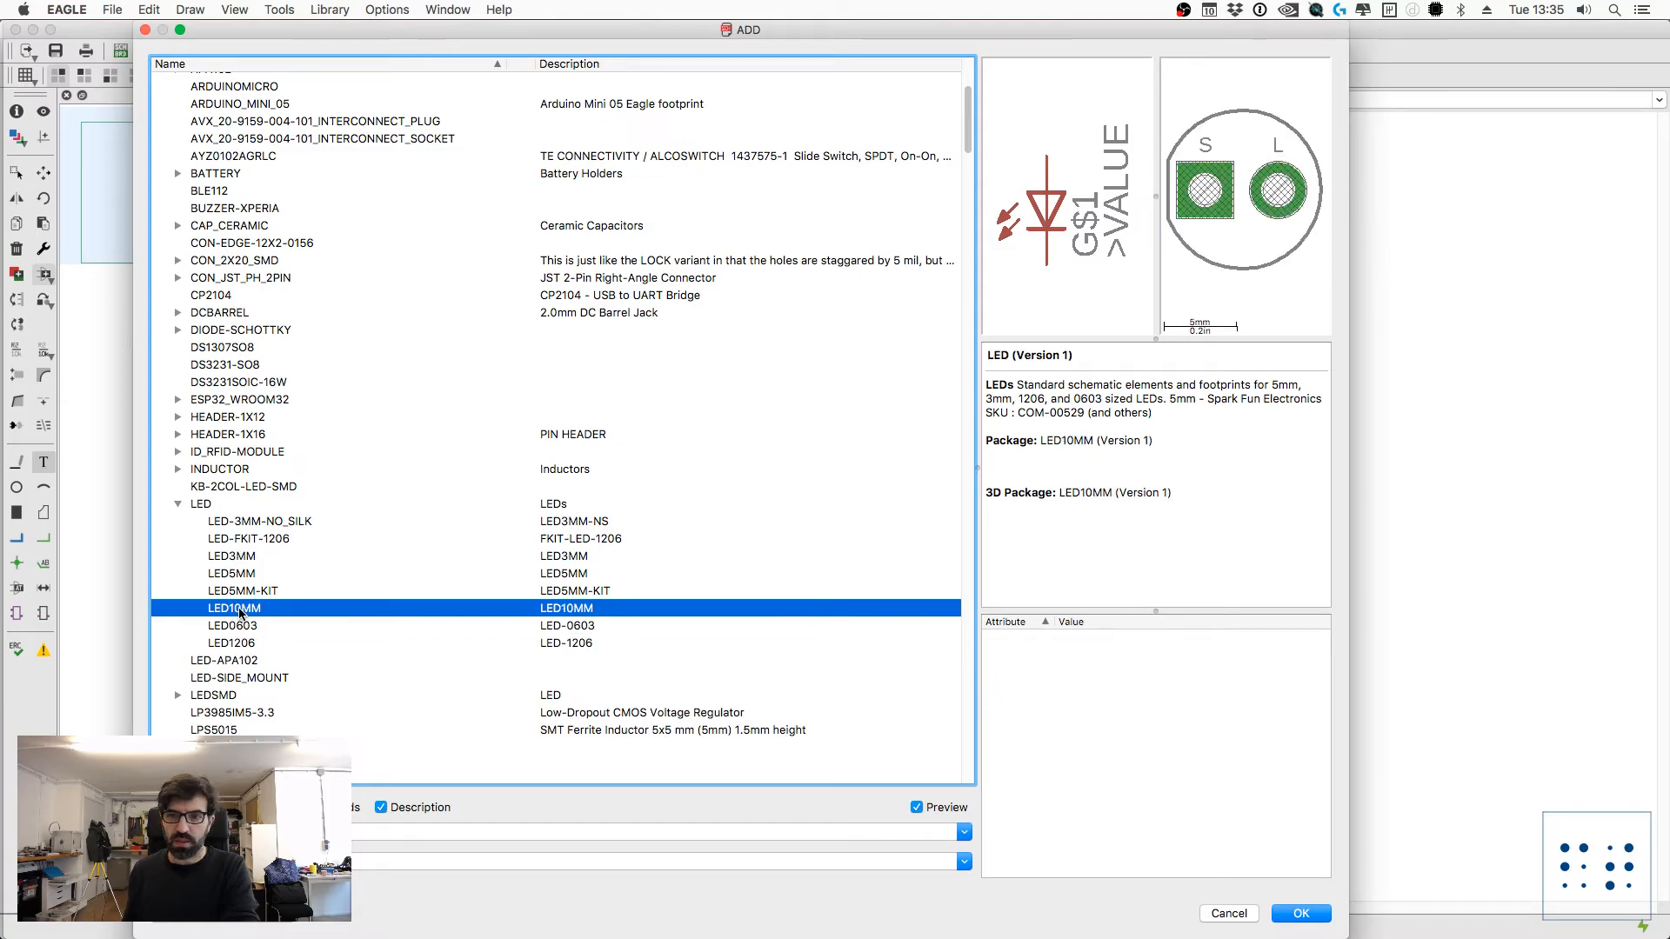
scroll(216, 500, up, 5)
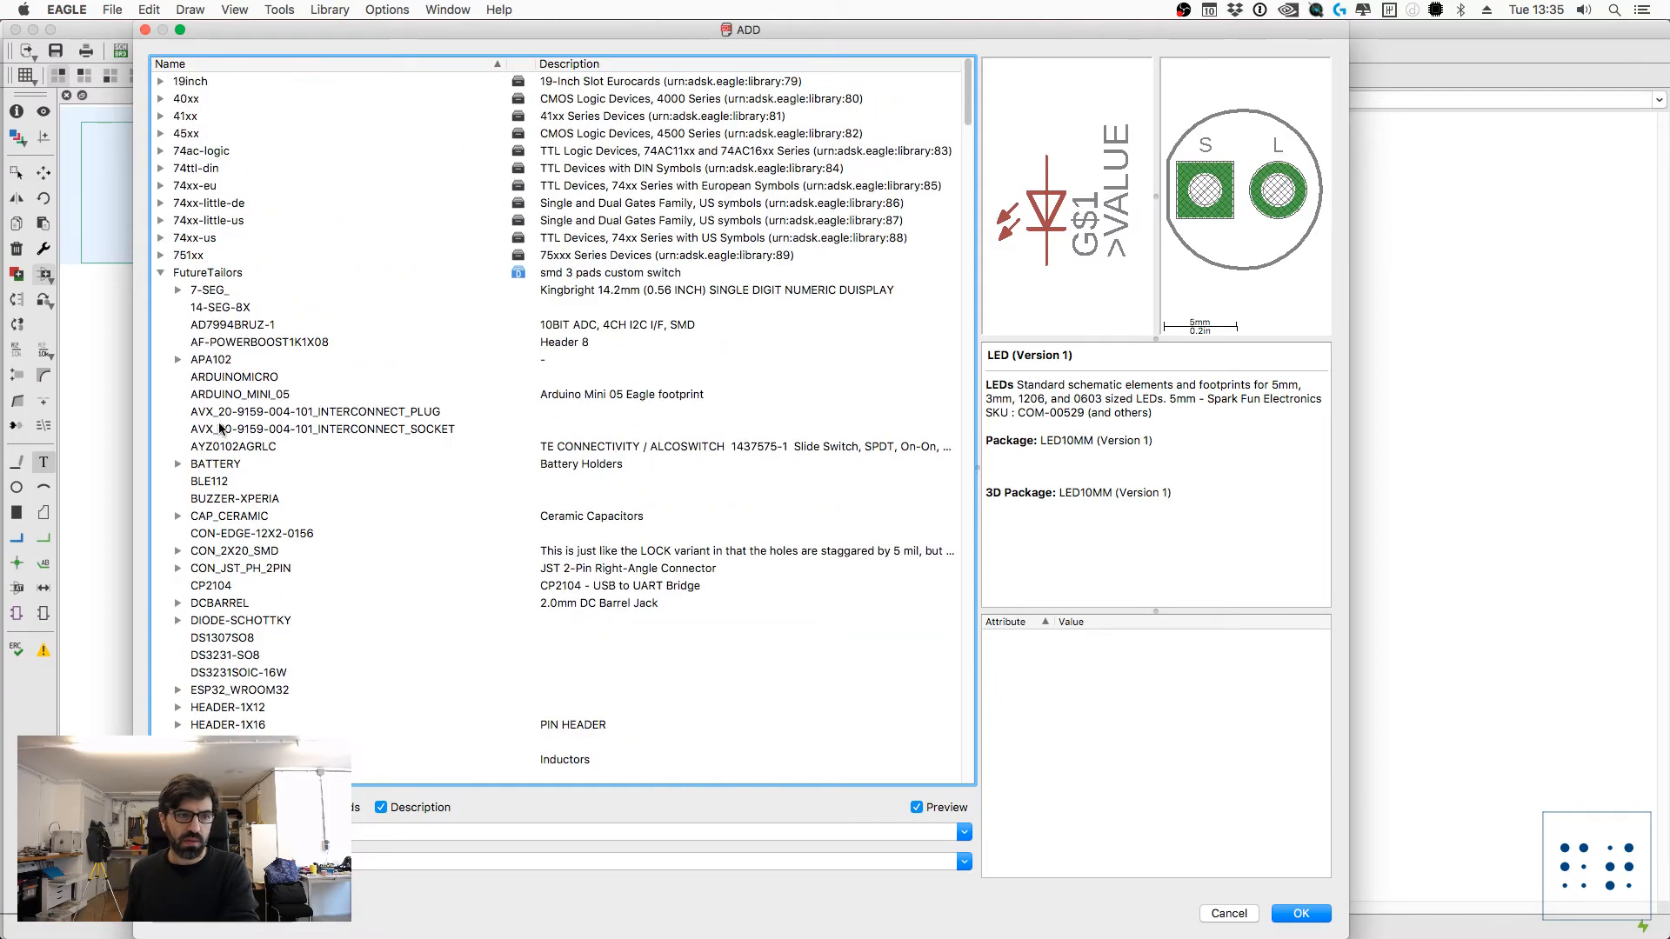
scroll(224, 430, down, 3)
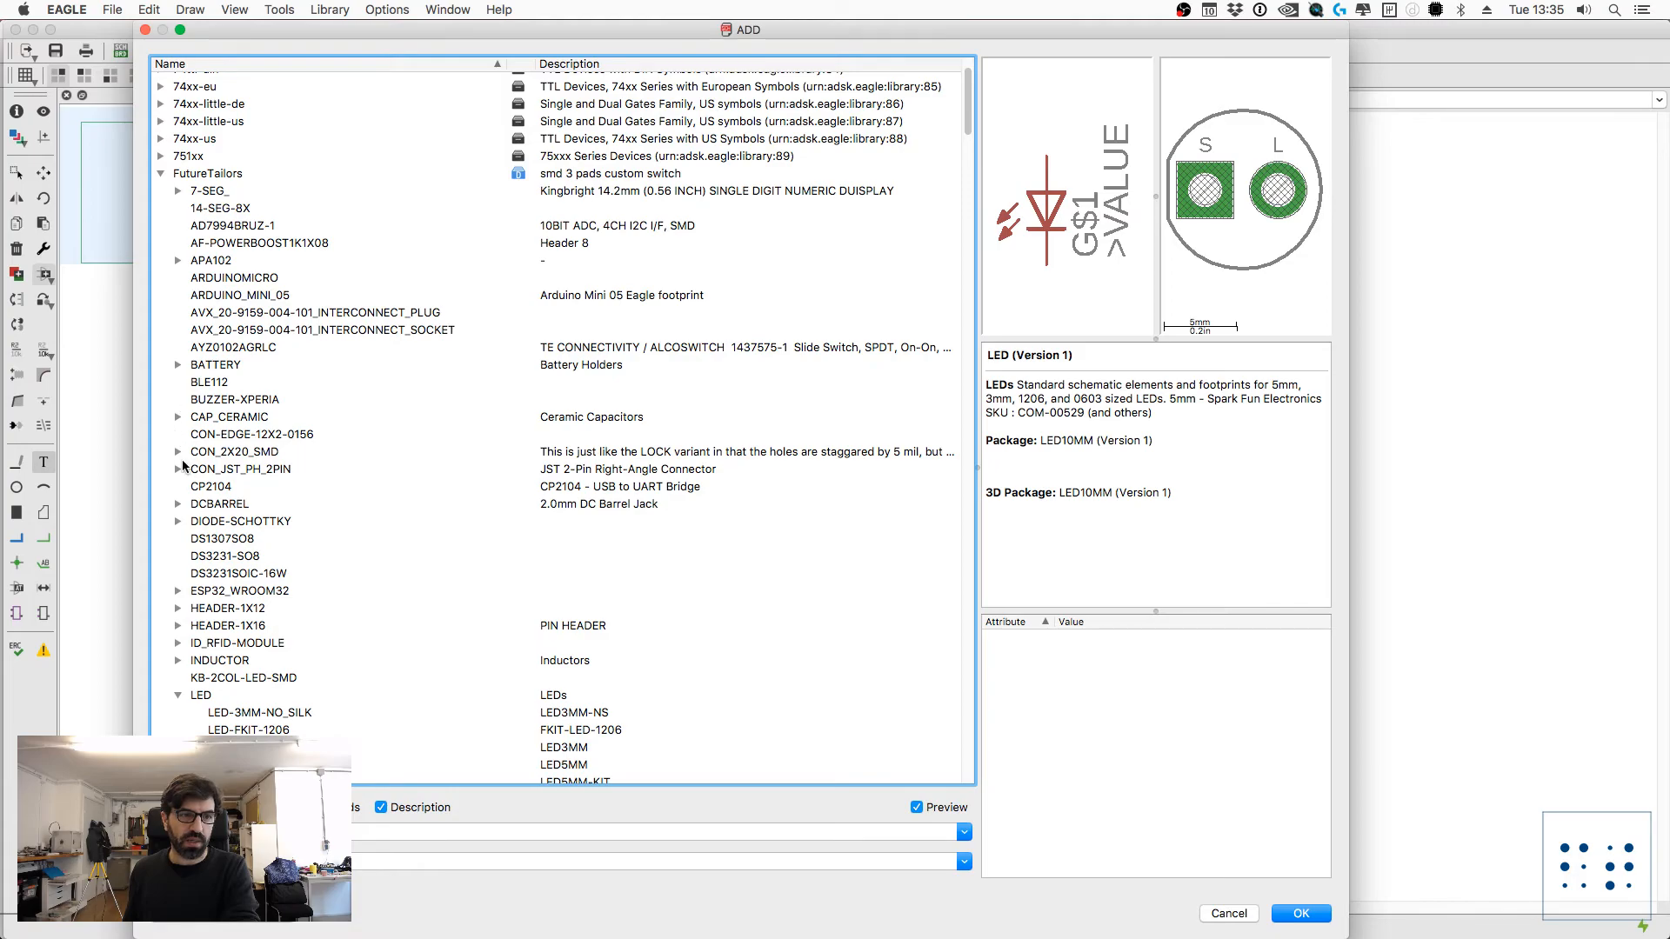
click(177, 369)
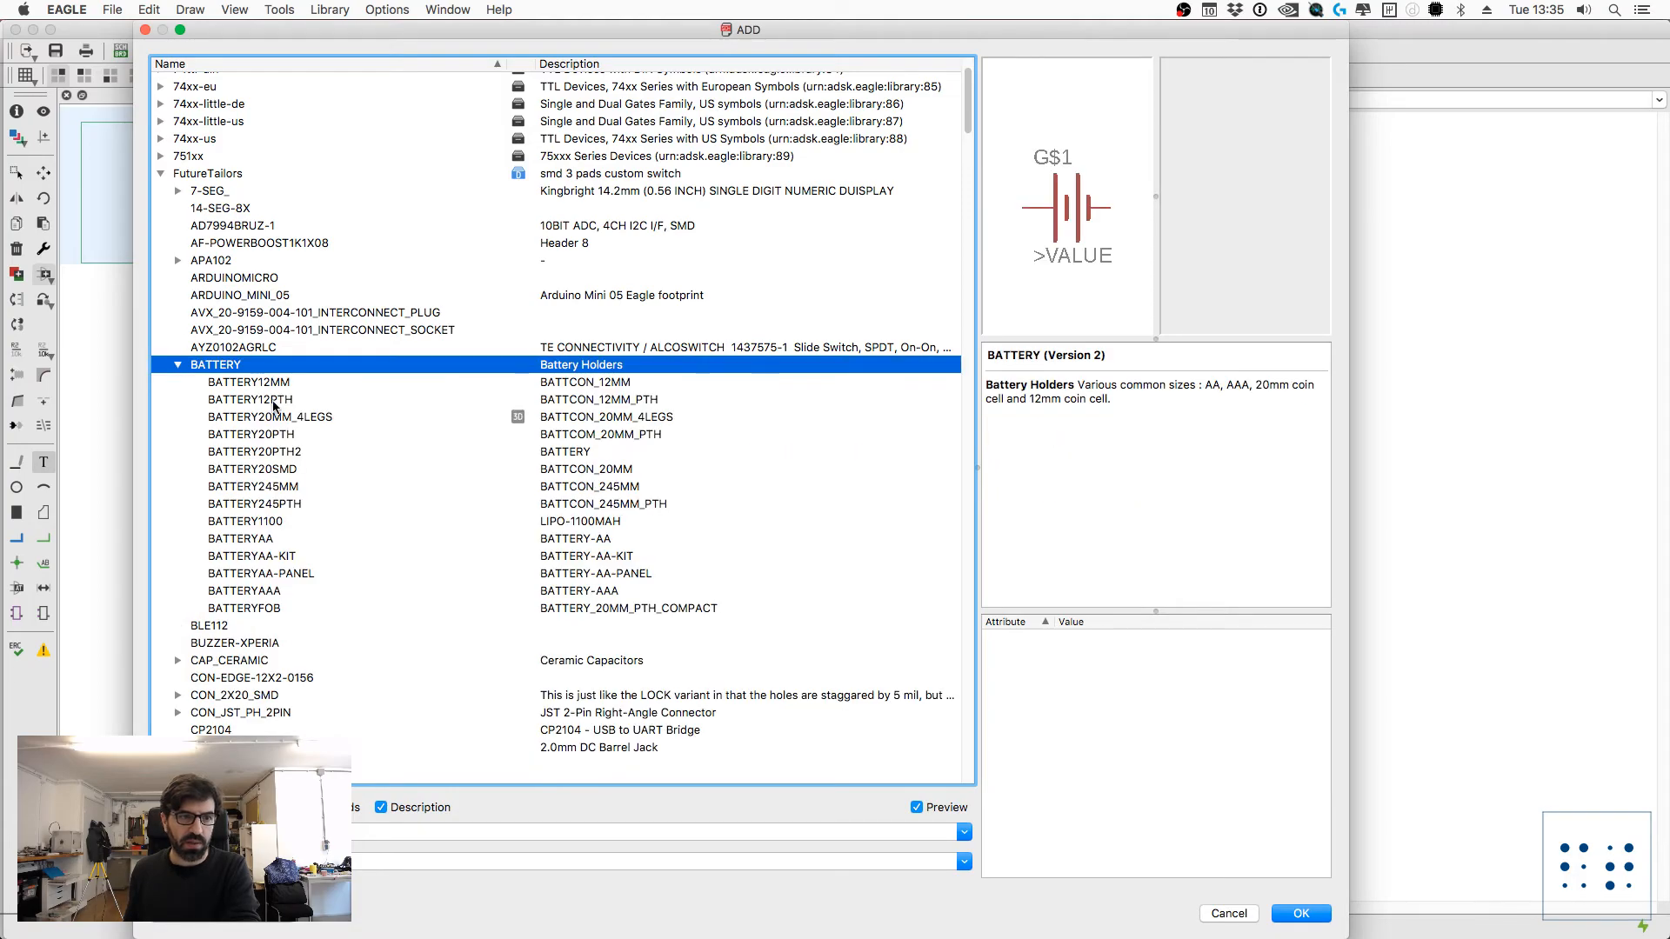
click(290, 418)
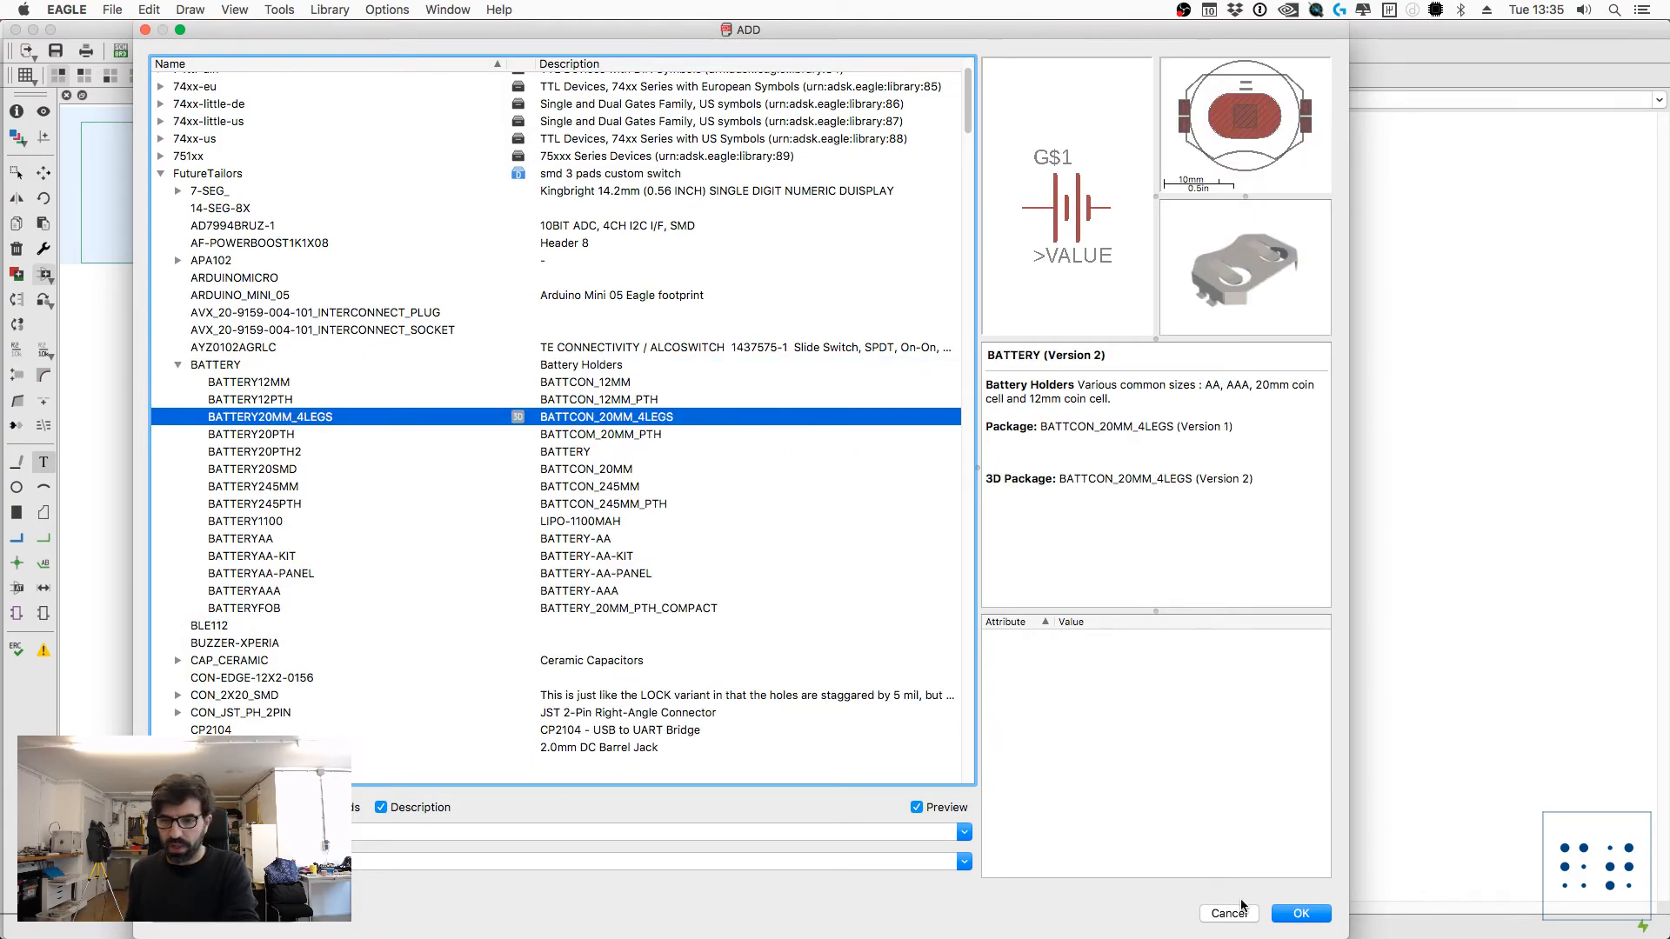
click(1302, 913)
click(1158, 406)
key(Escape)
key(Escape)
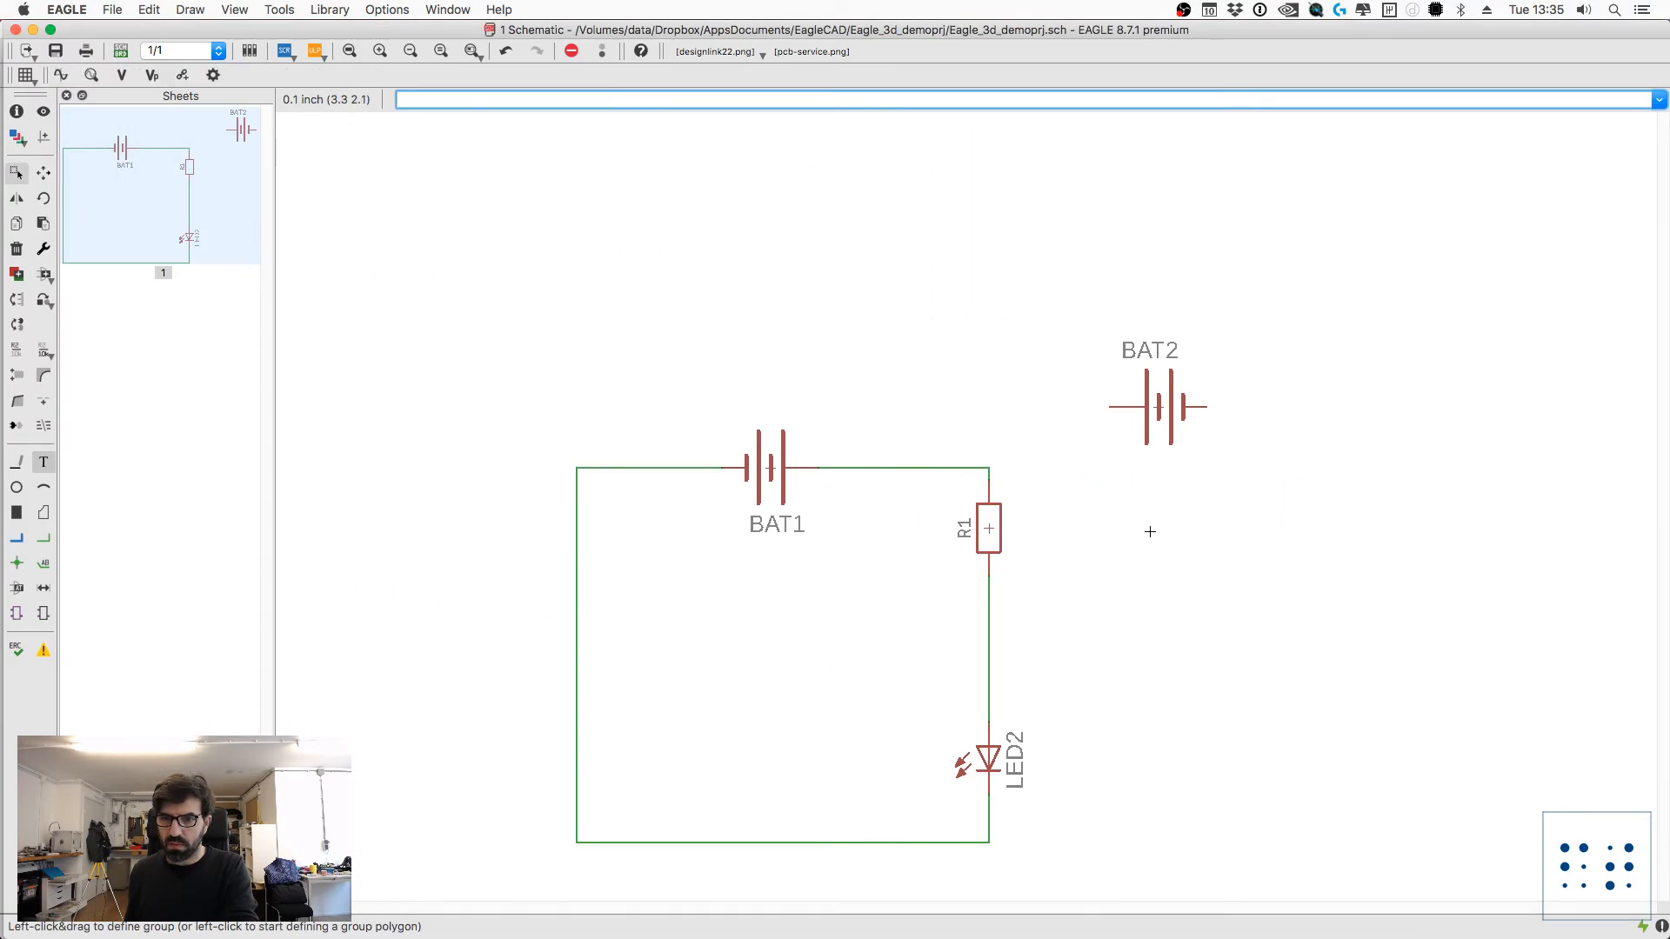
Step: Inspect the unconnected battery's properties to check its device, package, 3D package and library versions
text(info)
key(Return)
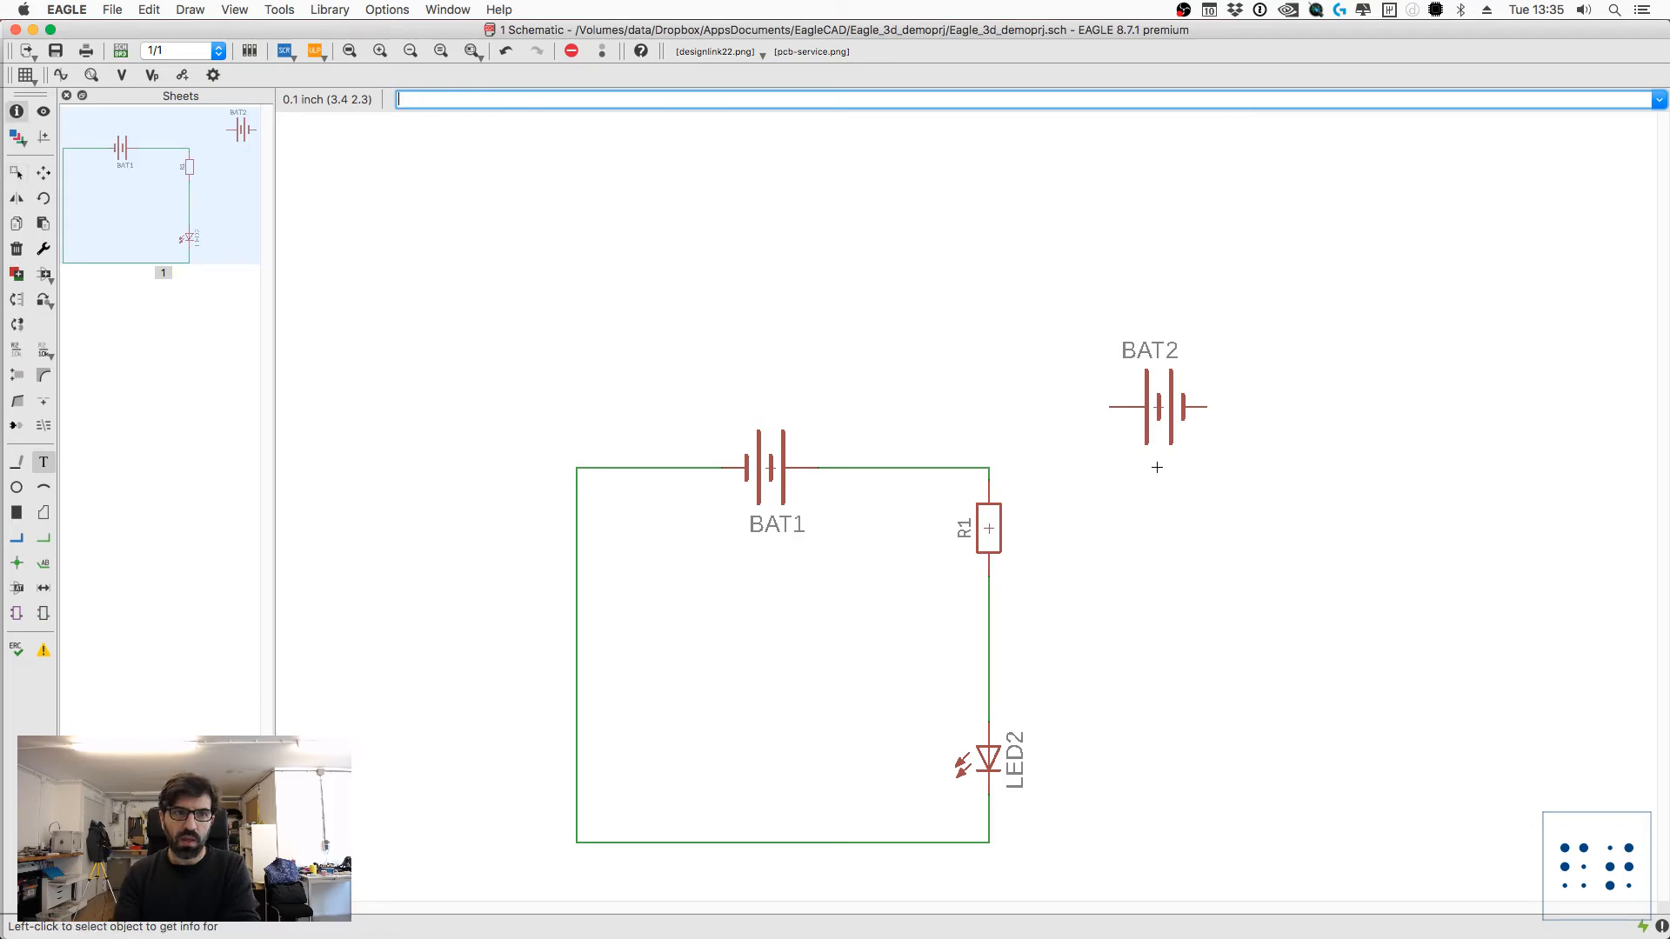
click(1156, 405)
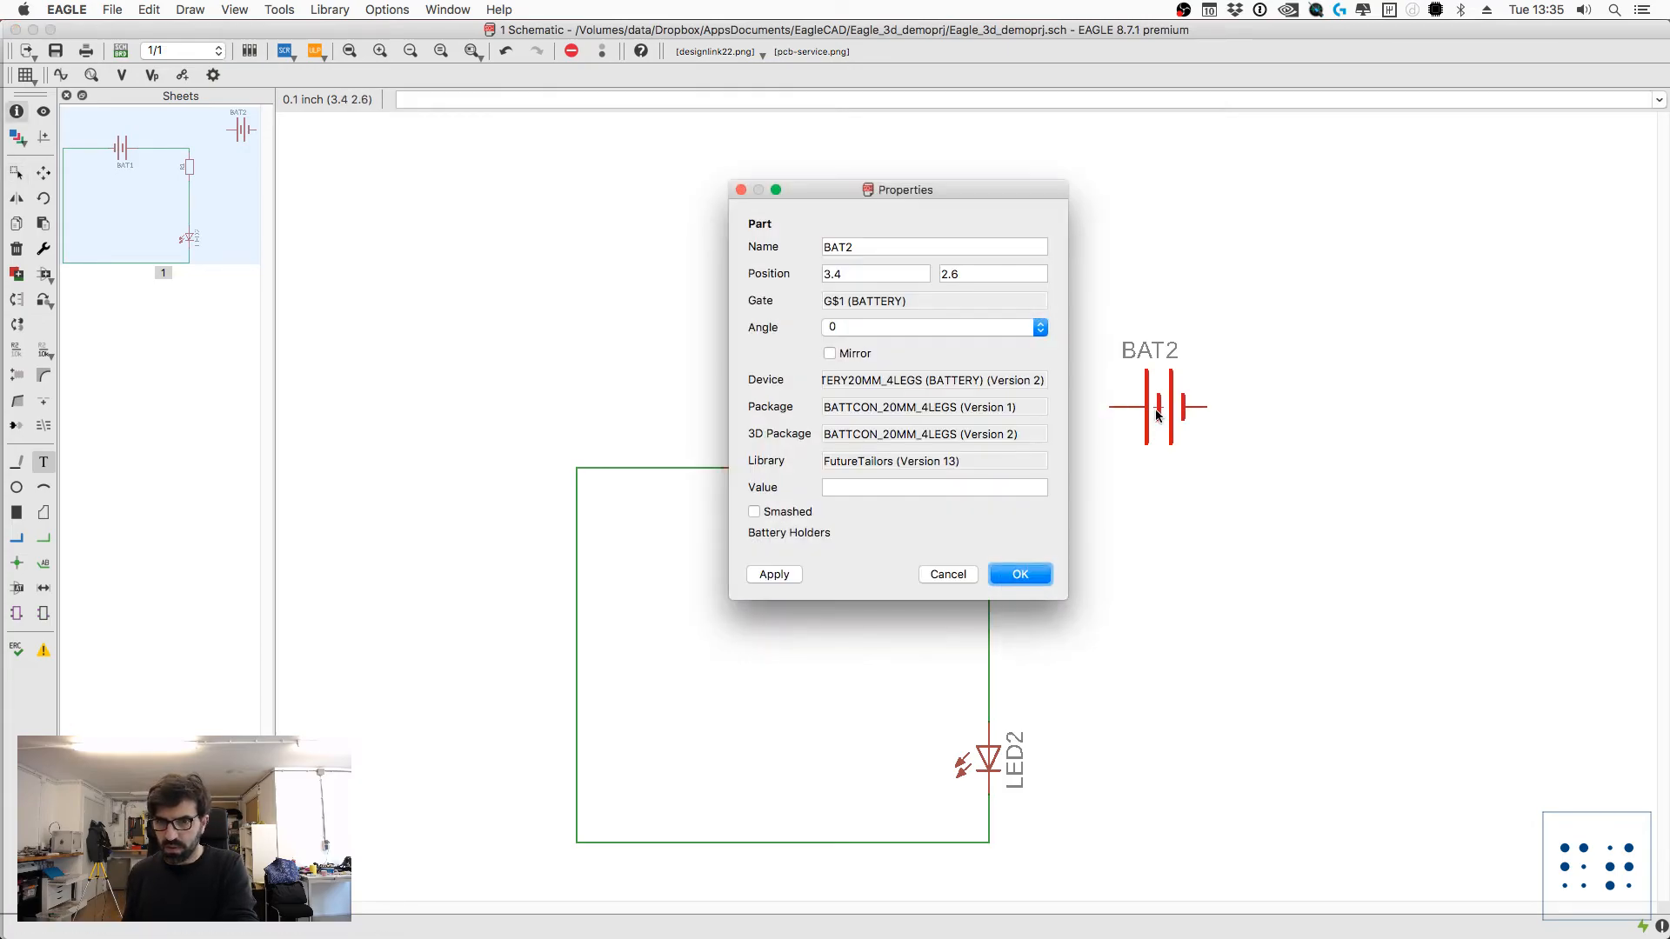
drag(972, 461, 712, 453)
key(Escape)
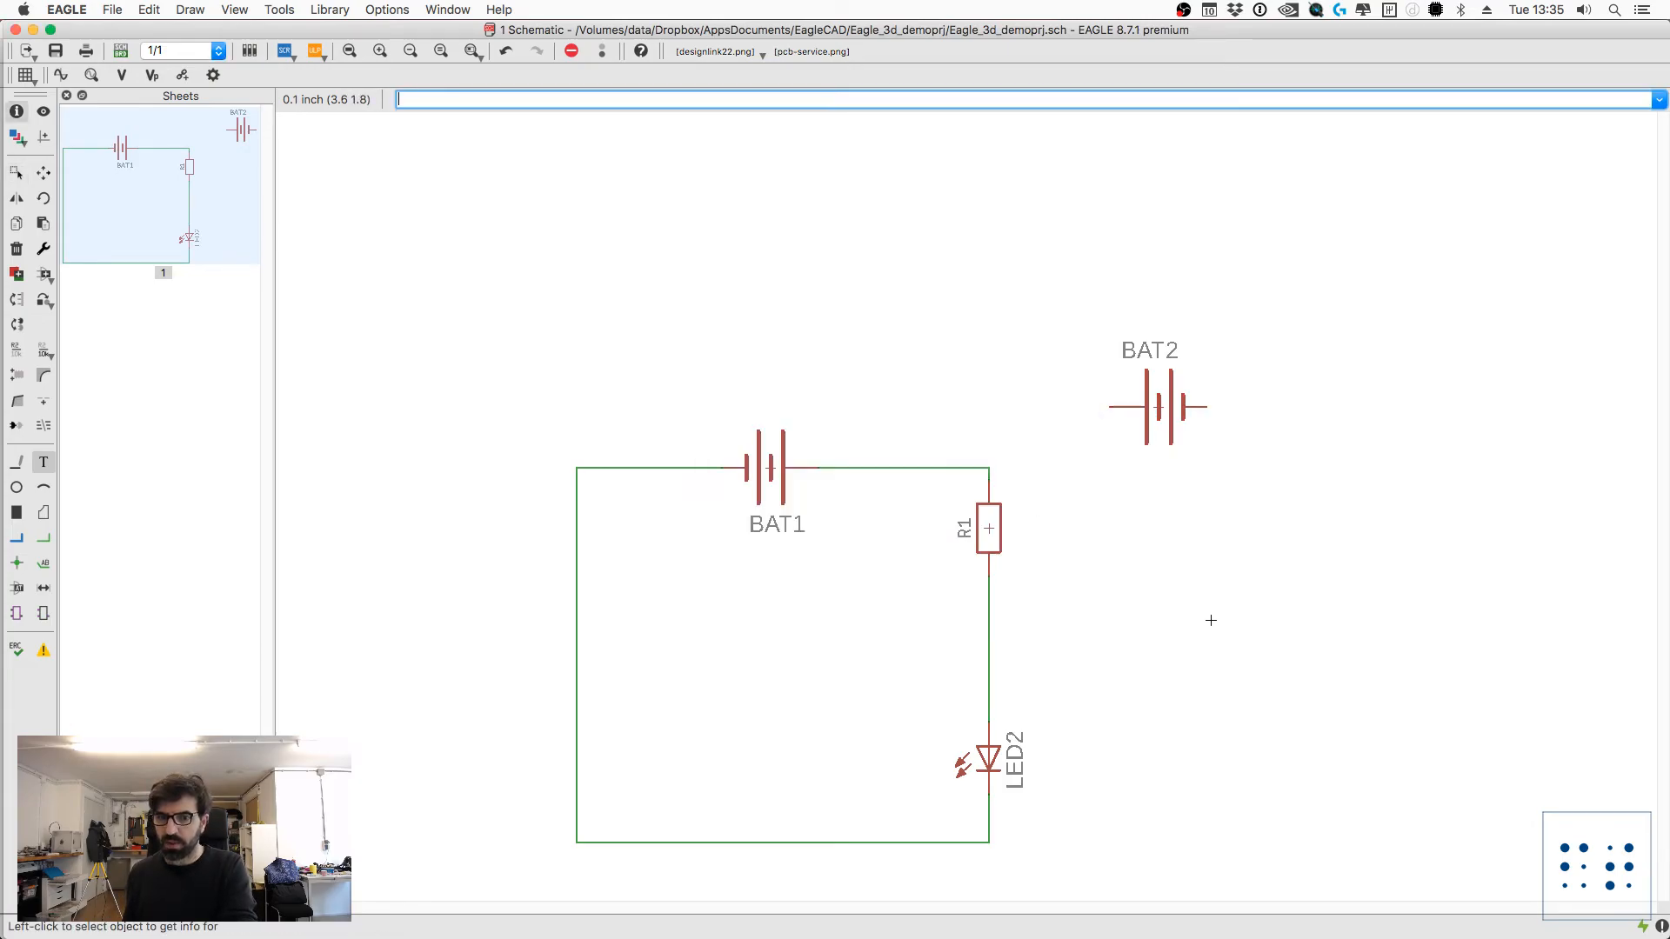
Step: Add an LED0603 device from the FutureTailors library below the unconnected battery, beside R1
text(add)
key(Return)
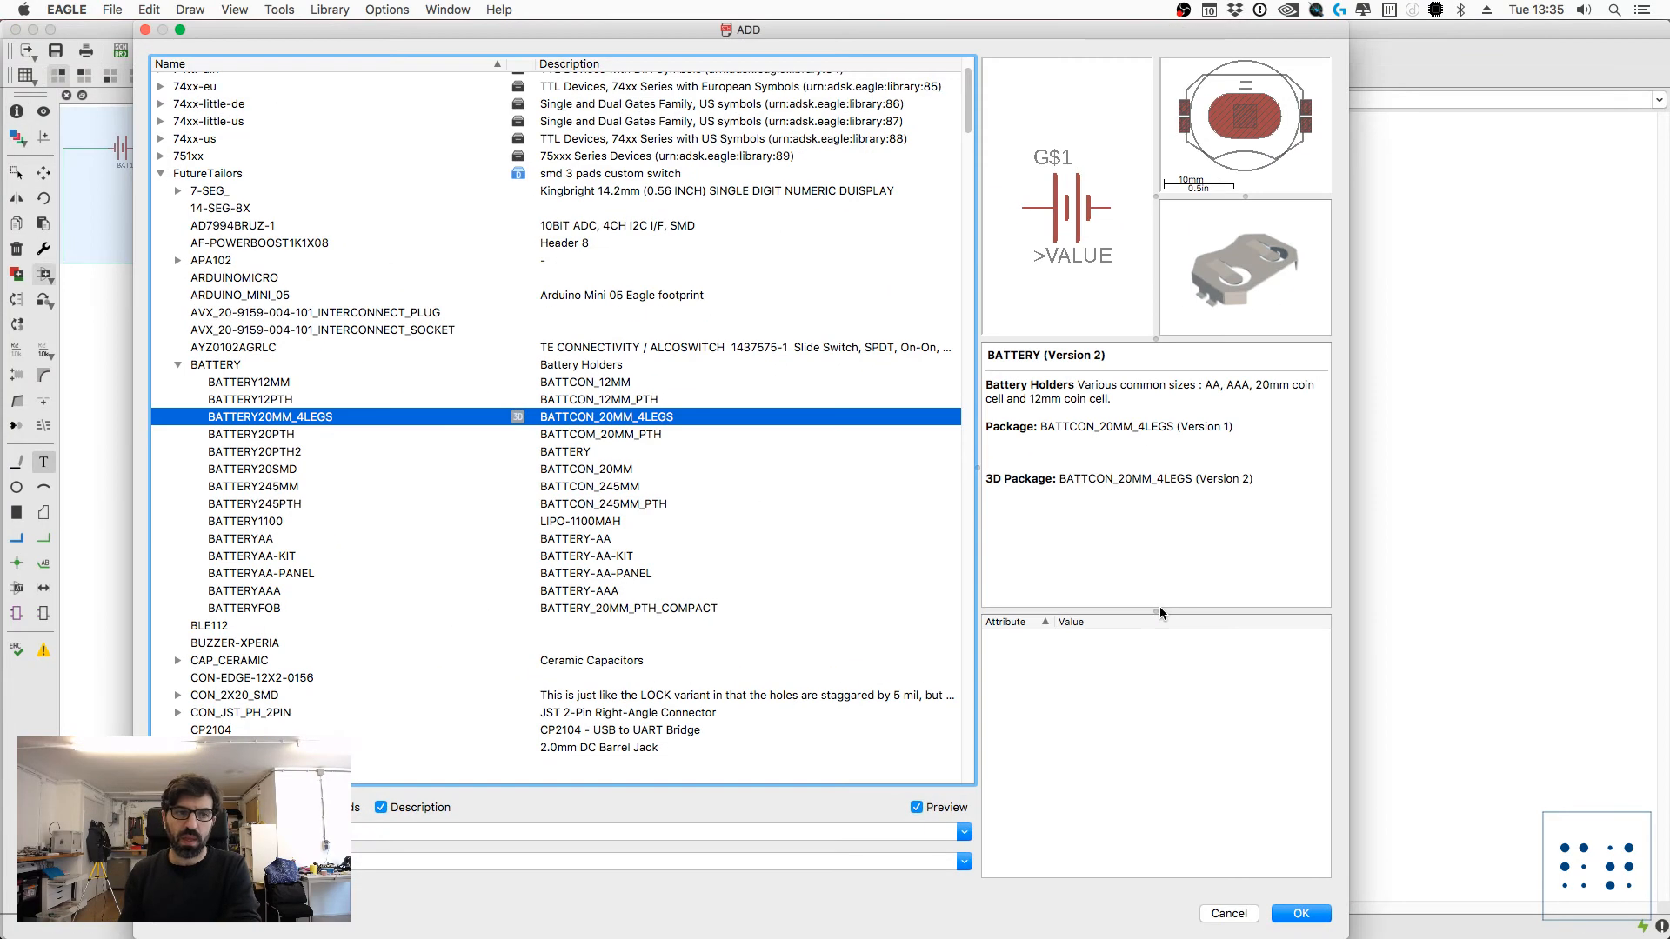
scroll(261, 487, down, 10)
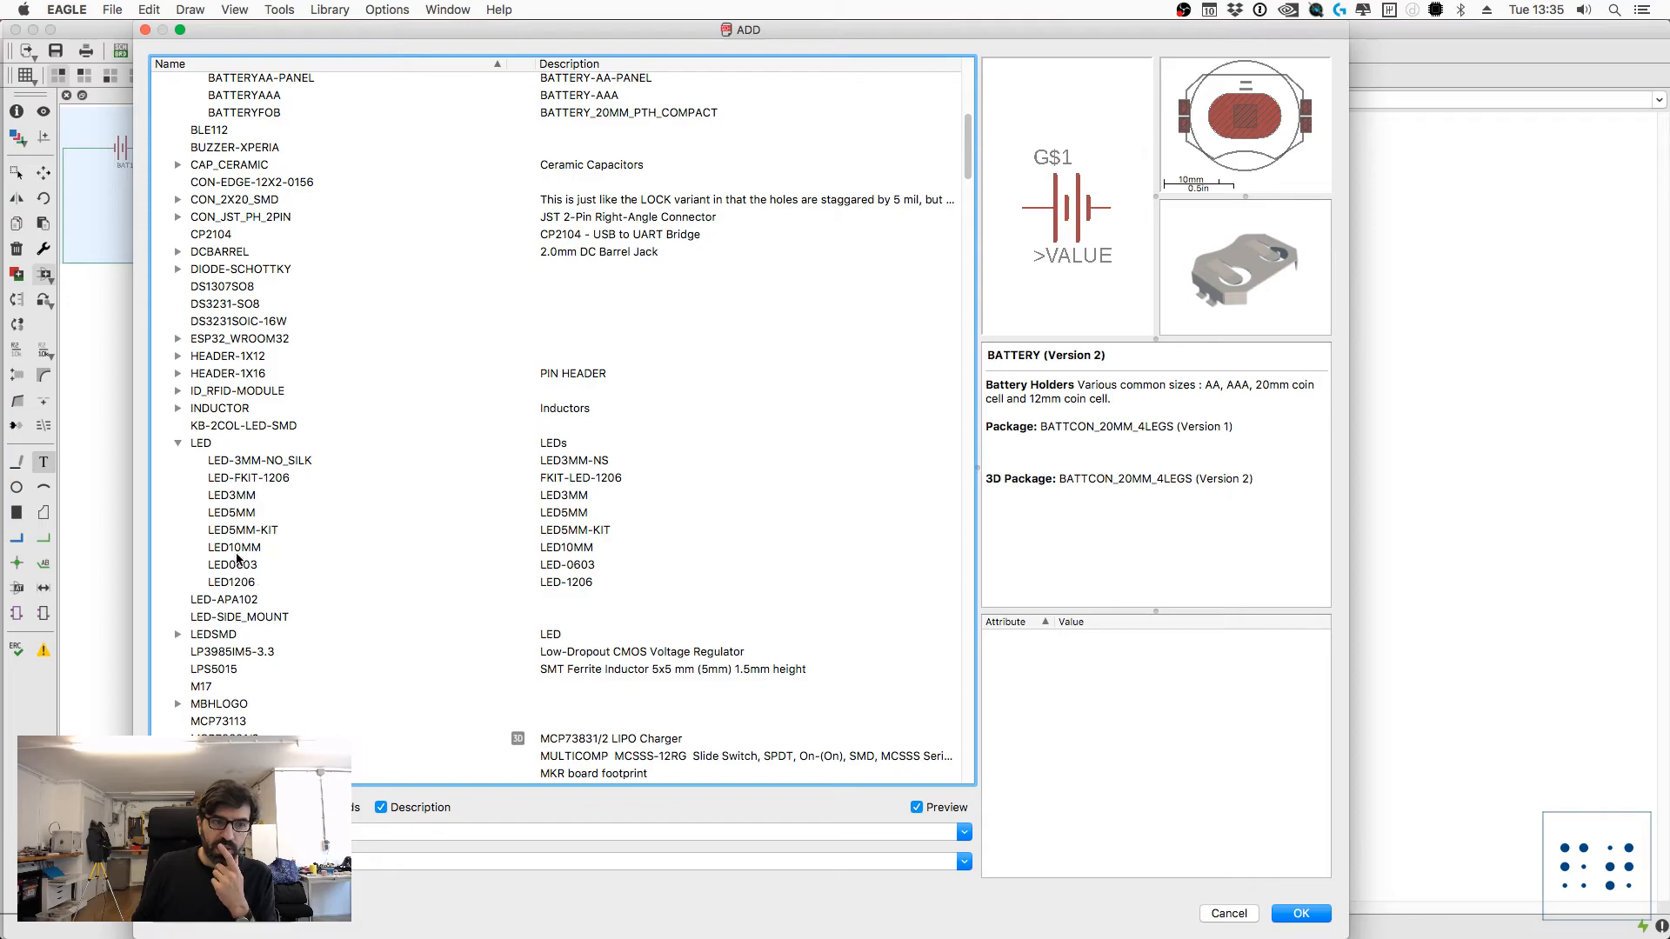
click(238, 563)
click(1301, 914)
click(1134, 565)
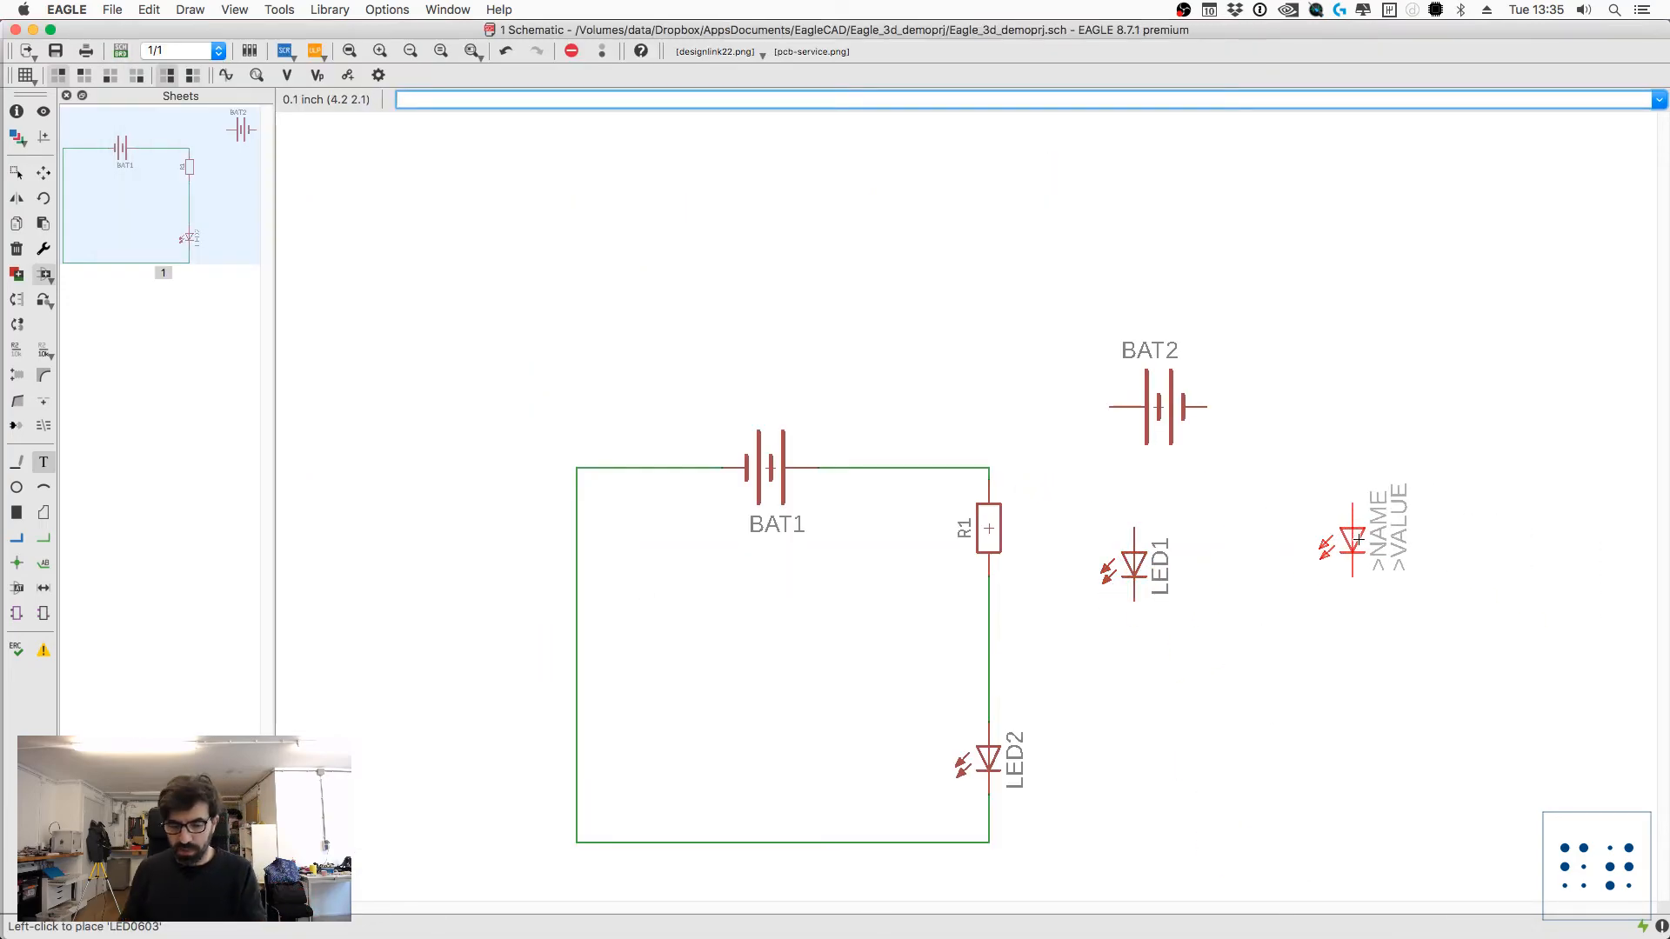
key(Escape)
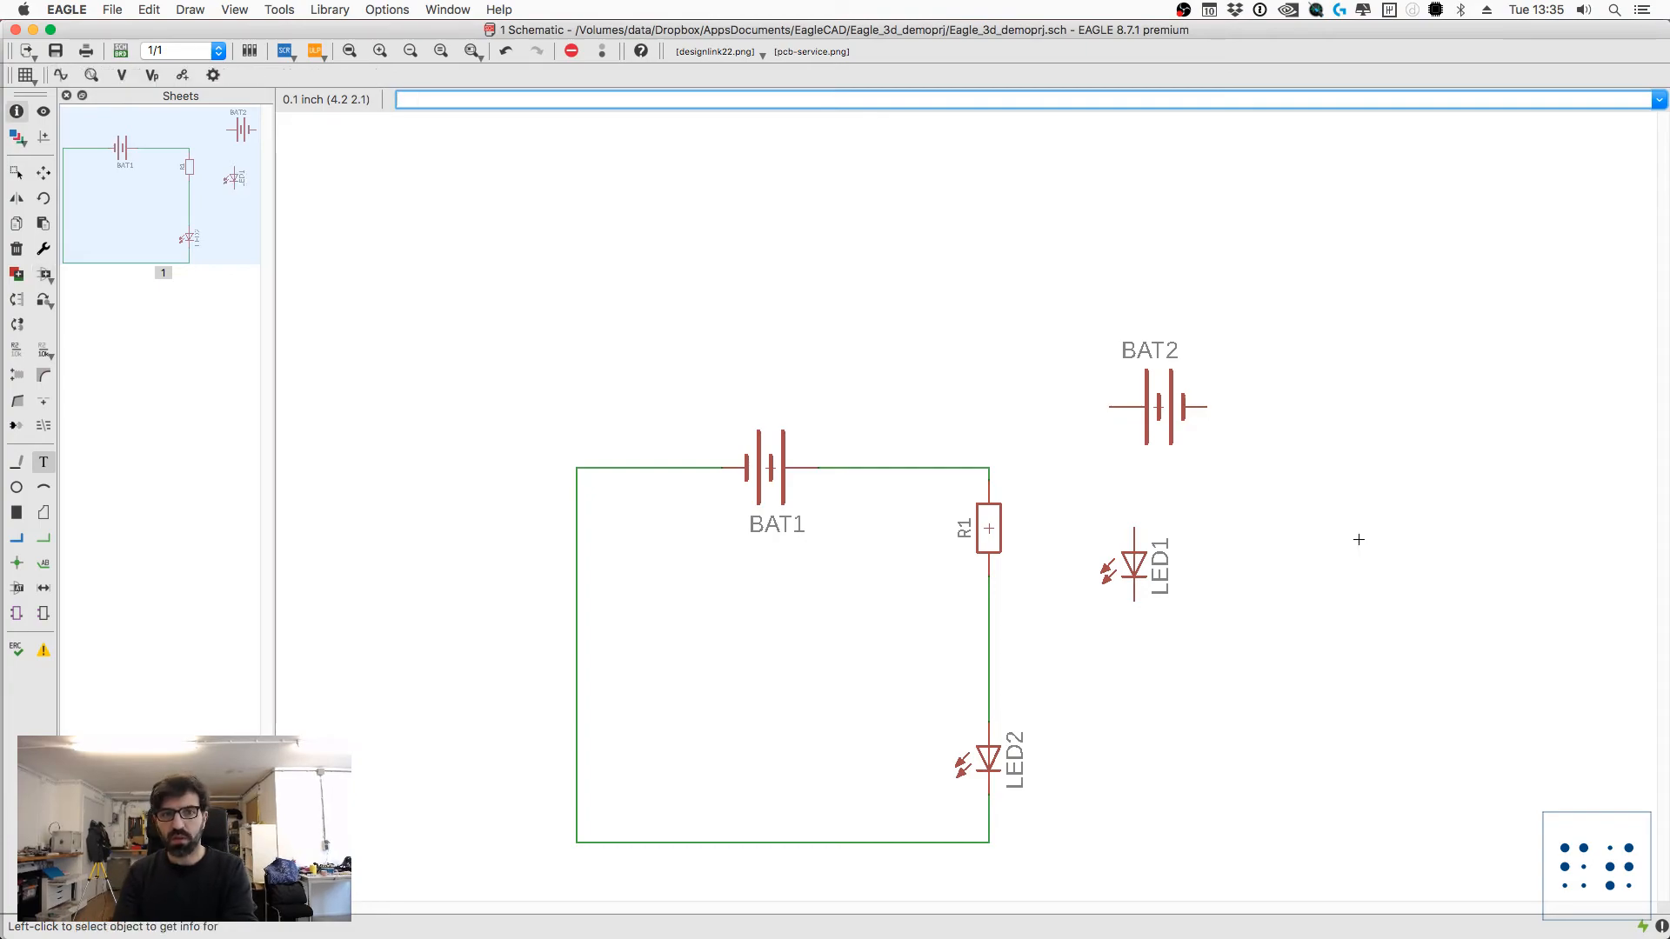
Step: Inspect LED1's properties to check its package, 3D package and FutureTailors library versions
click(1134, 549)
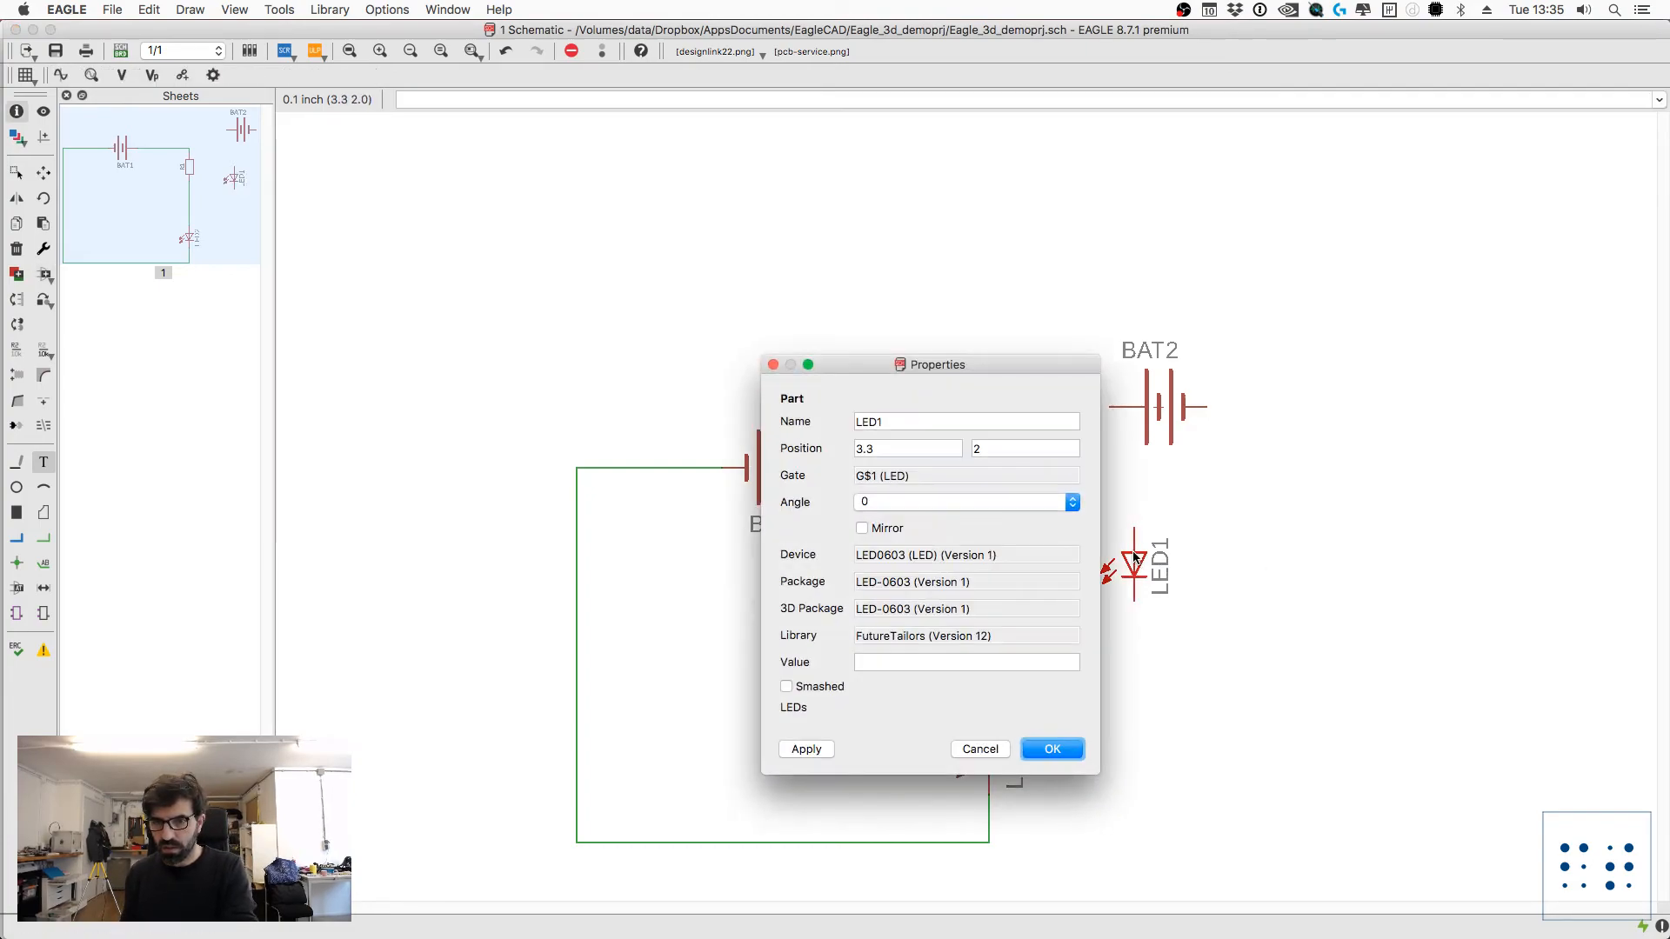
triple_click(961, 637)
drag(1000, 633, 856, 635)
click(980, 749)
Step: Delete the unconnected parts BAT2 and LED1 from beside the circuit
text(delete)
key(Return)
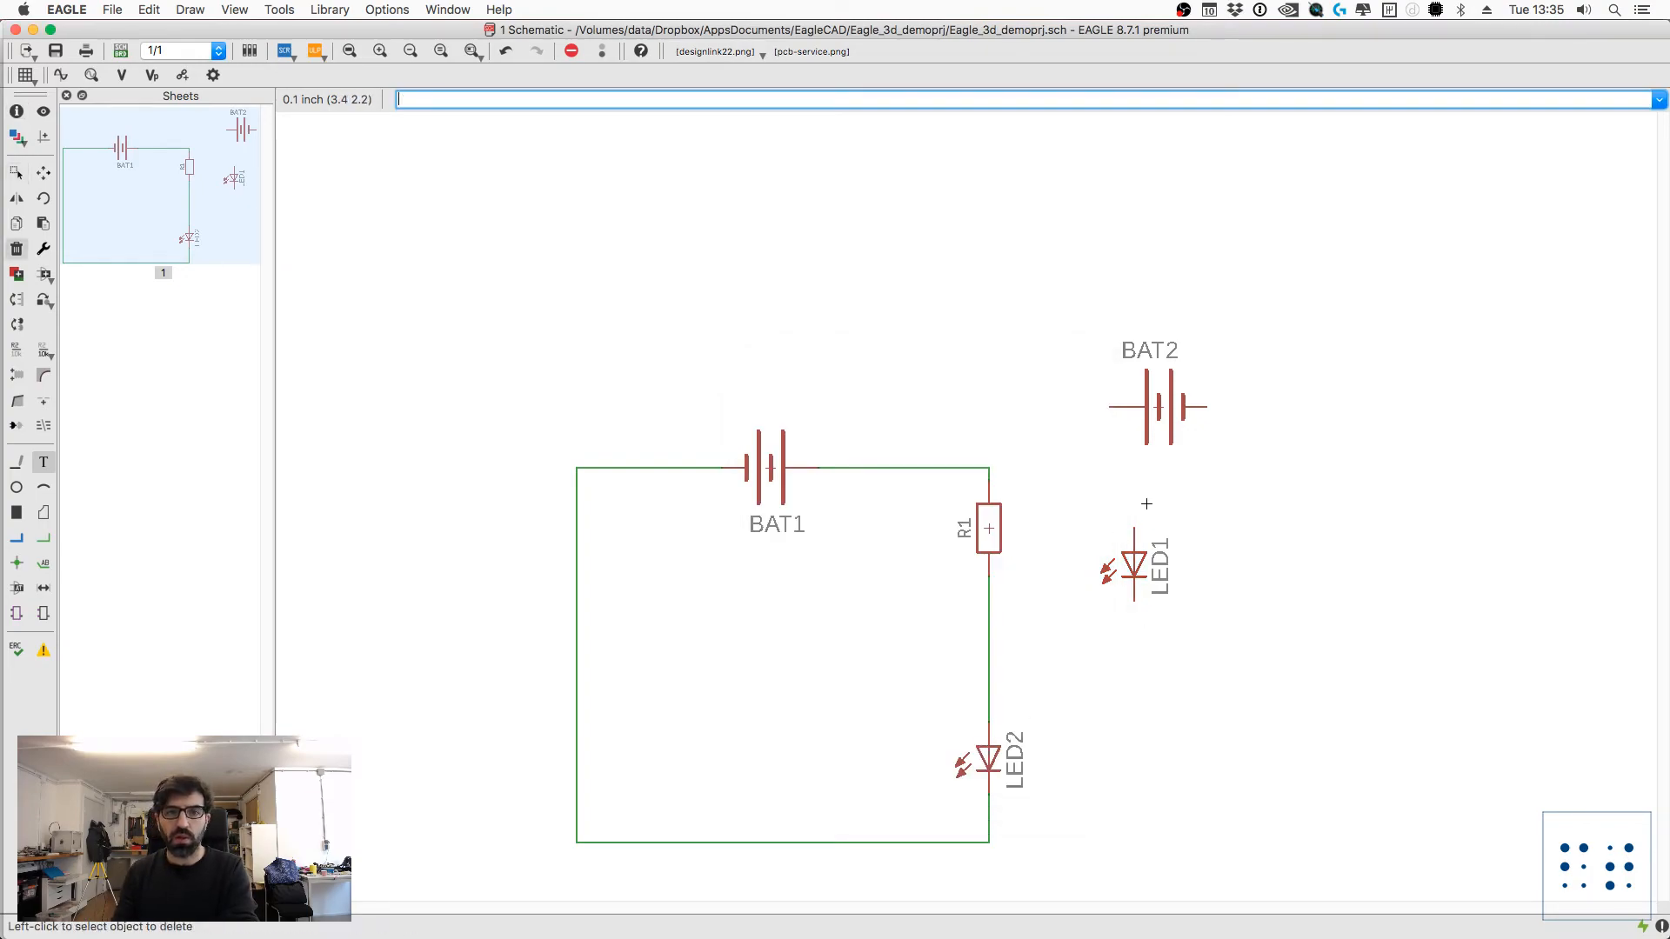
click(1157, 406)
click(1132, 564)
Step: Save both the schematic and the board, and update all libraries used in the board
key(super+s)
key(super+grave)
key(super+s)
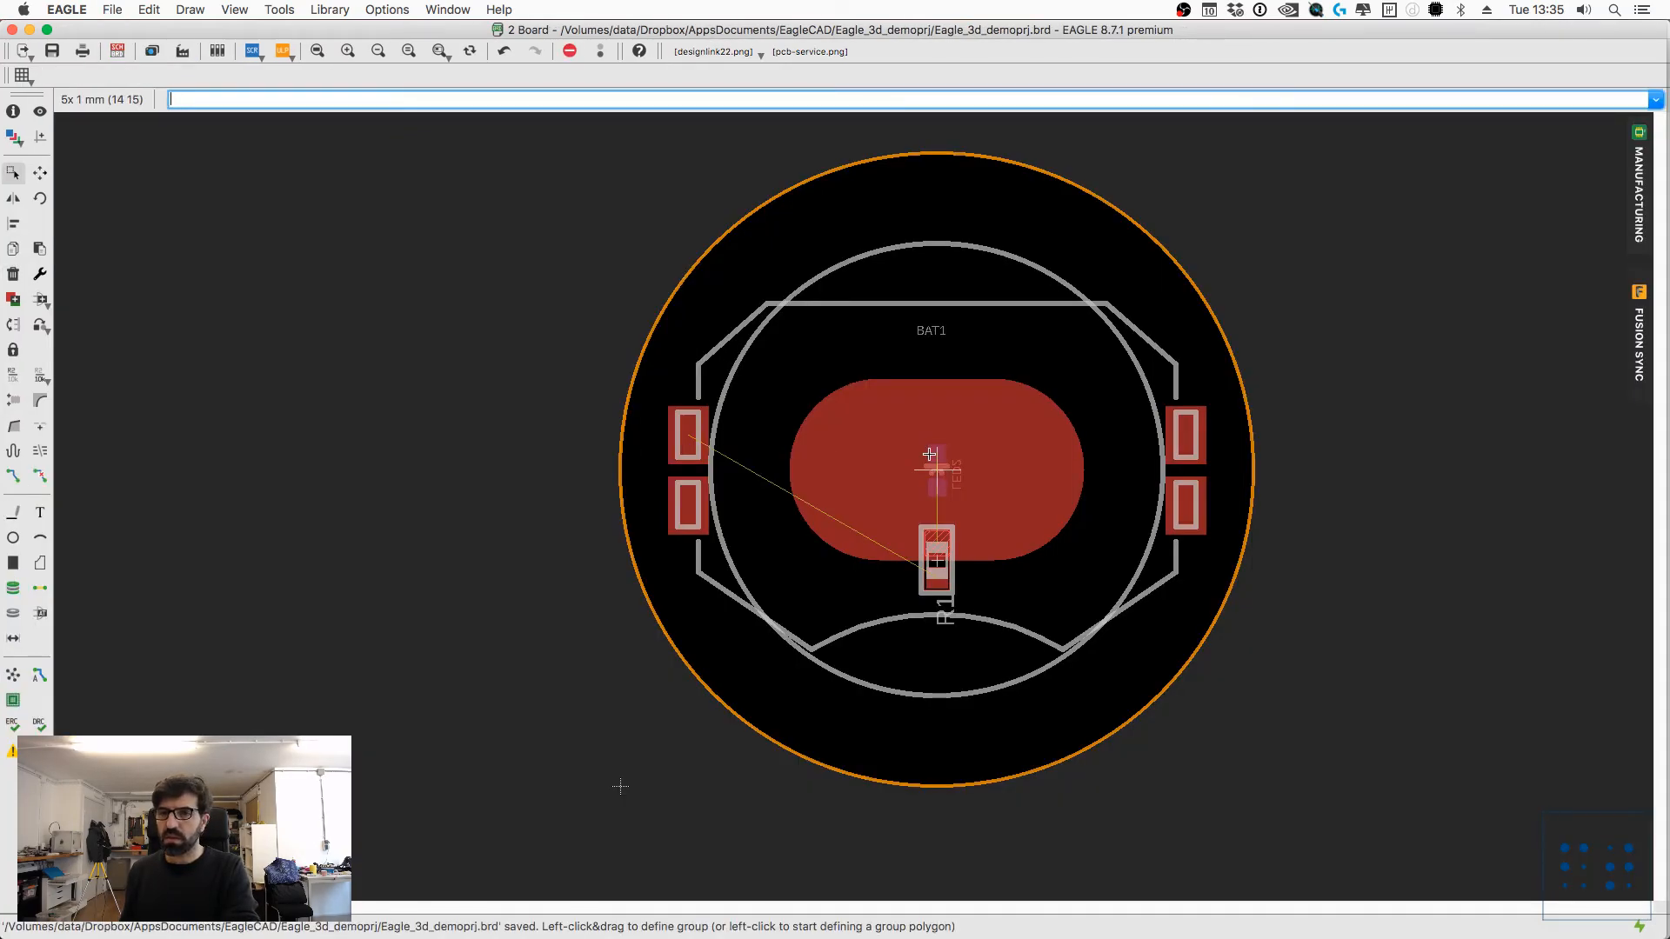
click(344, 9)
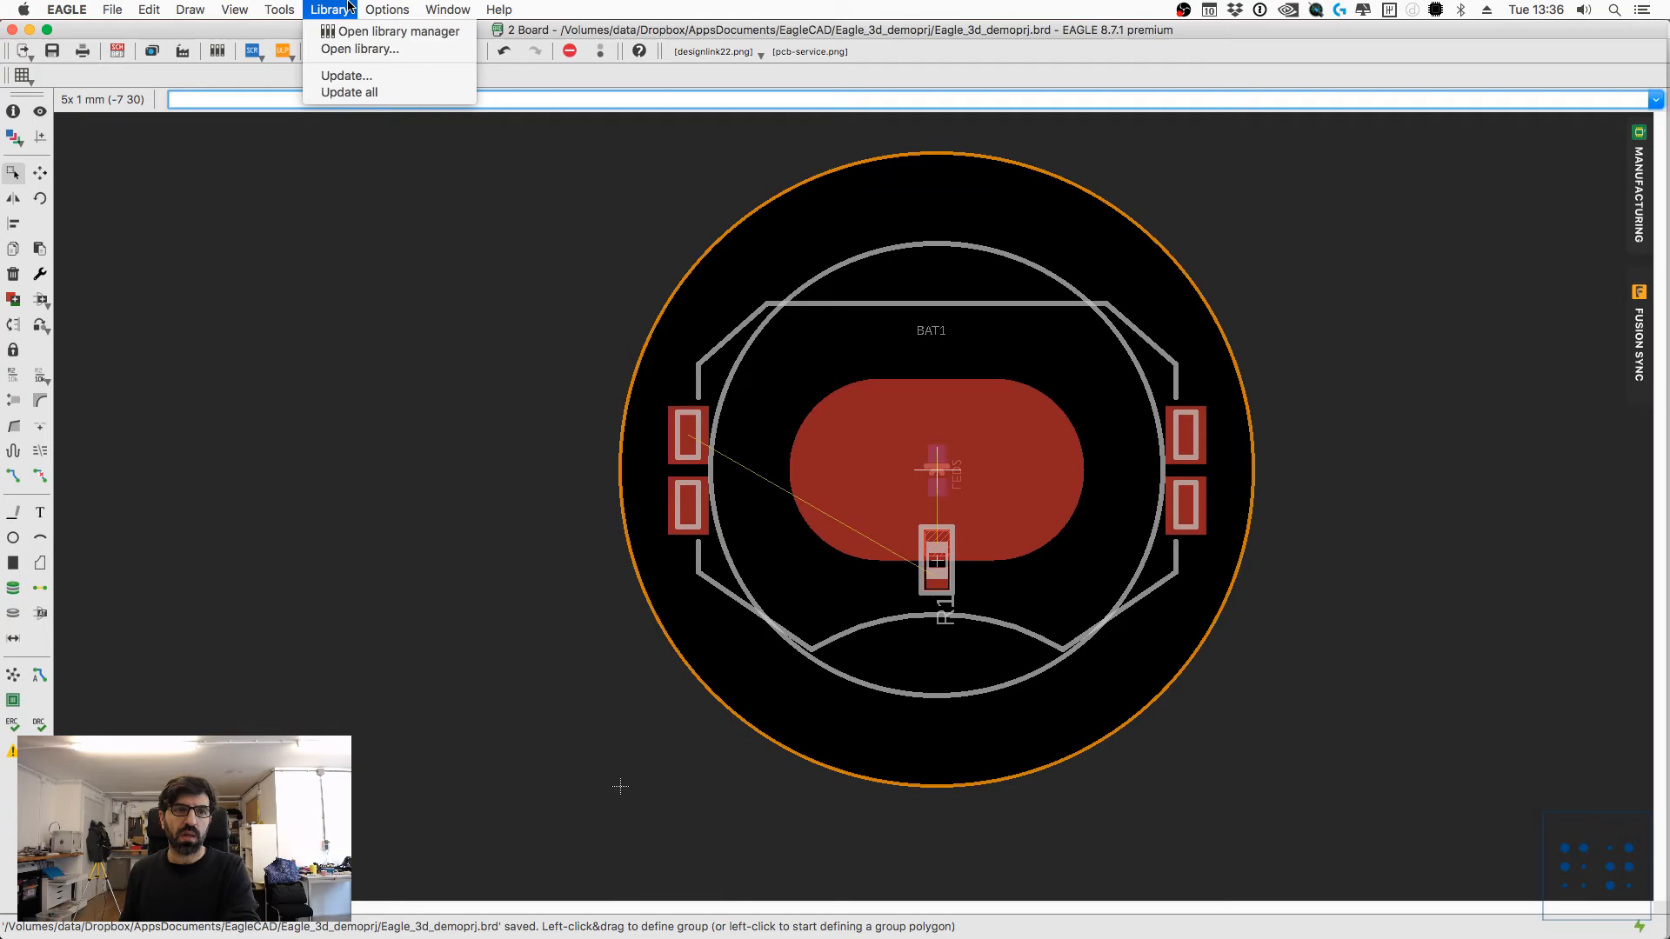
click(358, 92)
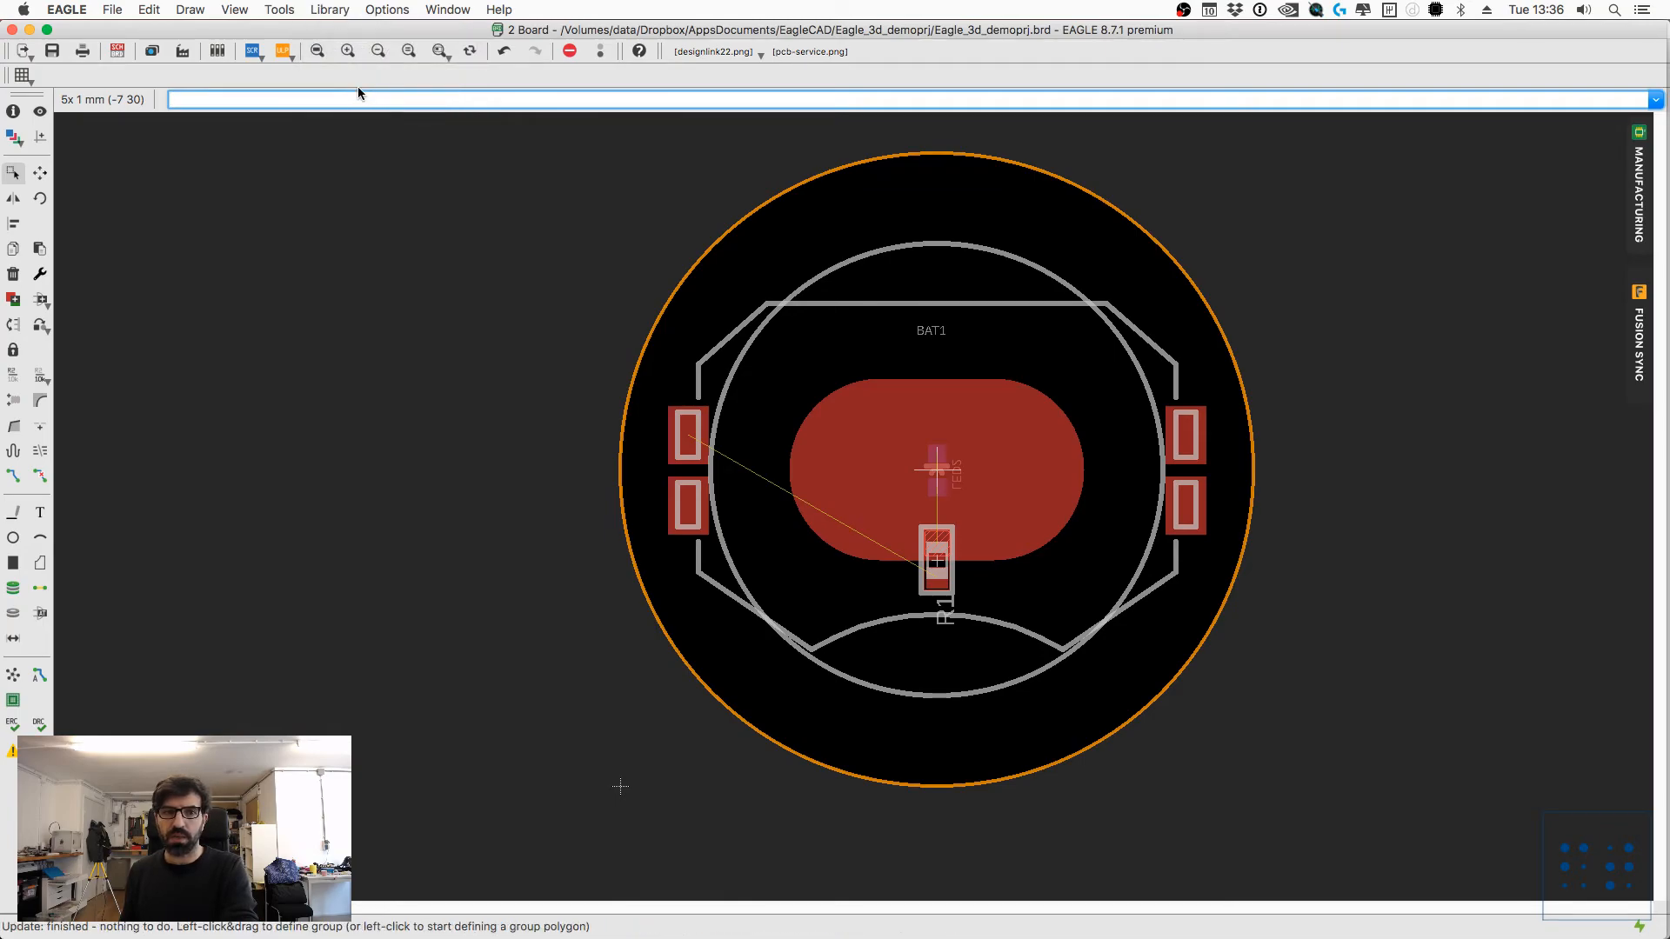
Step: Set up Fusion Sync to create a new Fusion design in the var models project
click(1639, 357)
click(691, 351)
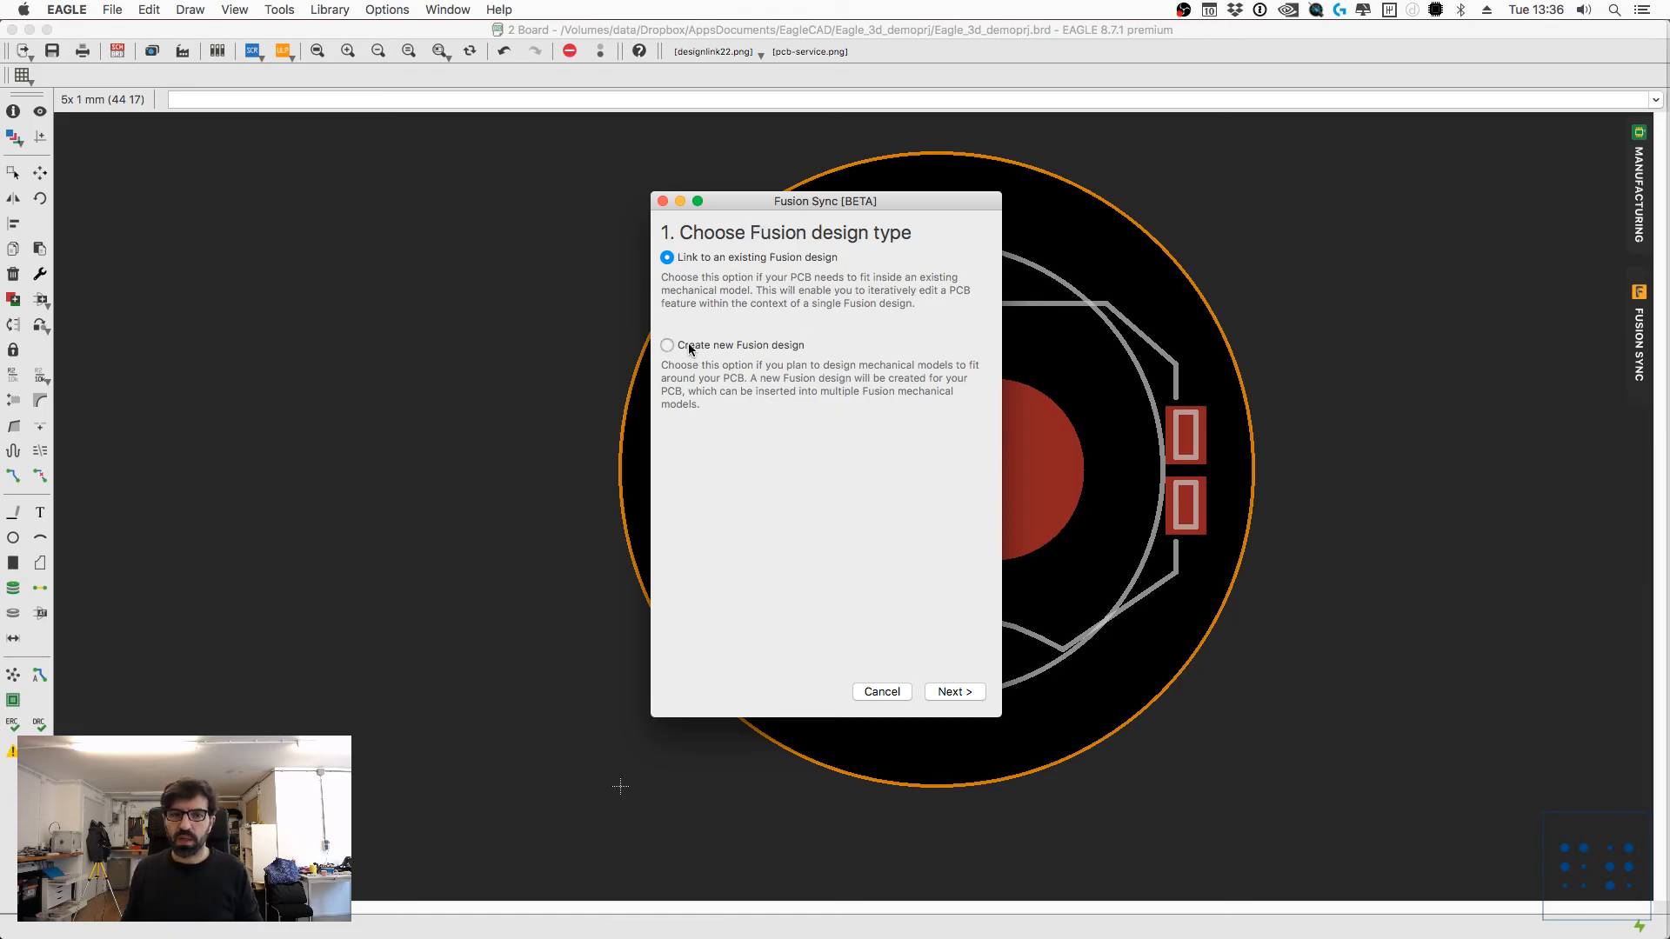
click(955, 691)
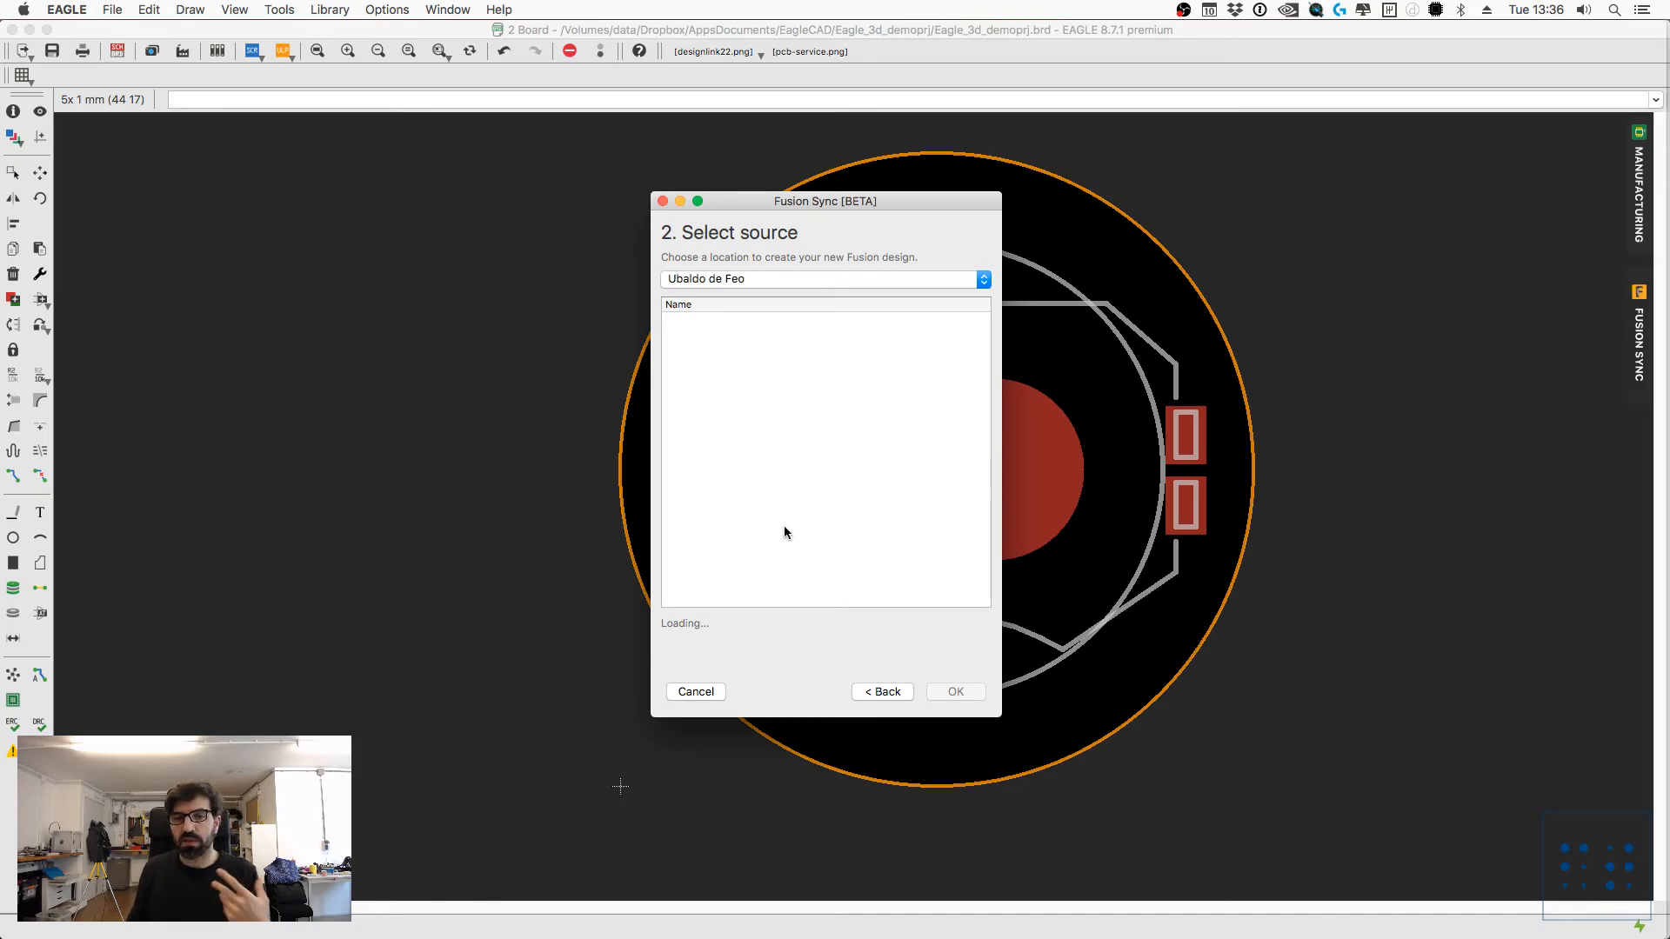
scroll(781, 531, down, 10)
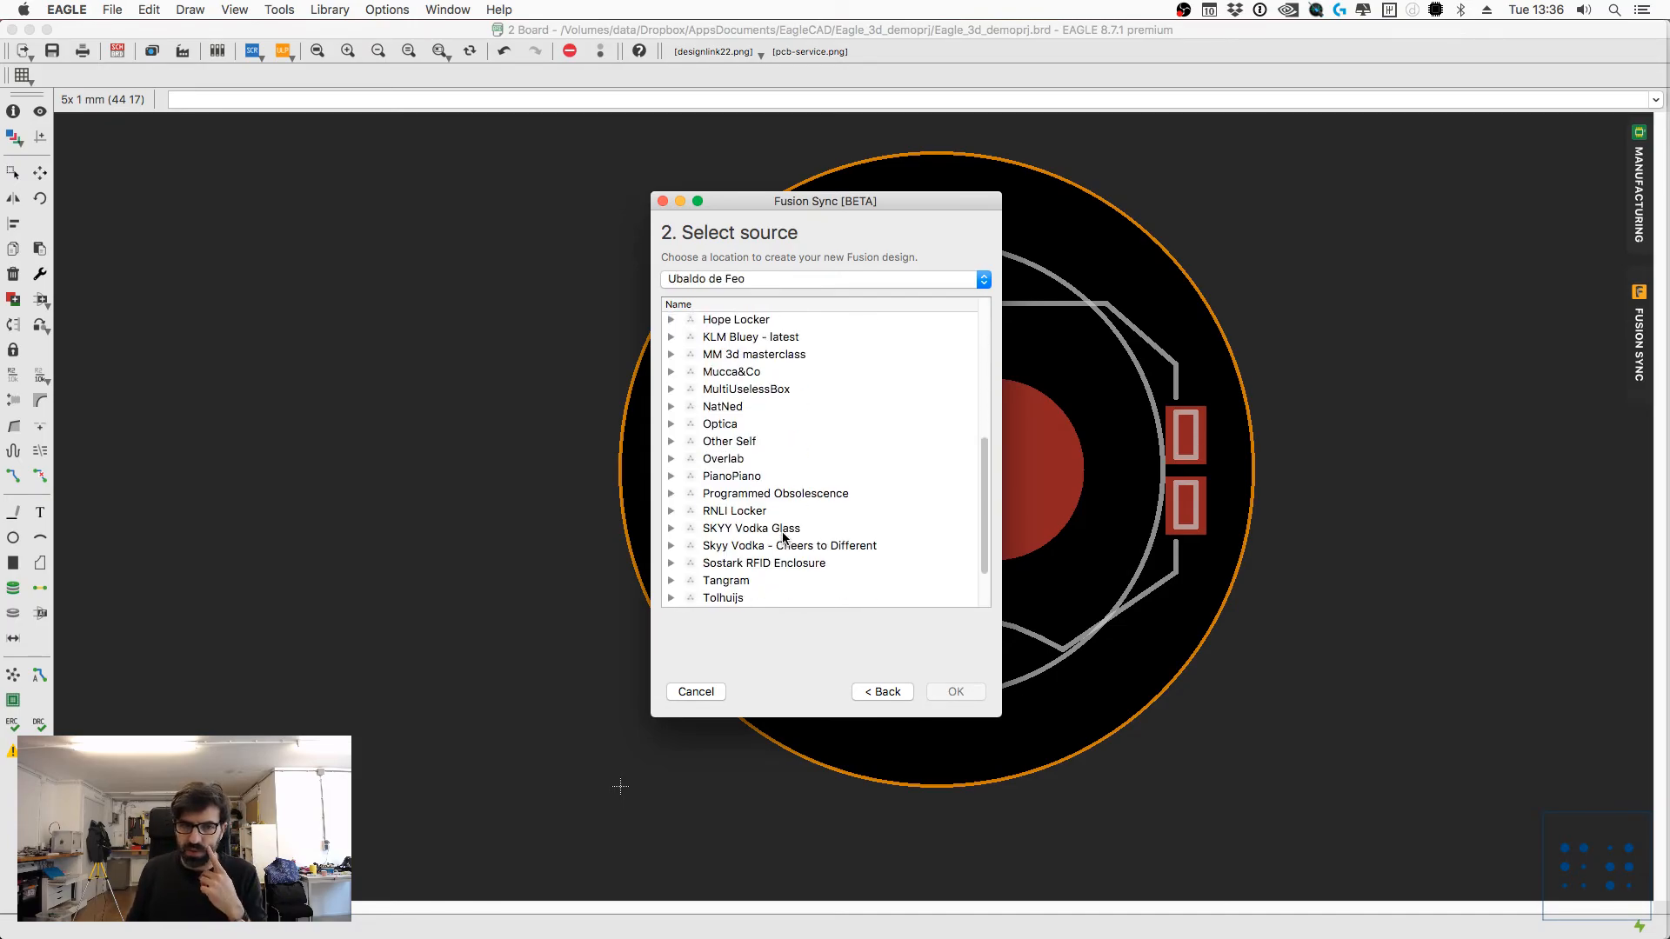
click(733, 600)
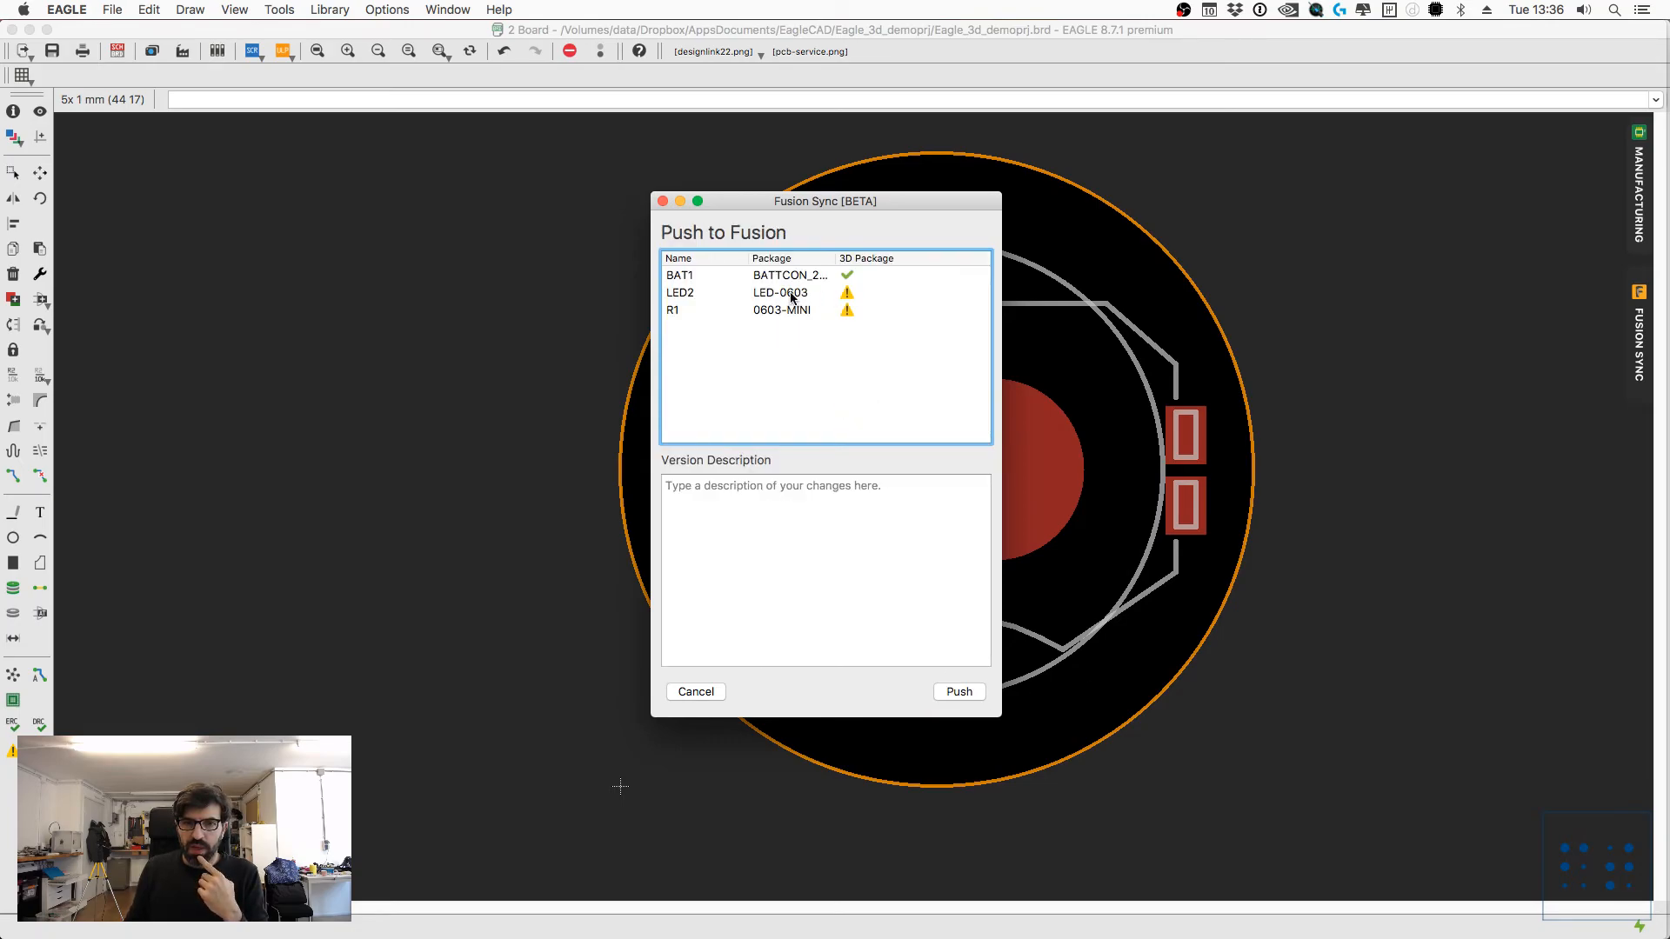
Step: Push the board to Fusion without a version description and close the sync window when the push is done
drag(857, 197, 834, 151)
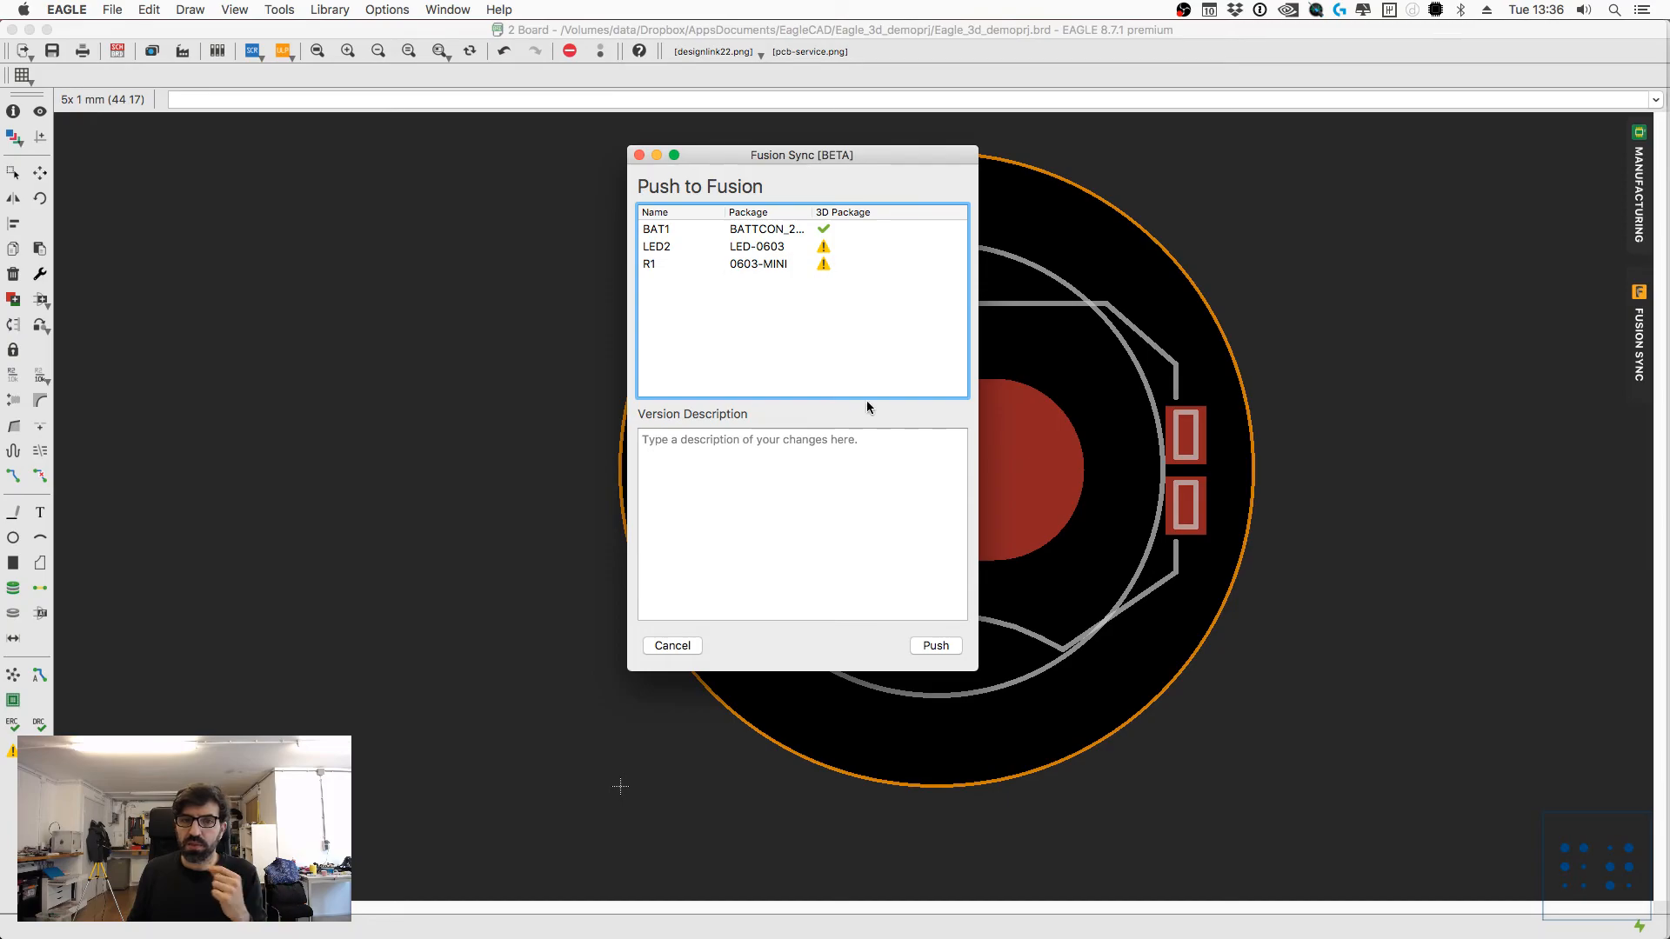
click(945, 651)
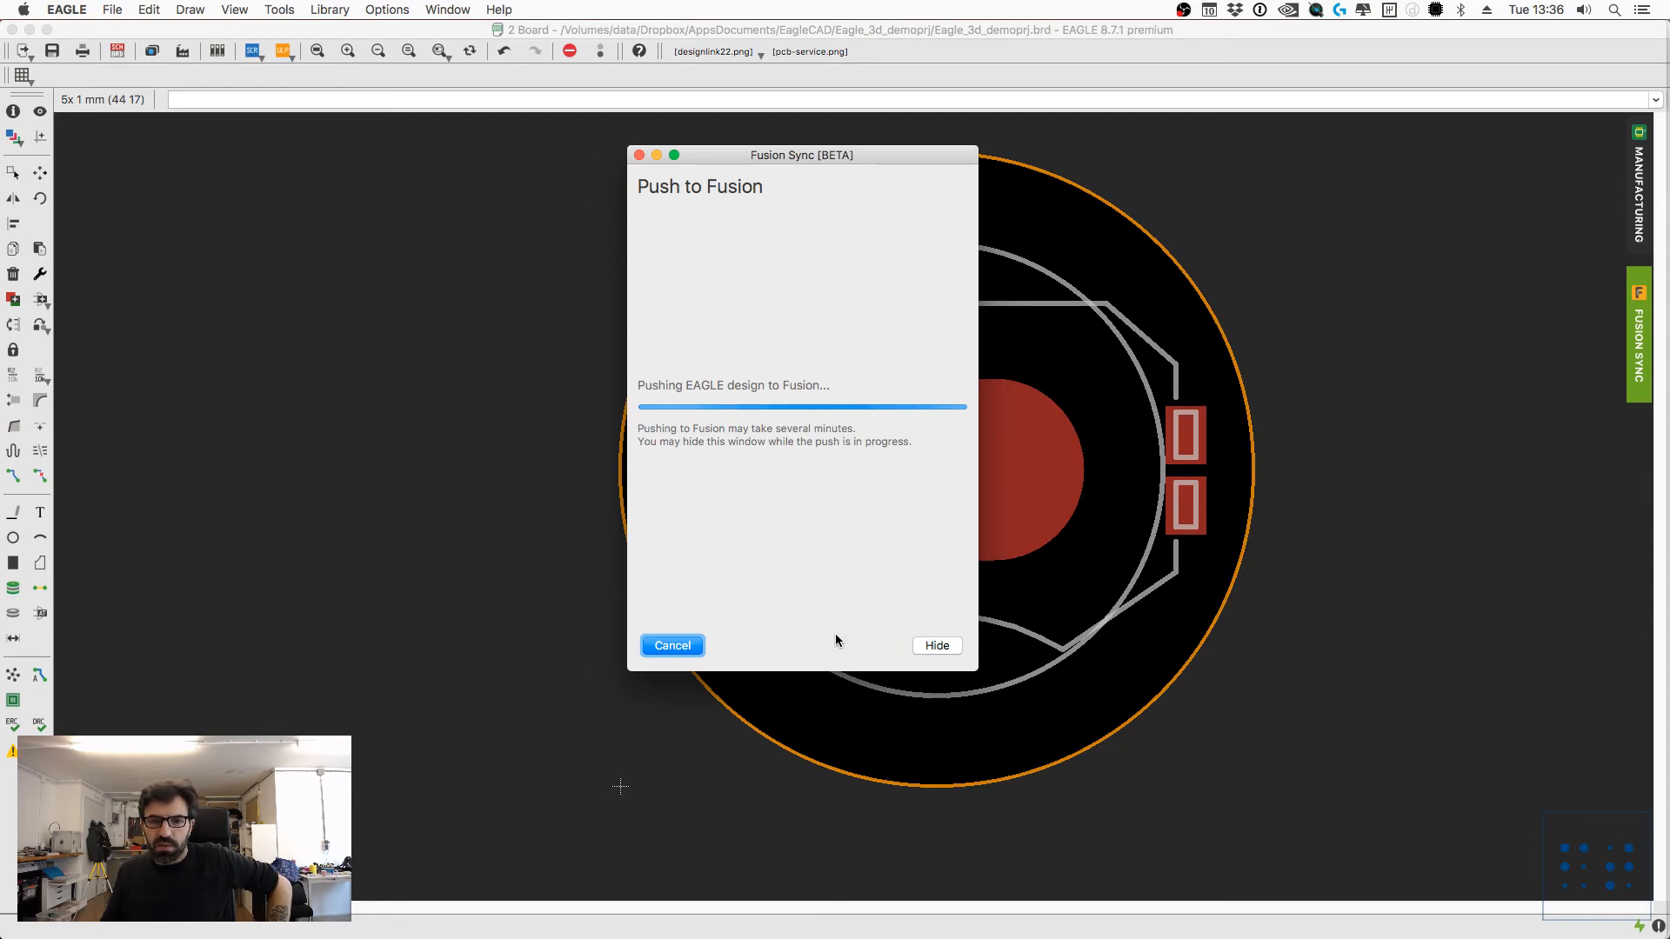
drag(814, 159, 871, 122)
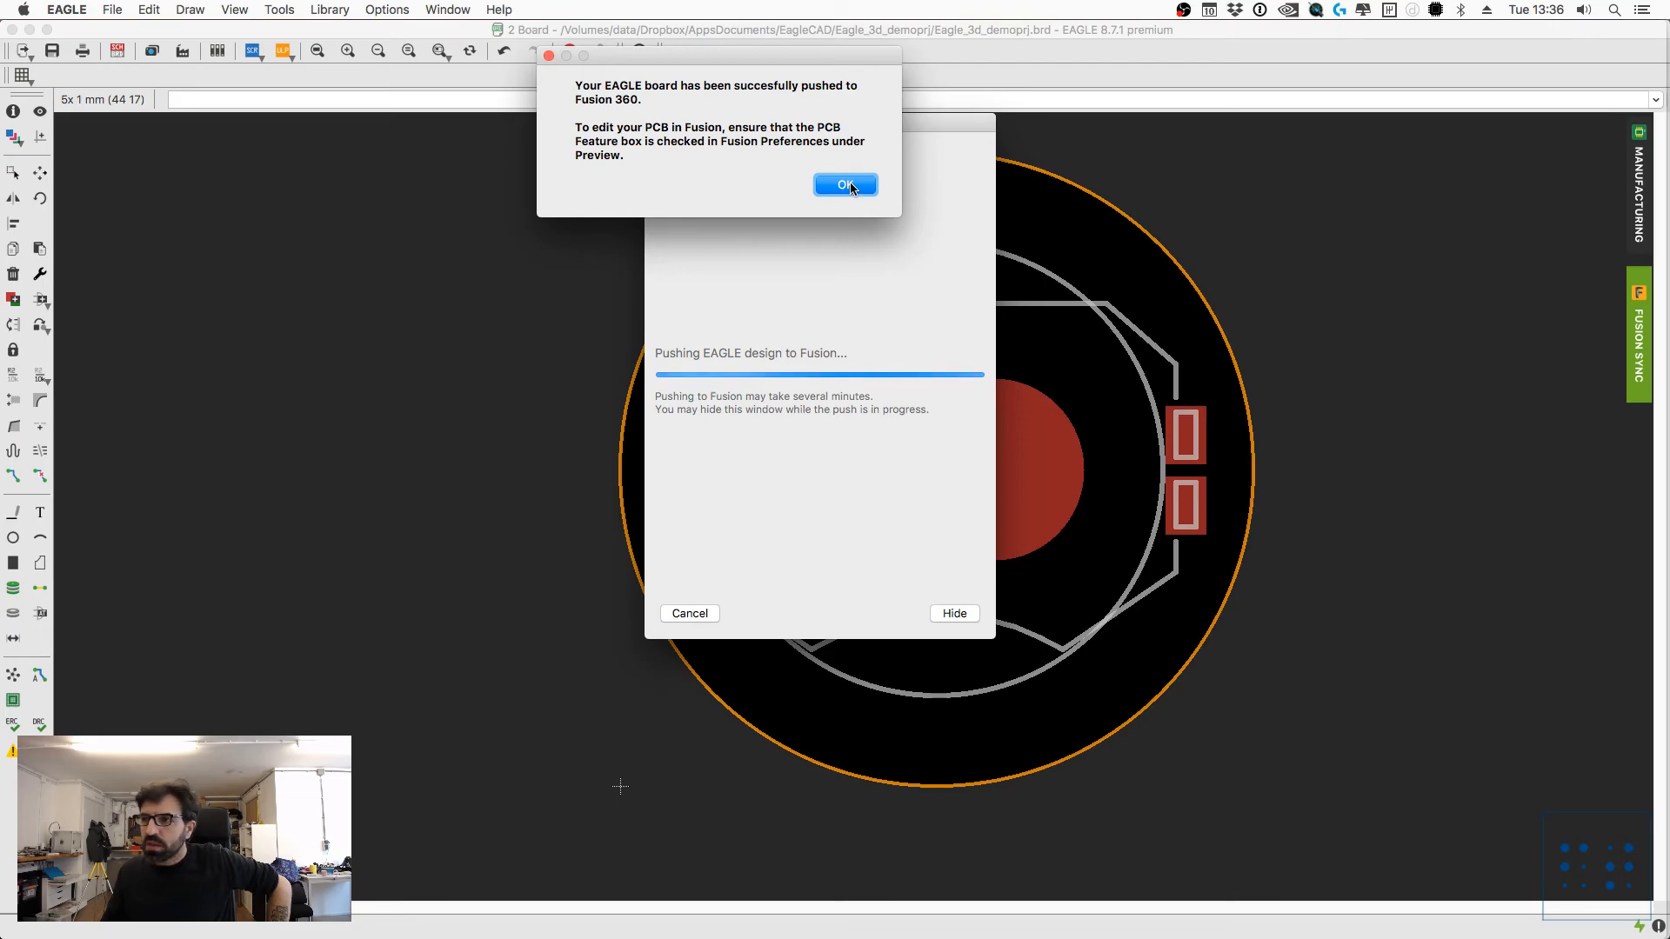
click(850, 183)
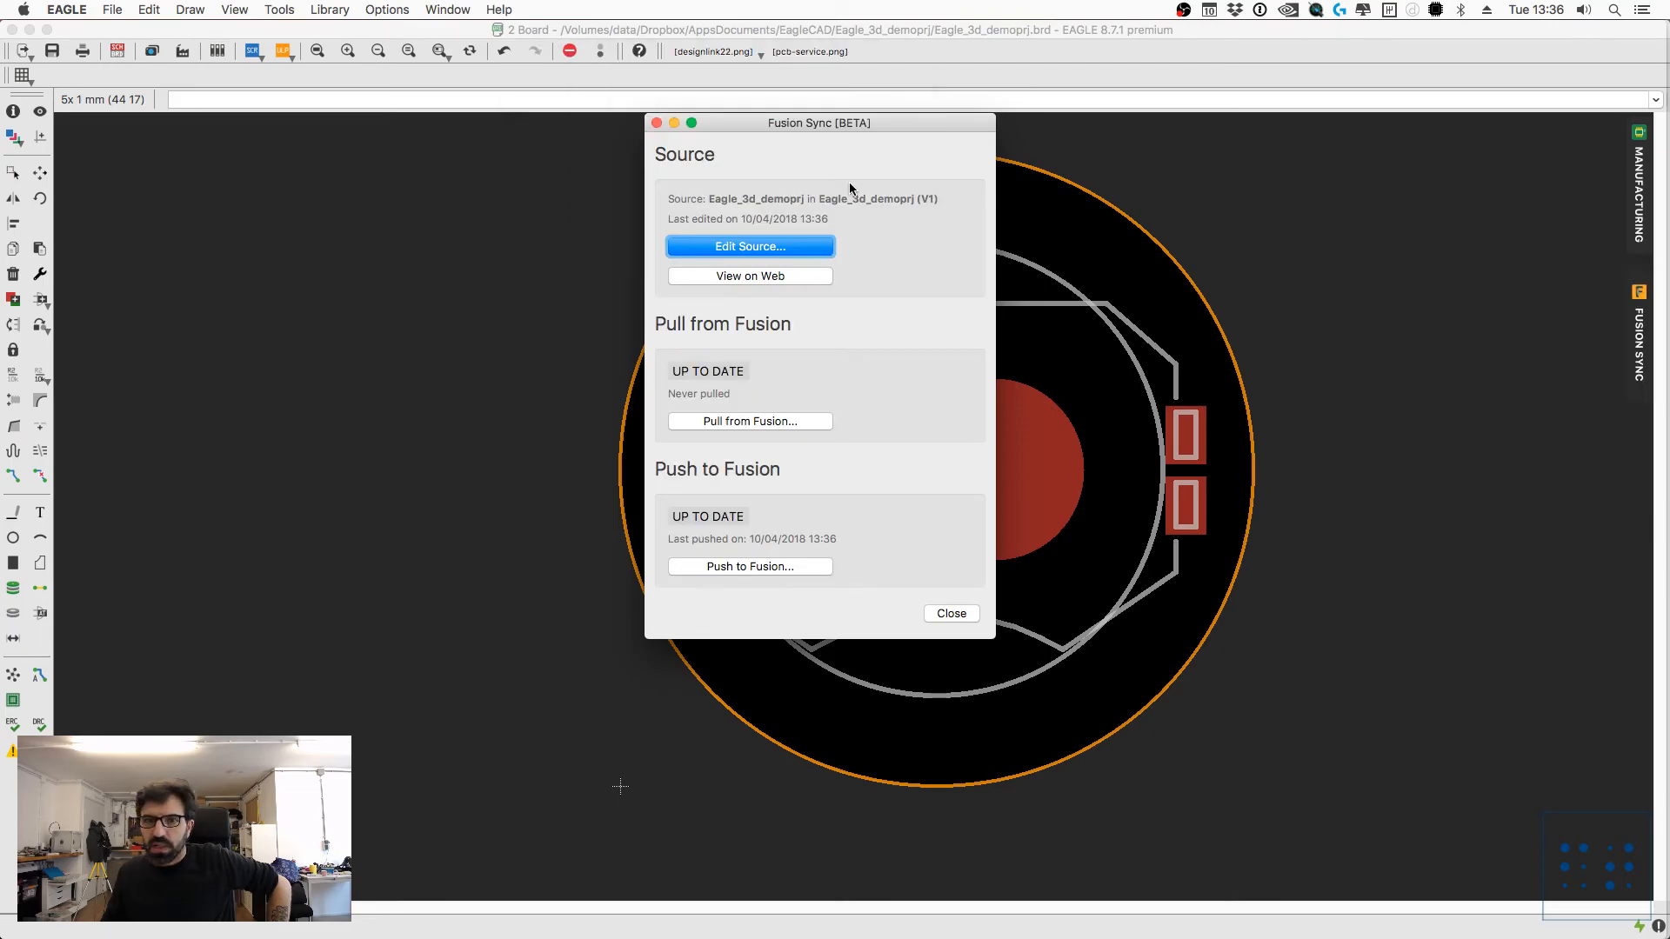
click(939, 613)
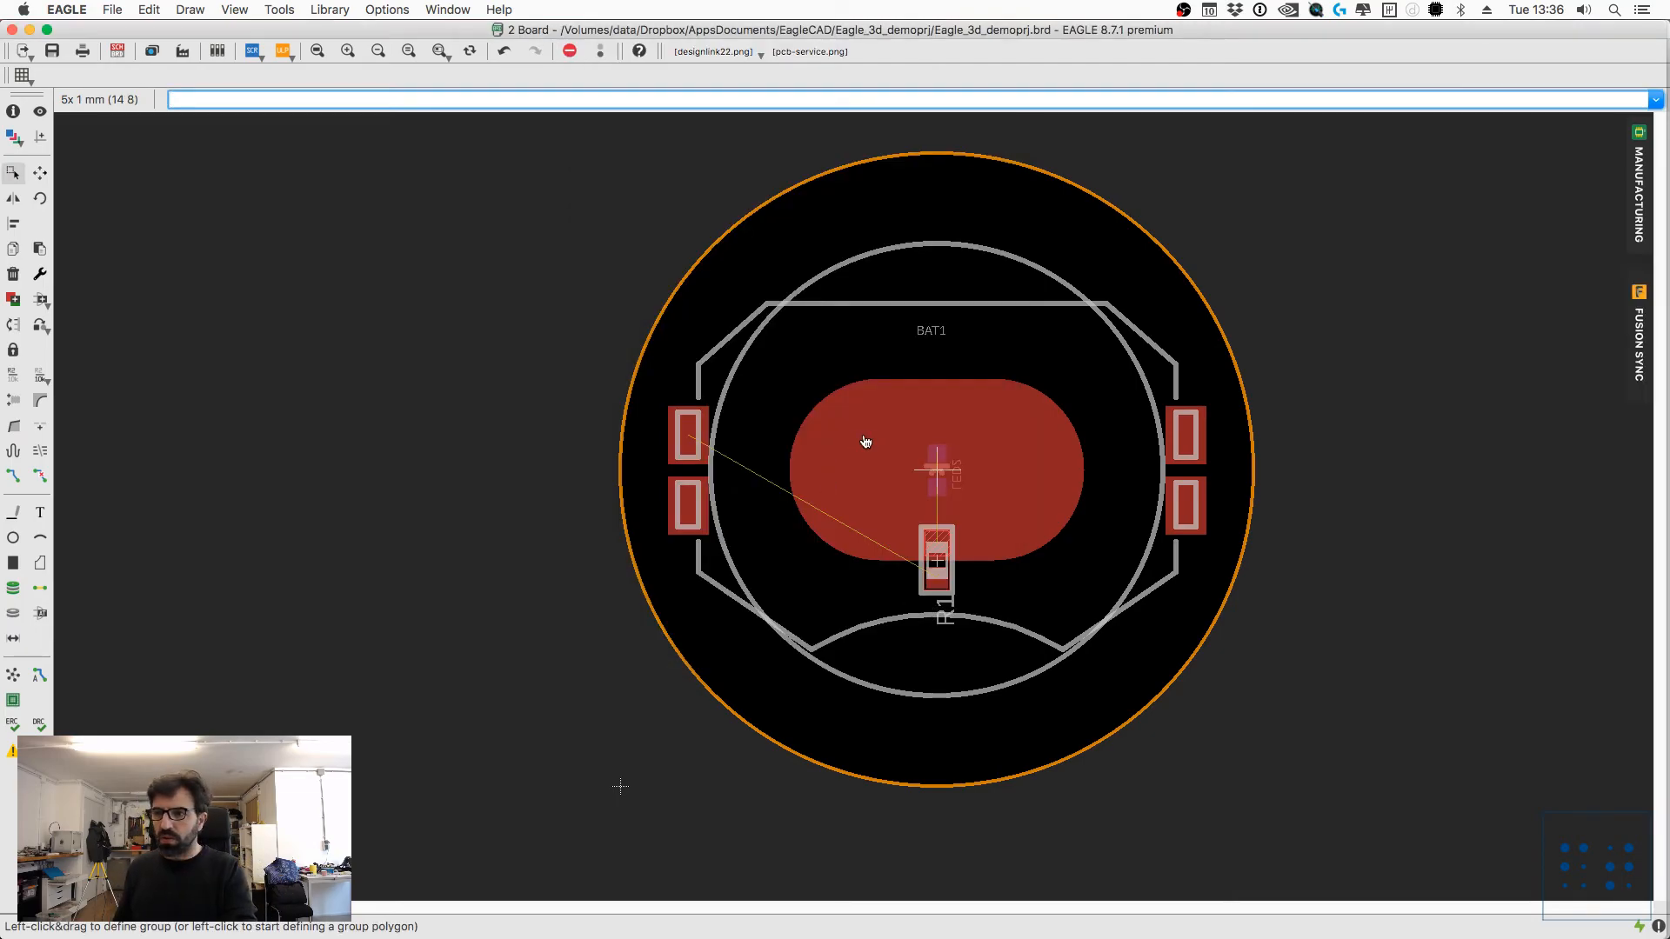
Step: Switch to Fusion 360, open the pushed Eagle_3d_demoprj design and examine the battery holder and components on the board
key(ctrl+Right)
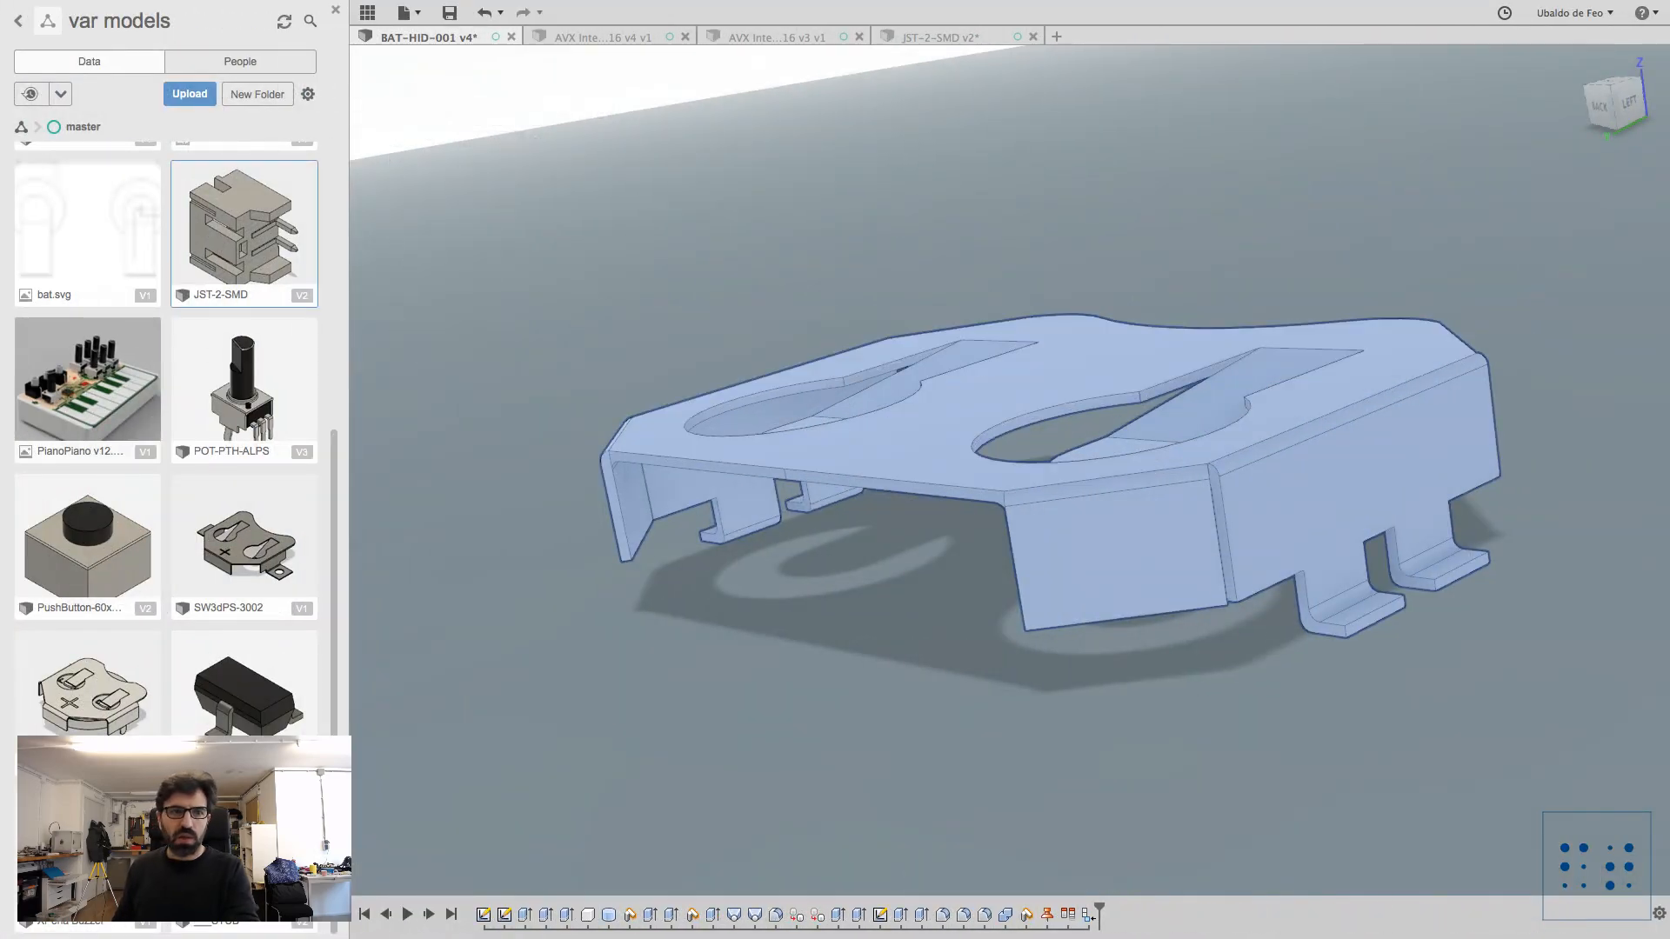
scroll(166, 439, up, 5)
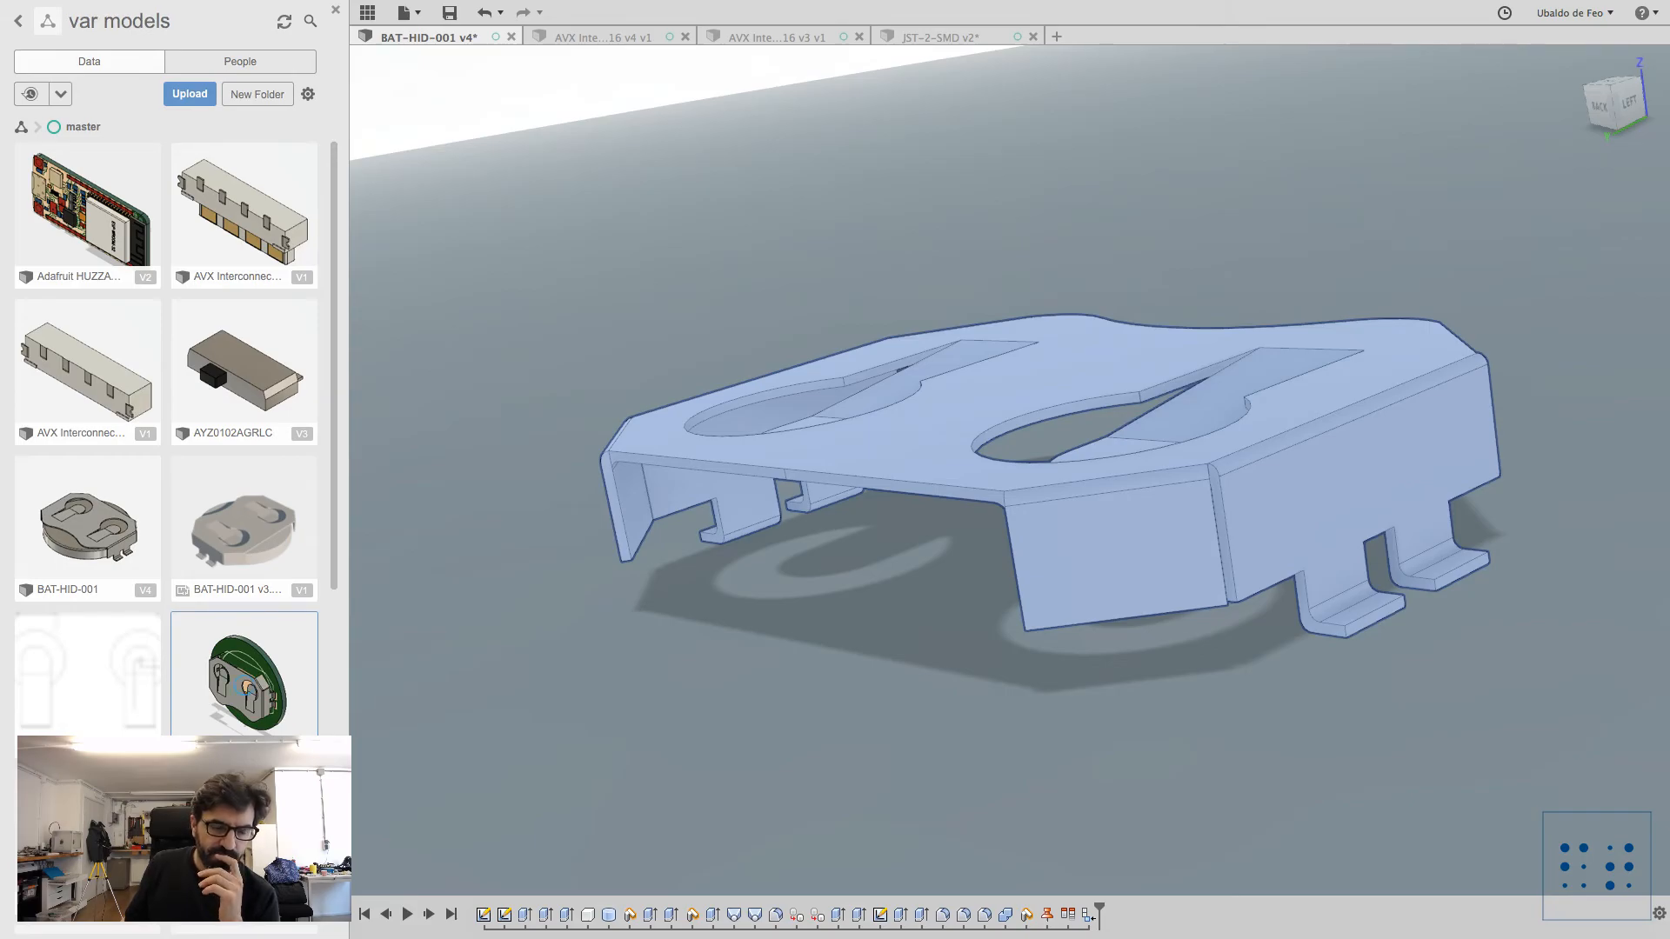
double_click(245, 687)
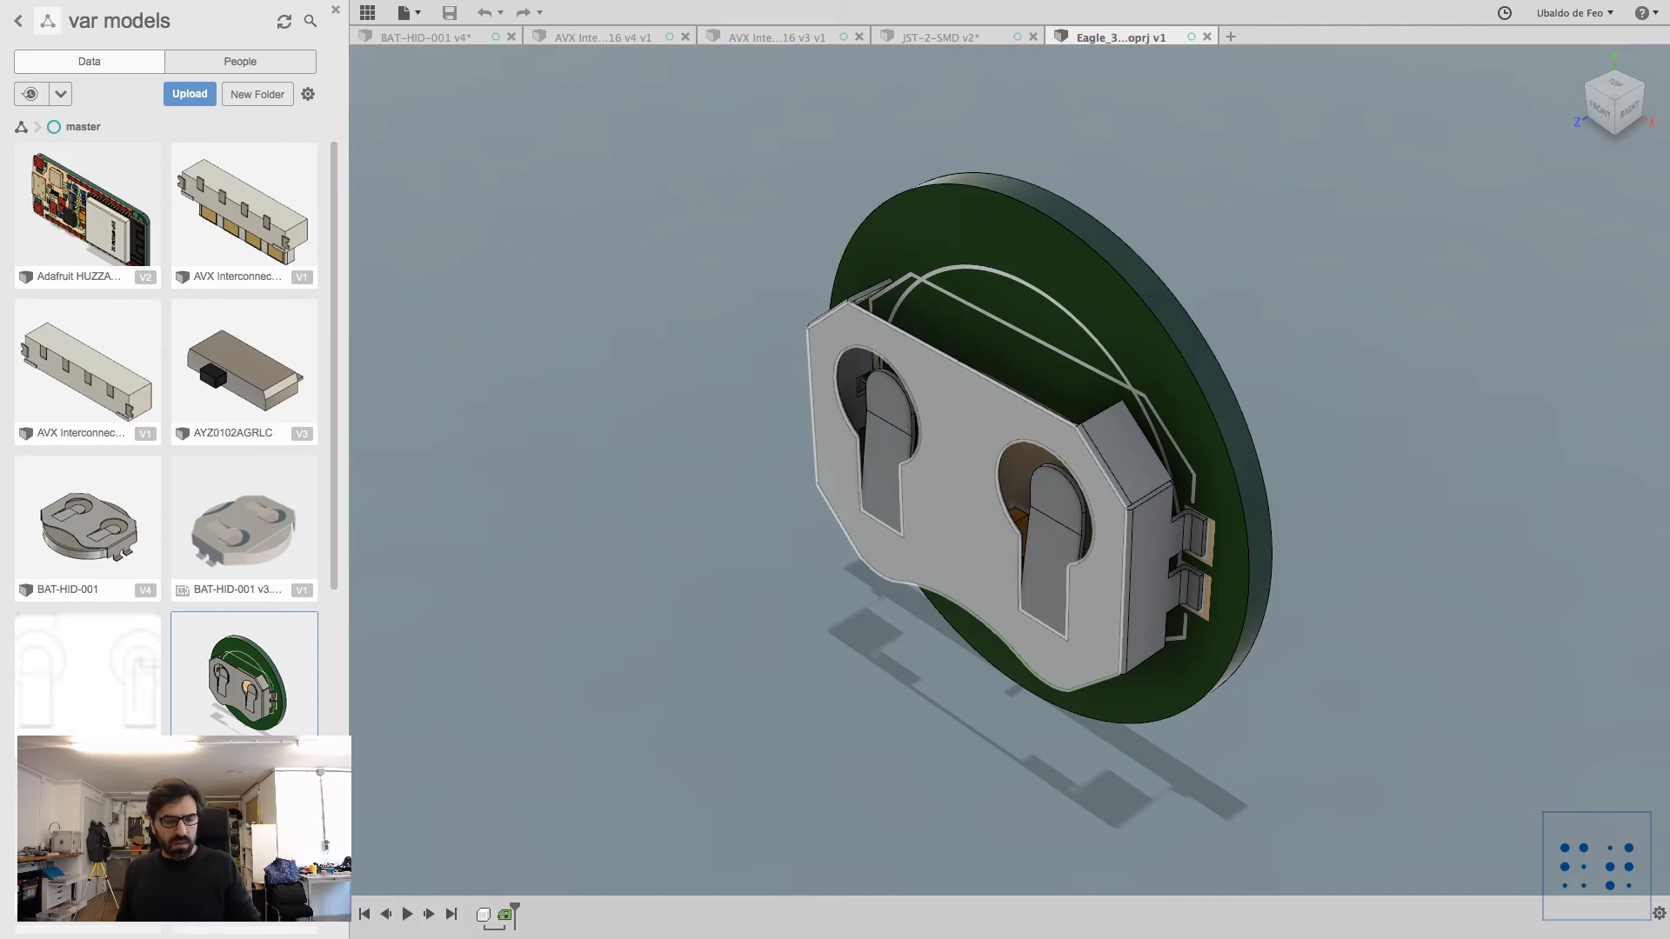
mouse_move(1019, 520)
shift+middle_down()
mouse_move(1065, 321)
mouse_move(1066, 618)
mouse_move(1039, 552)
mouse_move(1007, 548)
mouse_move(1116, 579)
mouse_move(986, 152)
mouse_move(861, 348)
mouse_move(719, 381)
mouse_move(809, 408)
mouse_move(835, 383)
mouse_move(819, 478)
mouse_move(879, 453)
mouse_move(982, 486)
mouse_move(1052, 557)
mouse_move(1030, 561)
mouse_move(1122, 557)
mouse_move(1091, 439)
mouse_move(1135, 456)
mouse_move(1178, 584)
mouse_move(1135, 522)
mouse_move(1044, 582)
mouse_move(987, 576)
mouse_move(957, 509)
mouse_move(856, 487)
shift+middle_up()
scroll(1115, 587, up, 3)
scroll(986, 157, down, 2)
scroll(835, 382, down, 3)
scroll(1131, 570, down, 5)
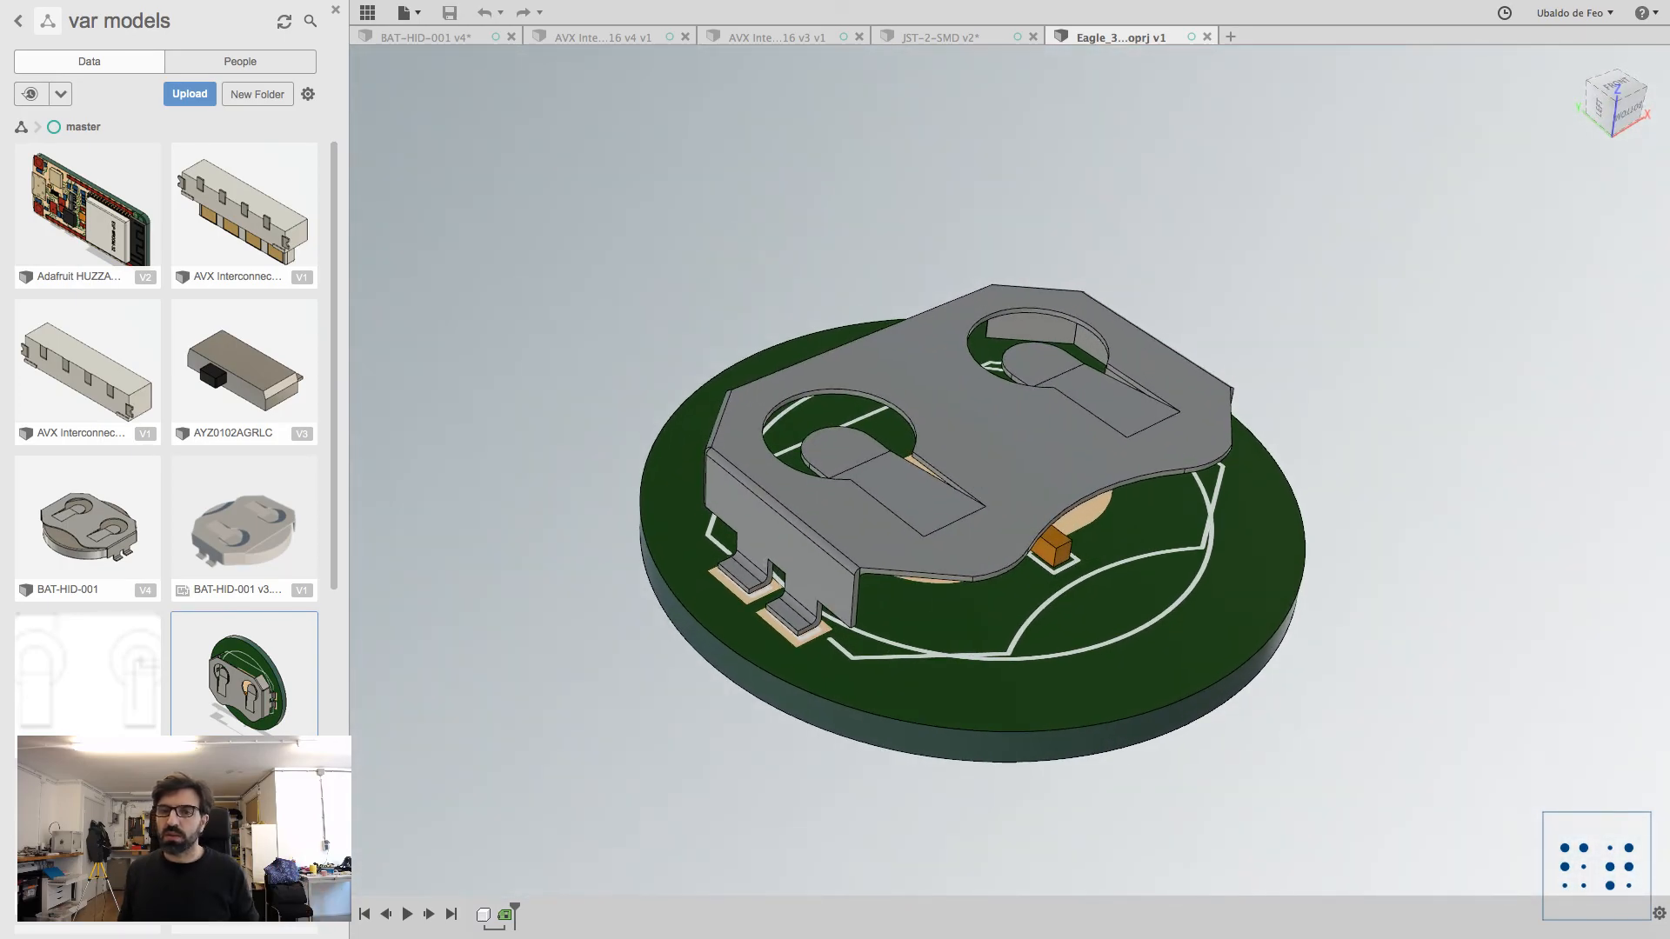